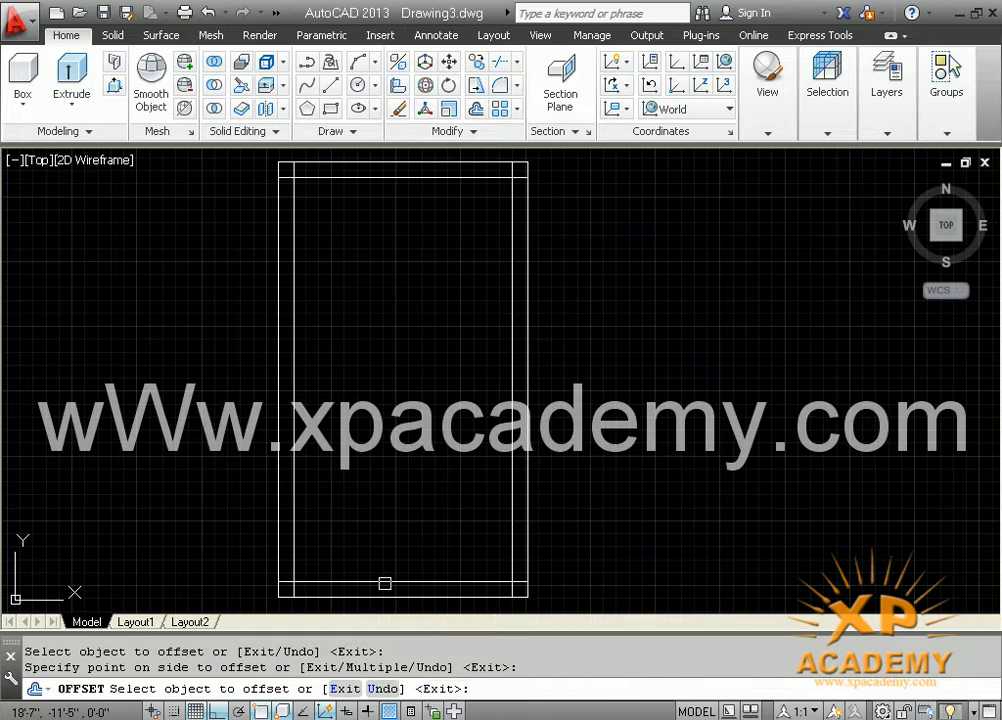
Offset the frame's lower inner line 3" upward and erase the original inner line.
click(385, 530)
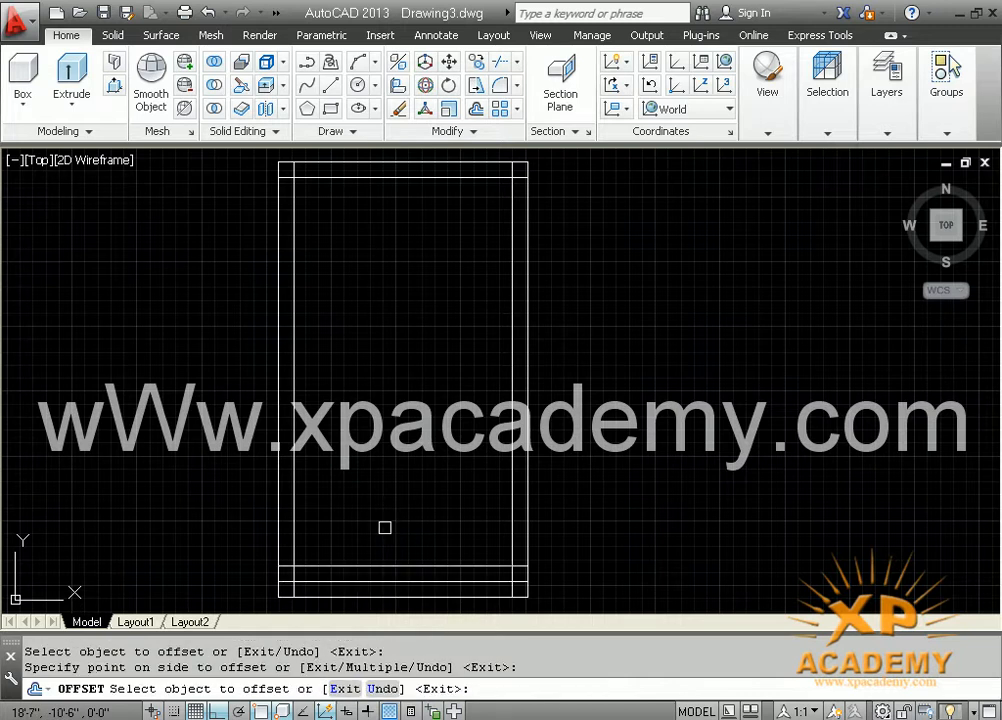
key(Escape)
click(368, 581)
key(Delete)
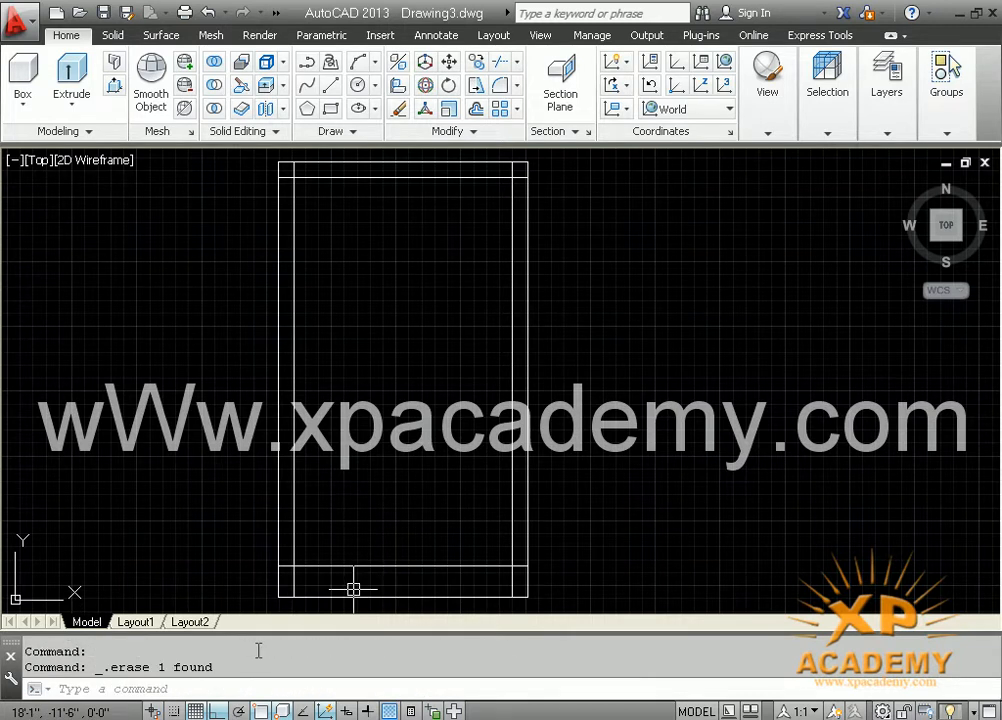
Turn off the grid and join the inner frame lines at the lower-left corner with a zero-radius fillet.
key(F7)
mouse_move(333, 586)
middle_down()
mouse_move(342, 578)
mouse_move(349, 591)
middle_up()
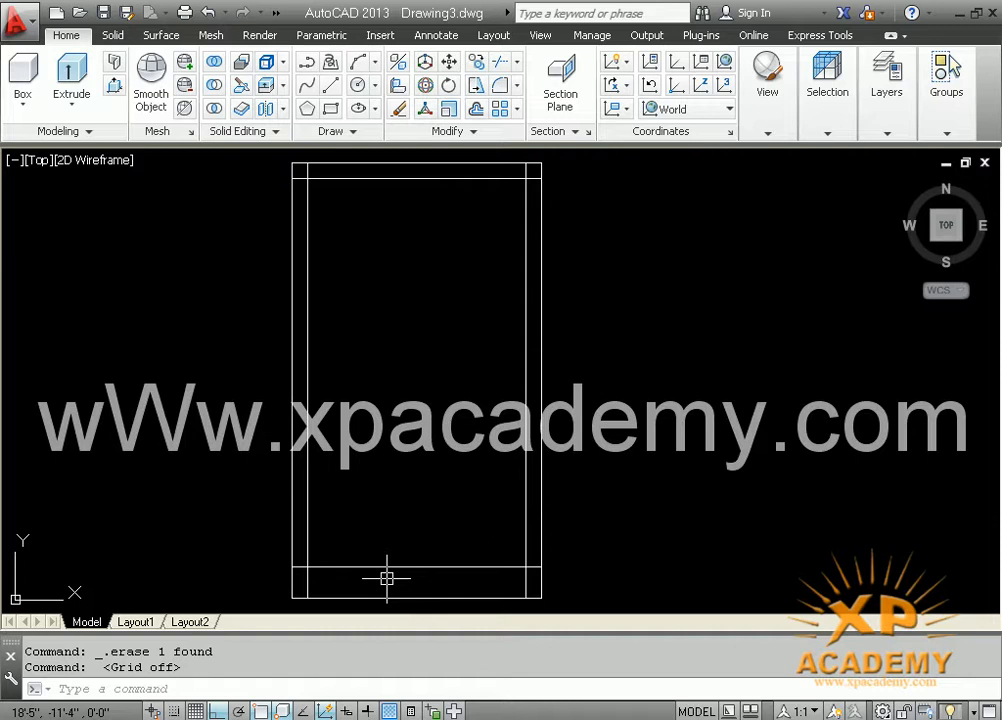
text(f)
key(Return)
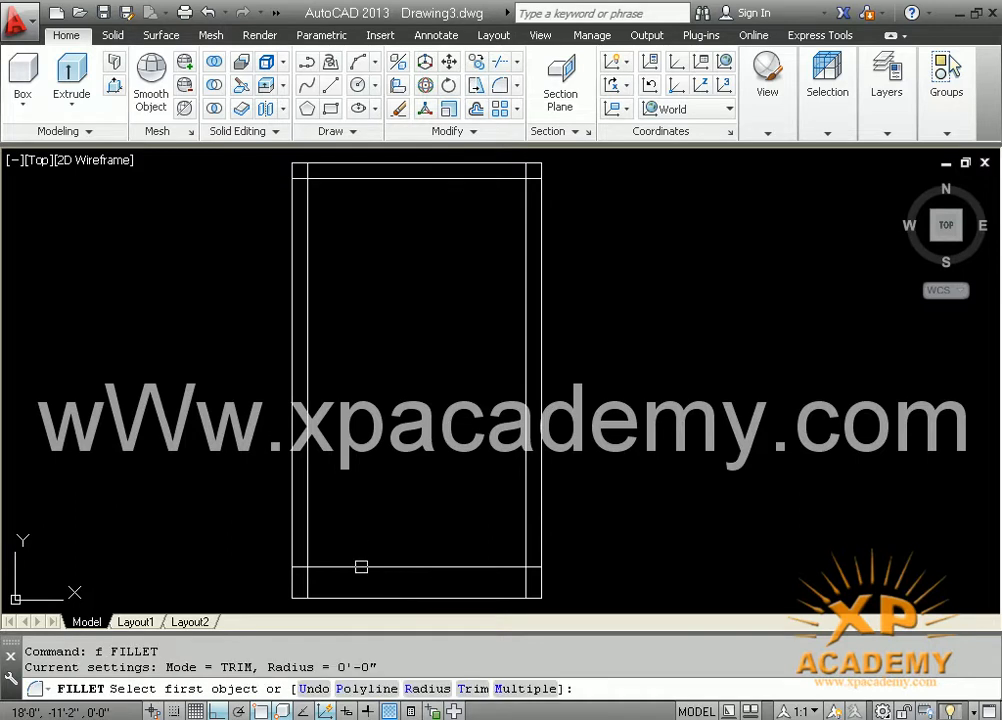
click(361, 567)
click(309, 503)
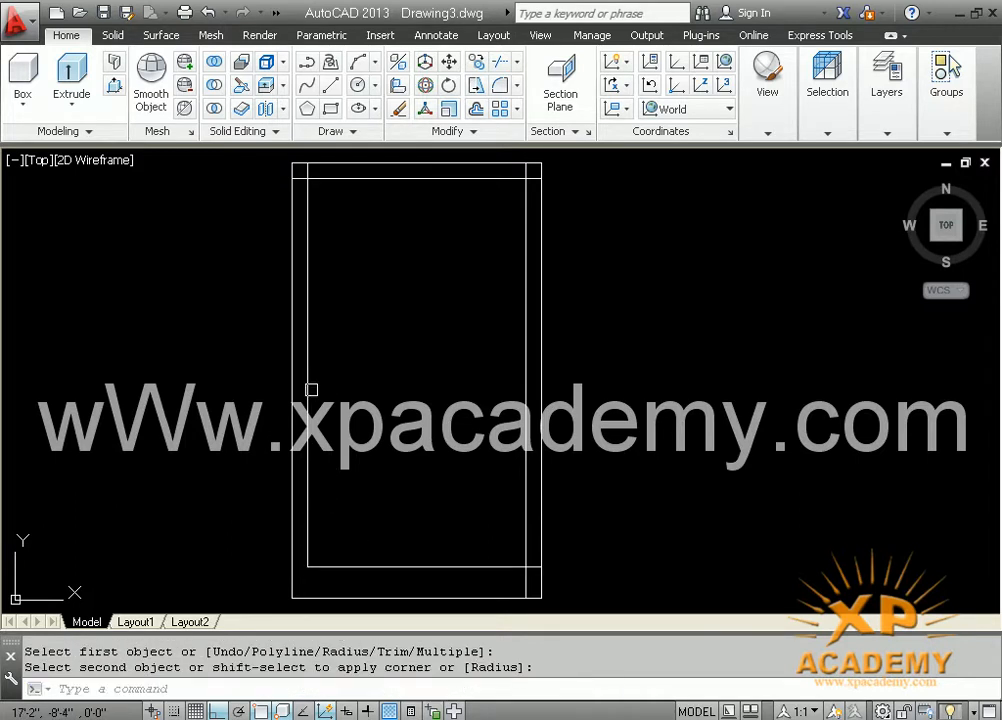
Fillet the remaining three corners of the inner frame with zero radius to close the inner rectangle.
key(Return)
click(309, 380)
click(415, 180)
key(Return)
click(503, 180)
click(521, 205)
key(Return)
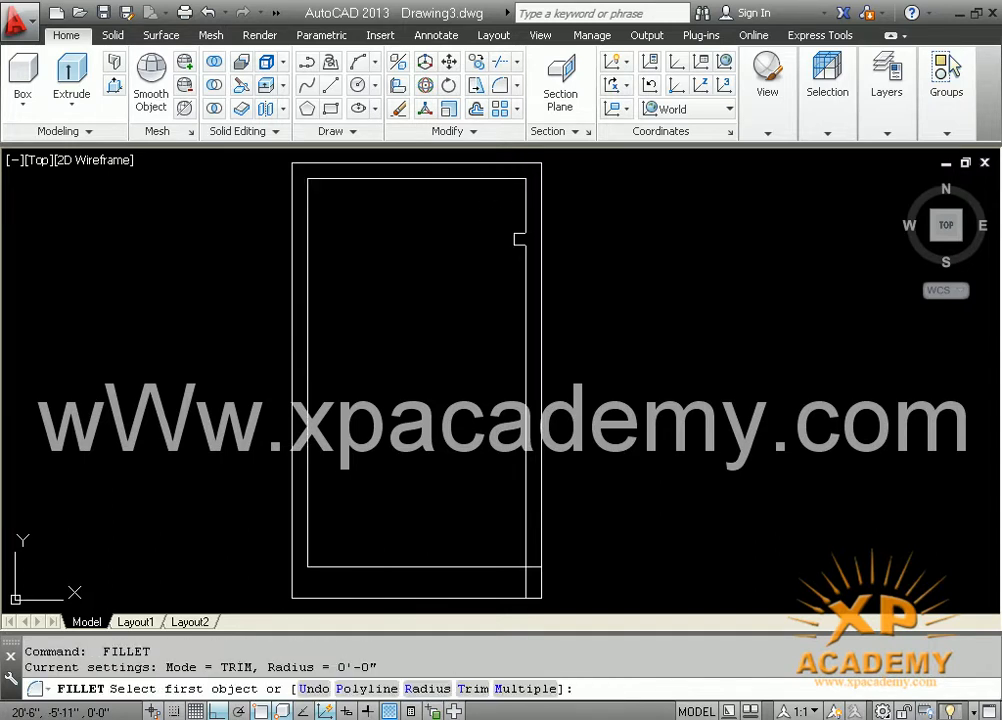
click(525, 320)
click(474, 566)
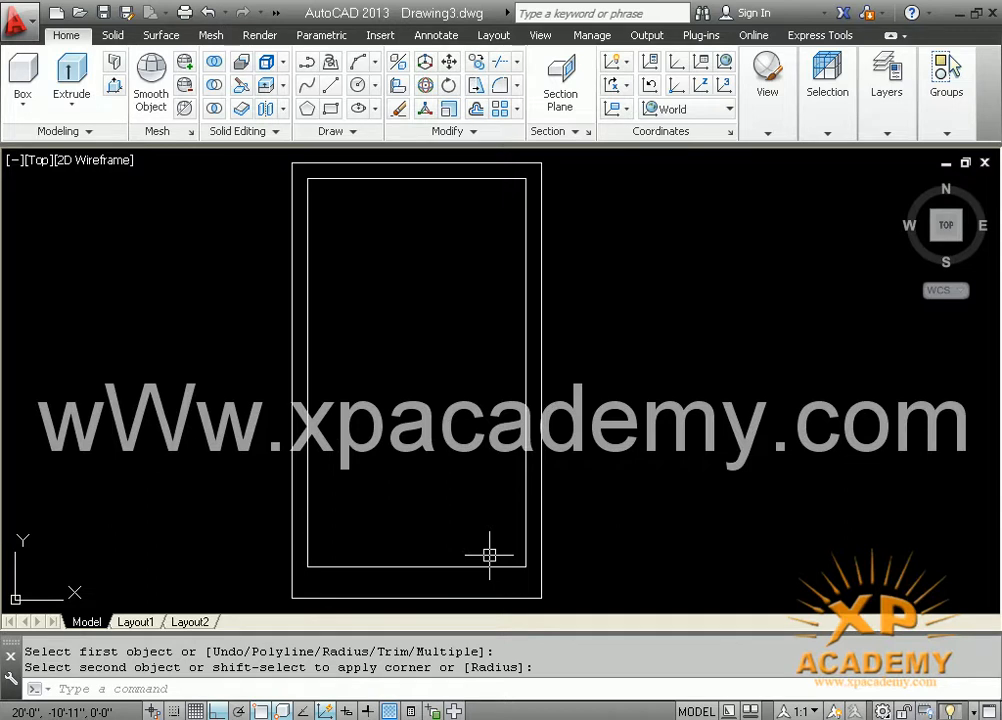
Offset the inner rectangle's left and right sides 8" inward.
text(o8)
key(Return)
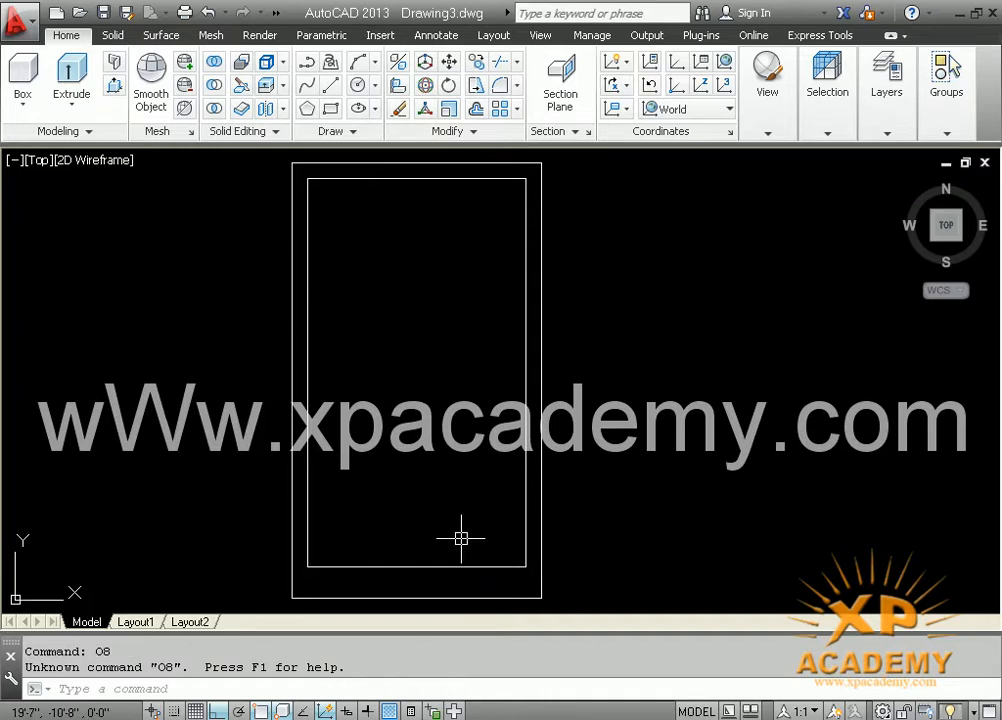
text(o)
key(Return)
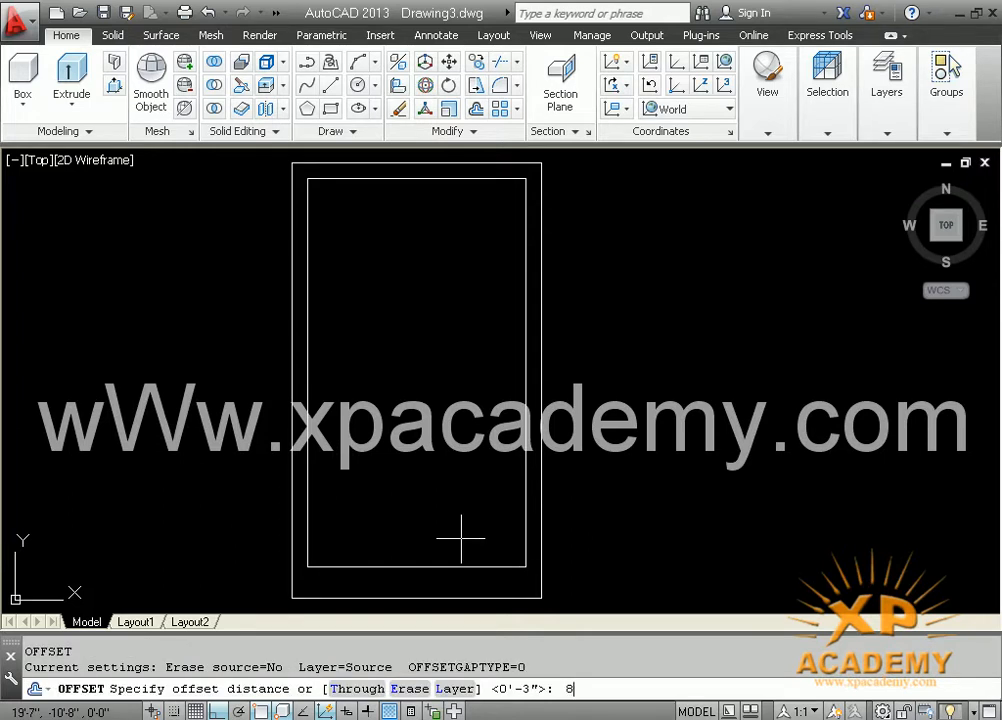
text(8)
key(Return)
click(312, 410)
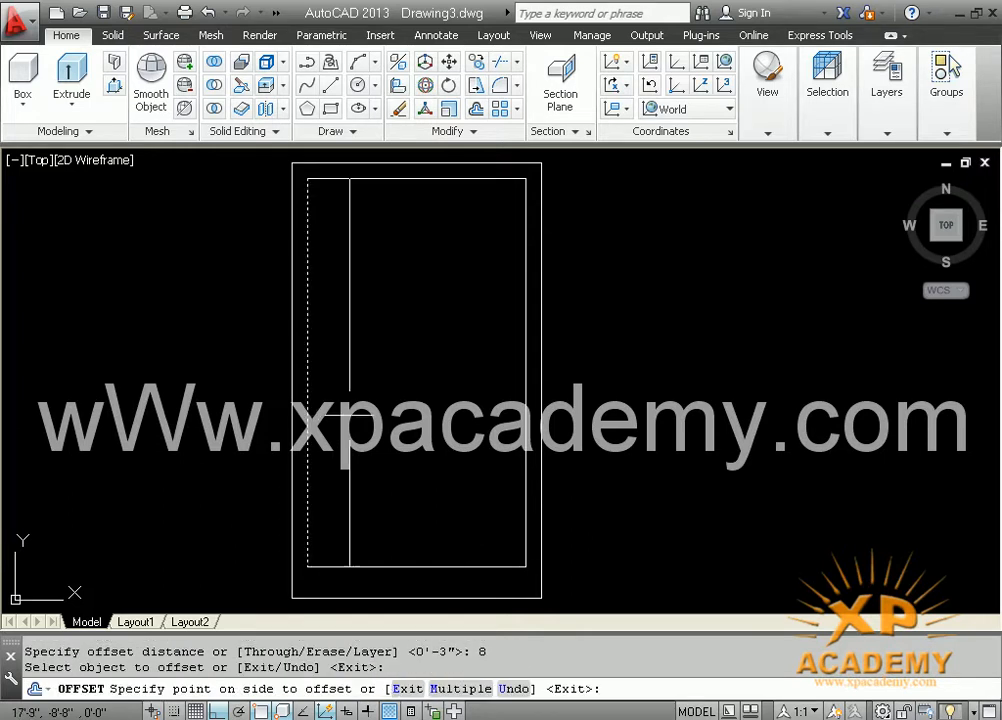
click(447, 425)
click(522, 398)
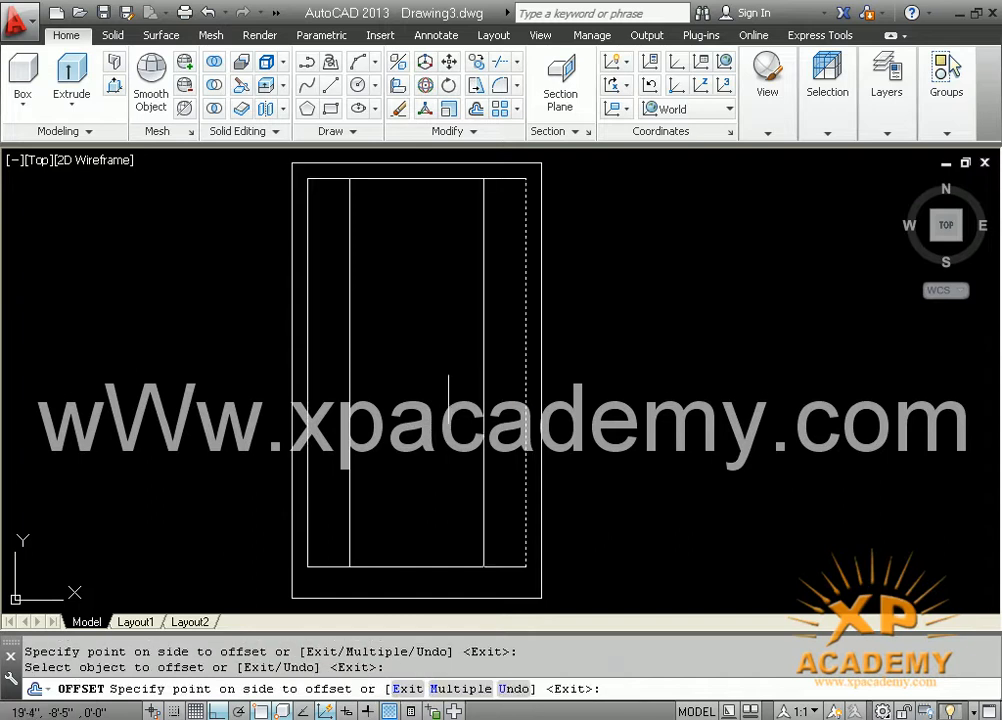
click(420, 405)
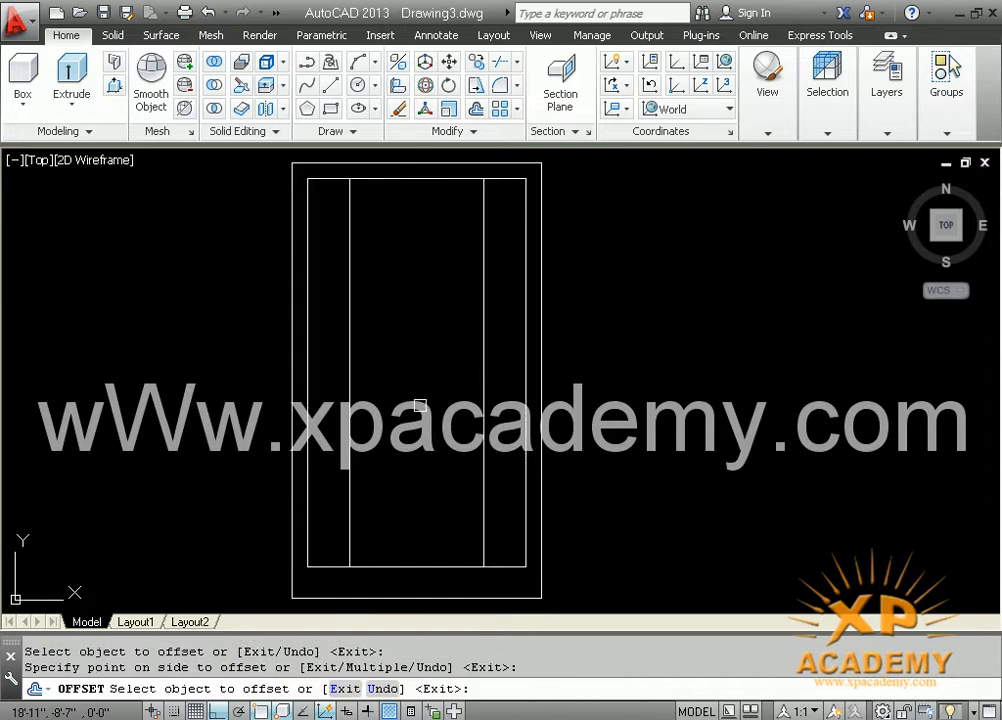
key(Escape)
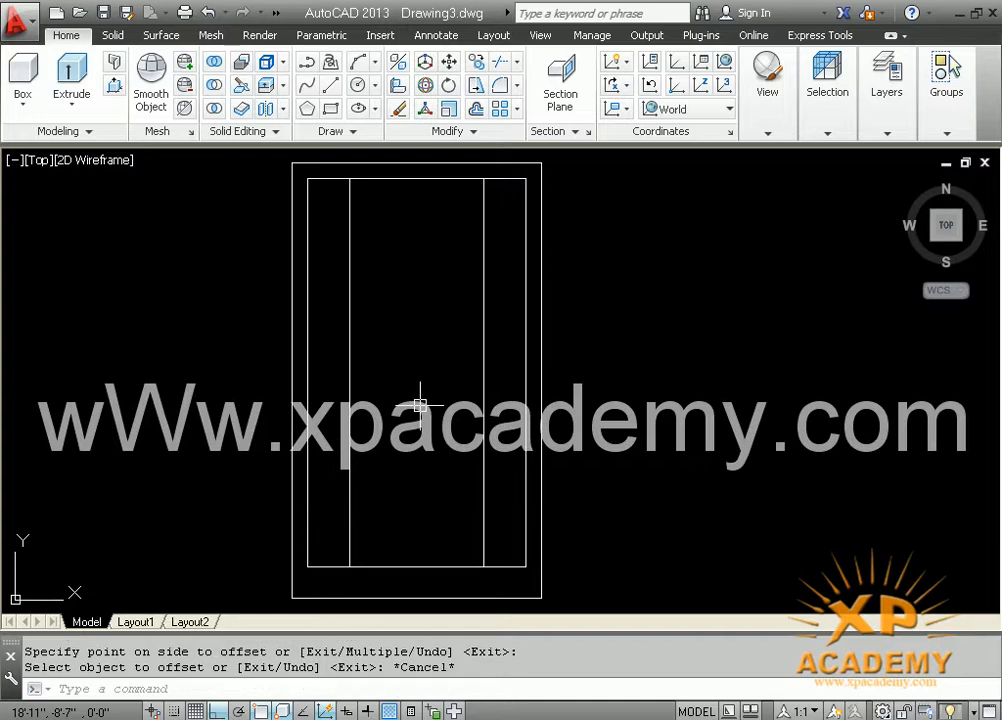
Offset the two new vertical lines 3" toward the centre of the frame.
text(o)
key(Return)
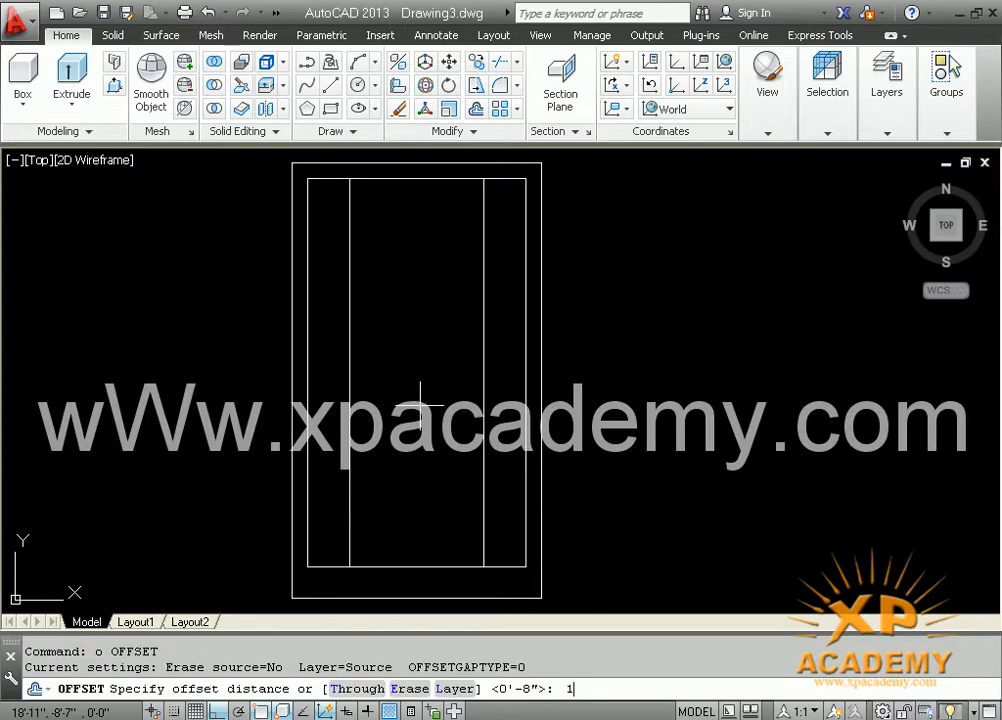
key(Return)
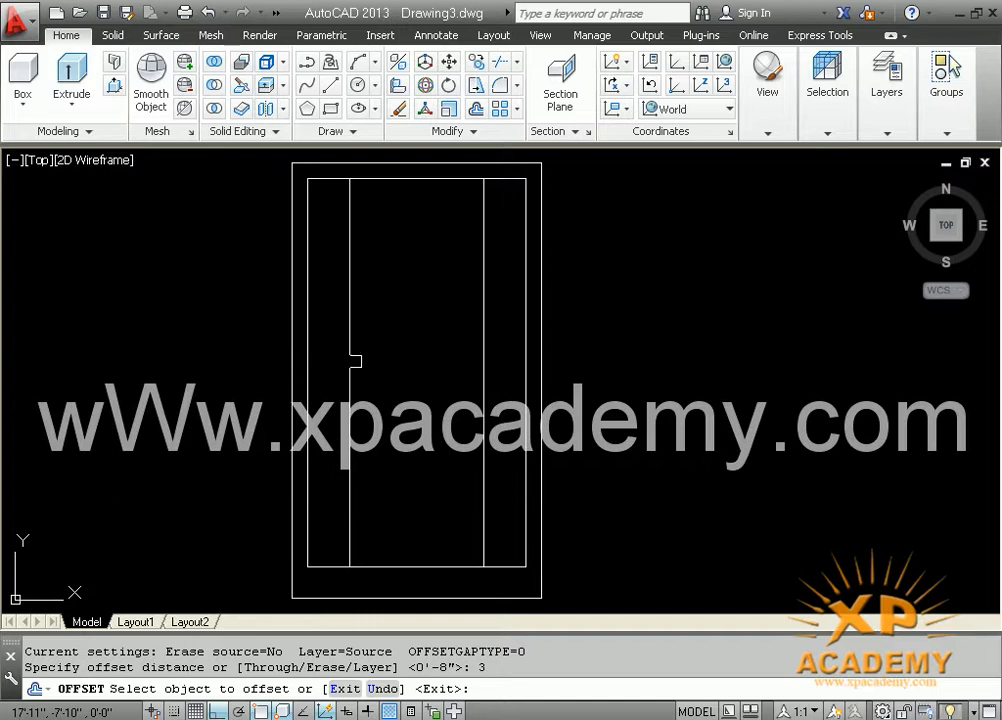
click(350, 358)
click(425, 390)
click(482, 396)
click(419, 408)
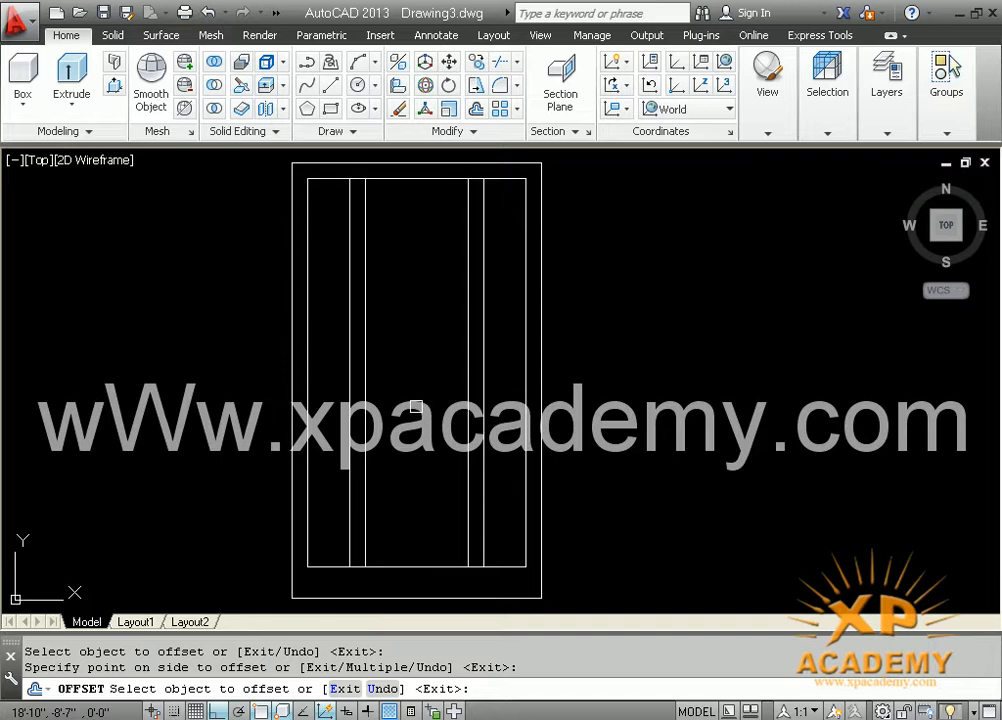
Draw a circle centred on the midpoint of the inner rectangle's top edge, with its radius reaching the outer of the right-hand vertical offset lines.
key(ctrl+s)
mouse_move(409, 398)
middle_down()
mouse_move(391, 409)
mouse_move(390, 438)
middle_up()
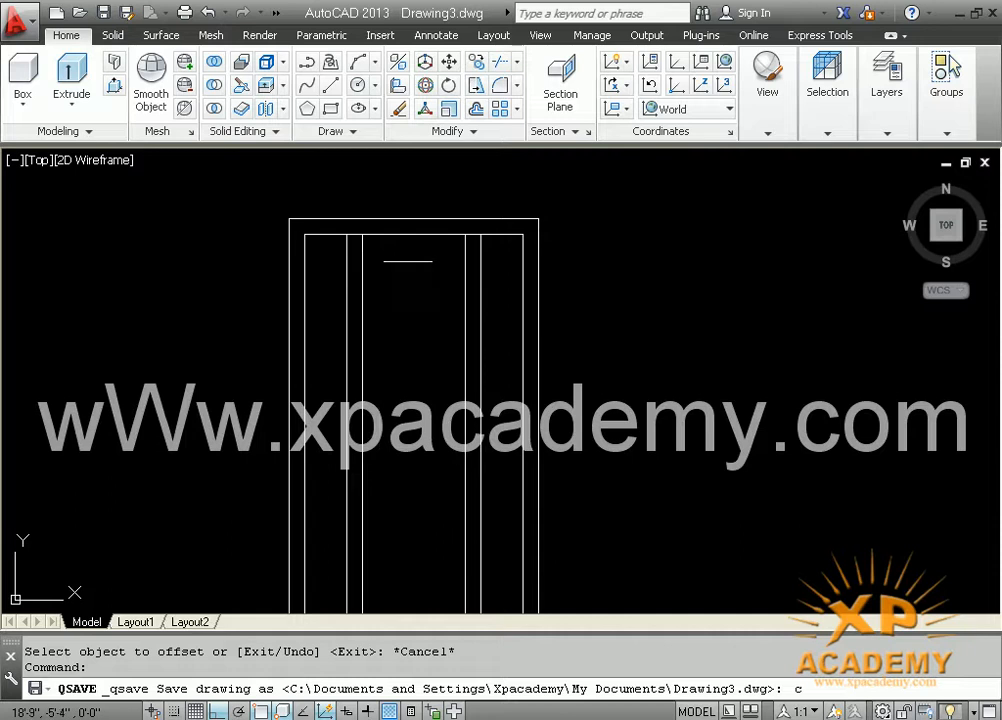
key(Escape)
text(c)
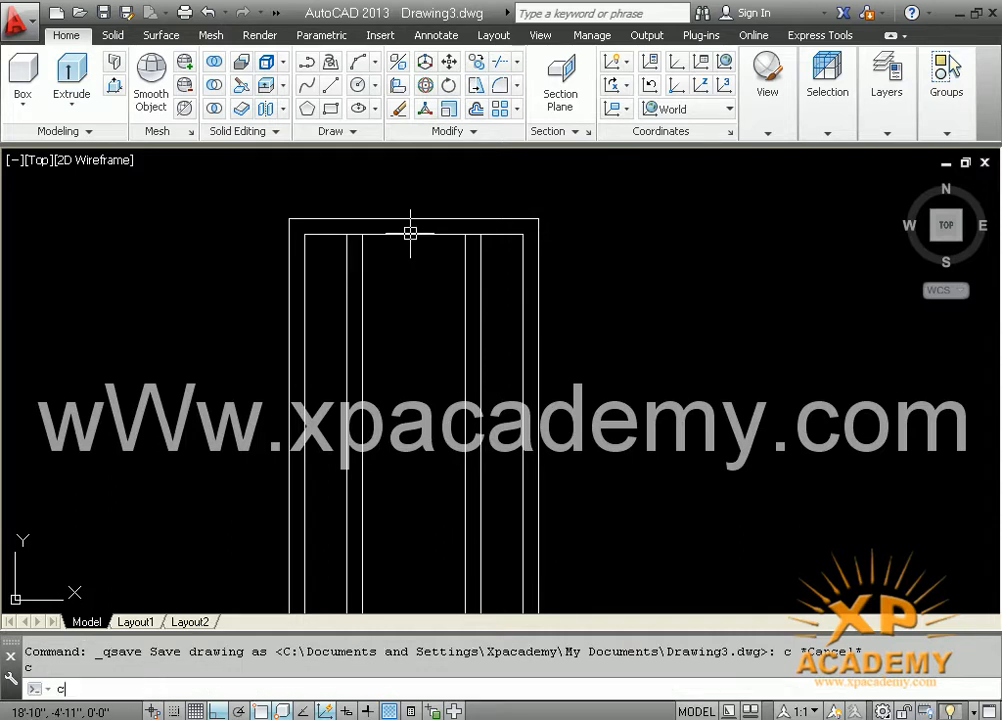
key(Return)
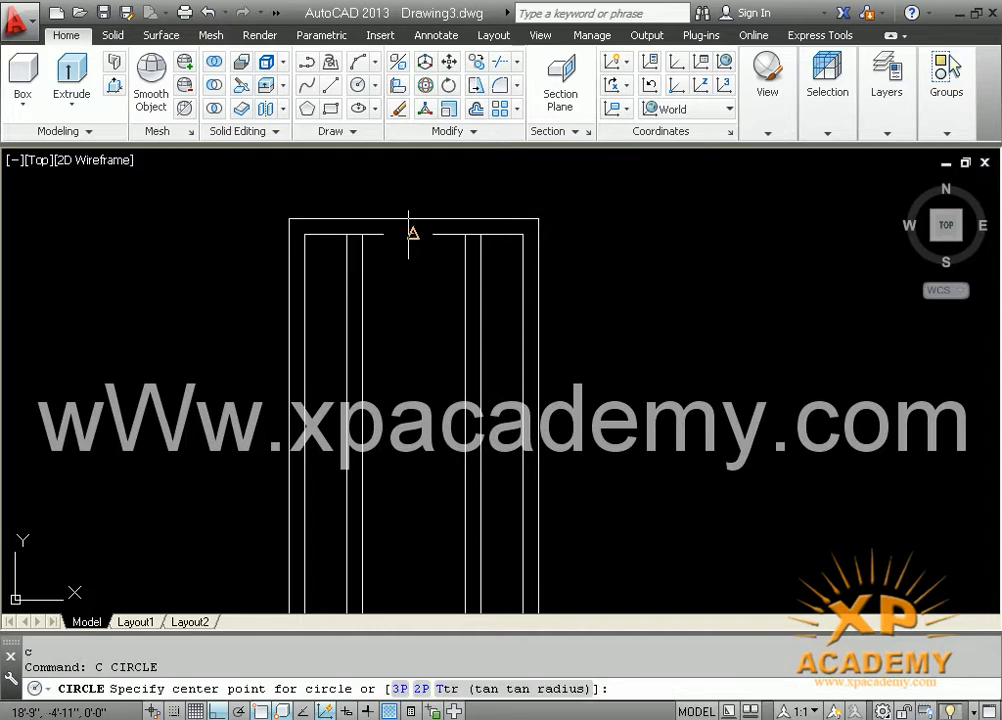
click(412, 234)
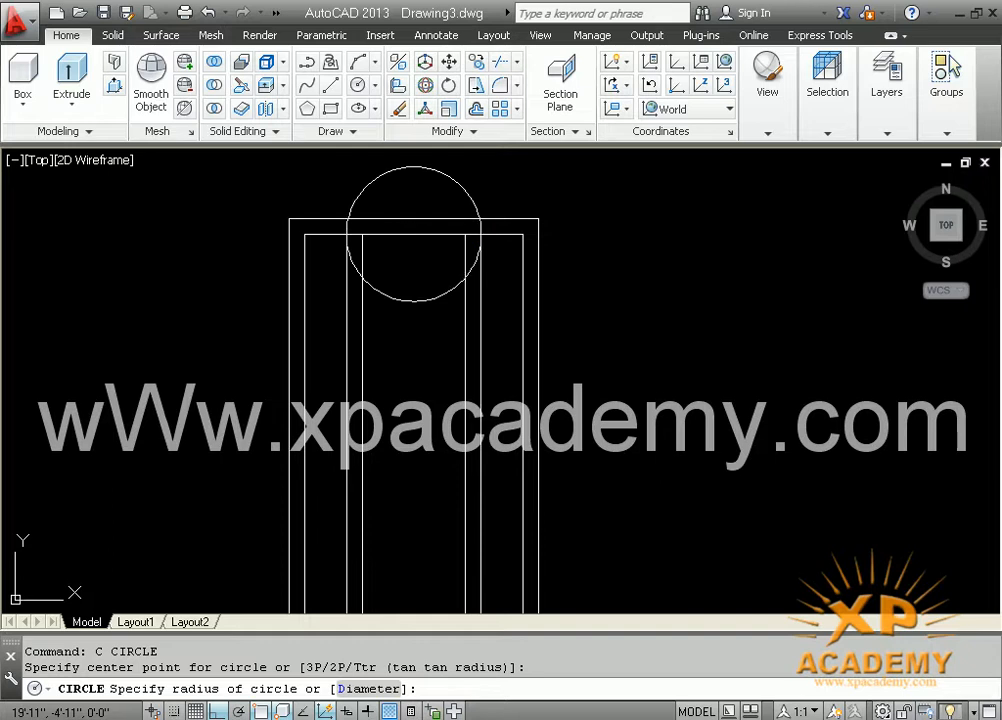
click(480, 234)
Move the circle down so its top quadrant sits on the midpoint of the inner rectangle's top edge.
text(m)
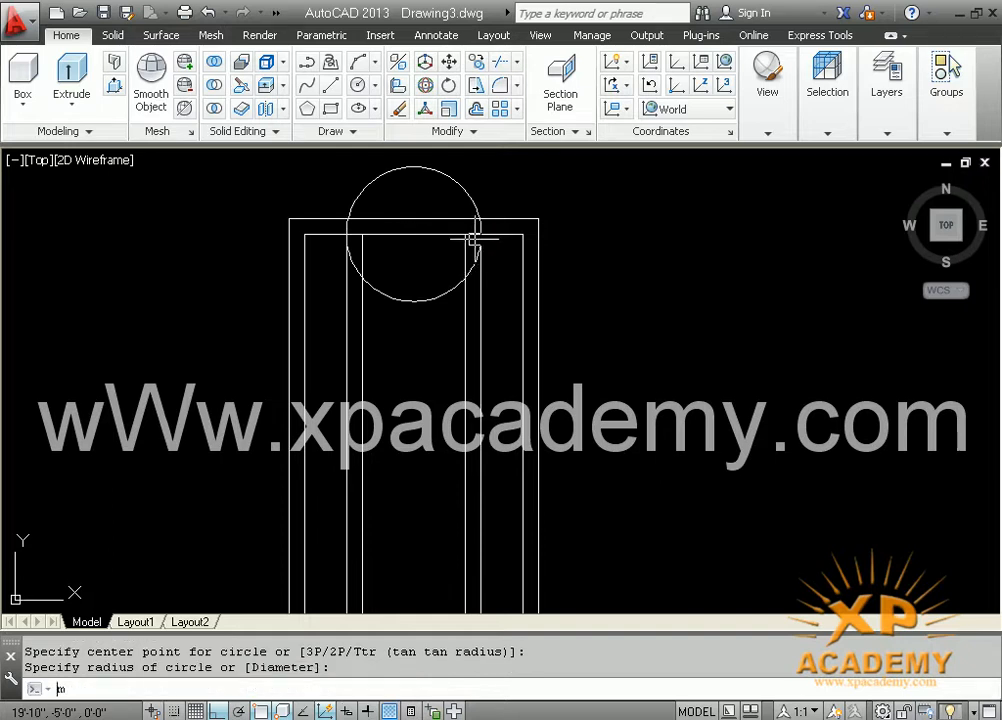
key(Return)
click(418, 166)
key(Return)
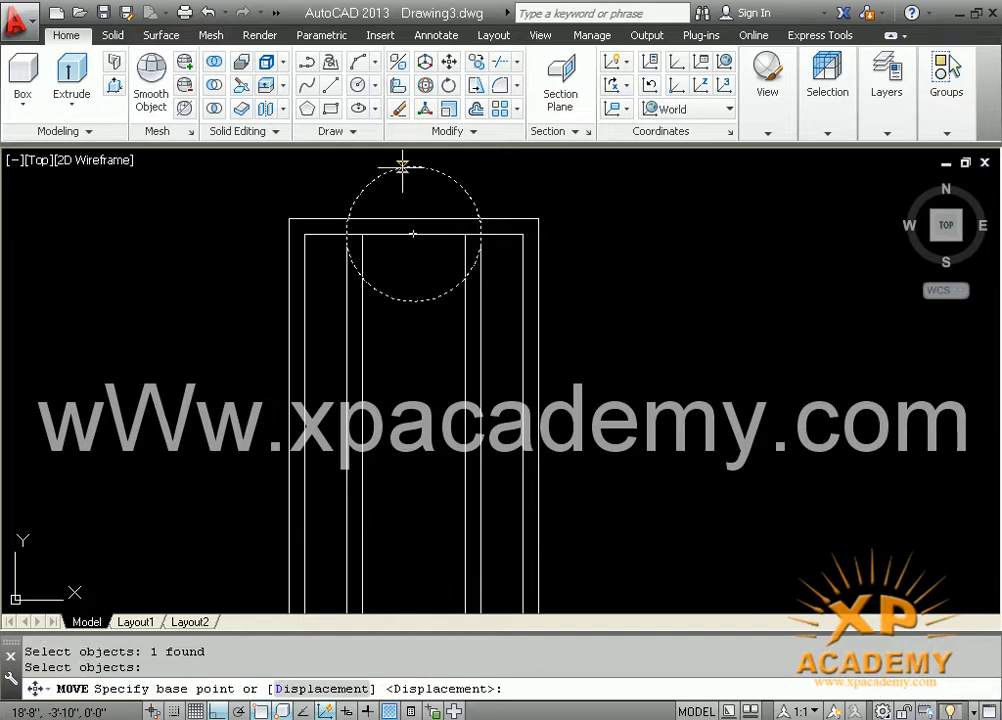
click(413, 166)
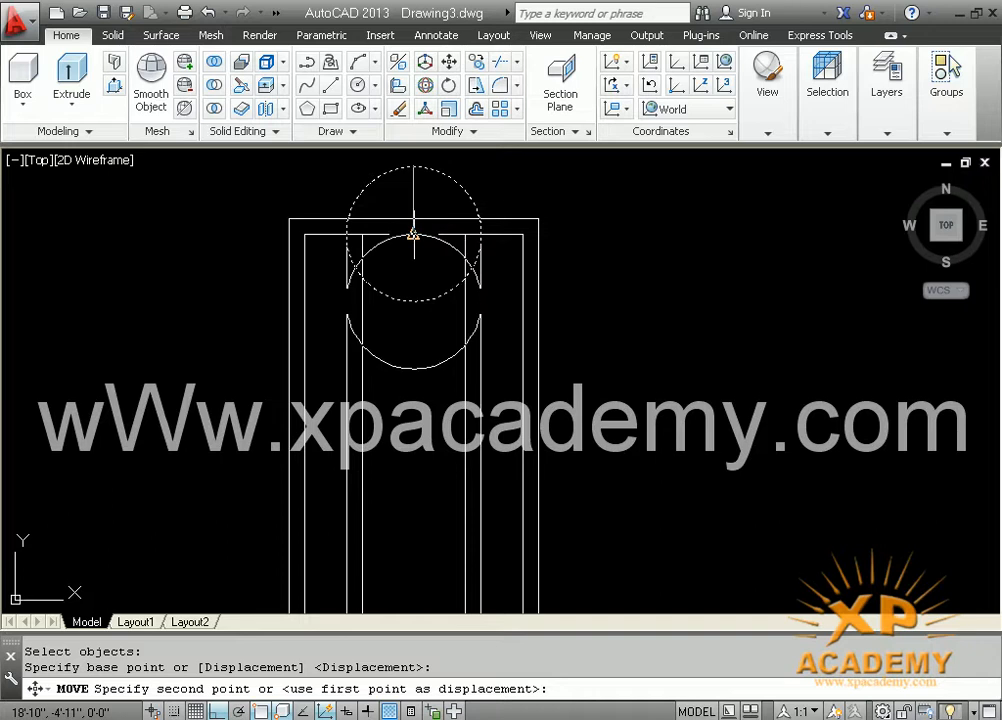
click(413, 234)
Trim away the lower part of the circle to leave an arch between the outer pair of vertical offset lines.
text(tr)
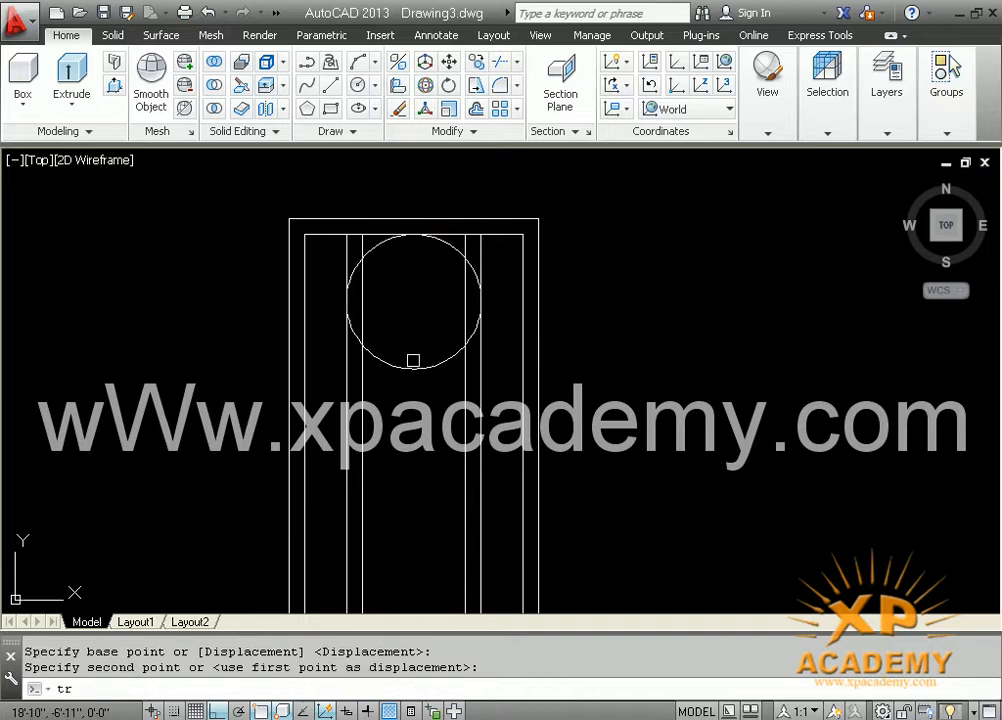
key(Return)
key(Return)
click(376, 358)
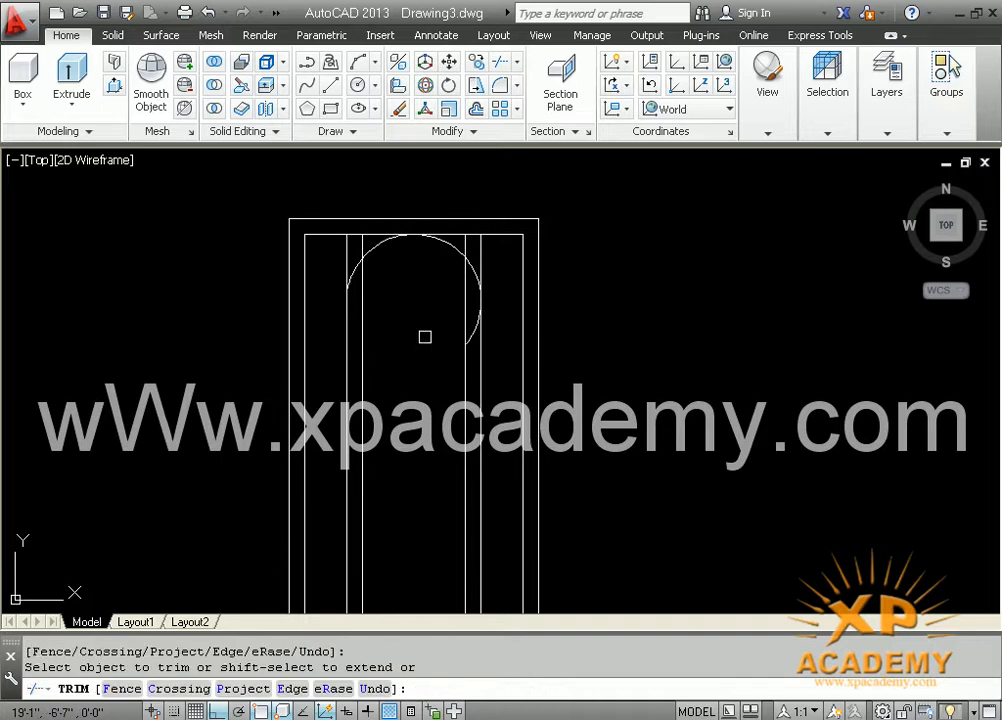
click(474, 328)
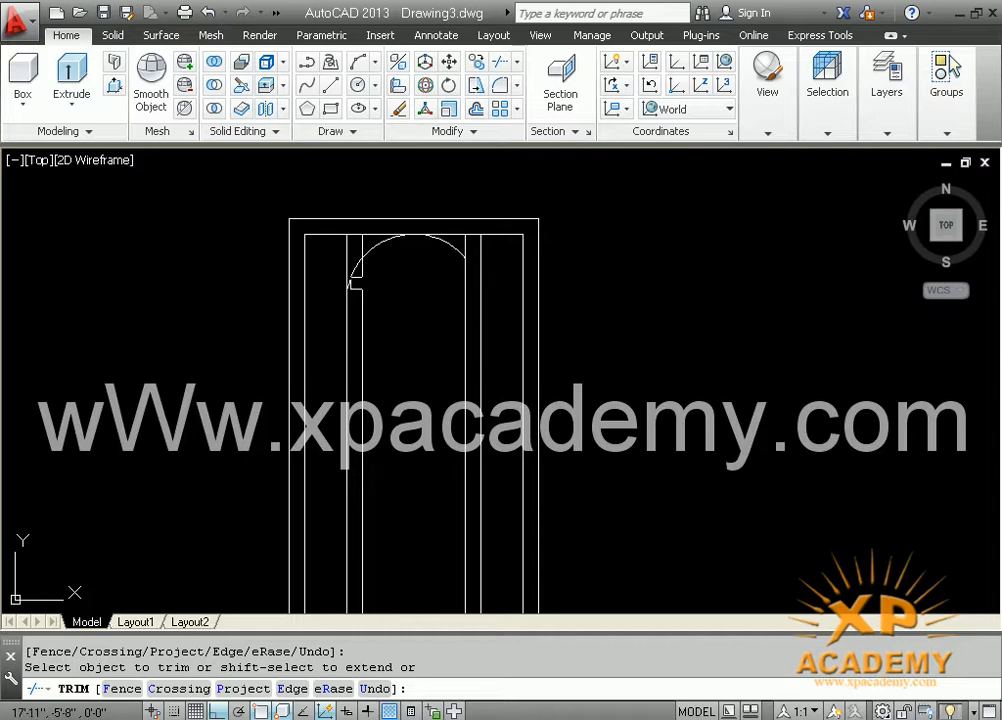
key(ctrl+z)
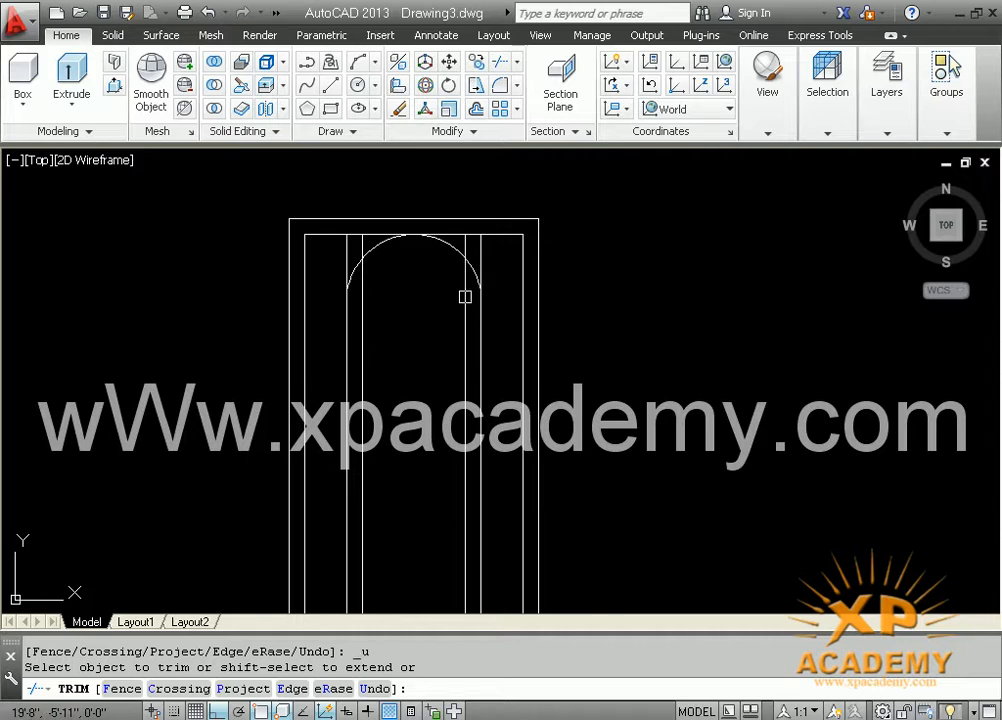
middle_drag(463, 295, 468, 323)
key(Escape)
middle_drag(475, 418, 483, 394)
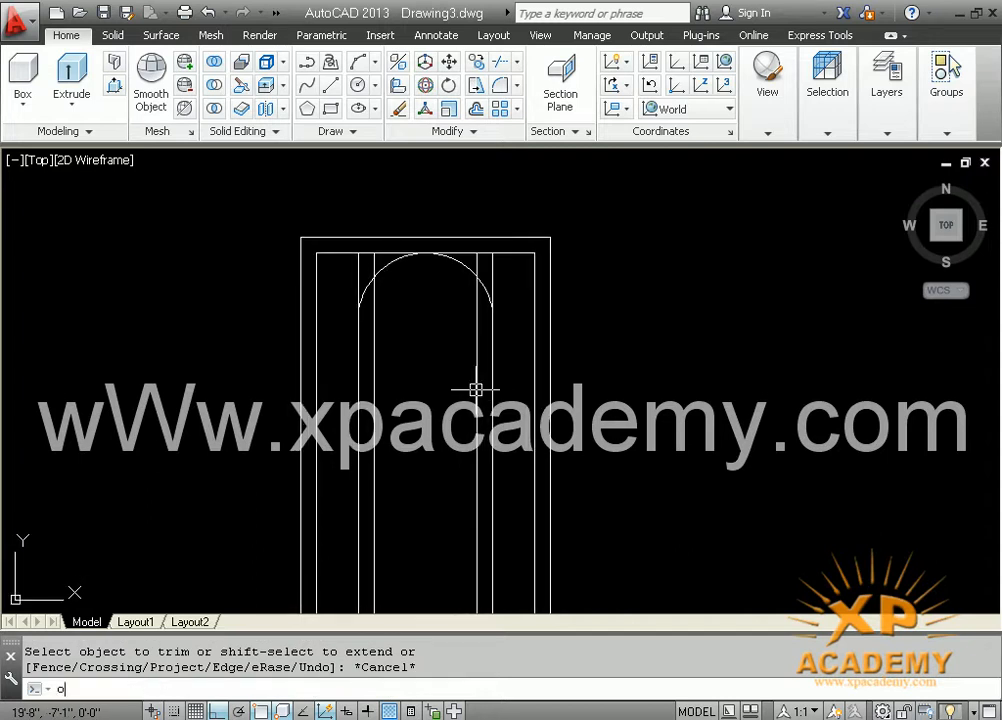
text(o)
key(Return)
text(3)
key(Return)
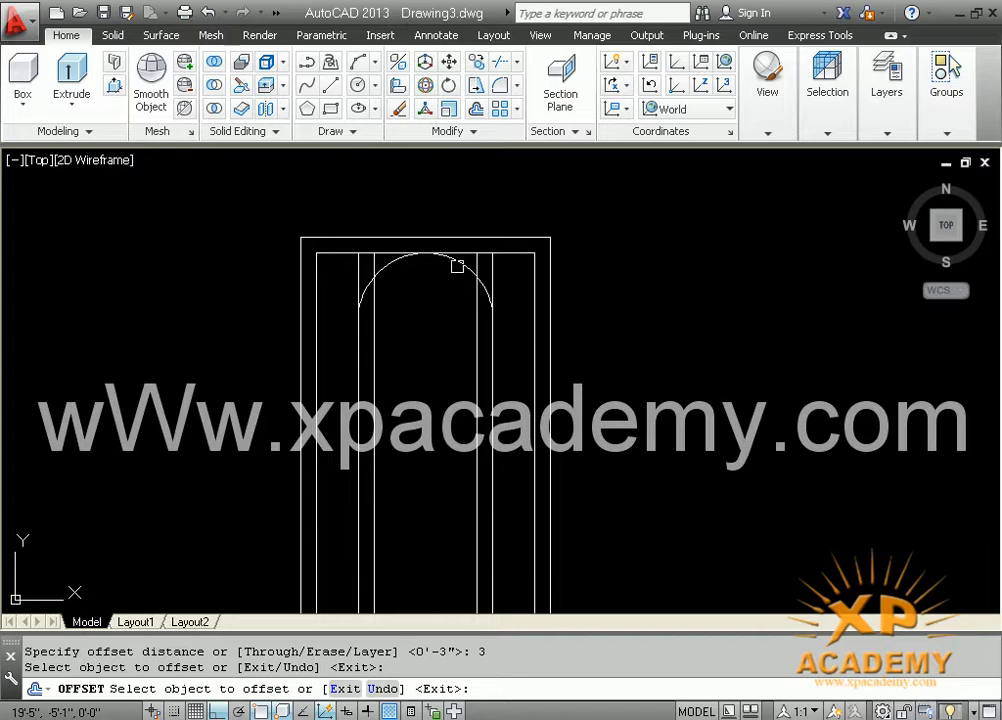
key(Escape)
Trim the inner rectangle's top edge over the arch and the ends of the inner vertical lines above it.
scroll(389, 266, up, 2)
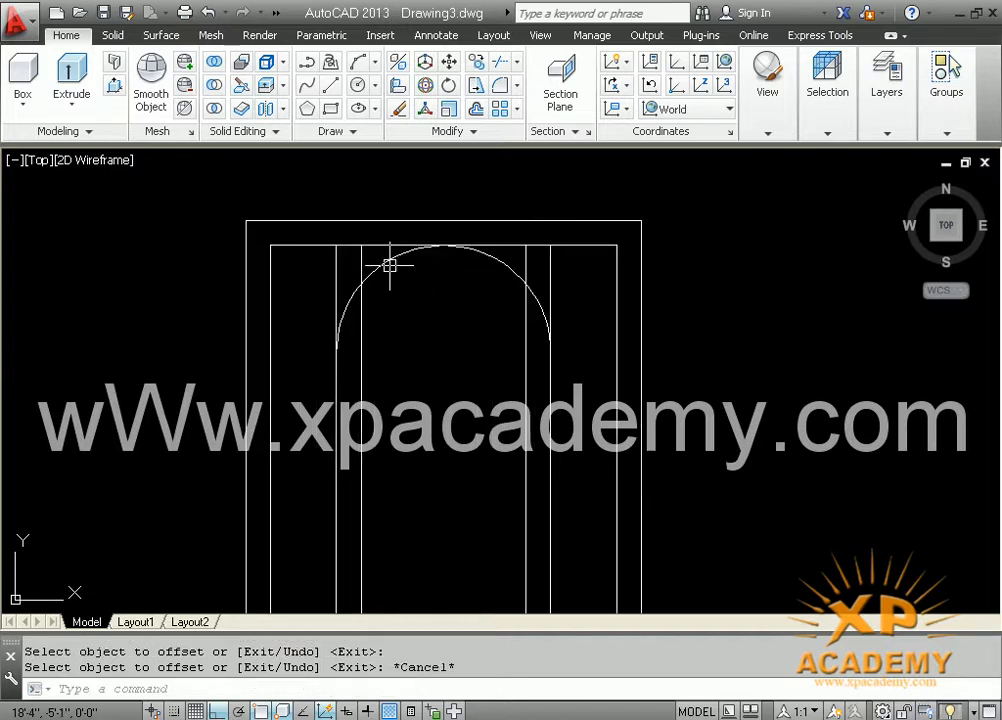
text(tr)
key(Return)
key(Return)
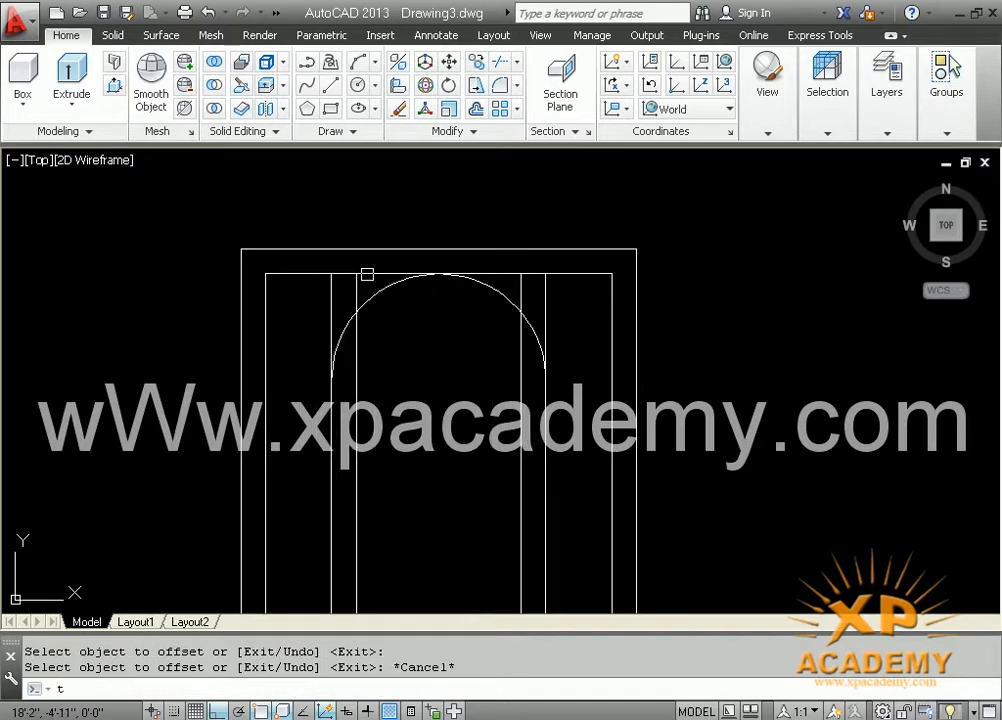
click(350, 274)
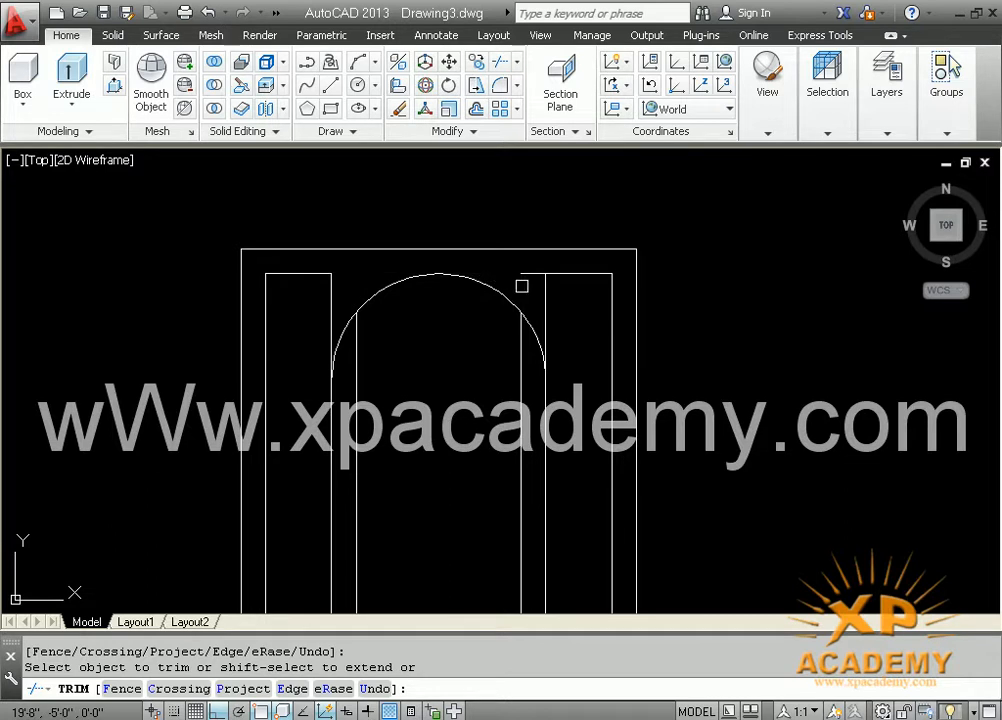
key(Escape)
scroll(490, 320, down, 2)
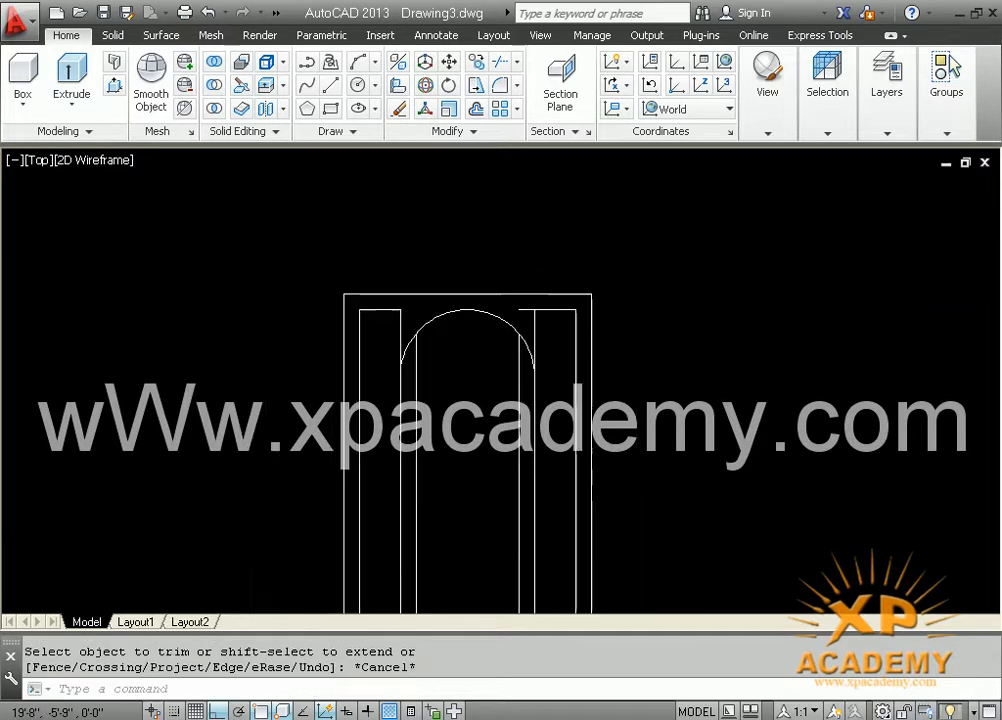
Undo the trims of the top edge, vertical lines and circle to restore the full circle.
key(Escape)
key(Escape)
key(ctrl+z)
key(ctrl+z)
key(ctrl+z)
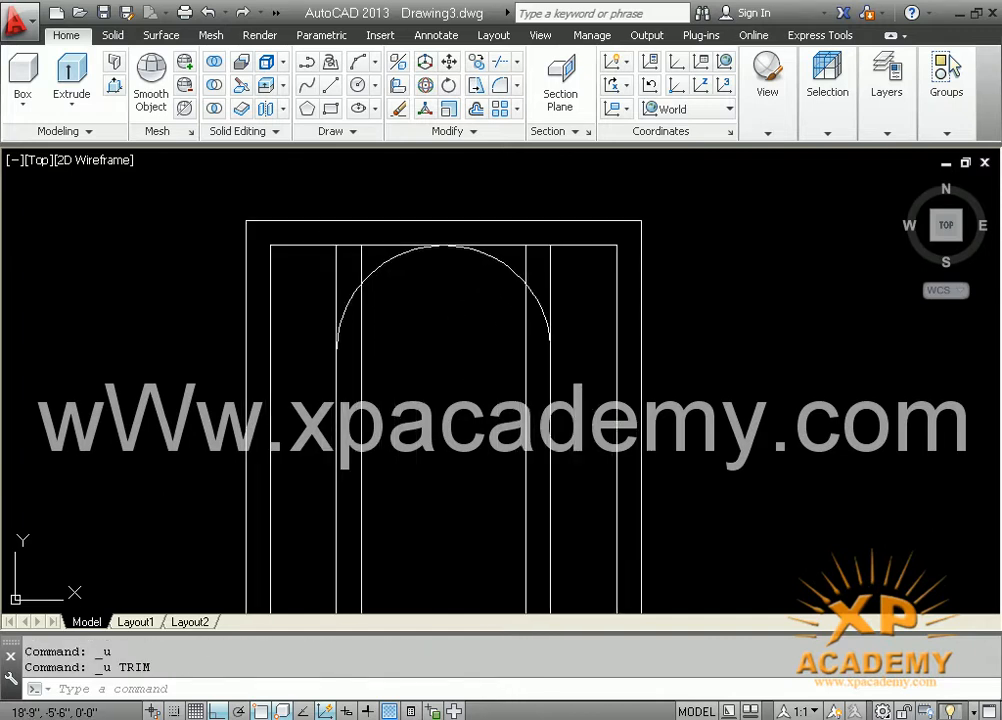
key(ctrl+z)
key(ctrl+z)
key(ctrl+z)
key(ctrl+z)
key(ctrl+z)
Shrink the circle by its left quadrant so it fits between the inner pair of vertical lines.
click(394, 359)
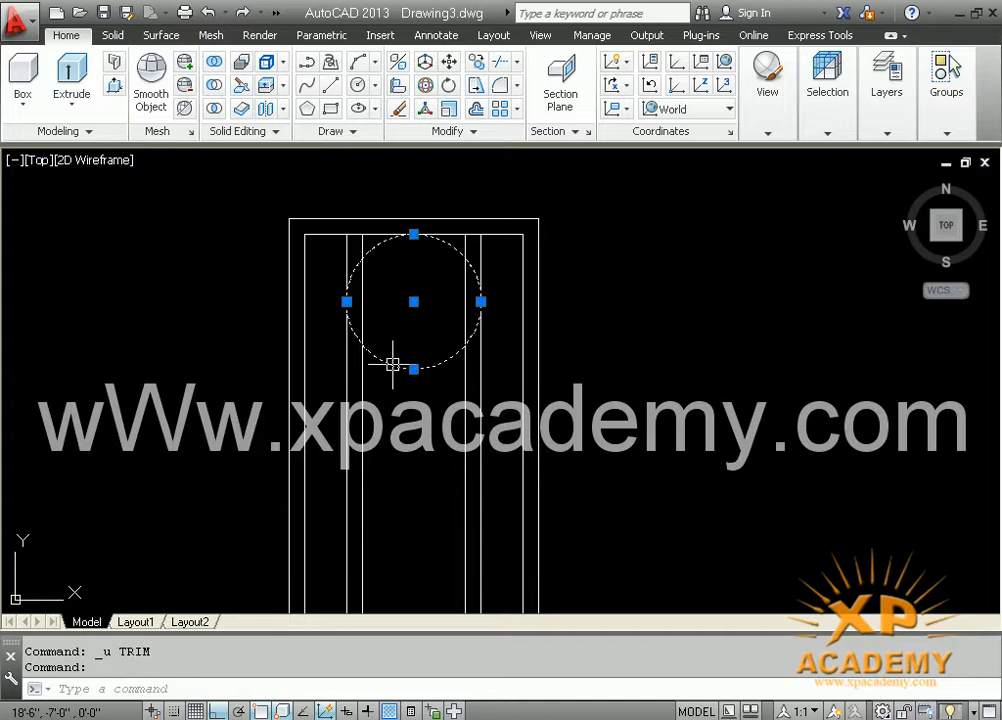
click(346, 301)
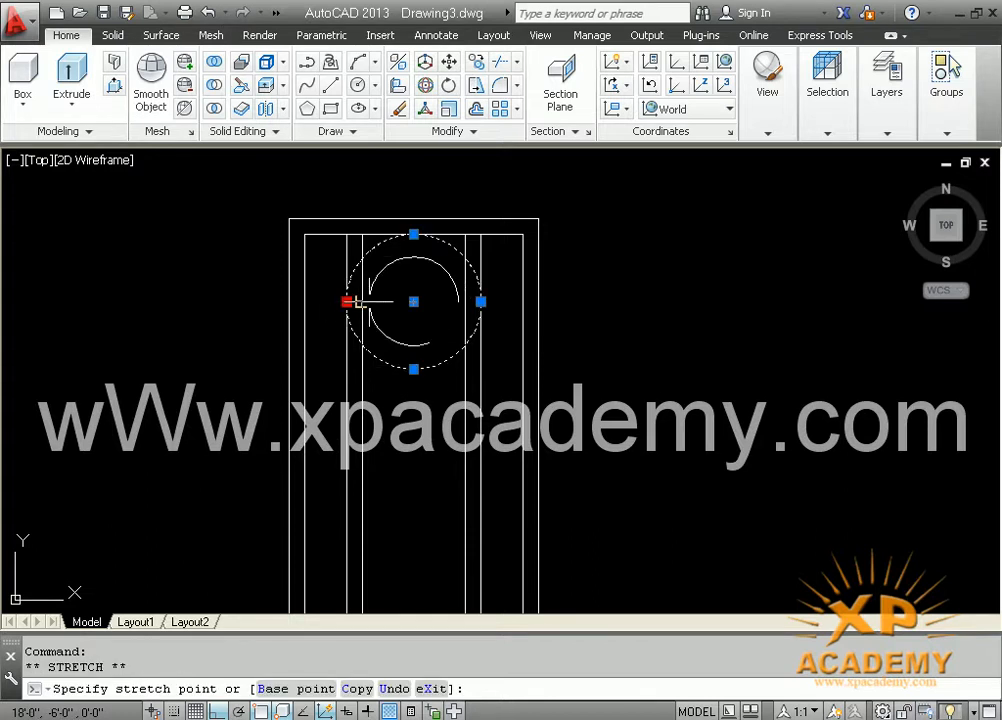
click(362, 301)
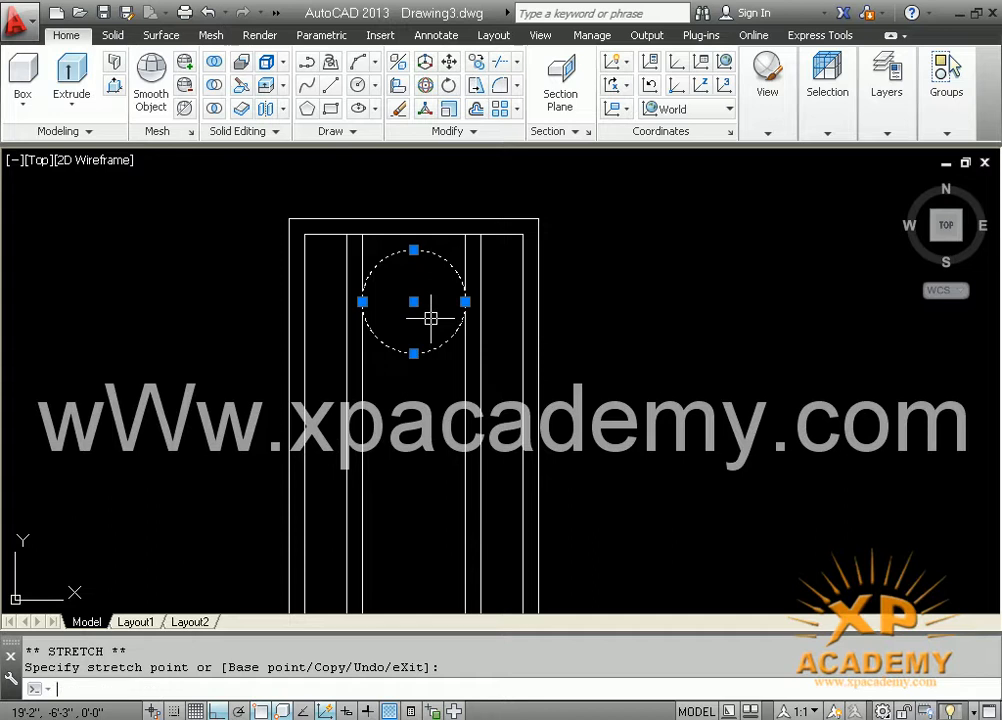
Move the circle straight up so its top quadrant touches the inner rectangle's top edge.
key(Escape)
text(m)
key(Return)
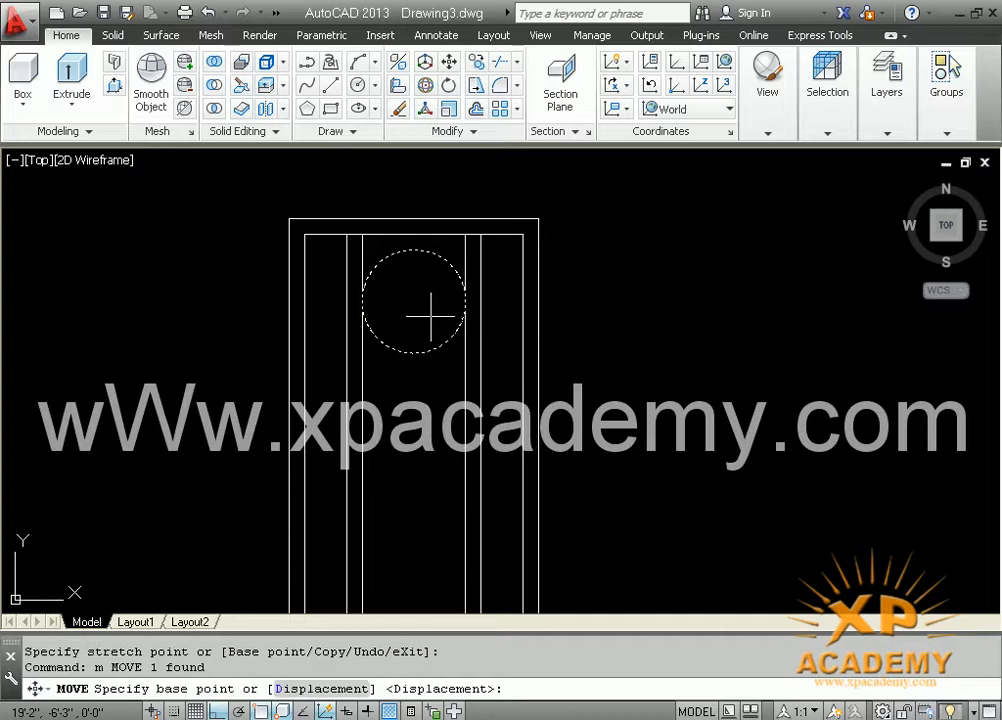
click(414, 248)
click(414, 232)
key(Escape)
Trim the circle's lower half and the inner vertical lines' upper ends to form an arch.
text(tr)
key(Return)
key(Return)
click(416, 338)
scroll(392, 335, up, 2)
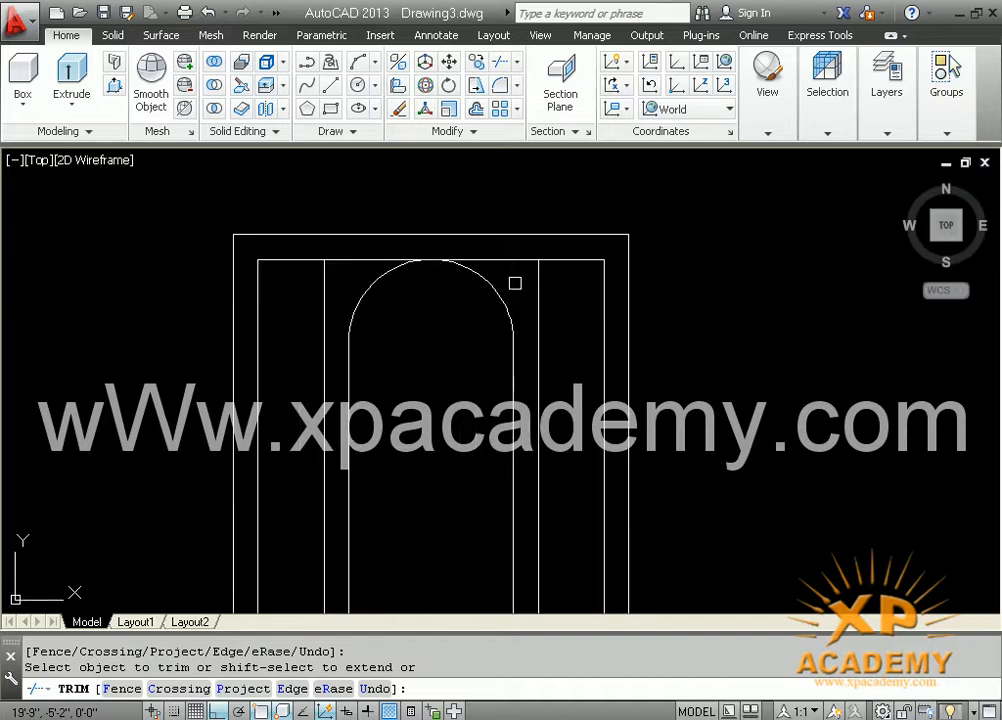
key(Escape)
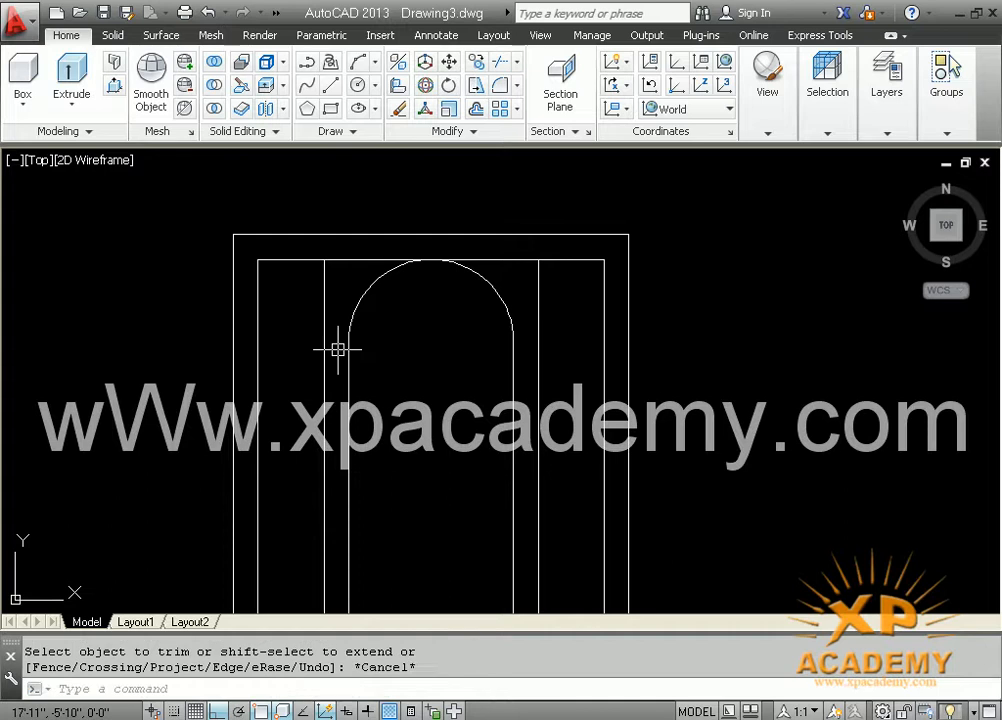
Draw a horizontal line connecting the two lower ends of the arch.
text(l)
key(Return)
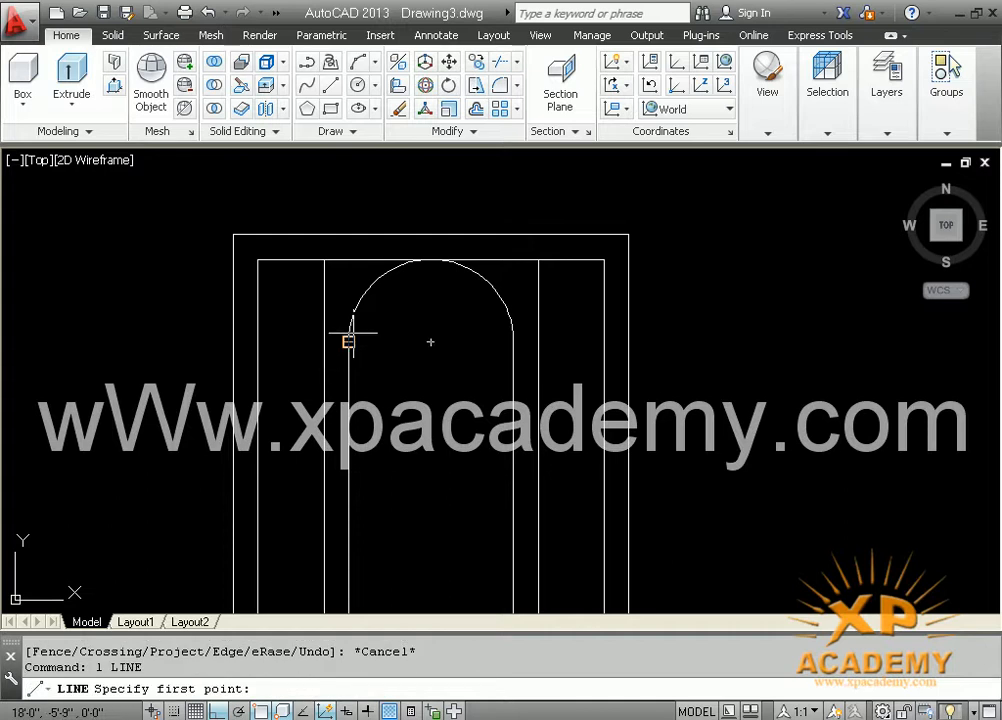
click(348, 342)
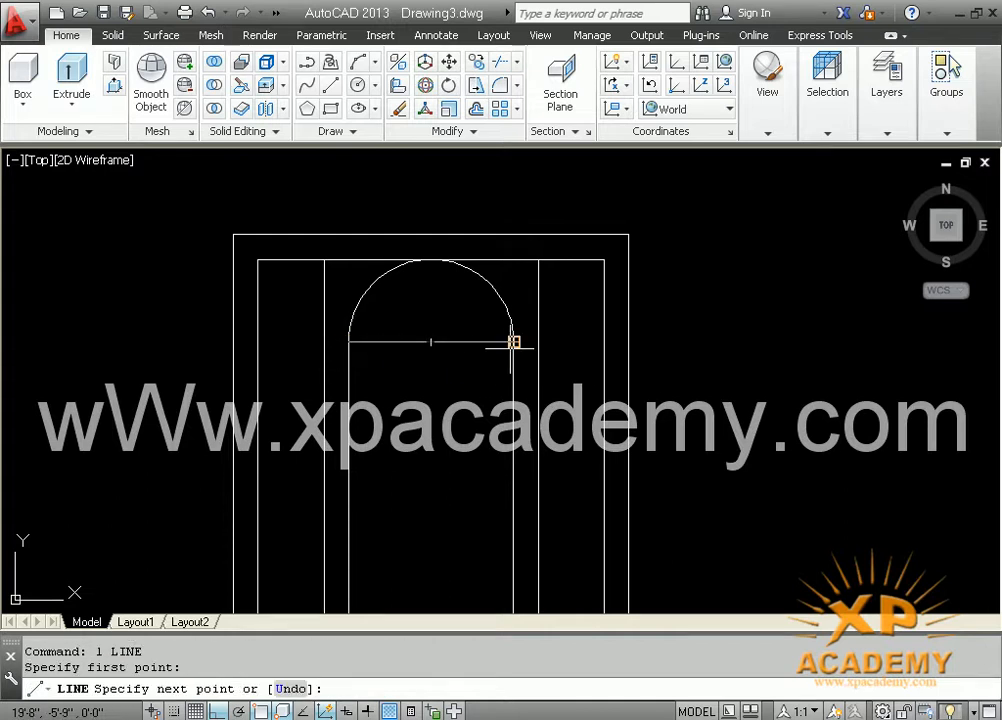
click(513, 342)
key(Return)
Stretch both ends of the horizontal line outward to the inner rectangle's left and right sides.
click(385, 342)
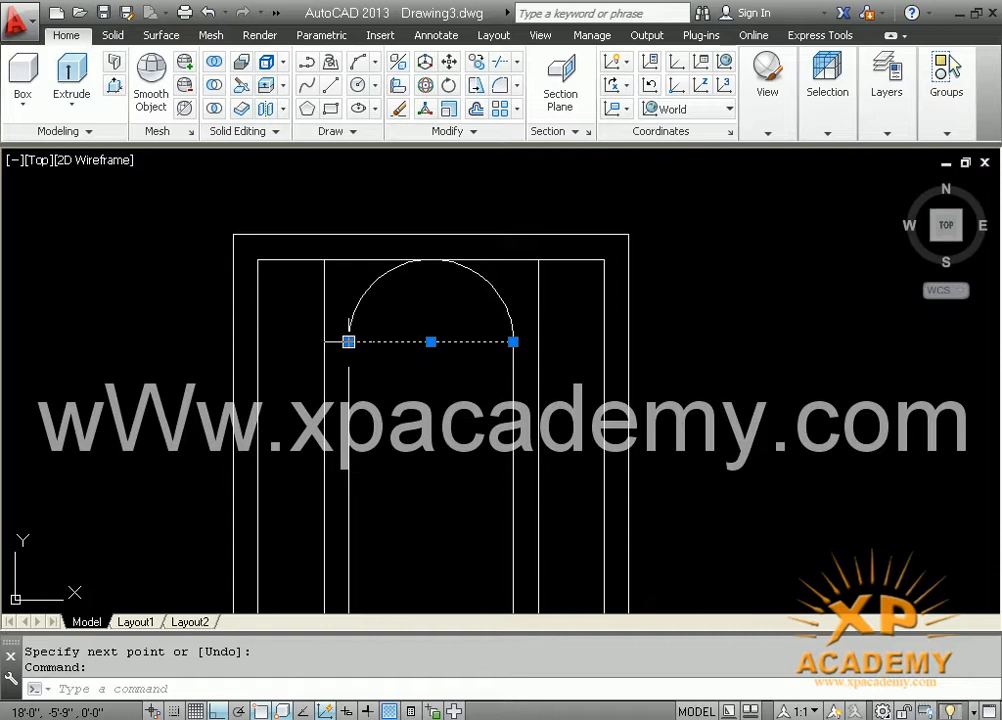
click(348, 342)
click(258, 342)
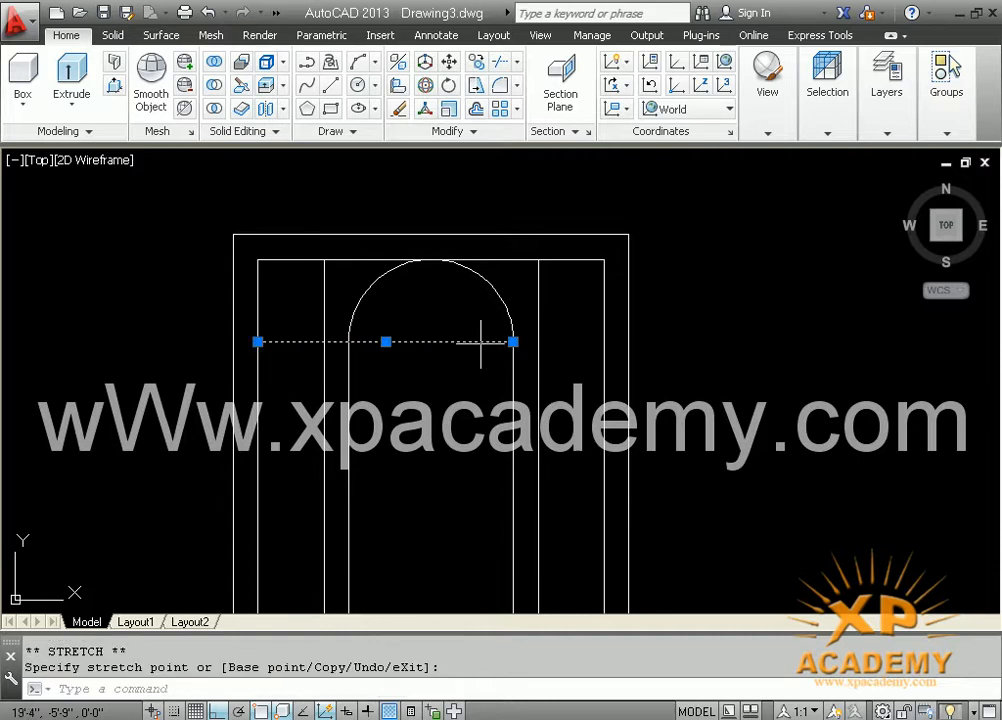
click(513, 342)
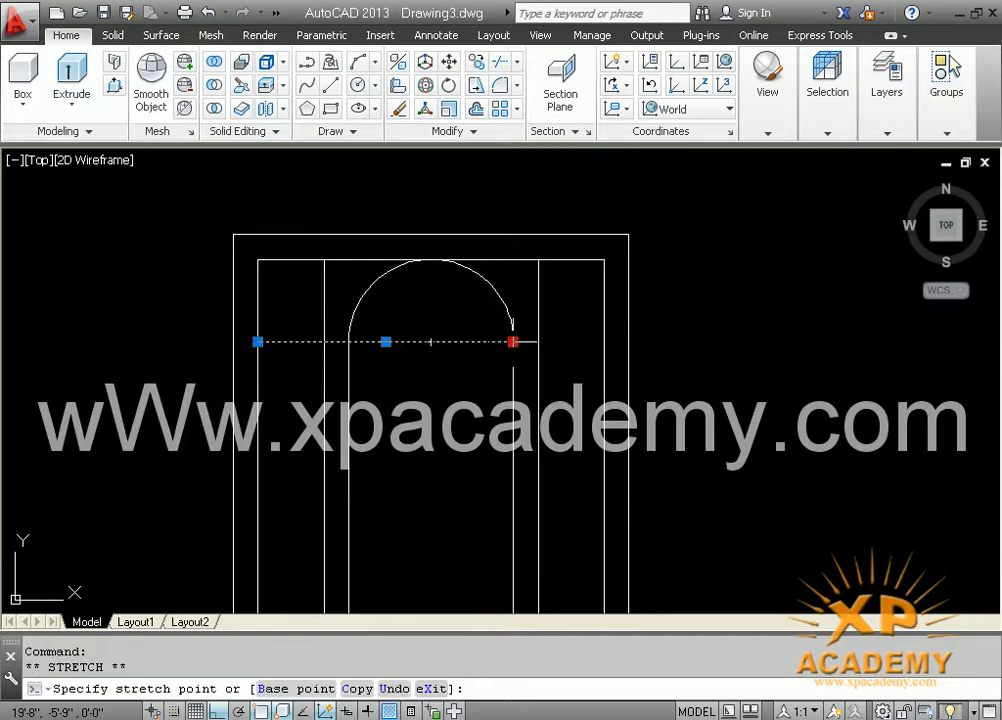
click(604, 342)
key(Escape)
Trim the left outer vertical panel line above the horizontal line.
text(t)
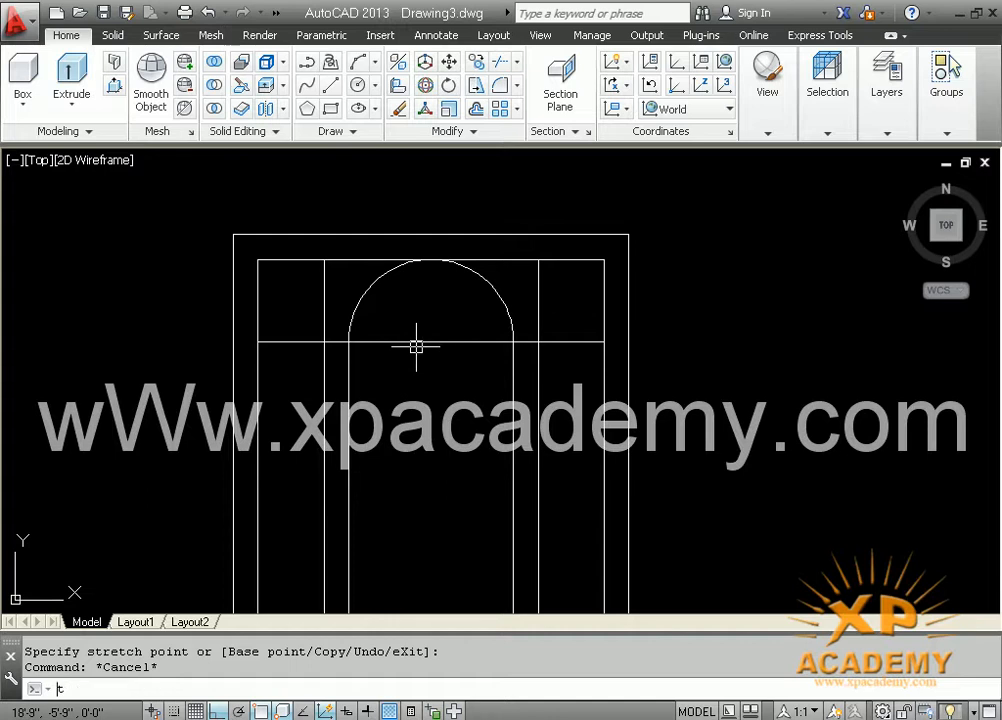
text(r)
key(Return)
key(Return)
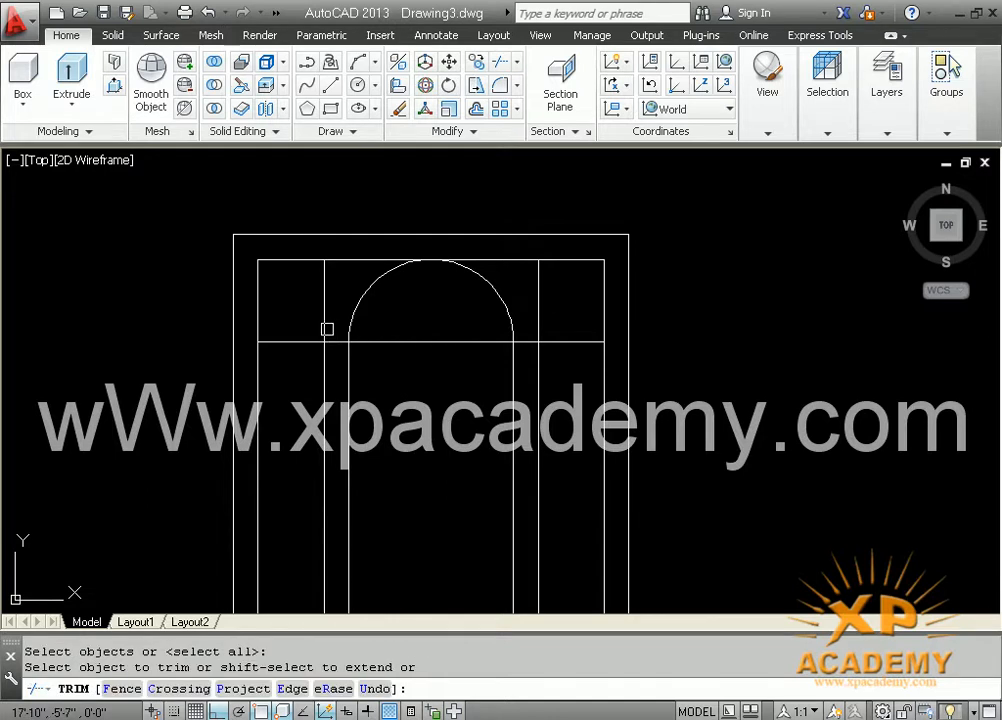
click(327, 329)
key(Escape)
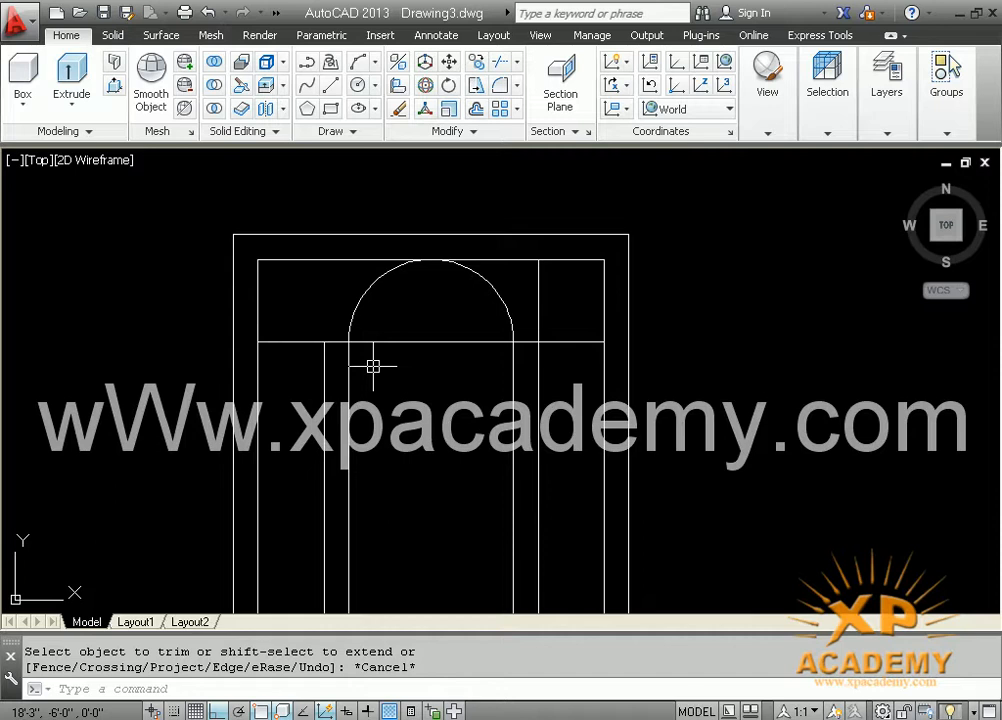
Offset the arch outward by 3 inches.
text(o)
key(Return)
text(3)
key(Return)
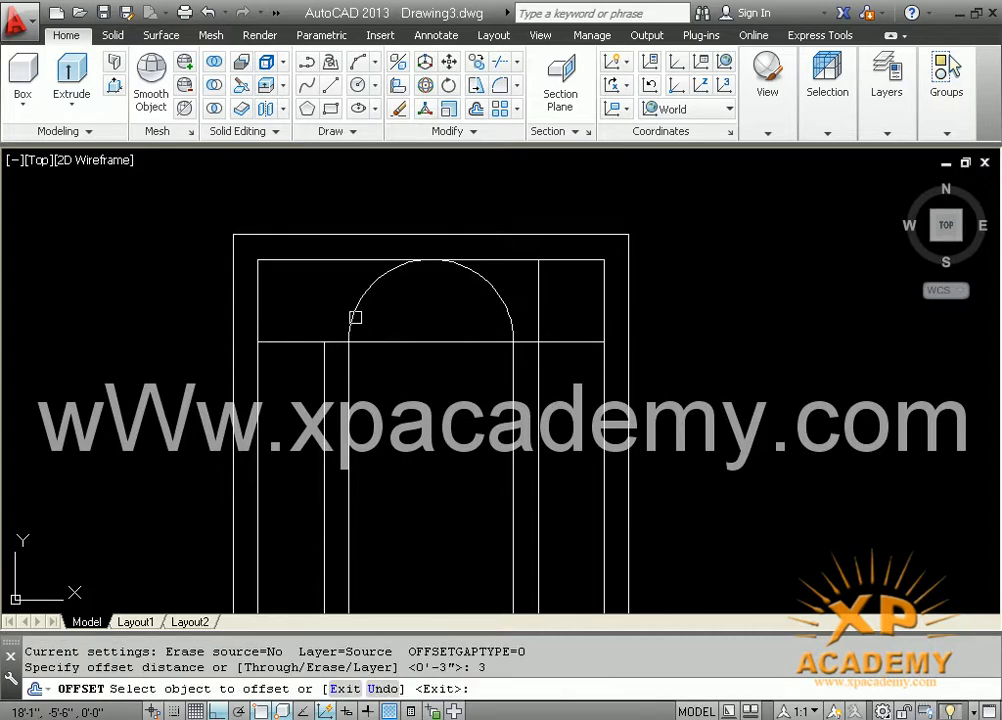
click(354, 317)
click(330, 298)
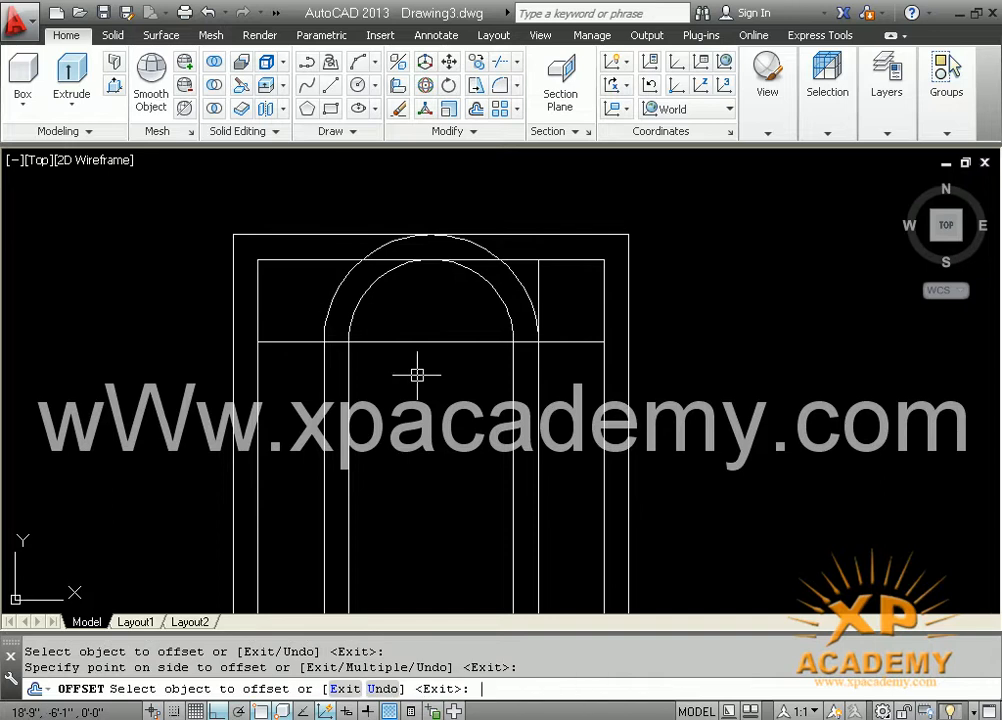
key(Escape)
Trim the outer arch above the inner top edge, the edge between its ends, and the right outer vertical line above the horizontal line.
middle_drag(416, 374, 398, 416)
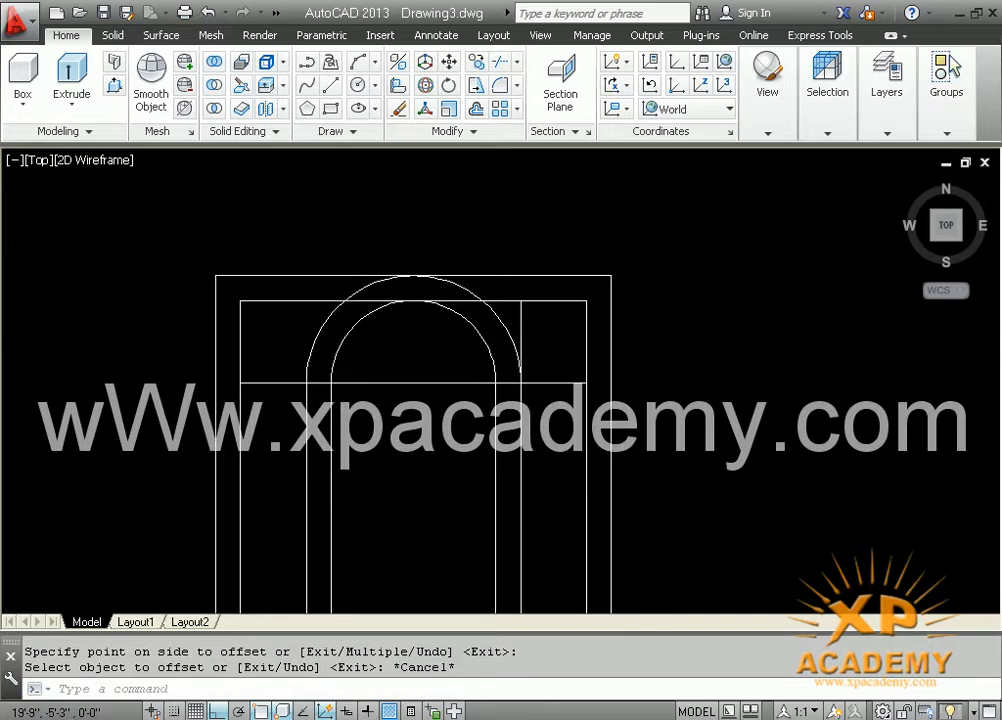
scroll(541, 316, up, 3)
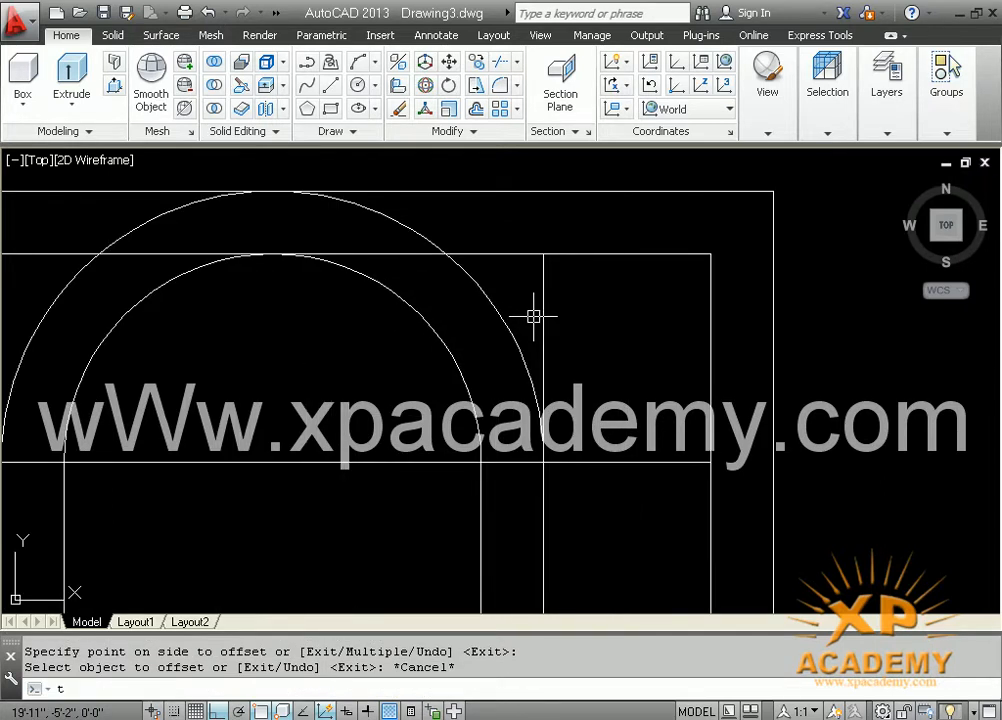
text(tr)
key(Return)
key(Return)
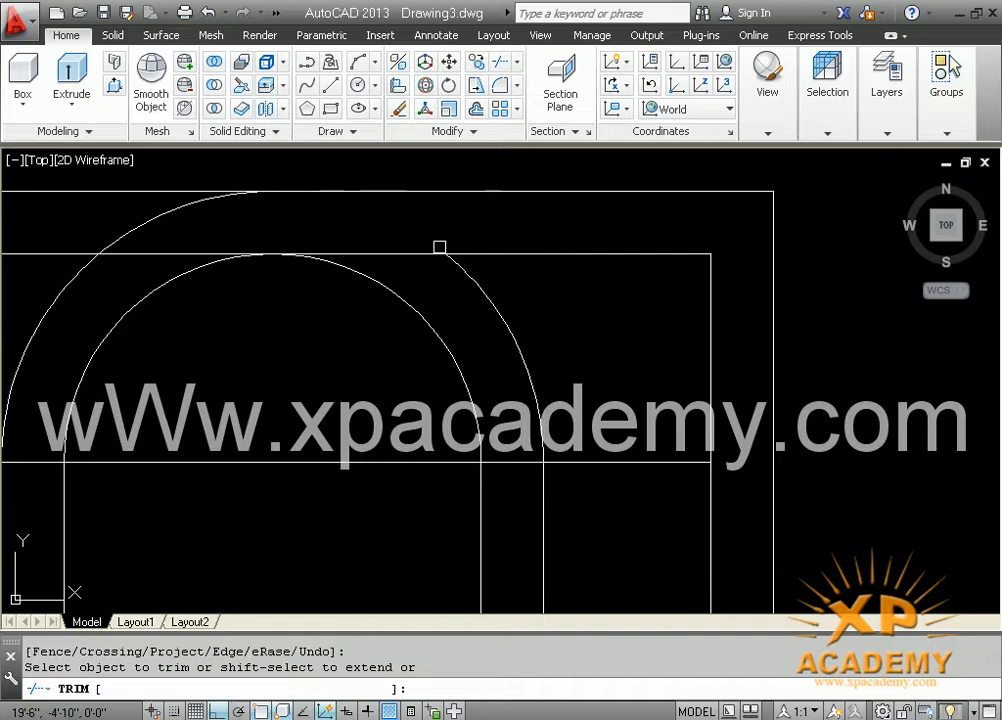
click(415, 236)
click(134, 228)
scroll(206, 264, down, 3)
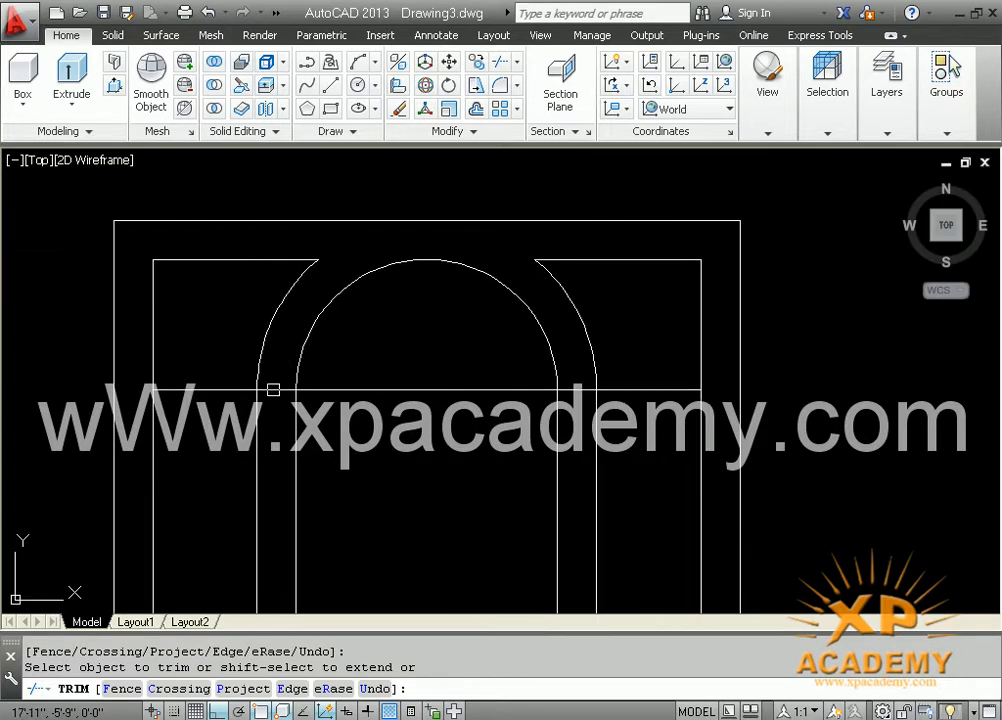
key(Escape)
Offset the horizontal line under the arch downward by 3 inches.
text(o)
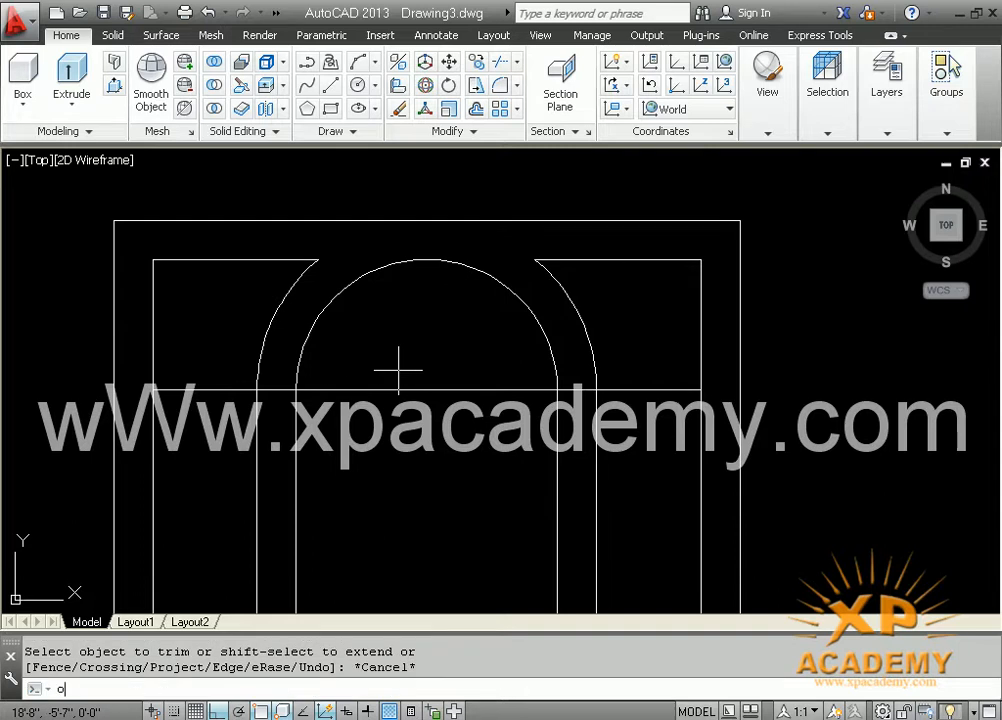
key(Return)
scroll(401, 369, down, 2)
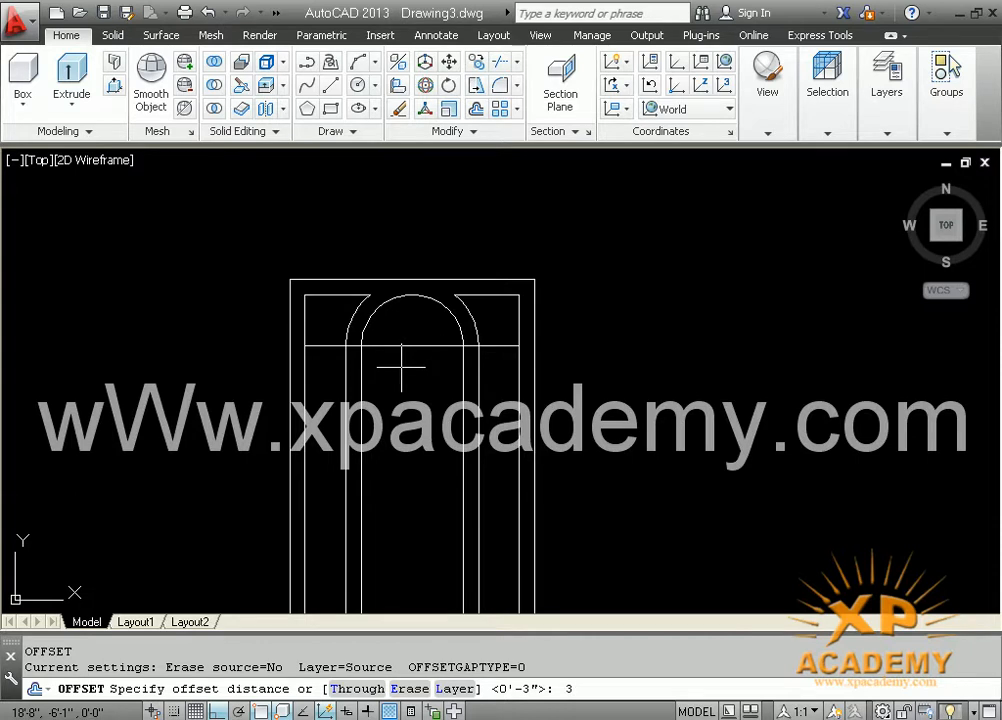
text(3)
key(Return)
click(409, 345)
click(407, 395)
key(Escape)
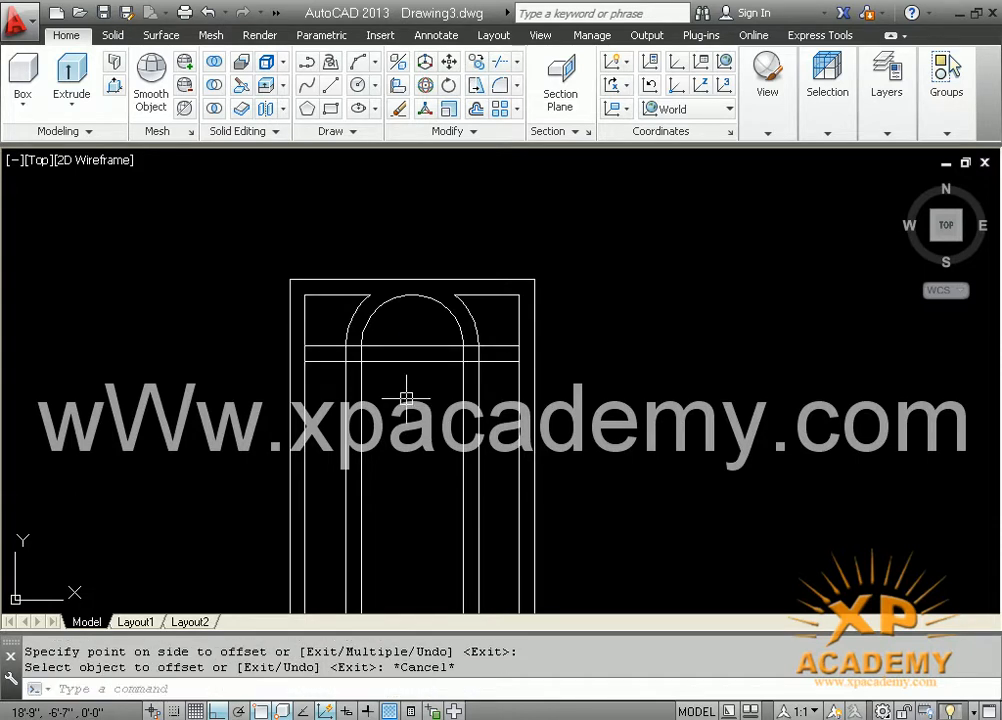
Trim all the vertical lines between the two horizontal lines below the arch.
key(Escape)
text(te cor)
key(Return)
key(Return)
scroll(521, 339, up, 4)
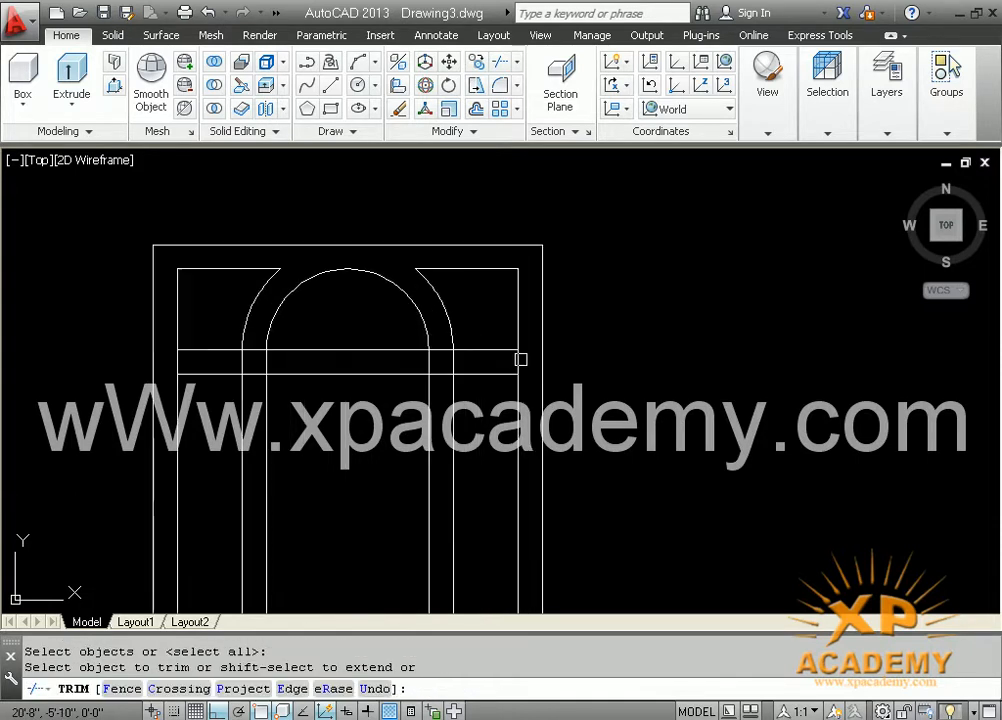
click(530, 361)
middle_drag(260, 361, 450, 358)
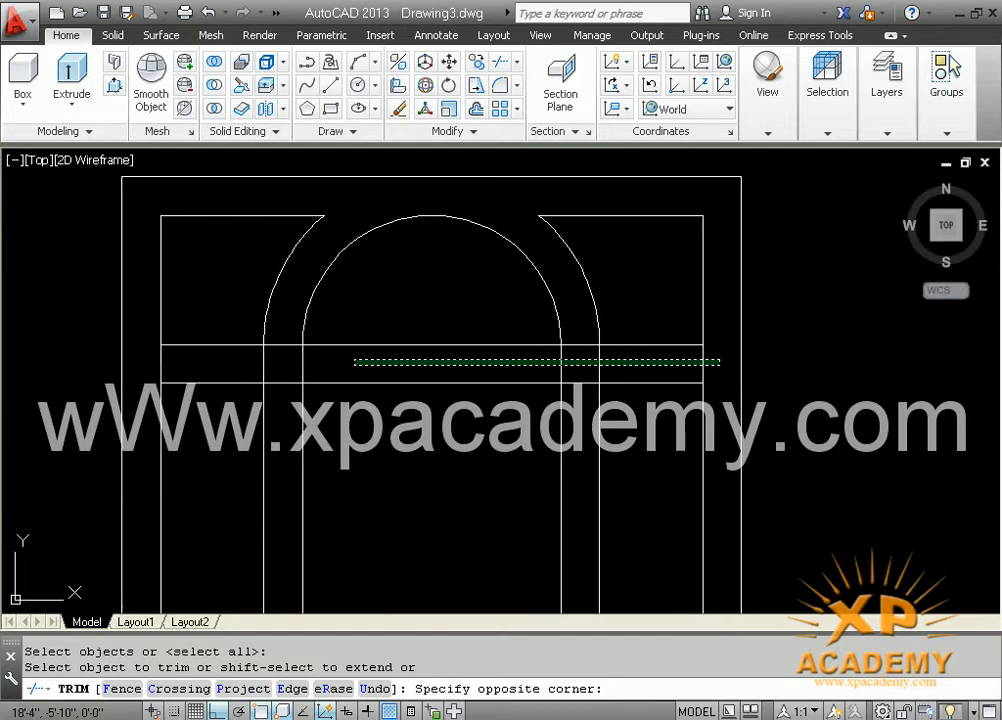
click(153, 371)
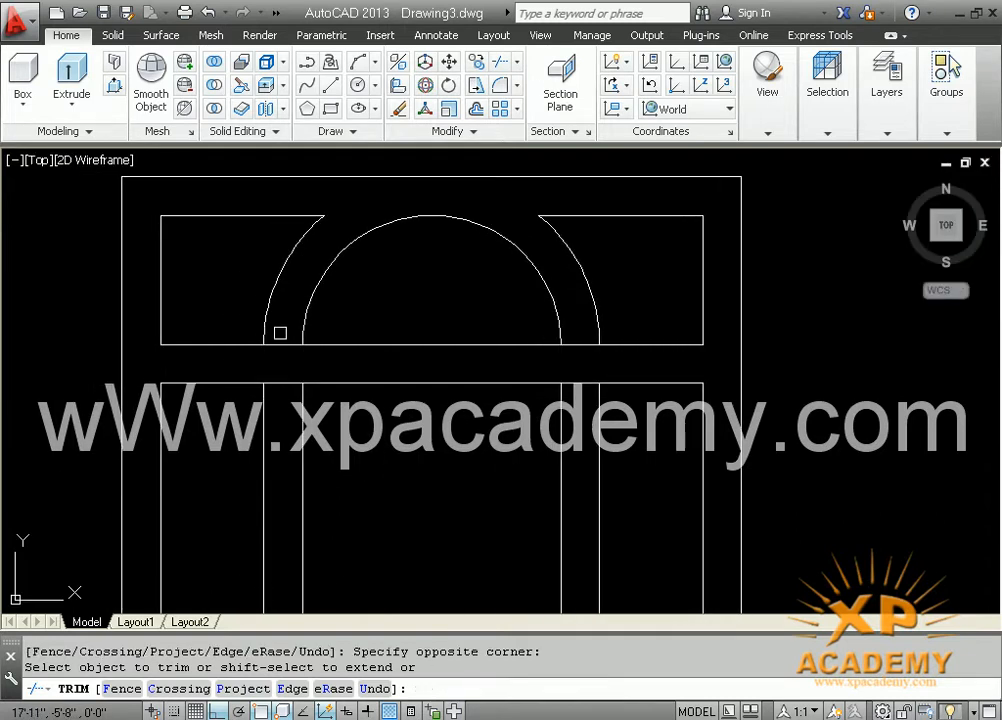
Trim both horizontal lines where they cross the gaps between the paired vertical lines on each side.
click(280, 331)
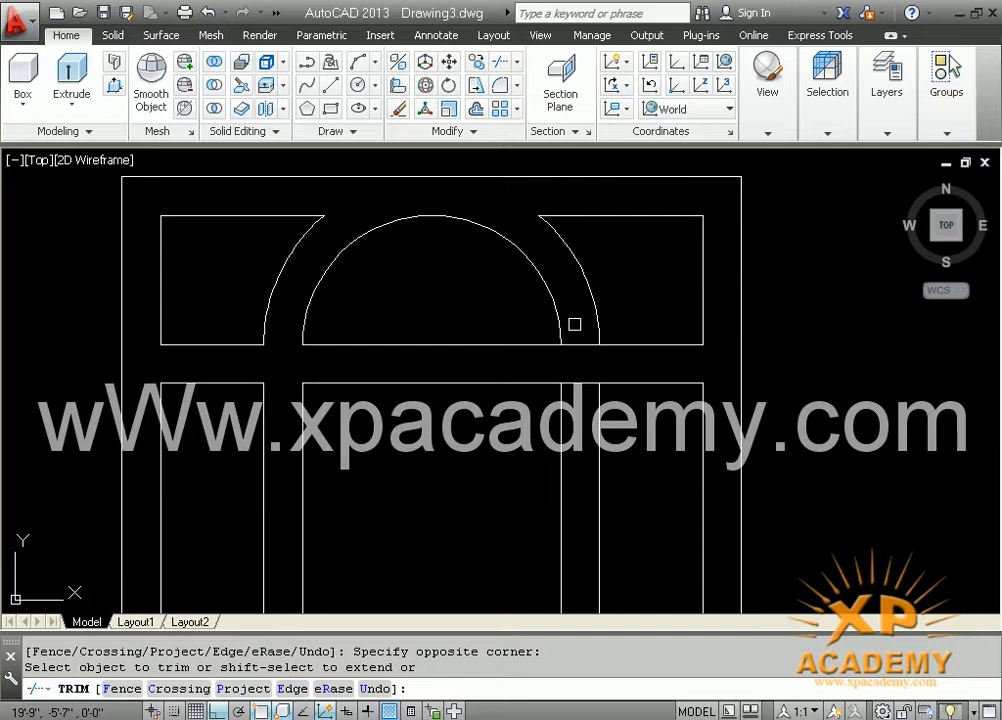
click(579, 323)
click(573, 397)
scroll(473, 305, down, 4)
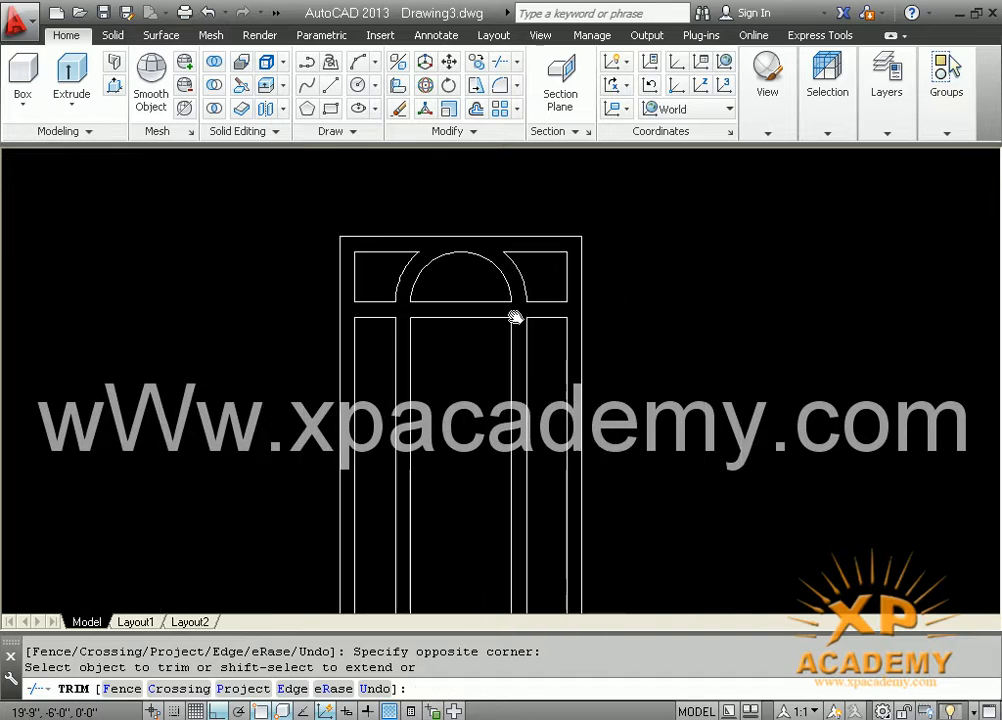
scroll(461, 316, up, 1)
key(Escape)
key(Escape)
scroll(403, 328, up, 1)
mouse_move(403, 328)
middle_down()
mouse_move(508, 331)
mouse_move(488, 342)
mouse_move(425, 220)
middle_up()
scroll(425, 322, down, 5)
scroll(447, 447, up, 3)
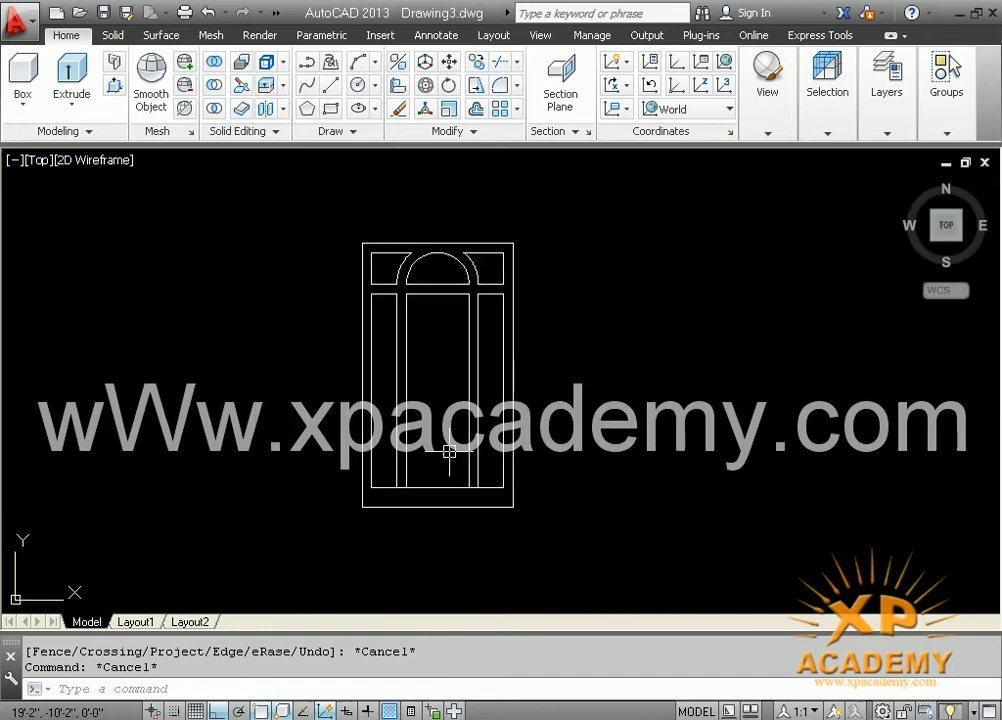
text(o)
key(Return)
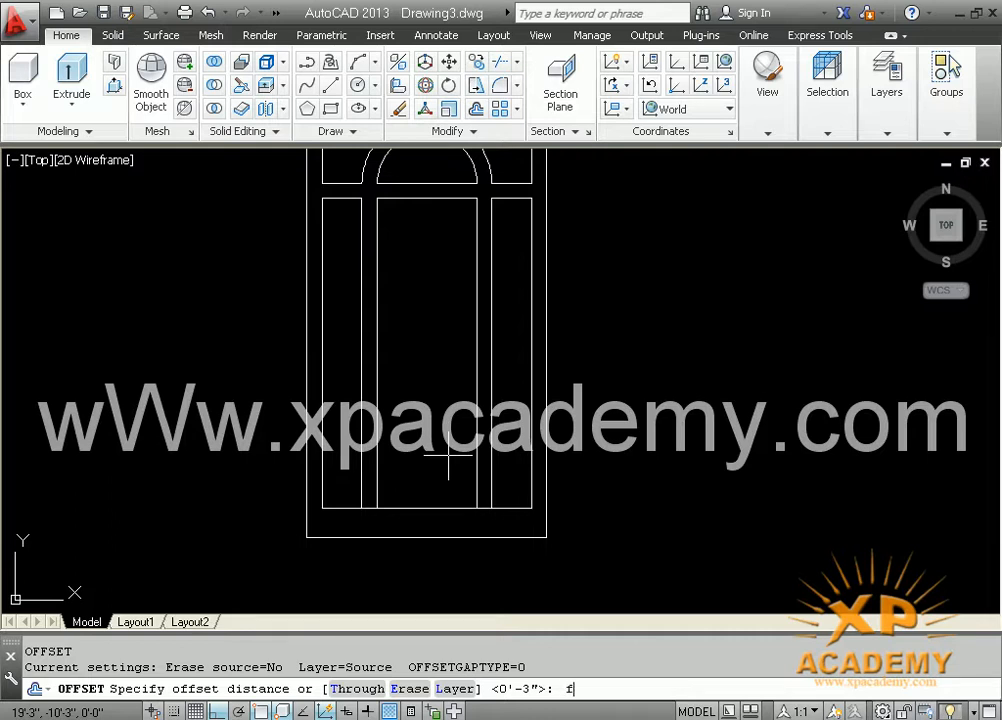
key(Escape)
Offset the inner rectangle's bottom edge upward by 8 inches.
text(o)
key(Return)
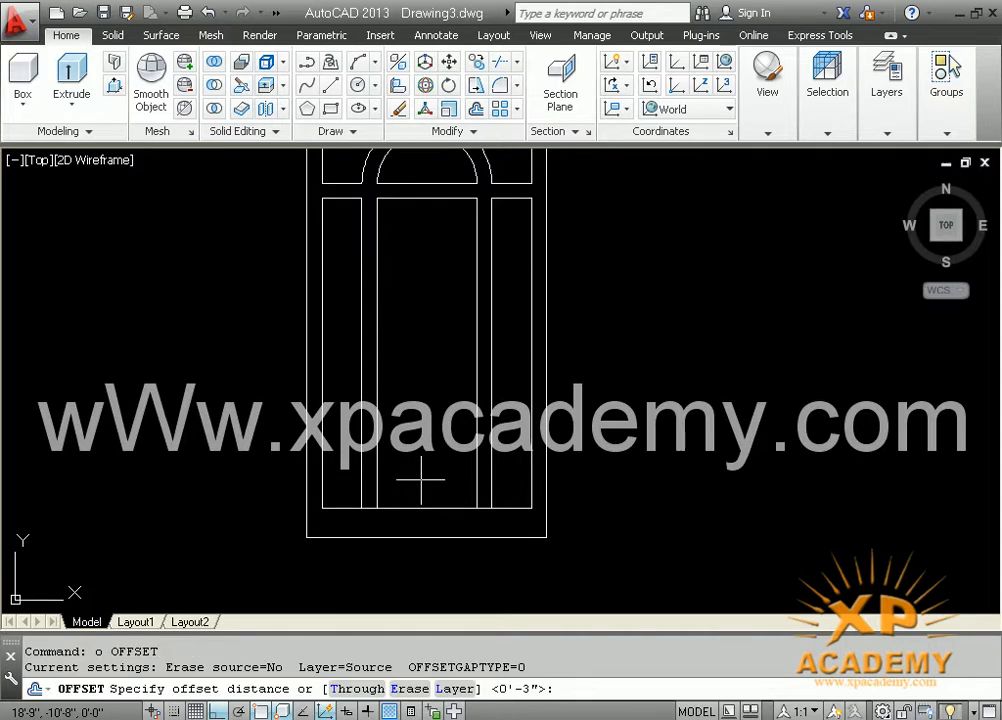
text(8)
key(Return)
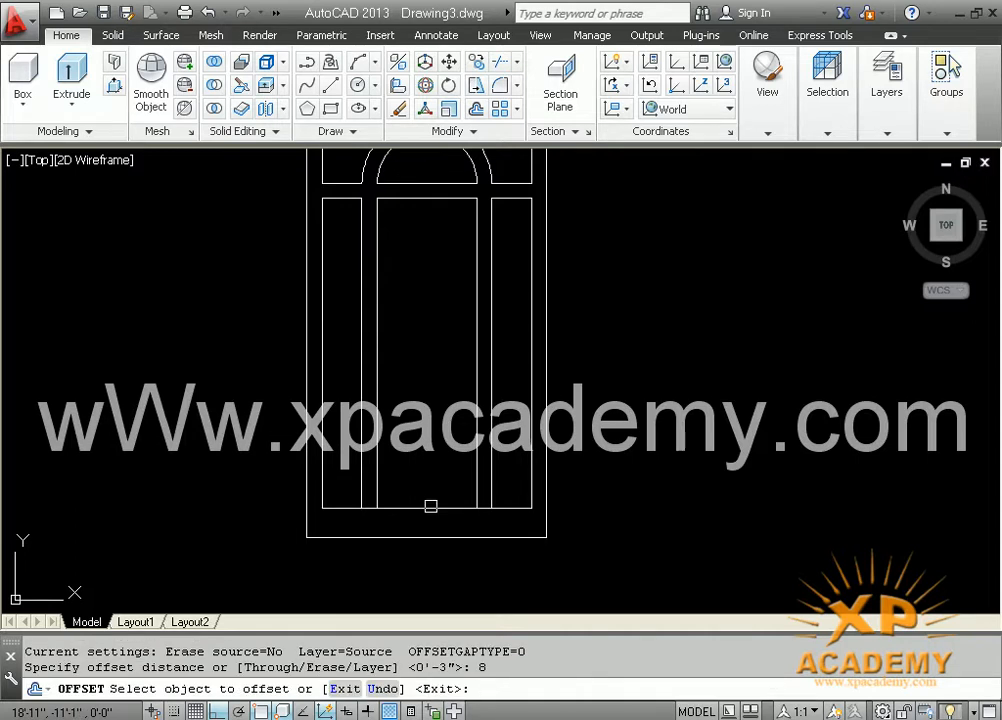
click(430, 506)
click(425, 462)
middle_drag(425, 458, 405, 479)
key(Return)
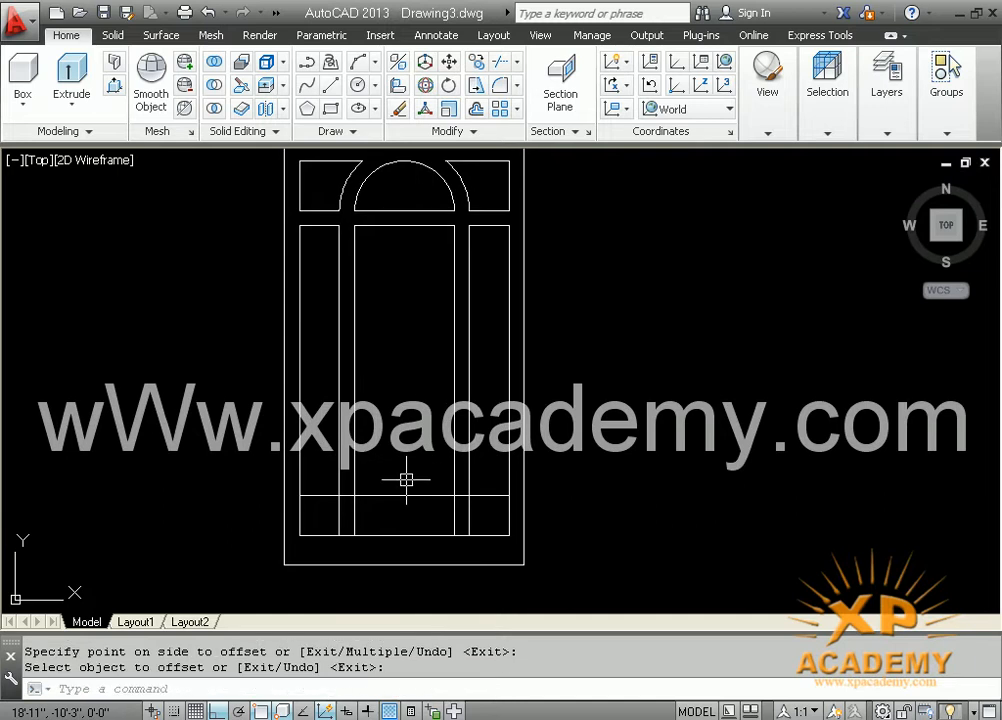
Offset the horizontal line above the inner bottom edge upward by 3 inches.
key(Return)
key(Return)
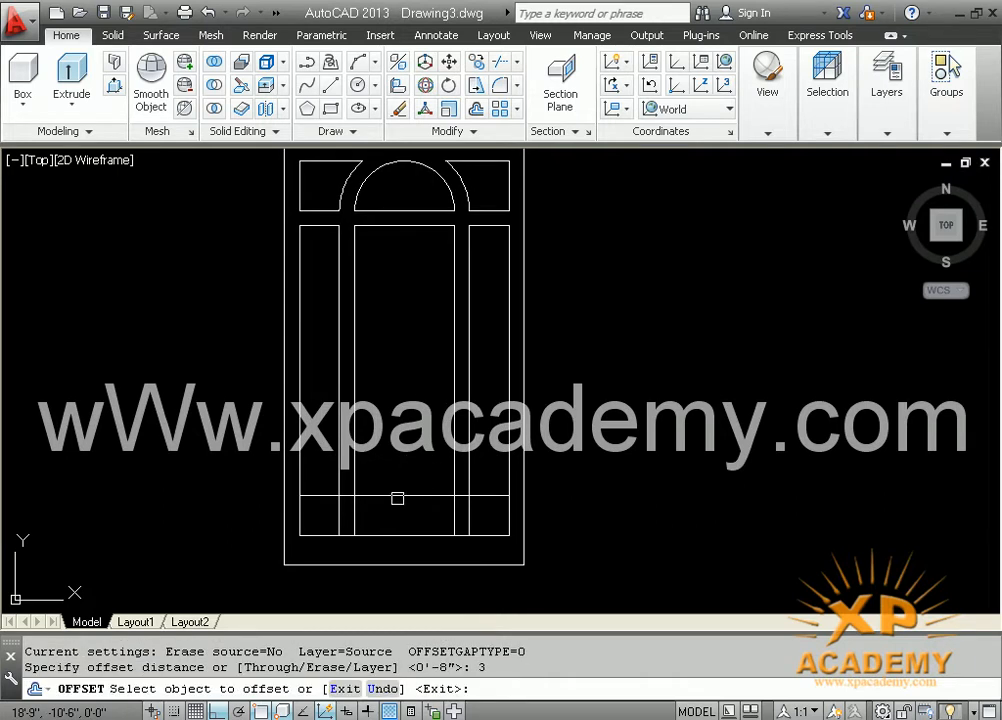
click(397, 496)
click(399, 462)
key(Escape)
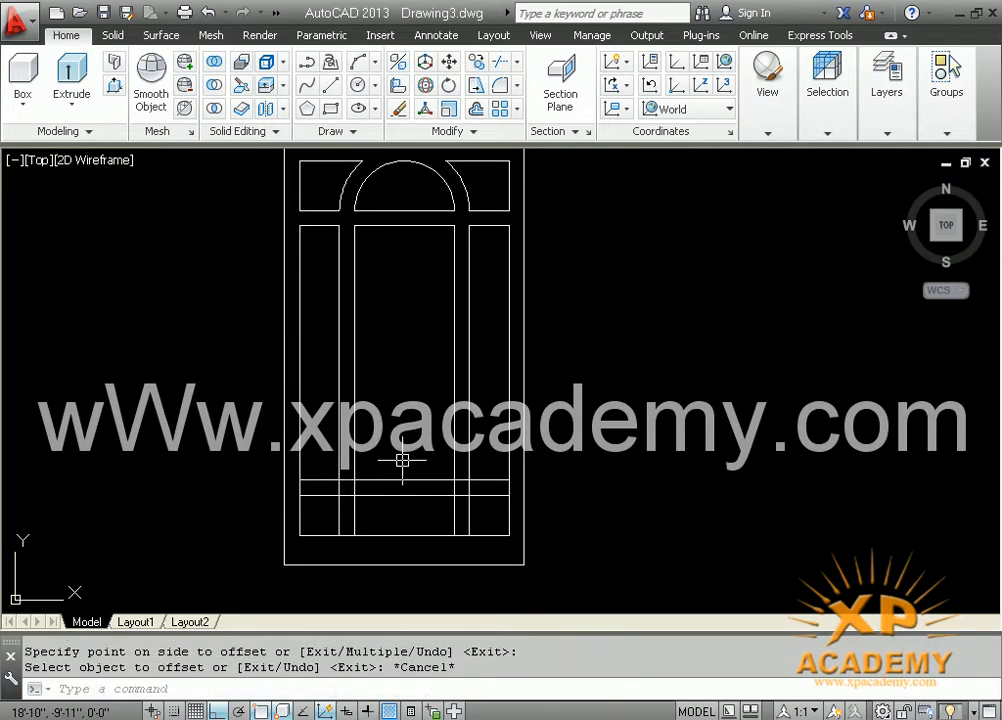
Trim the vertical lines between the two lower horizontal lines, leaving open gaps between the side and centre panels.
text(tr)
key(Return)
key(Return)
scroll(503, 479, up, 4)
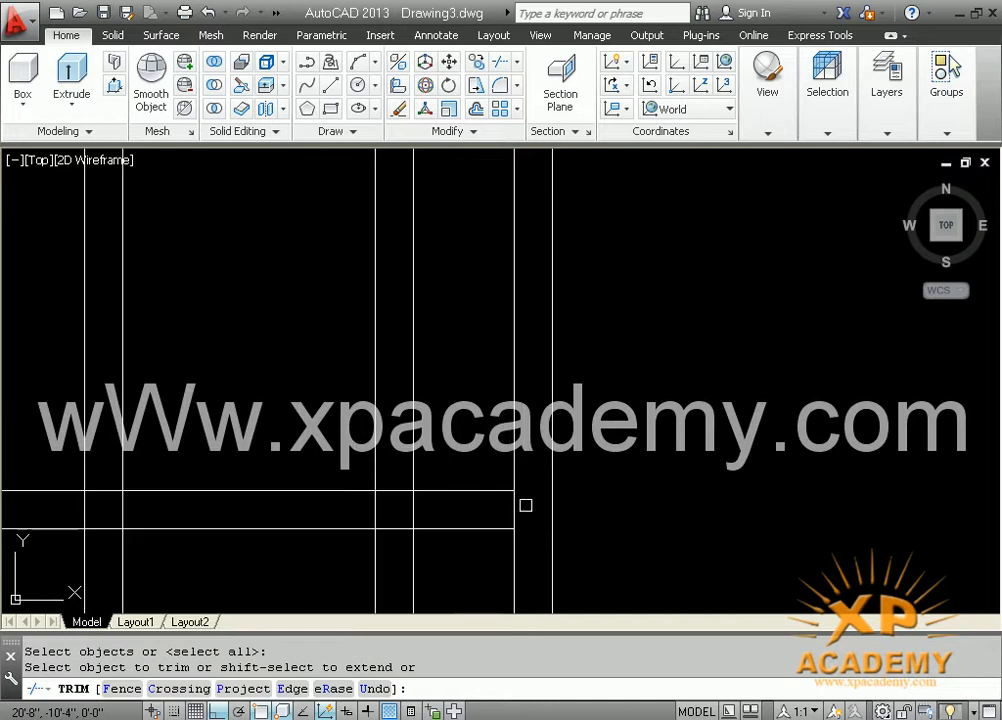
click(526, 505)
middle_drag(292, 505, 492, 505)
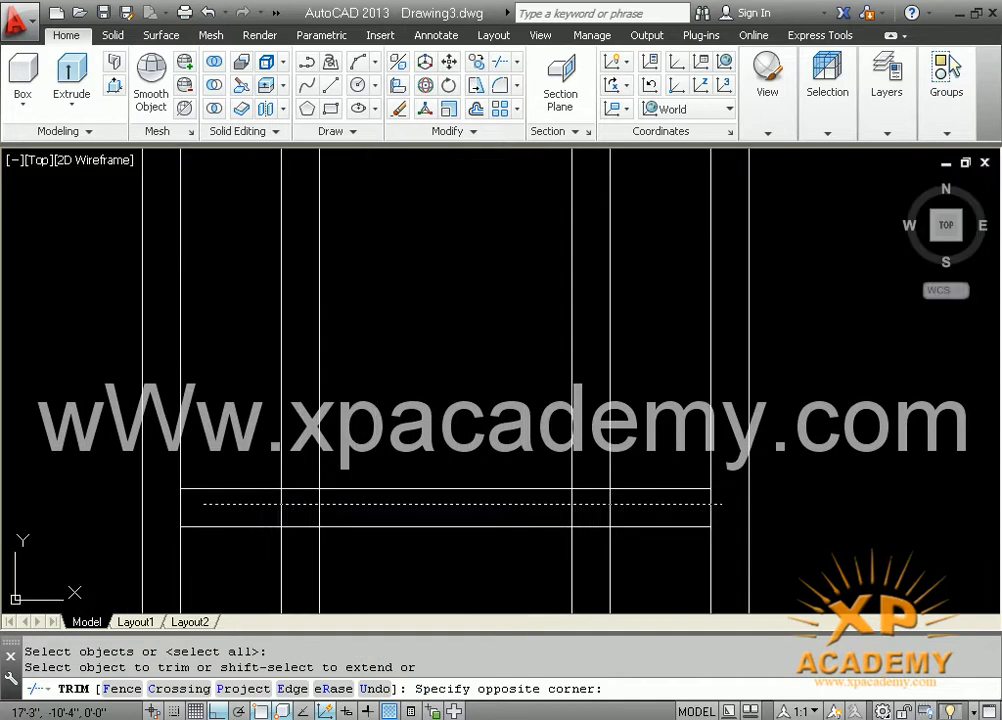
click(95, 505)
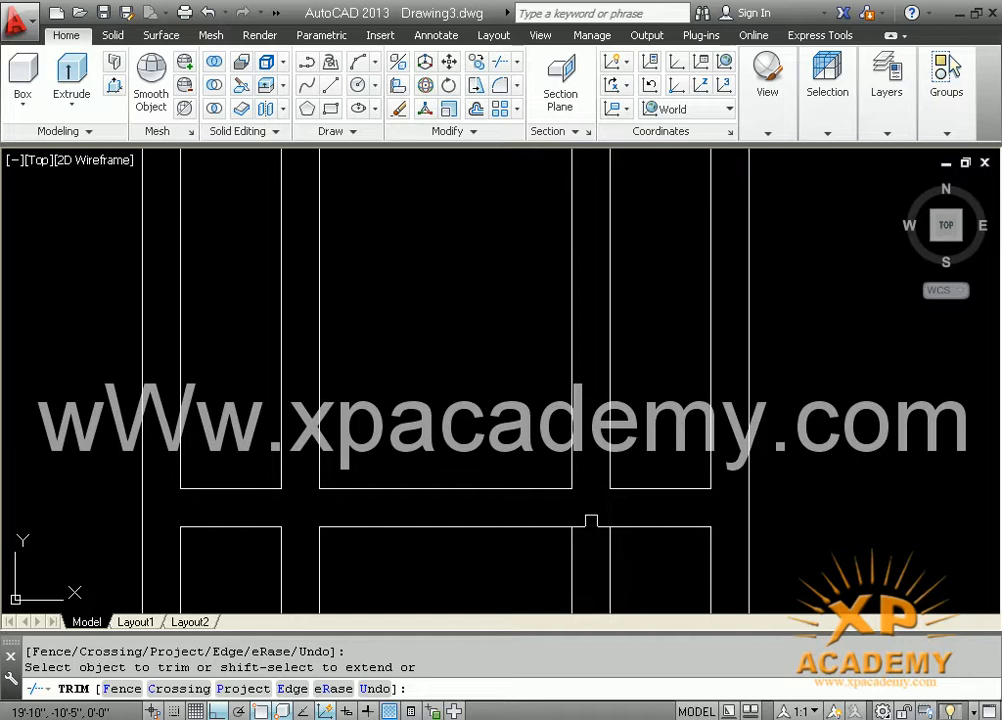
scroll(584, 514, down, 4)
mouse_move(582, 450)
middle_down()
mouse_move(533, 510)
mouse_move(528, 472)
middle_up()
key(Escape)
middle_drag(536, 423, 542, 440)
text(l)
key(Return)
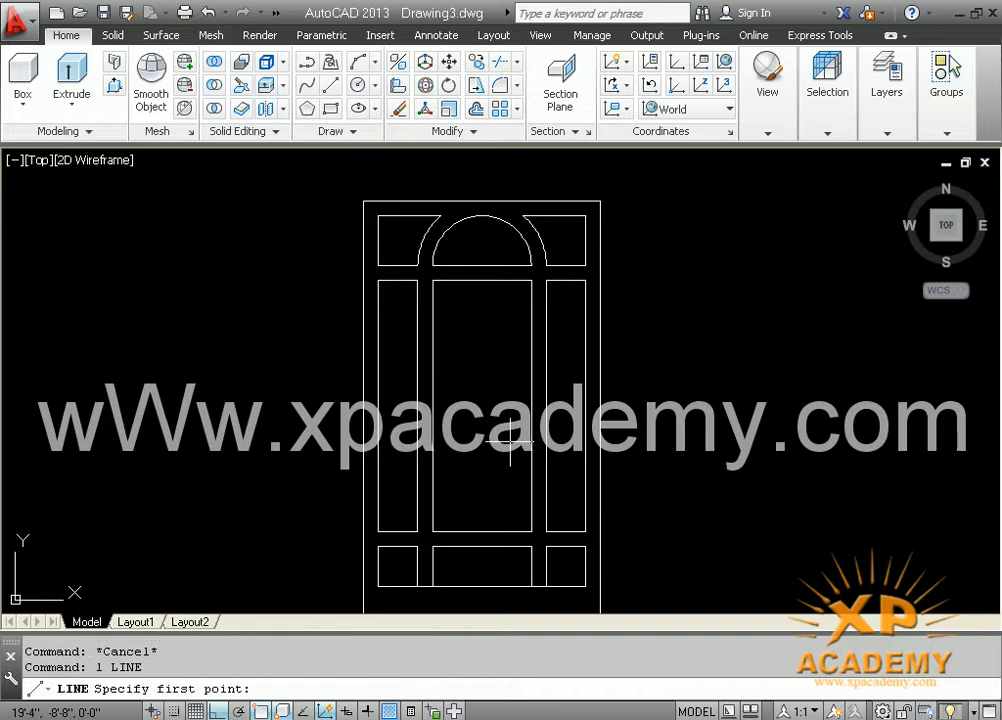
key(Escape)
Measure the centre panel's bottom edge with an aligned dimension, and erase the dimension after reading it.
text(da)
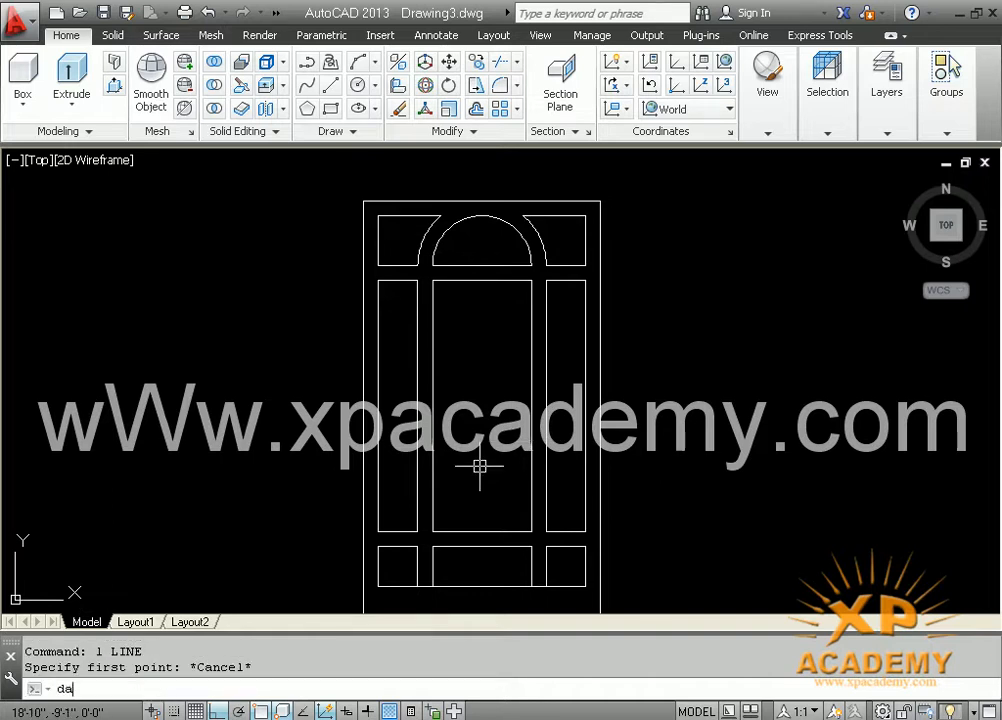
key(Return)
click(500, 532)
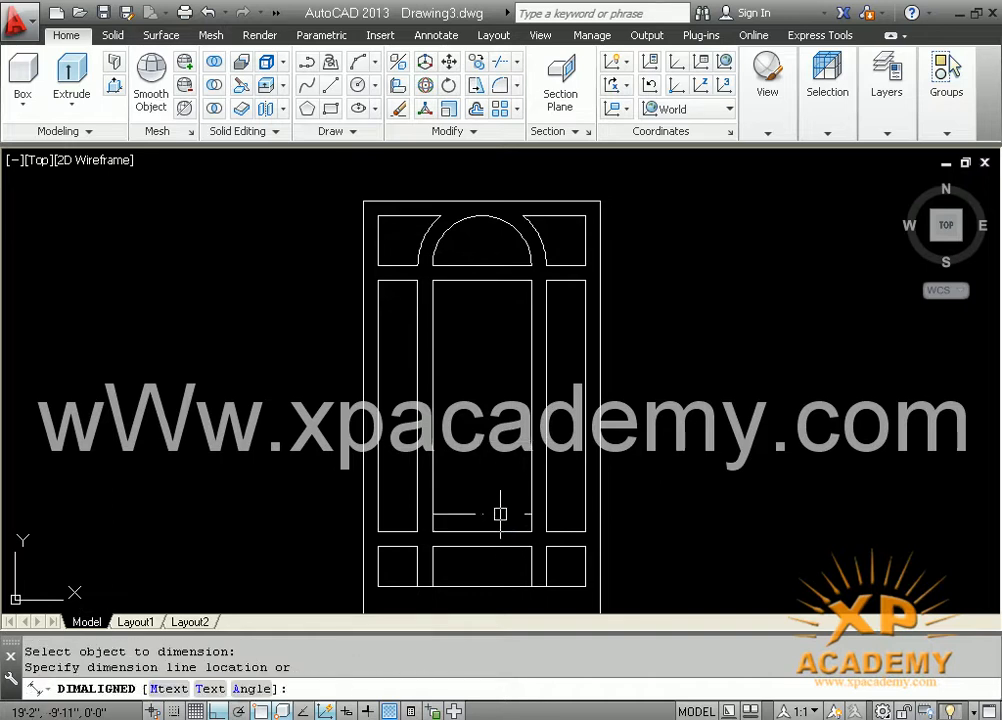
click(499, 518)
scroll(479, 523, up, 6)
scroll(346, 489, down, 2)
click(358, 470)
key(Delete)
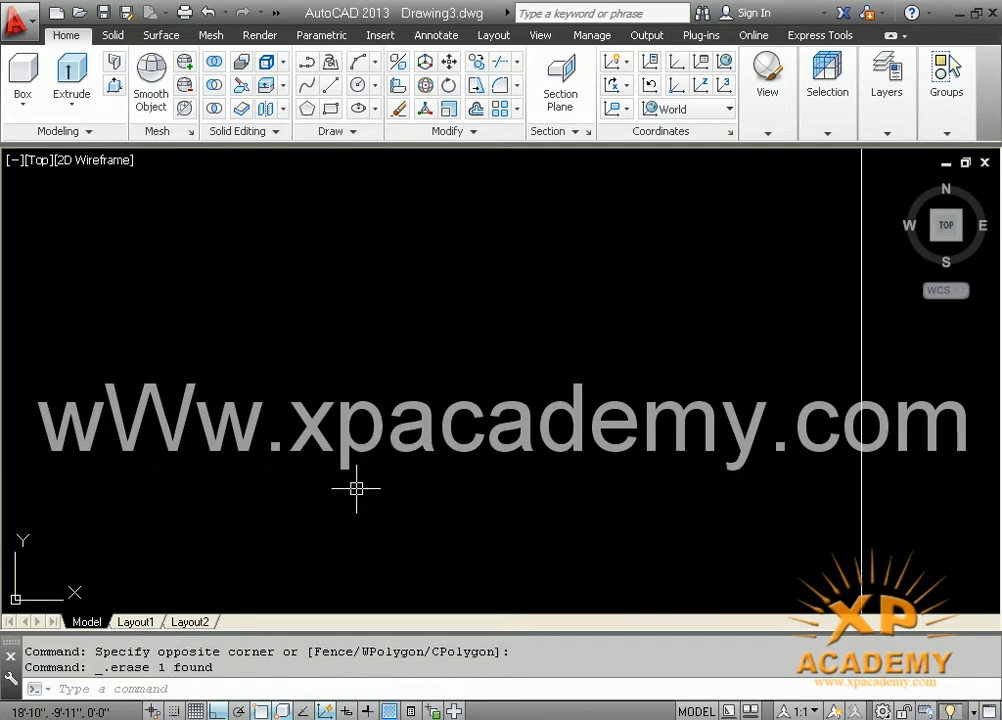
Offset the tall centre panel's bottom edge upward by 1'8".
scroll(356, 488, down, 3)
text(o)
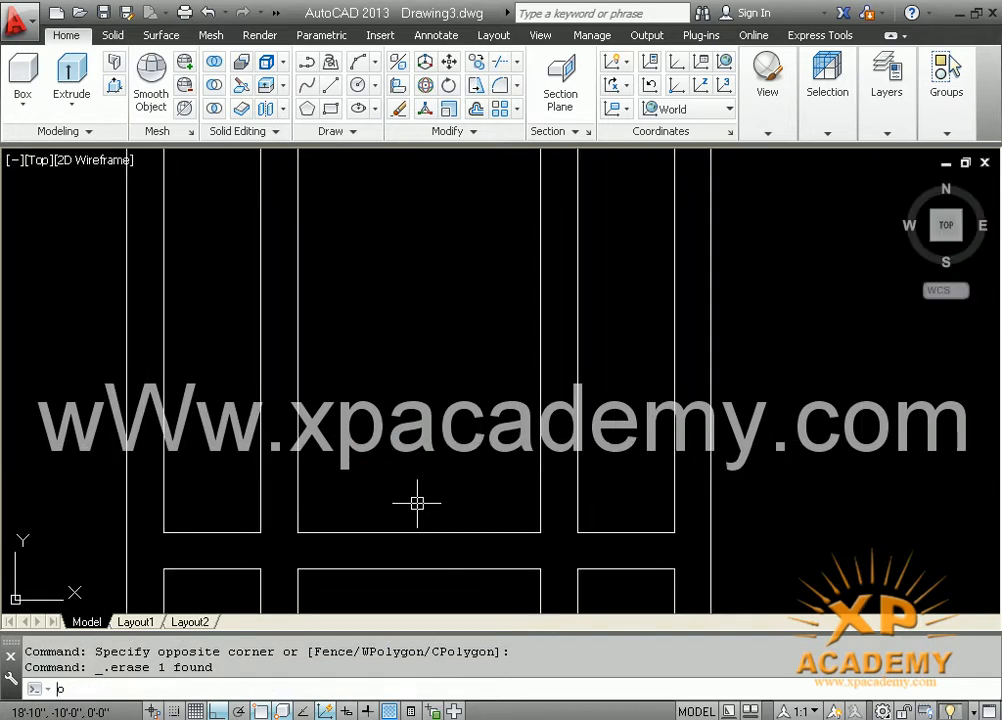
key(Return)
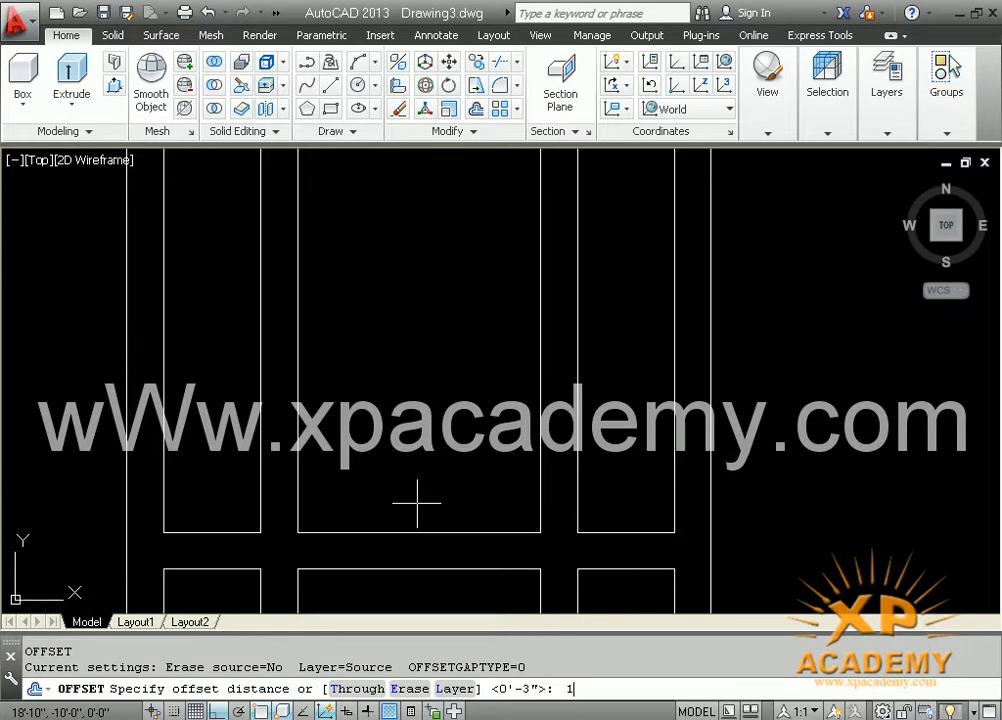
key(Return)
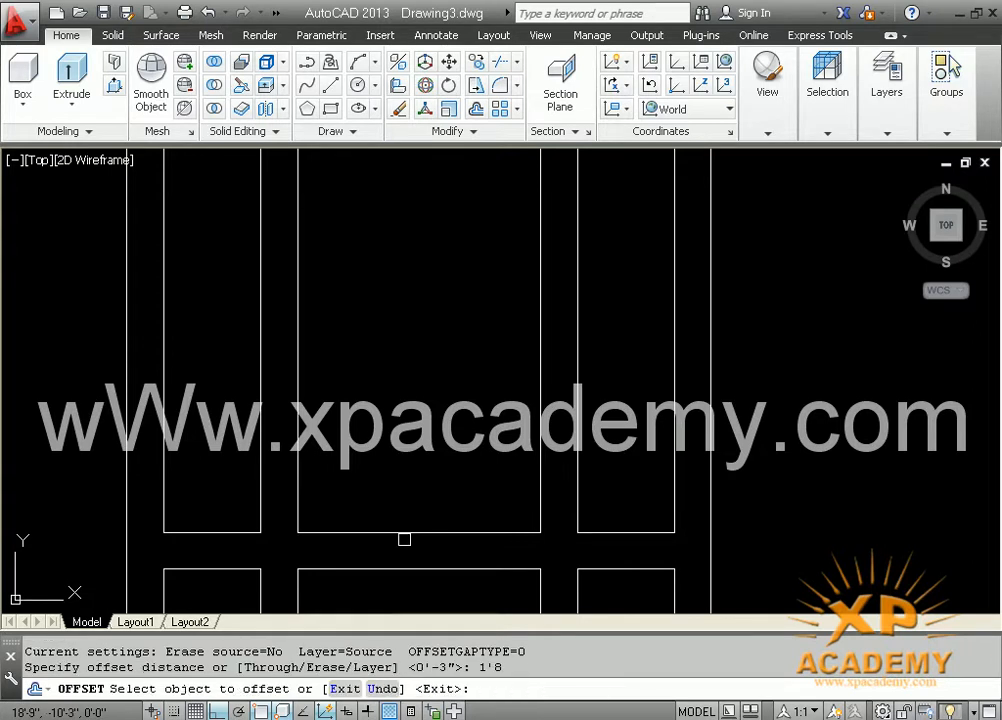
click(403, 532)
click(409, 351)
middle_drag(409, 351, 414, 485)
scroll(414, 486, down, 2)
key(Escape)
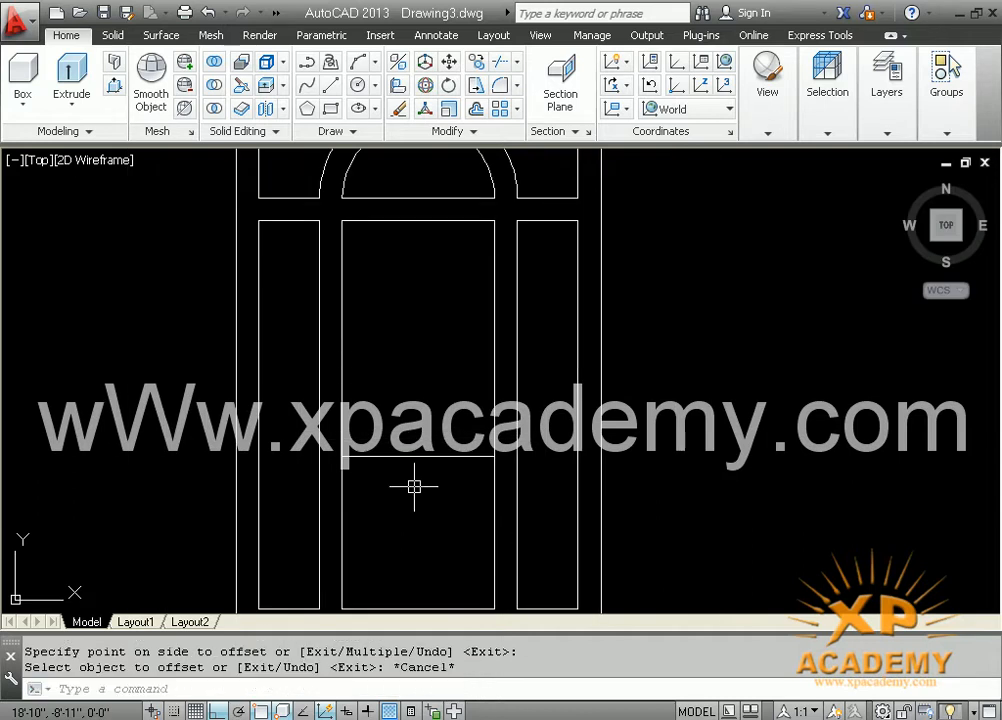
text(o)
key(Return)
text(1)
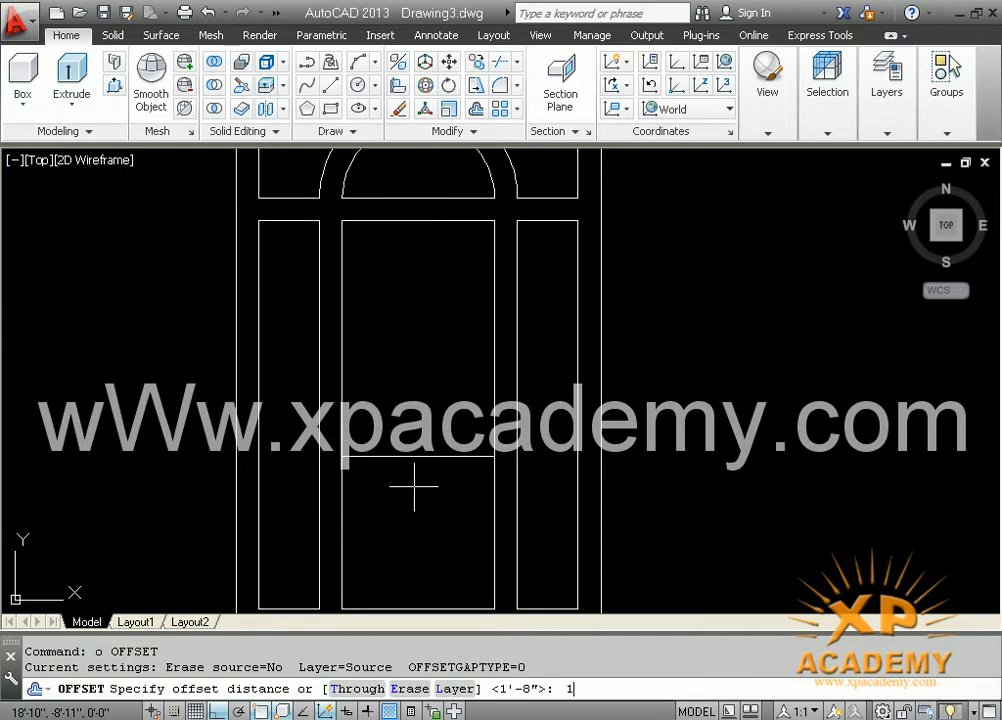
text(2)
key(Return)
click(408, 455)
key(Escape)
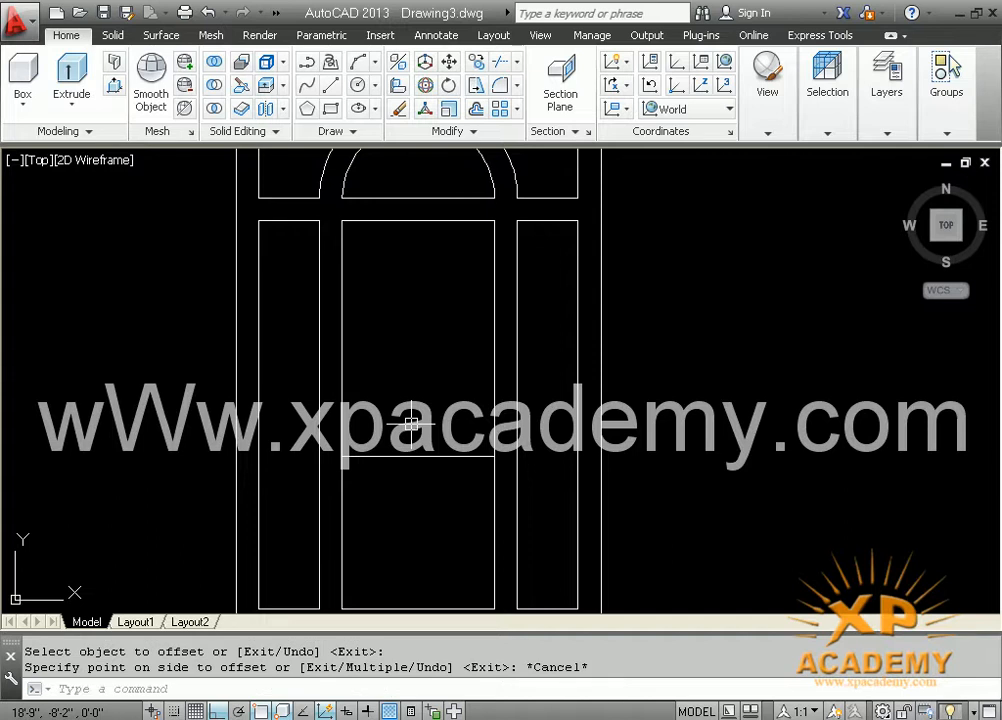
Offset the horizontal line inside the centre panel upward by 8 inches.
text(o)
key(Return)
text(8)
key(Return)
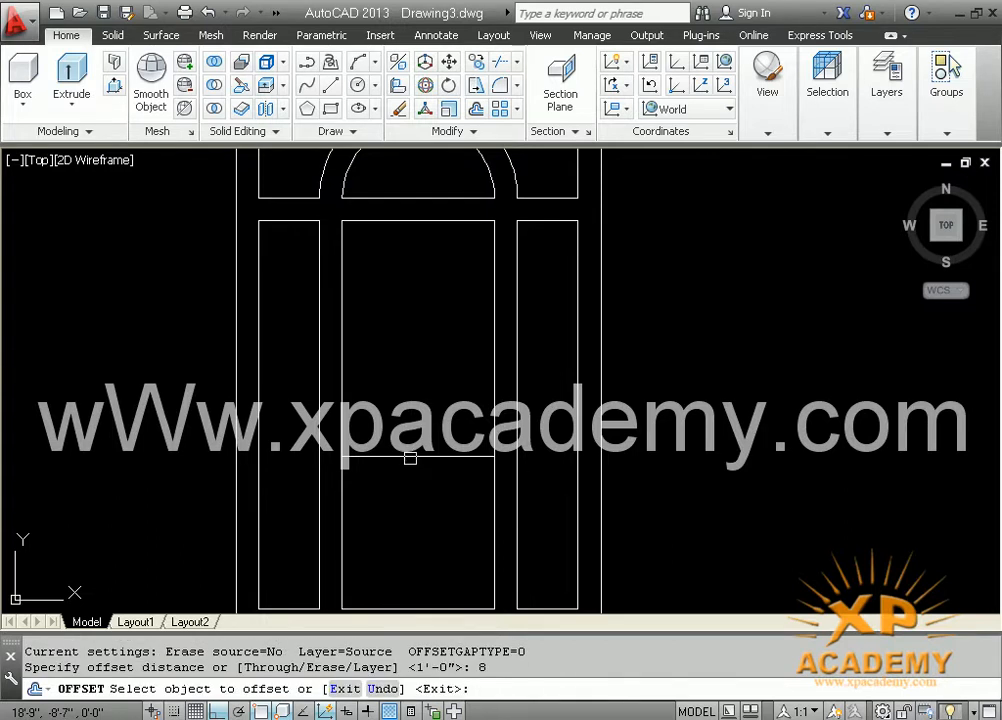
click(410, 458)
click(412, 387)
key(Escape)
key(Escape)
key(Escape)
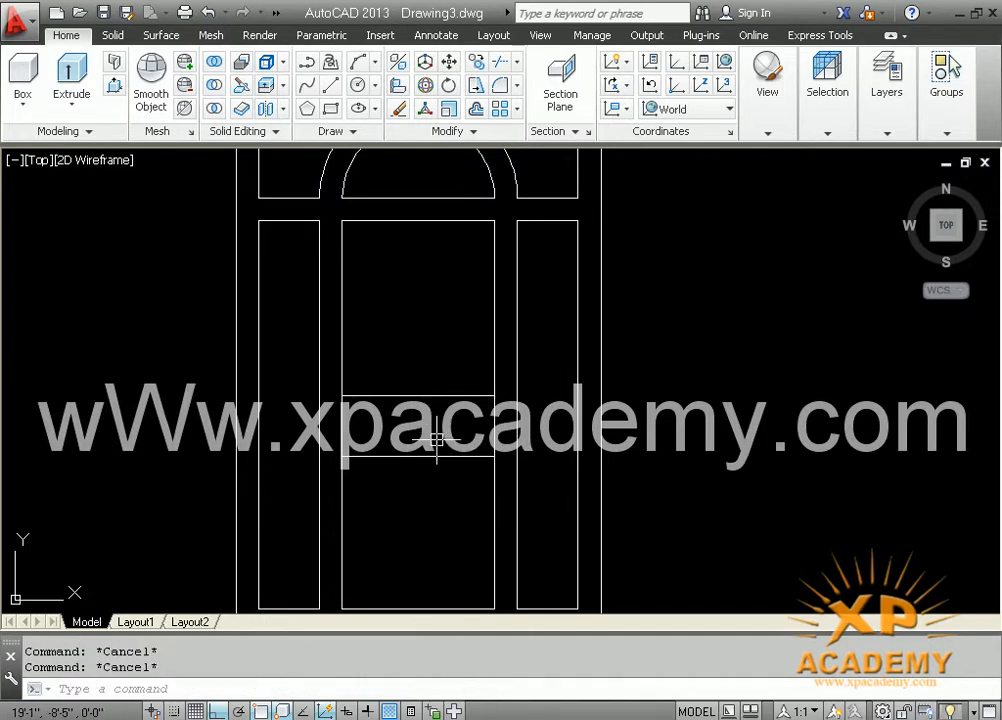
text(tr)
key(Return)
key(Return)
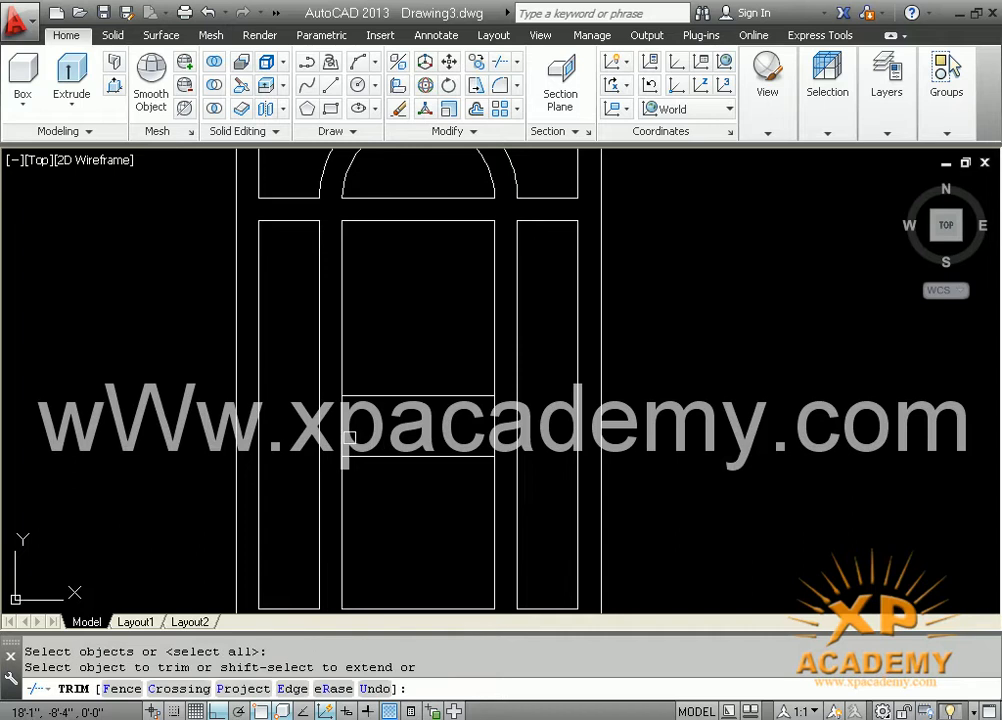
key(Escape)
text(o)
key(Return)
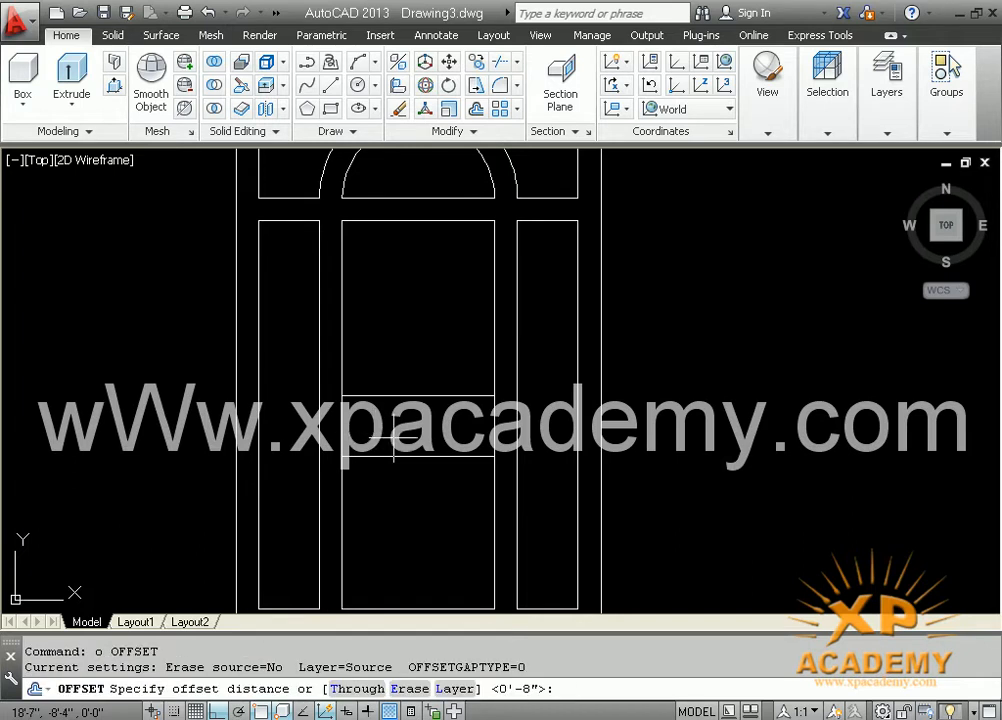
key(Escape)
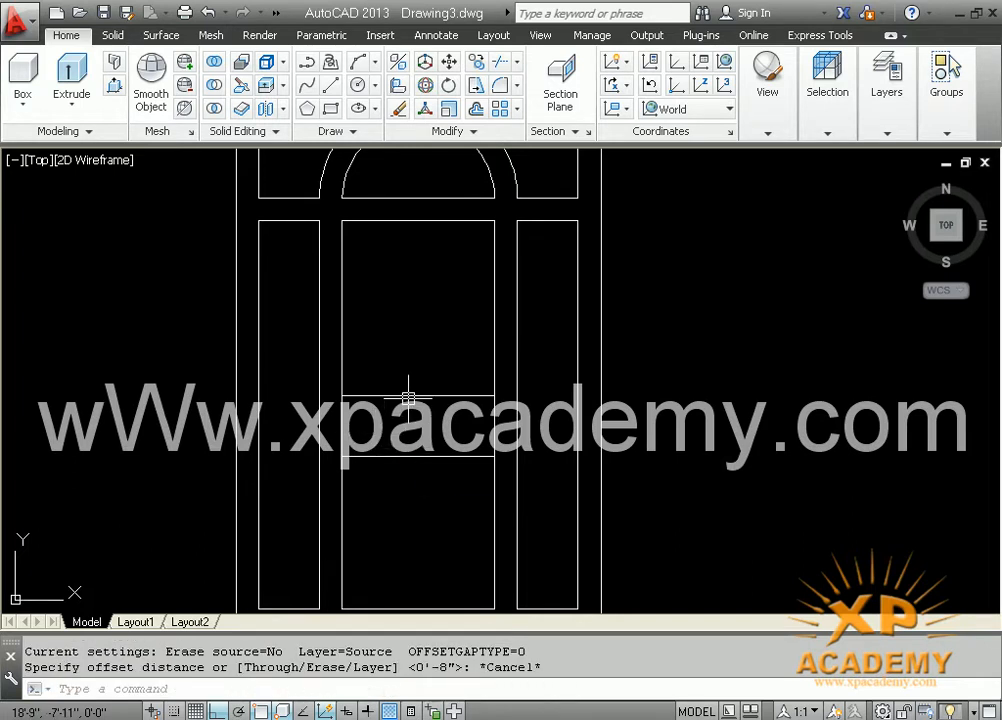
Erase the upper of the two horizontal lines inside the centre panel.
click(409, 396)
click(377, 376)
key(Delete)
key(Escape)
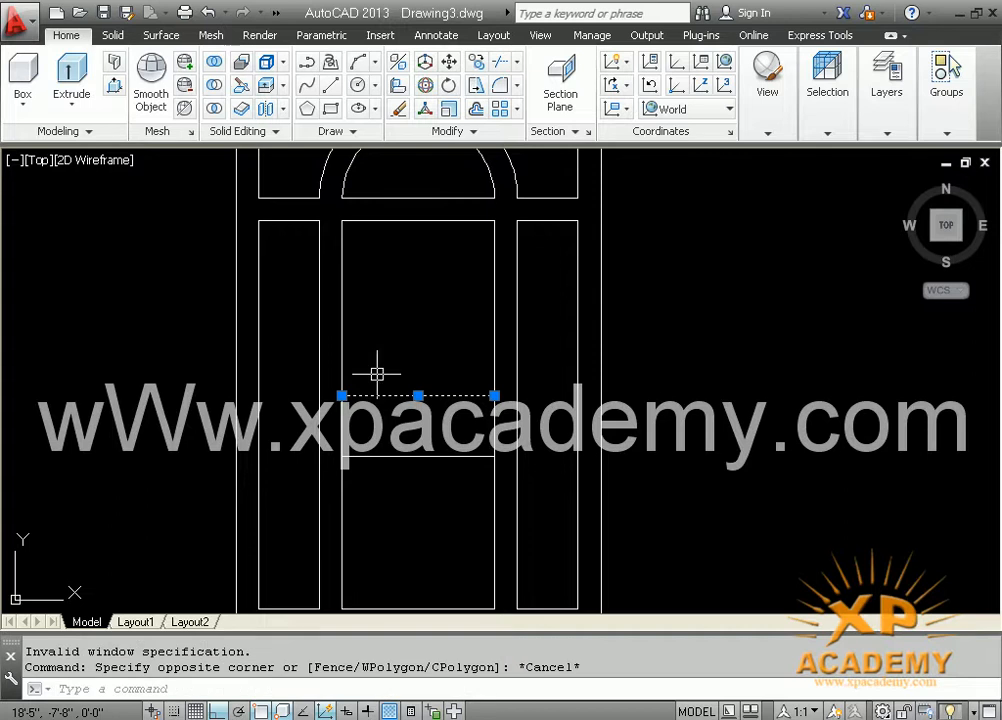
click(377, 408)
key(Escape)
key(Delete)
Offset the remaining horizontal line inside the centre panel upward by 3 inches.
text(o)
key(Return)
key(Return)
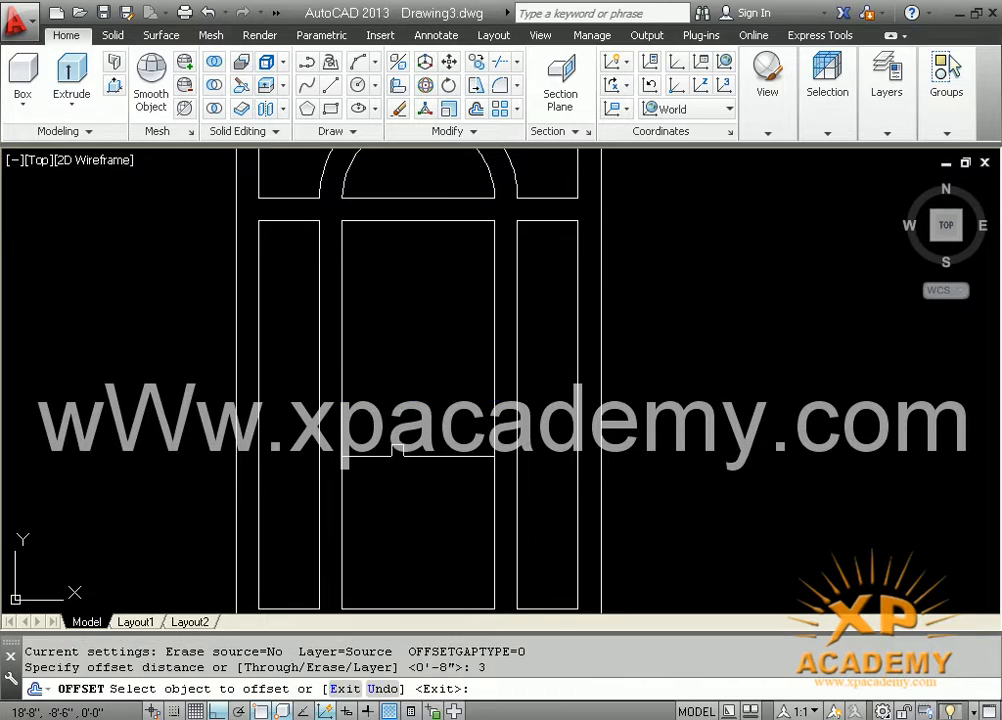
click(360, 455)
click(392, 406)
key(Return)
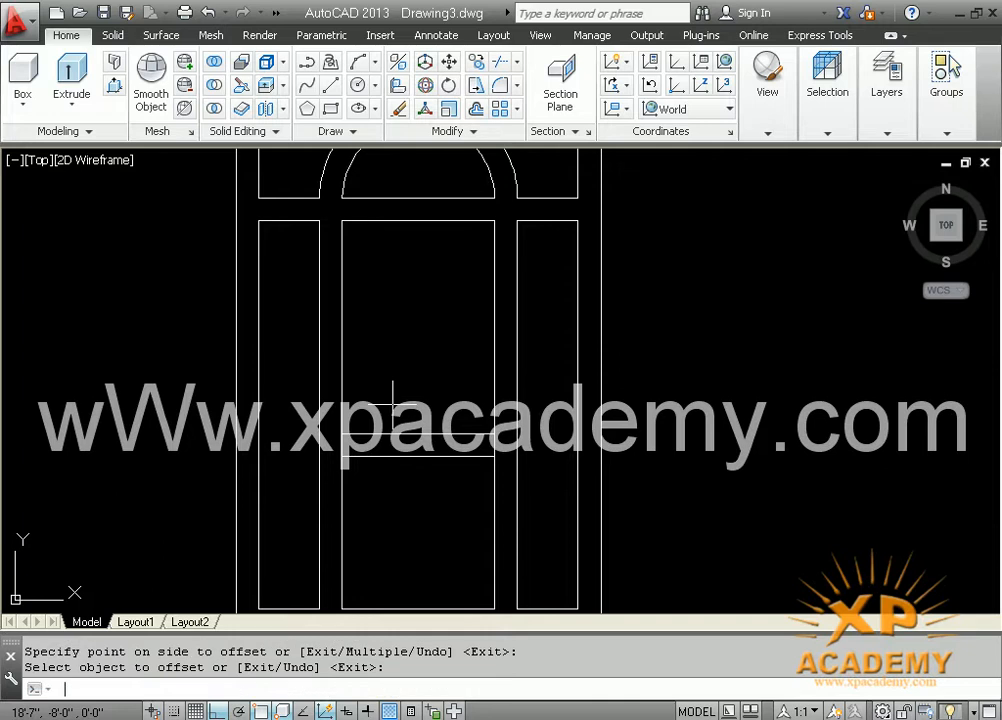
Offset the upper line of the 3-inch rail in the centre panel upward by 8 inches.
key(Return)
text(8)
key(Return)
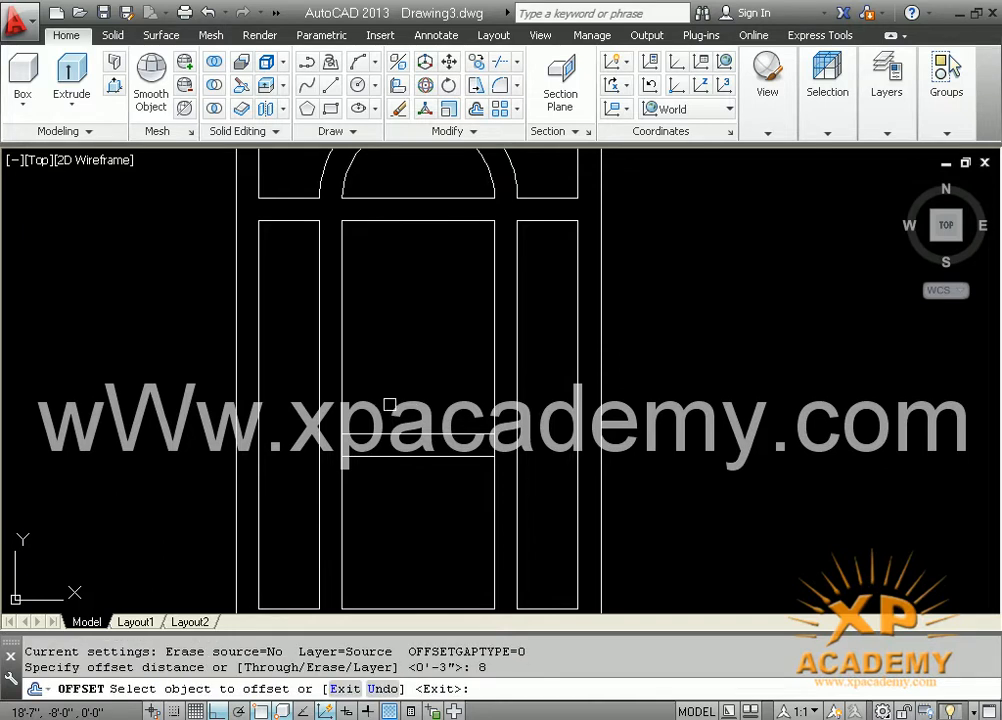
click(390, 435)
click(394, 396)
mouse_move(416, 394)
middle_down()
mouse_move(414, 447)
mouse_move(395, 472)
middle_up()
key(Return)
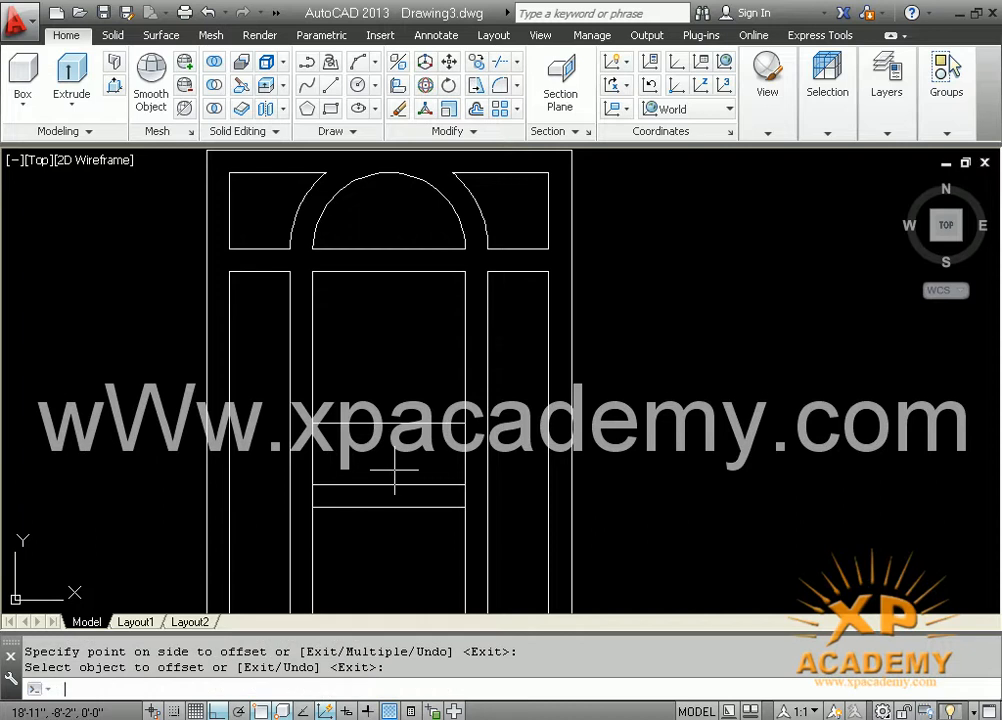
Offset the topmost horizontal line inside the centre panel upward by 3 inches to form a second rail.
key(Return)
key(Return)
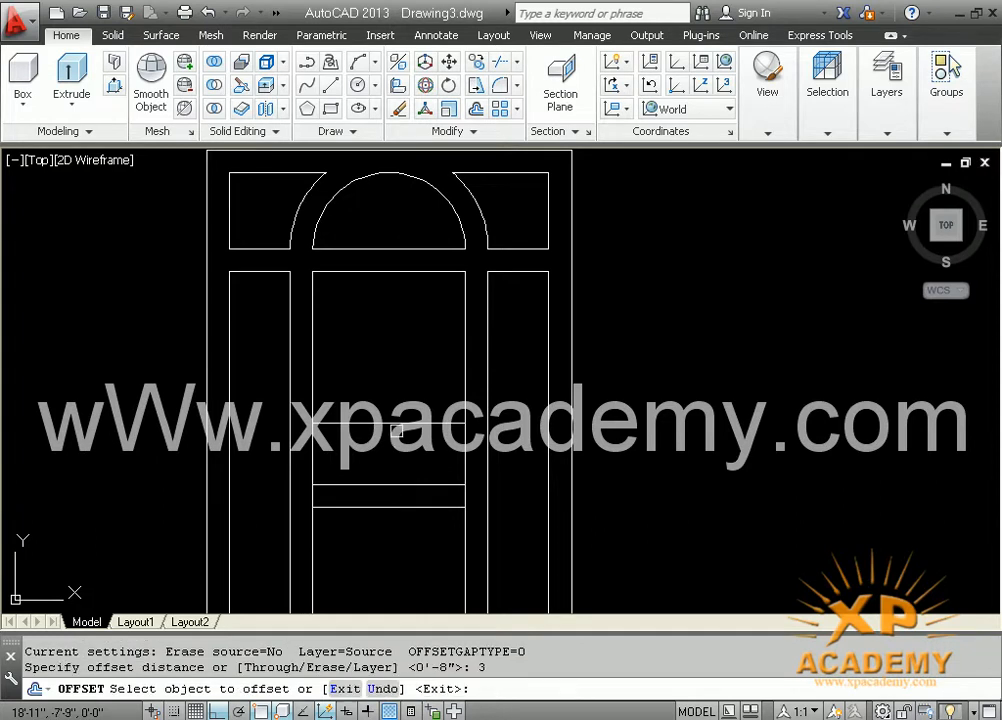
click(395, 422)
click(401, 370)
key(Escape)
key(Escape)
key(Escape)
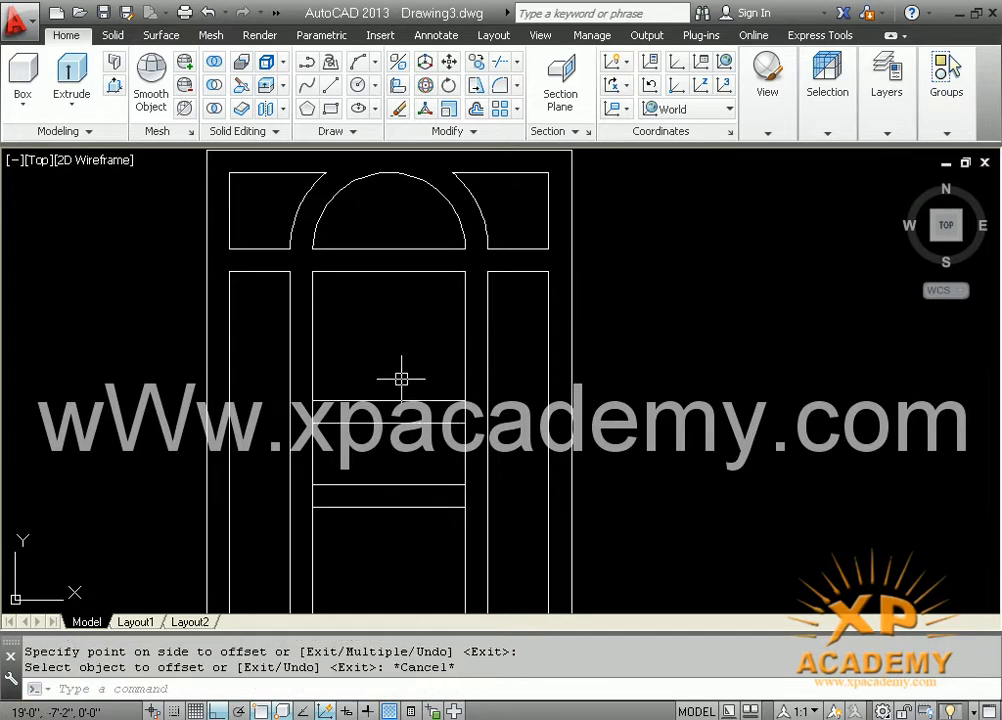
text(tr)
key(Return)
key(Return)
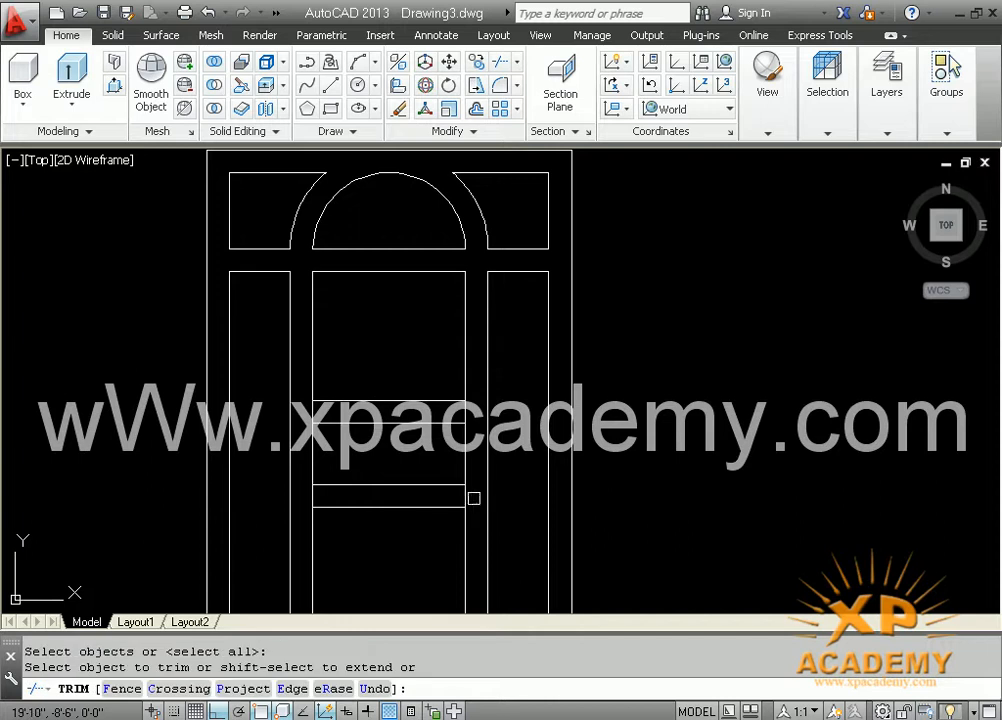
key(Escape)
Draw a vertical line along the centre panel's right edge, spanning the 8-inch space between the two rails.
text(l)
key(Return)
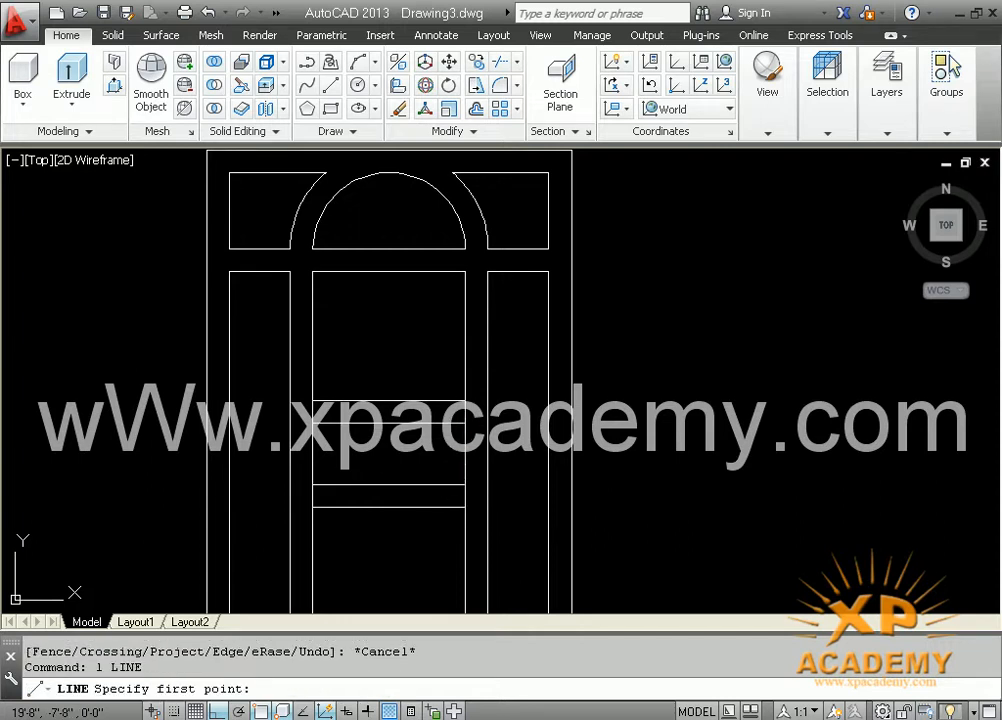
click(465, 424)
click(465, 485)
key(Return)
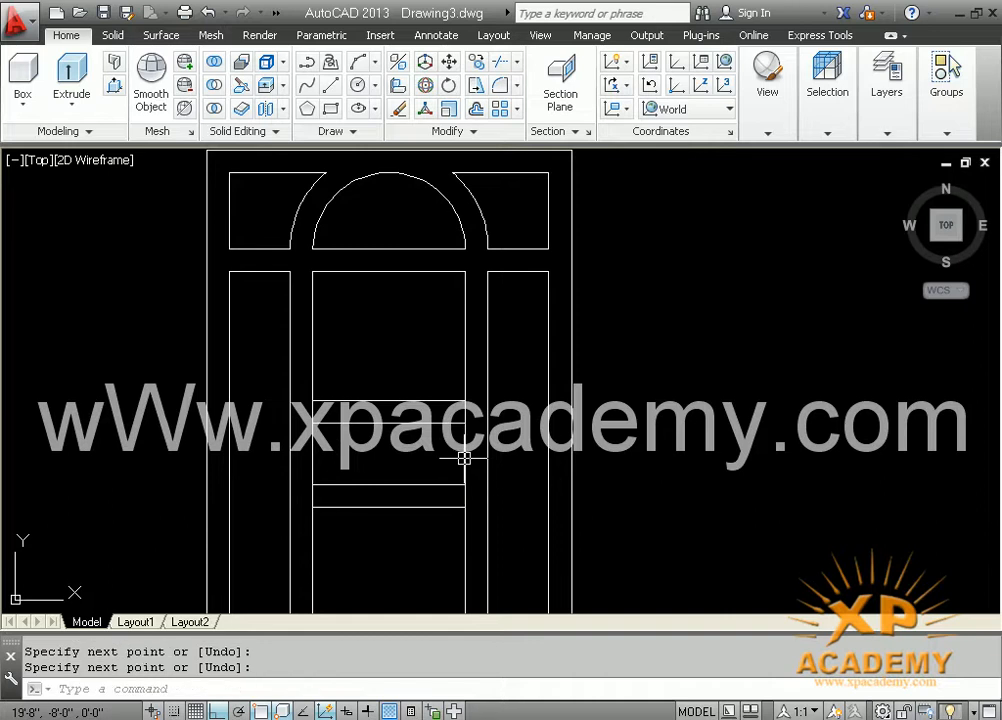
Draw a horizontal line from the short vertical line's midpoint to the right panel's outer edge, and stretch its left end to the left panel's outer edge.
key(Return)
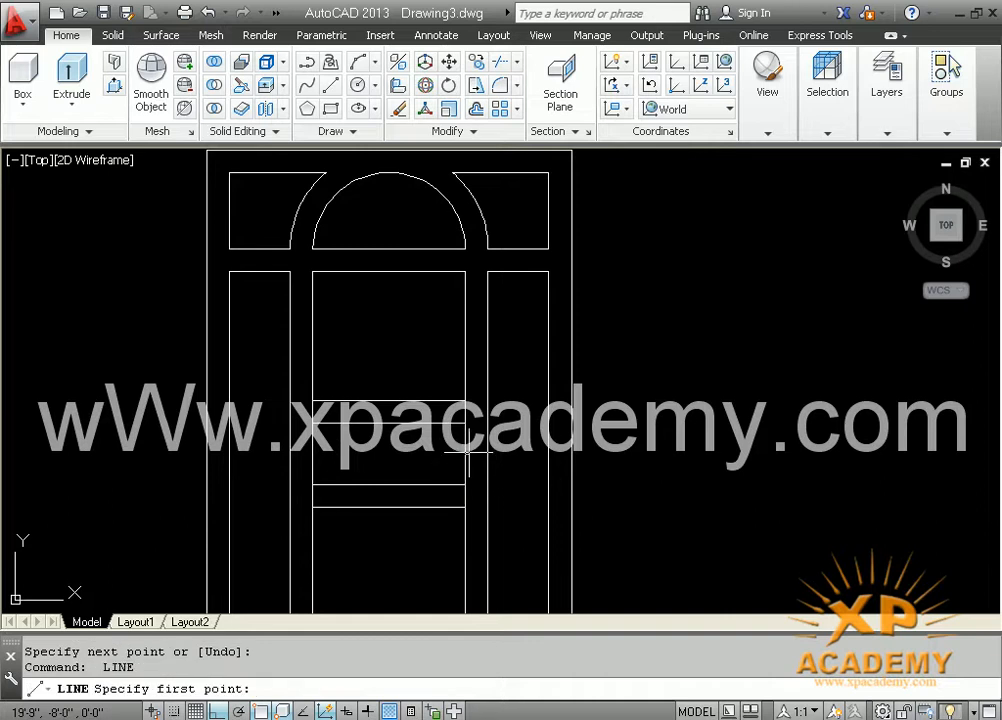
click(465, 455)
click(548, 455)
key(Escape)
click(507, 455)
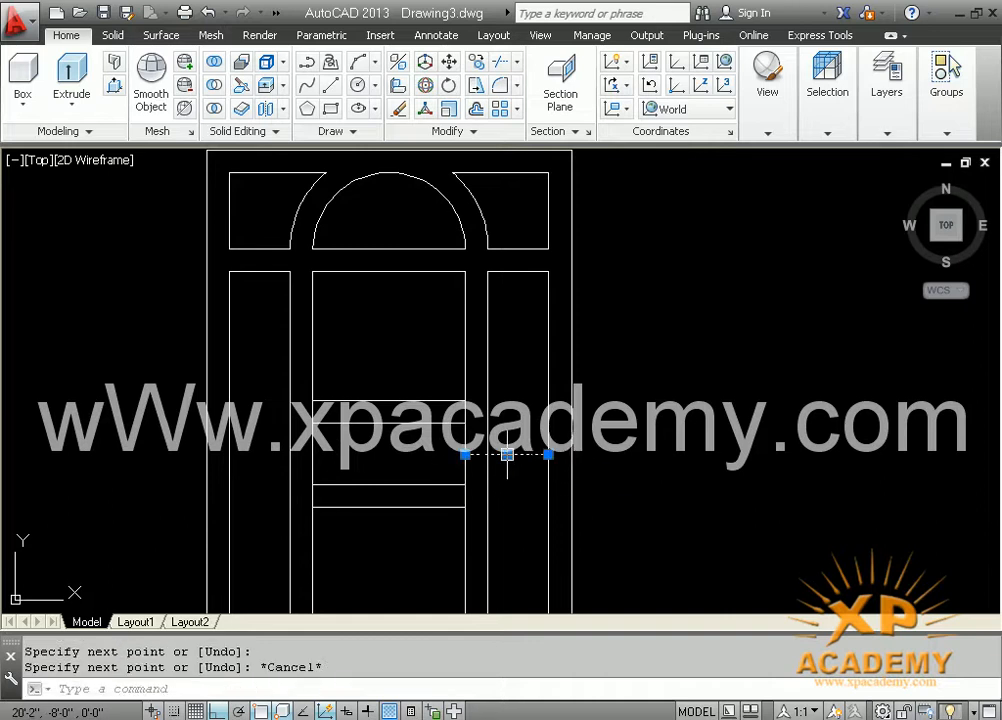
click(465, 455)
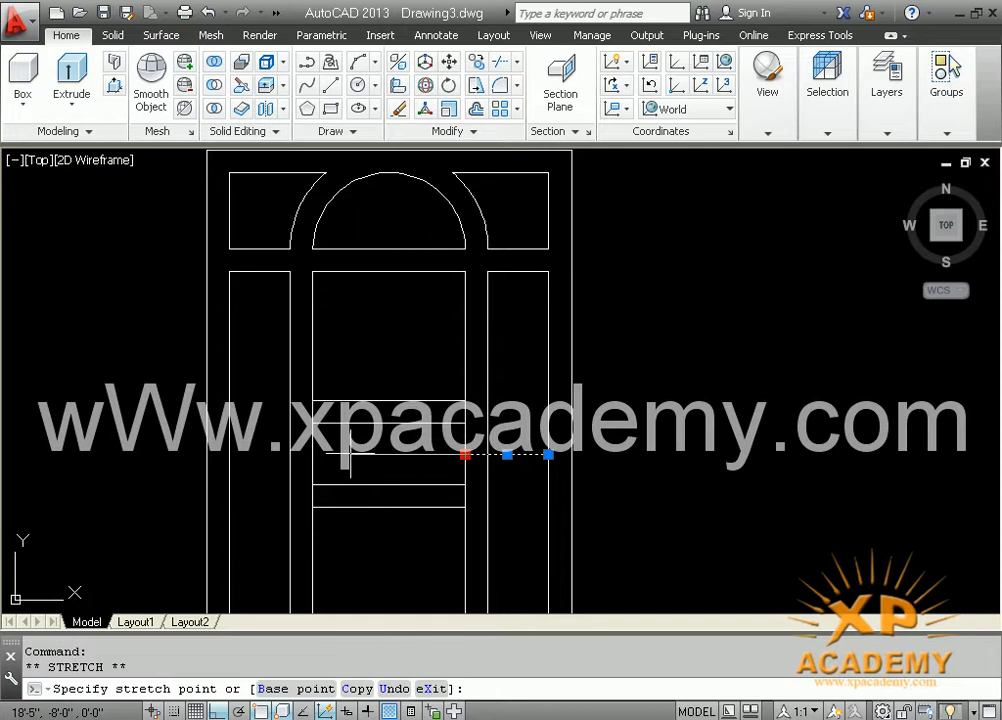
click(228, 455)
key(Escape)
Offset the full-width horizontal line by 1.6 inches both upward and downward.
text(o)
key(Return)
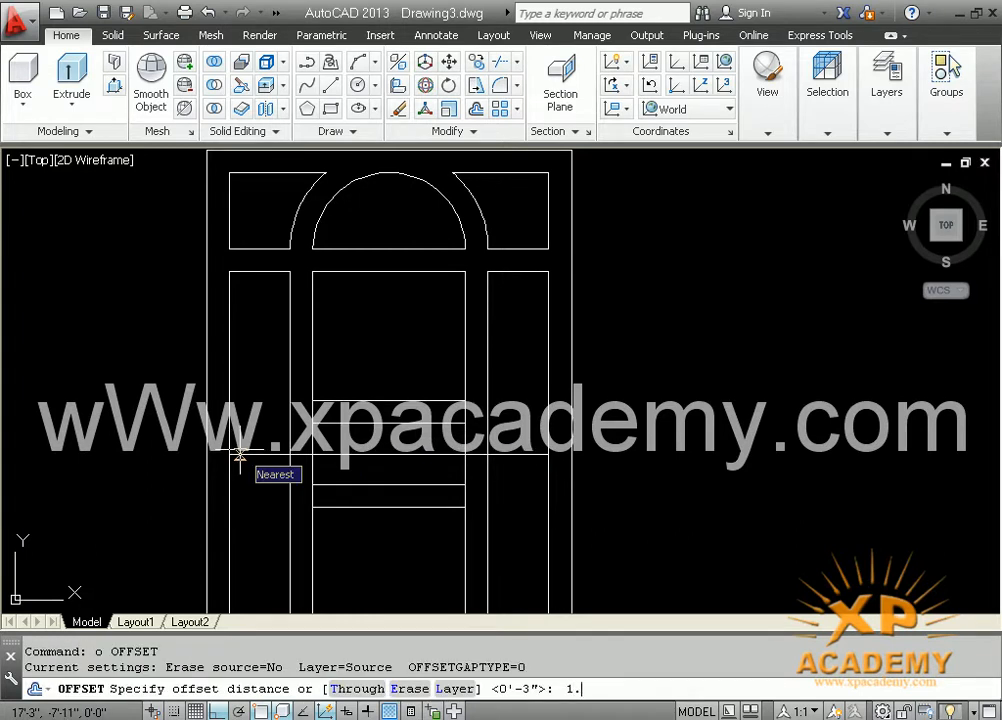
text(1.6)
key(Return)
scroll(265, 455, up, 2)
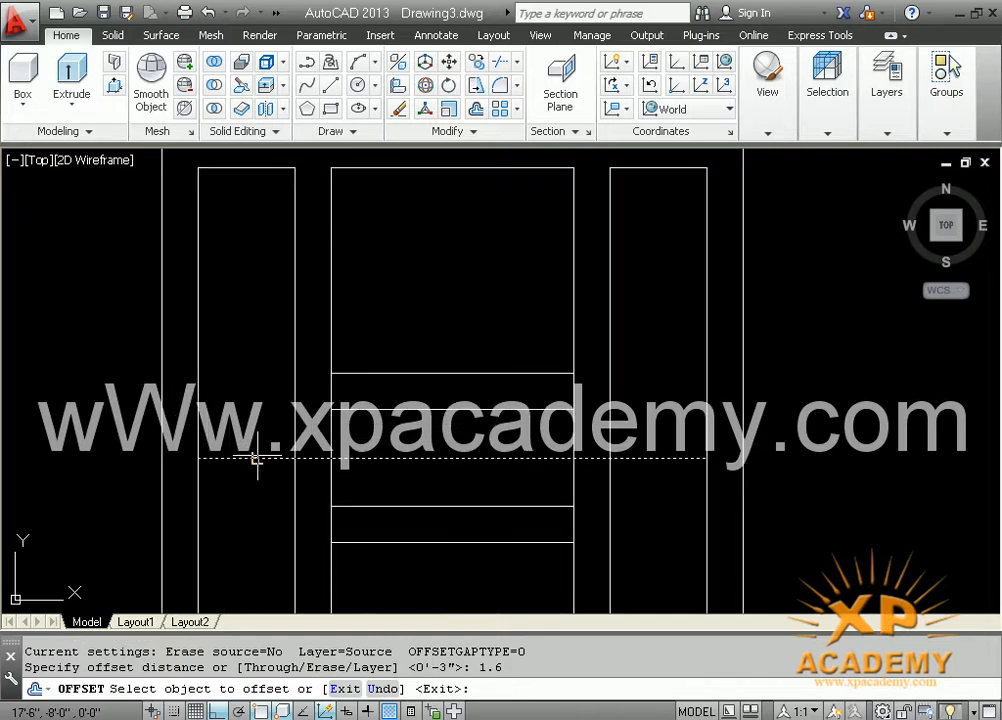
click(260, 458)
click(261, 462)
click(262, 464)
click(262, 483)
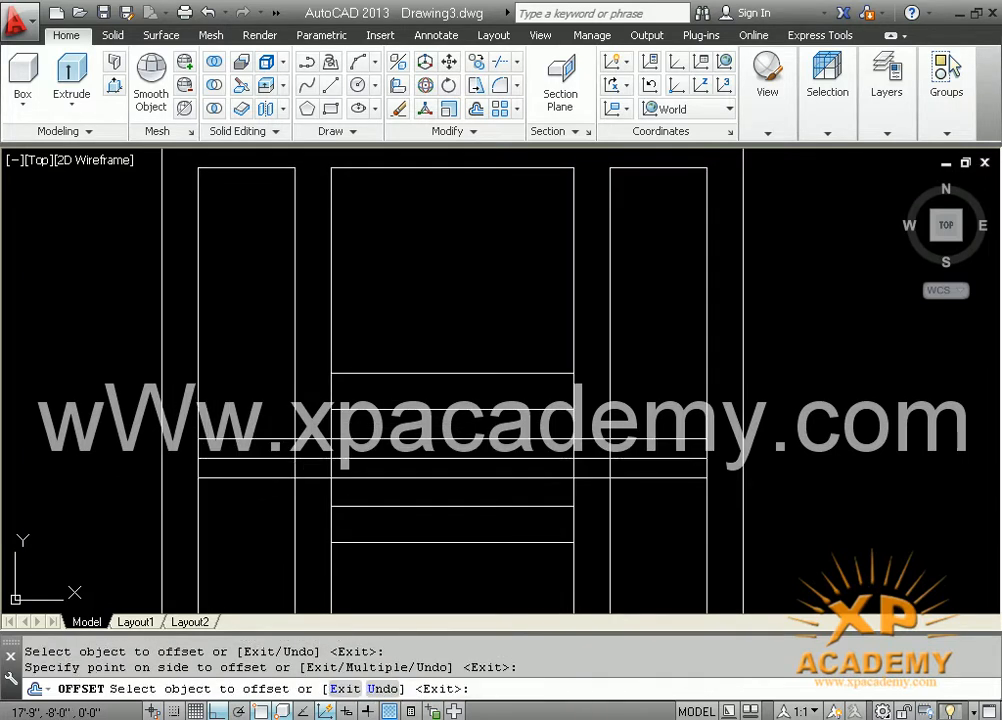
key(Escape)
text(`t)
key(Escape)
key(Return)
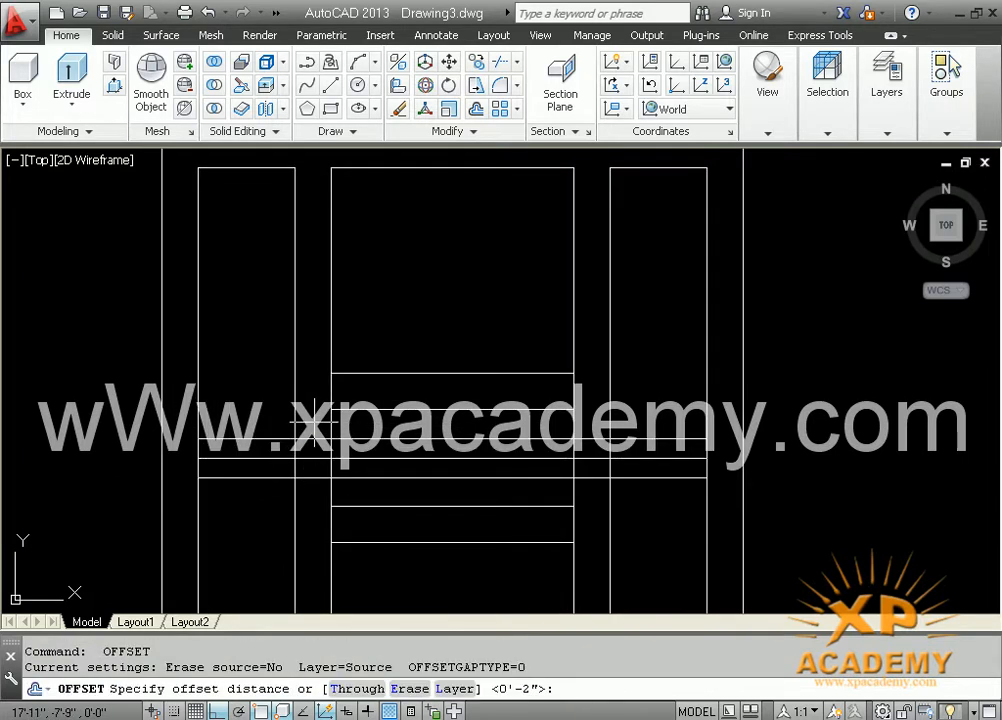
Trim the three full-width horizontal lines out of the gaps between the centre panel and both side panels.
key(Escape)
text(tr)
key(Return)
key(Return)
click(311, 424)
click(302, 499)
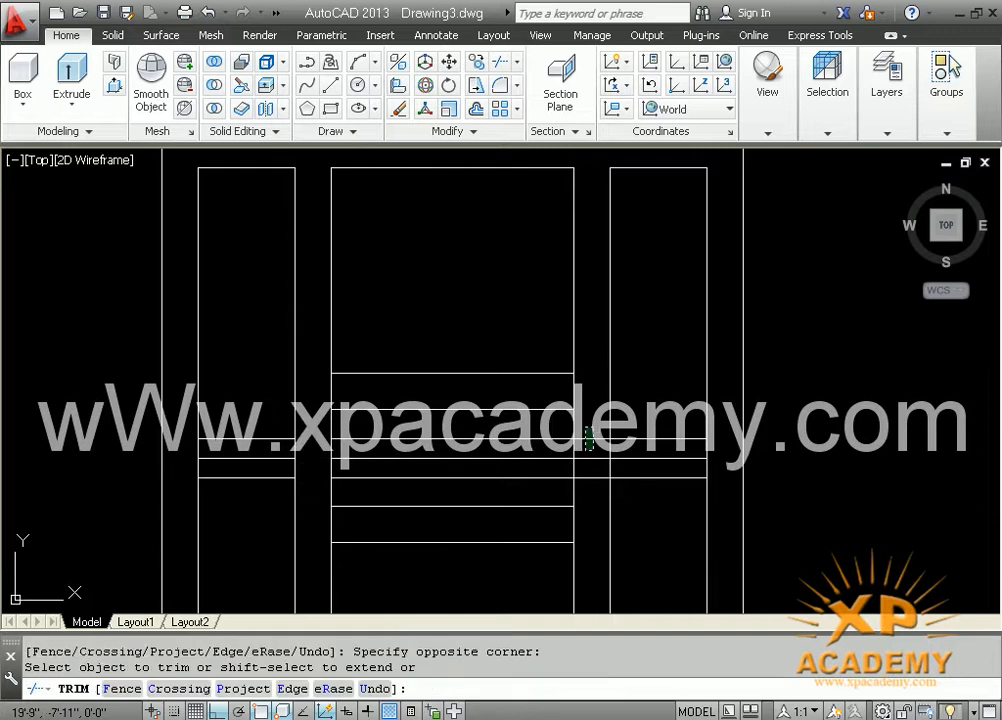
key(Return)
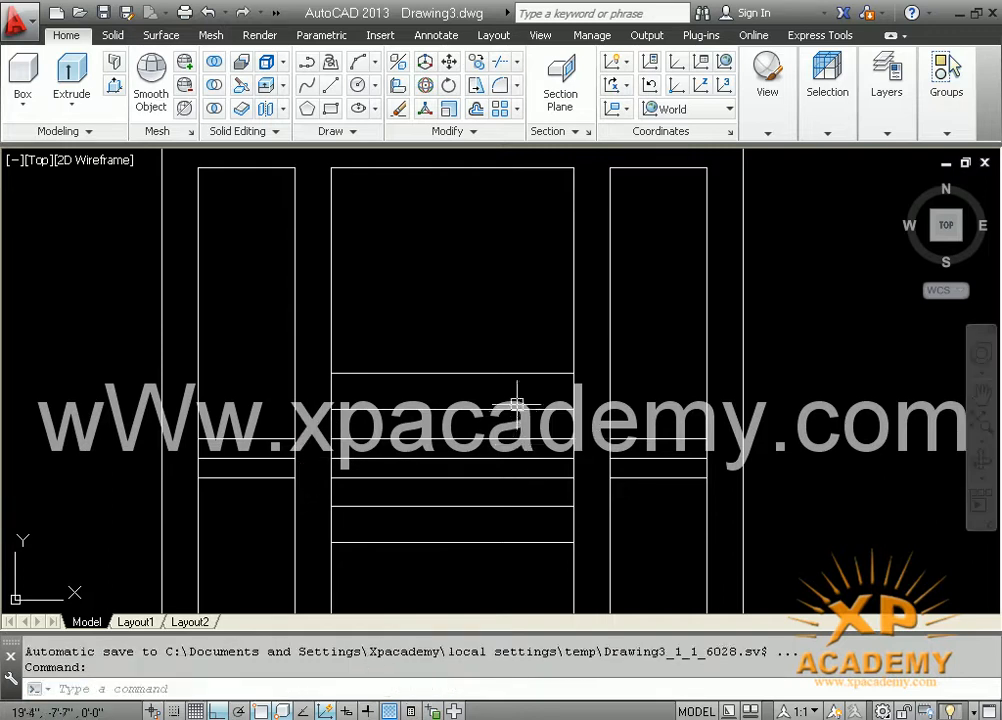
Erase the three trimmed horizontal line pieces left inside the centre panel between its two rails.
click(526, 420)
click(474, 466)
click(469, 477)
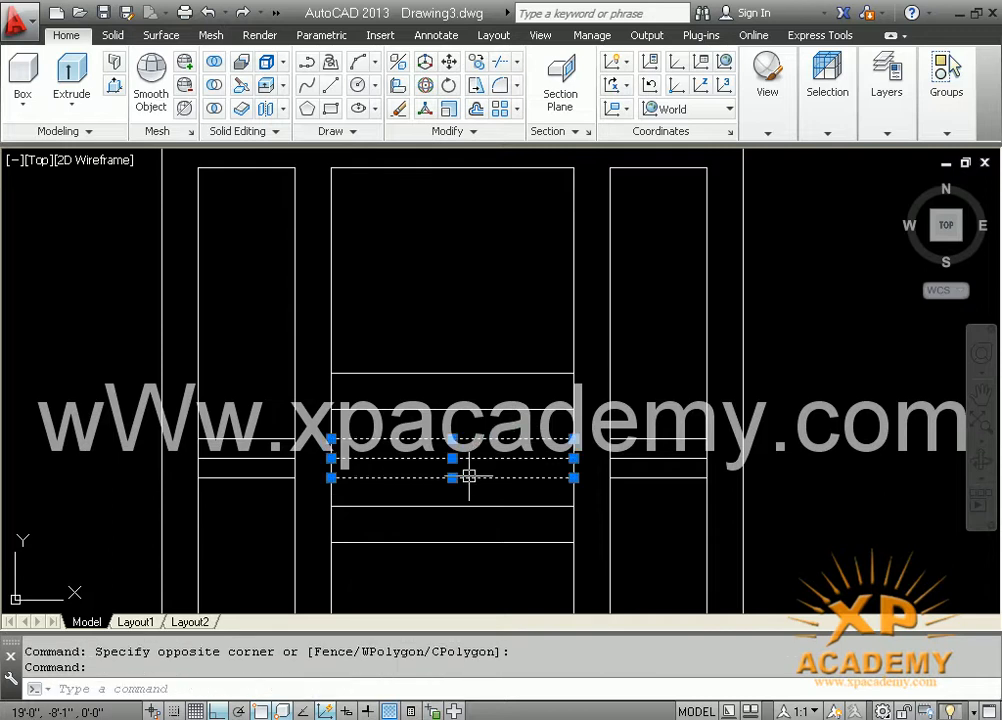
key(Delete)
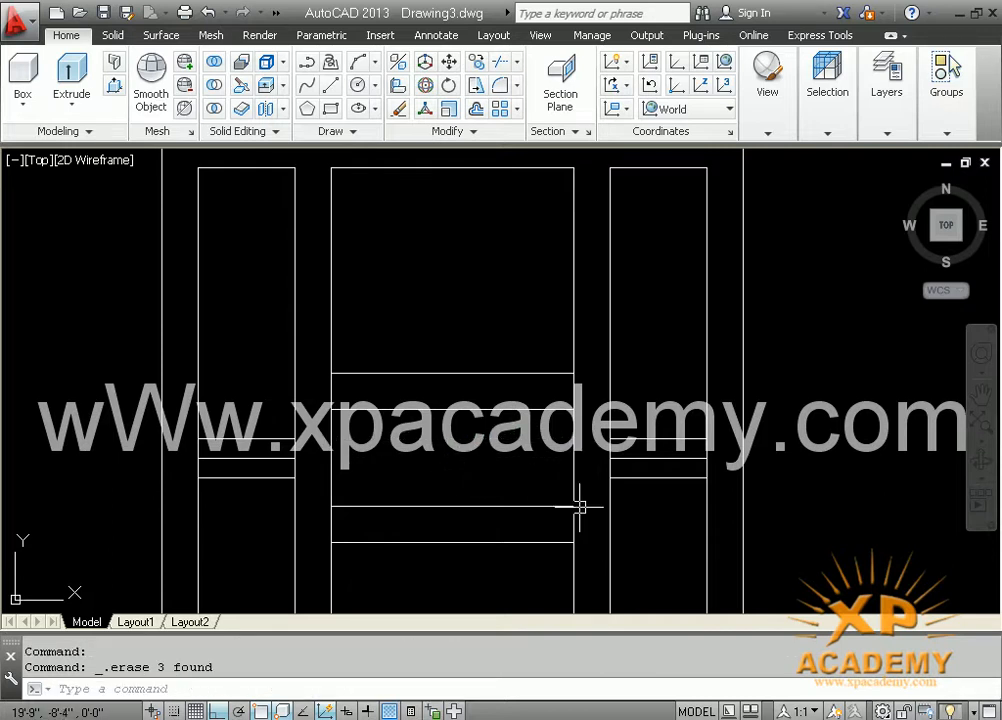
Erase the middle one of the three horizontal lines in both the right and left side panels.
click(665, 460)
key(Delete)
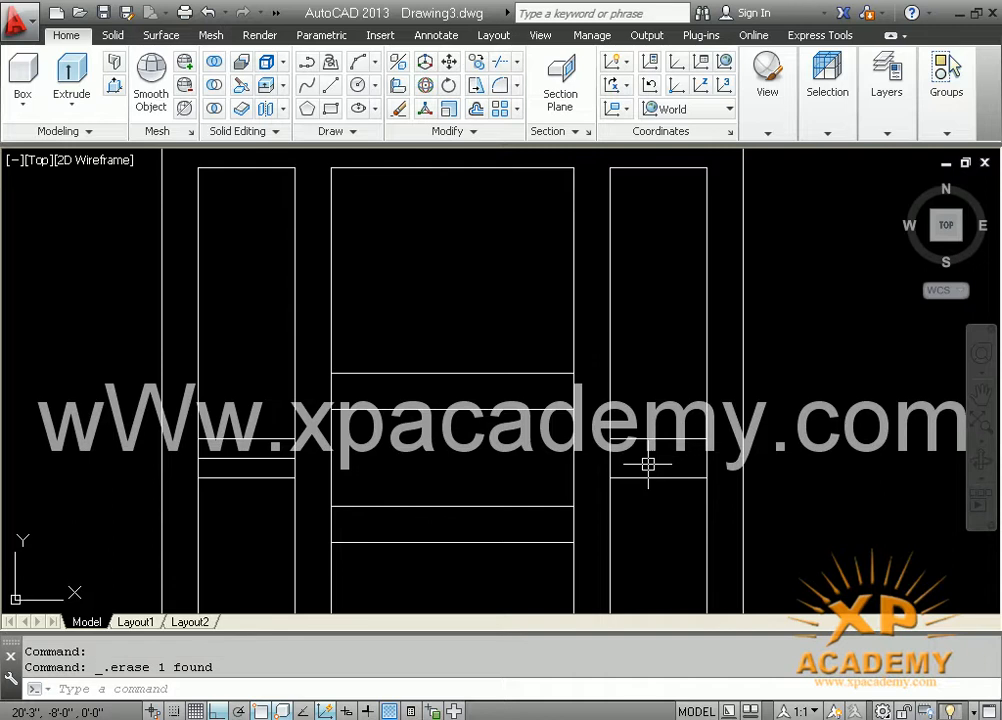
click(226, 458)
key(Delete)
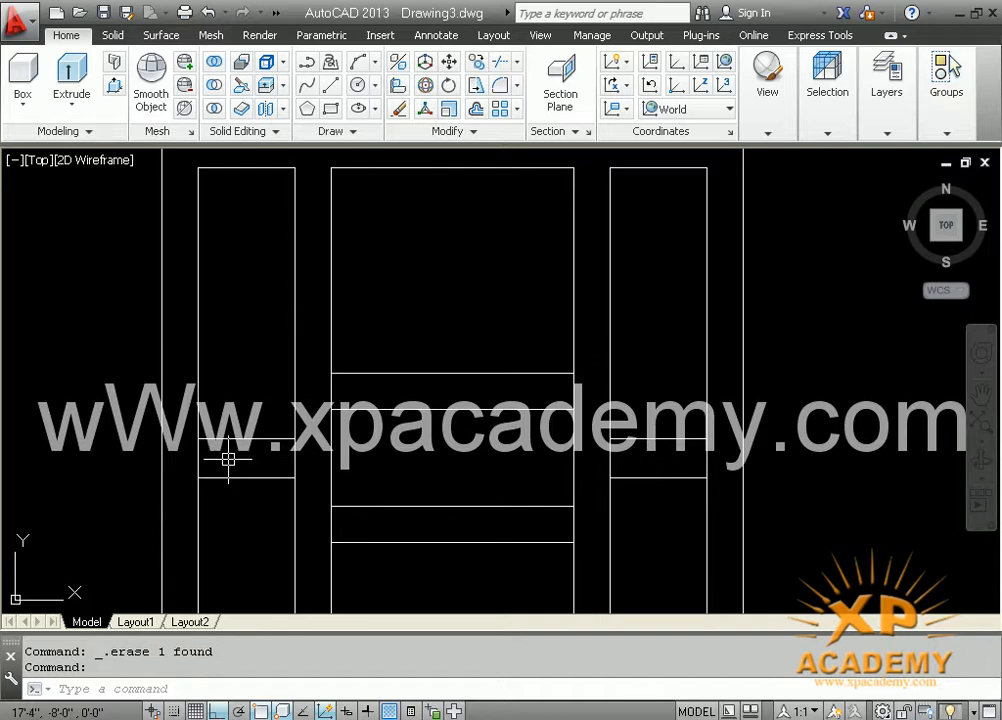
Trim the vertical edges of the side and centre panels where they cross the rails, leaving separate closed panels.
text(tr)
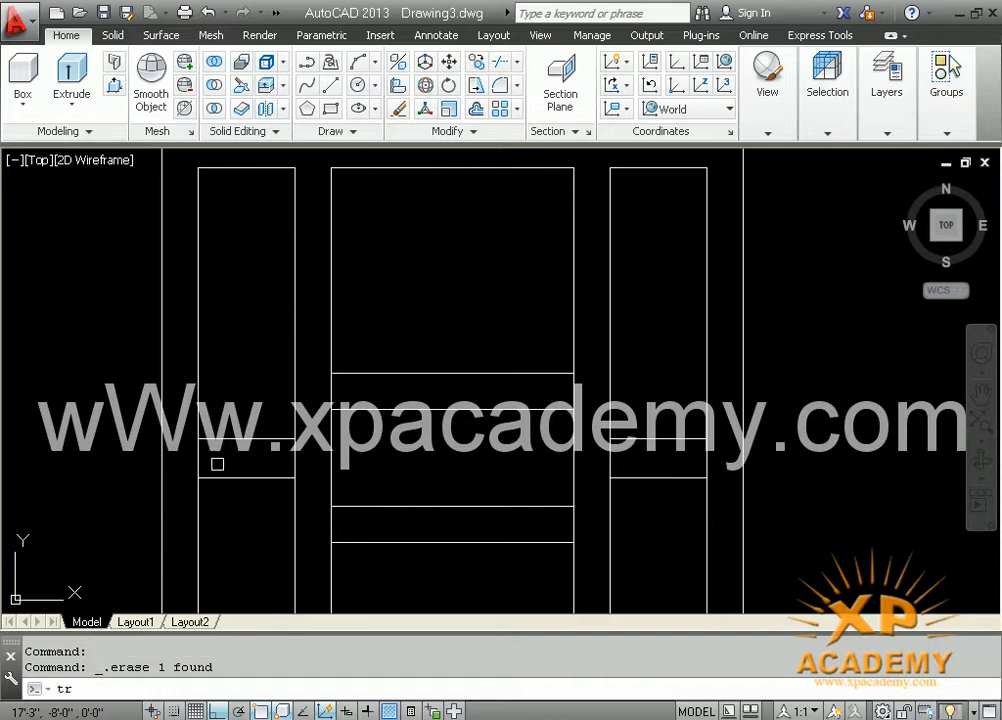
key(Return)
key(Return)
click(191, 458)
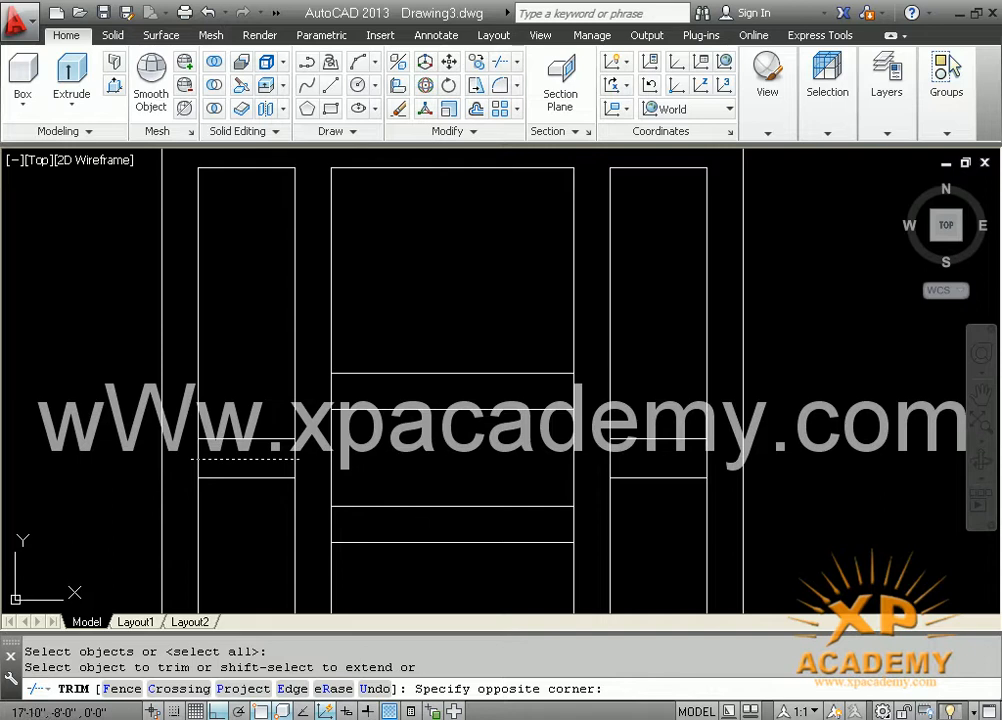
click(300, 460)
click(332, 390)
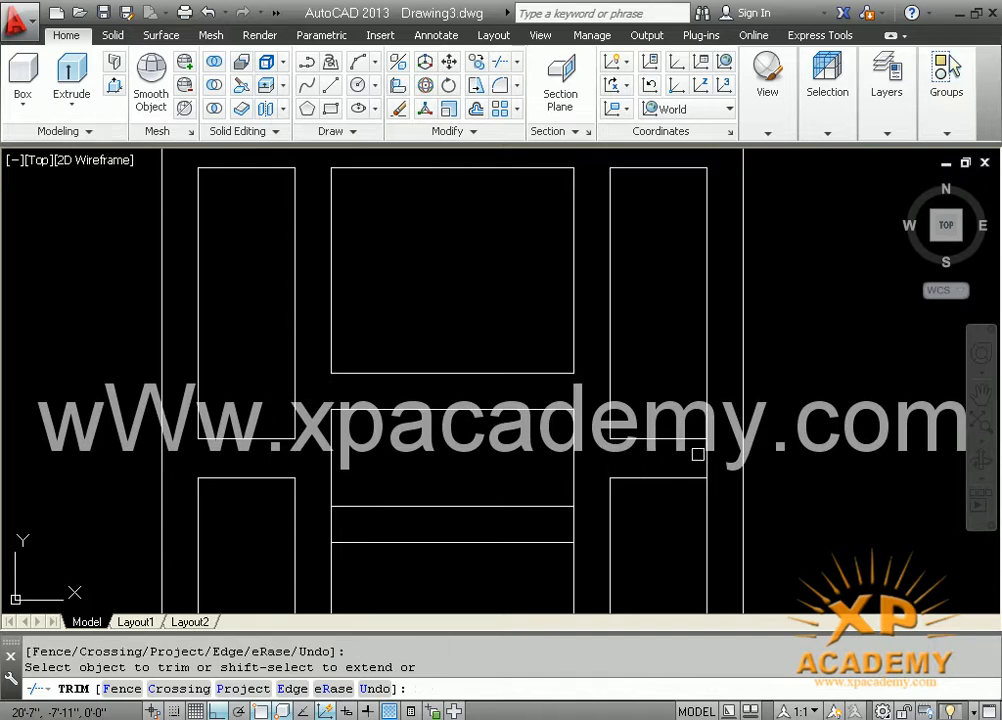
click(594, 521)
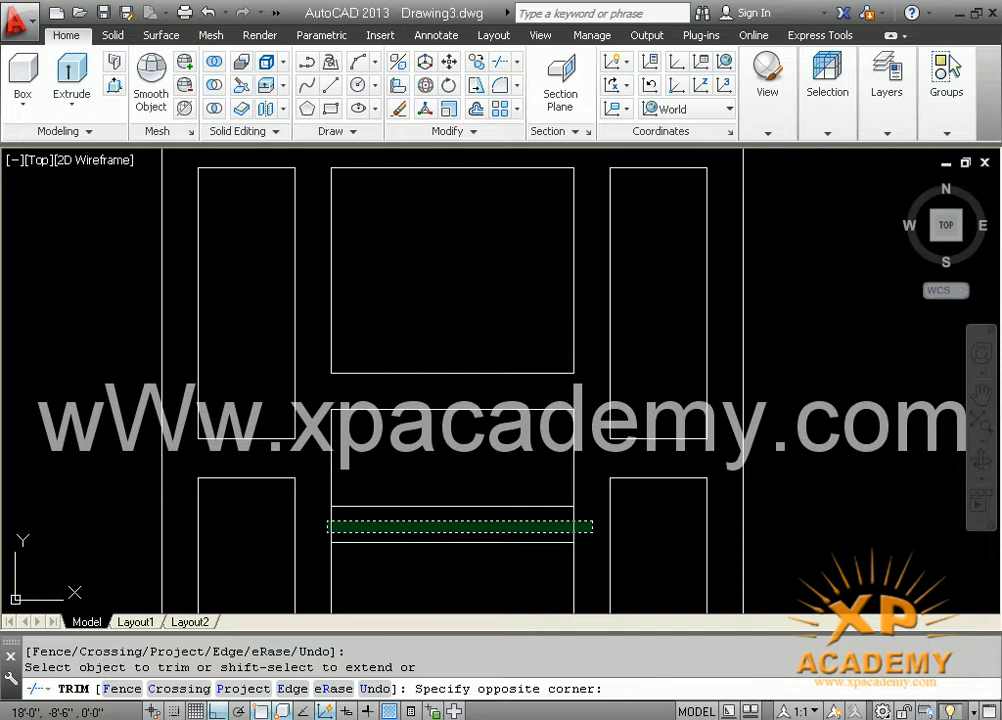
click(328, 535)
scroll(346, 503, down, 4)
mouse_move(346, 503)
middle_down()
mouse_move(363, 425)
mouse_move(351, 416)
middle_up()
mouse_move(380, 521)
middle_down()
mouse_move(385, 484)
mouse_move(375, 510)
mouse_move(389, 546)
mouse_move(385, 456)
mouse_move(344, 526)
middle_up()
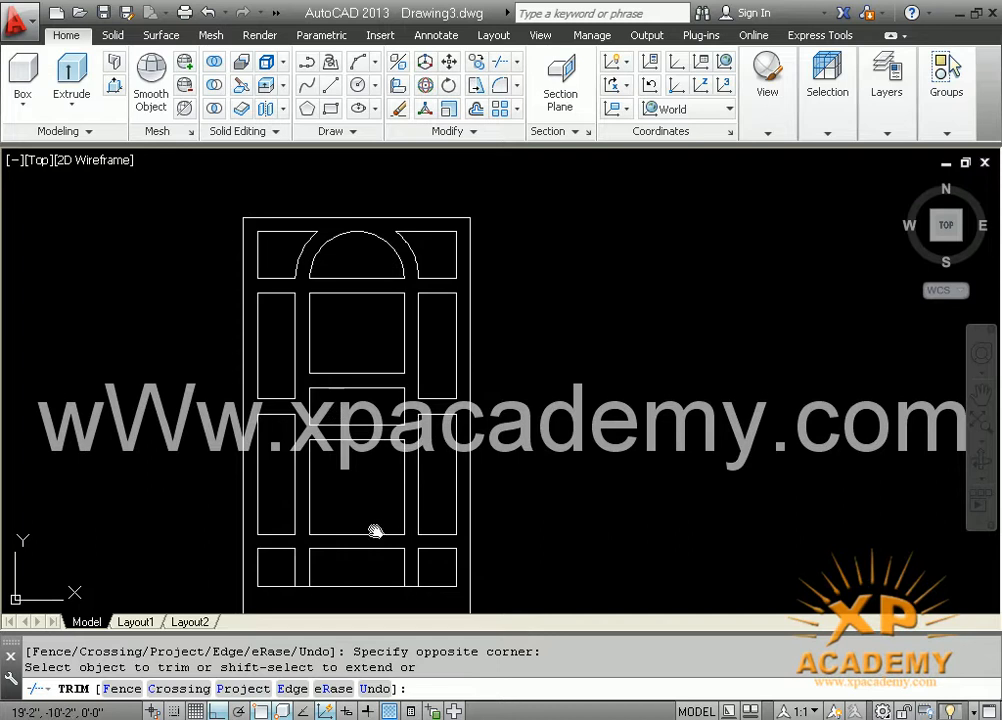
scroll(348, 519, up, 2)
key(Escape)
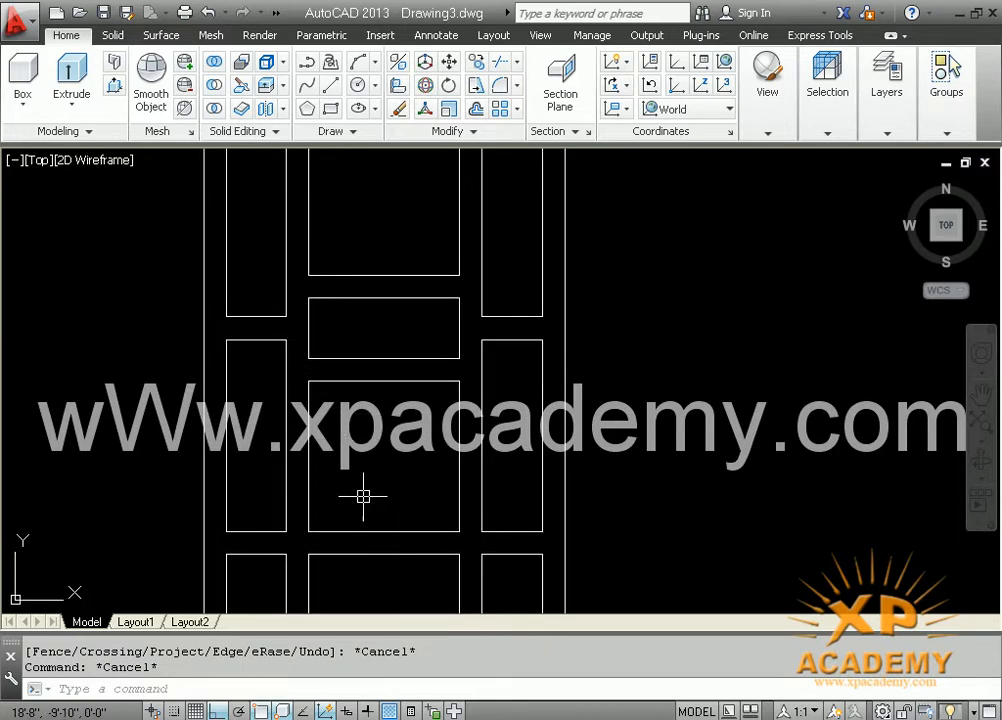
Draw a vertical line through the square centre panel from its top edge's midpoint to its bottom edge's midpoint.
middle_drag(385, 474, 392, 476)
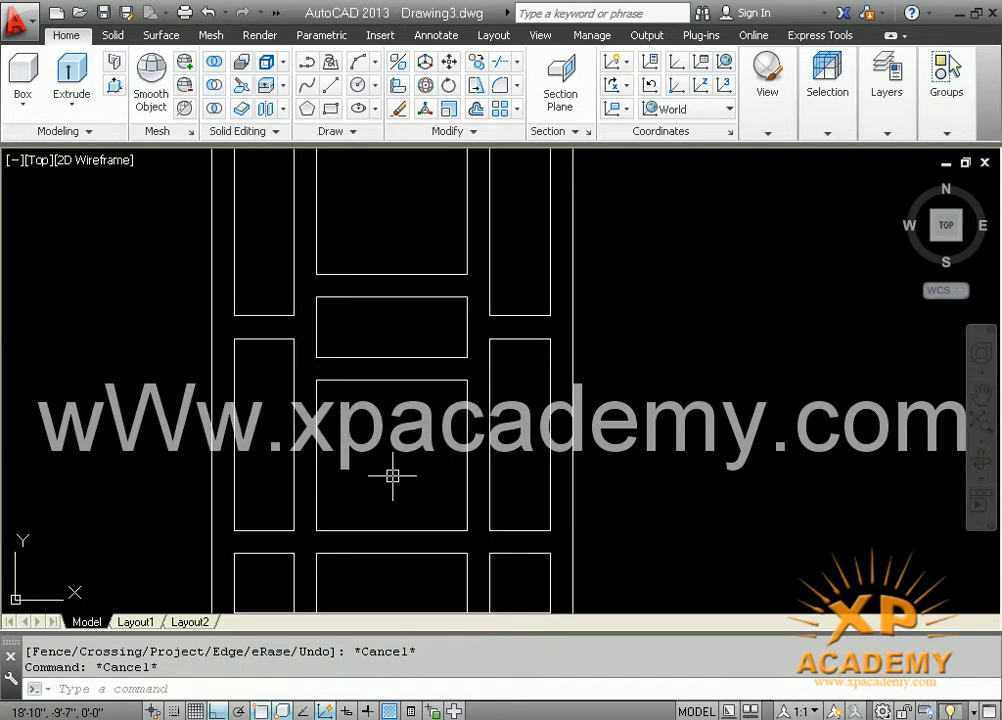
text(l)
key(Return)
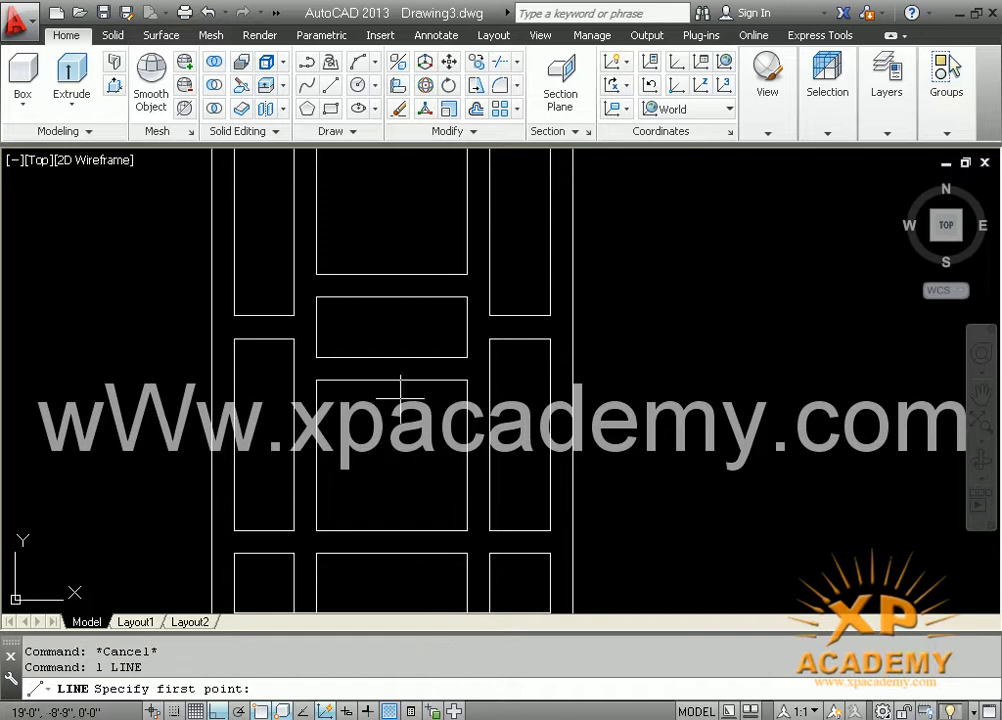
click(391, 380)
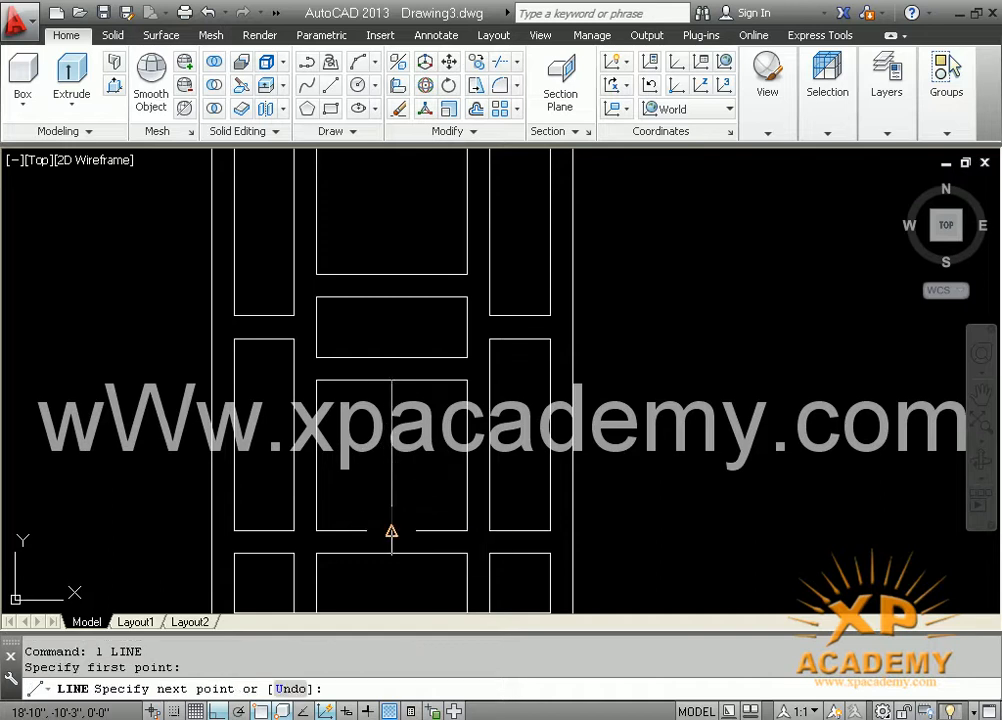
click(391, 530)
key(Return)
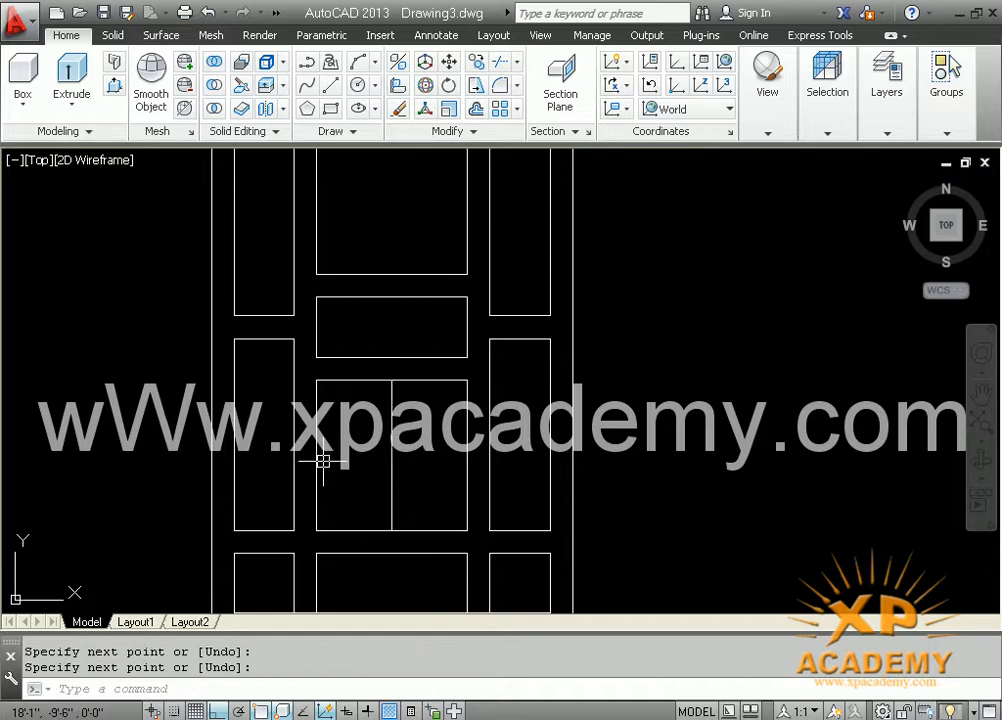
Draw a circle of about 7 inches radius centred on the midpoint of the square panel's vertical centre line.
text(c)
key(Return)
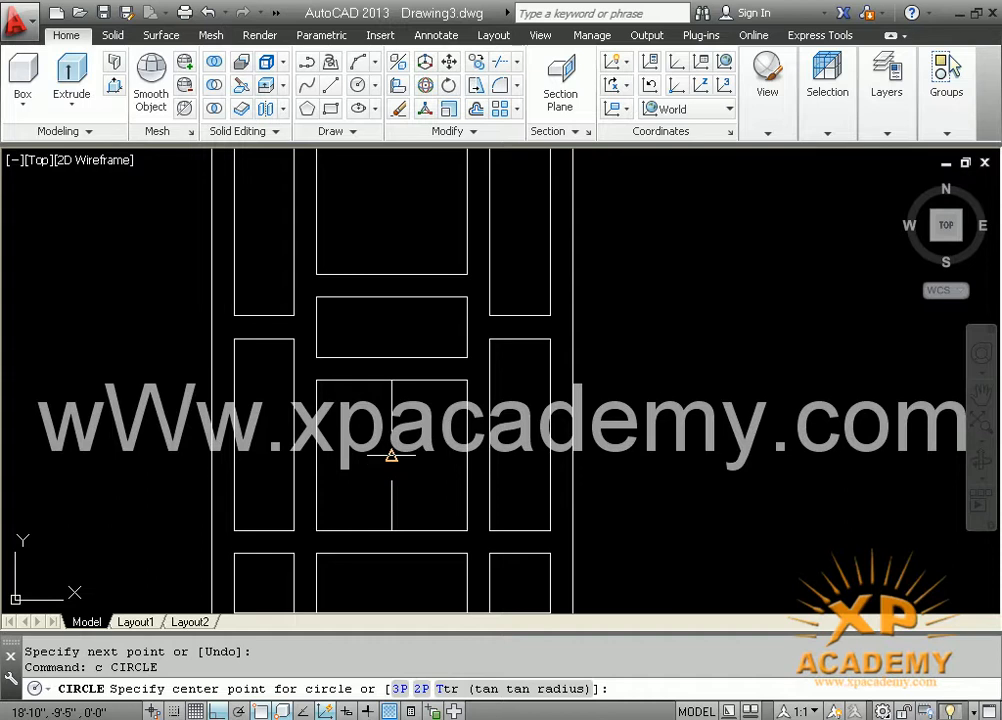
click(391, 455)
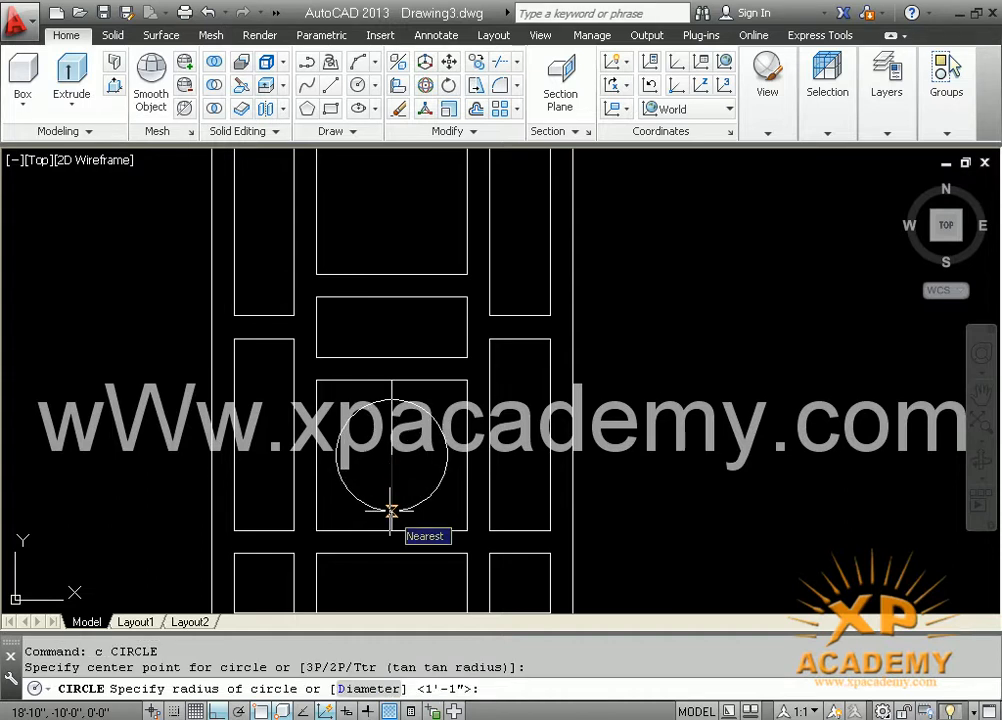
click(391, 511)
key(Return)
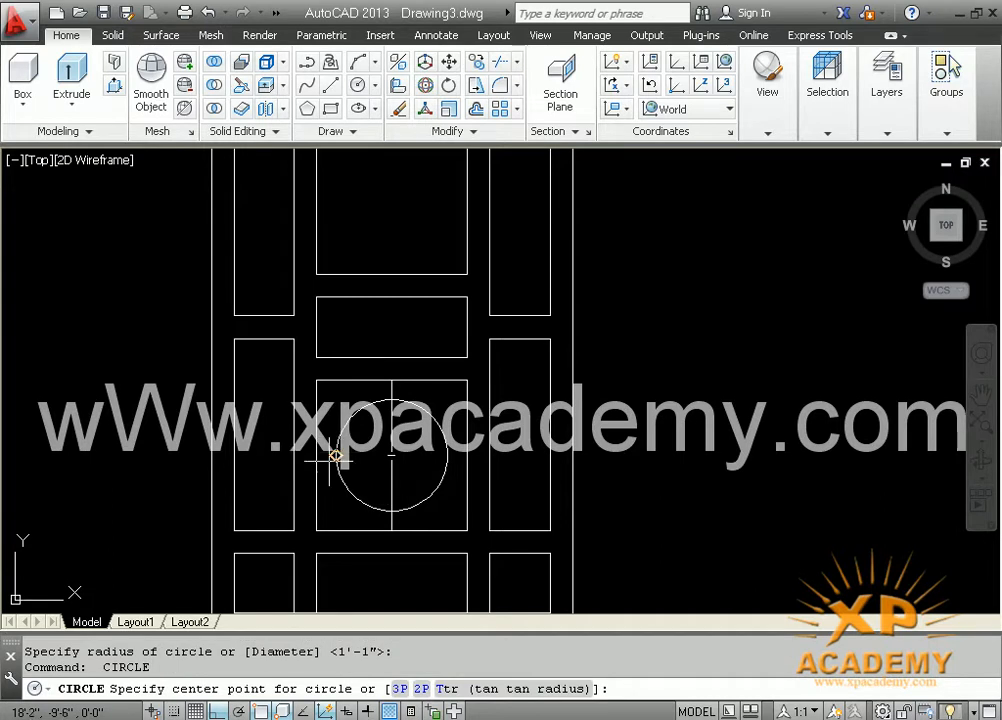
click(316, 456)
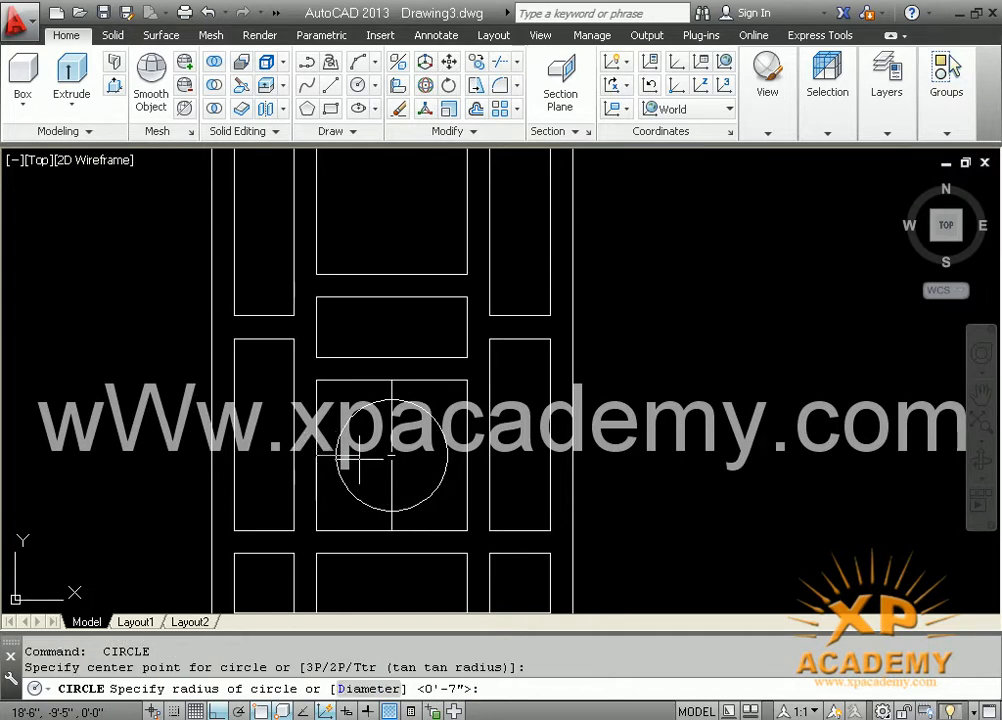
key(Escape)
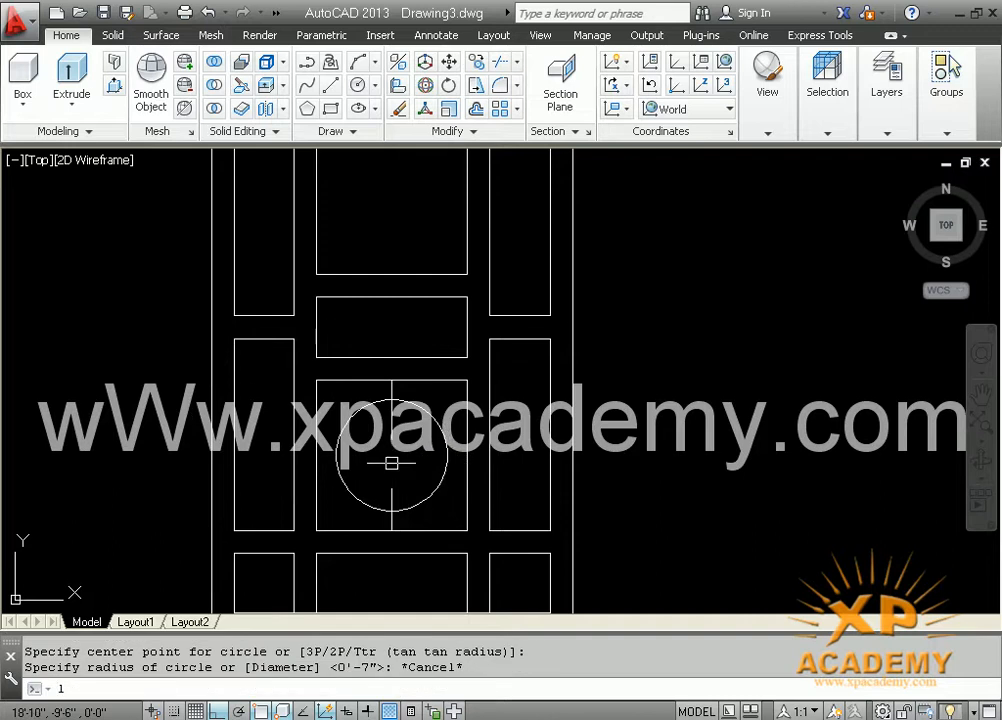
Draw a horizontal line across the square centre panel between the midpoints of its left and right edges.
text(l)
key(Return)
click(316, 456)
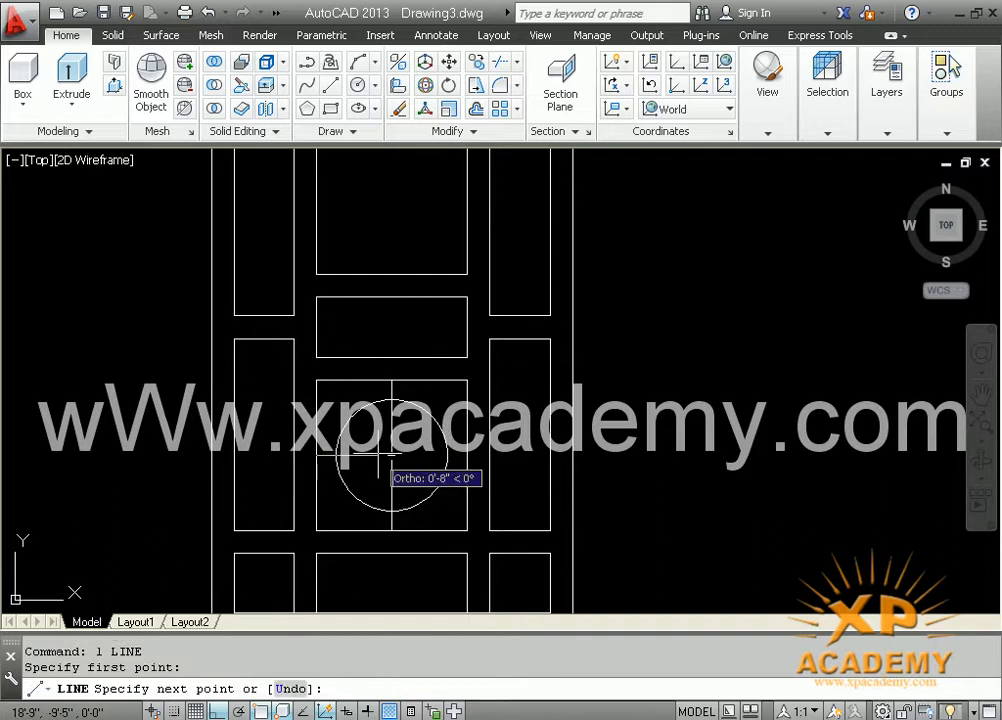
click(468, 455)
key(Return)
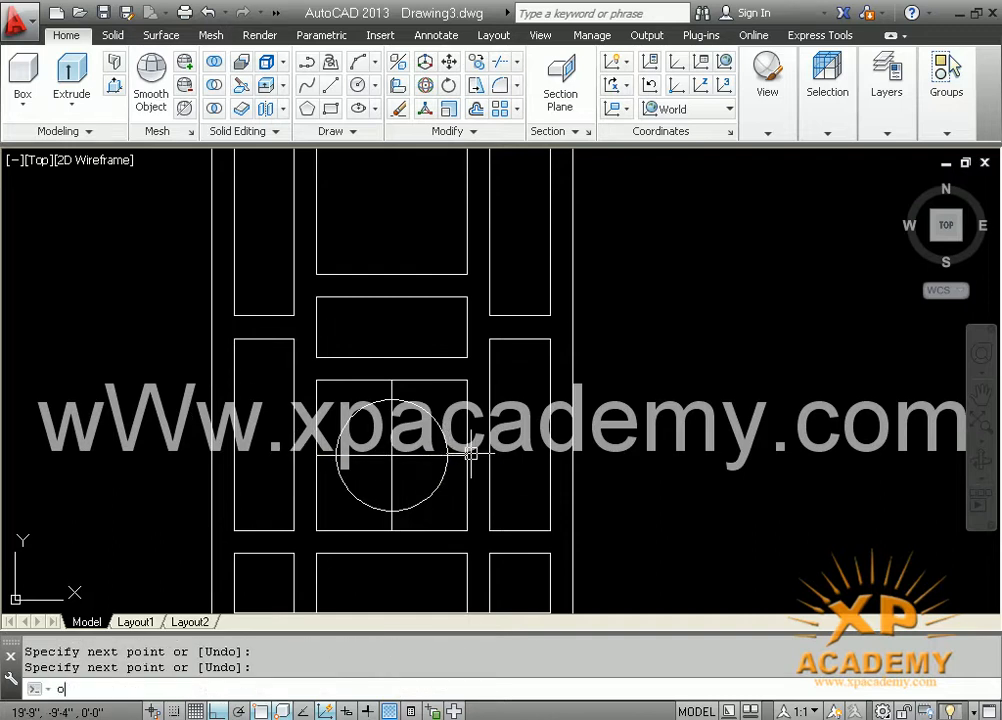
Offset the square panel's horizontal and vertical centre lines by 1.6 inches to both sides.
text(o)
key(Return)
text(1.)
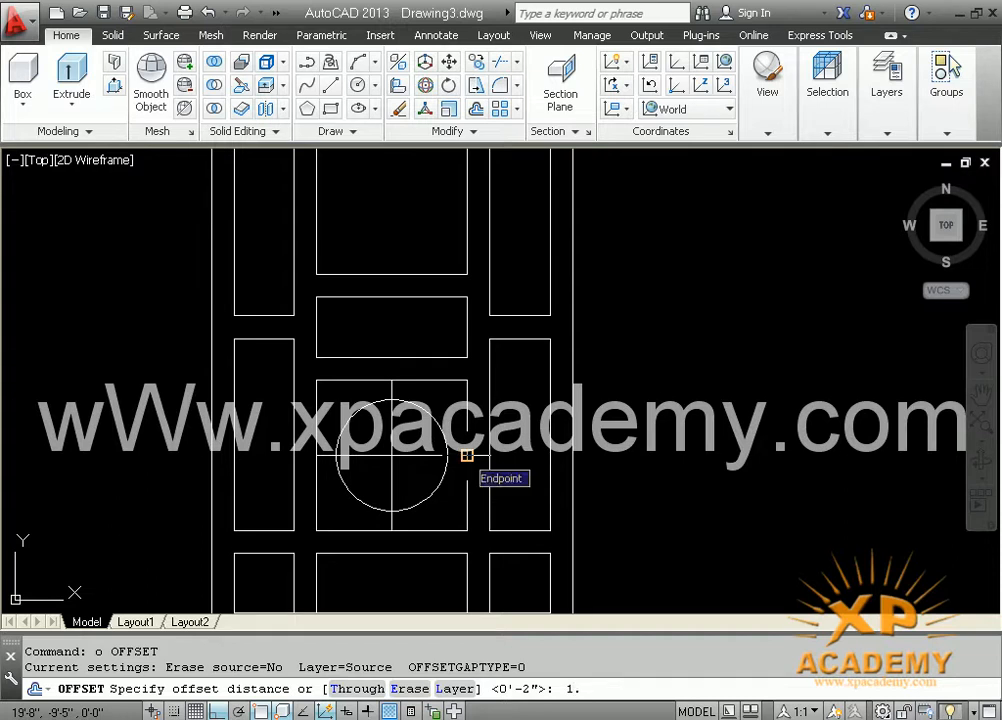
text(6)
key(Return)
scroll(400, 465, up, 4)
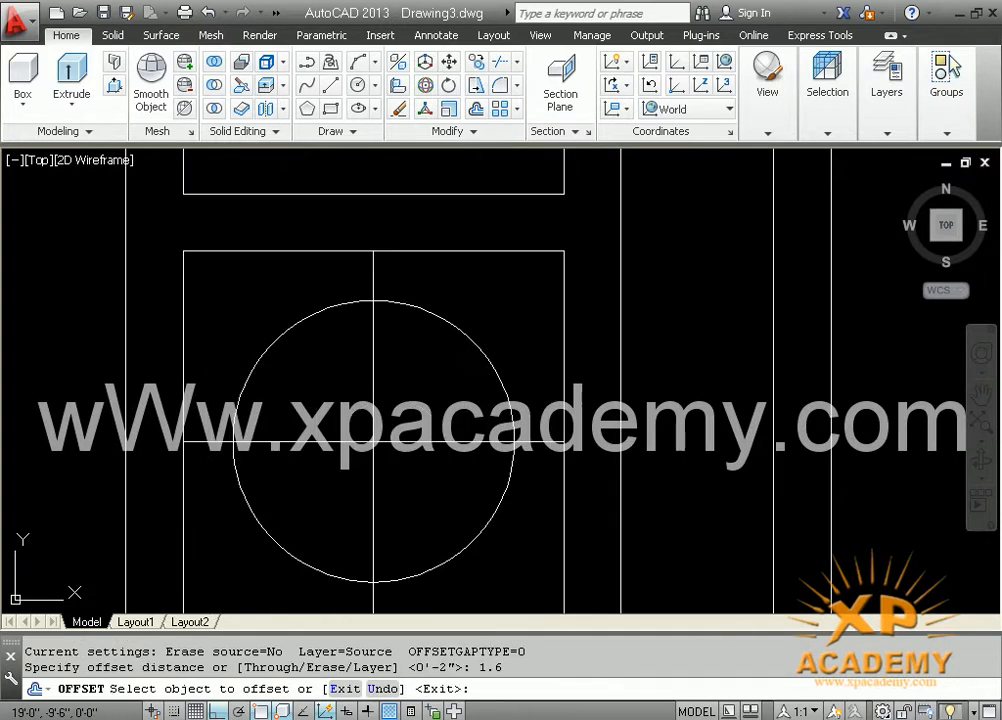
click(406, 438)
click(400, 462)
click(373, 460)
click(385, 485)
click(373, 492)
click(371, 492)
click(406, 490)
click(356, 497)
key(Escape)
Erase the original horizontal and vertical centre lines of the square panel, keeping their offset copies.
scroll(383, 448, up, 4)
click(385, 407)
click(336, 452)
key(Delete)
scroll(342, 447, down, 4)
Offset the circle inward by 1.6 inches.
text(o)
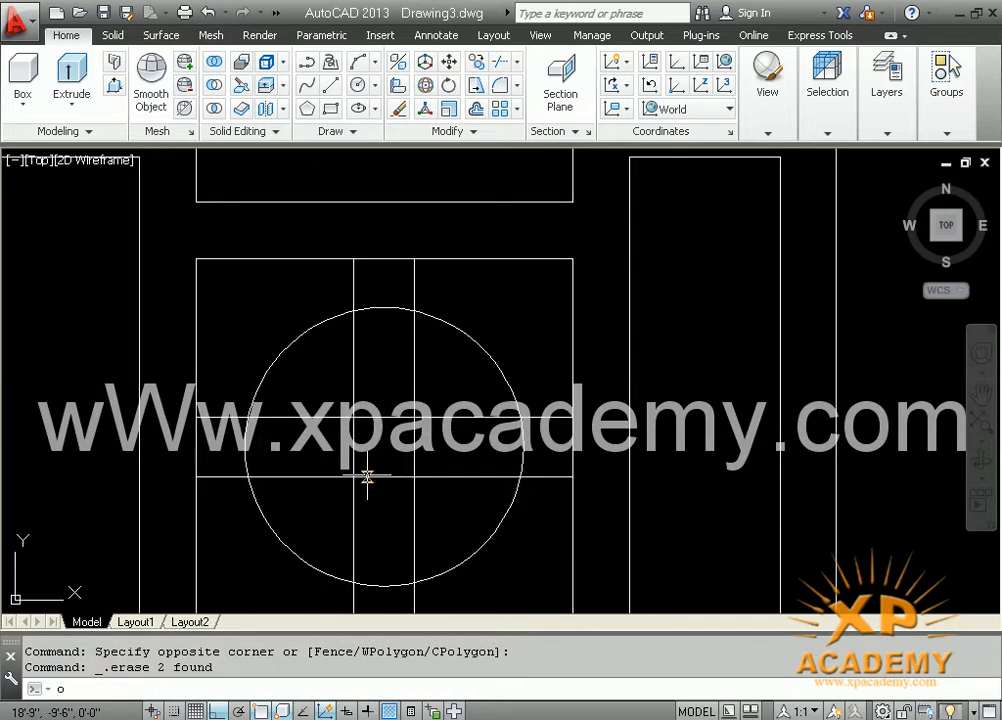
key(Return)
text(1.6)
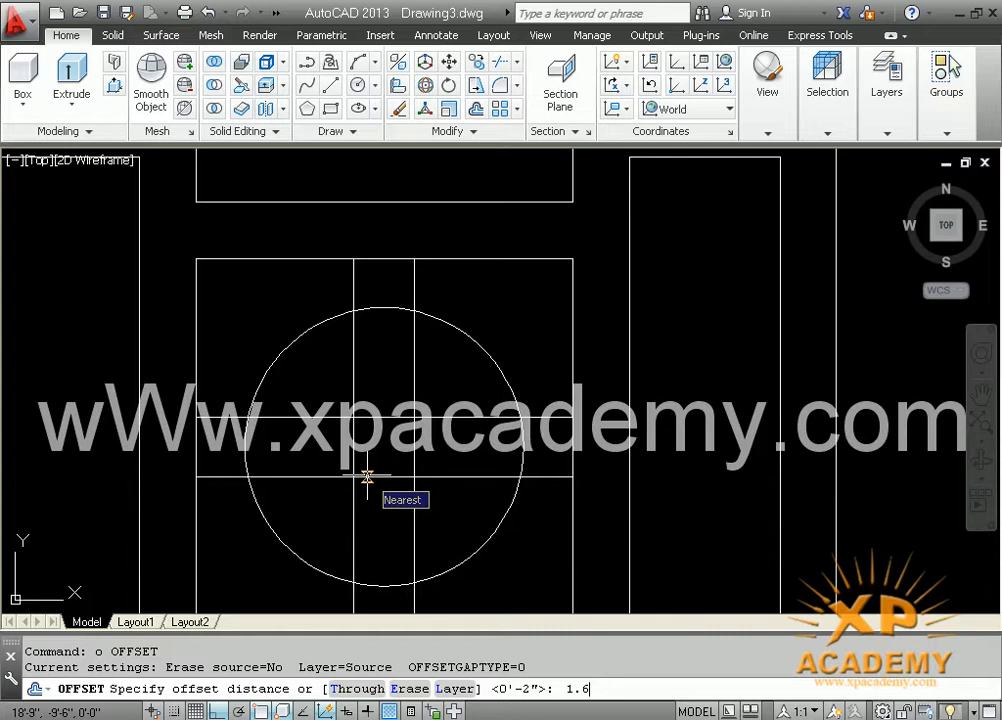
key(Return)
click(277, 535)
click(313, 507)
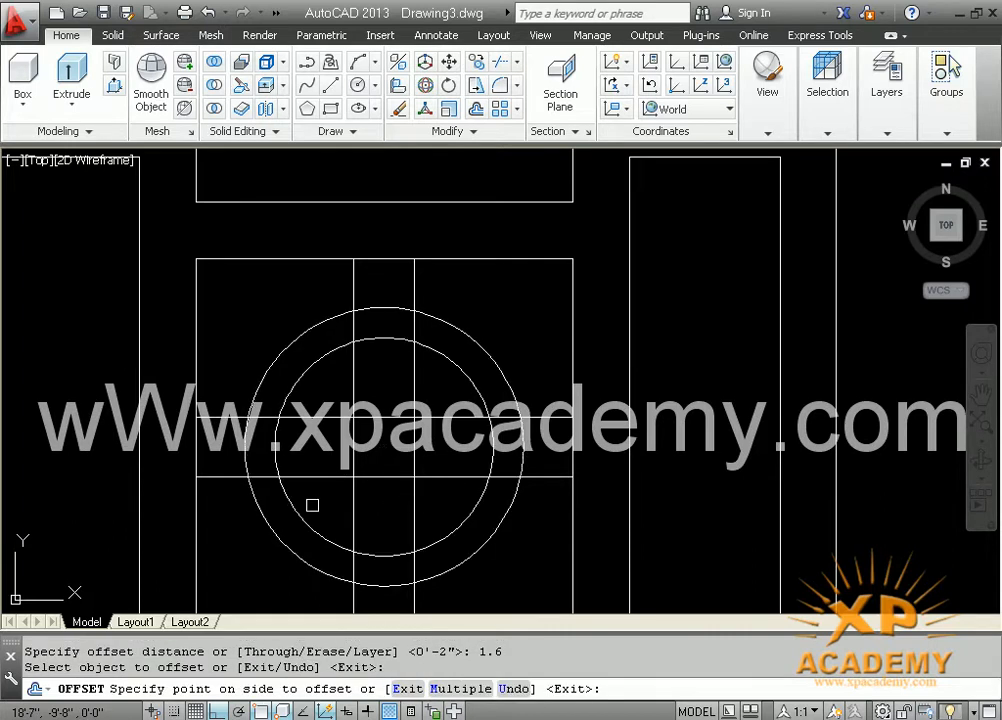
key(Escape)
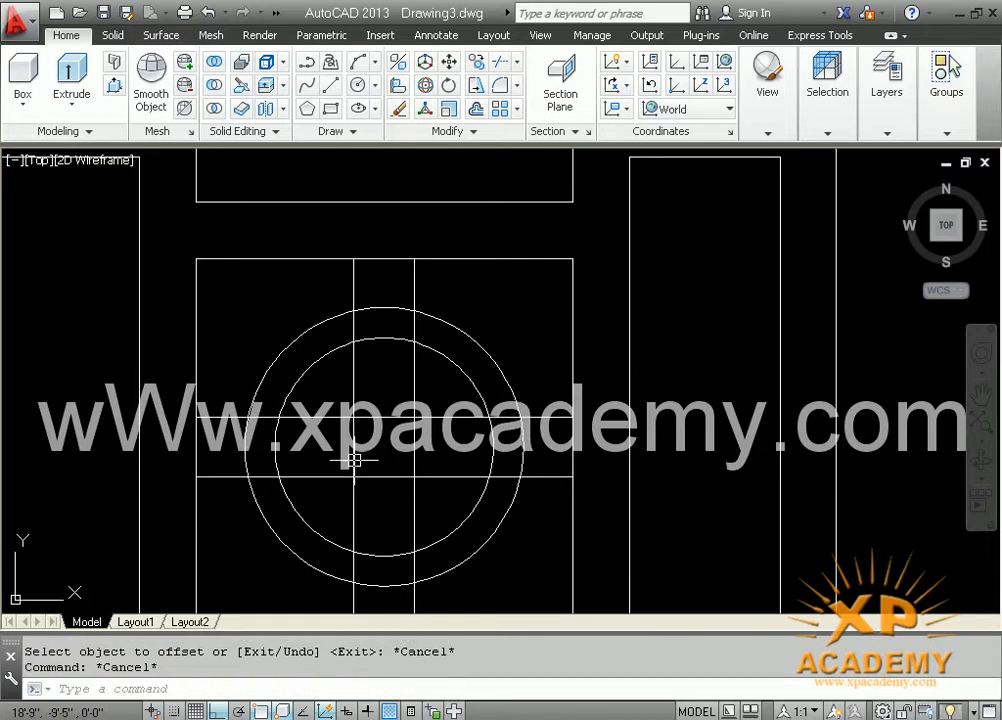
Trim the outer circle, the cross bands and the square's edges to open four bars around the ring, separating four corner pieces.
text(t)
key(Return)
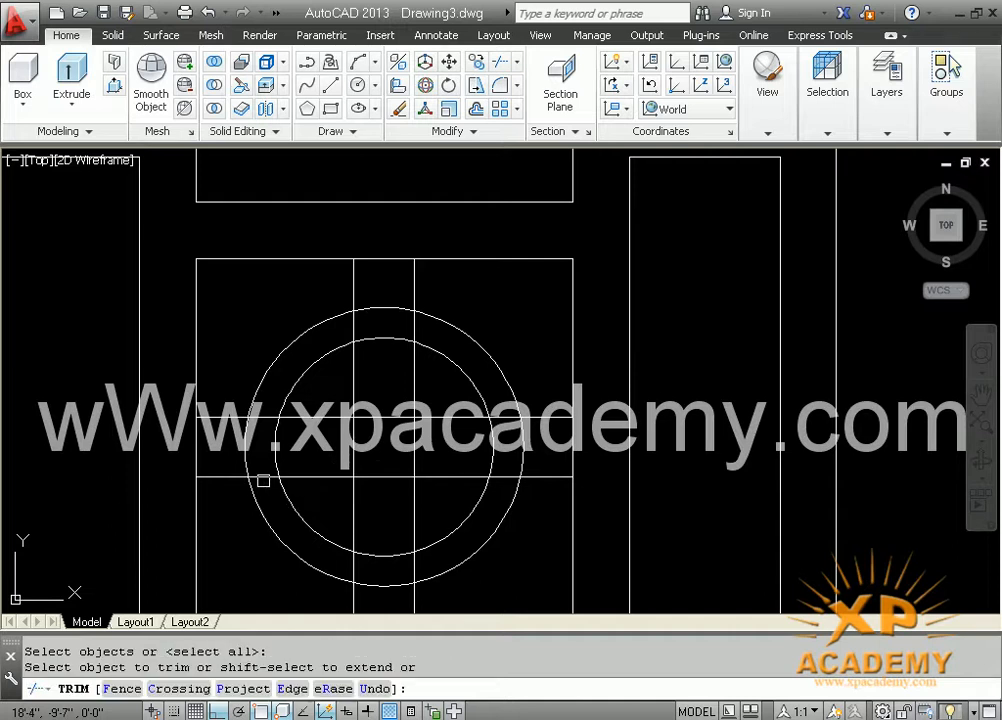
click(248, 466)
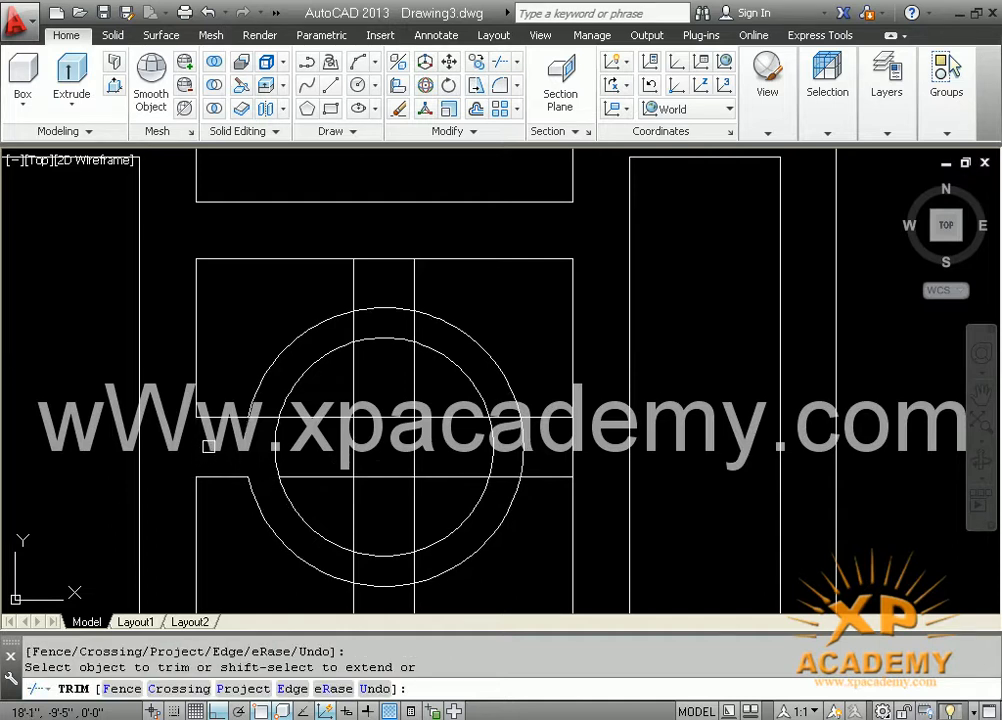
click(378, 308)
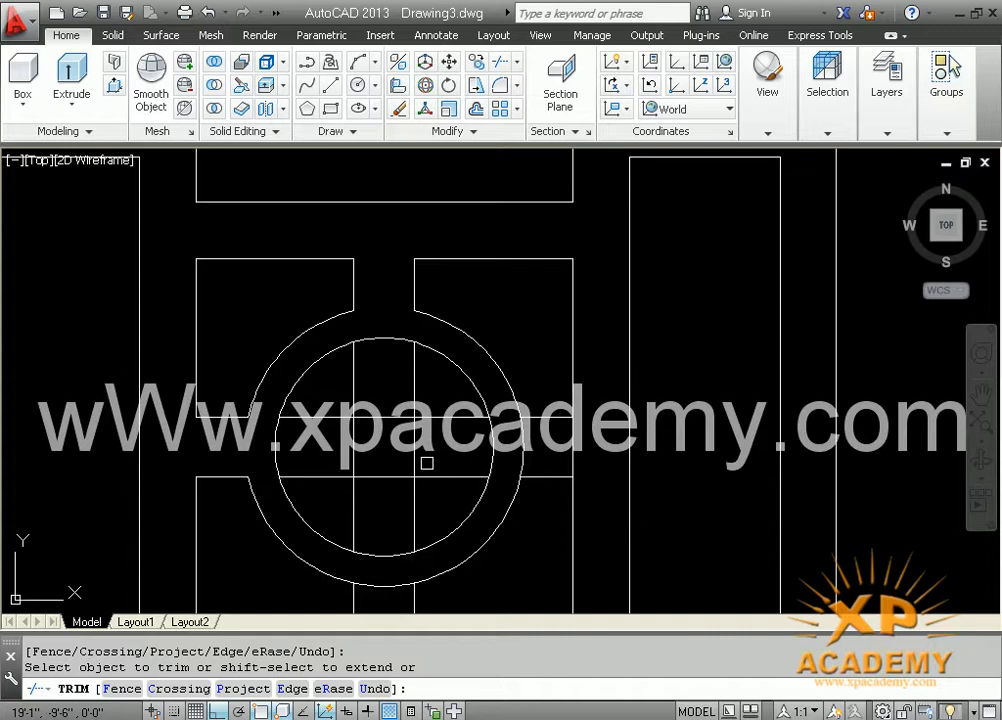
middle_drag(427, 434, 427, 322)
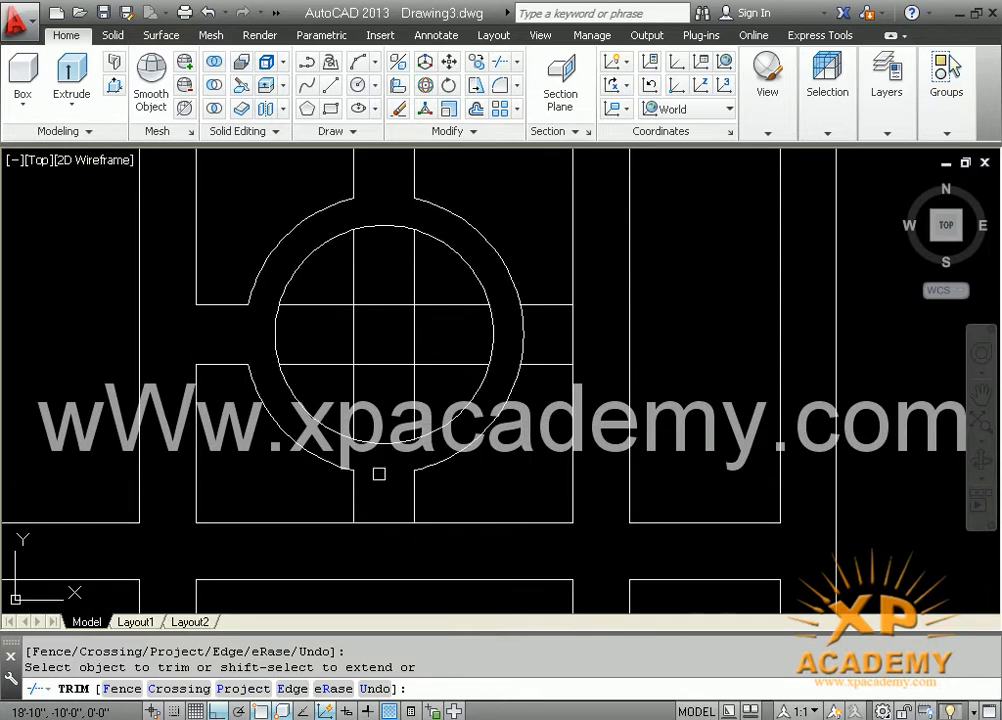
click(387, 523)
click(525, 341)
middle_drag(501, 334, 541, 406)
key(Escape)
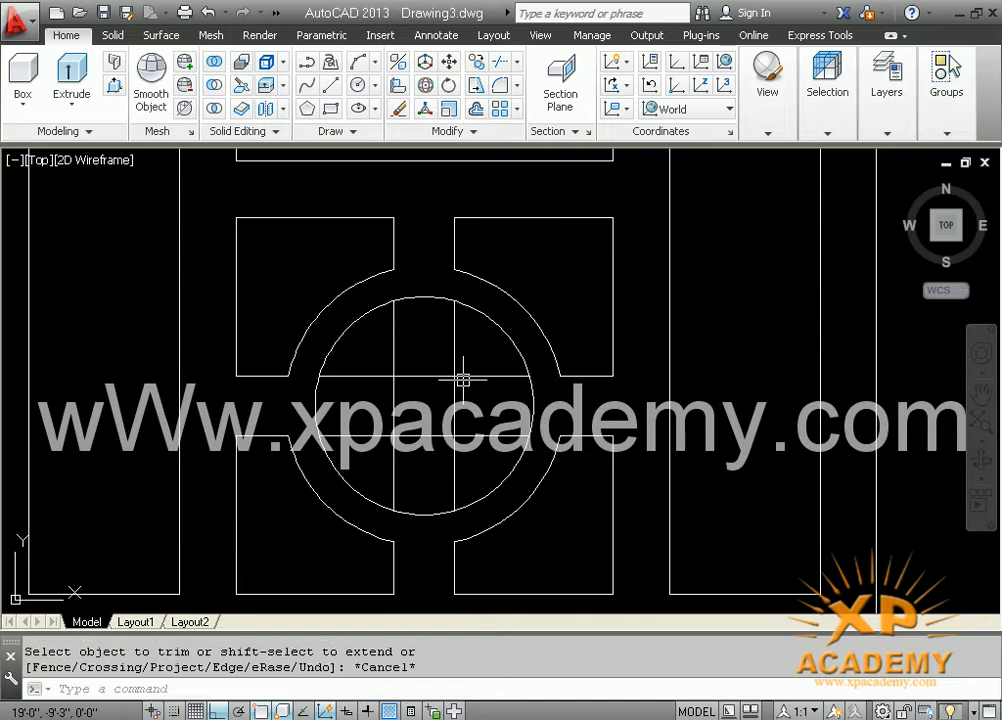
Erase the four crossing band lines inside the inner circle of the square panel.
click(481, 354)
click(385, 443)
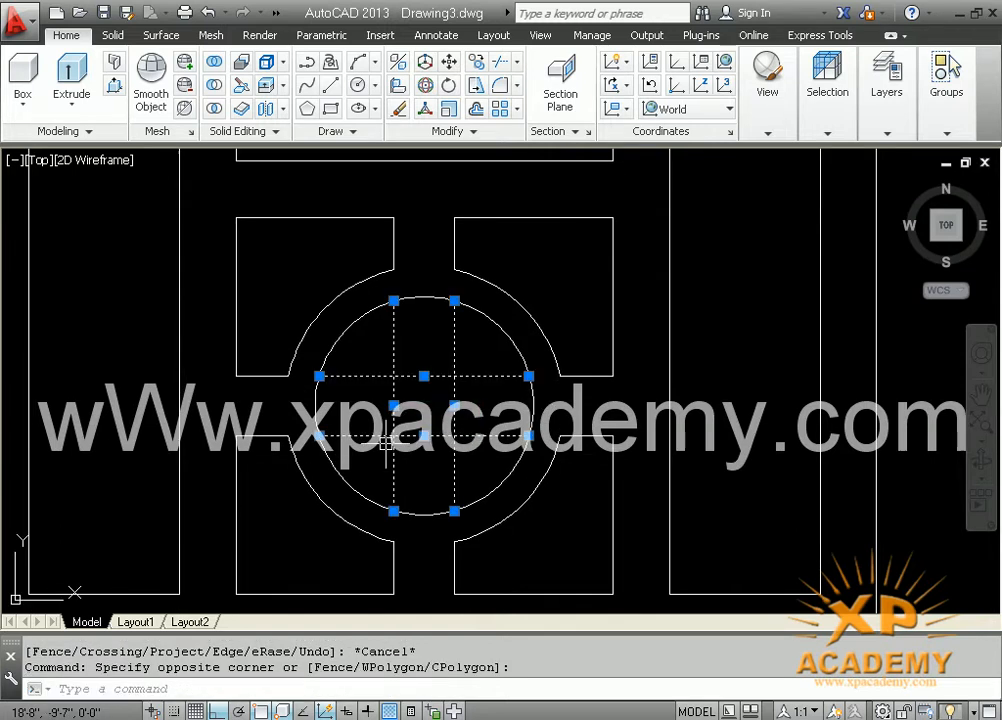
key(Delete)
scroll(385, 465, up, 5)
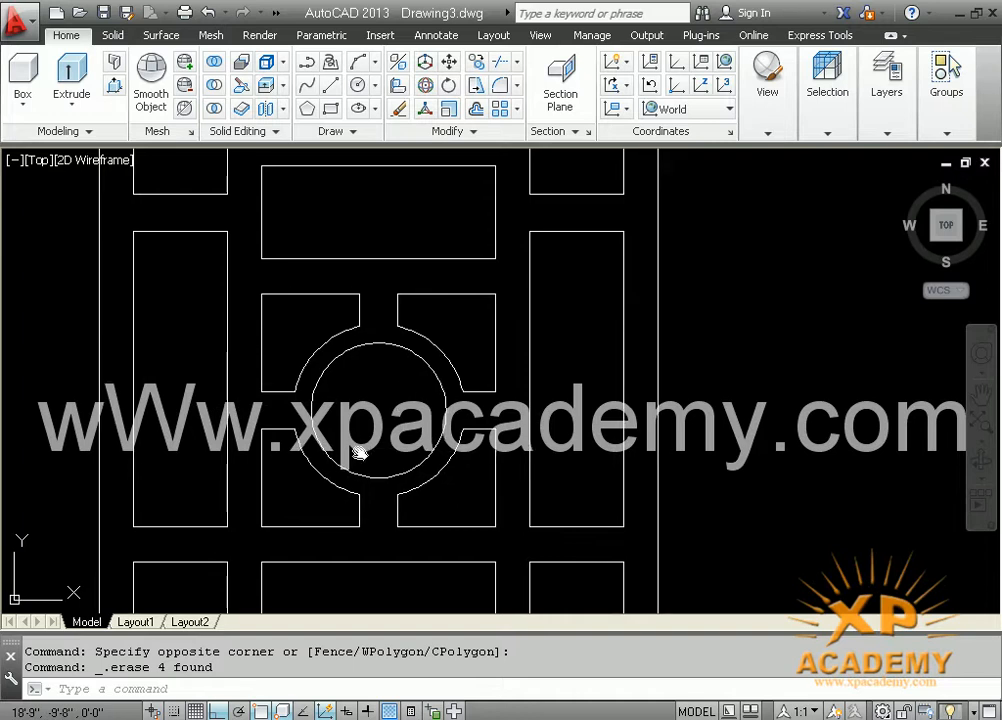
Draw two diagonal lines connecting the opposite corners of the square panel.
middle_drag(356, 447, 369, 479)
key(Return)
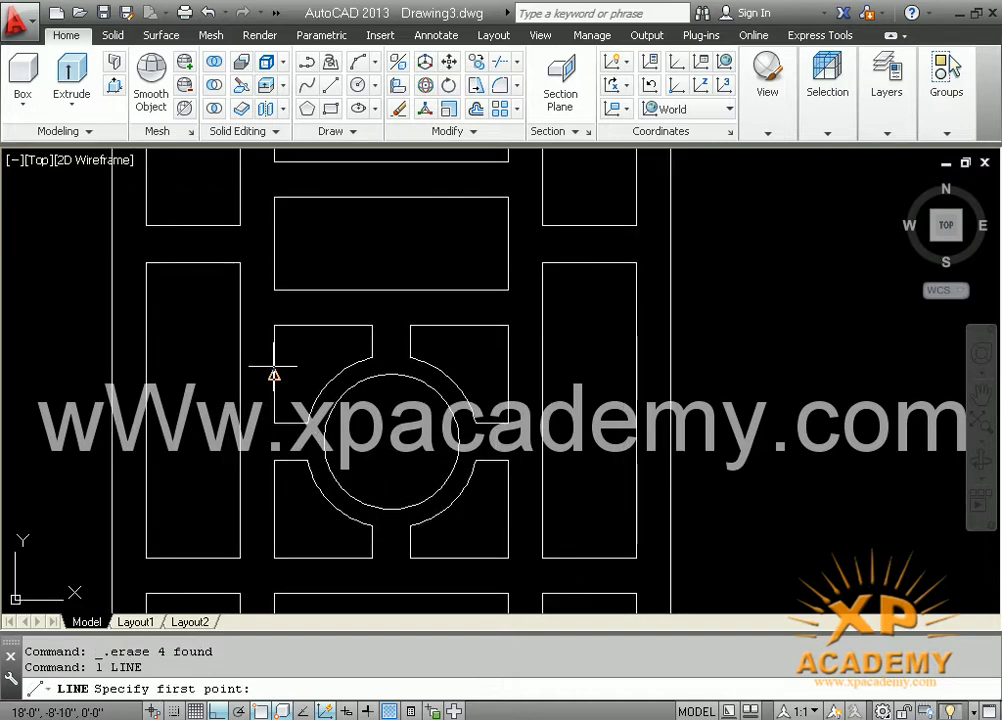
click(274, 325)
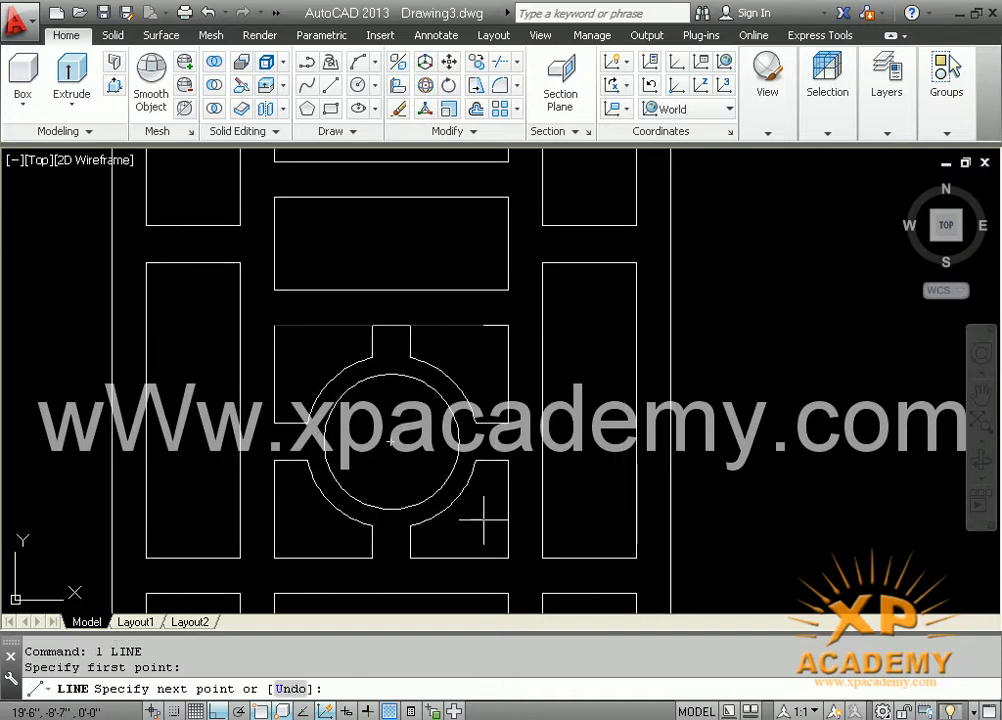
click(508, 557)
key(Return)
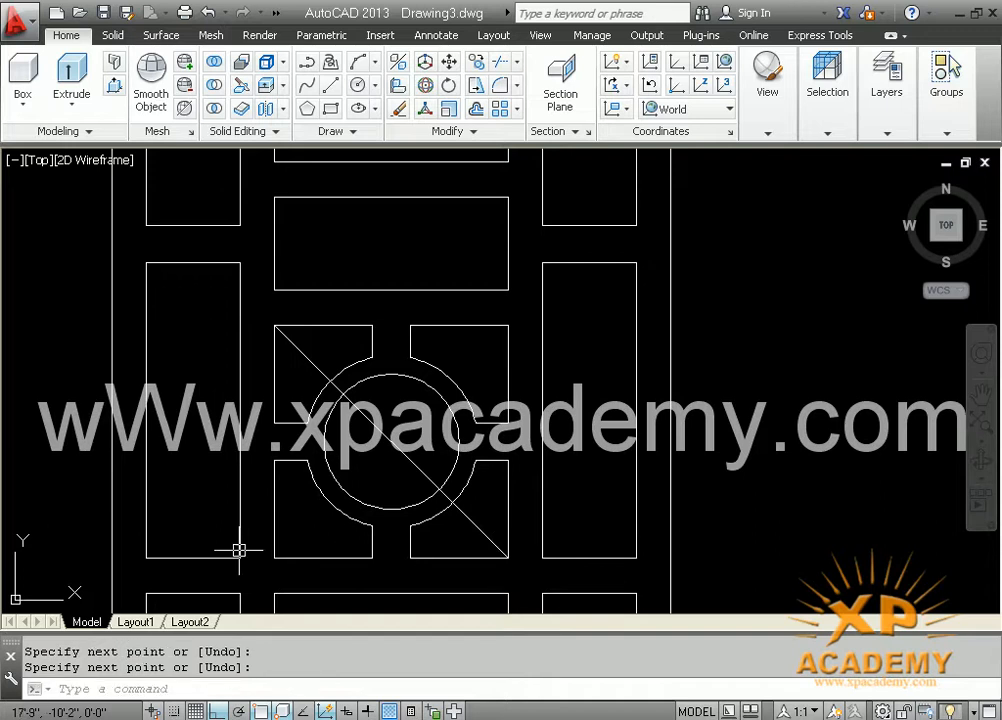
key(Return)
click(276, 557)
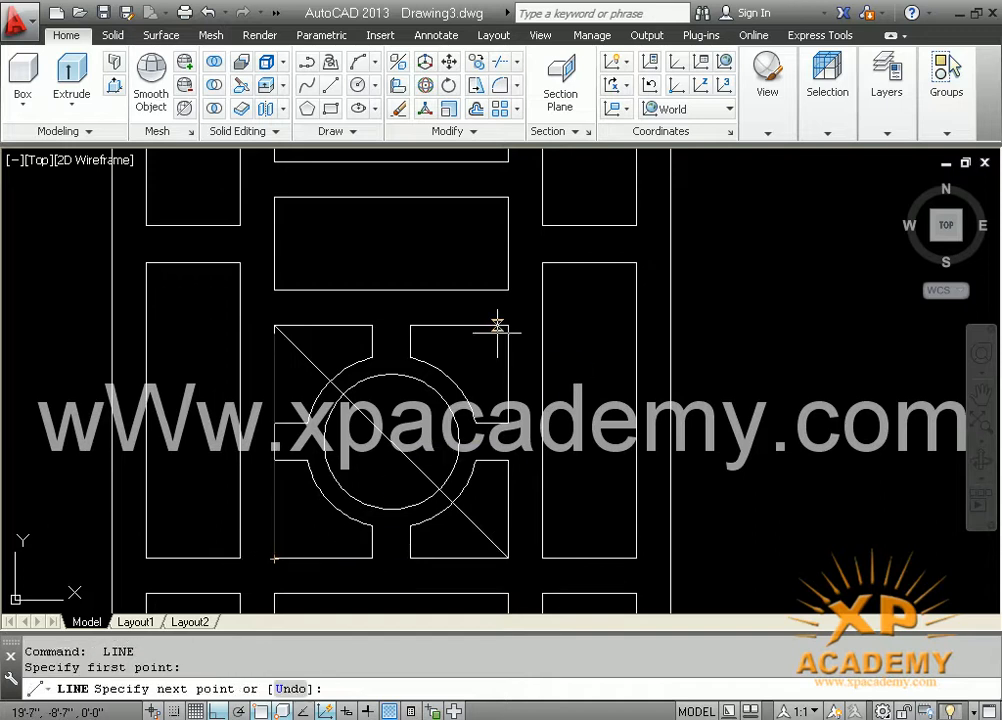
click(508, 326)
key(Return)
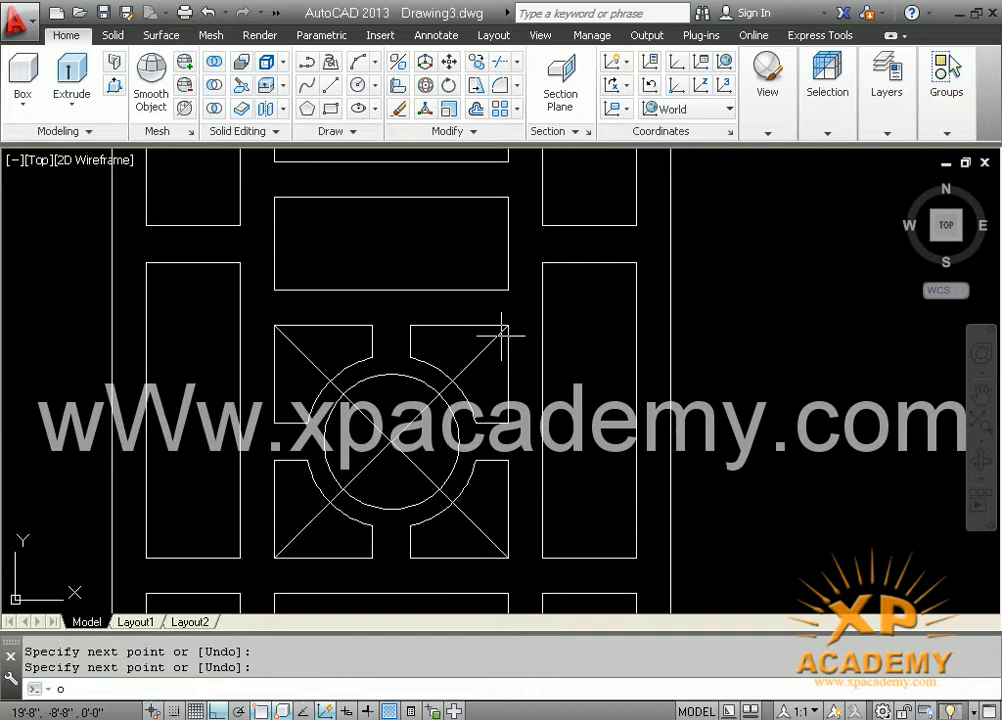
Offset both diagonals of the square panel by 1 inch to each side.
text(o)
key(Return)
text(1)
key(Return)
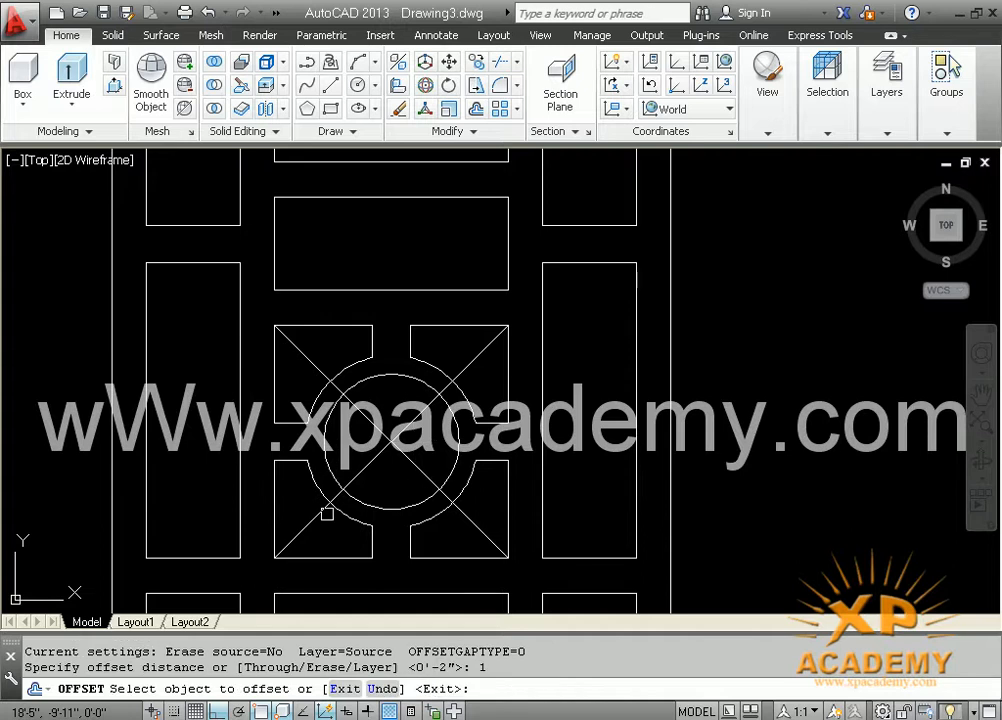
scroll(324, 514, up, 3)
click(302, 530)
click(286, 487)
click(318, 525)
click(477, 483)
click(376, 341)
click(393, 327)
click(380, 345)
click(449, 440)
key(Escape)
Erase the two original diagonals, keeping their offset copies.
scroll(449, 440, up, 6)
click(446, 336)
click(378, 323)
key(Delete)
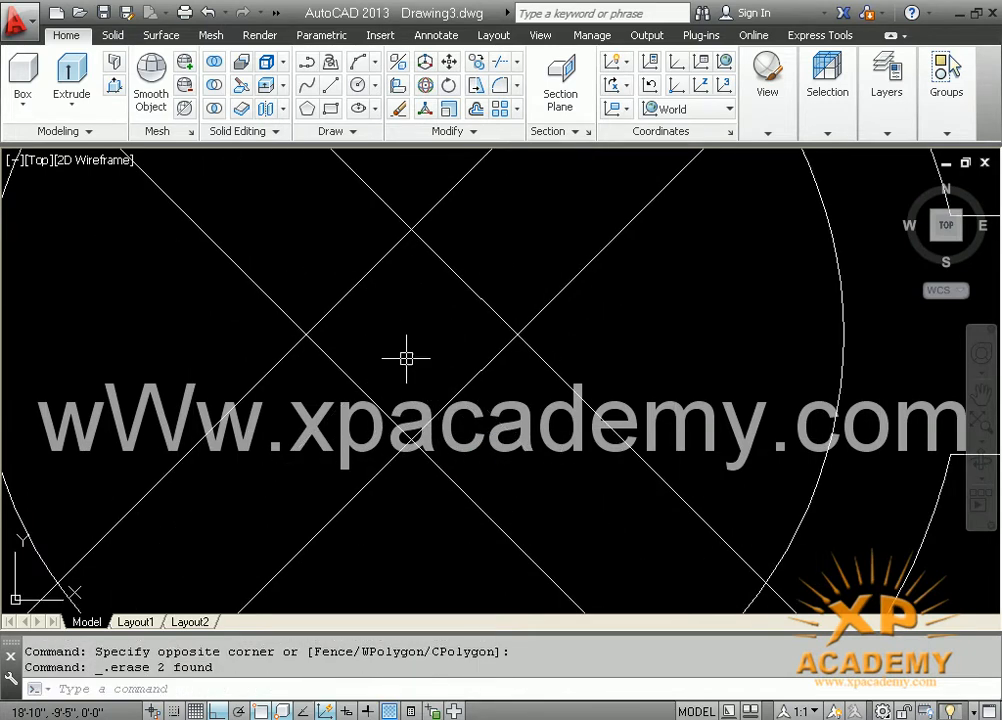
Trim the diagonal bands at the upper-left corner piece, across the ring and at their central crossing to open the bars.
scroll(405, 353, down, 5)
mouse_move(492, 430)
middle_down()
mouse_move(452, 424)
mouse_move(441, 437)
middle_up()
scroll(441, 437, down, 2)
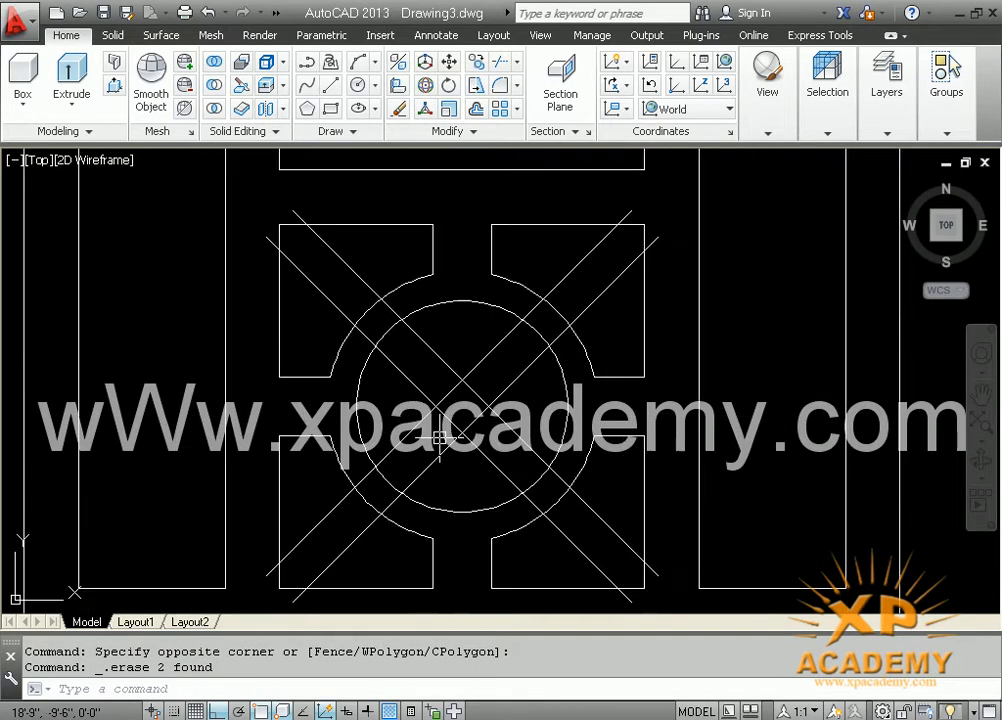
text(tr)
key(Return)
key(Return)
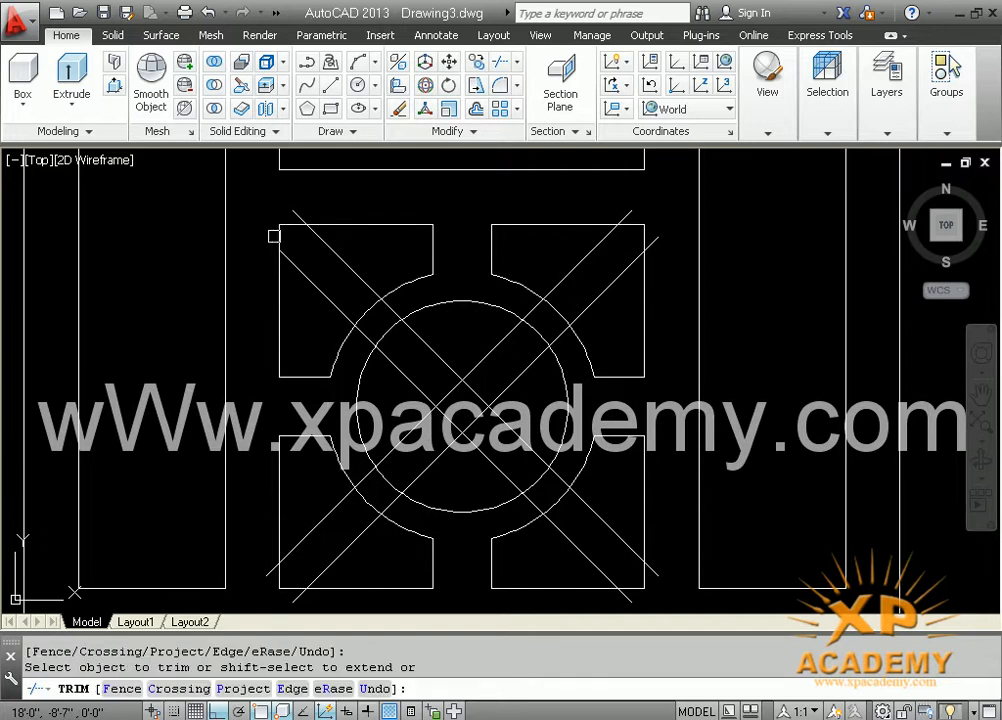
click(291, 217)
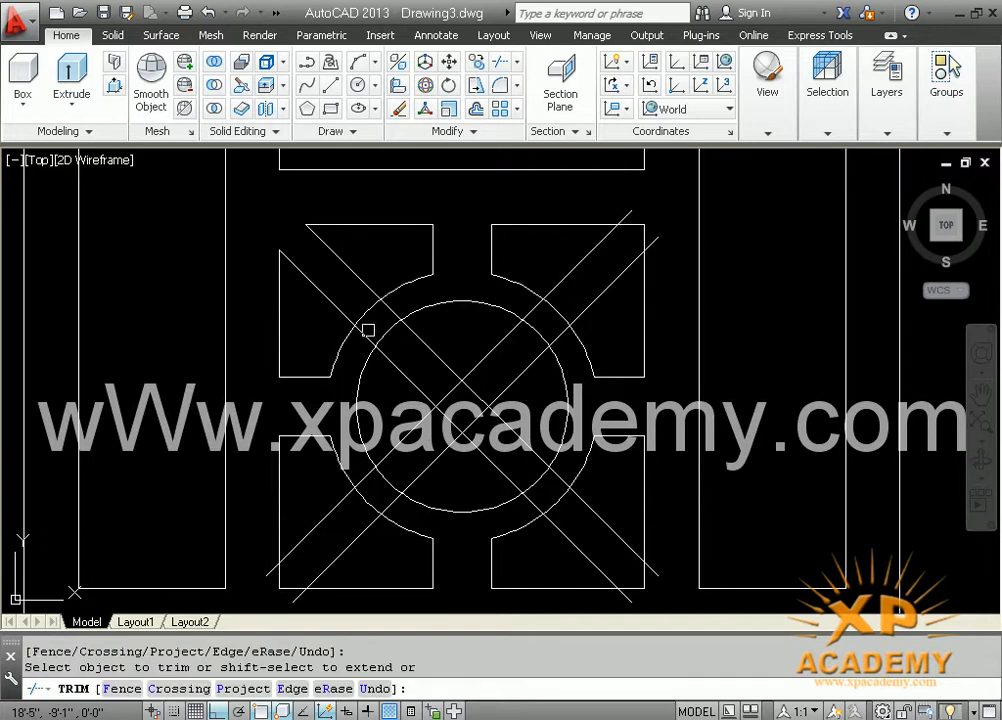
click(363, 334)
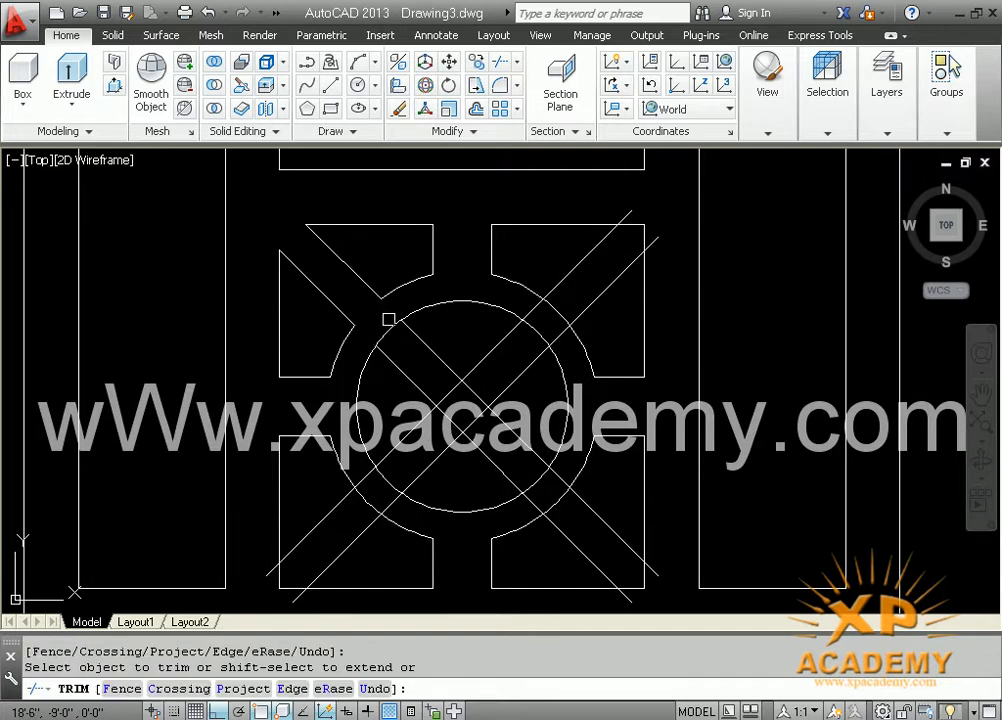
click(441, 396)
click(453, 412)
click(450, 420)
click(474, 398)
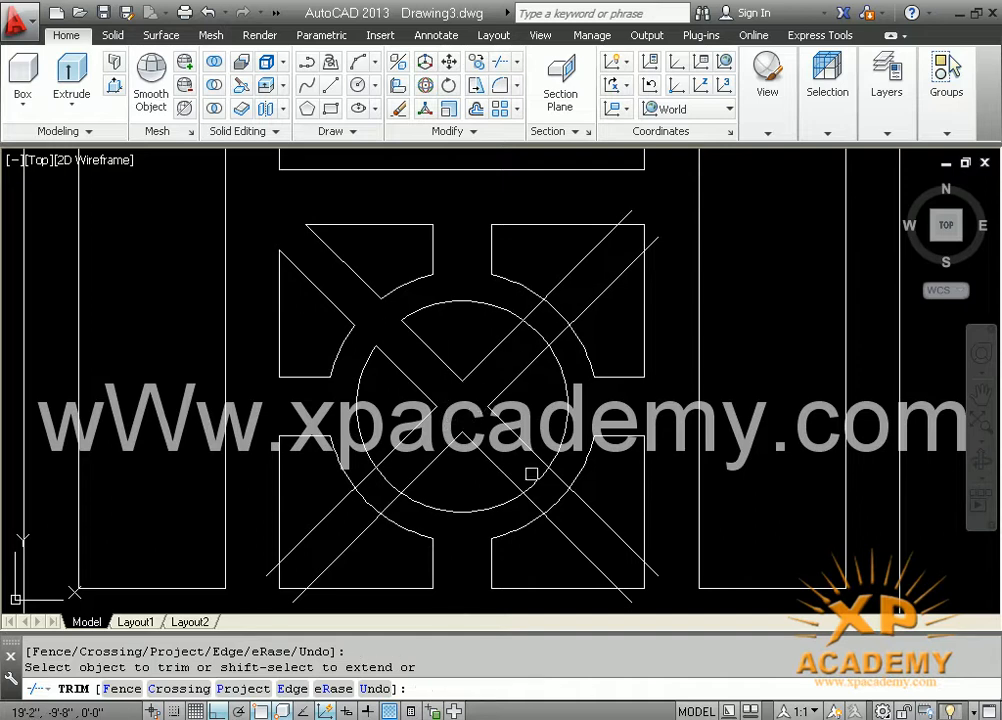
Undo the diagonal trimming and erase the four diagonal band lines from the square panel.
key(Escape)
key(ctrl+z)
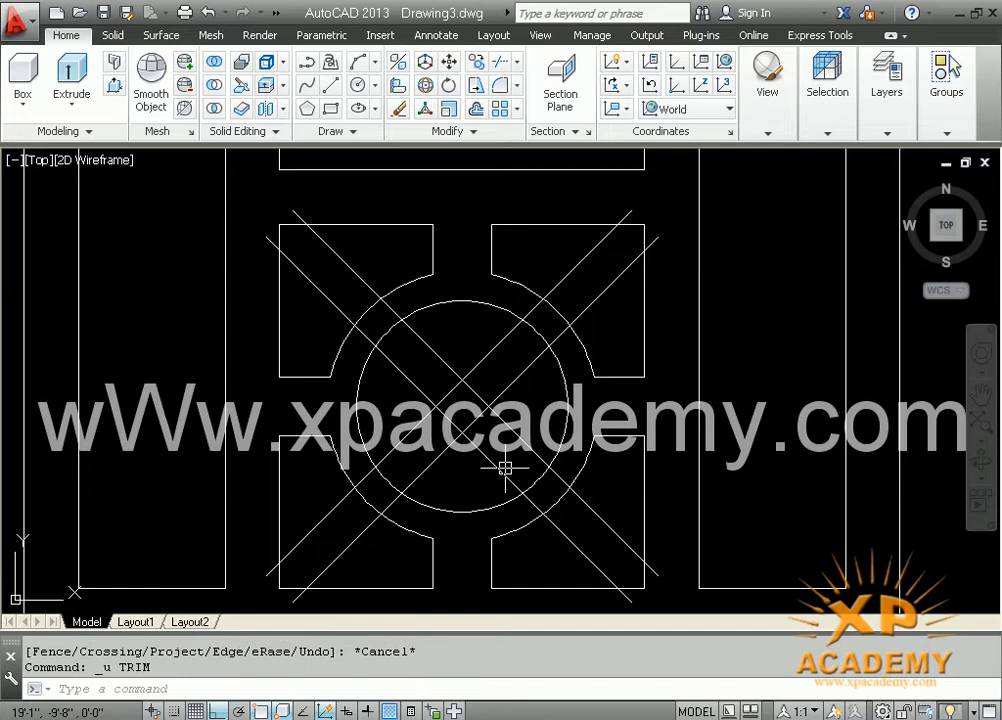
key(ctrl+z)
click(507, 410)
click(333, 374)
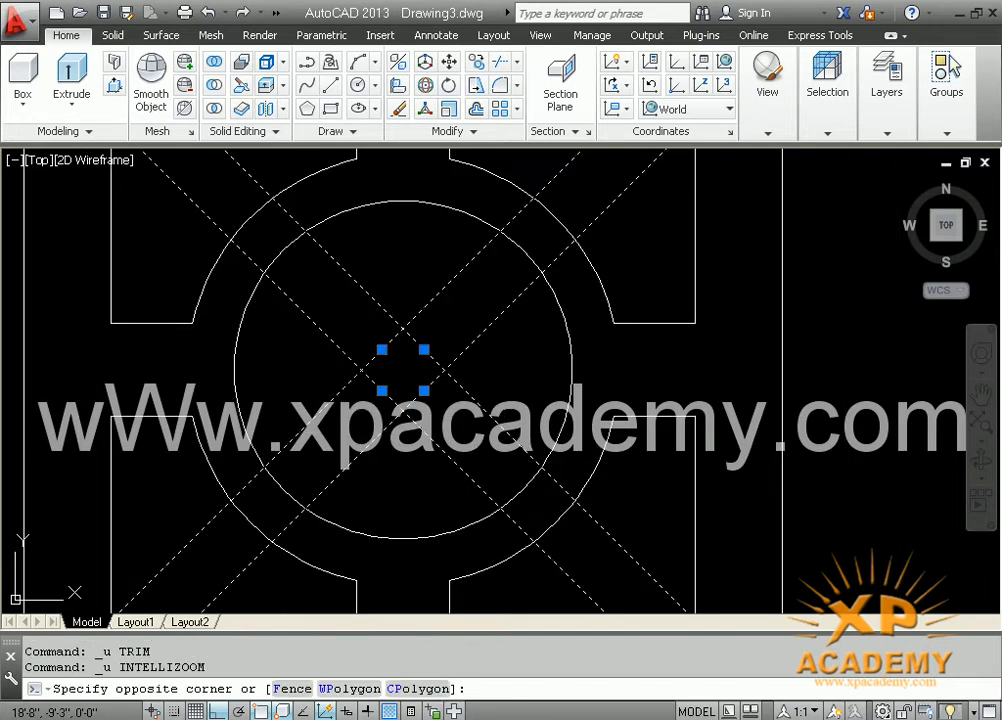
key(Delete)
scroll(351, 336, down, 8)
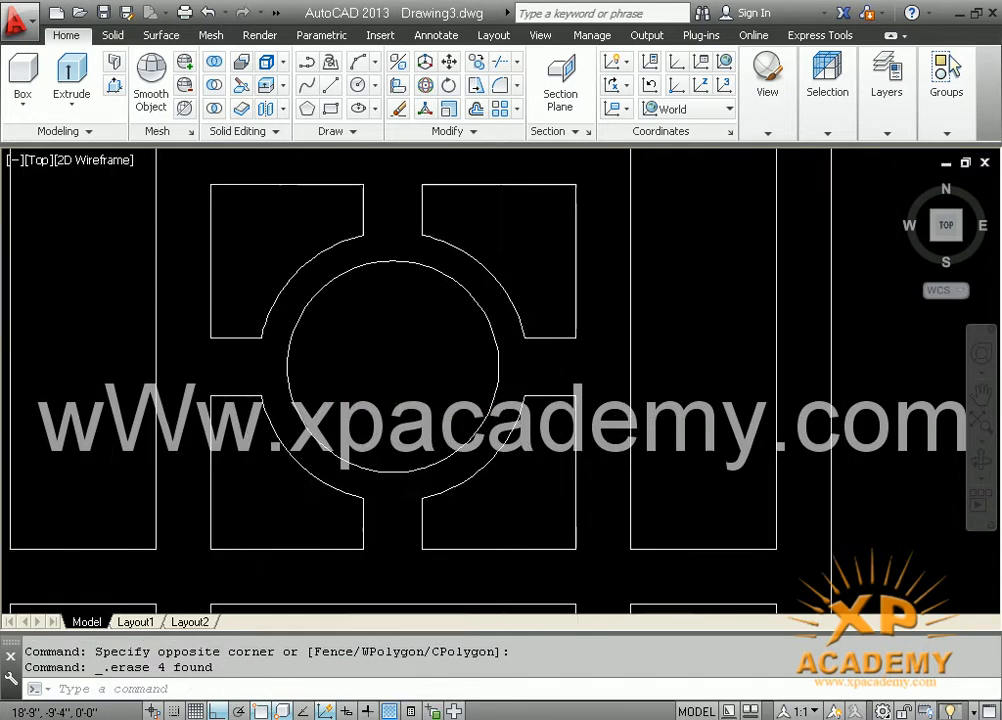
middle_drag(369, 391, 375, 467)
key(ctrl+s)
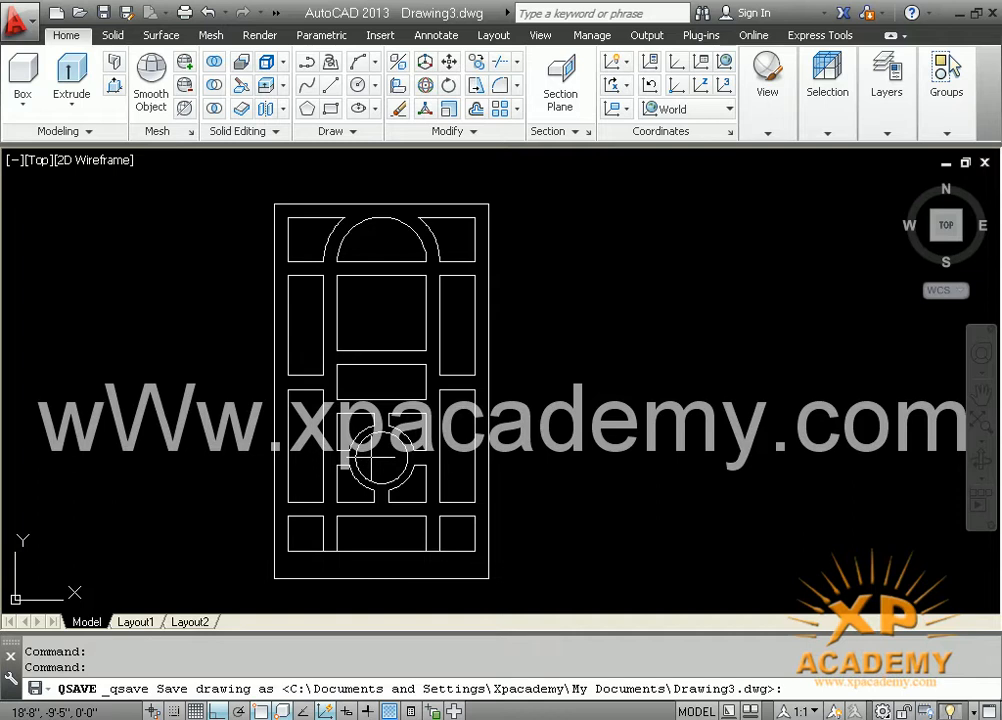
scroll(369, 260, up, 3)
middle_drag(369, 260, 372, 398)
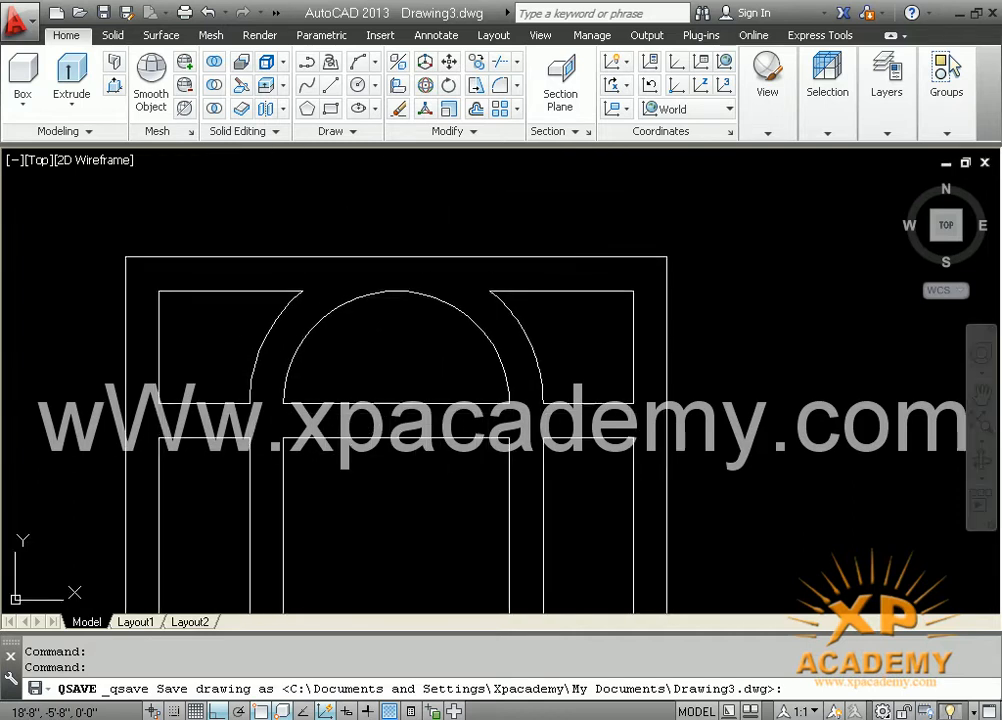
key(Escape)
click(376, 432)
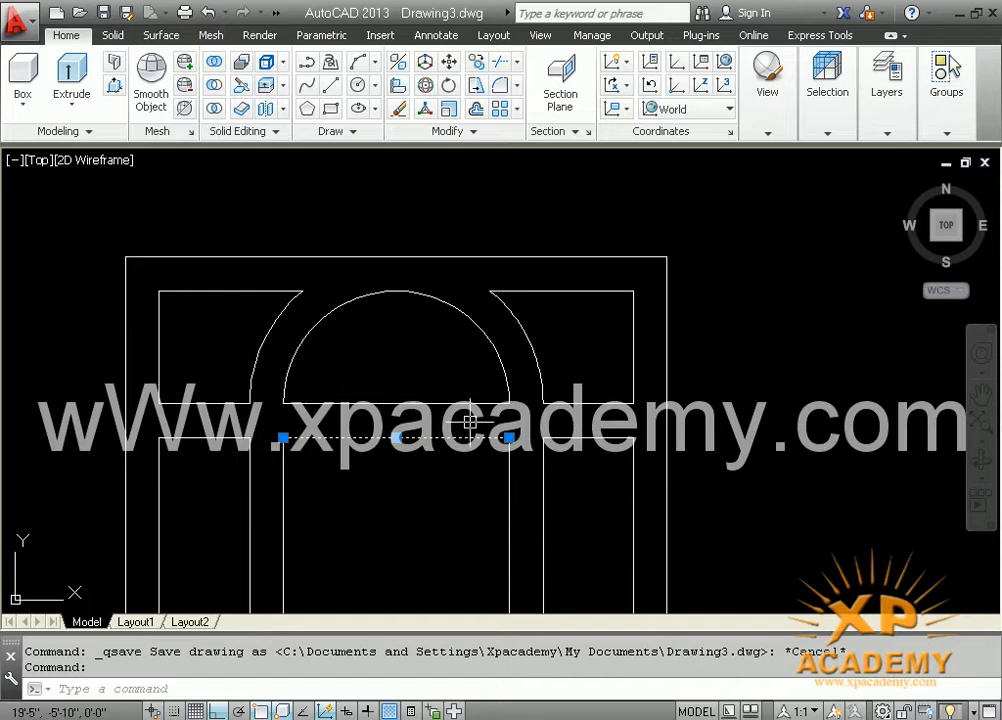
scroll(470, 418, down, 2)
mouse_move(456, 421)
middle_down()
mouse_move(497, 407)
mouse_move(484, 278)
middle_up()
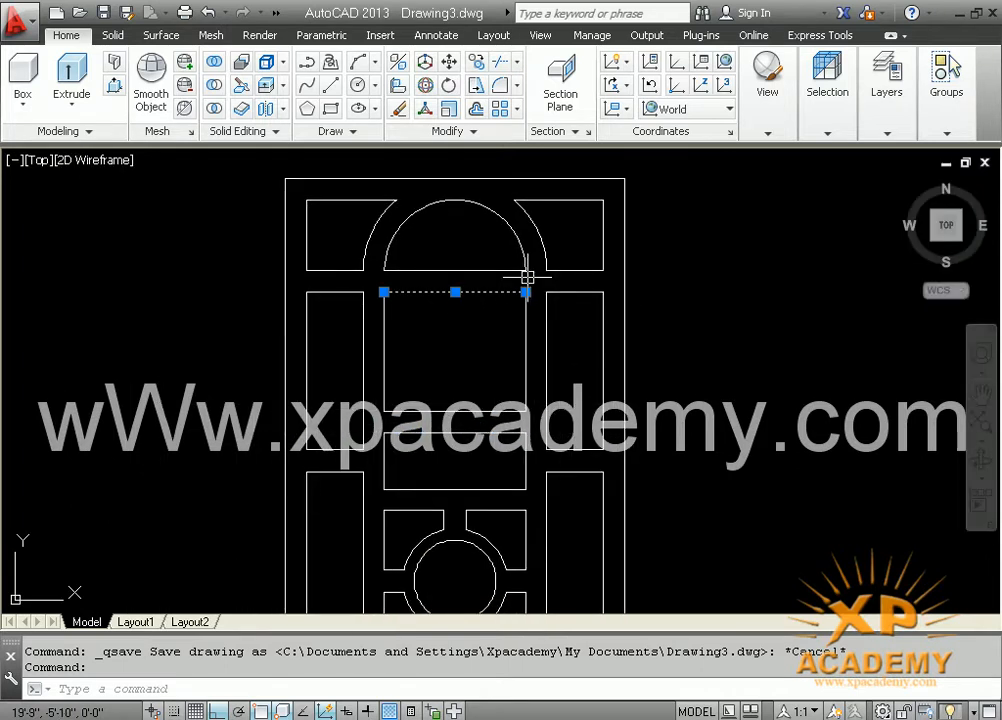
scroll(450, 326, up, 2)
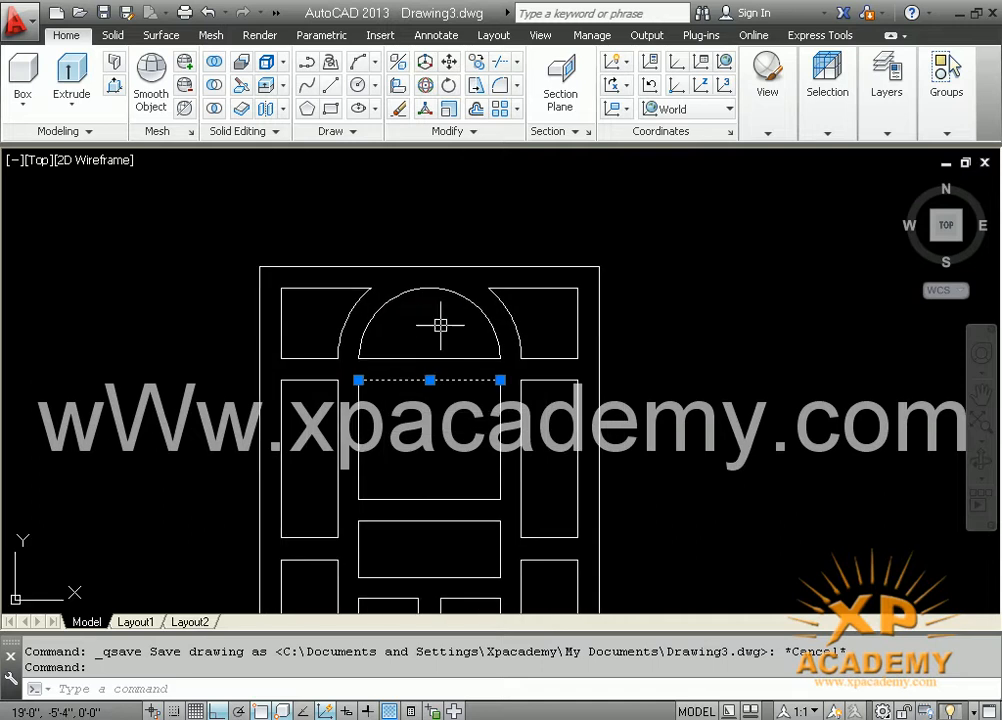
key(Escape)
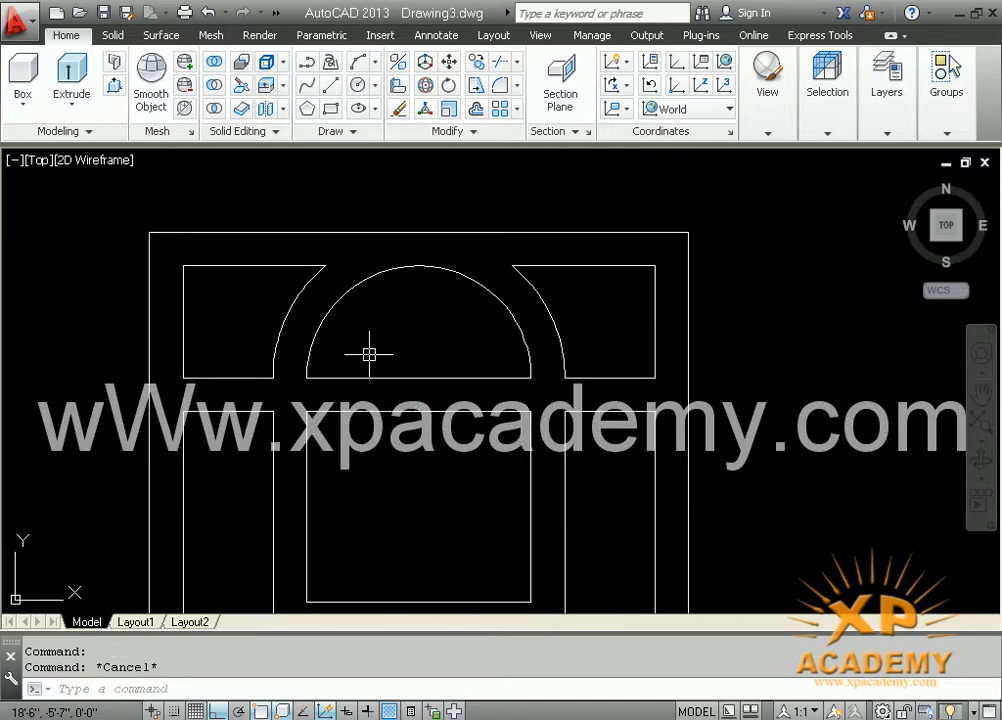
Shorten the base line of the inner arch by stretching its left endpoint to the line's midpoint.
click(425, 377)
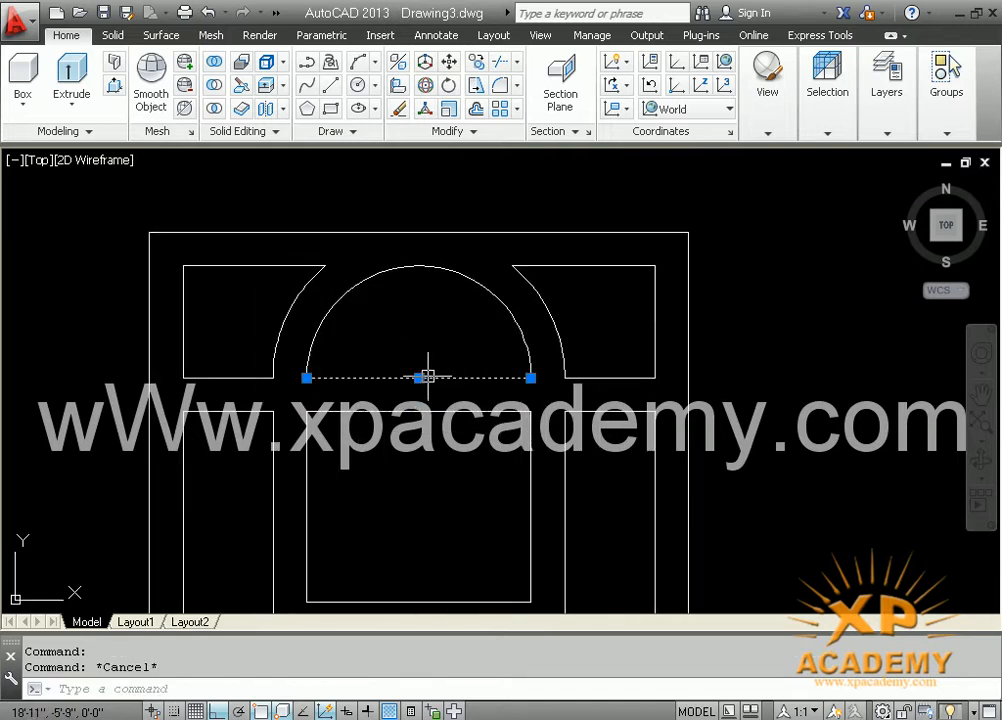
click(306, 377)
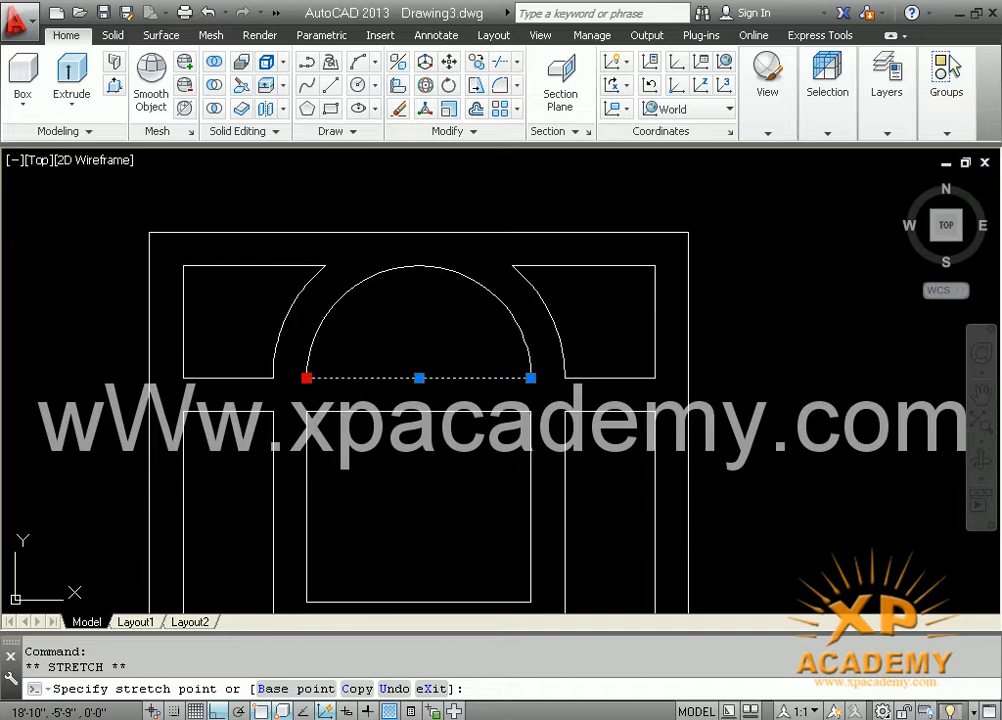
key(Escape)
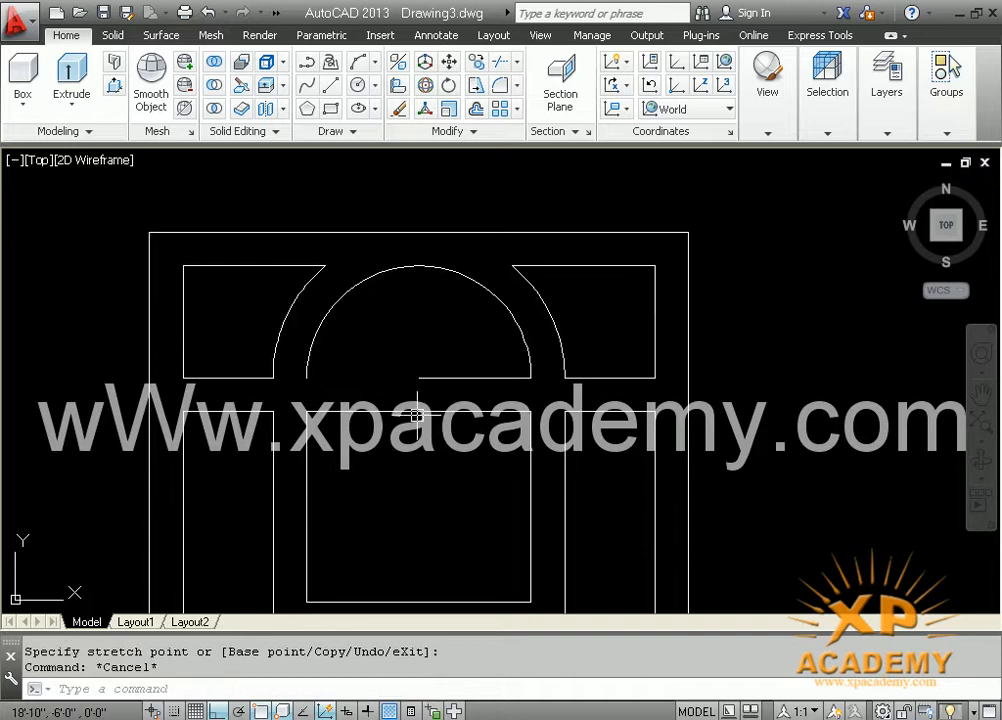
Create a polar array of the shortened base line, centred on its inner endpoint at the arch's centre.
text(ar)
key(Return)
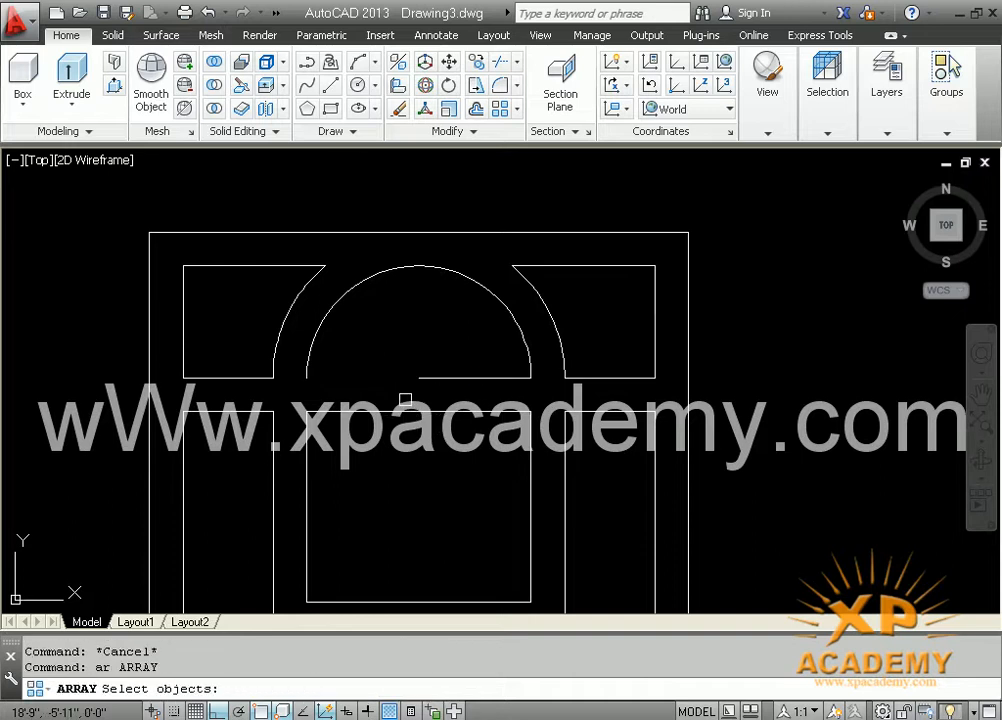
click(453, 379)
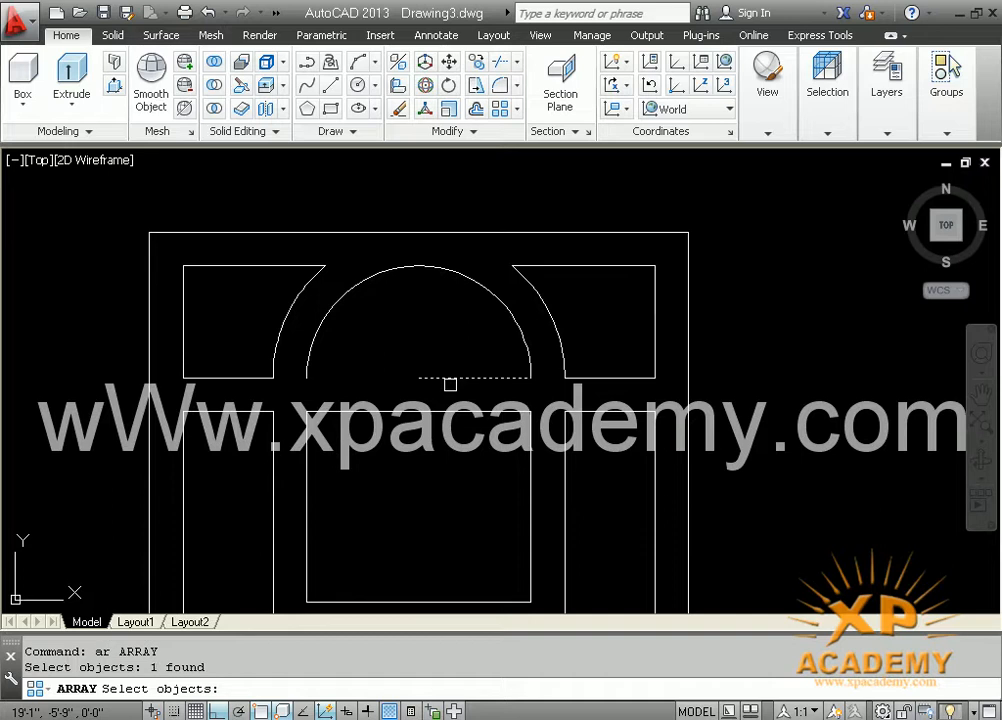
key(Return)
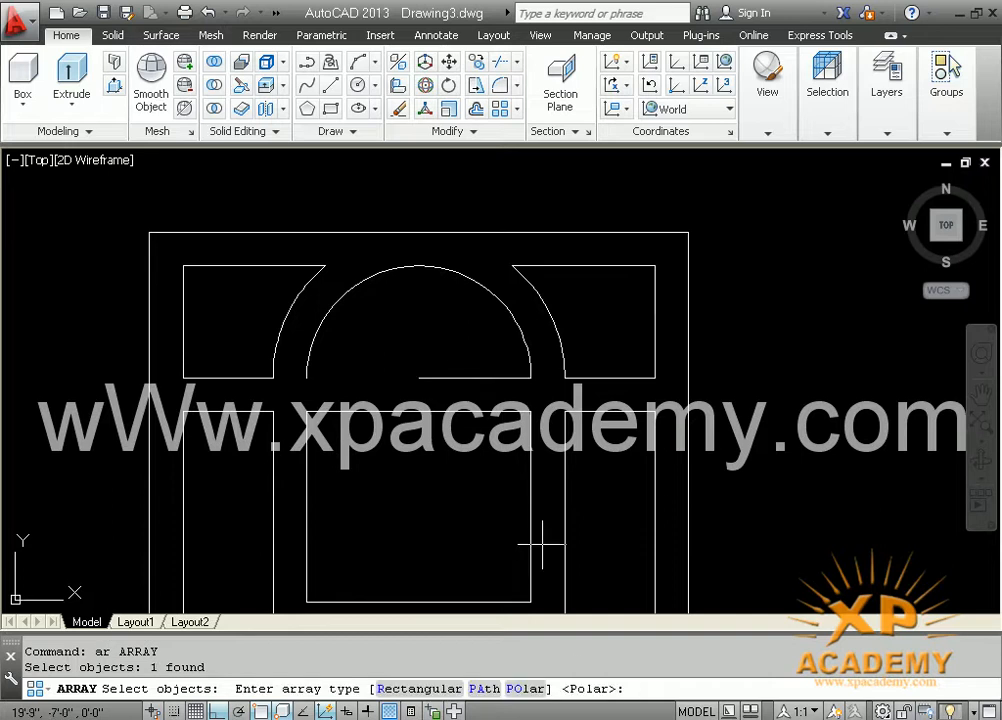
click(526, 689)
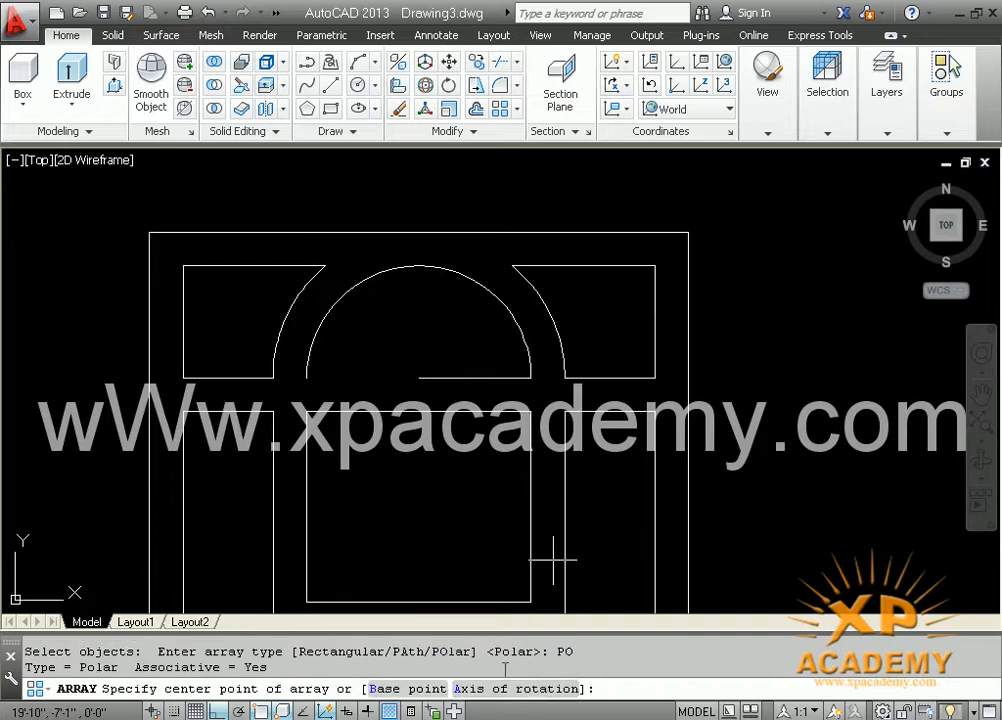
click(419, 378)
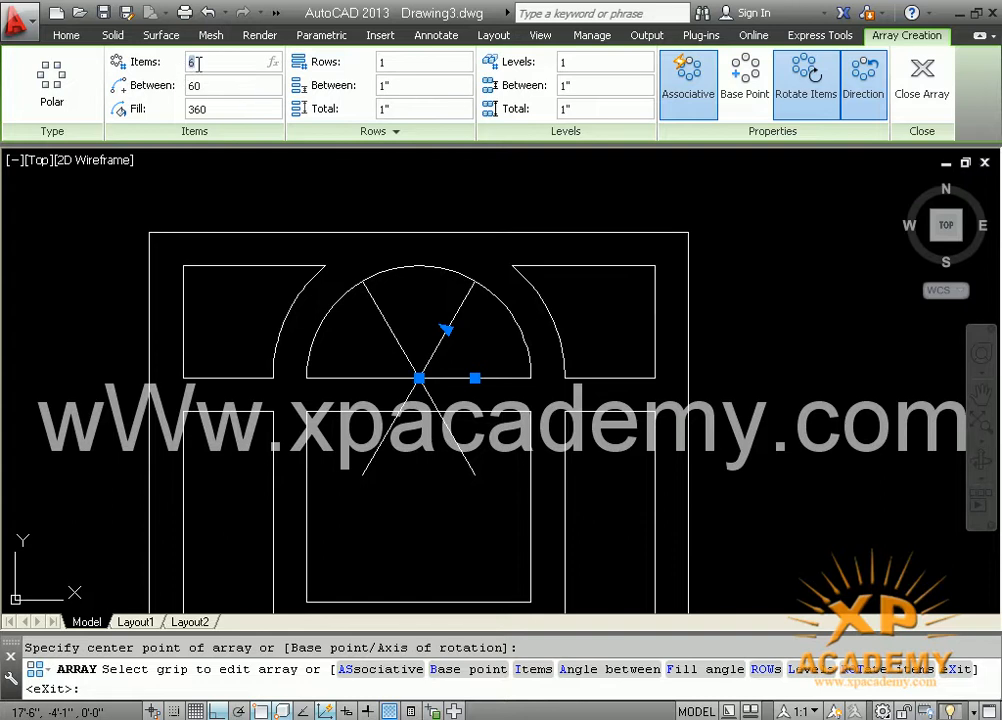
Set the polar array to 5 items over a 180-degree fill angle and finish it.
click(198, 62)
text(5)
key(Return)
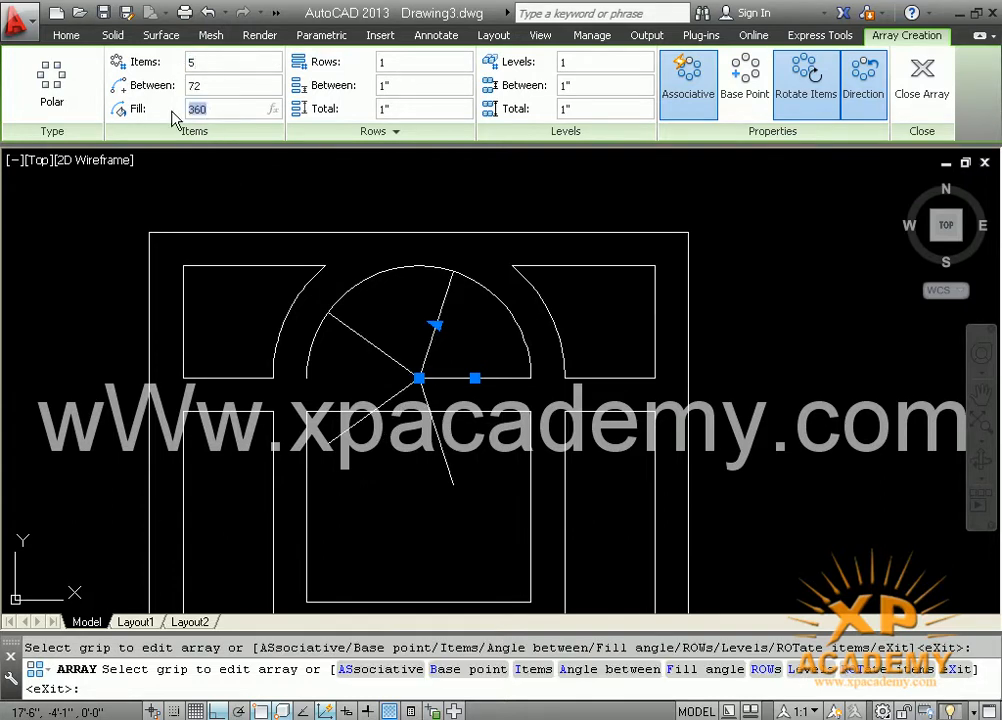
text(180)
key(Return)
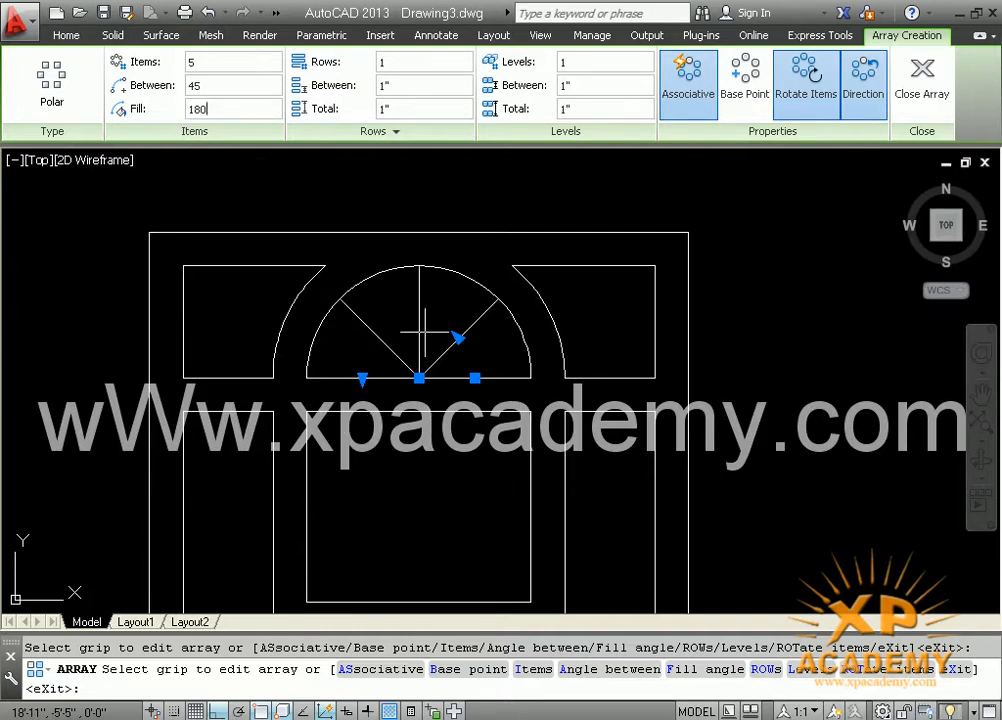
click(919, 112)
Explode the polar array of spokes in the arch into separate lines.
click(458, 338)
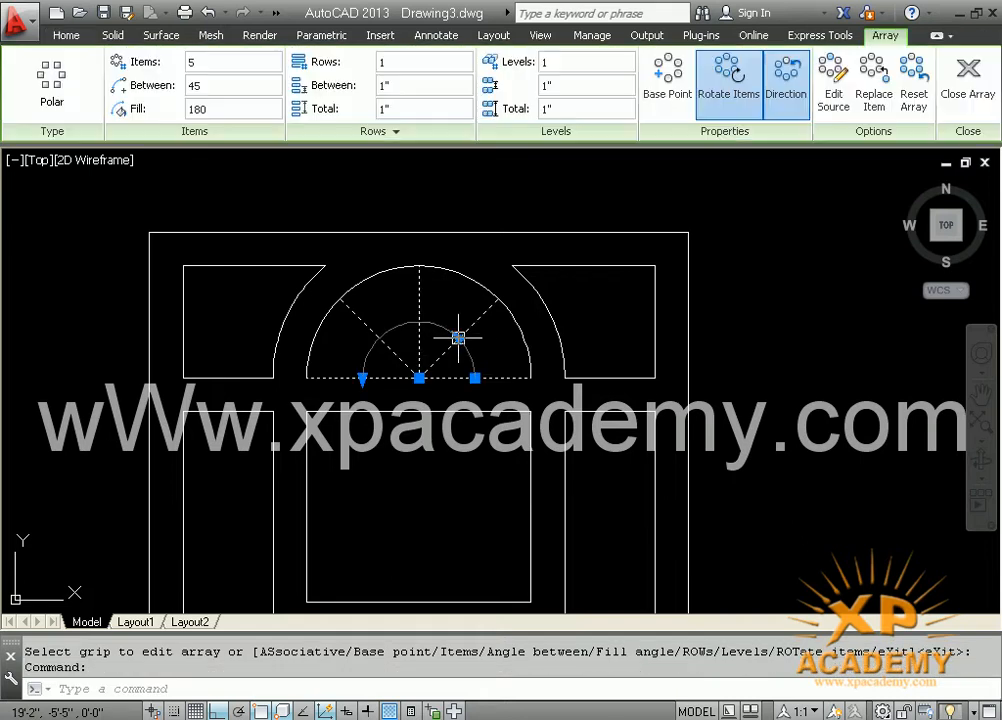
text(x)
key(Return)
scroll(454, 340, up, 2)
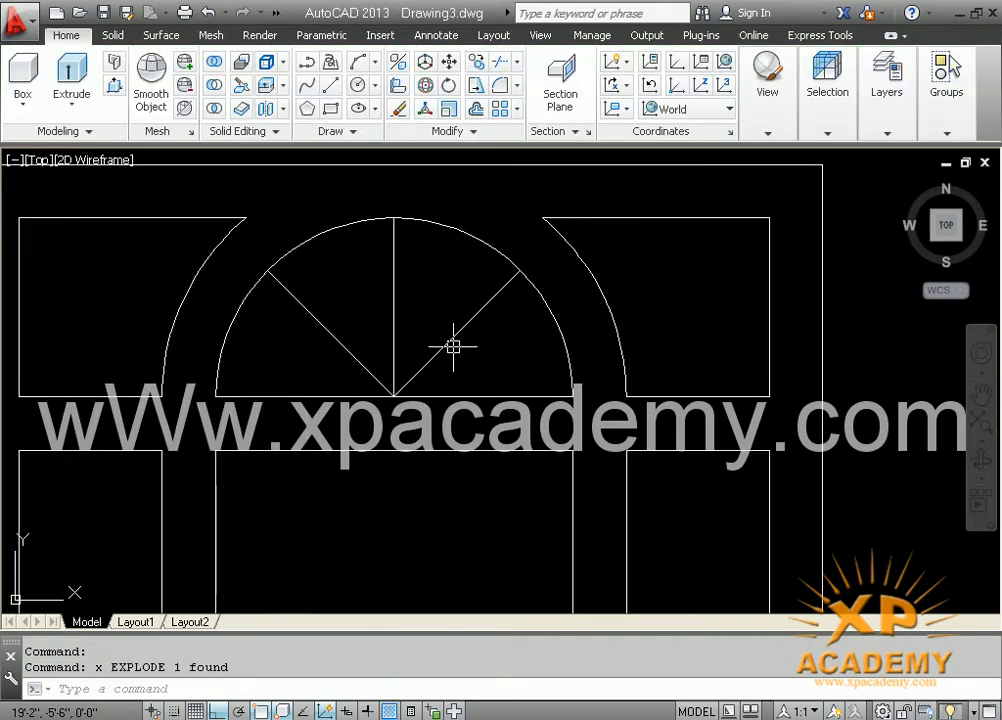
Offset the vertical spoke and both diagonal spokes of the arch by 1 inch to each side.
text(o)
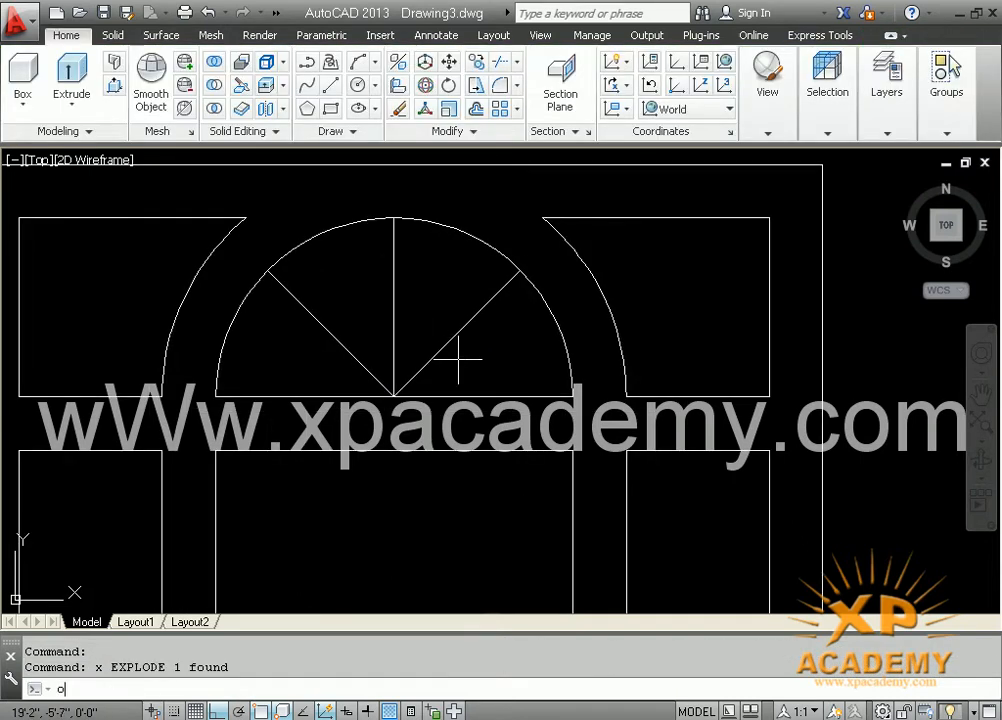
key(Return)
text(1)
key(Return)
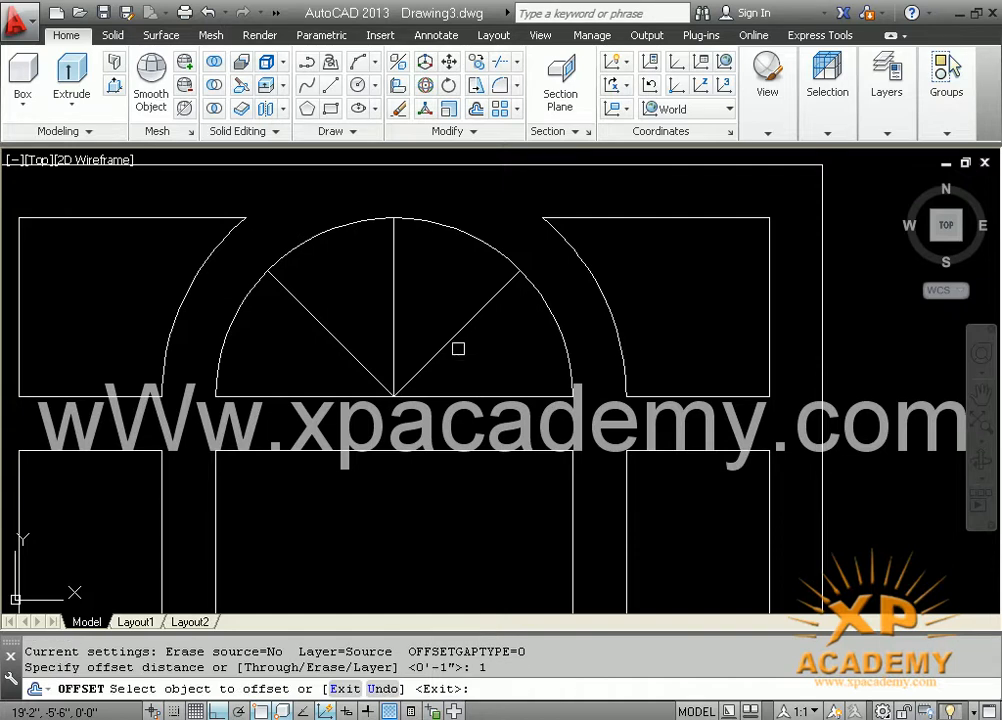
click(458, 348)
click(463, 340)
click(452, 336)
click(418, 300)
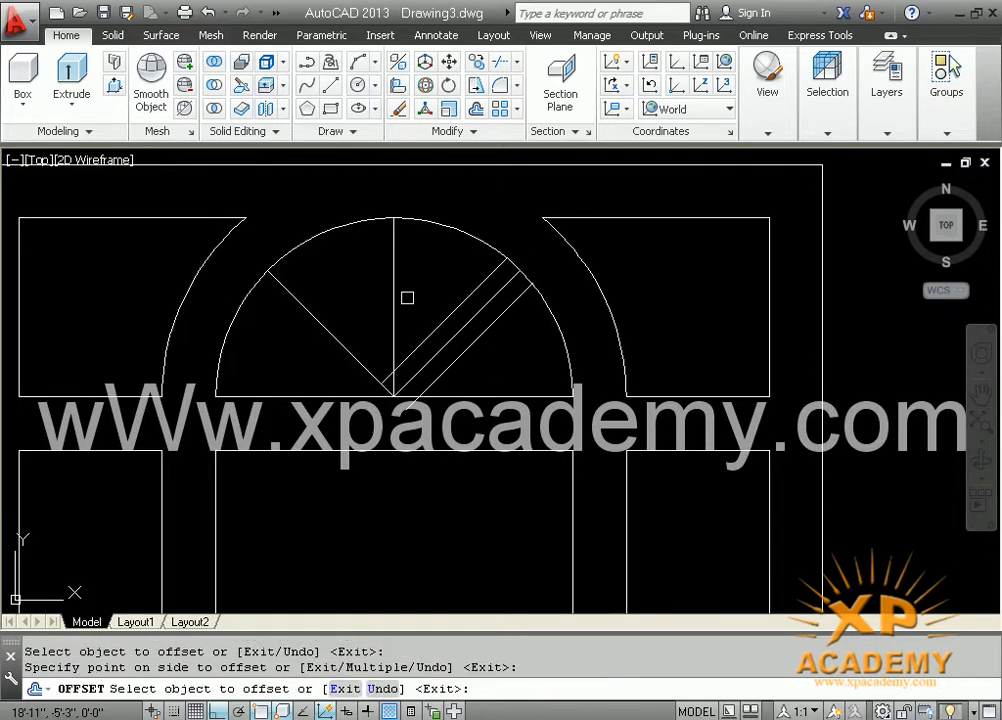
click(418, 303)
click(390, 306)
click(350, 318)
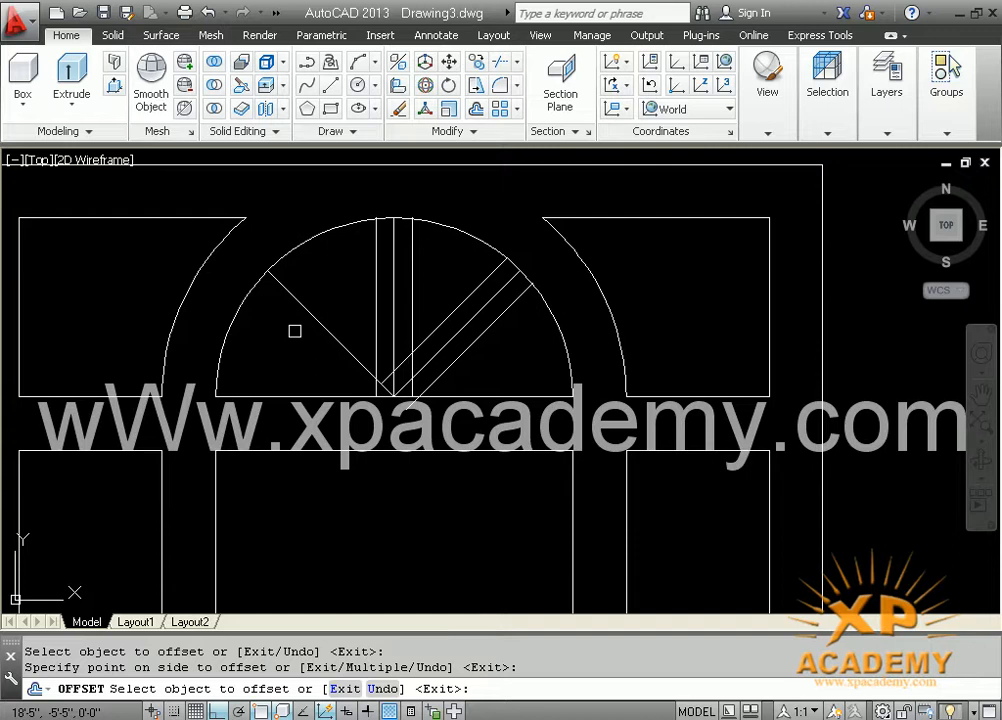
click(305, 312)
click(302, 318)
click(376, 364)
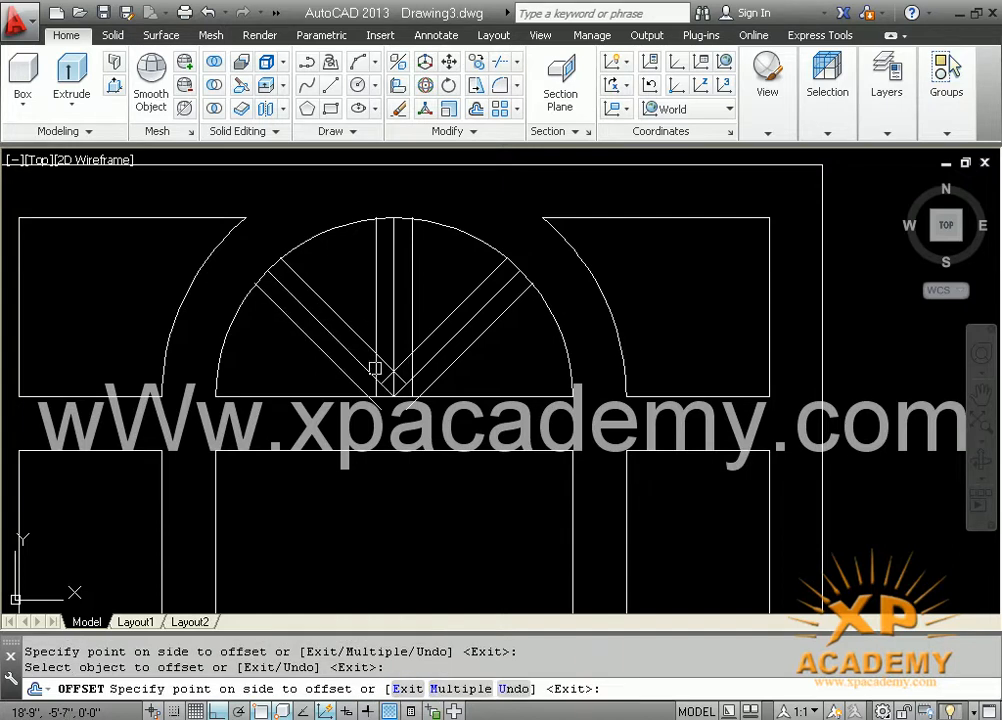
click(403, 418)
key(Escape)
key(Escape)
Draw a hub circle centred on the arch's centre, with its radius reaching the top edge of the central panel below.
text(c)
key(Return)
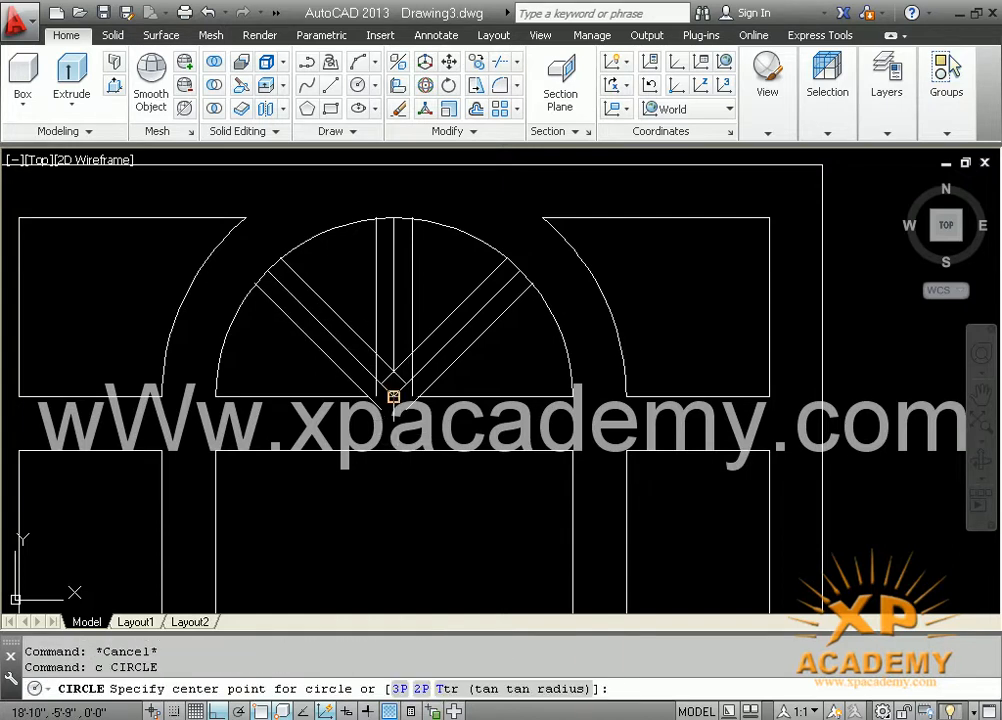
click(393, 397)
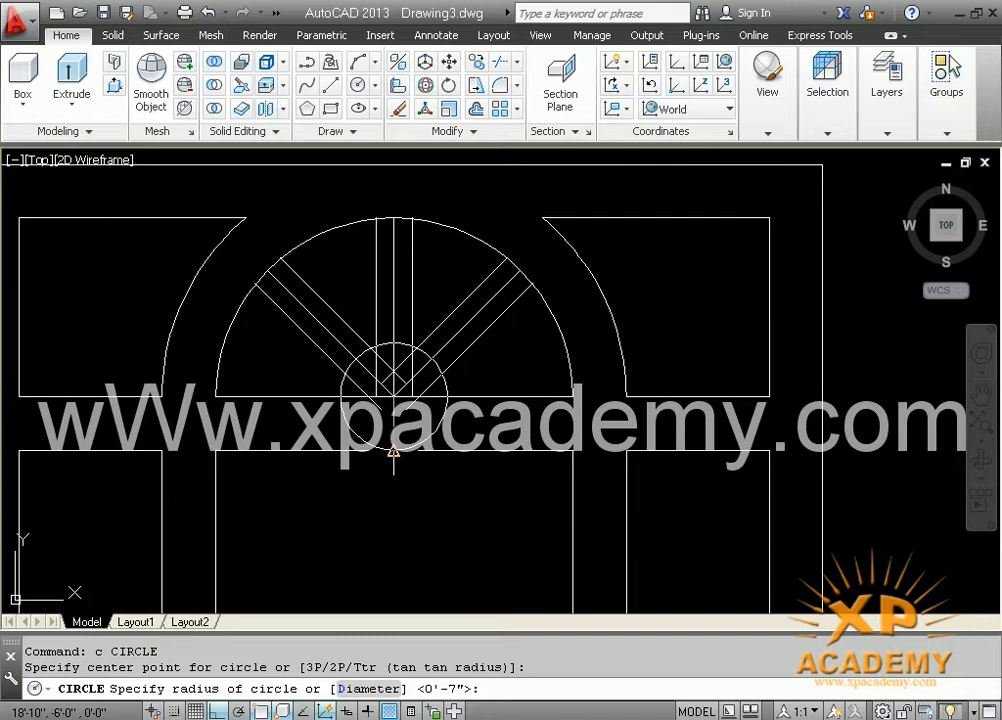
click(393, 452)
Trim the spoke lines and the arch's base line inside the hub circle, along with the circle's lower-left part.
text(t)
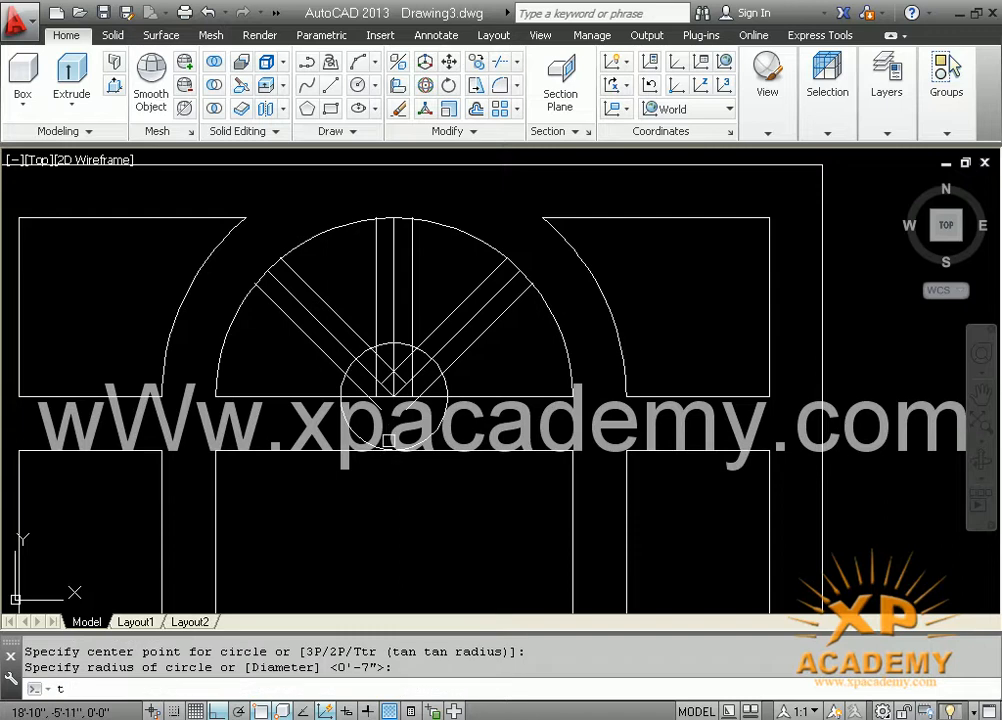
text(r)
key(Return)
key(Return)
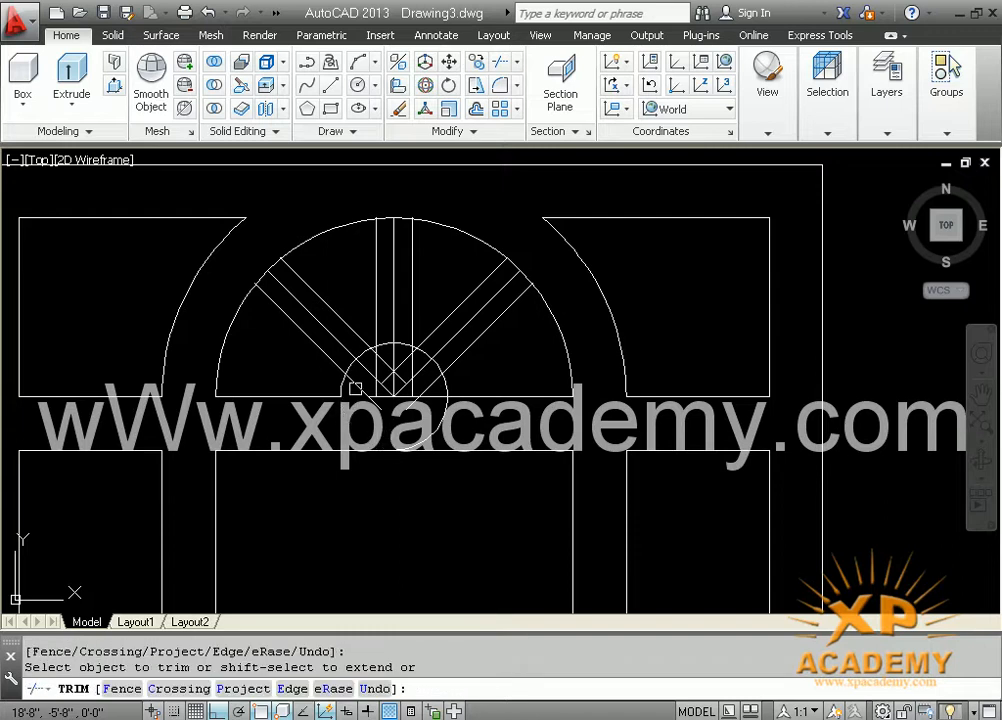
click(364, 379)
click(373, 376)
click(386, 377)
click(401, 377)
click(413, 368)
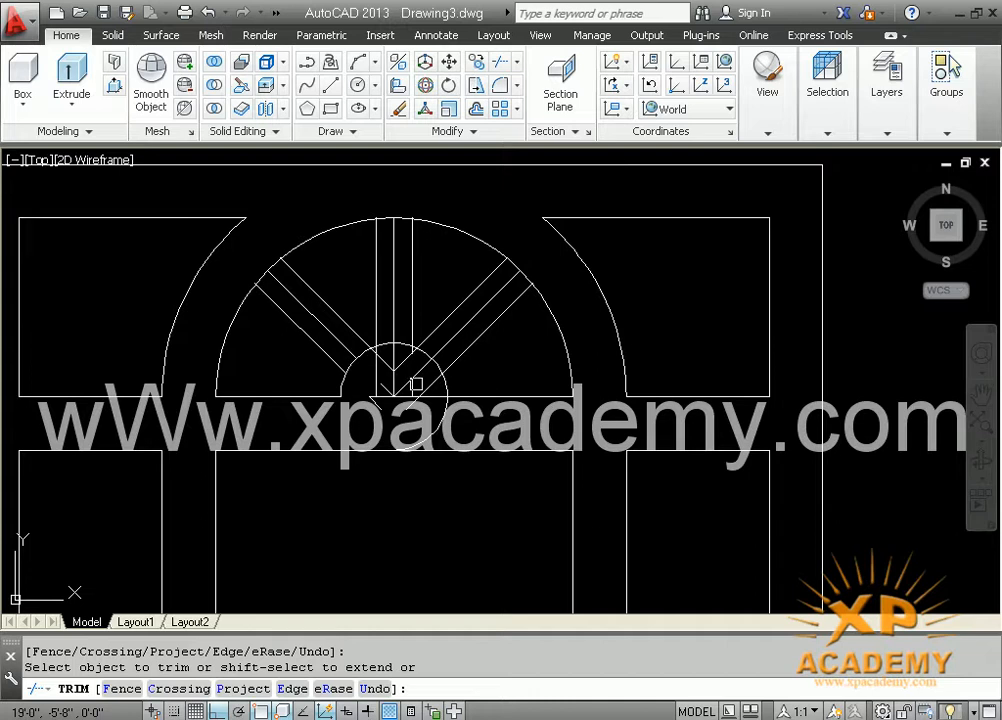
click(418, 411)
click(430, 398)
click(425, 385)
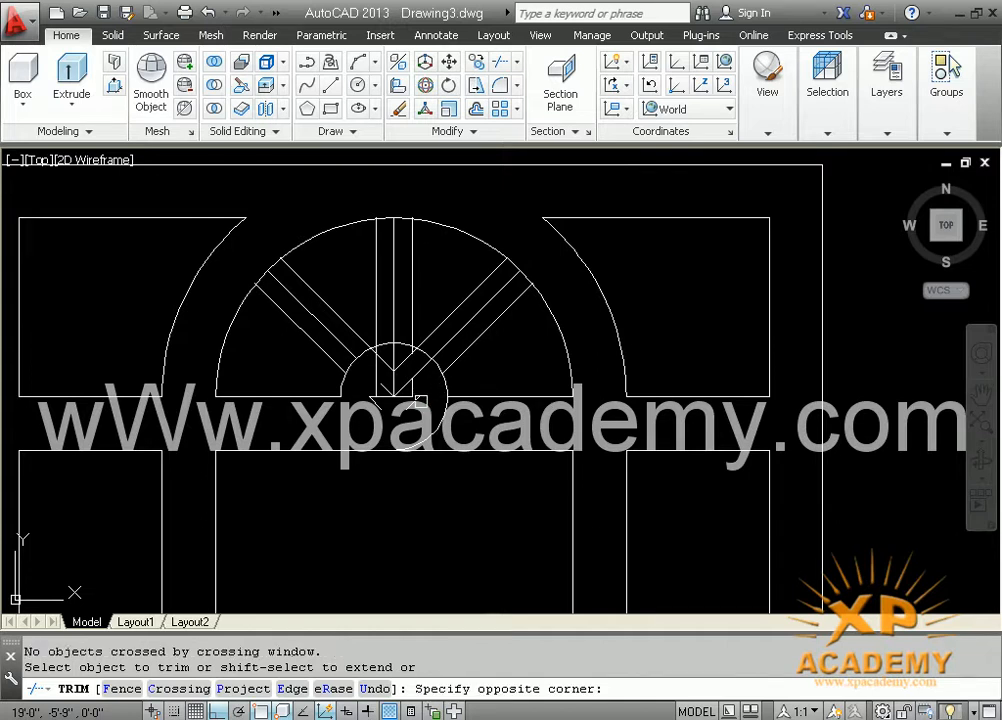
click(418, 402)
scroll(420, 373, up, 2)
click(352, 353)
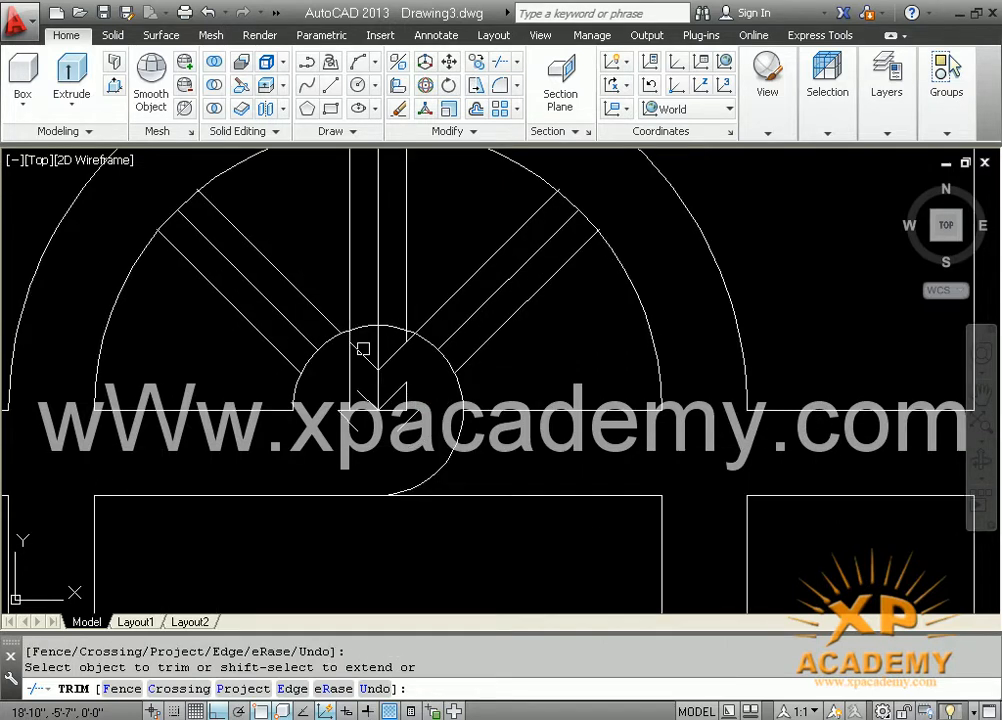
scroll(356, 339, up, 4)
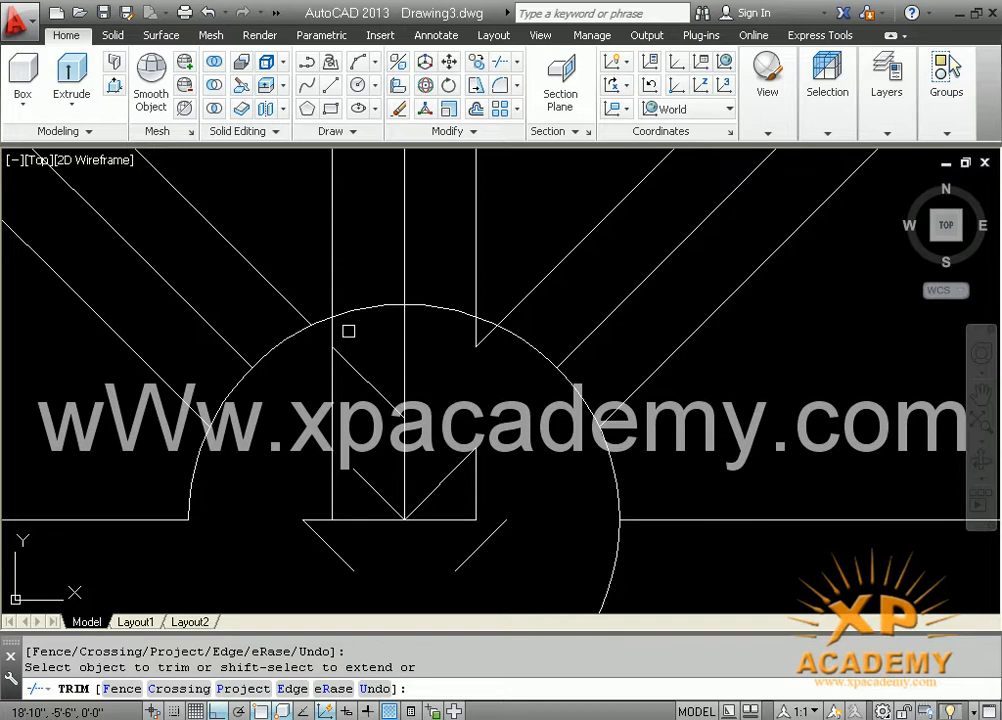
key(Escape)
Erase the vertical spoke's centre line and the leftover line fragments inside the hub circle.
click(443, 362)
click(327, 530)
key(Delete)
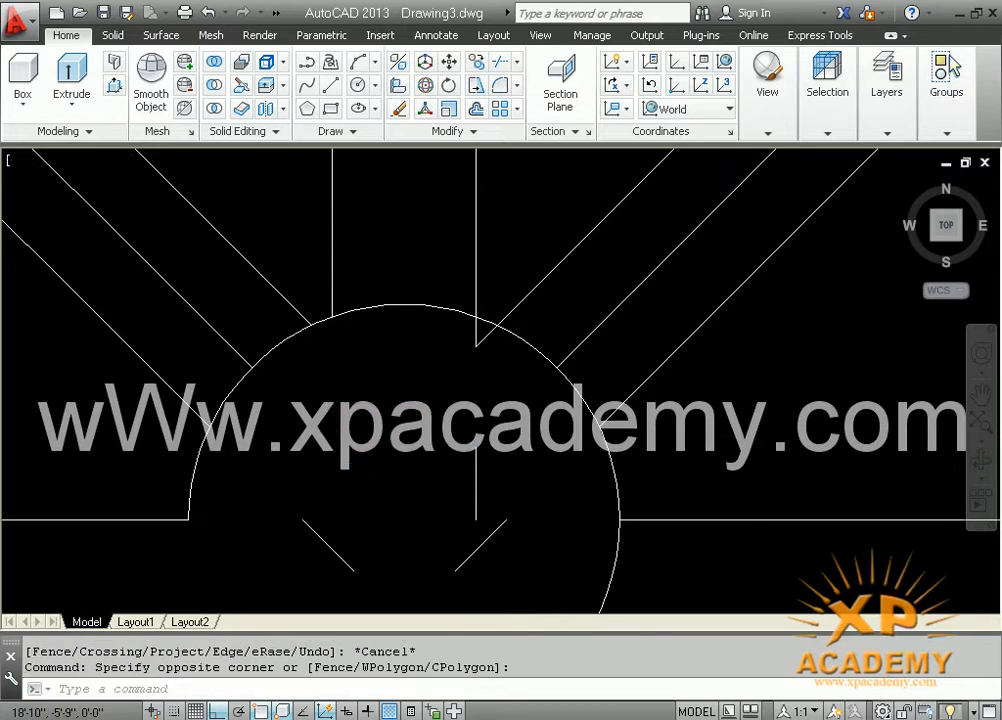
click(521, 483)
click(333, 572)
key(Delete)
key(Delete)
Erase the original centre lines of the two diagonal spokes, keeping their offset edges.
click(257, 327)
click(205, 318)
key(Delete)
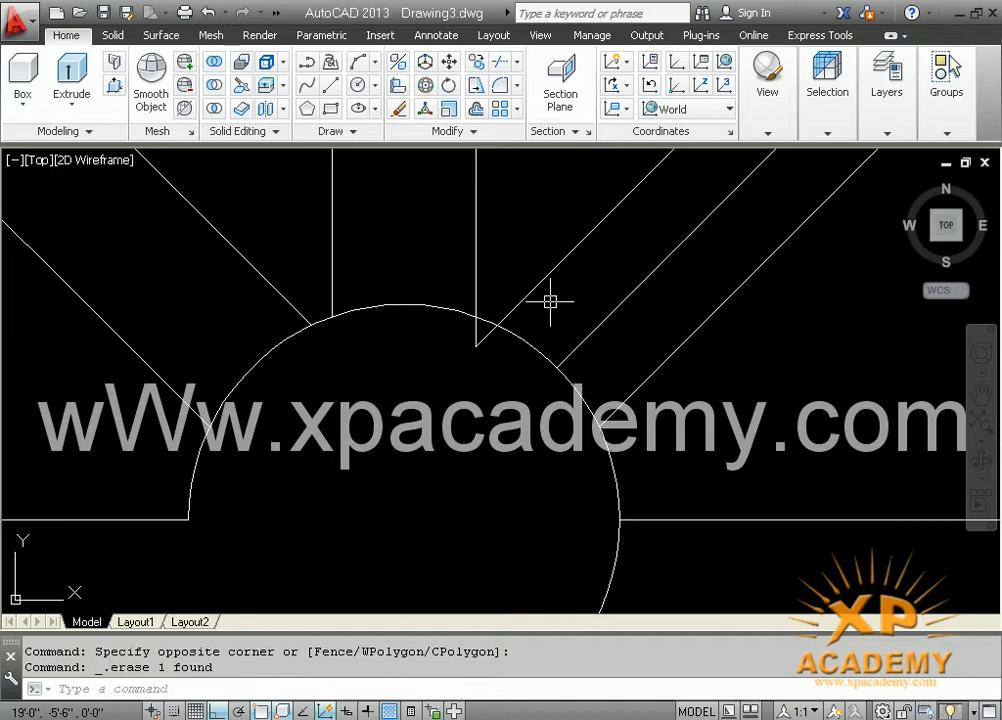
click(644, 313)
click(606, 284)
key(Delete)
Trim the remaining spoke edge ends that project inside the hub circle.
text(tr)
key(Return)
key(Return)
click(486, 334)
click(481, 344)
click(481, 341)
Trim the arch and hub circle segments crossing the spokes, and the rest of the circle below the base line.
scroll(478, 342, down, 5)
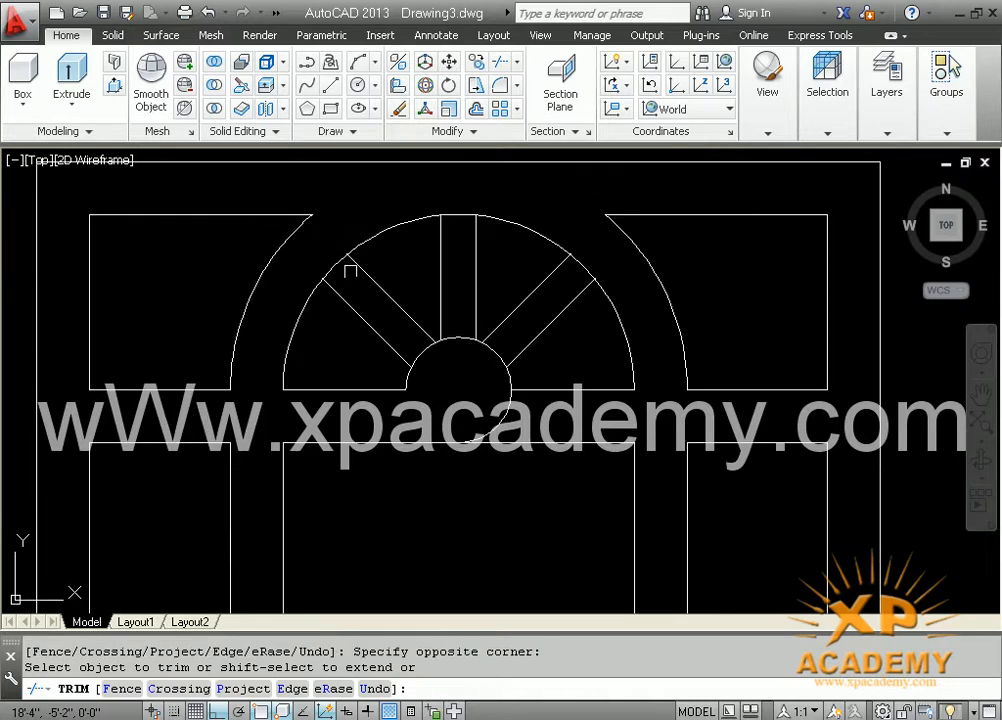
click(457, 215)
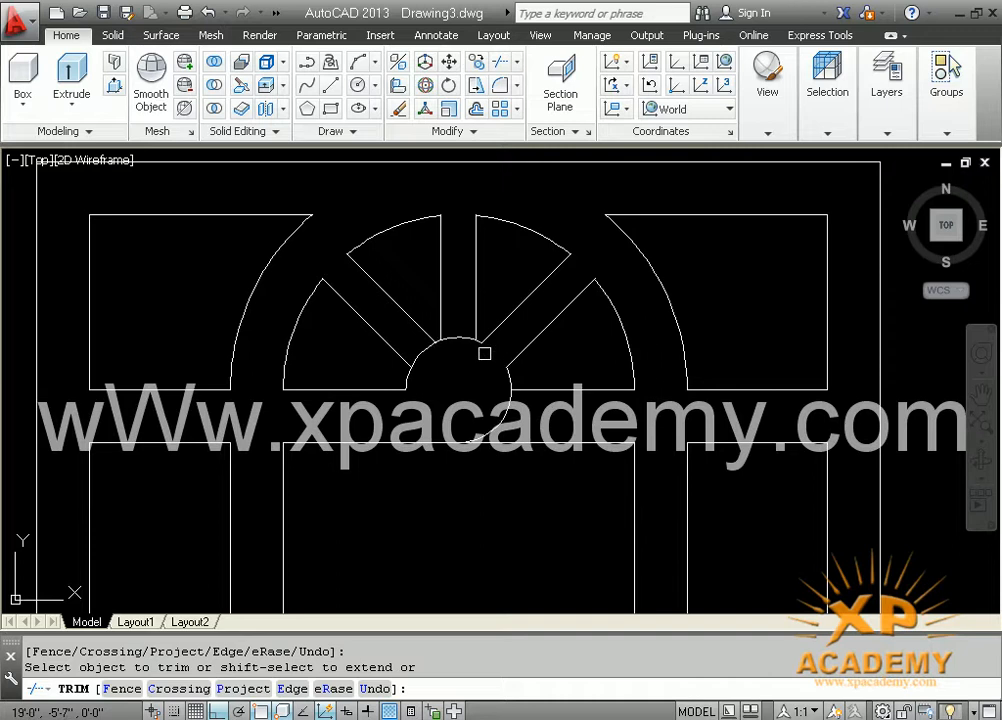
click(459, 340)
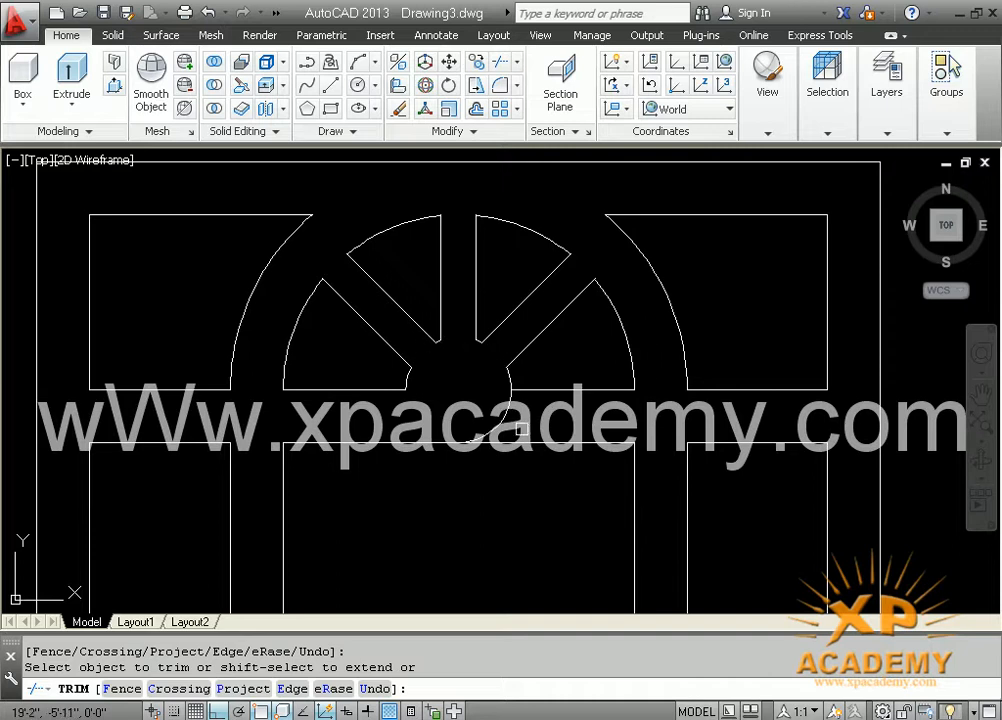
key(Escape)
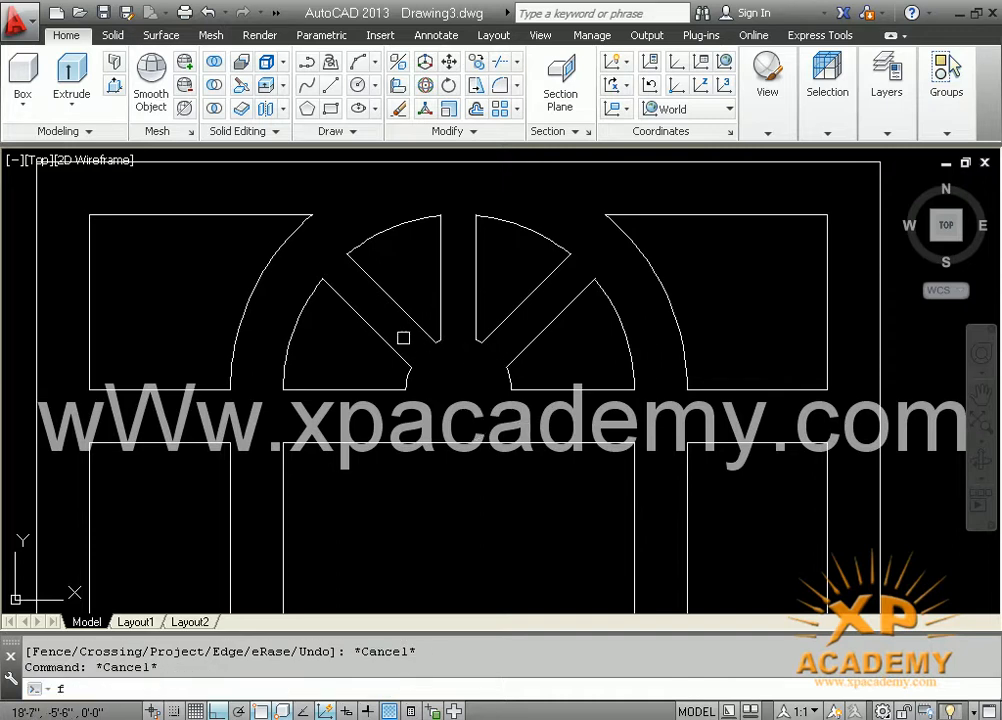
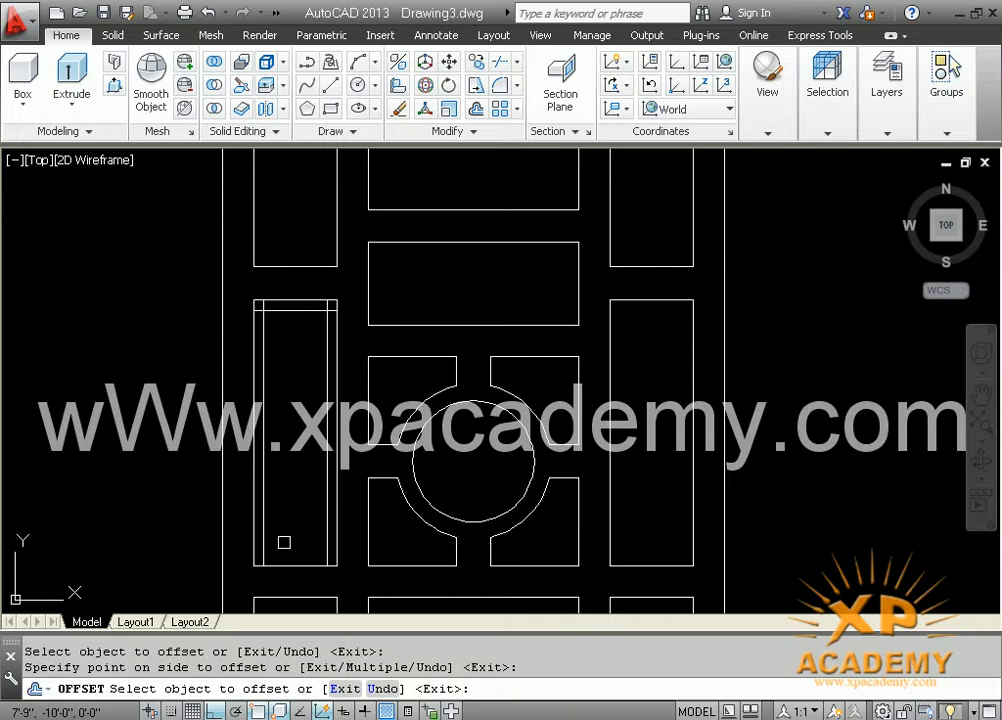
Offset the bottom edge of the left side panel beside the ring and the edges of the large central panel inward.
click(291, 564)
click(302, 508)
middle_drag(332, 394, 306, 550)
click(342, 329)
click(344, 327)
click(500, 208)
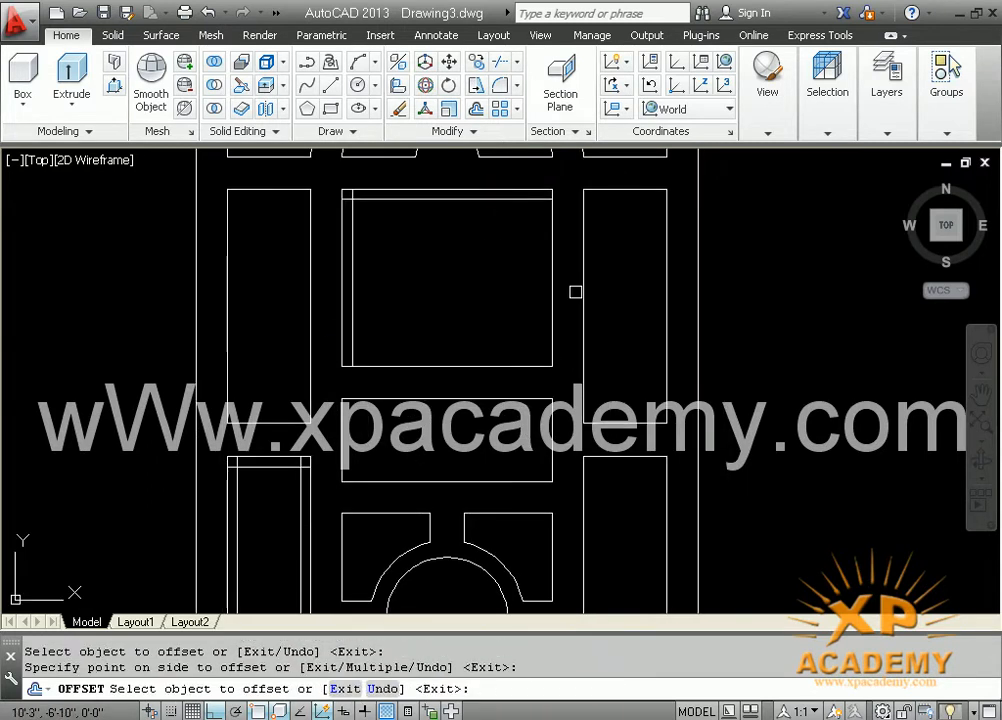
click(557, 294)
click(541, 291)
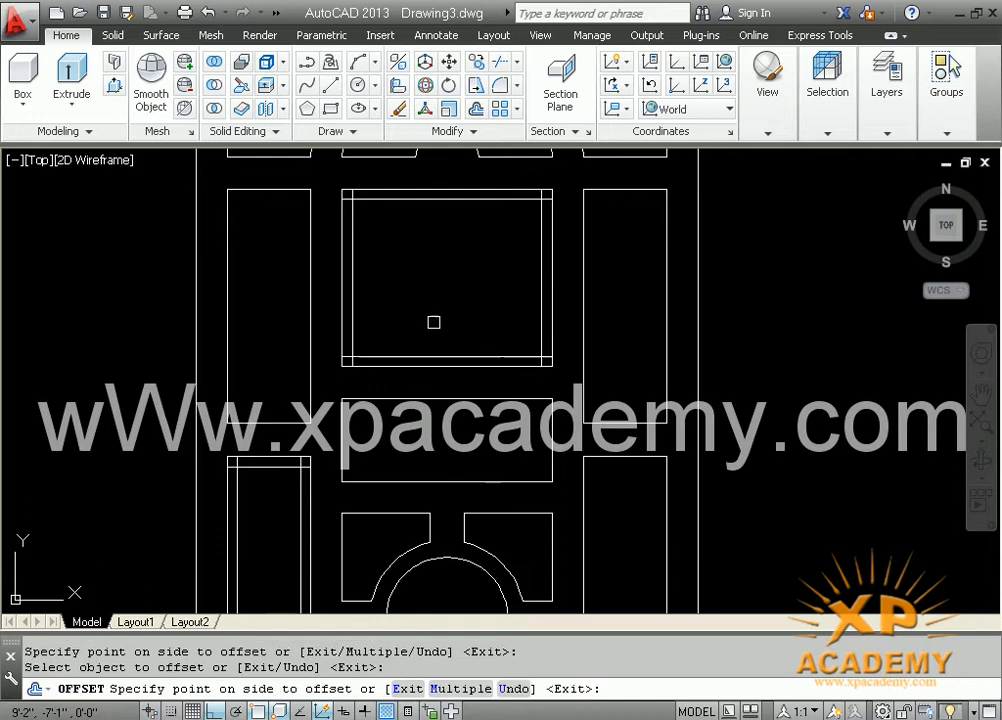
click(432, 322)
Offset the diagonal edge, the short hub arc and the base line of the arch's lower-left segment inward.
scroll(432, 322, down, 2)
mouse_move(432, 322)
middle_down()
mouse_move(416, 415)
mouse_move(446, 308)
mouse_move(450, 450)
middle_up()
scroll(478, 445, up, 6)
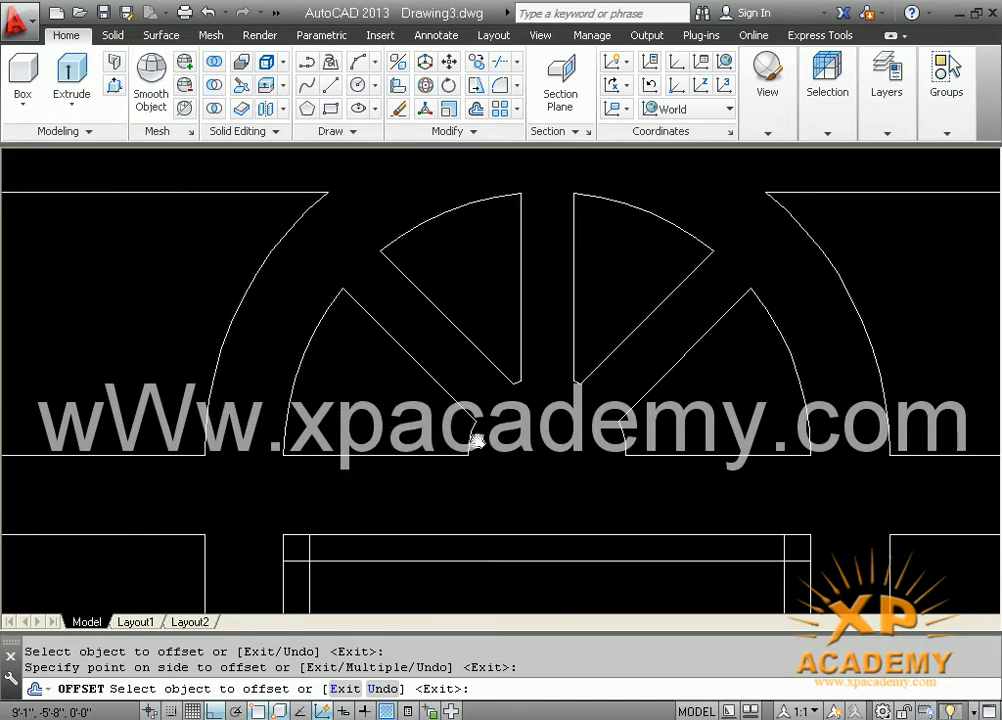
click(363, 341)
click(372, 346)
click(385, 352)
click(385, 352)
click(356, 446)
click(356, 444)
click(346, 455)
click(362, 404)
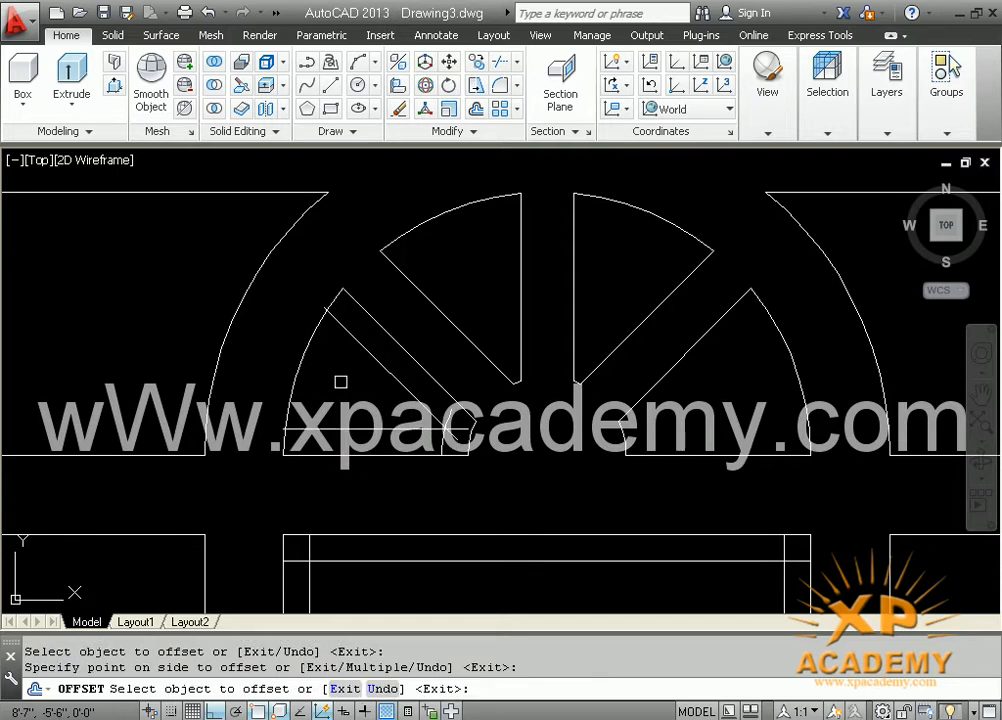
scroll(305, 347, down, 3)
mouse_move(420, 560)
middle_down()
mouse_move(366, 411)
mouse_move(433, 321)
mouse_move(433, 263)
middle_up()
key(Escape)
key(Escape)
key(Escape)
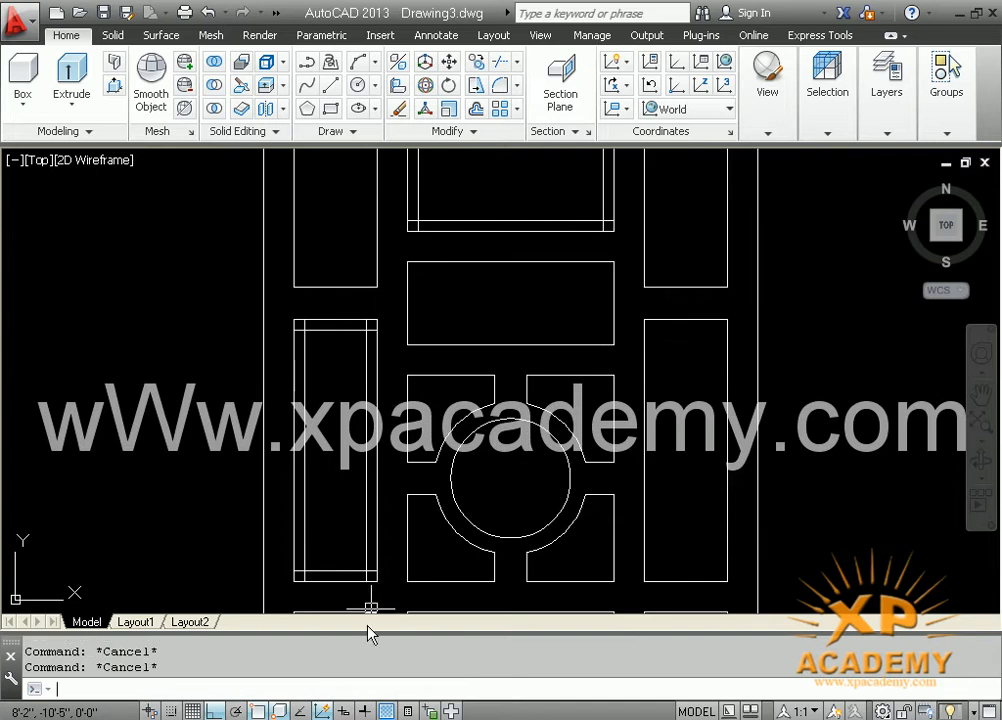
Fillet the inner offset lines of the left side panel beside the ring into two sharp bottom corners.
text(f)
key(Return)
scroll(307, 588, up, 2)
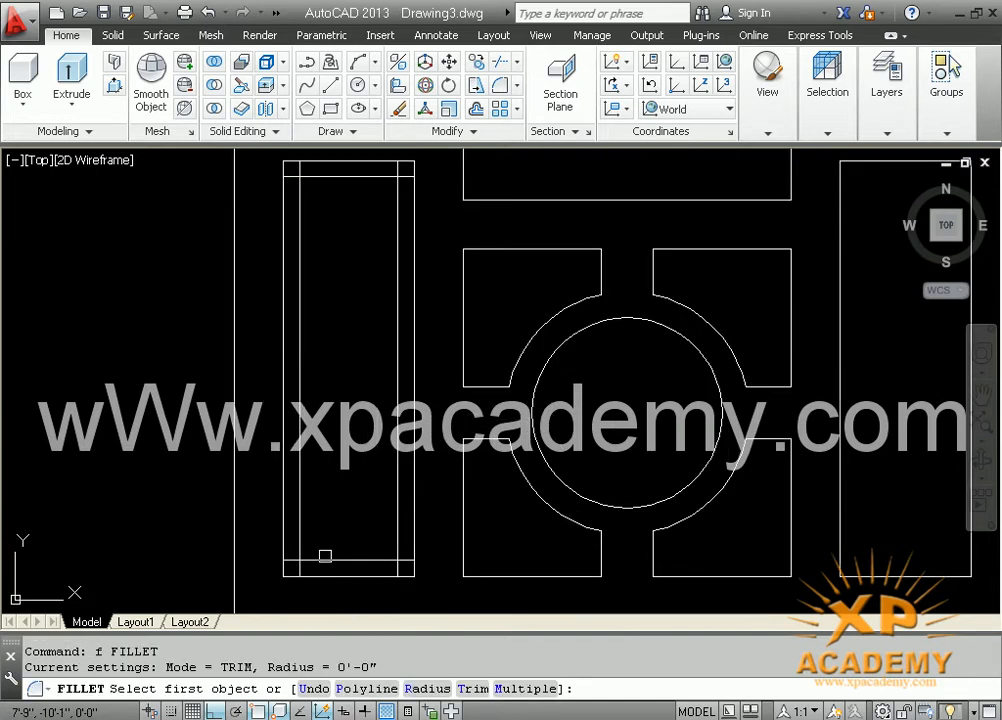
click(312, 548)
click(298, 560)
click(336, 558)
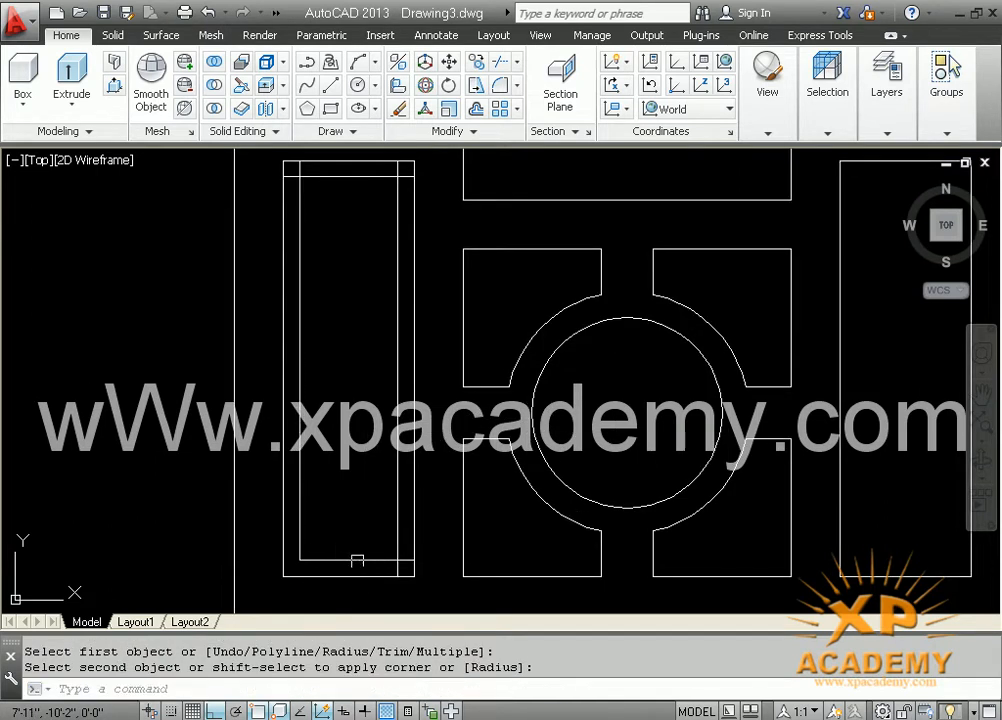
key(Return)
click(356, 560)
click(399, 441)
Fillet the same panel's inner offset lines into two sharp top corners to close the inner rectangle.
middle_drag(400, 441, 397, 532)
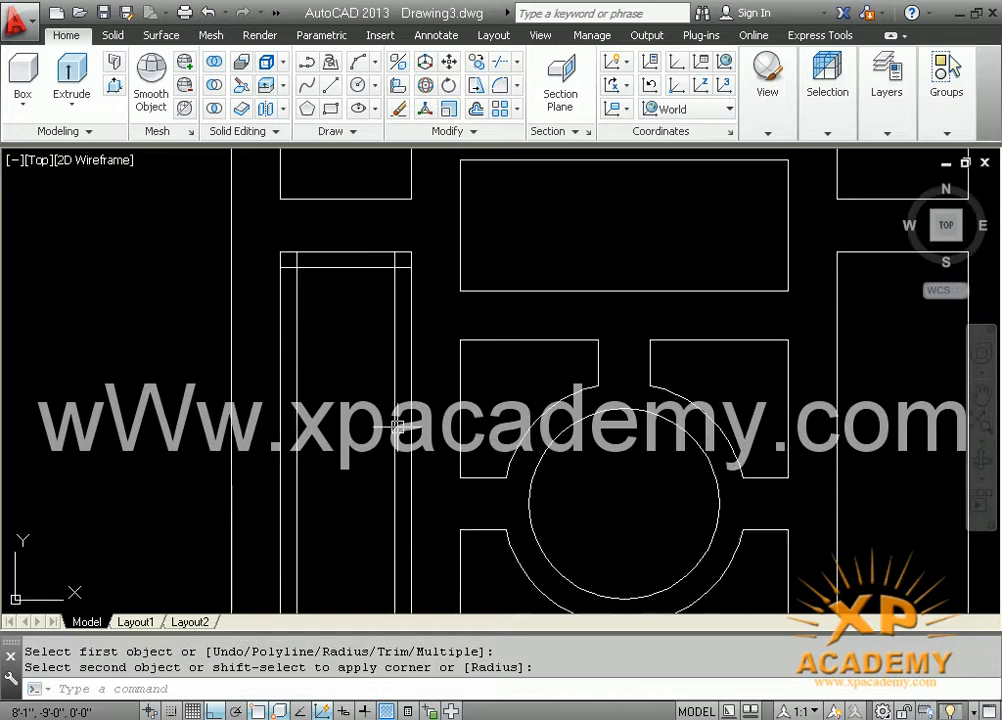
key(Return)
click(397, 415)
click(358, 267)
key(Return)
click(348, 267)
click(296, 291)
key(Escape)
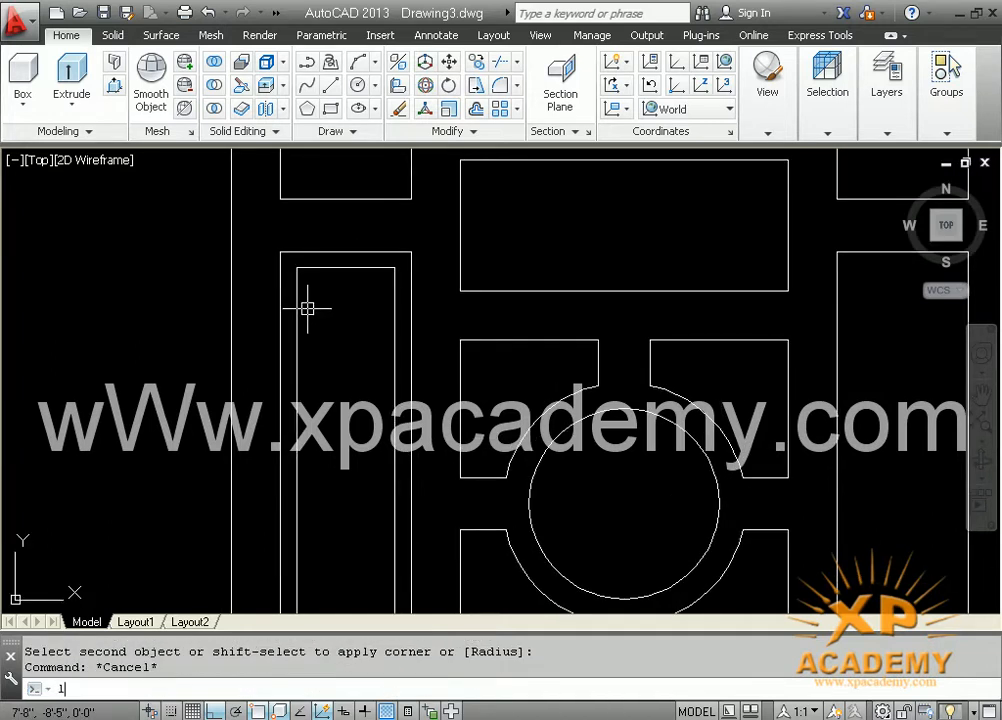
Draw mitre lines joining the inner and outer rectangles at both top corners of the left side panel.
text(l)
key(Return)
click(286, 254)
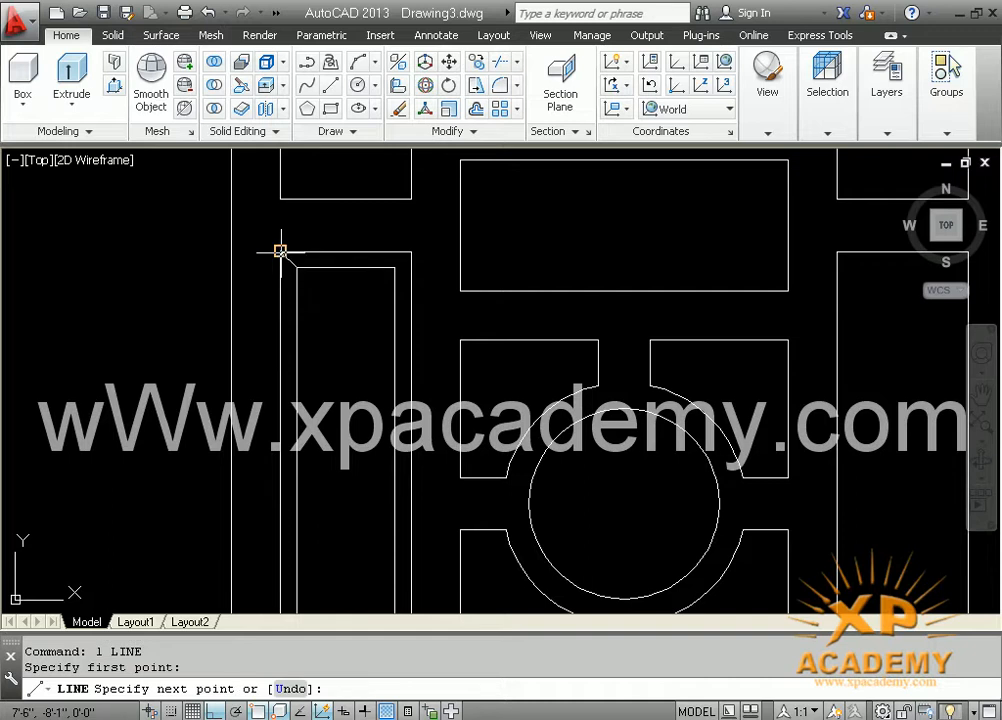
click(296, 267)
key(Return)
key(Return)
click(411, 251)
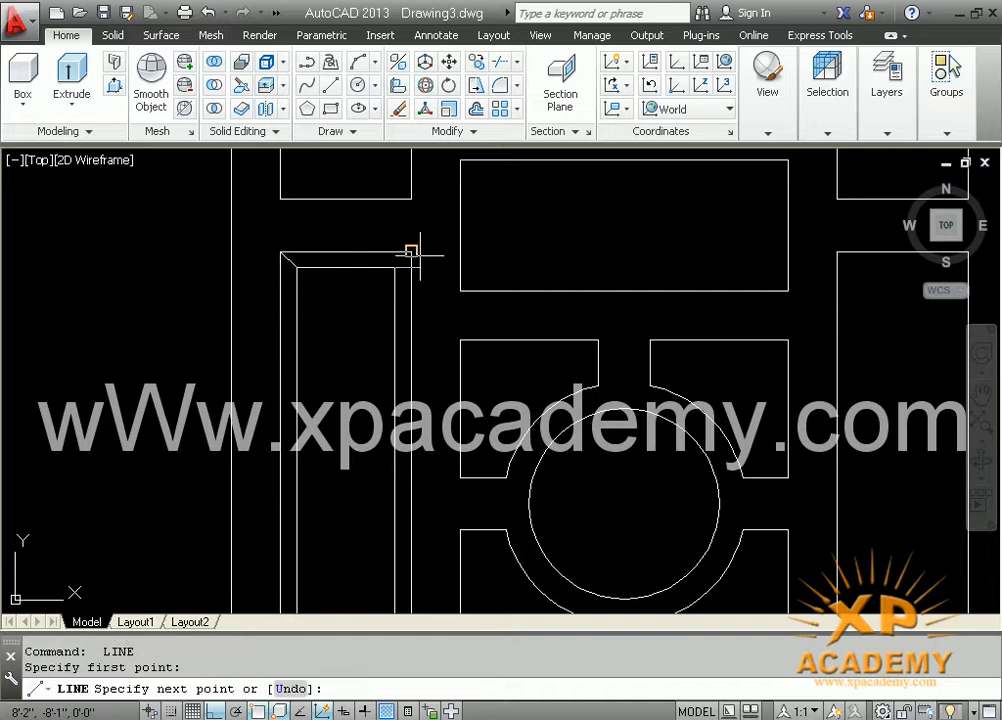
click(412, 251)
key(Return)
Draw mitre lines joining the inner and outer rectangles at both bottom corners of the left side panel.
middle_drag(396, 433, 394, 303)
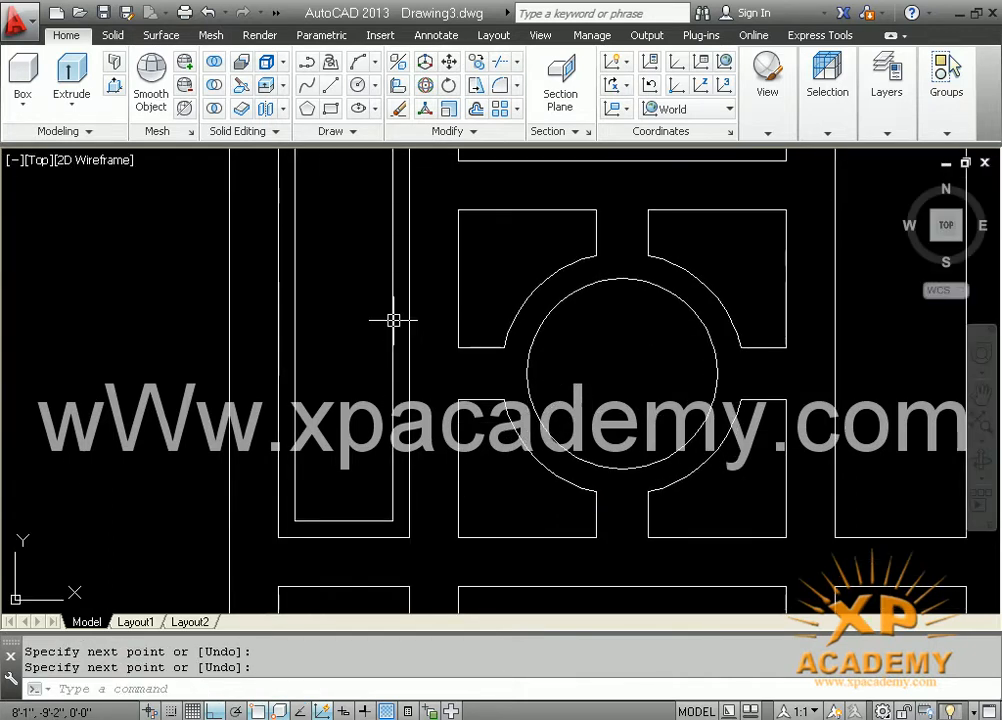
key(Return)
click(393, 522)
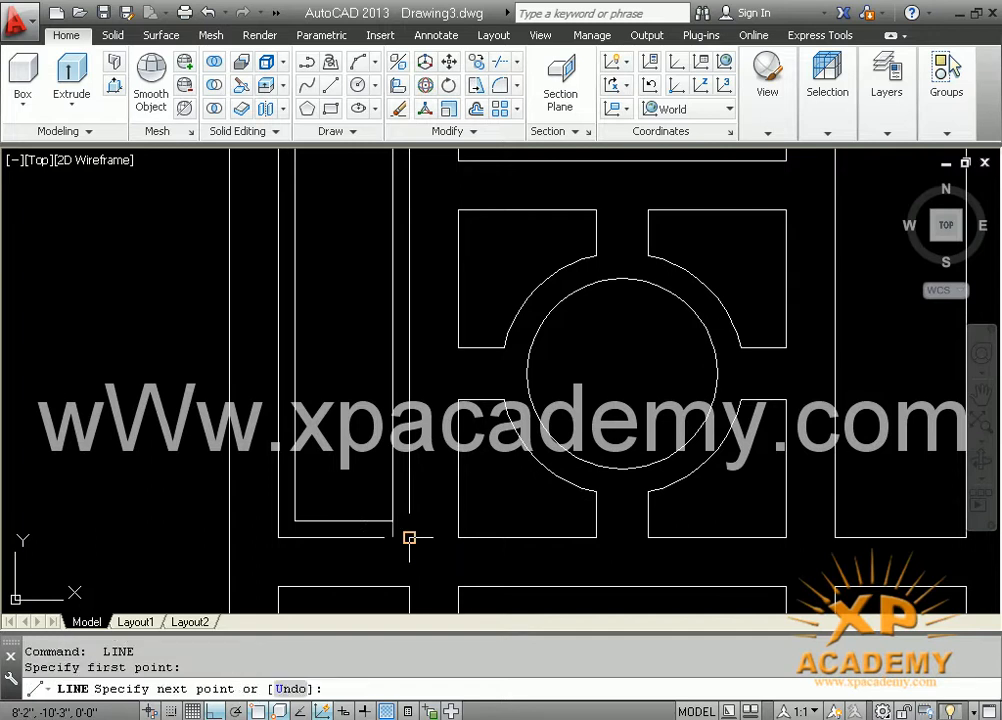
click(409, 538)
key(Return)
key(Return)
click(294, 521)
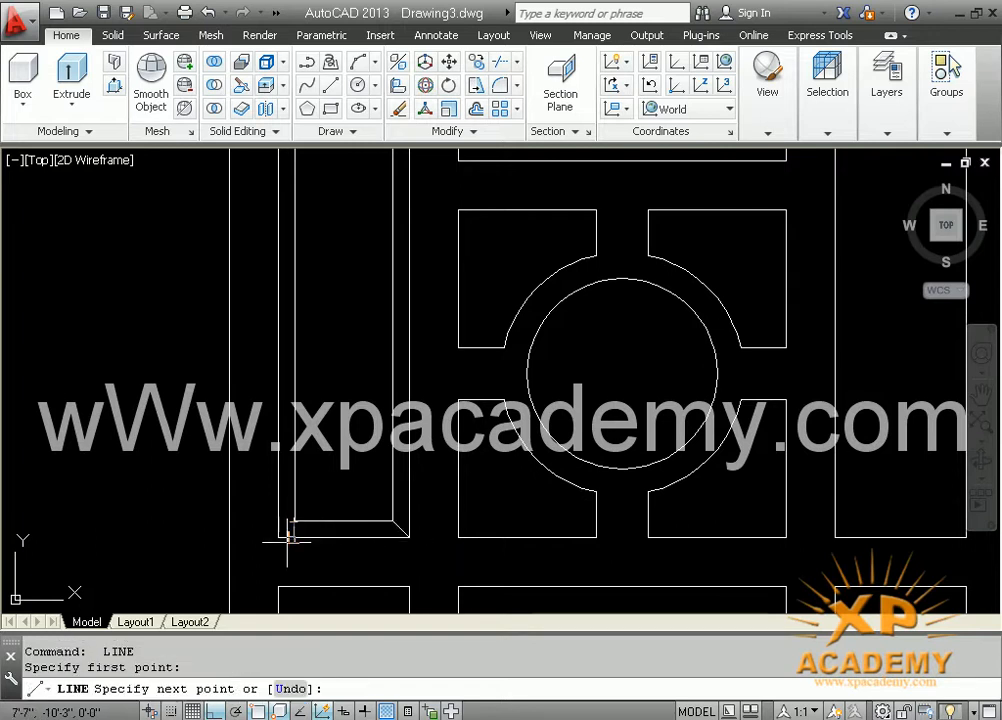
click(278, 538)
key(Return)
scroll(275, 537, down, 2)
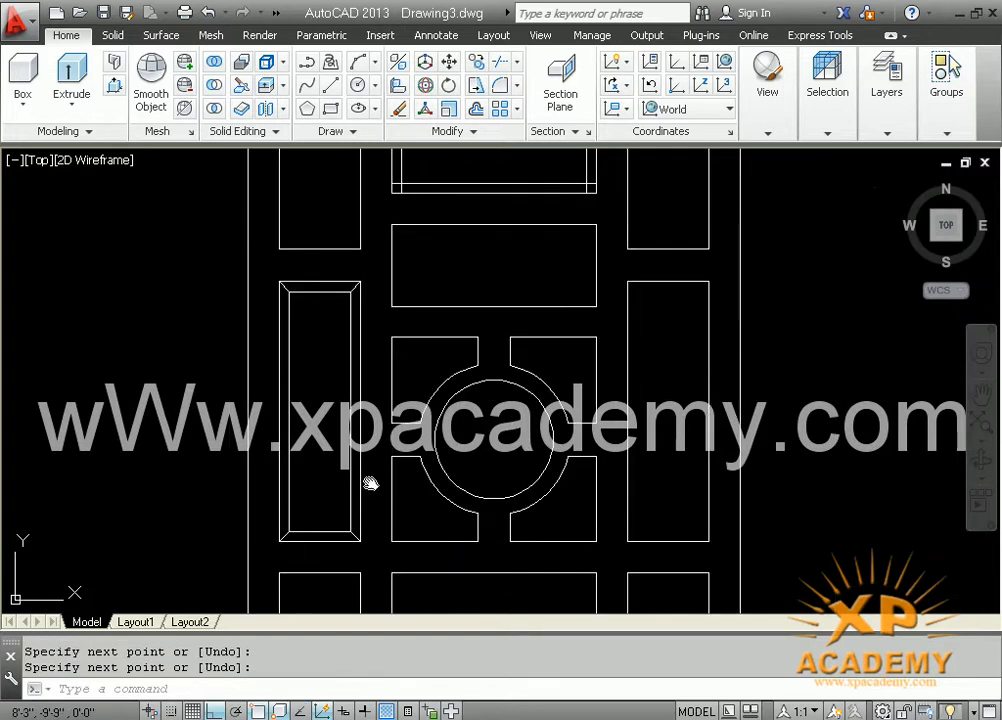
Fillet the inner diagonal and horizontal offset lines of the arch's lower-left segment into a sharp corner near the hub.
middle_drag(371, 474, 346, 562)
scroll(393, 365, down, 2)
mouse_move(391, 351)
middle_down()
mouse_move(387, 358)
mouse_move(383, 340)
middle_up()
middle_drag(412, 298, 351, 444)
scroll(337, 328, up, 6)
middle_drag(345, 329, 300, 418)
text(f)
key(Return)
scroll(300, 418, up, 3)
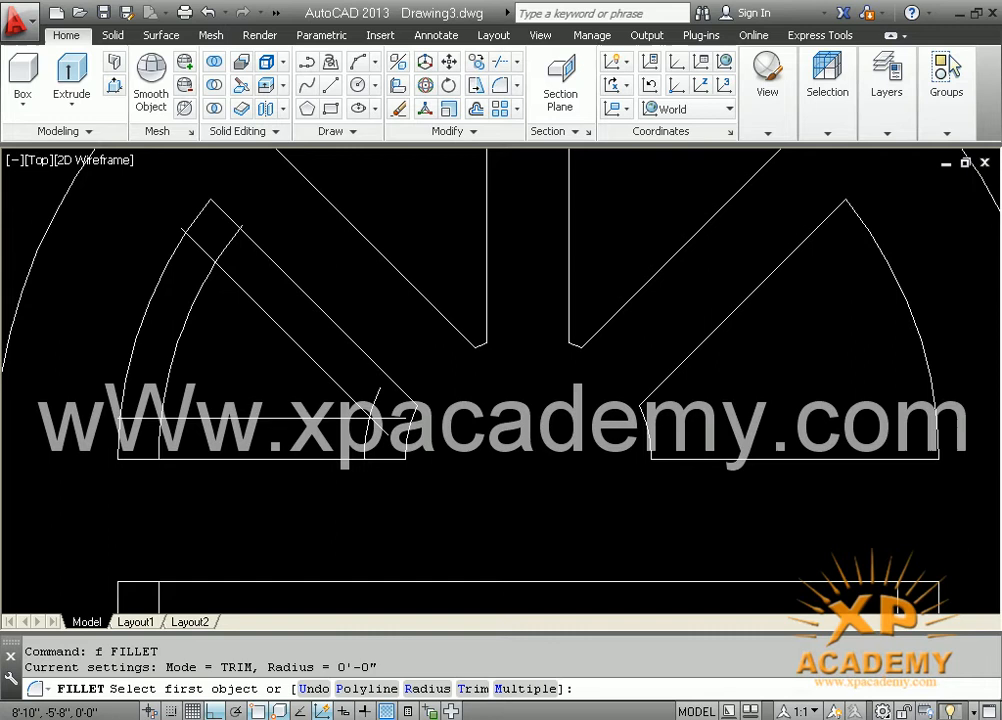
click(300, 418)
click(333, 340)
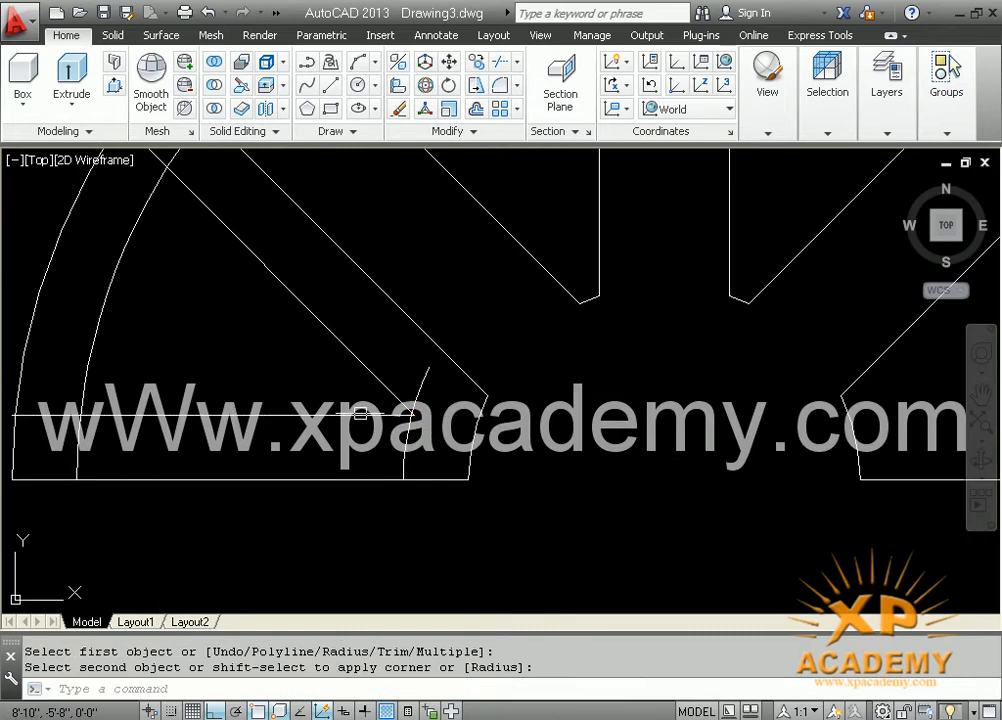
scroll(405, 443, up, 3)
key(Escape)
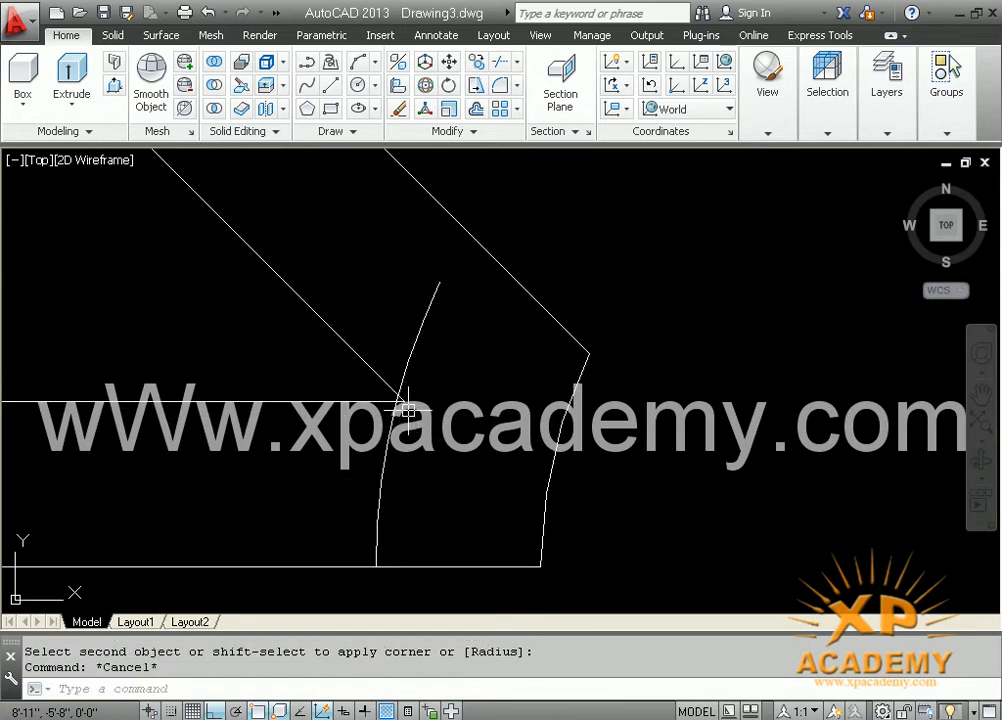
Draw two lines from that inner corner to both ends of the segment's short hub-side arc.
text(l)
key(Return)
click(402, 401)
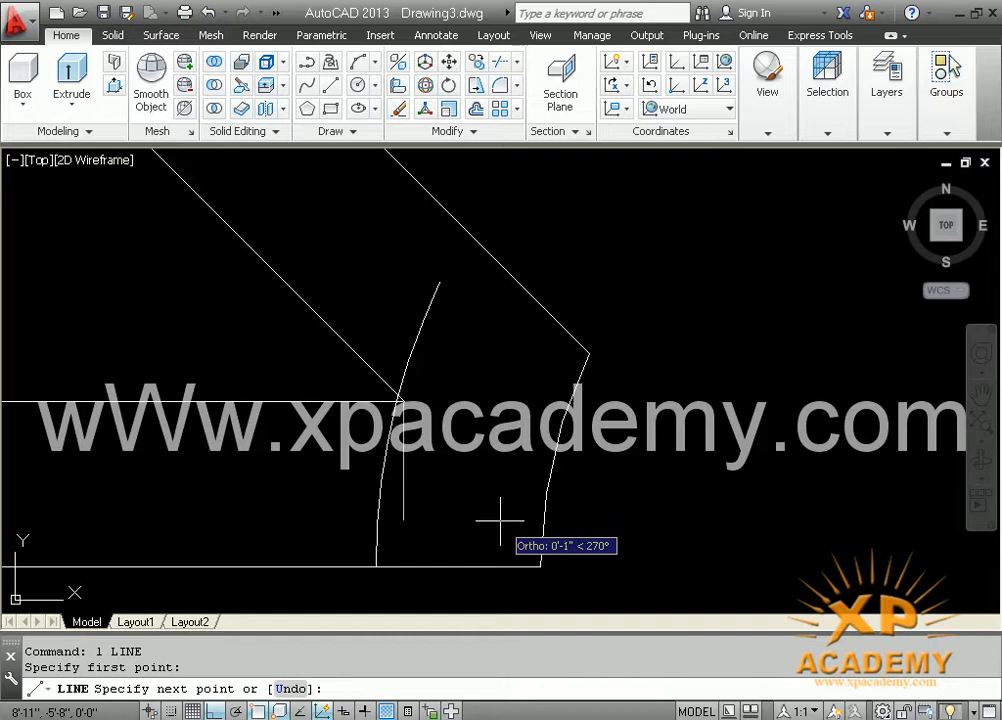
click(540, 567)
key(Return)
key(Return)
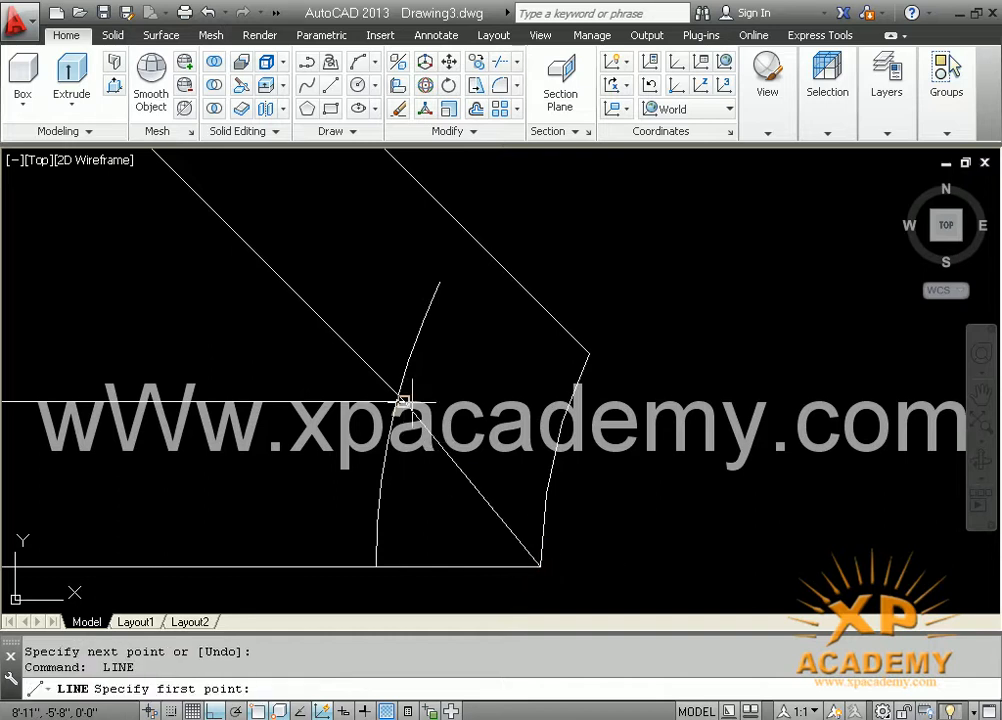
click(402, 401)
click(588, 352)
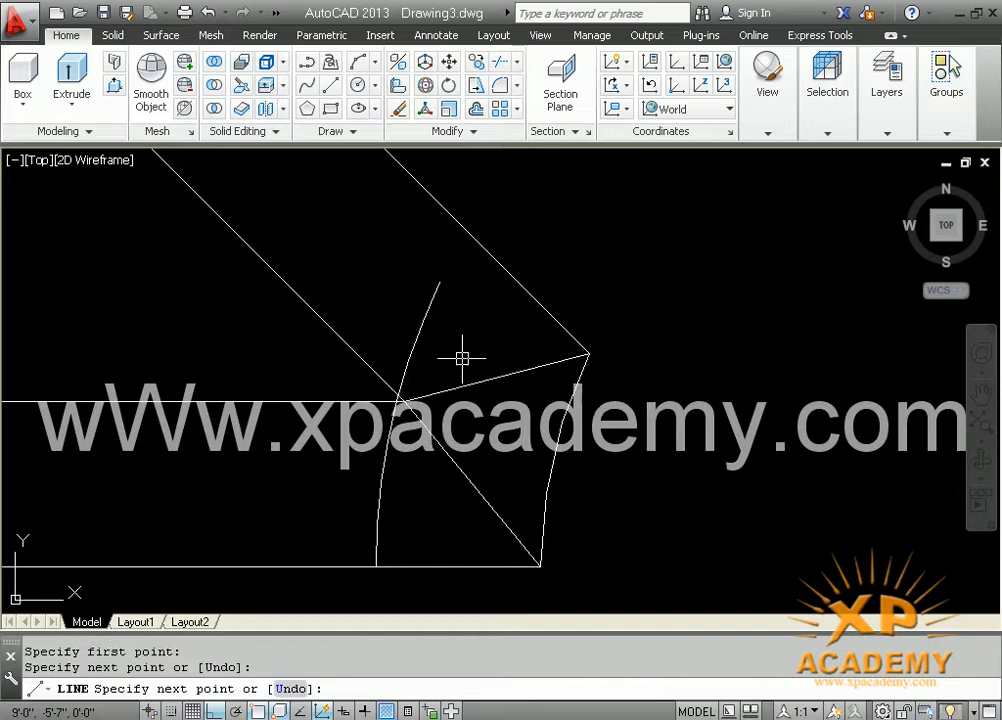
key(Return)
Delete the leftover short offset arc crossing the segment's inner corner near the hub.
click(395, 312)
click(436, 343)
click(436, 343)
click(396, 313)
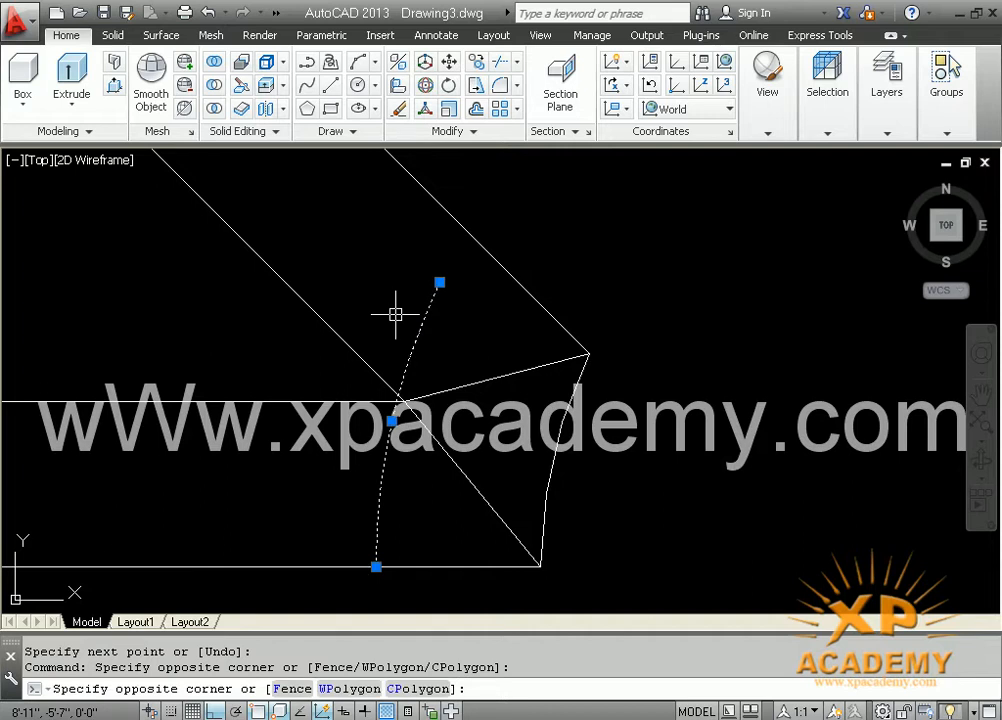
key(Delete)
Draw a mitre line from the crossing of the inner arc and inner diagonal to the segment's top corner.
scroll(398, 341, down, 2)
scroll(365, 351, down, 4)
scroll(369, 380, up, 4)
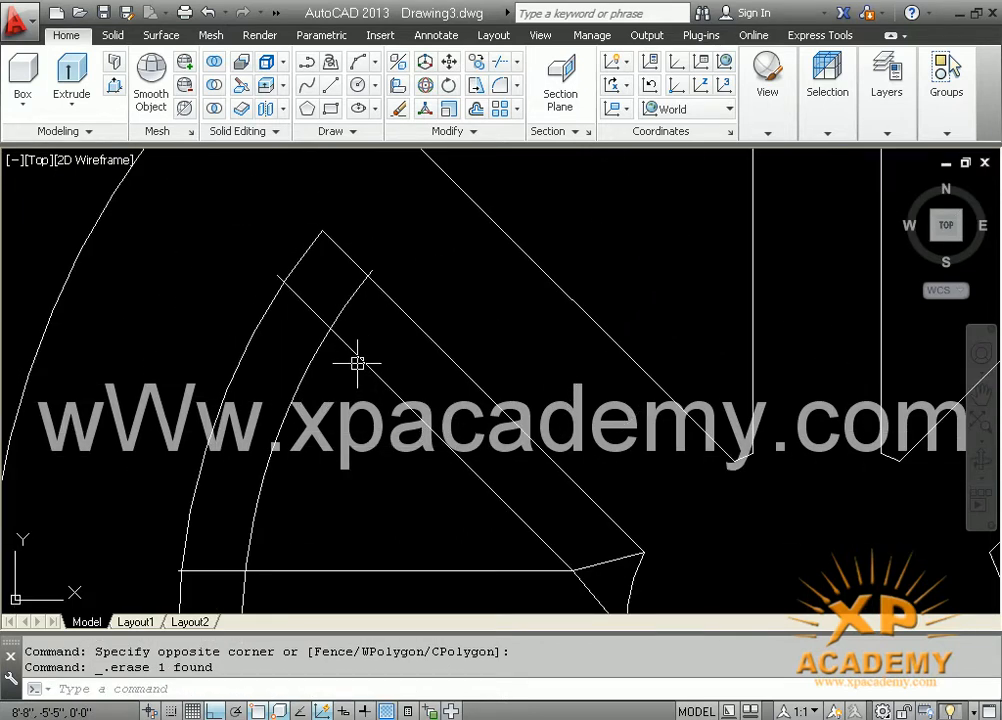
text(f)
key(Escape)
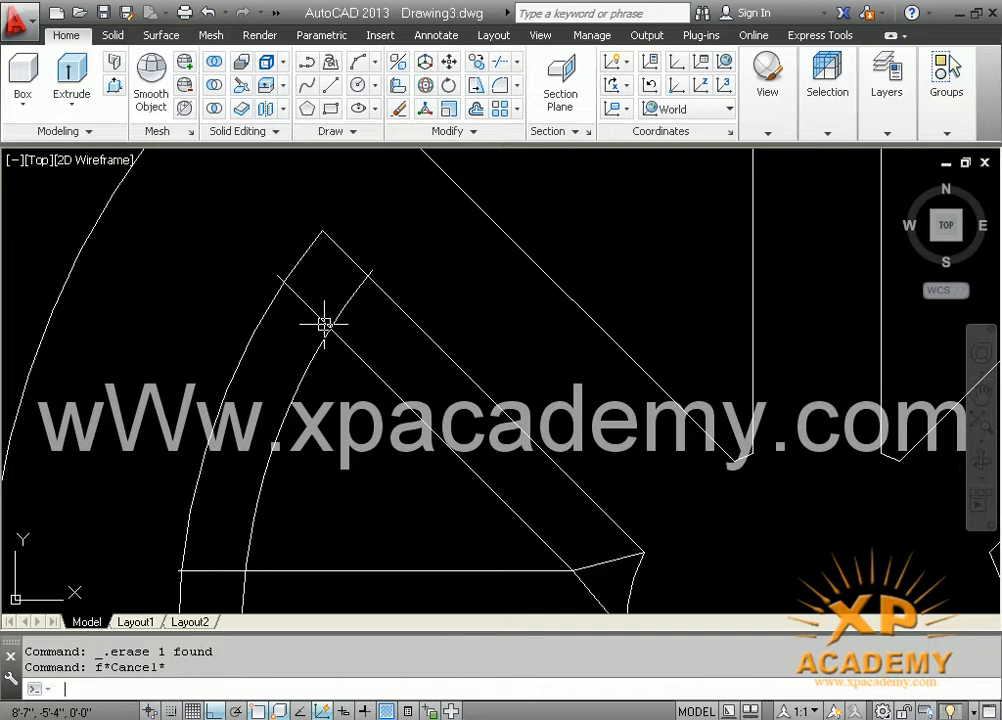
text(l)
key(Return)
click(330, 326)
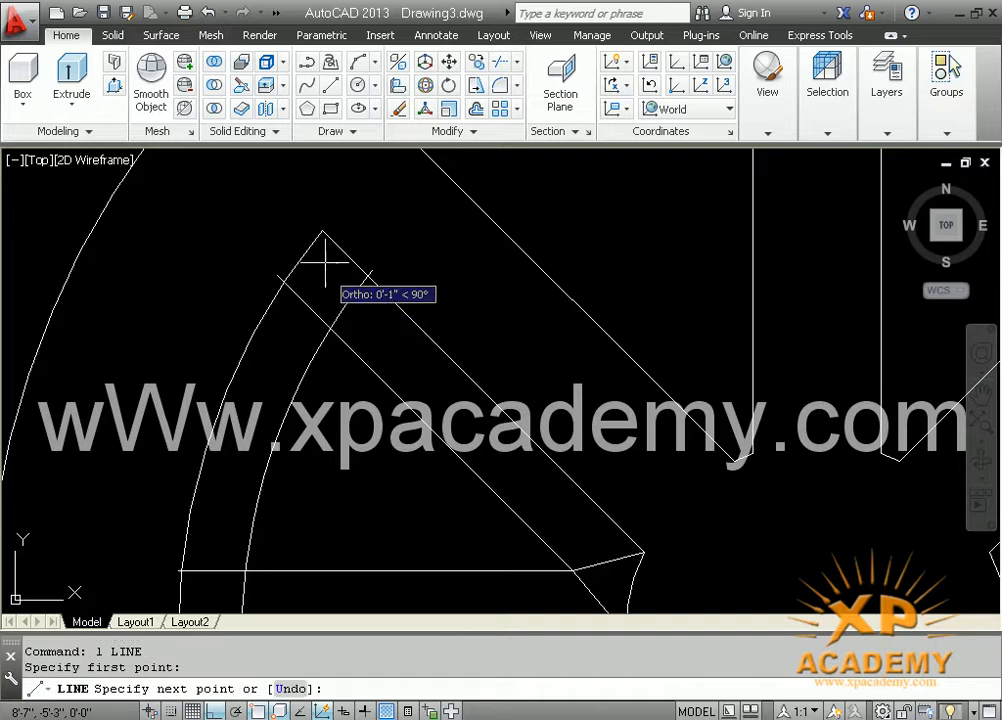
click(322, 231)
key(Return)
Draw a mitre line joining the inner and outer outlines at the segment's lower-left corner.
middle_drag(337, 374, 394, 233)
key(Return)
click(296, 432)
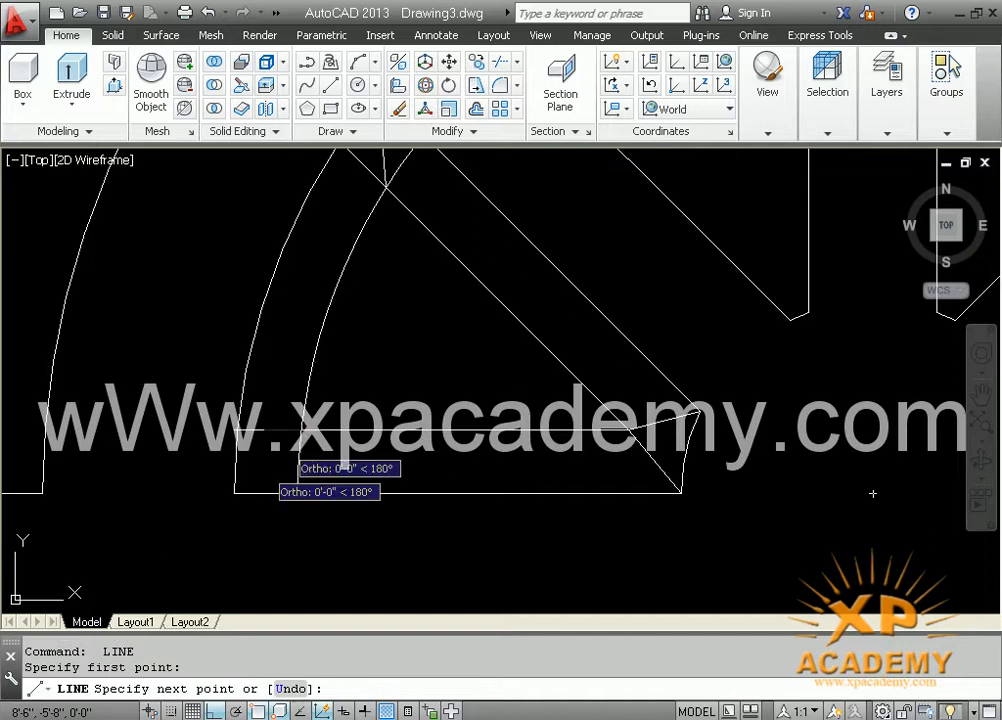
click(234, 492)
key(Return)
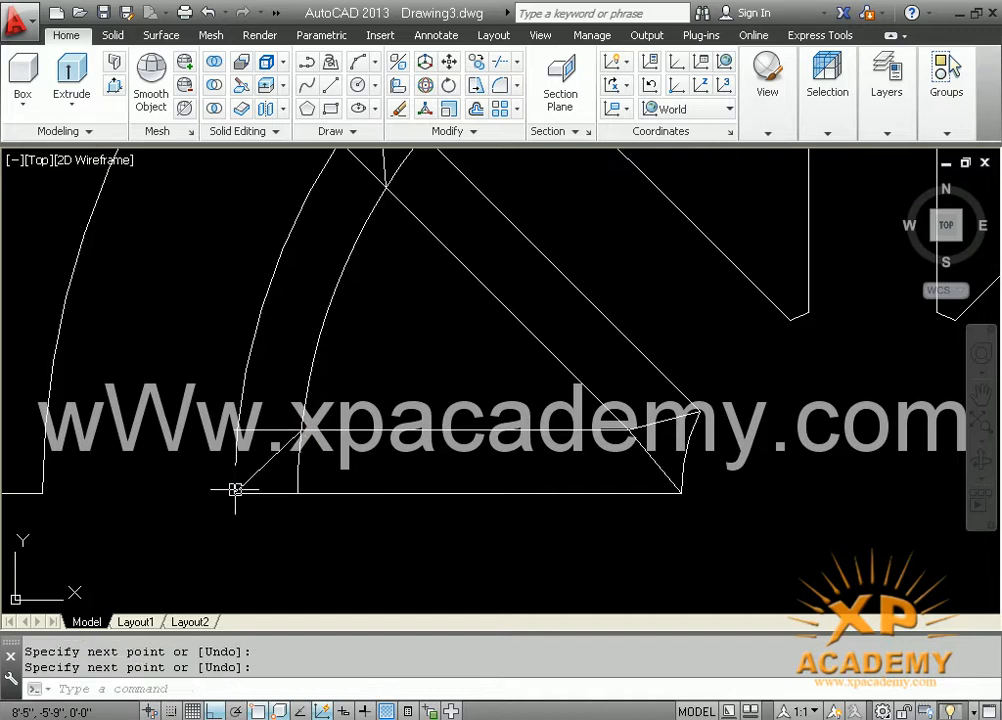
Fillet the segment's inner arc with the inner base line and the inner diagonal to form sharp corners.
text(f)
key(Return)
click(316, 433)
click(302, 401)
middle_drag(360, 333, 316, 452)
key(Return)
click(300, 404)
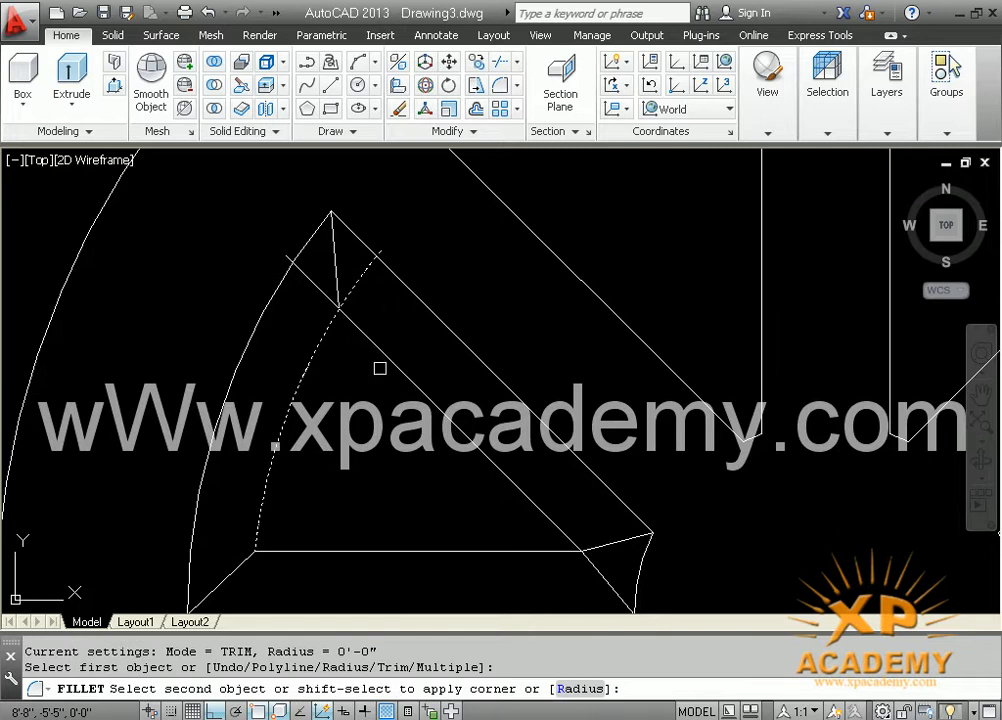
click(382, 356)
Review the bordered arch segment and the panels below it in the left design.
scroll(384, 380, down, 4)
middle_drag(398, 482, 294, 417)
scroll(353, 476, down, 2)
scroll(324, 447, up, 3)
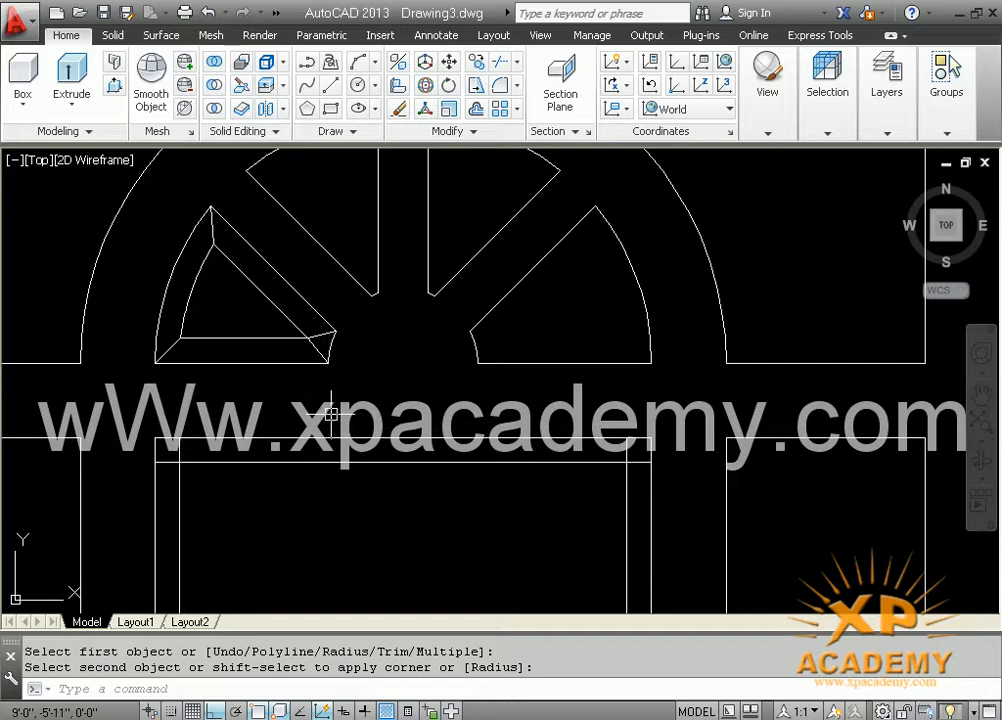
scroll(331, 425, up, 1)
scroll(358, 447, down, 1)
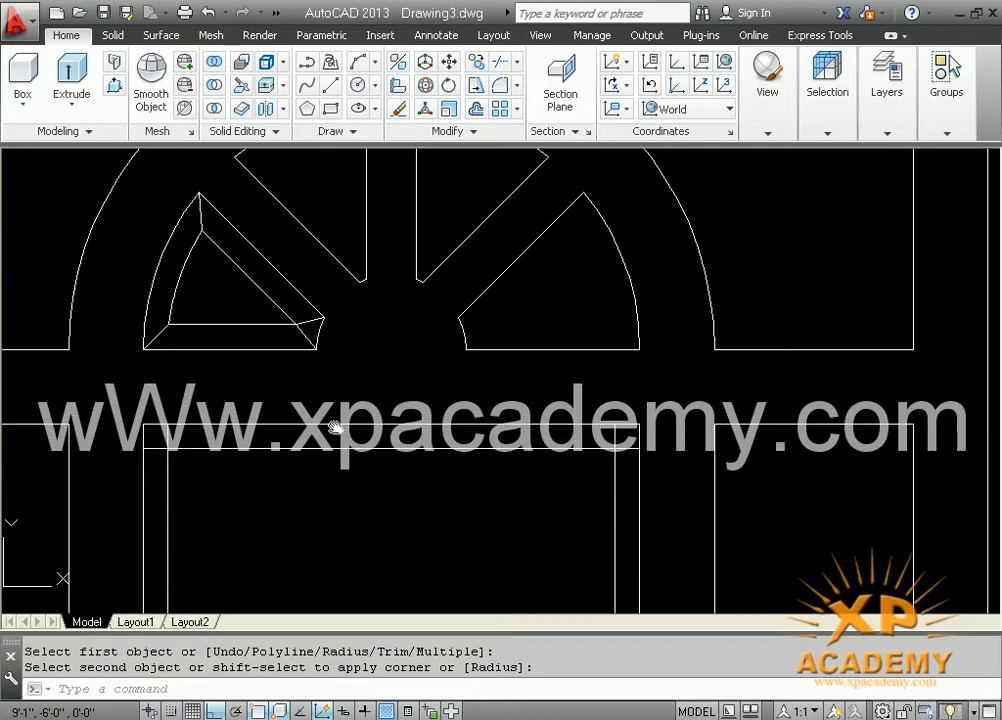
scroll(370, 460, up, 1)
scroll(347, 478, down, 1)
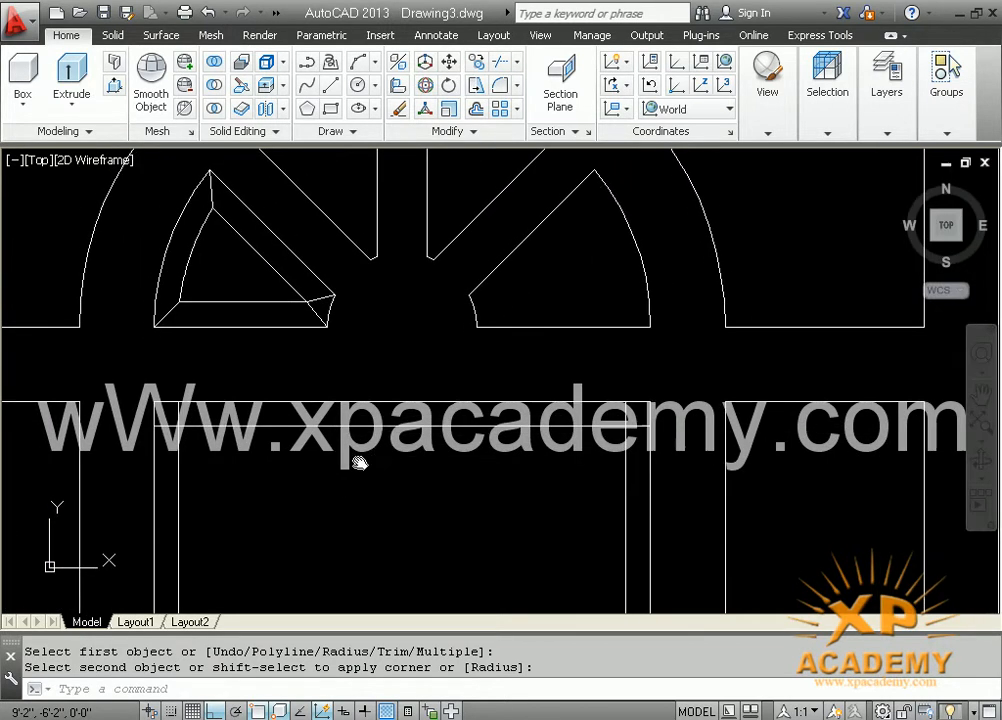
key(Escape)
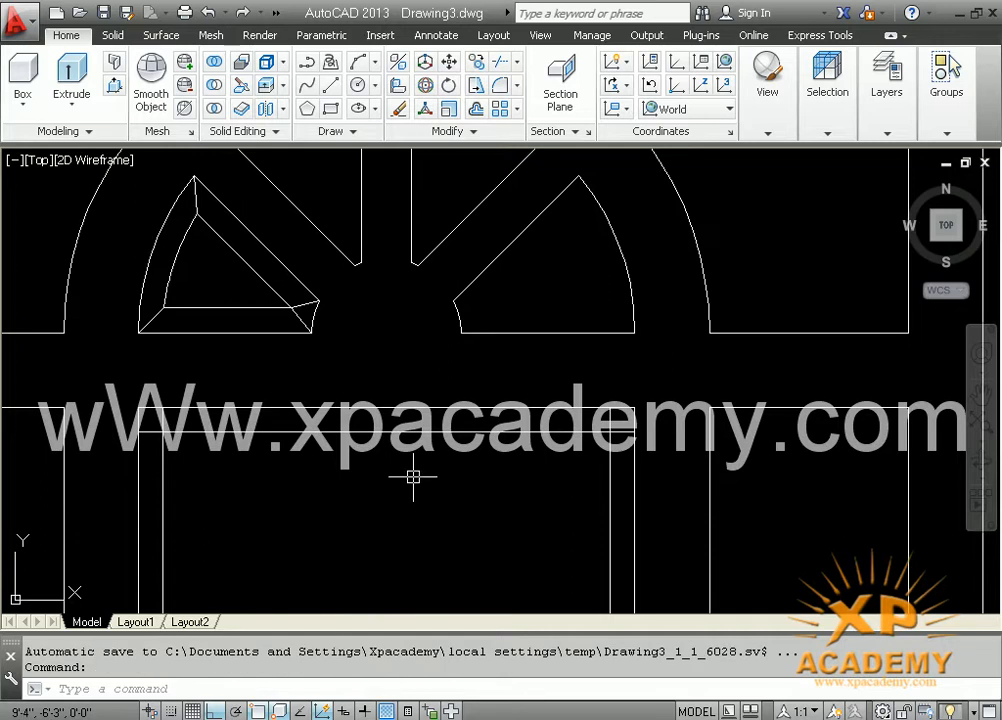
scroll(411, 477, down, 2)
middle_drag(409, 508, 408, 338)
scroll(406, 358, down, 1)
middle_drag(361, 479, 342, 428)
middle_drag(320, 537, 284, 497)
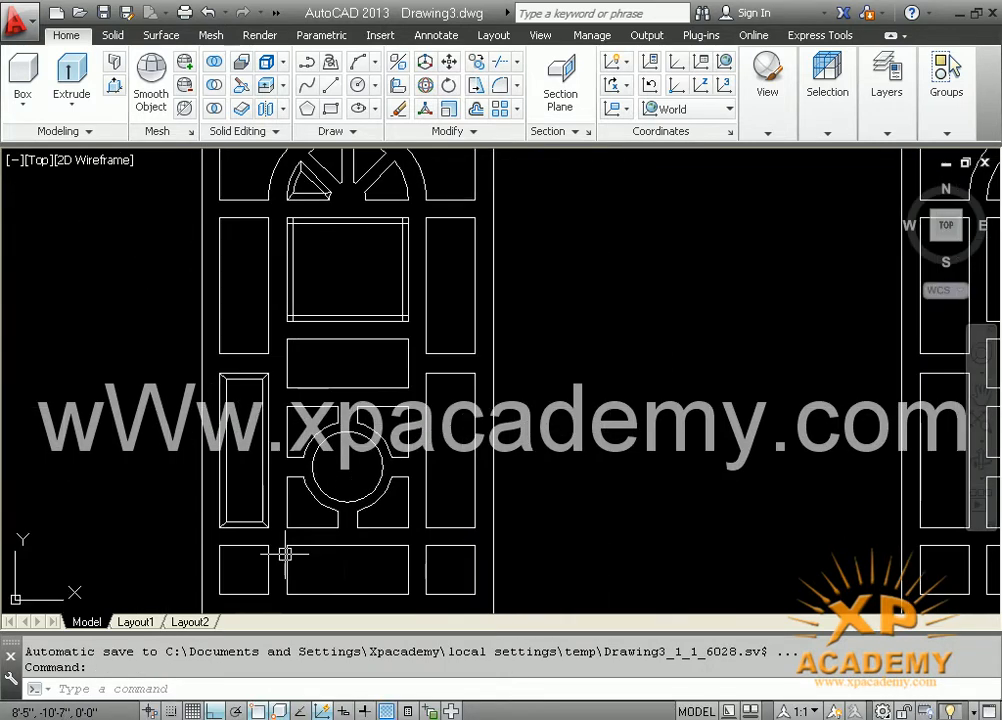
Examine the plain copy of the panel design beside the bordered one.
middle_drag(306, 539, 186, 508)
scroll(570, 515, down, 2)
middle_drag(576, 517, 295, 520)
scroll(490, 263, up, 2)
middle_drag(515, 318, 485, 357)
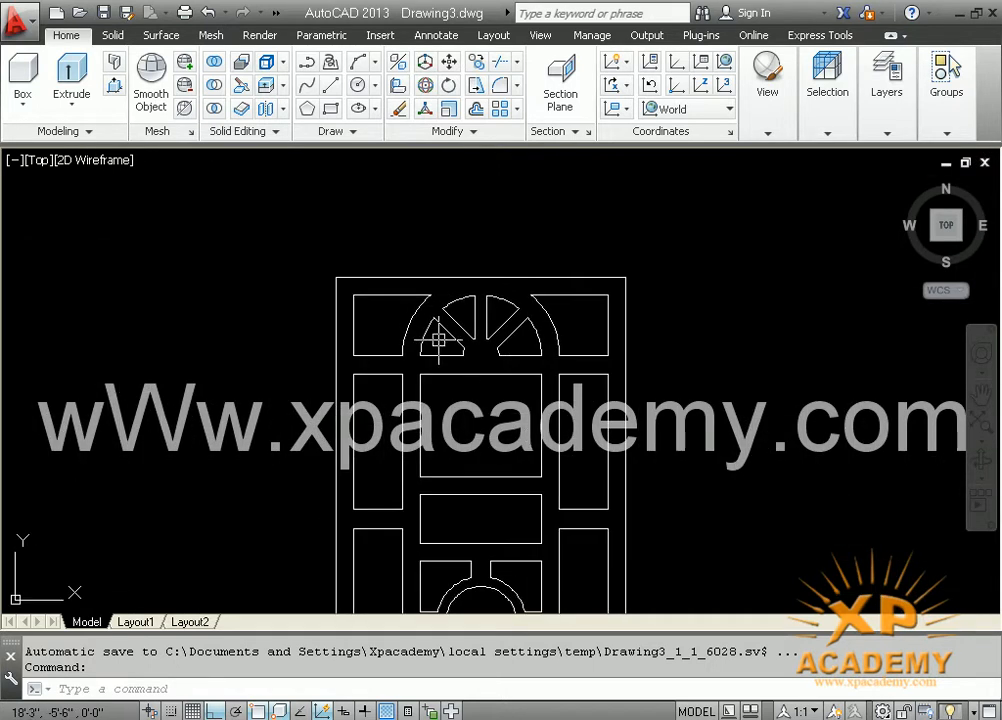
middle_drag(545, 426, 539, 313)
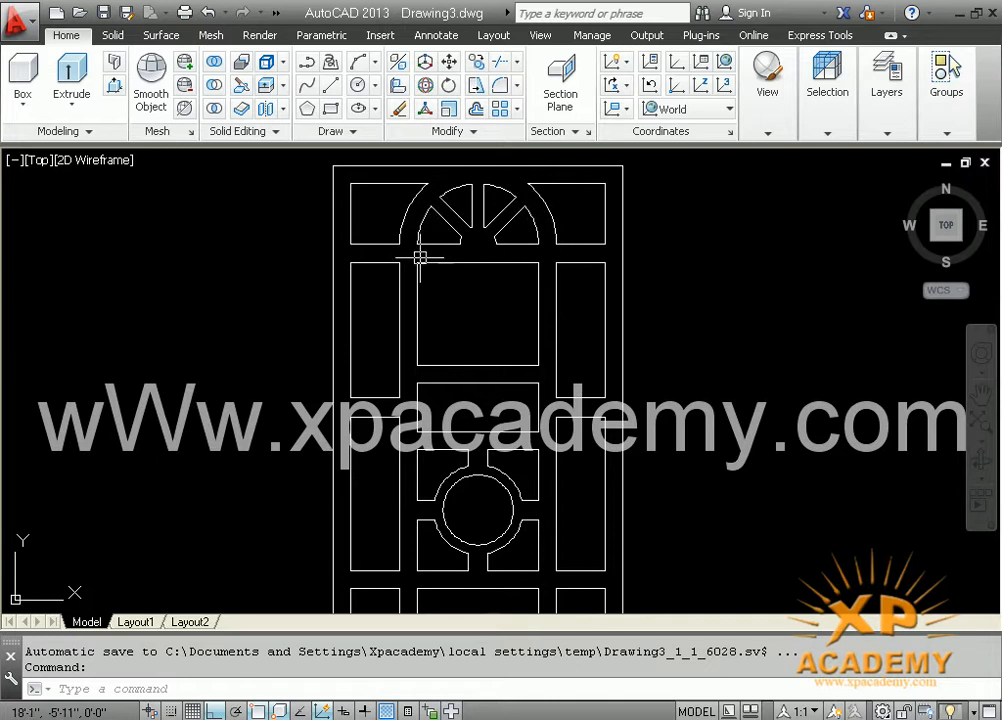
middle_drag(521, 336, 537, 266)
middle_drag(459, 441, 411, 463)
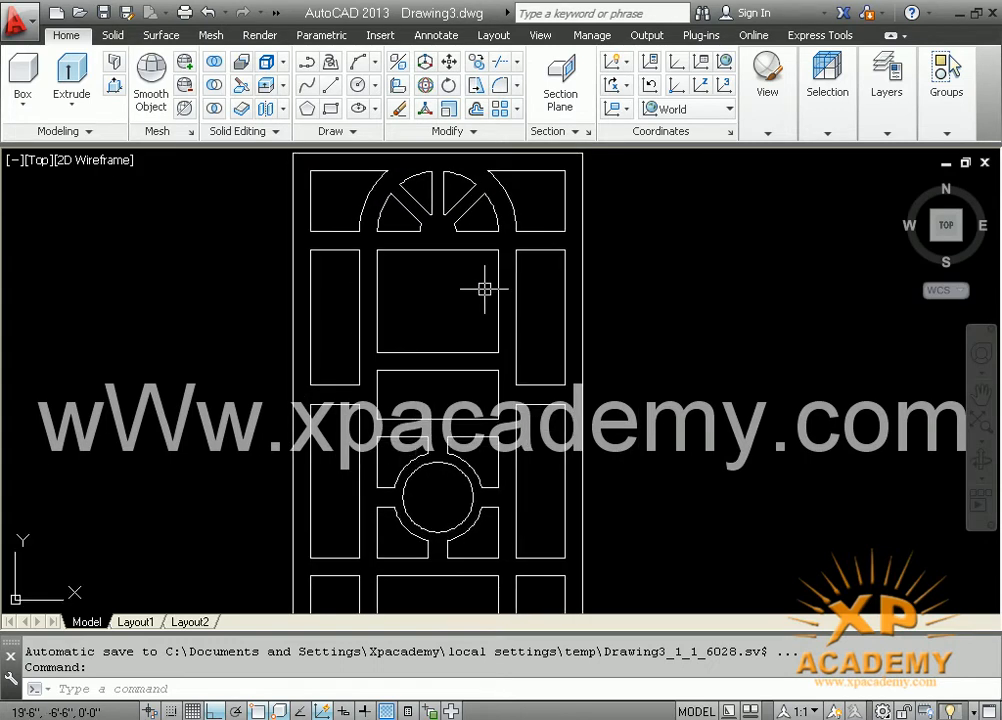
scroll(481, 300, down, 2)
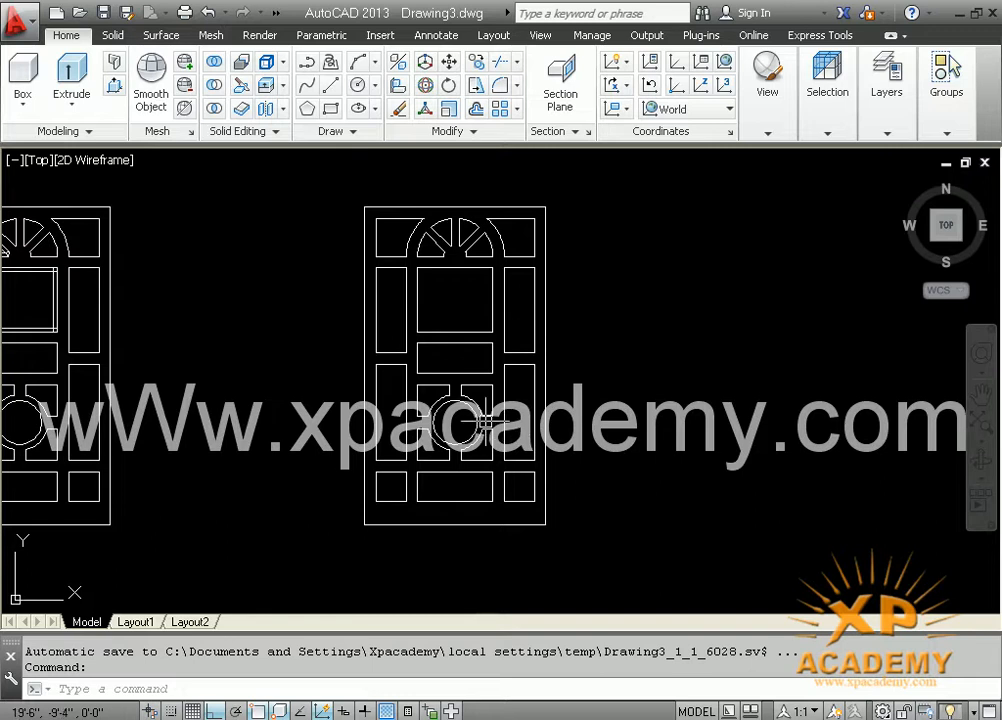
scroll(487, 414, up, 2)
scroll(487, 414, down, 2)
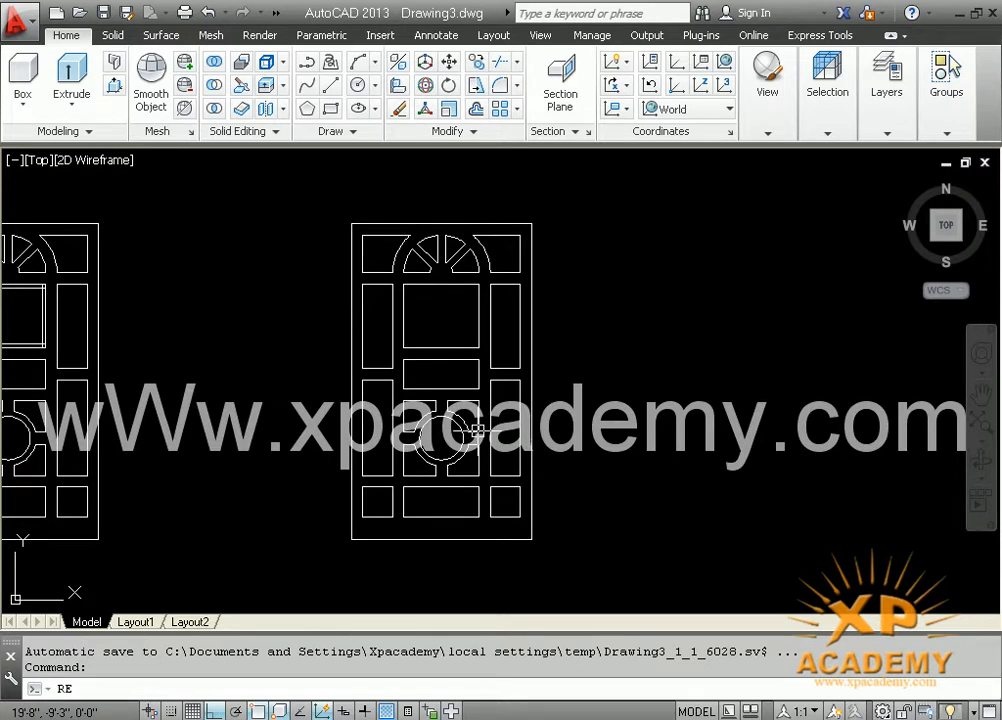
Switch to the home isometric view and convert all outlines of the plain panel design into regions.
key(BackSpace)
key(BackSpace)
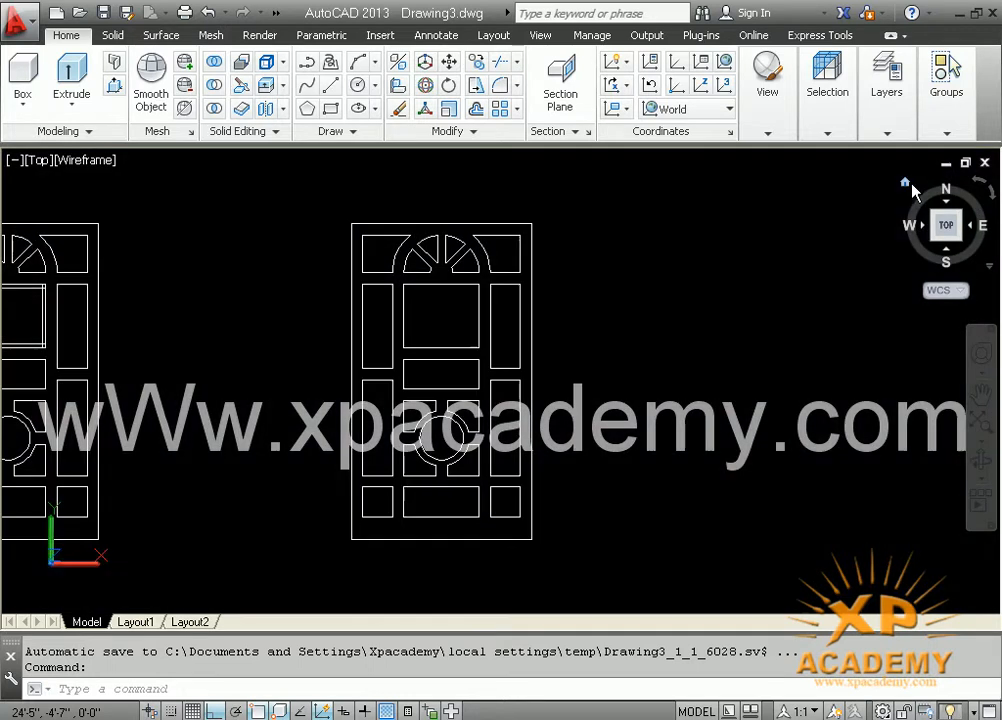
click(905, 184)
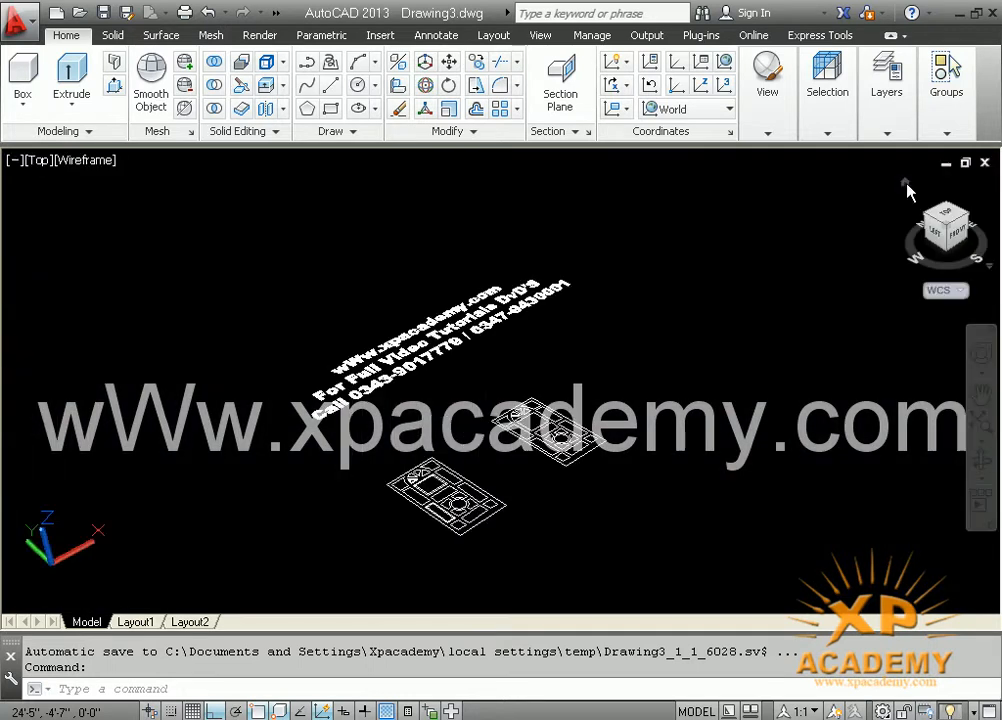
scroll(560, 428, up, 5)
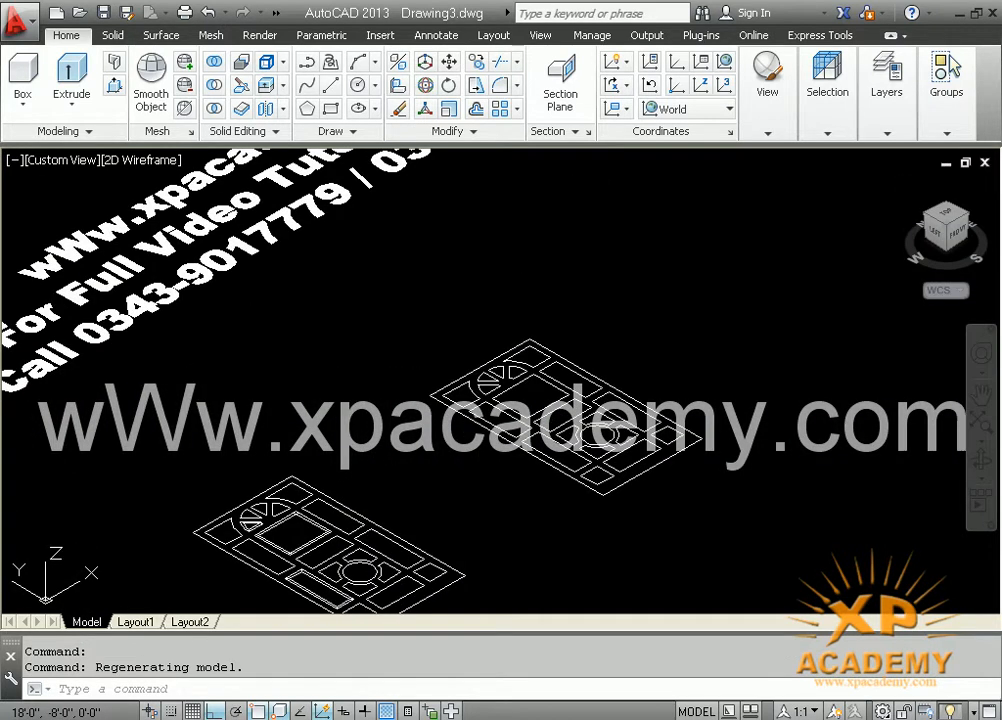
text(reg)
key(Return)
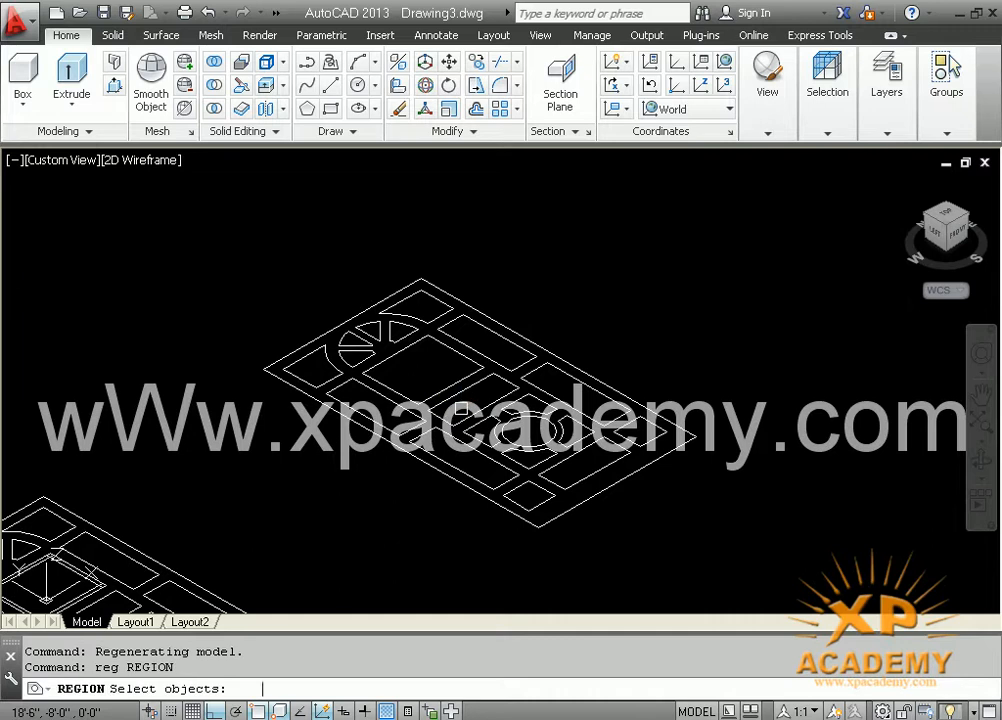
click(791, 207)
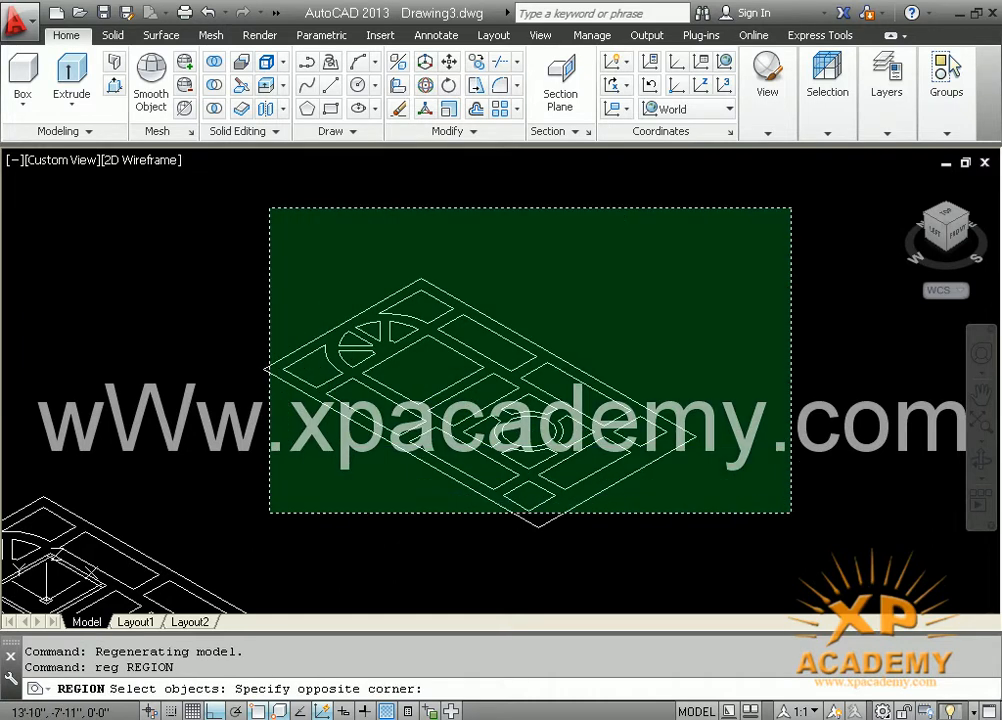
click(244, 536)
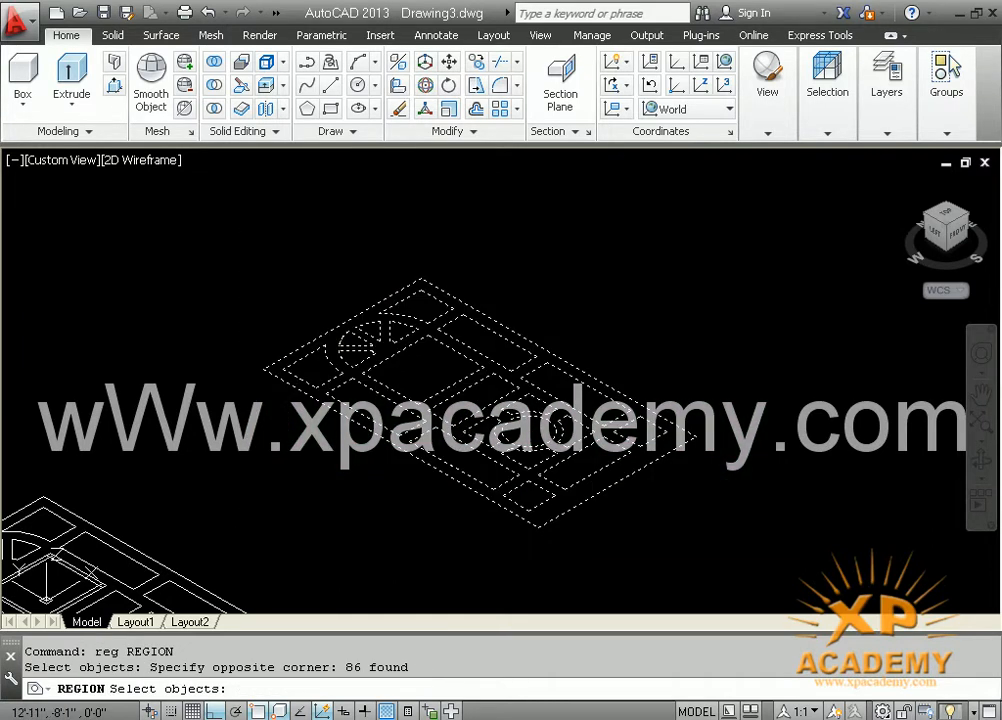
key(Return)
Run the Region command again on the entire plain panel design.
key(Return)
scroll(392, 388, up, 5)
scroll(388, 420, down, 4)
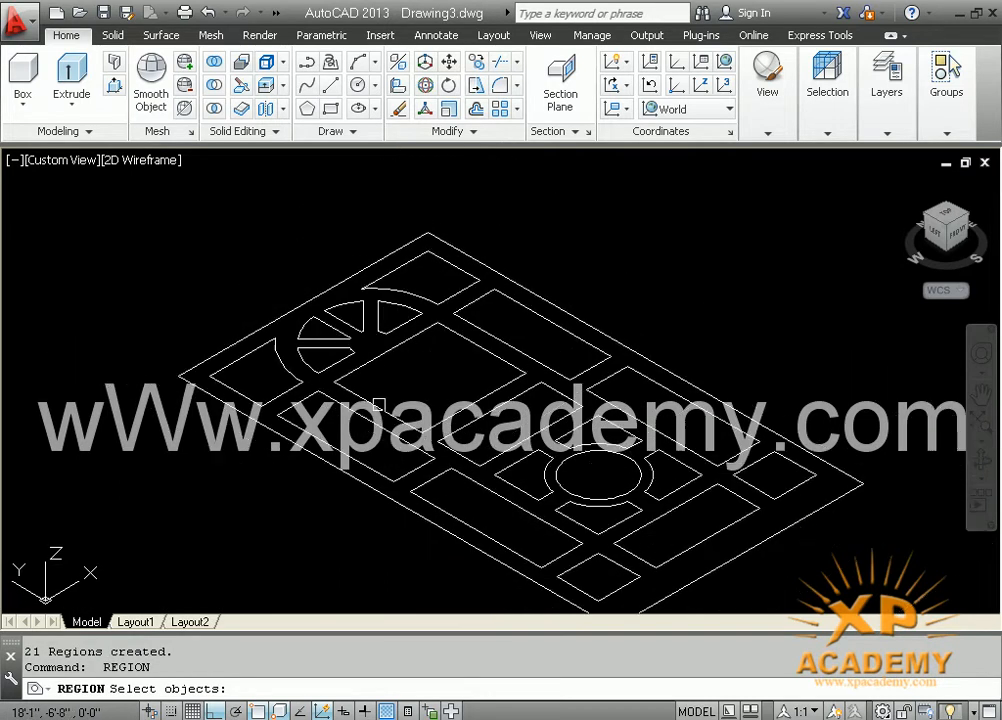
click(172, 232)
middle_drag(811, 597, 759, 511)
click(965, 543)
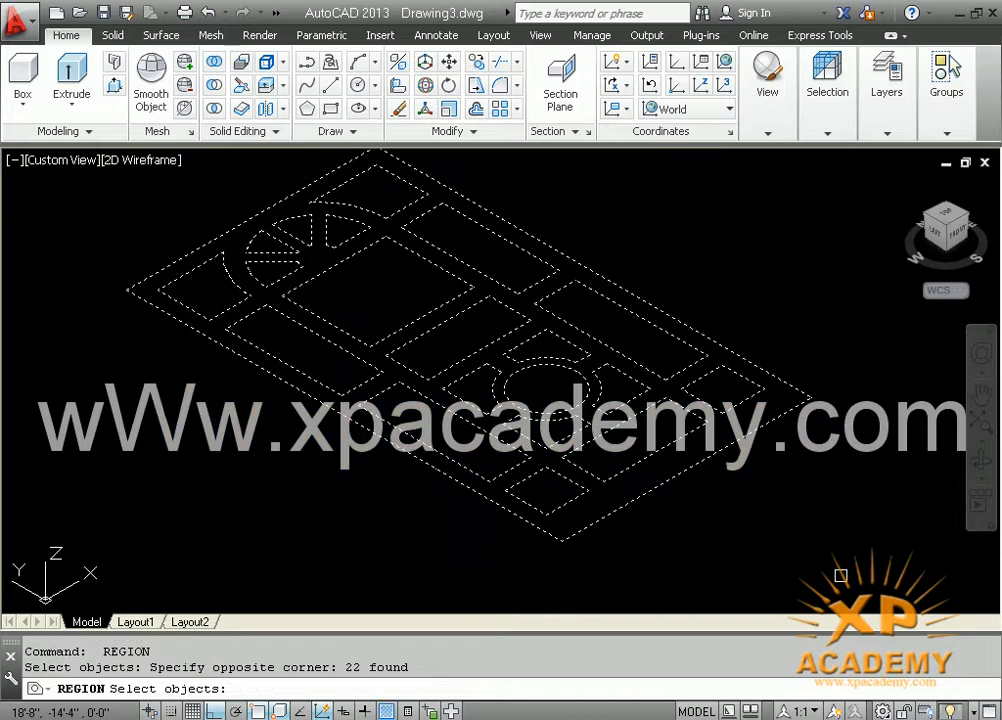
key(Return)
Select arch segments and a panel beside the ring to check that each outline is a single region.
click(688, 469)
key(Escape)
click(349, 238)
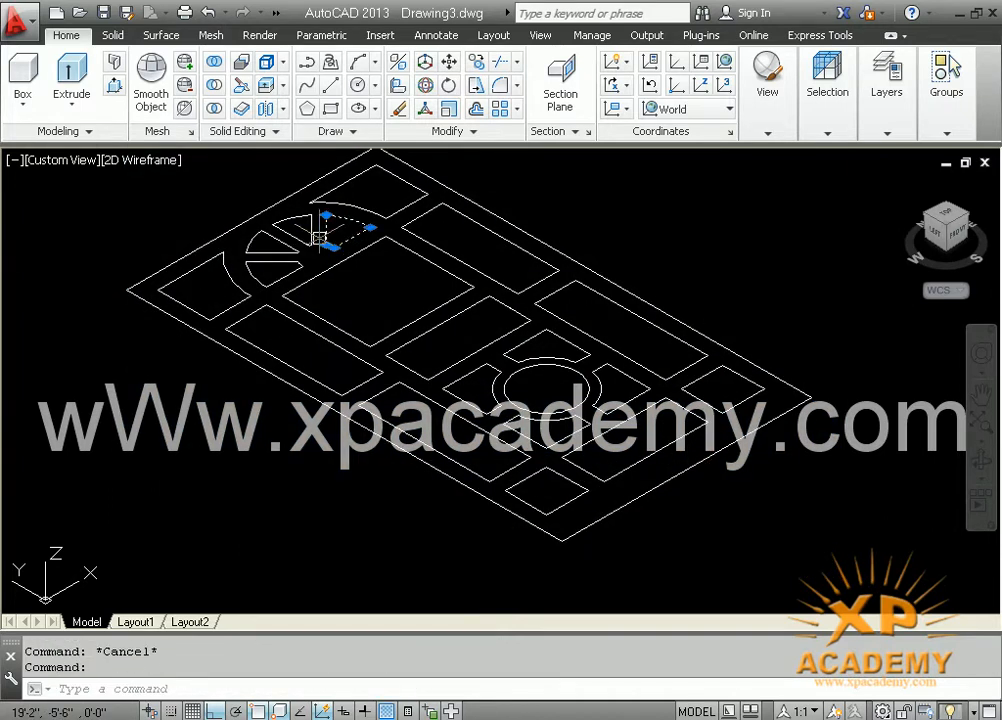
scroll(319, 238, up, 3)
click(261, 294)
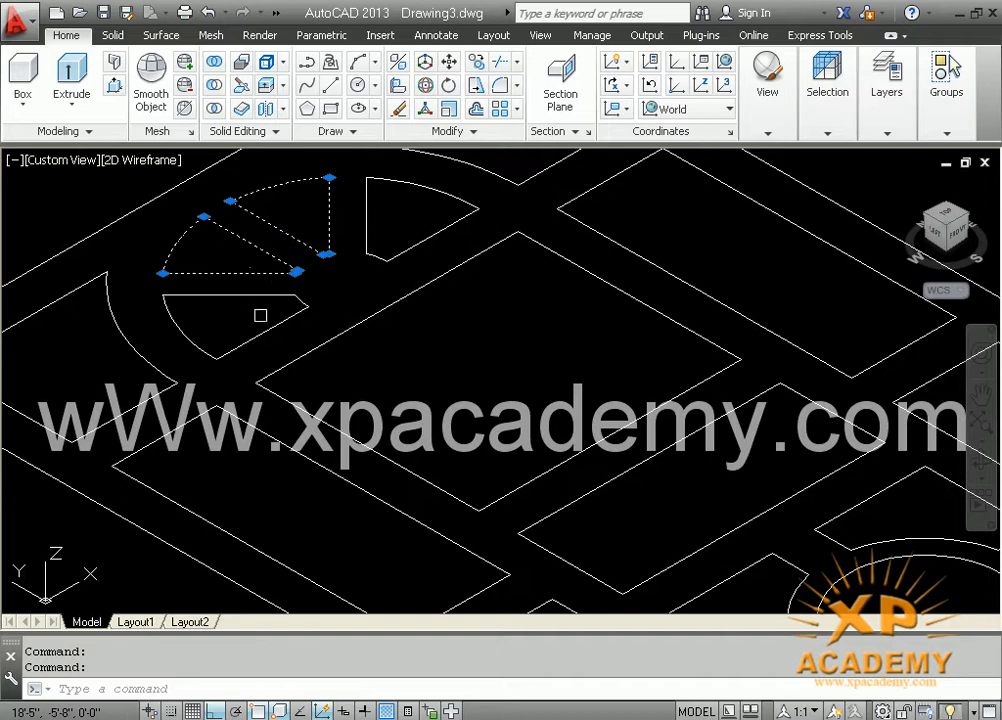
click(260, 326)
click(253, 342)
scroll(390, 351, down, 2)
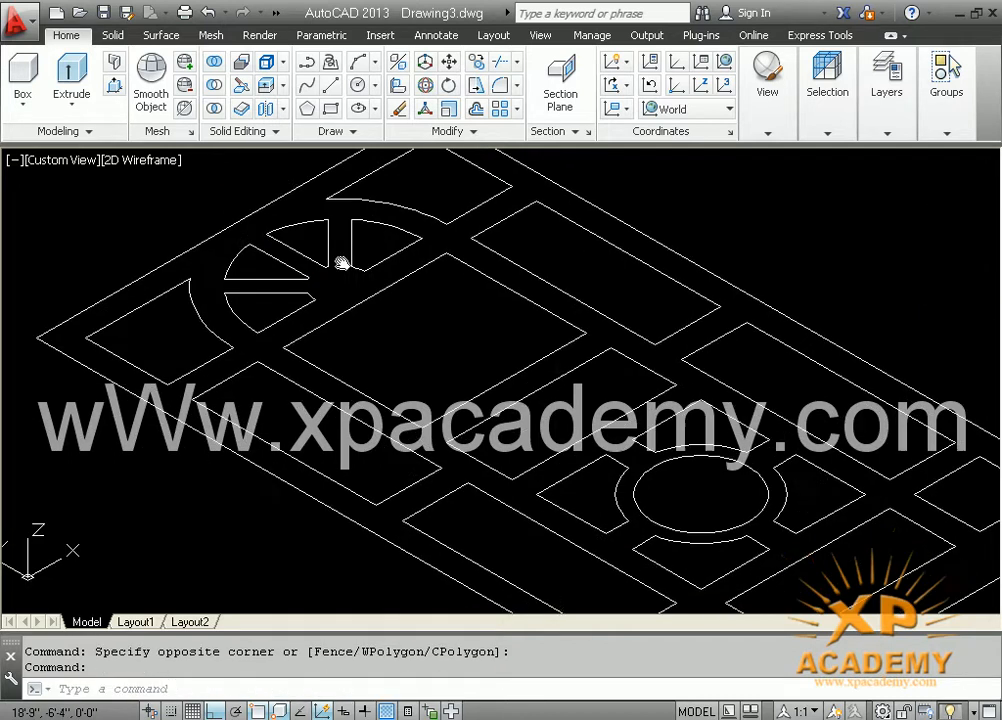
middle_drag(467, 437, 365, 289)
key(Escape)
click(583, 443)
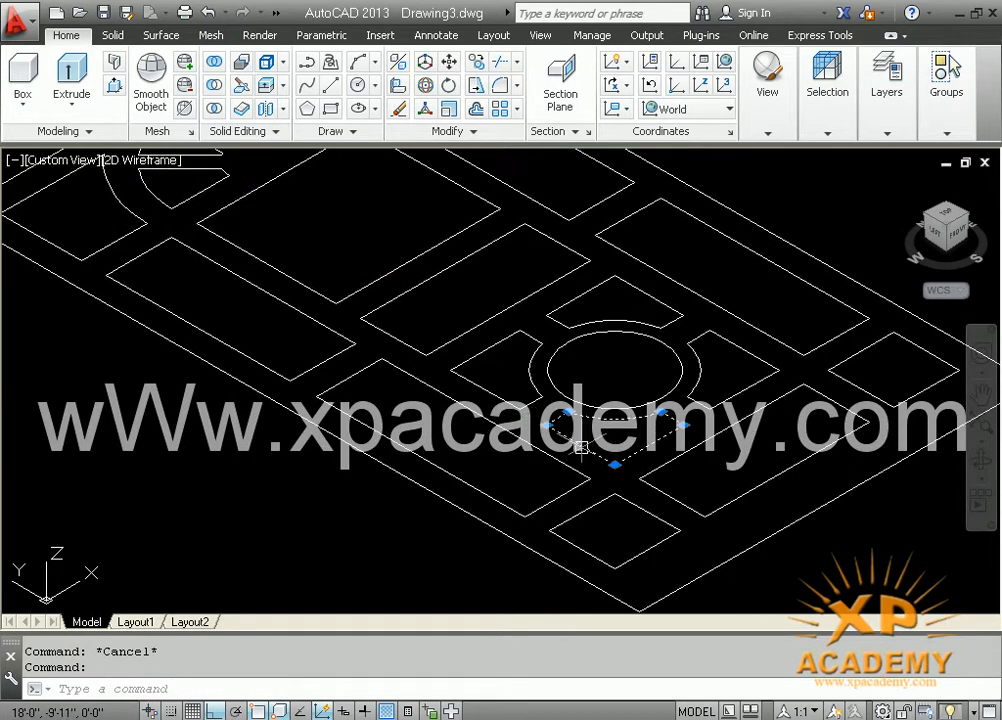
Select the panel shape behind the ring to check that it is a single region, and clear the selection.
click(532, 410)
click(600, 328)
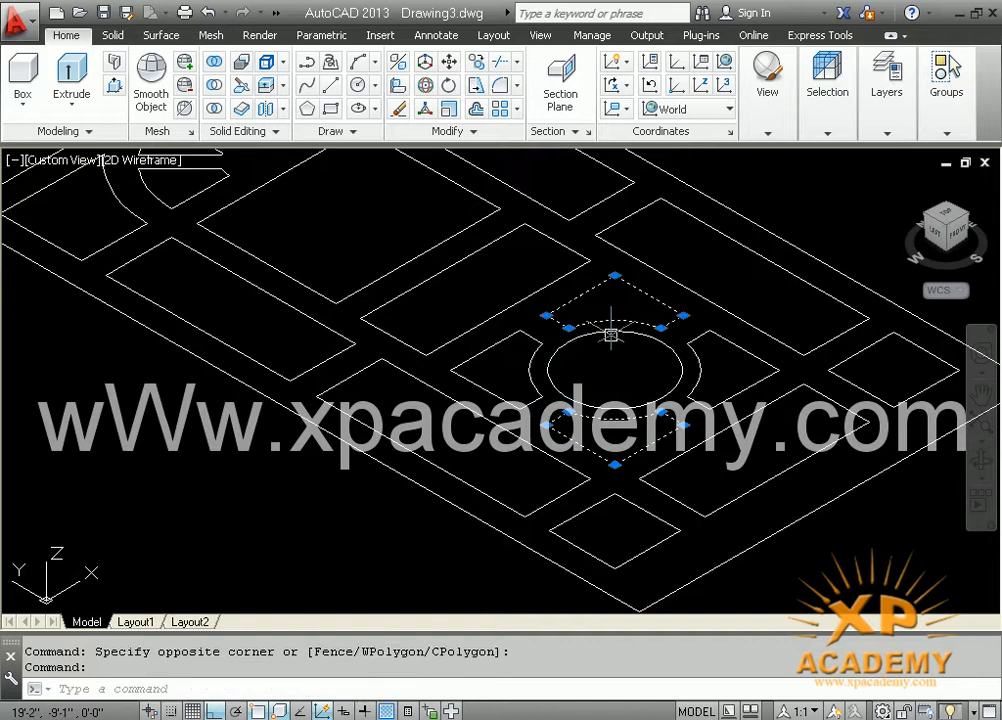
key(Escape)
Copy the complete region version of the panel design to the empty space beyond it, clear of the original.
scroll(590, 360, down, 6)
mouse_move(583, 383)
middle_down()
mouse_move(413, 378)
mouse_move(405, 397)
middle_up()
scroll(410, 400, up, 3)
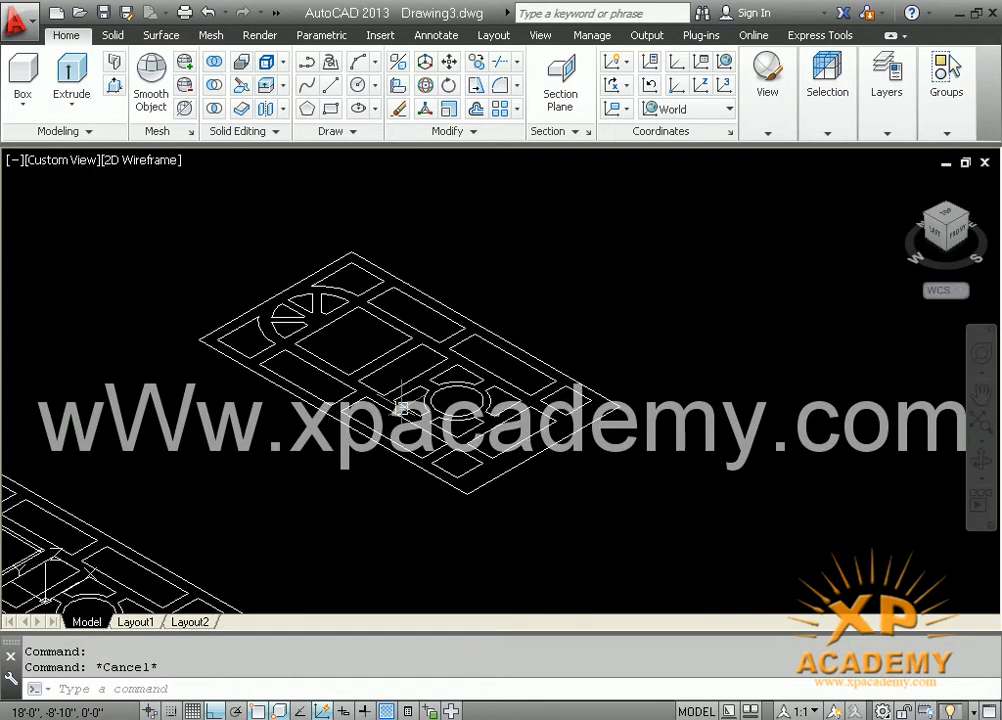
text(co)
key(Return)
click(605, 247)
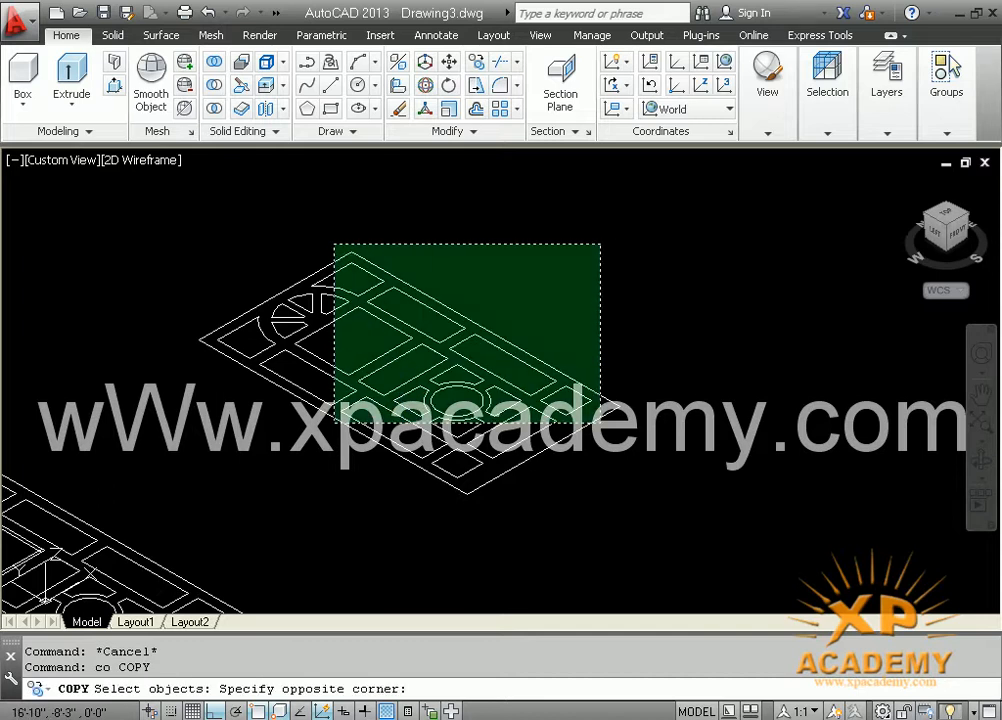
click(250, 481)
key(Return)
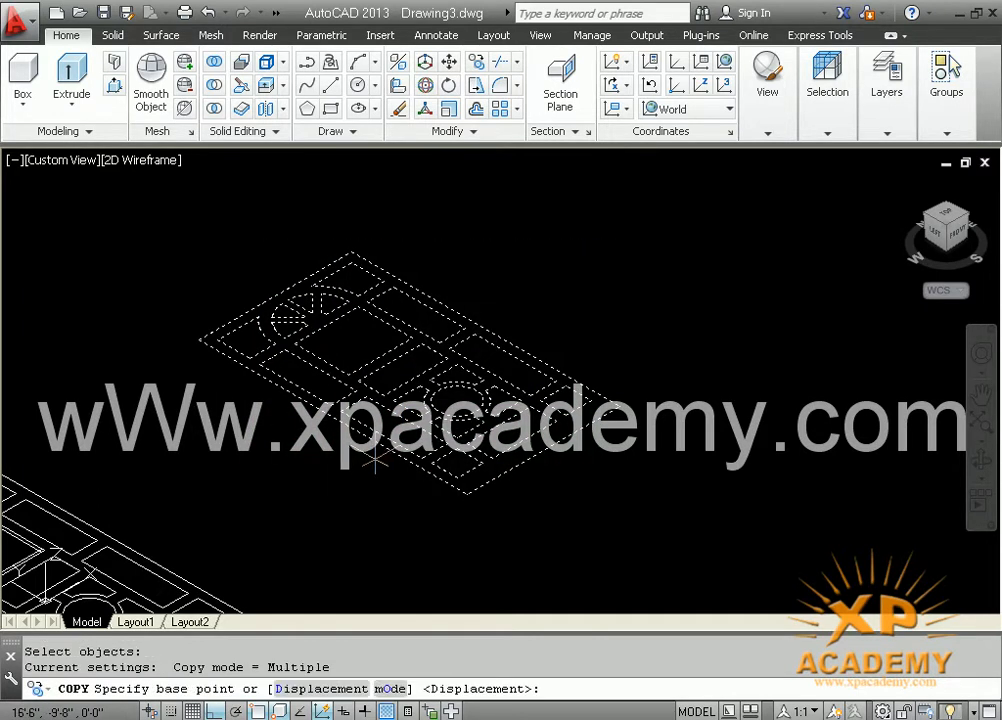
click(369, 457)
click(641, 289)
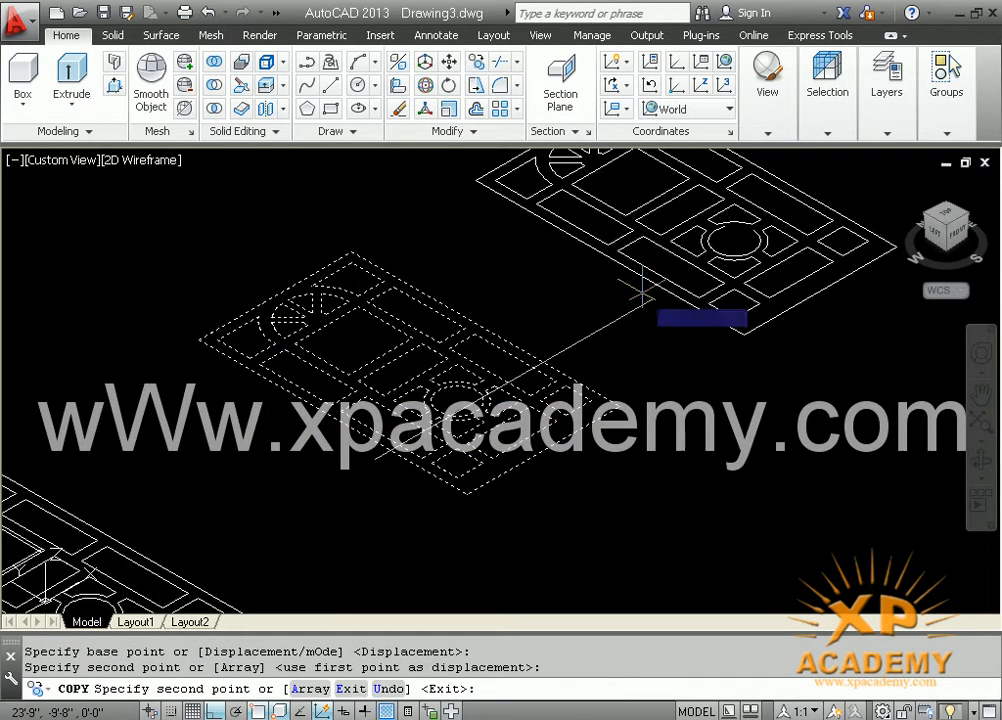
key(Return)
Extrude all outlines of the new panel copy, including the outer frame, to a height of 4.
scroll(584, 340, down, 2)
middle_drag(584, 340, 437, 440)
scroll(483, 351, up, 4)
text(ex)
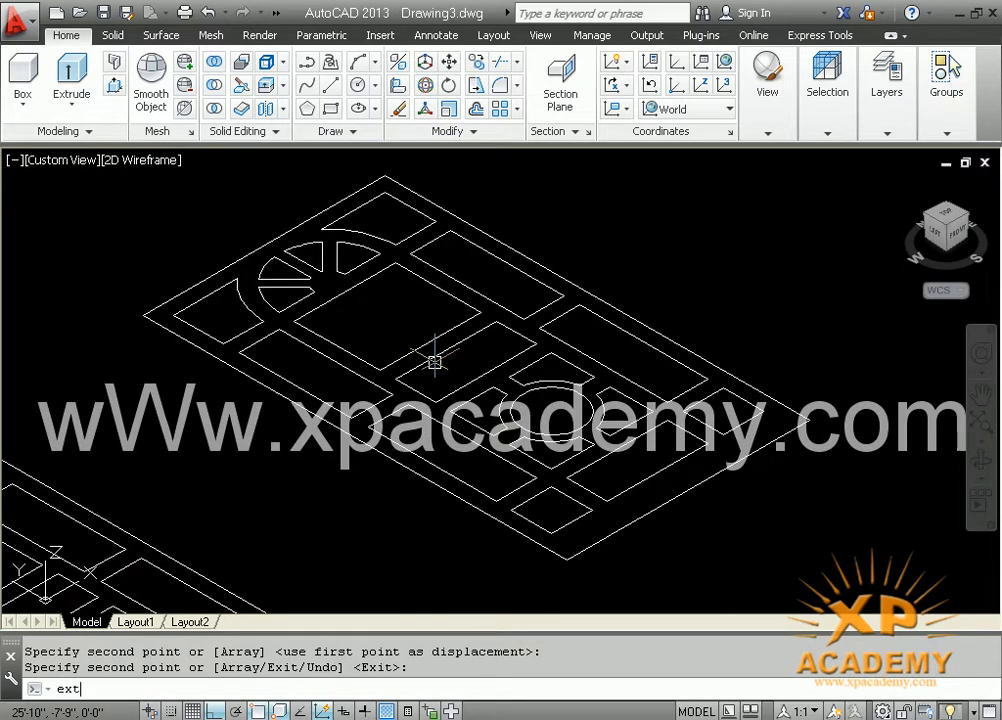
text(t)
key(Return)
click(727, 237)
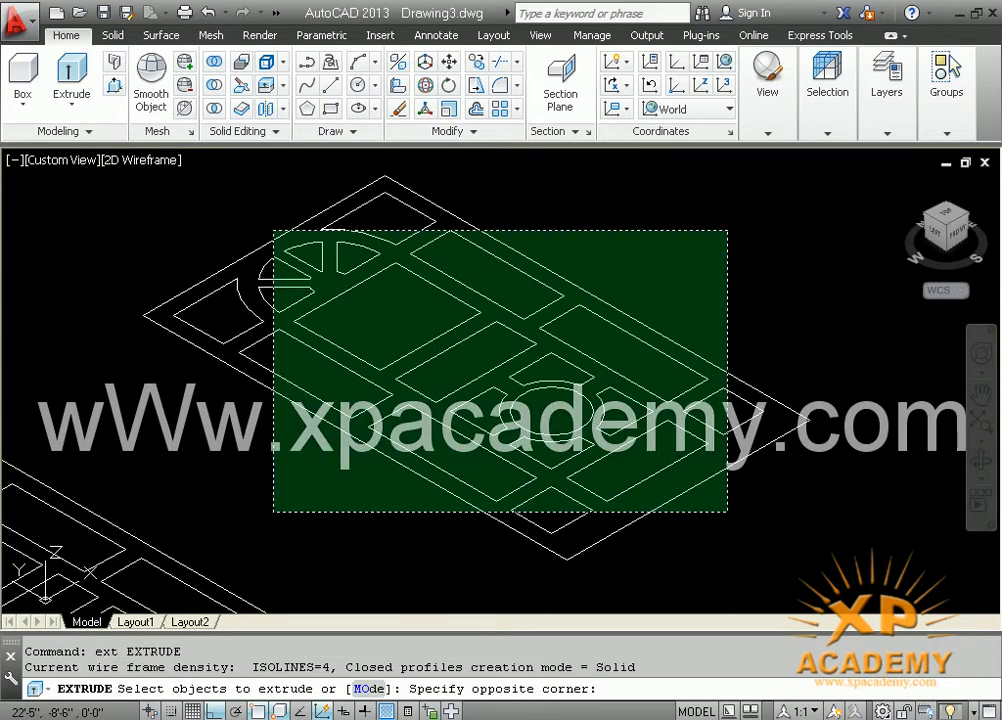
click(266, 508)
click(485, 190)
click(161, 365)
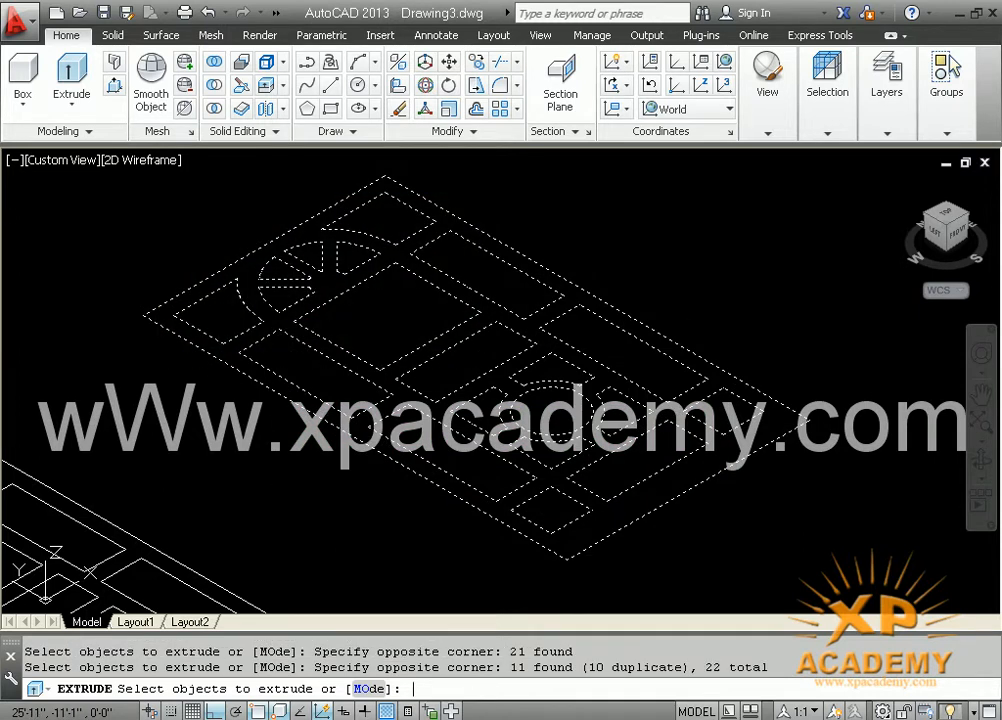
key(Return)
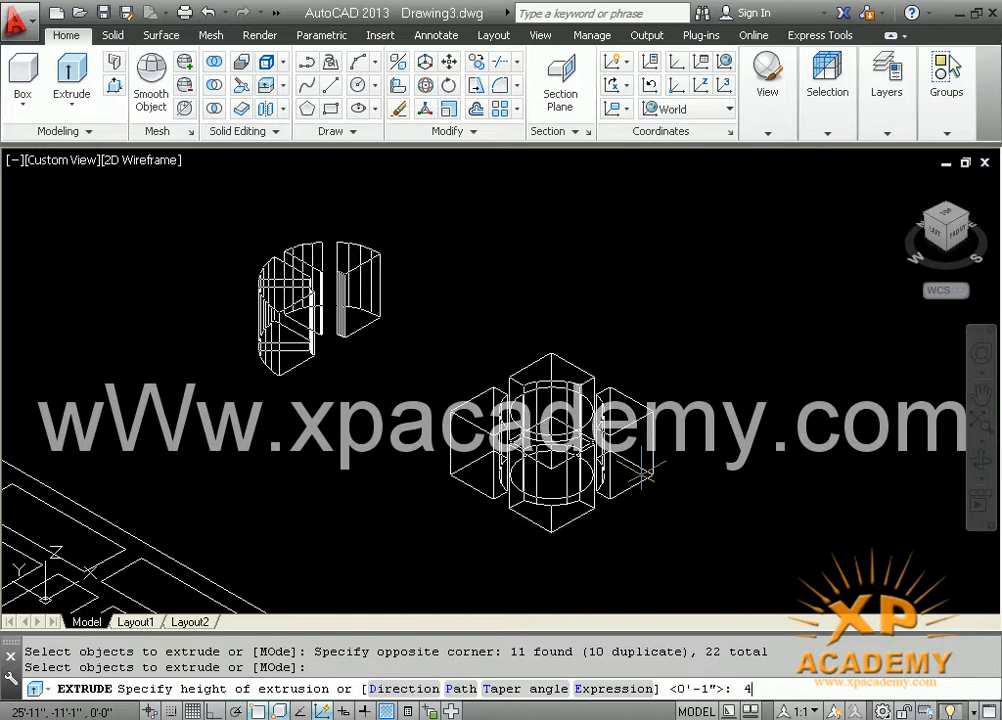
text(4)
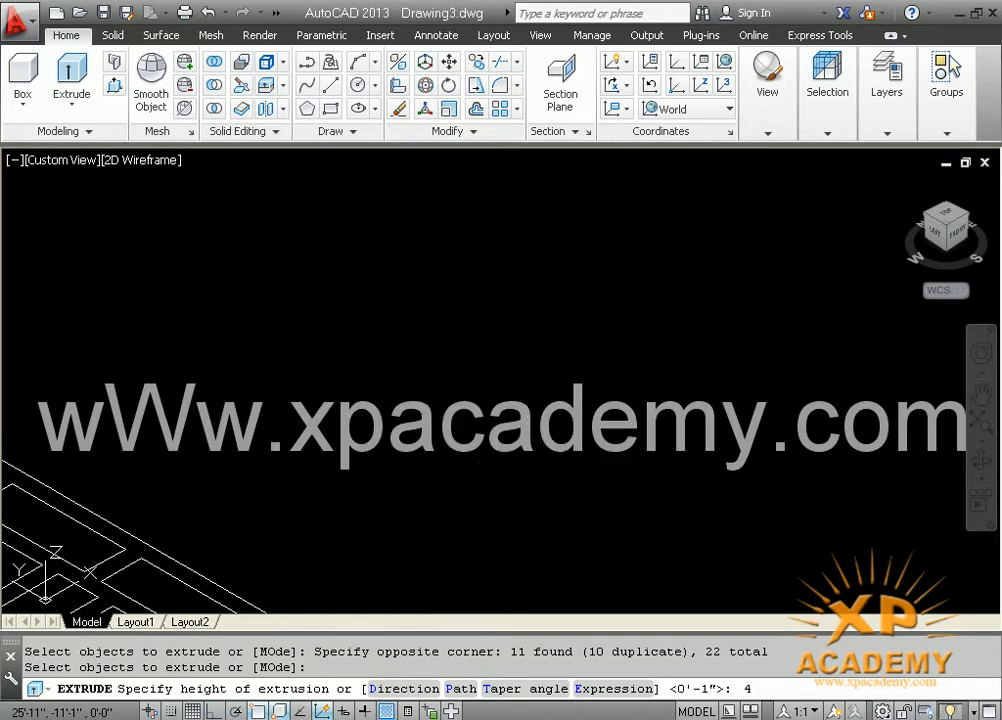
key(Return)
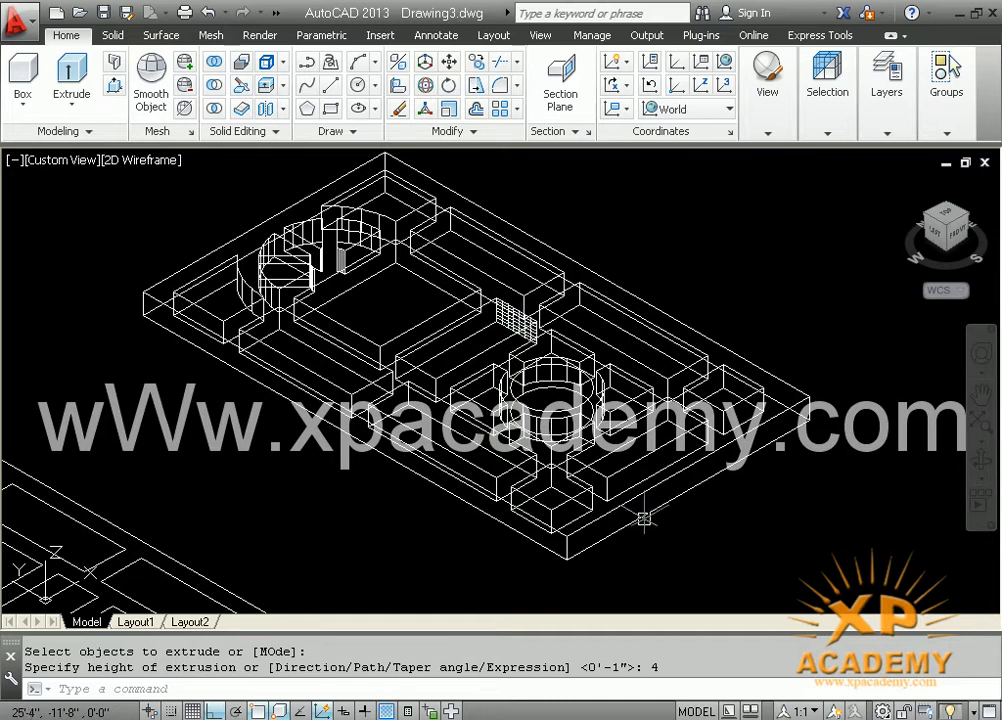
Change the visual style of the view to Shaded to display the extruded panel.
middle_drag(450, 523, 423, 537)
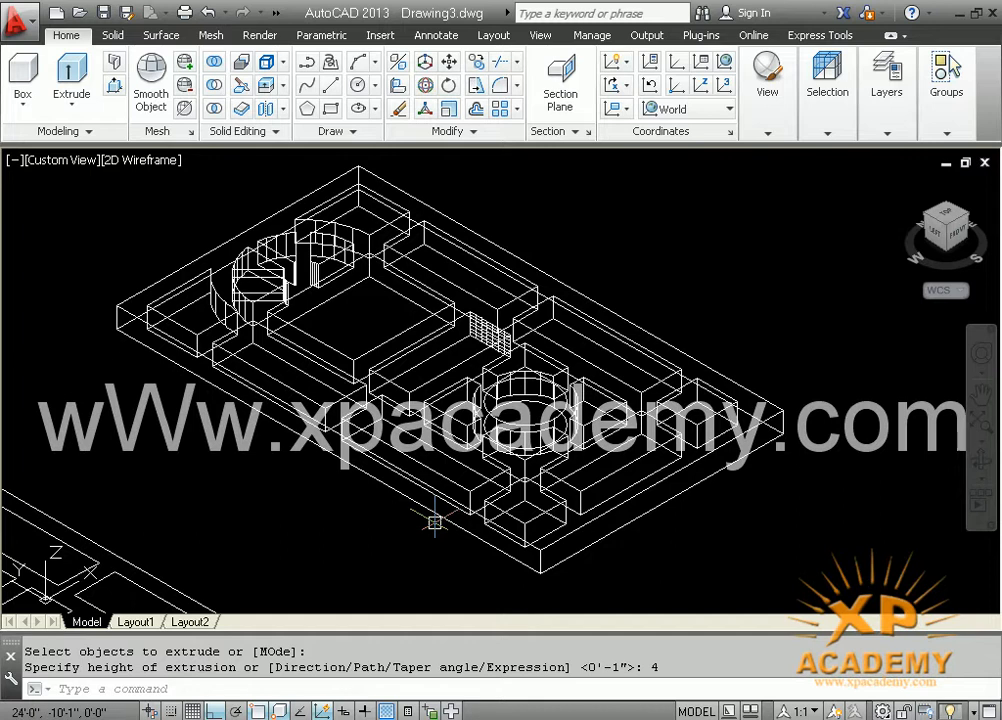
click(155, 163)
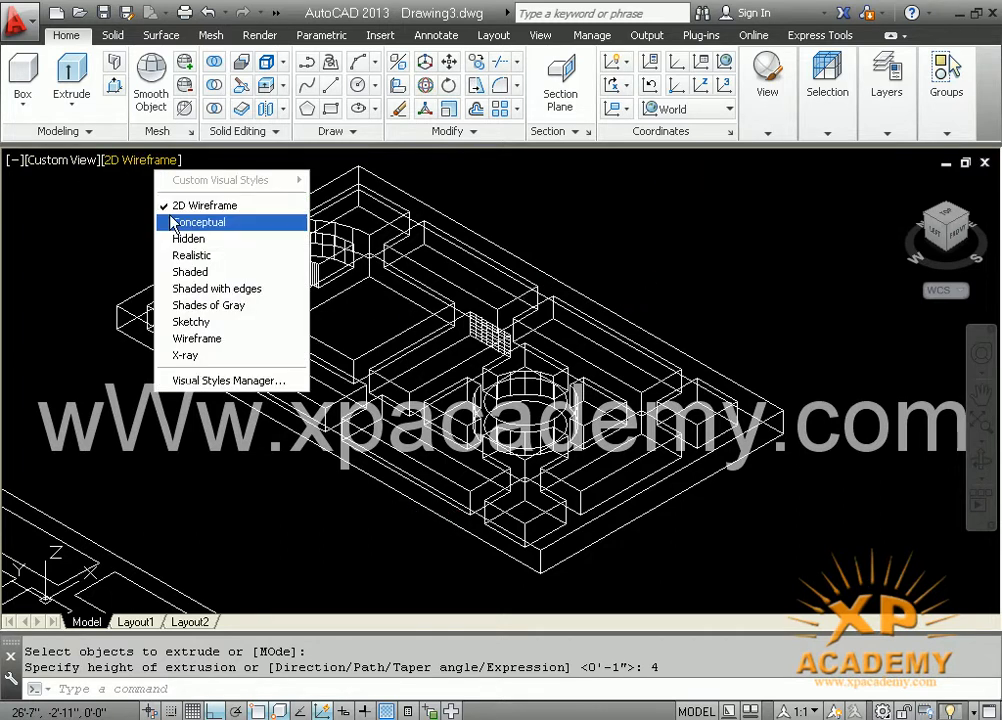
click(189, 272)
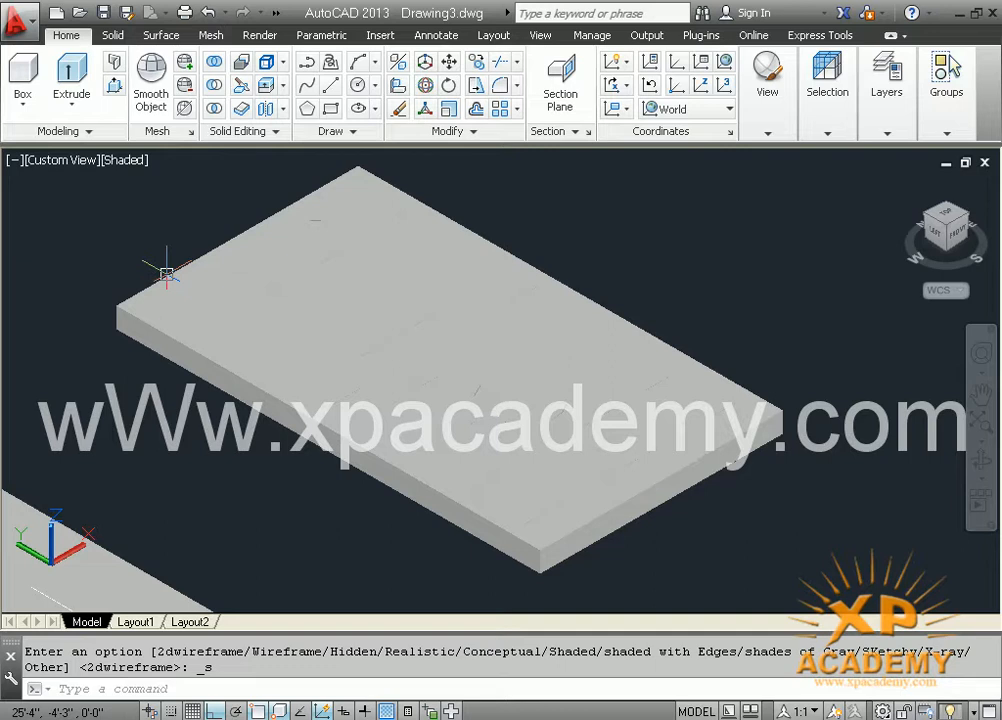
Subtract all inner extruded shapes from the outer slab to cut the panel's openings.
mouse_move(217, 385)
middle_down()
mouse_move(239, 380)
mouse_move(230, 418)
mouse_move(262, 405)
mouse_move(219, 398)
middle_up()
text(s)
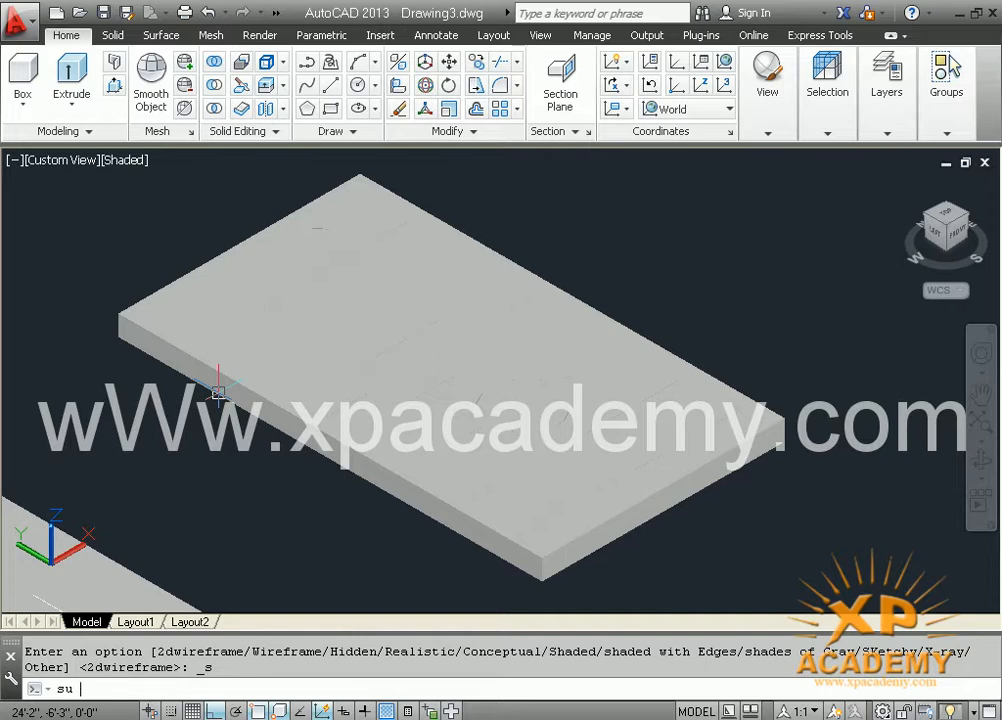
text(u)
key(Return)
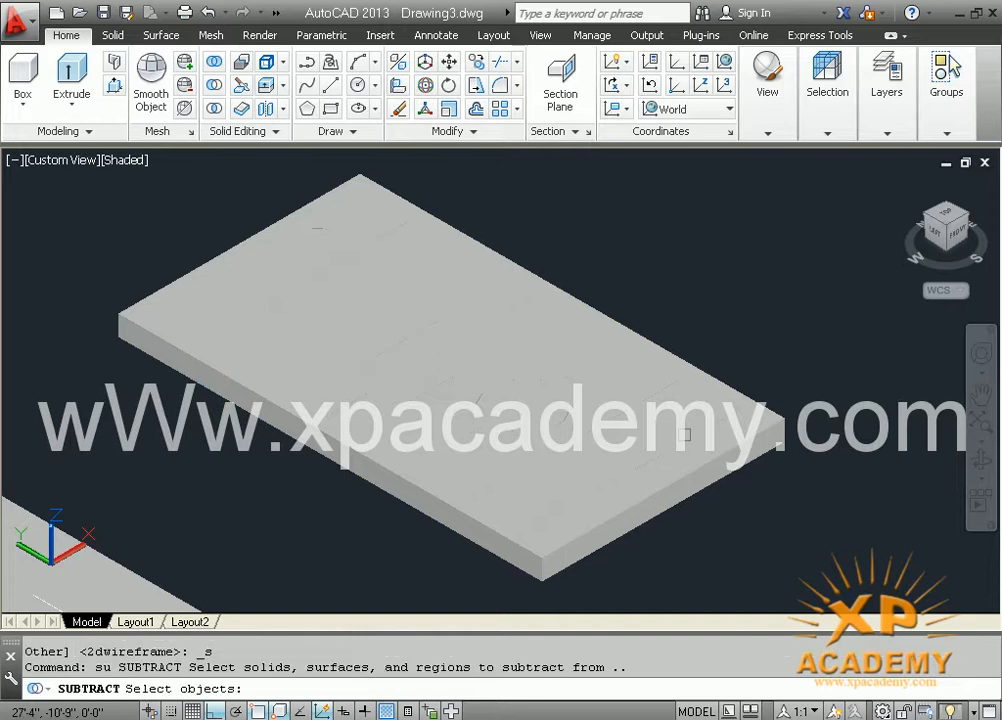
click(787, 445)
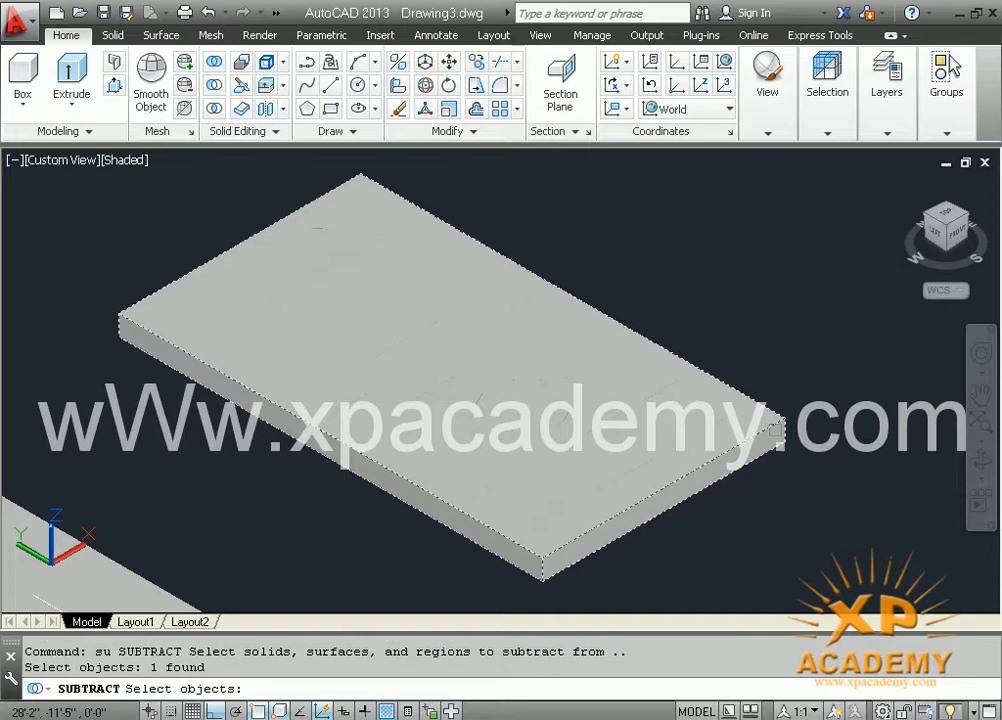
key(Return)
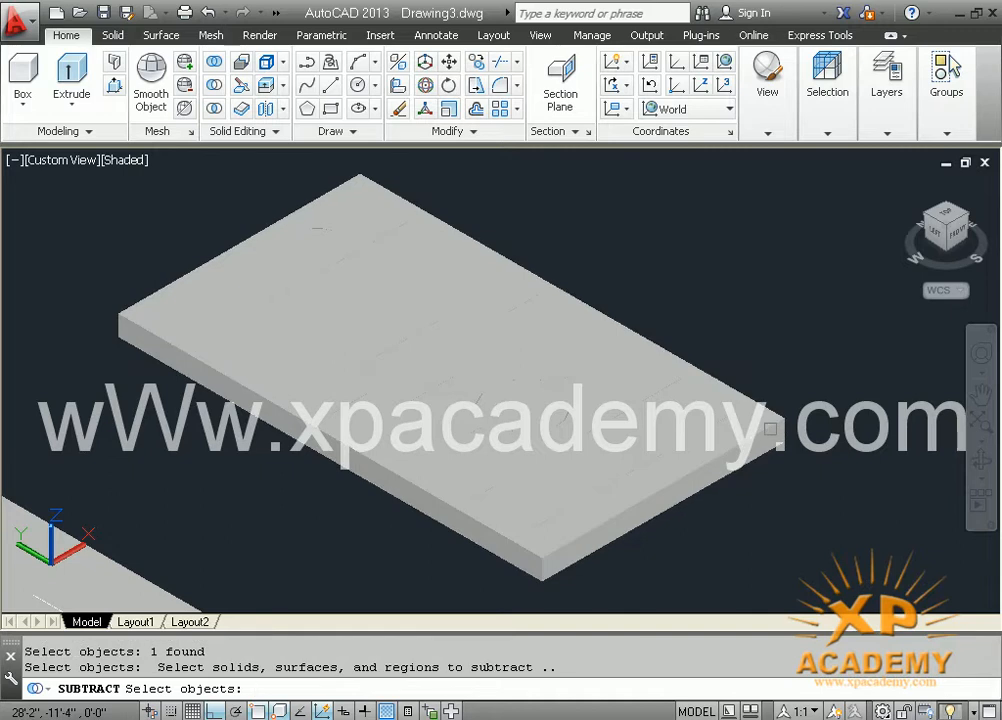
click(798, 228)
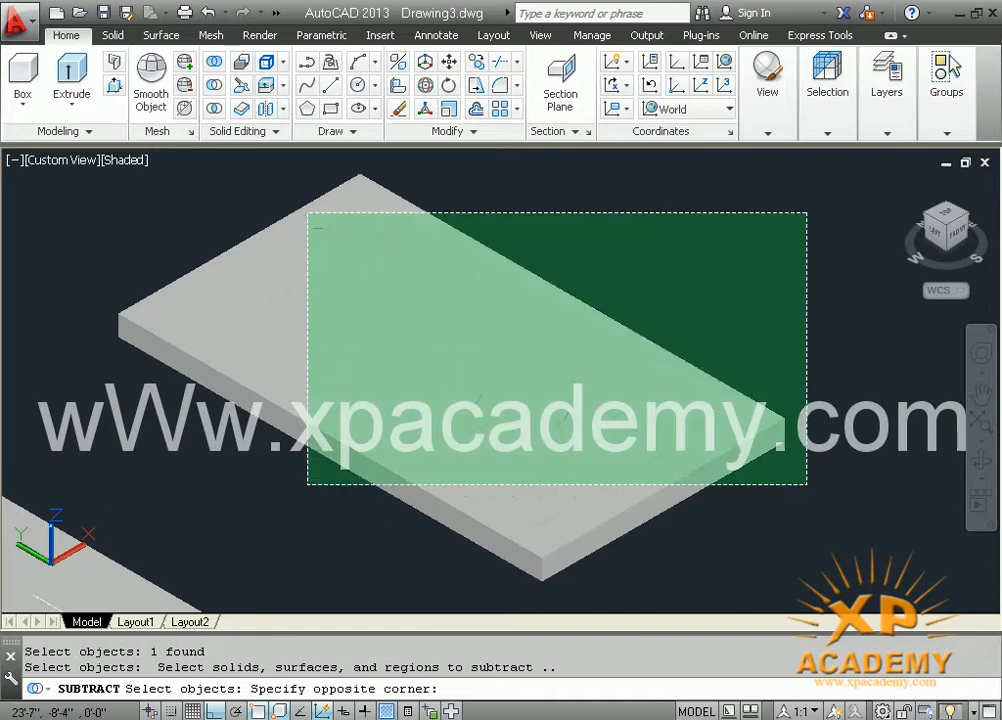
click(206, 547)
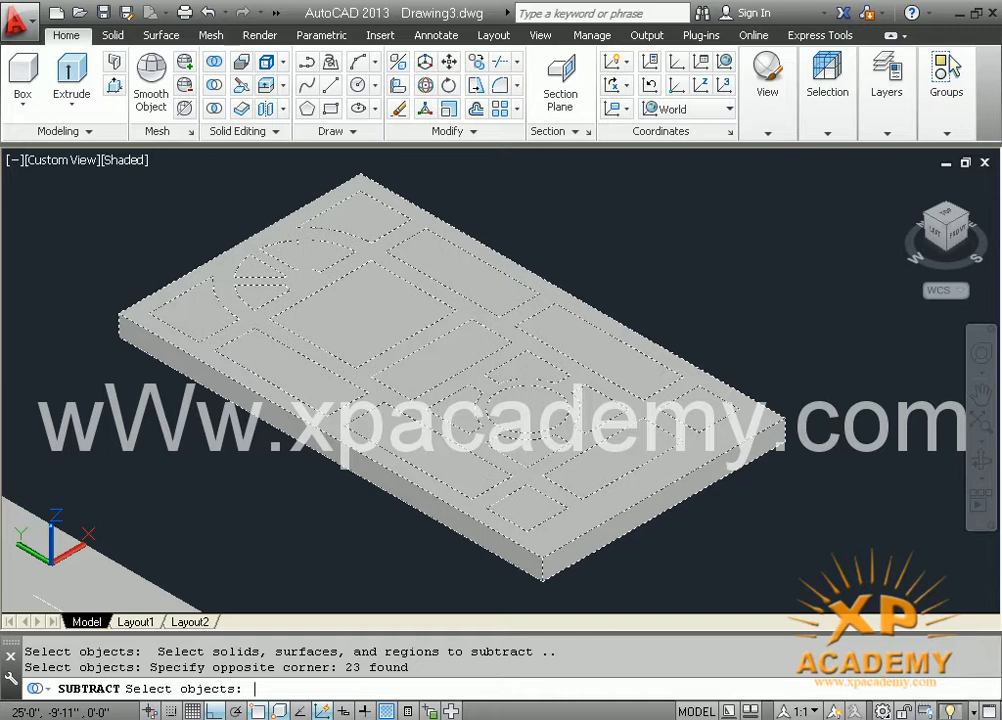
key(Return)
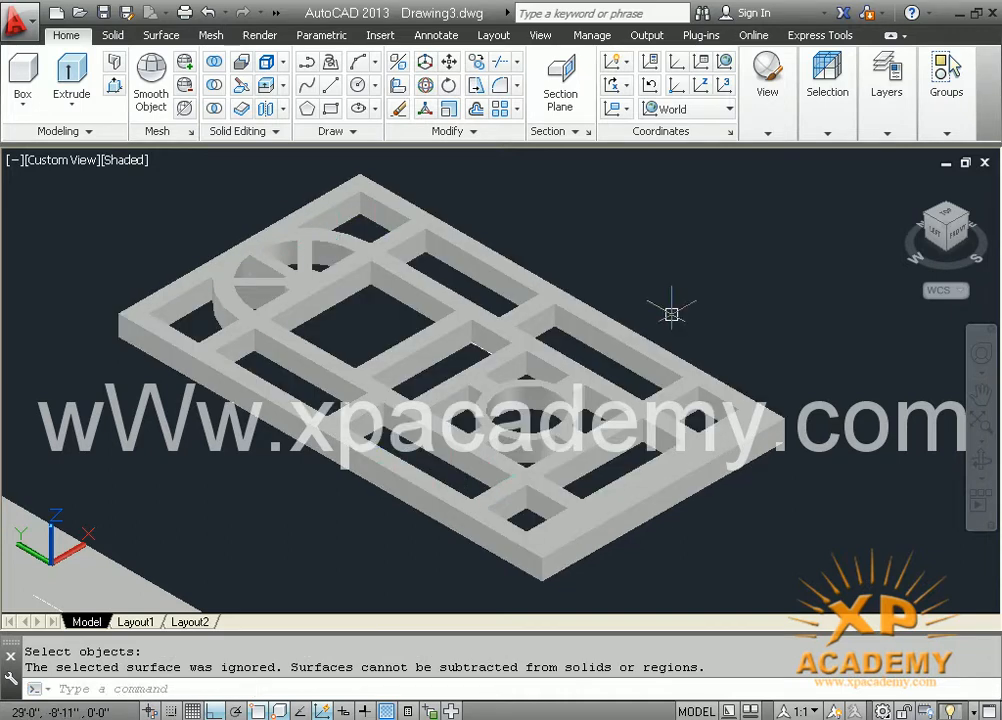
Set the color of the pierced panel solid to Color 40.
middle_drag(425, 473, 415, 470)
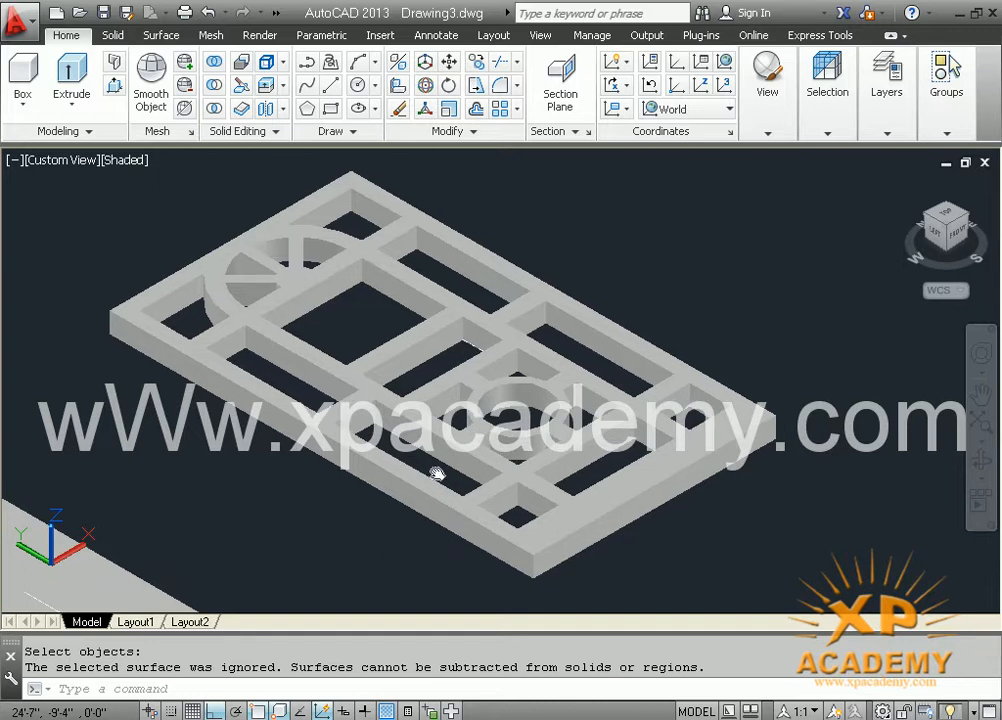
scroll(372, 470, up, 5)
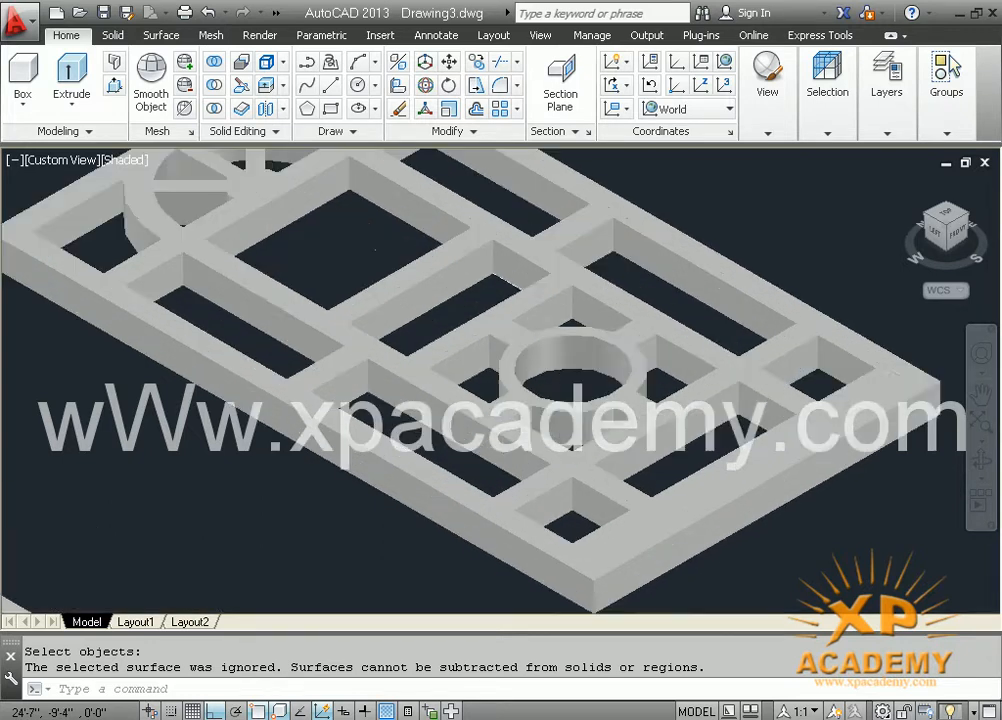
click(362, 440)
key(Return)
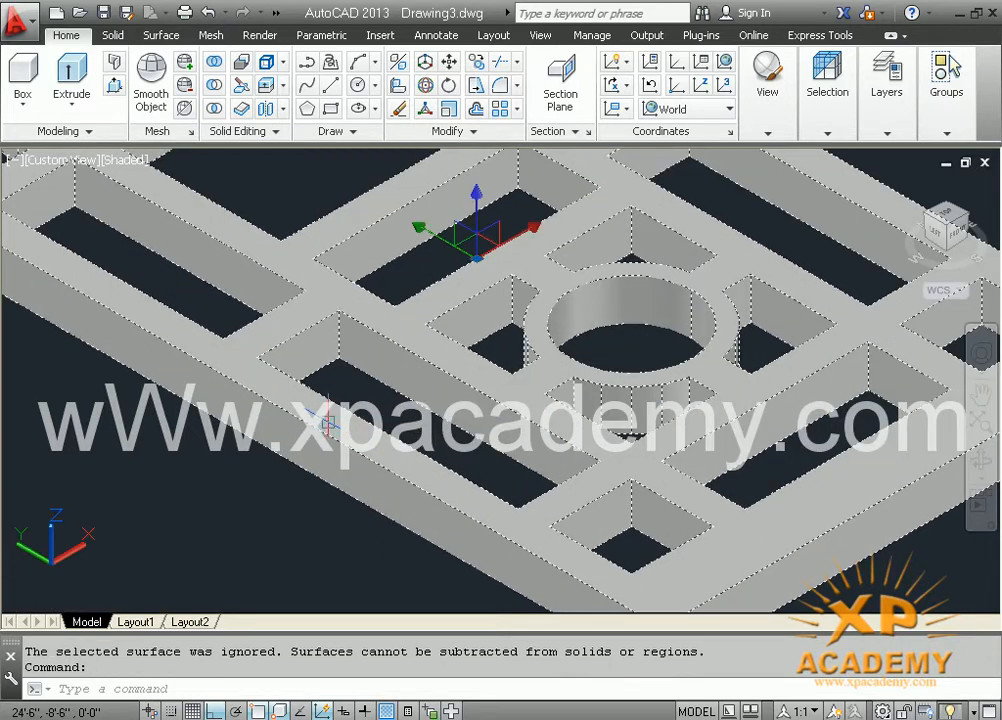
key(Return)
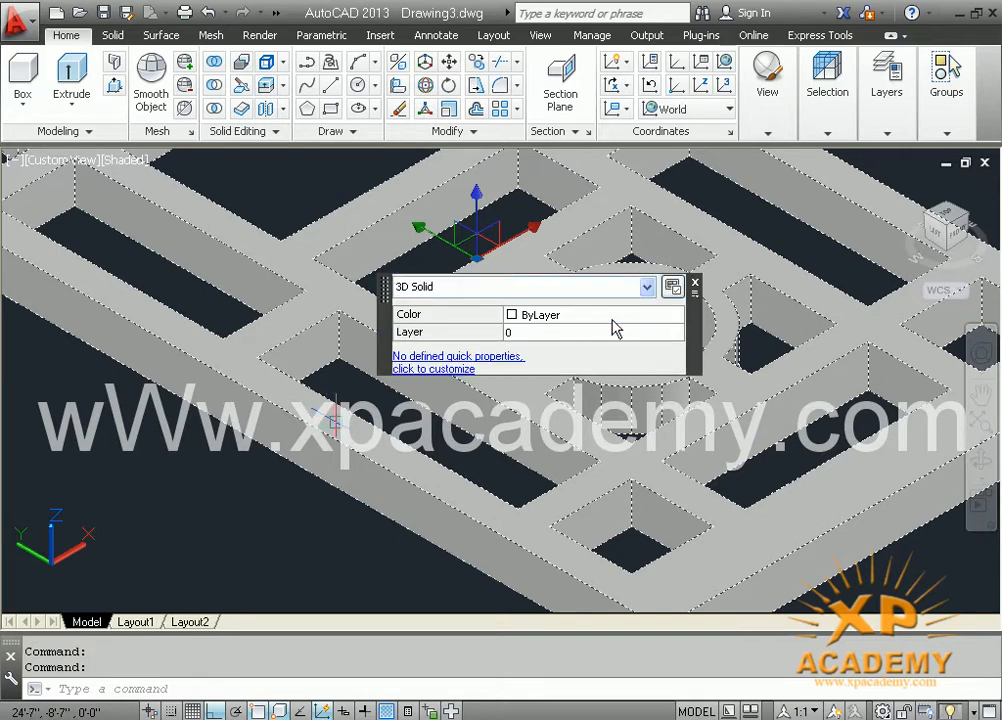
click(612, 318)
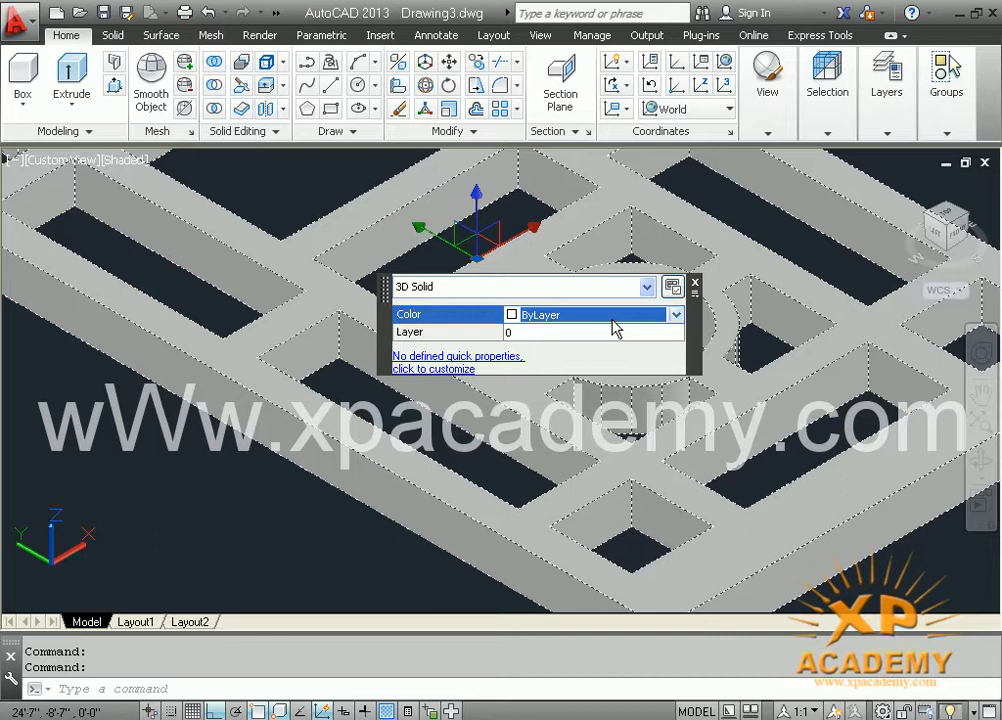
click(675, 316)
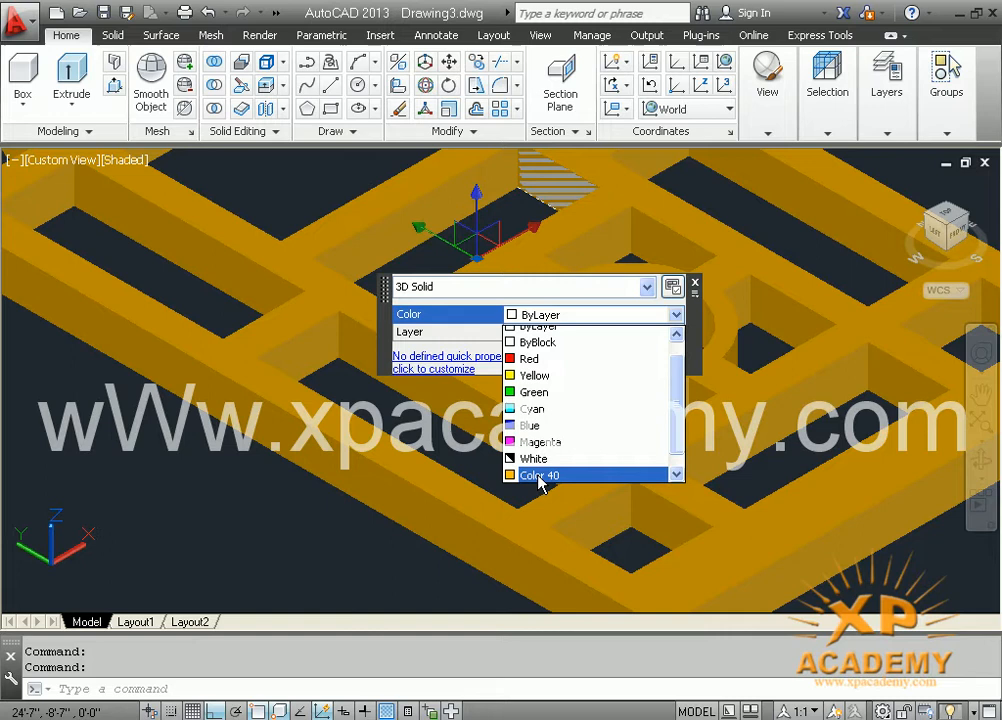
click(540, 468)
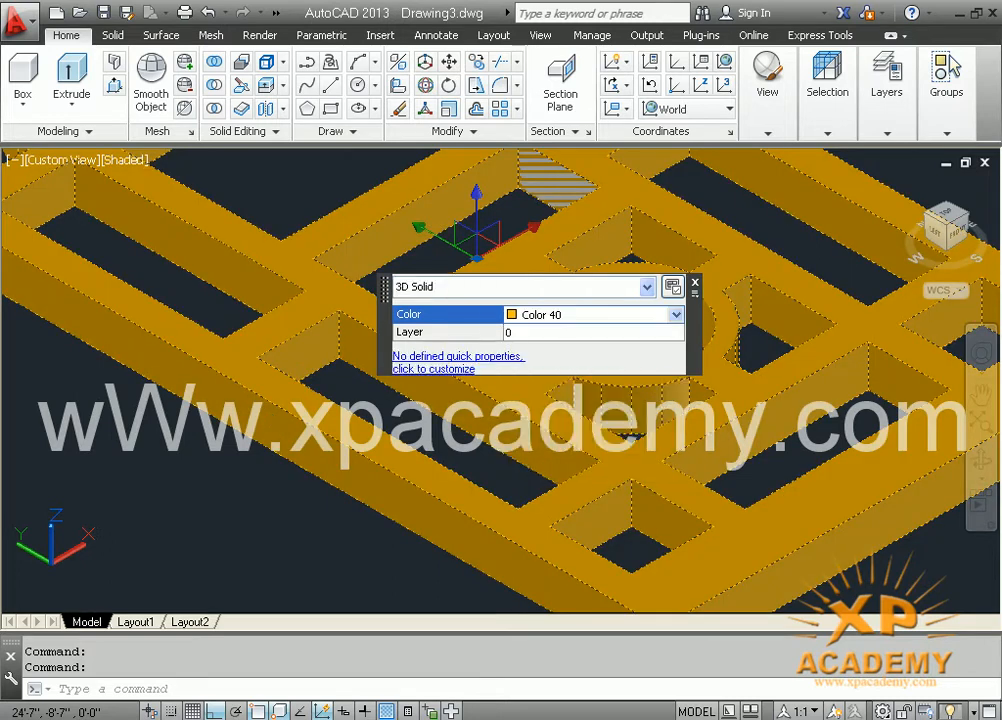
Dismiss the Quick Properties palette and deselect the orange grille solid.
scroll(369, 457, down, 8)
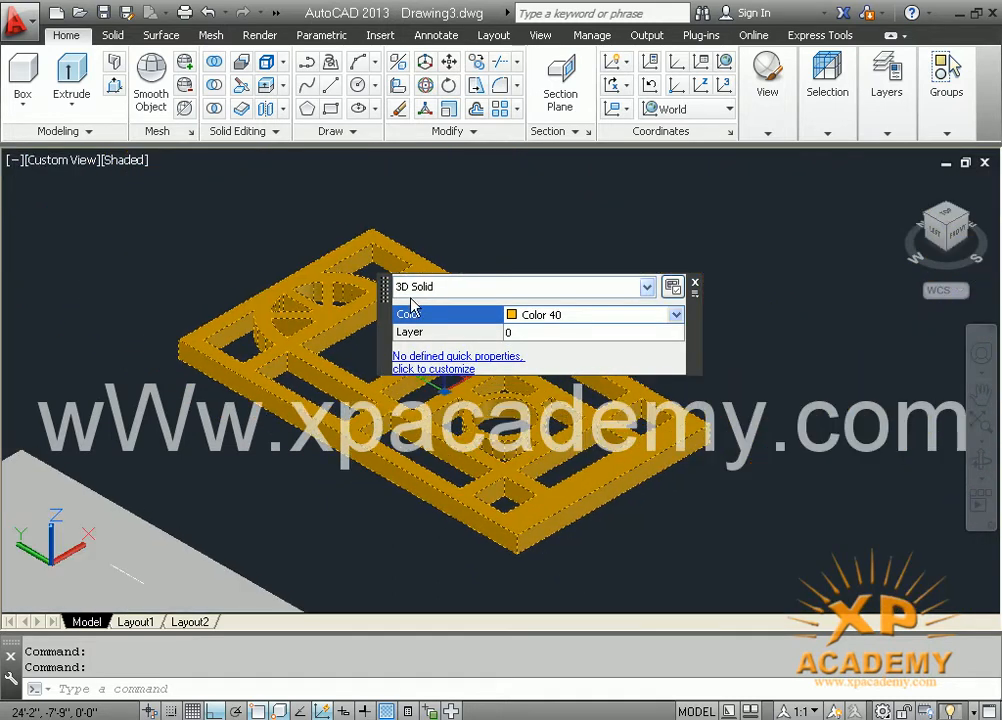
click(695, 283)
scroll(483, 372, up, 6)
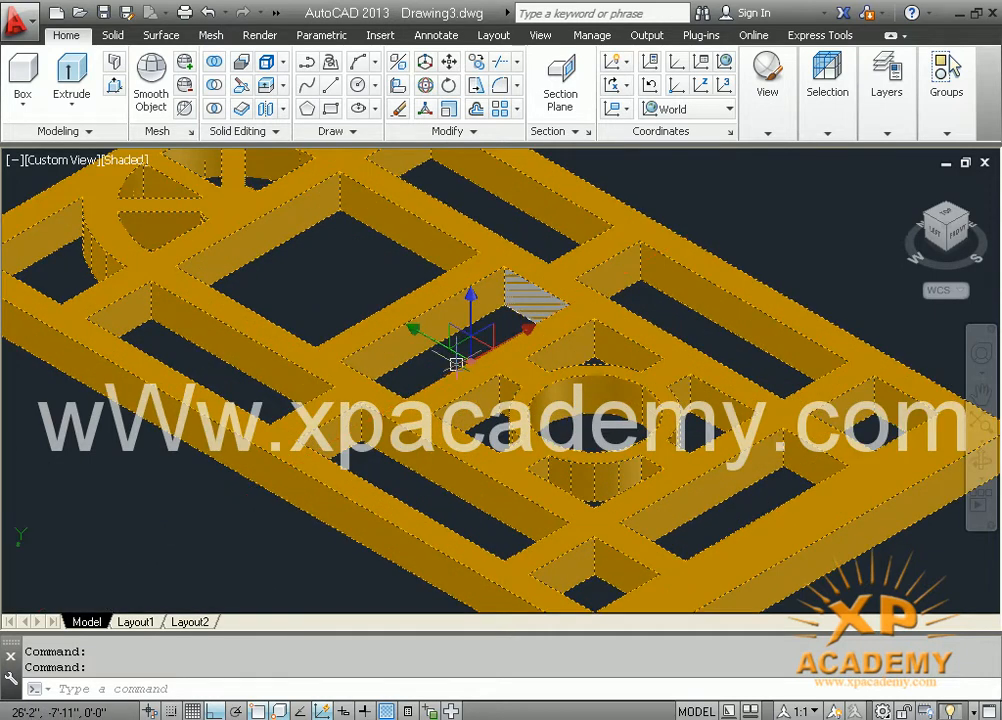
key(Escape)
middle_drag(467, 364, 391, 346)
scroll(362, 427, down, 5)
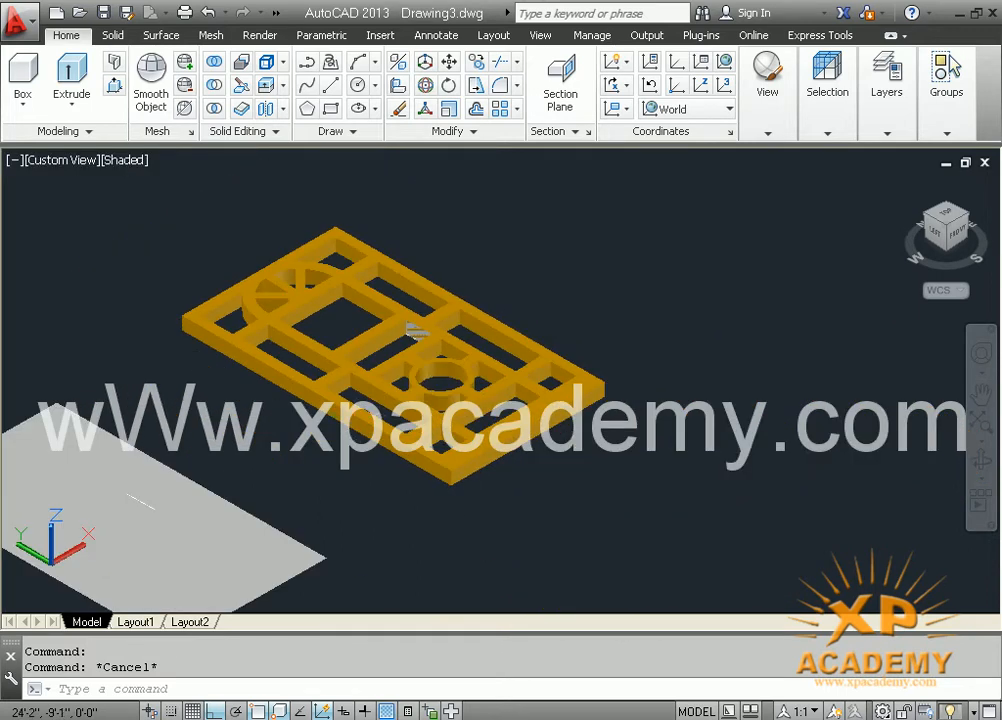
Move the orange grille solid to empty space farther away from the flat white panel.
text(m)
key(Return)
click(463, 474)
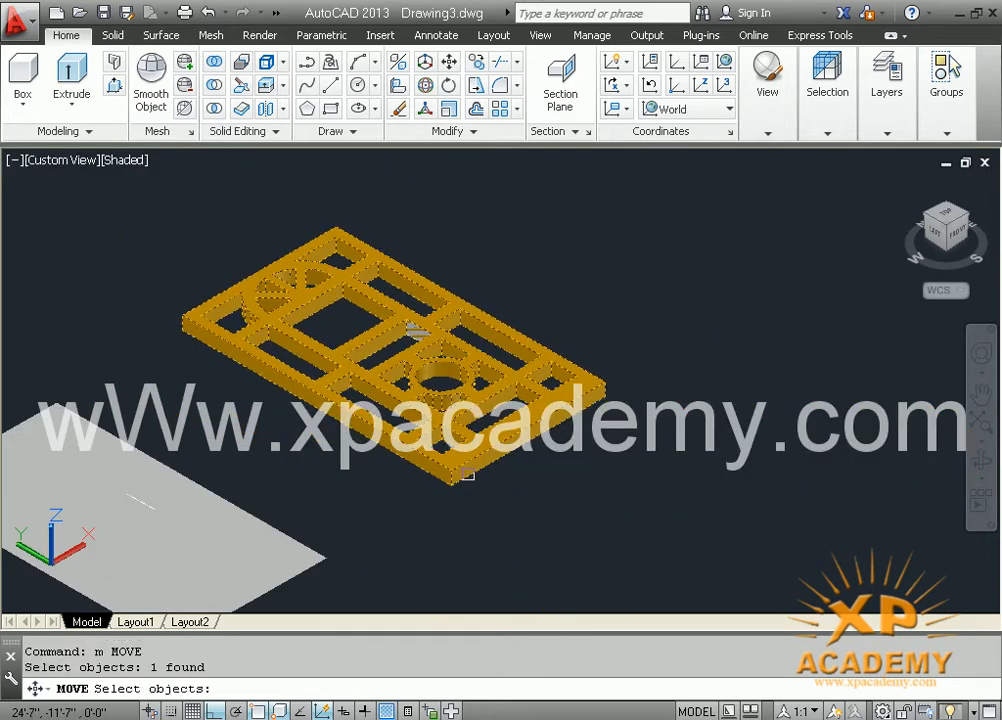
key(Return)
middle_drag(416, 448, 241, 283)
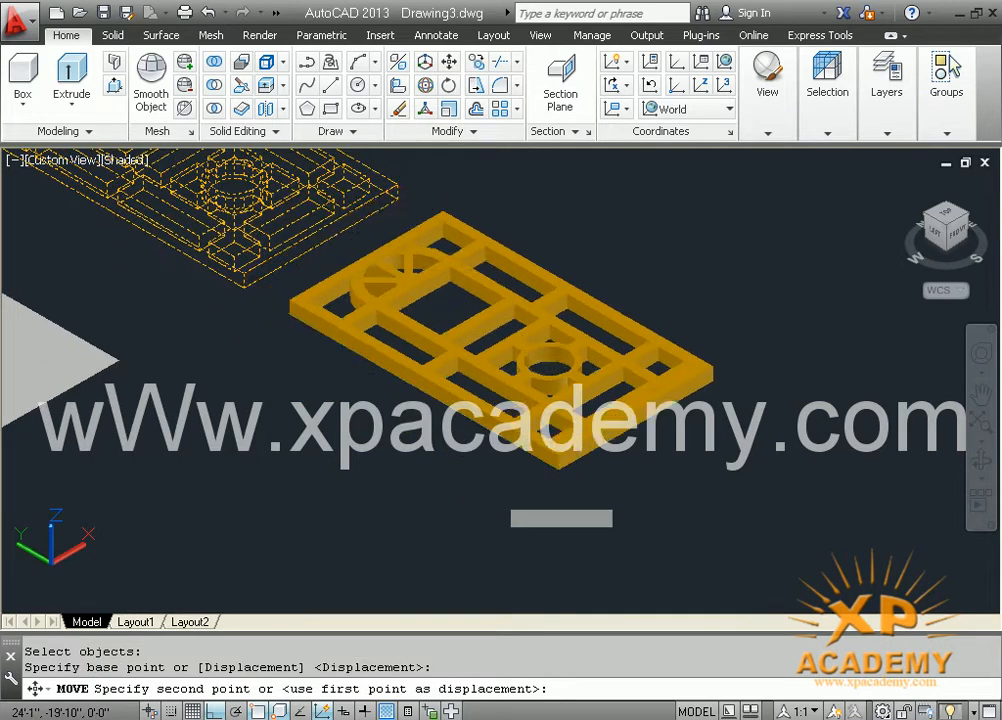
click(563, 520)
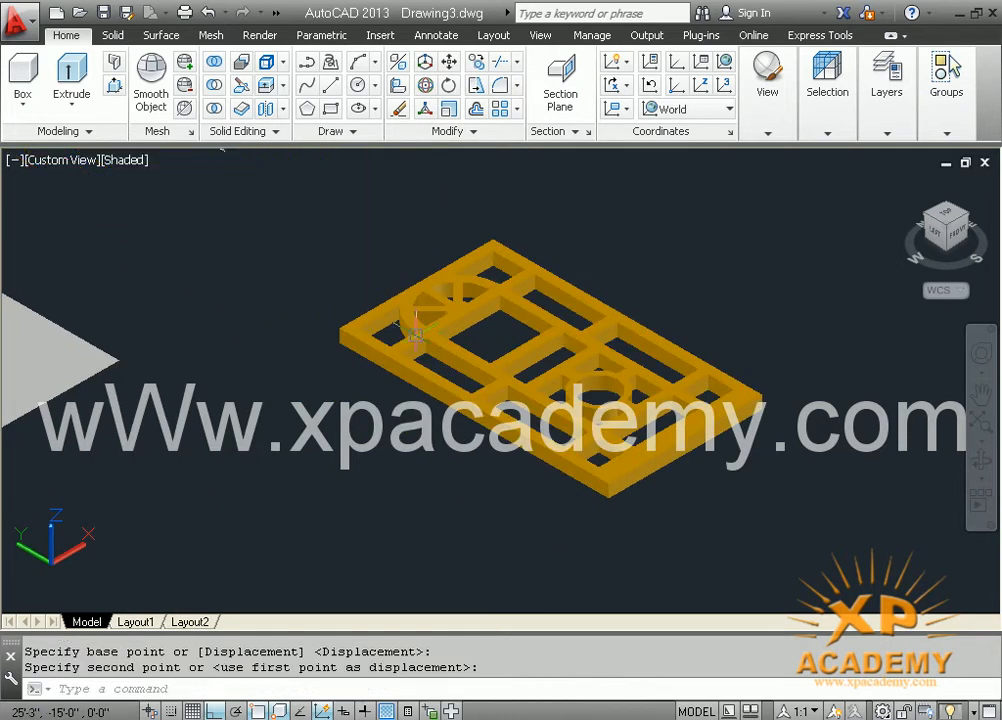
middle_drag(533, 438, 262, 315)
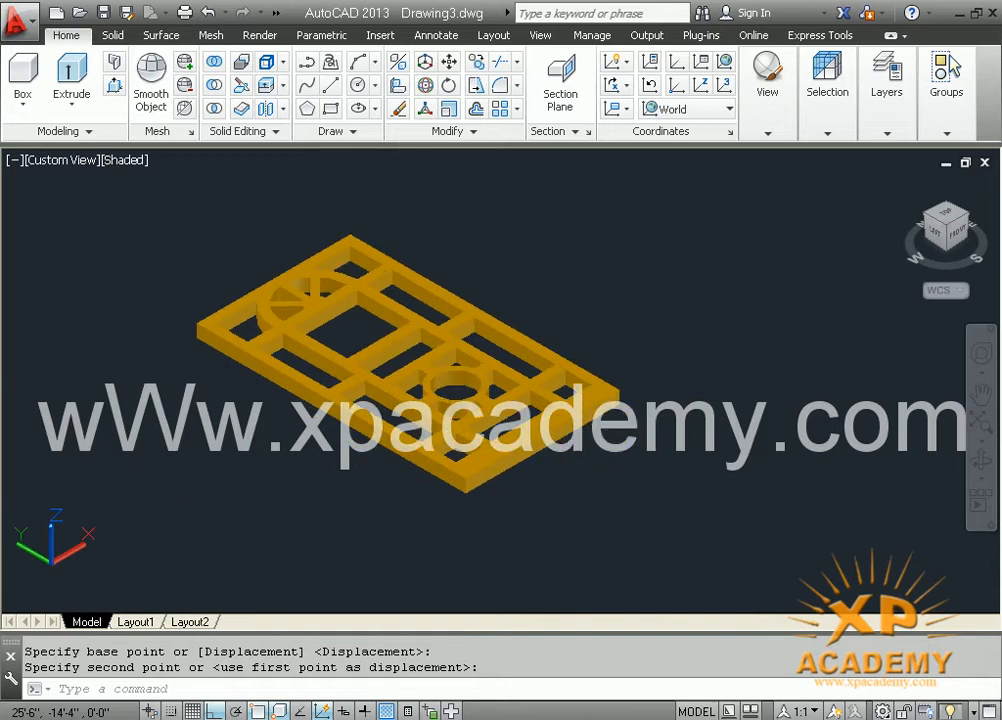
Fillet the short top edge of the long side opening, at the end away from the frame corner, with a 1-inch radius.
scroll(302, 342, up, 5)
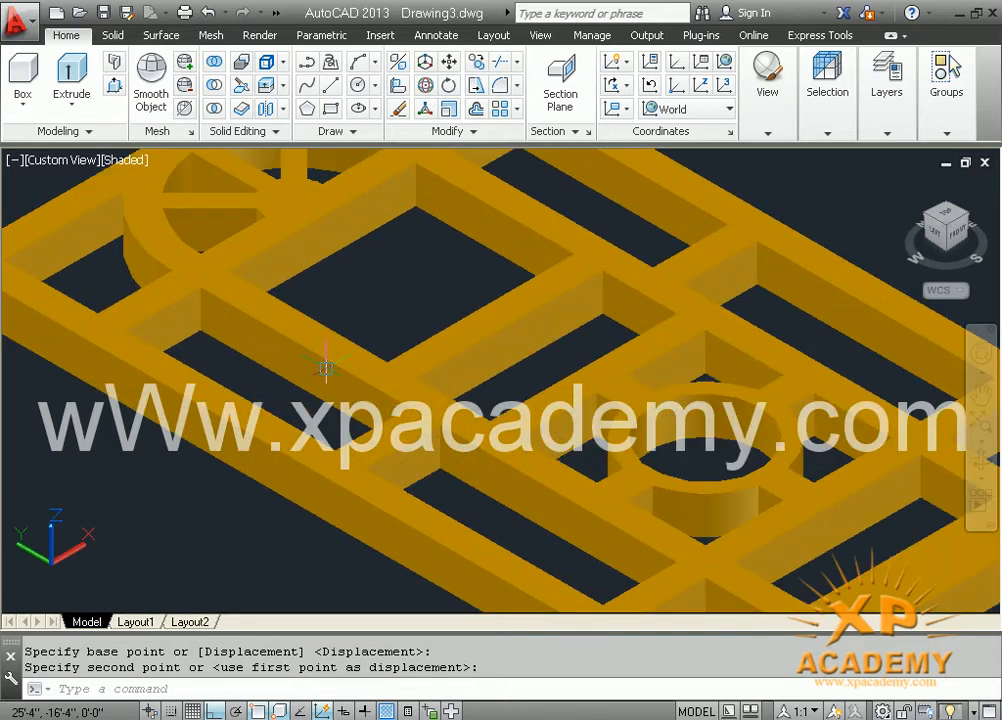
scroll(298, 311, up, 4)
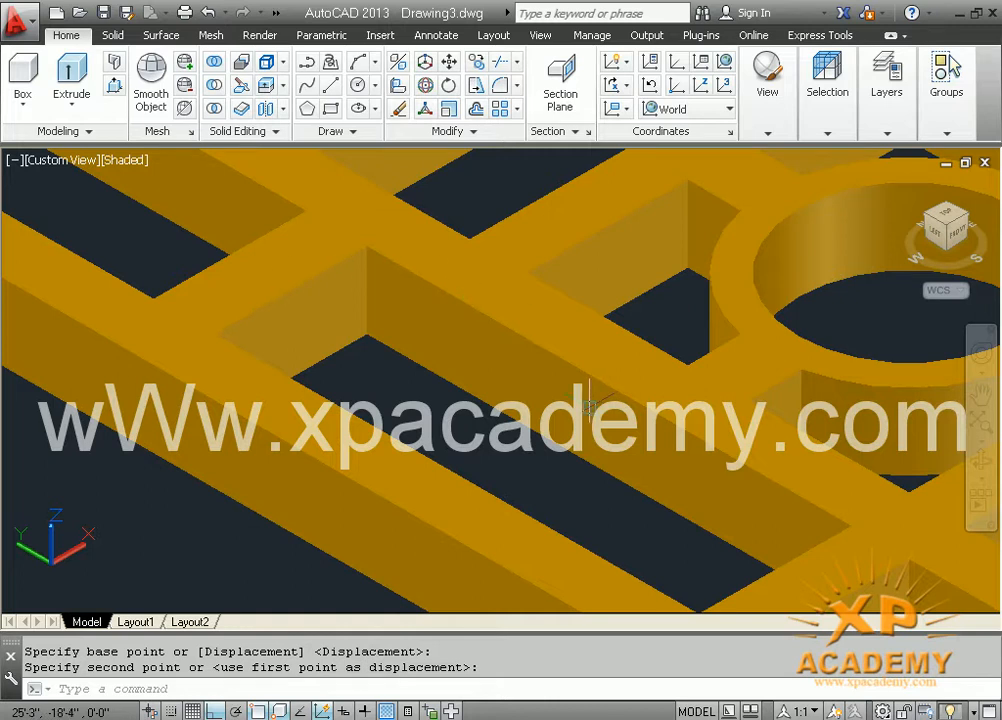
text(f)
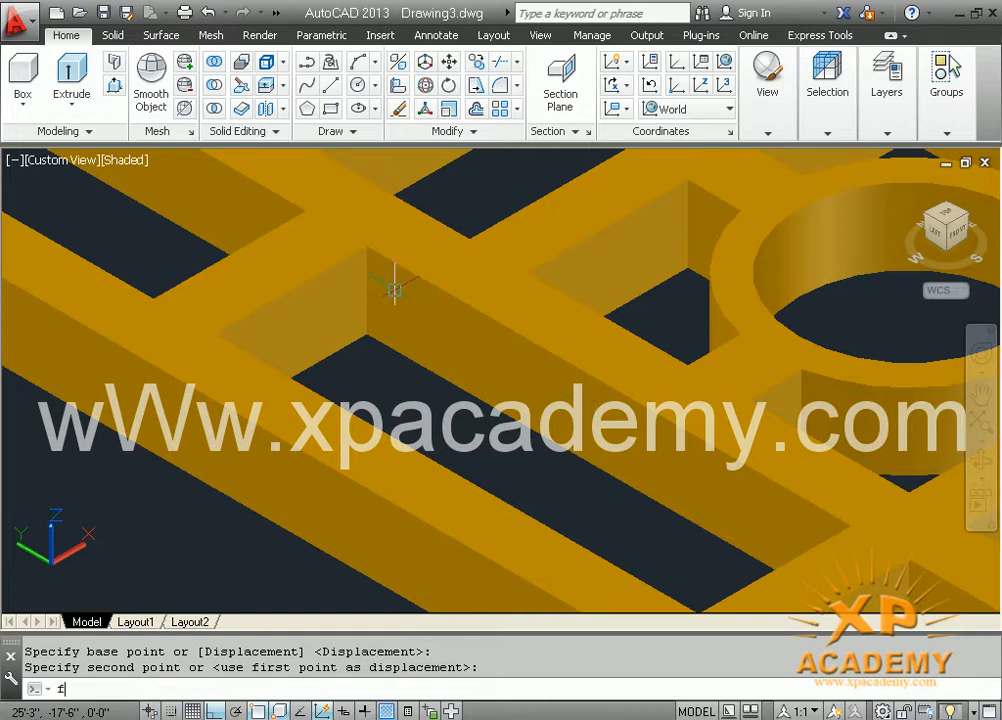
key(Return)
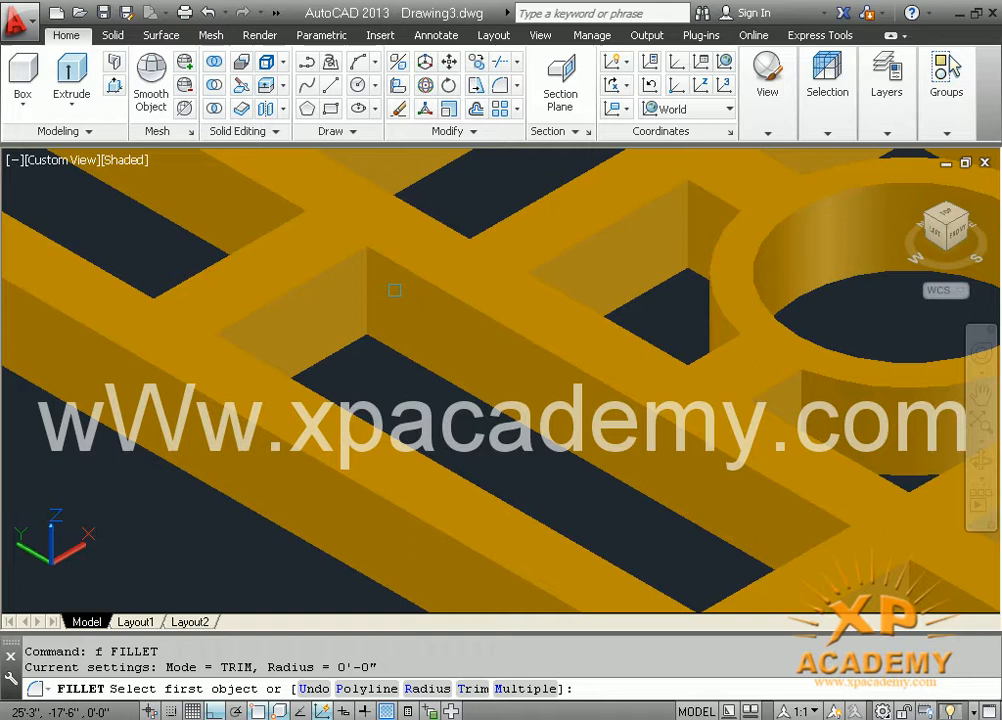
click(426, 688)
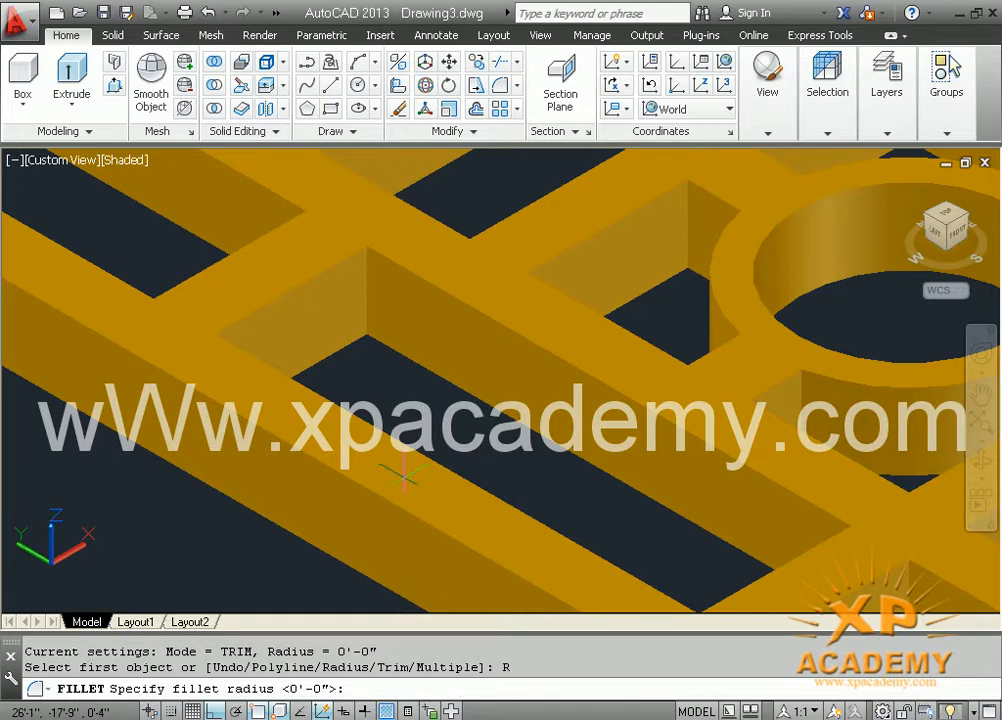
text(1)
key(Return)
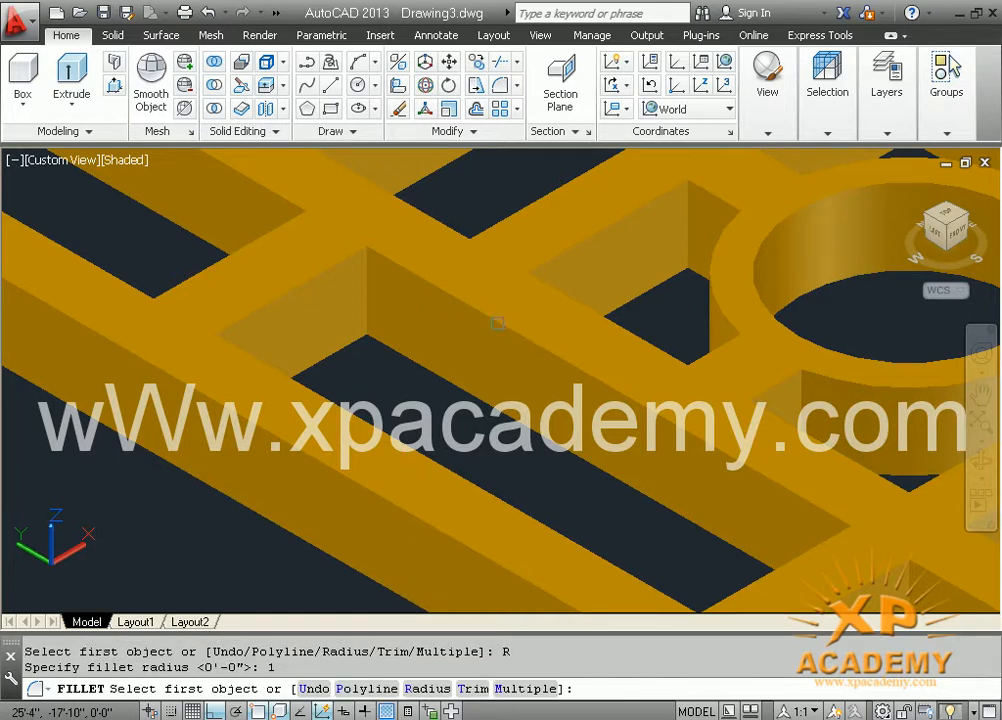
scroll(462, 427, up, 3)
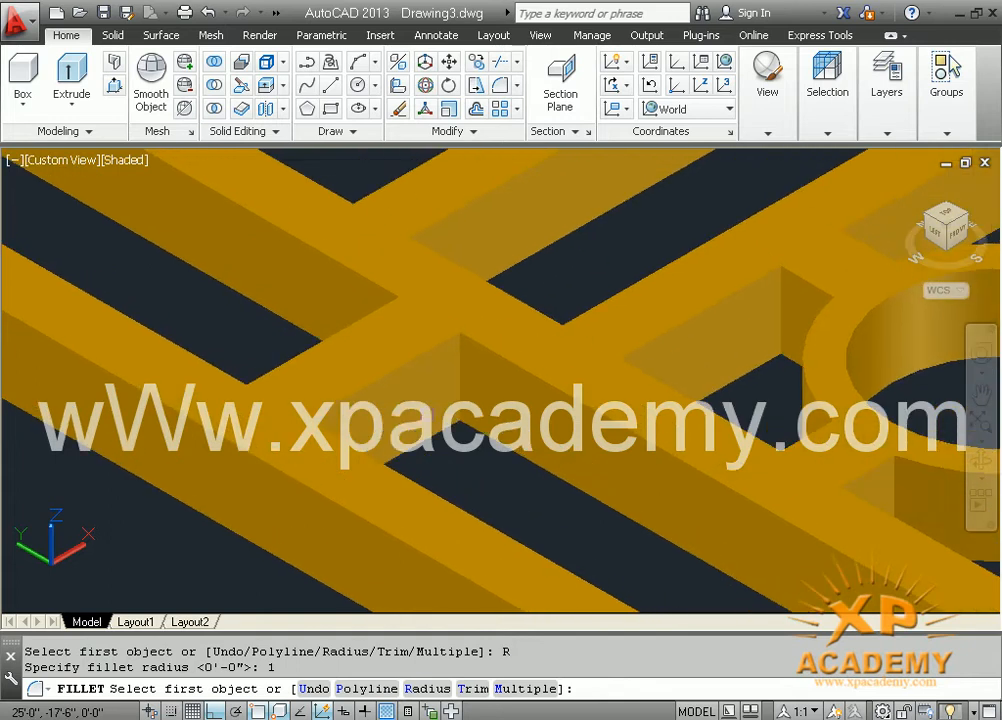
click(410, 361)
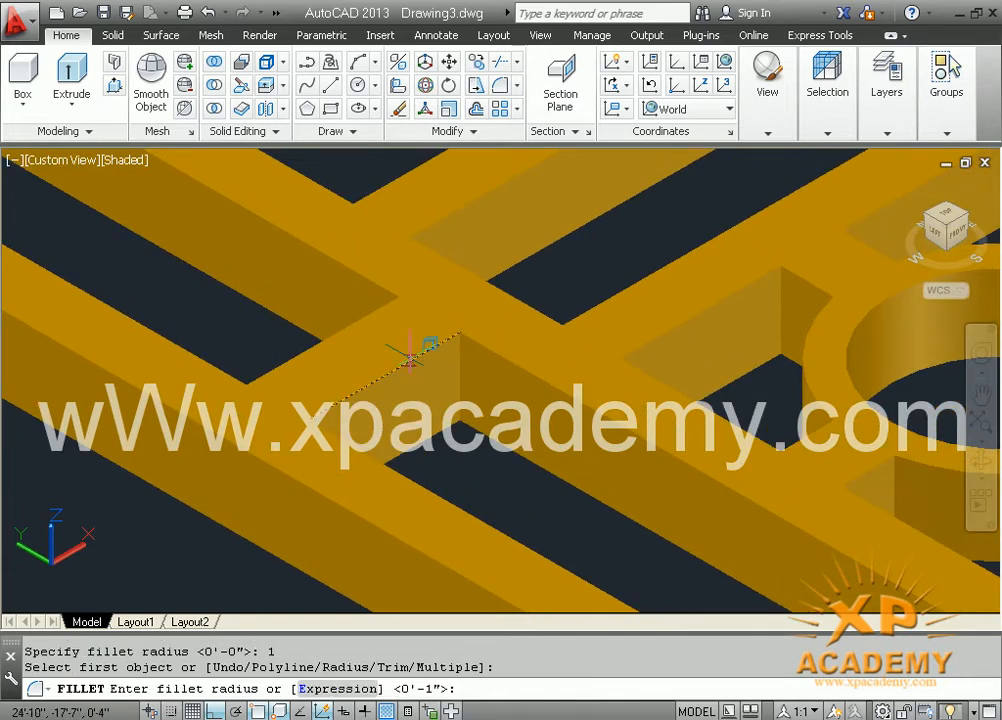
key(Return)
key(Return)
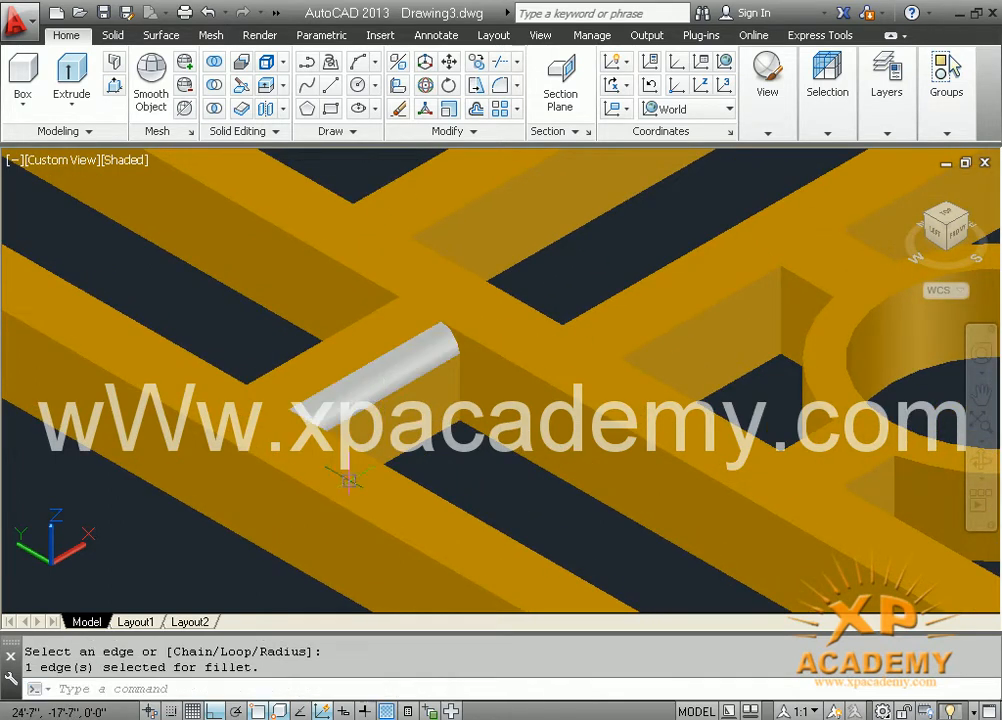
Fillet both long top edges of the same side opening with the 1-inch radius.
key(Return)
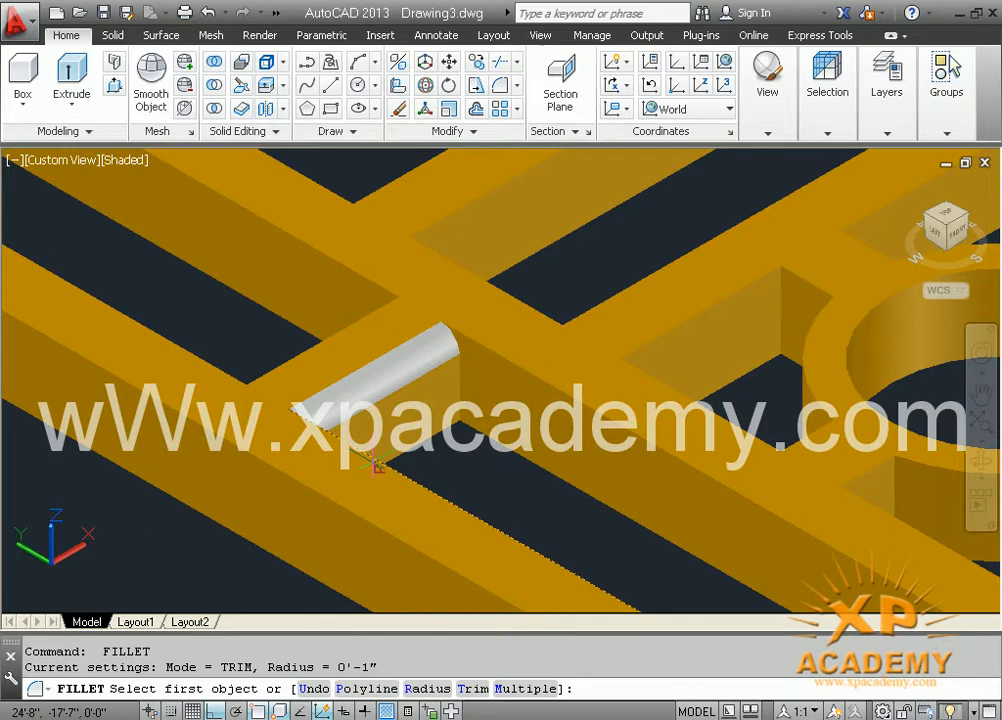
click(375, 463)
key(Return)
key(Return)
middle_drag(375, 463, 335, 390)
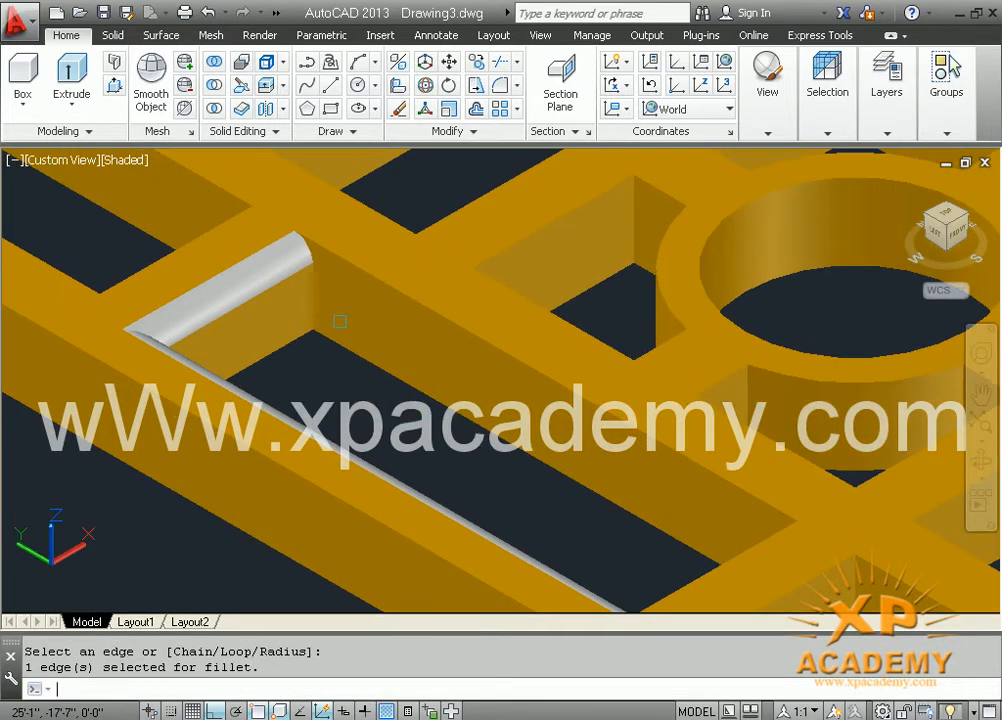
key(Return)
click(383, 272)
key(Return)
key(Return)
middle_drag(368, 346, 285, 266)
Fillet the long side opening's remaining short top edge, beside the square corner opening, with a 1-inch radius.
key(Return)
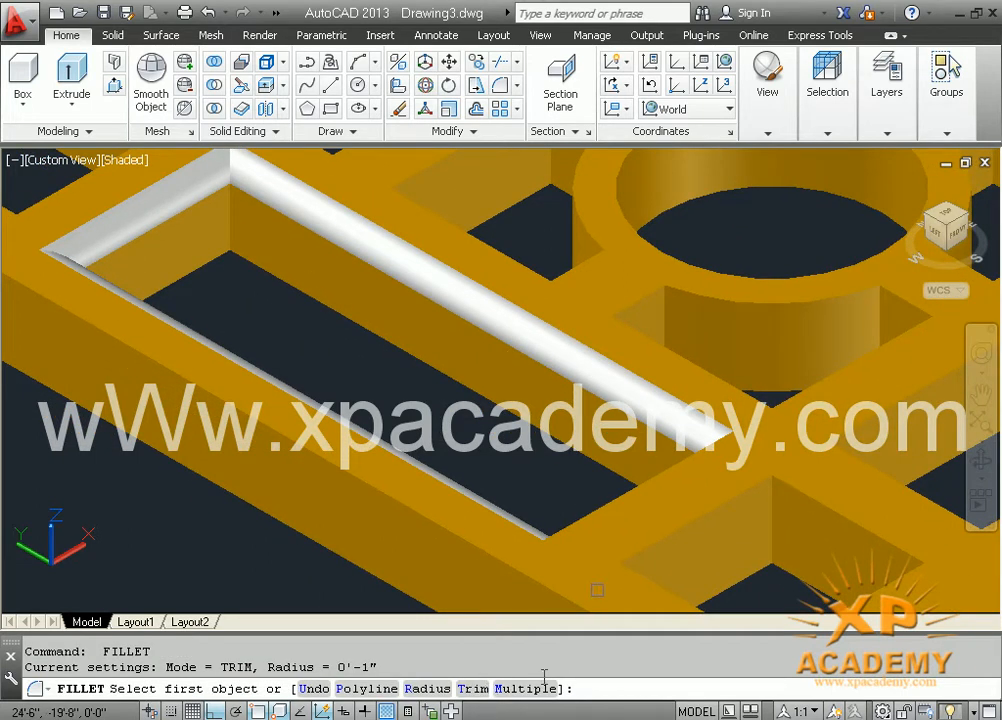
click(594, 505)
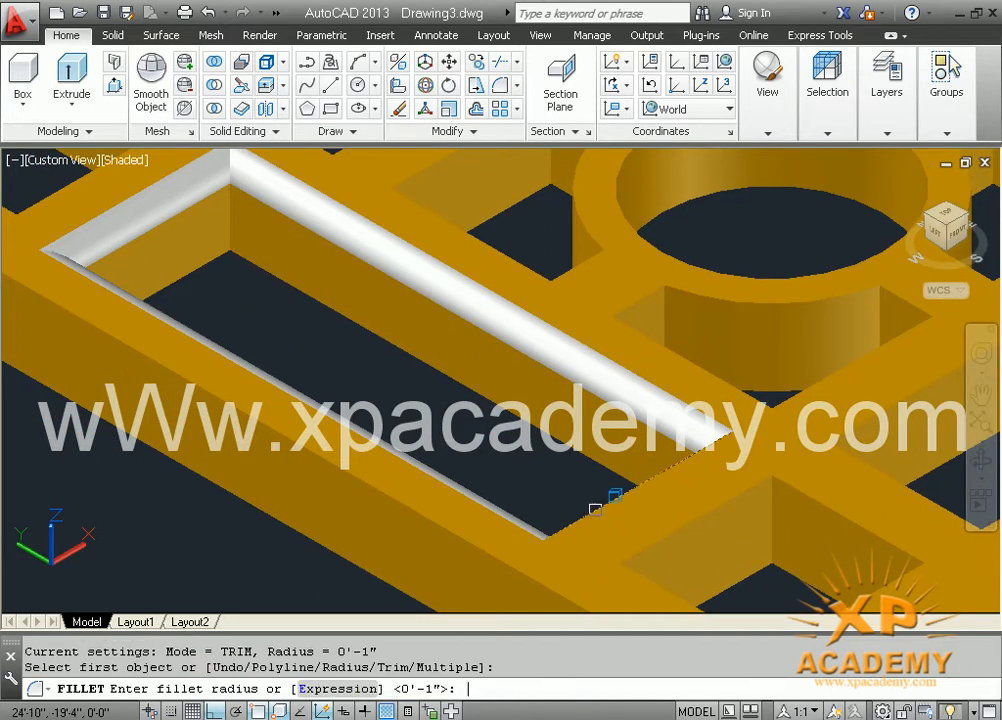
key(Return)
key(Return)
scroll(438, 385, up, 3)
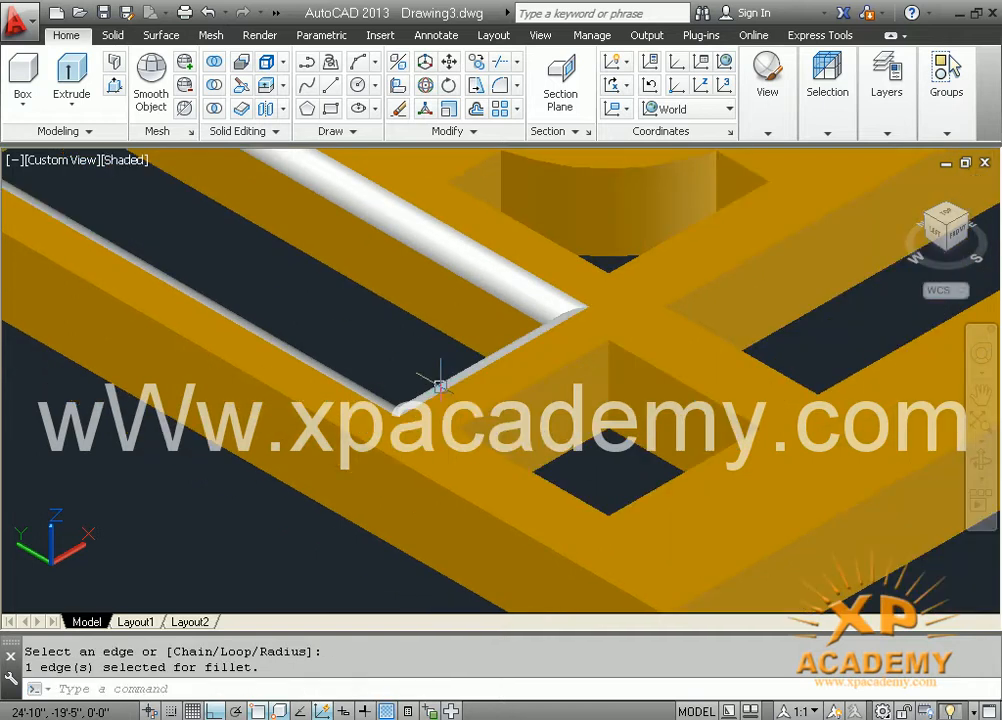
Fillet the two outer top edges of the square corner opening, nearest the frame's outside, with a 1-inch radius.
key(Return)
click(555, 490)
key(Return)
key(Return)
key(Return)
click(631, 490)
key(Return)
key(Return)
Fillet the two inner top edges of the square corner opening with the 1-inch radius.
key(Return)
click(636, 354)
key(Return)
key(Return)
key(Return)
click(530, 369)
key(Return)
key(Return)
Fillet the two long straight top edges of the ring-side opening nearest the square corner opening, using a 1-inch radius.
middle_drag(537, 369, 535, 501)
key(Return)
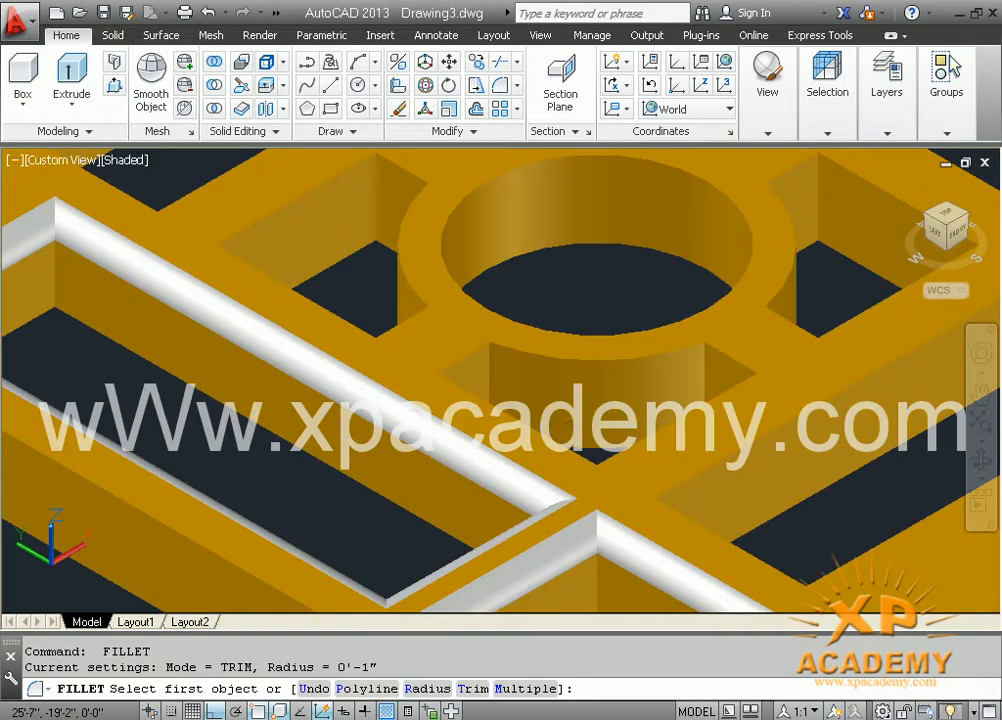
click(590, 435)
key(Return)
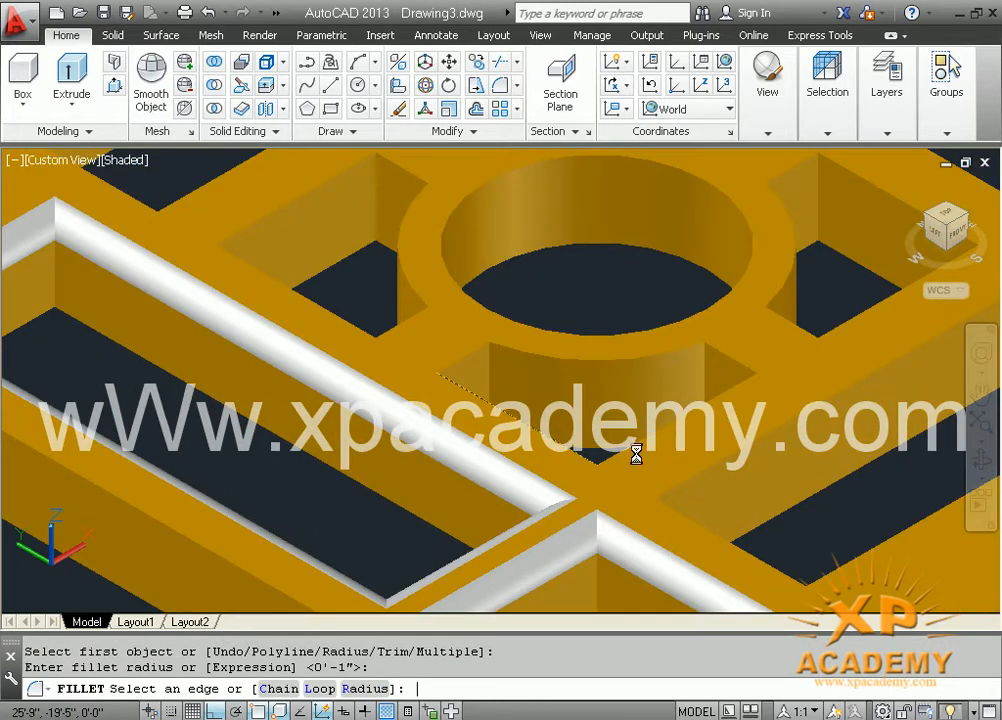
key(Return)
key(Return)
key(Escape)
key(Return)
click(636, 445)
key(Return)
key(Return)
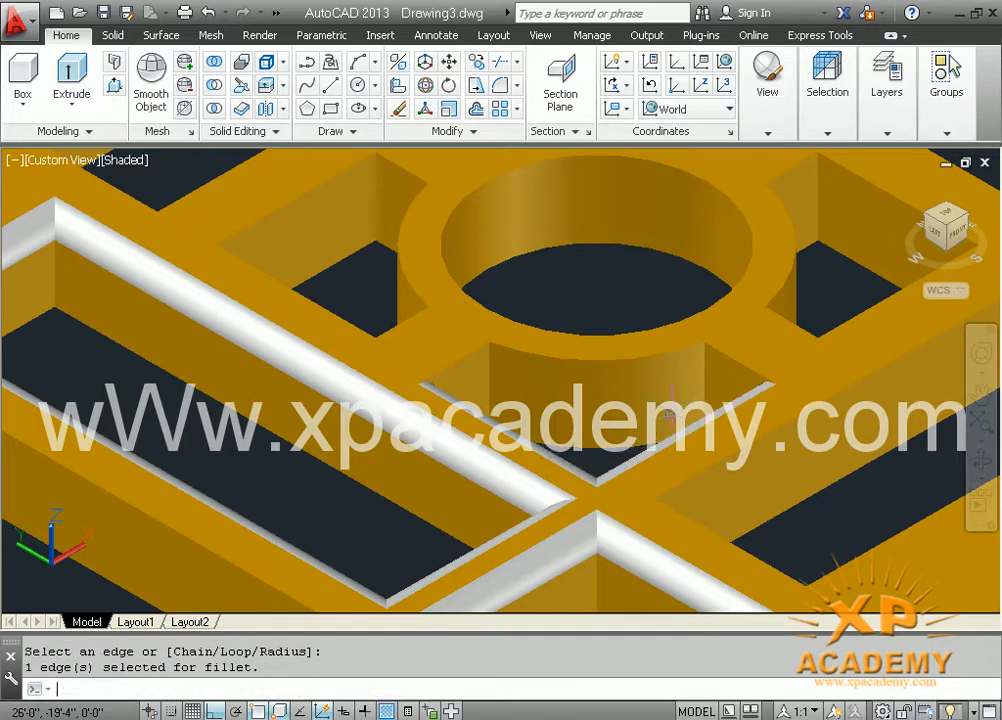
Fillet one short straight top edge and the curved ring-side edge of that opening with a 1-inch radius.
key(Return)
click(738, 362)
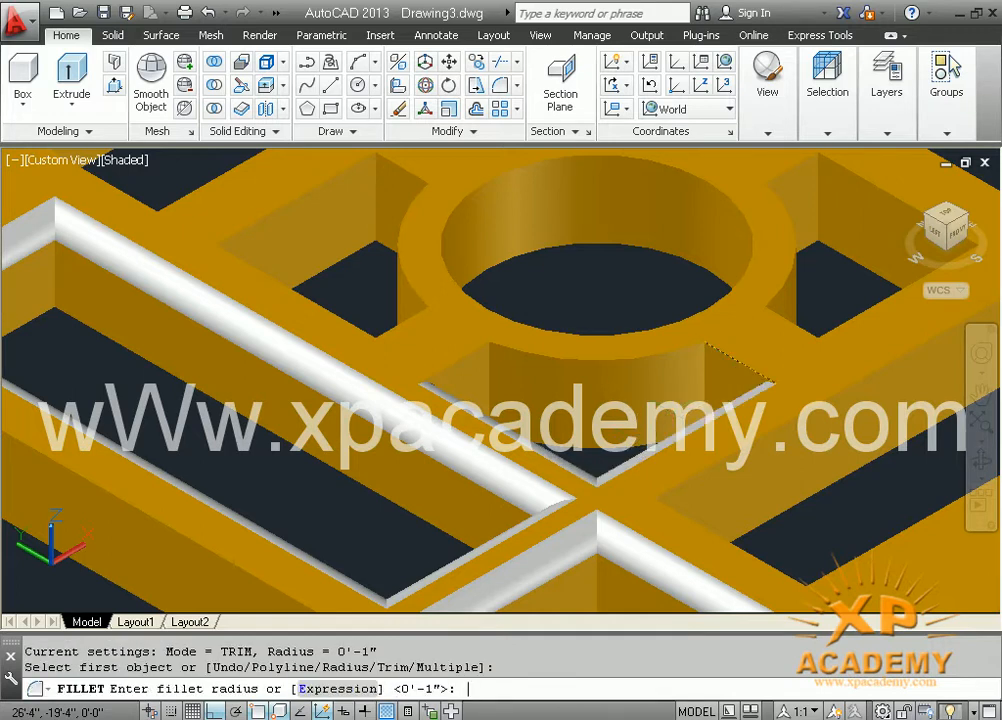
key(Return)
key(Return)
key(Return)
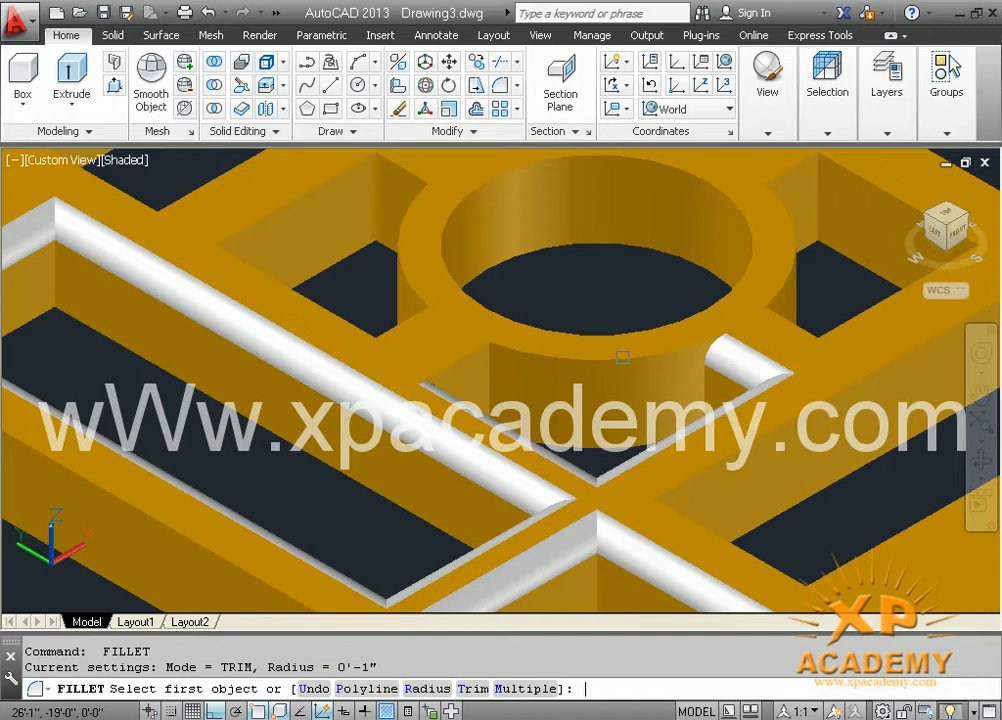
click(620, 353)
key(Return)
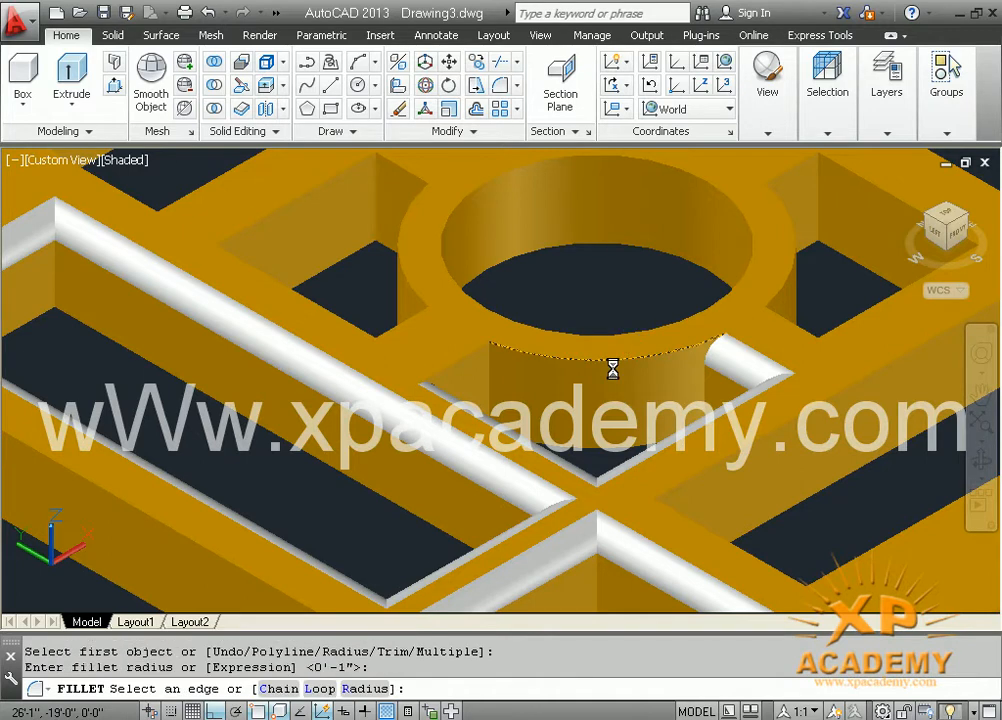
key(Return)
Fillet the remaining short straight top edge of the same ring-side opening with a 1-inch radius.
key(Return)
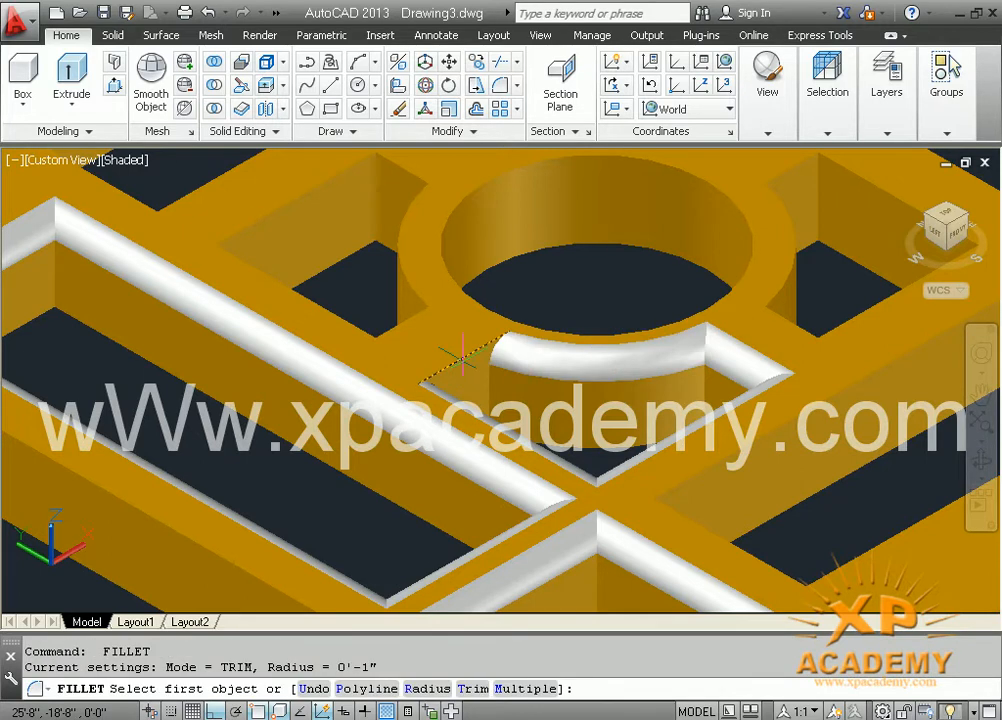
text(r)
key(Return)
key(Return)
key(Return)
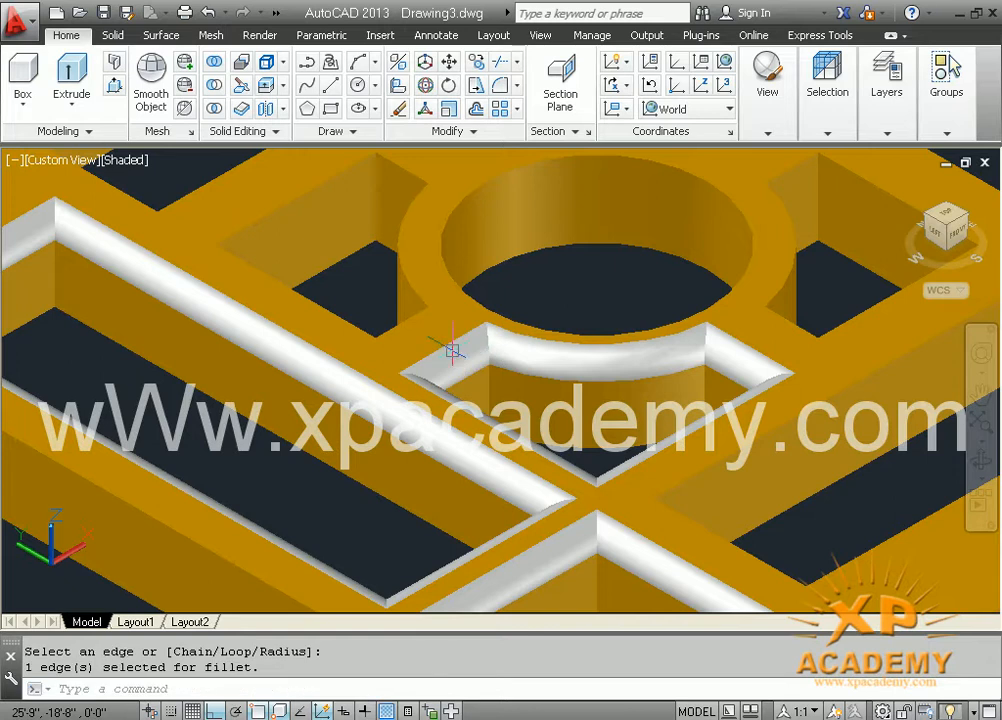
Fillet the ring's inner circular top edge with a 1-inch radius.
key(Return)
click(519, 318)
key(Return)
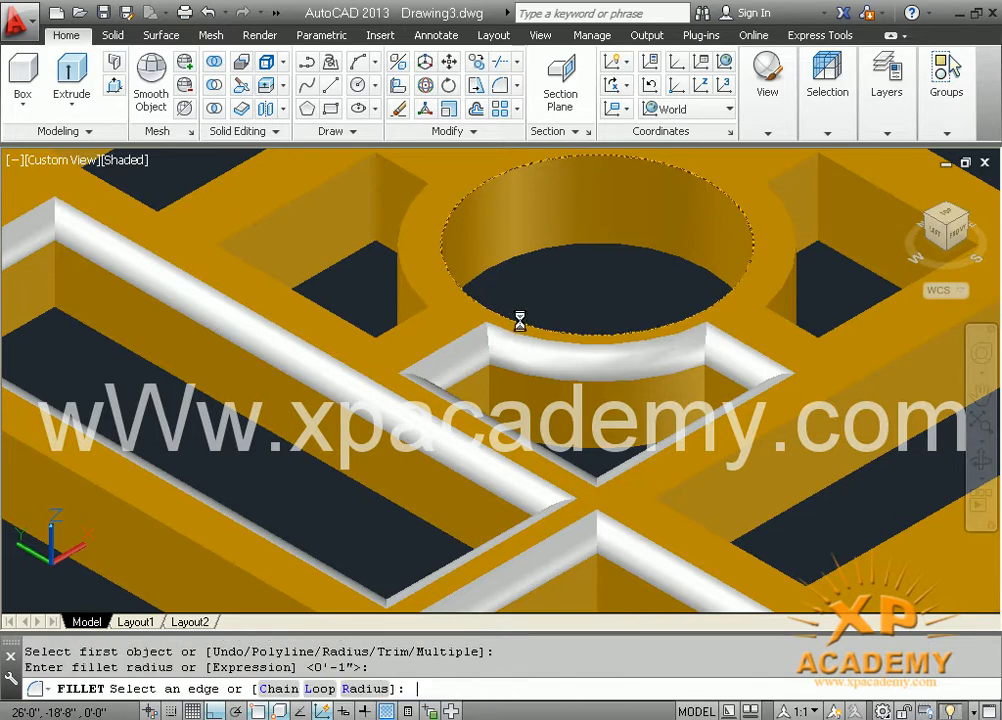
key(Return)
middle_drag(487, 339, 510, 409)
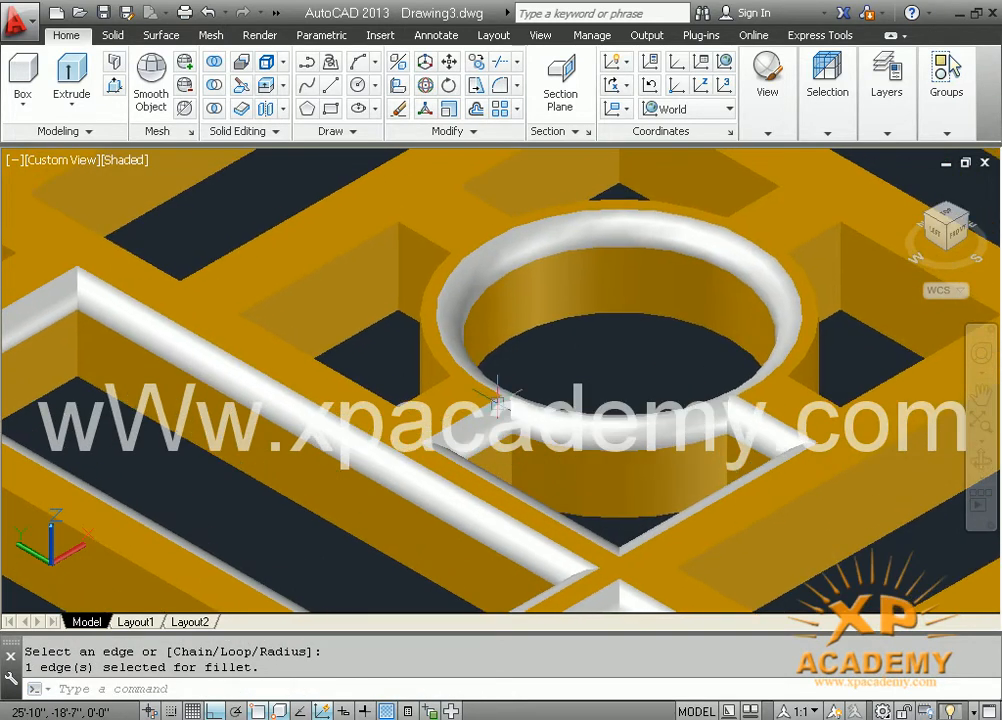
Fillet the short top edge and the adjoining long edge of the ring-side opening beside the long opening, with a 1-inch radius.
key(Return)
click(419, 386)
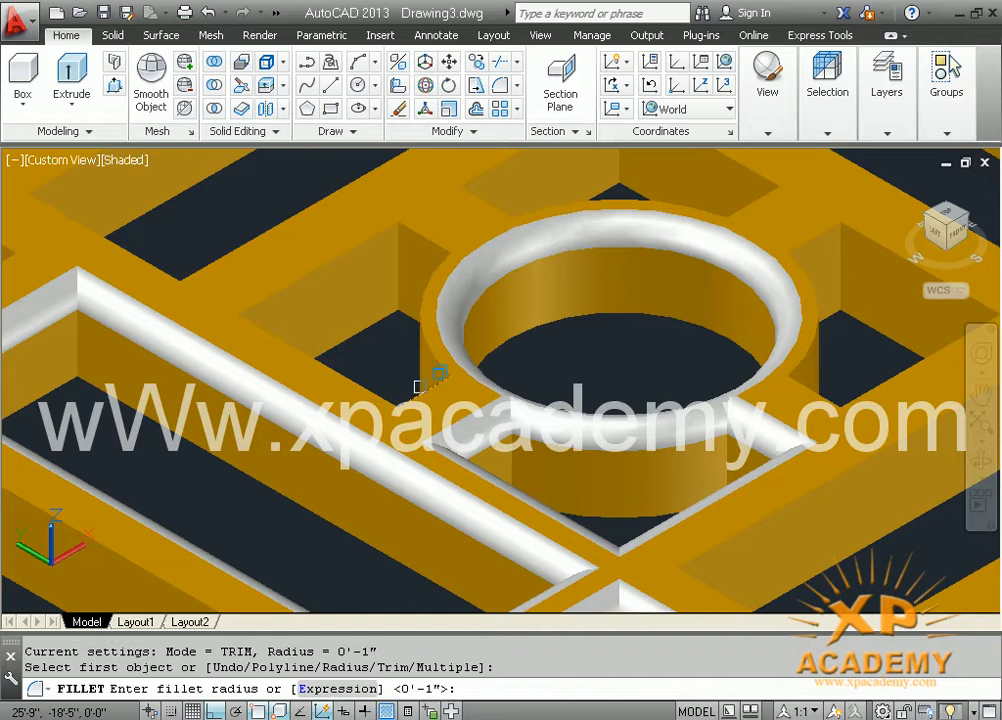
key(Return)
key(Return)
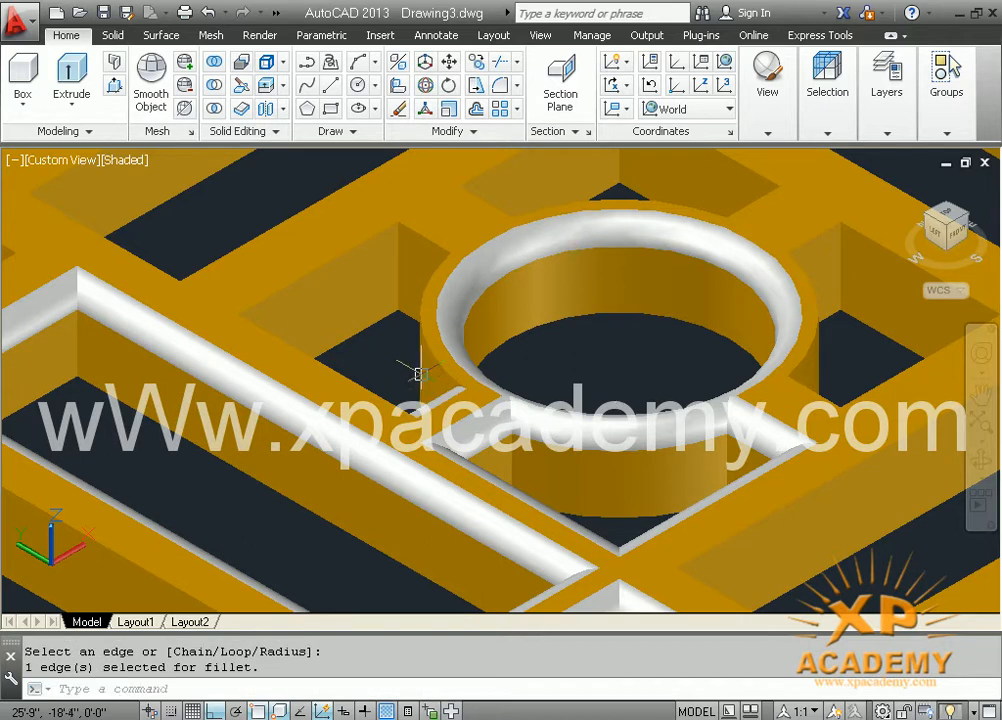
key(Return)
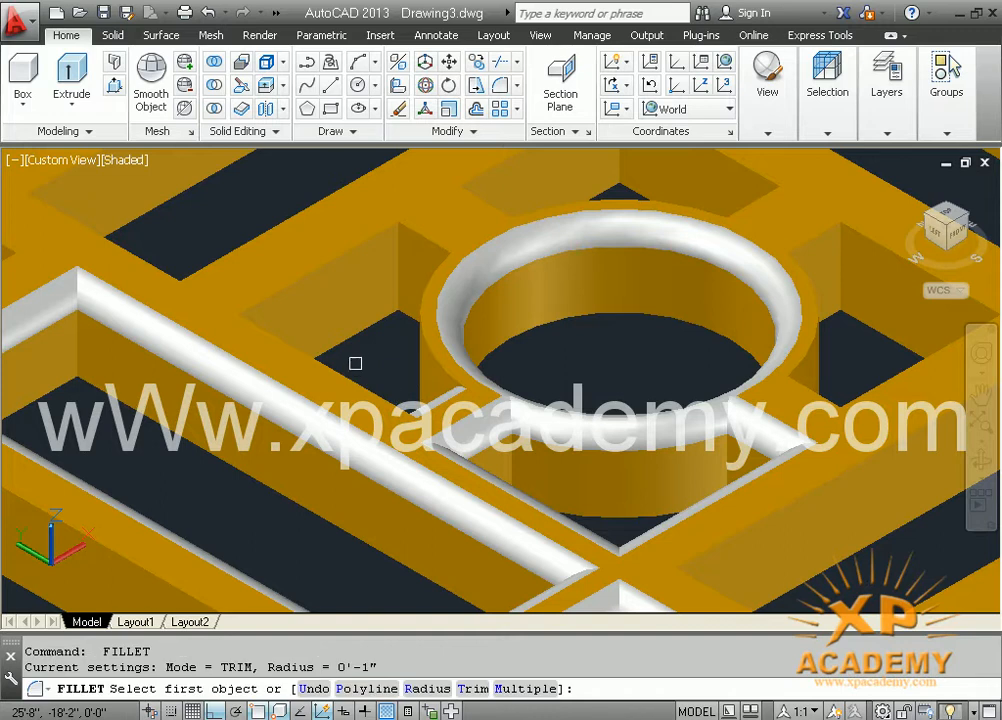
click(277, 288)
key(Return)
key(Return)
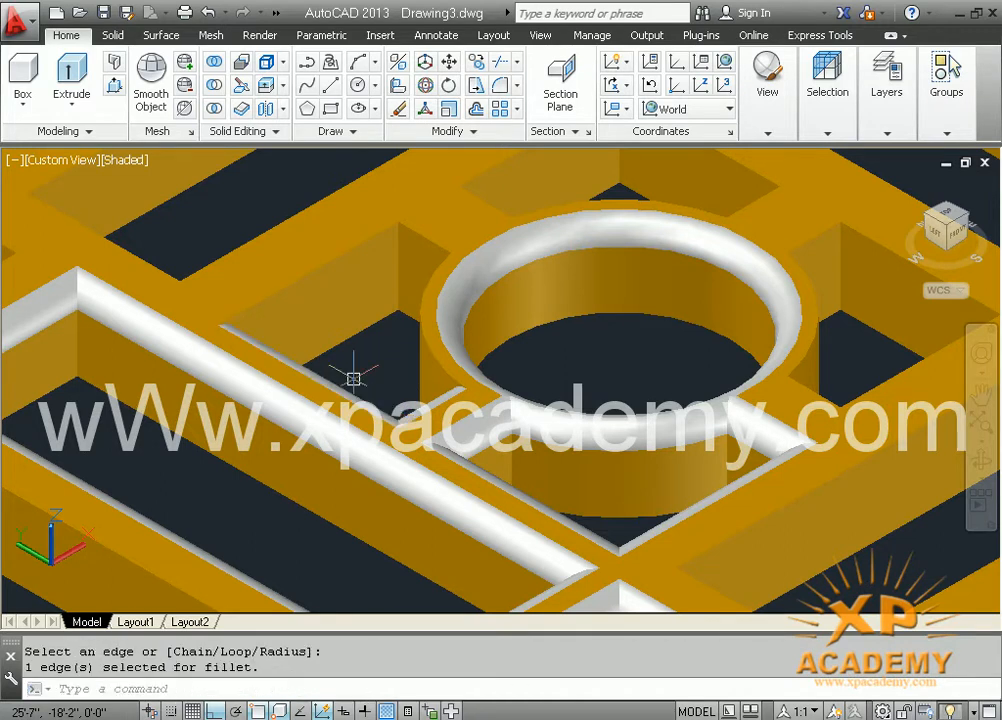
Fillet the far long top edge and the adjoining short edge of the partly rounded ring-side opening with a 1-inch radius.
key(Return)
click(358, 242)
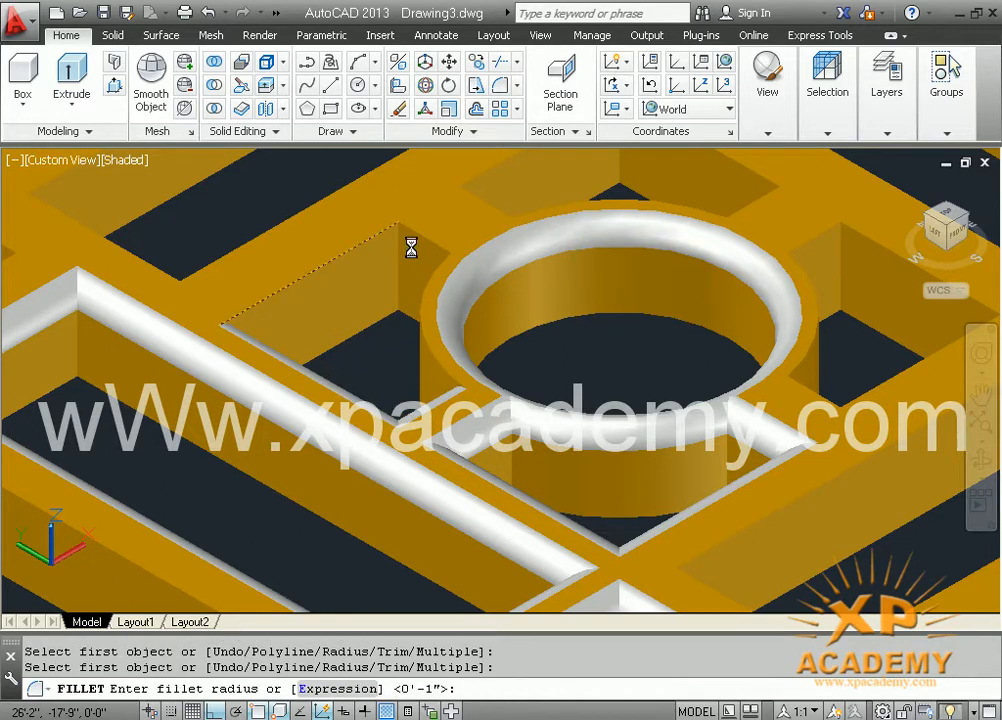
key(Return)
key(Return)
key(Return)
click(443, 219)
key(Return)
key(Return)
Try to fillet the curved ring-side top edge of that same opening with a 1-inch radius.
key(Return)
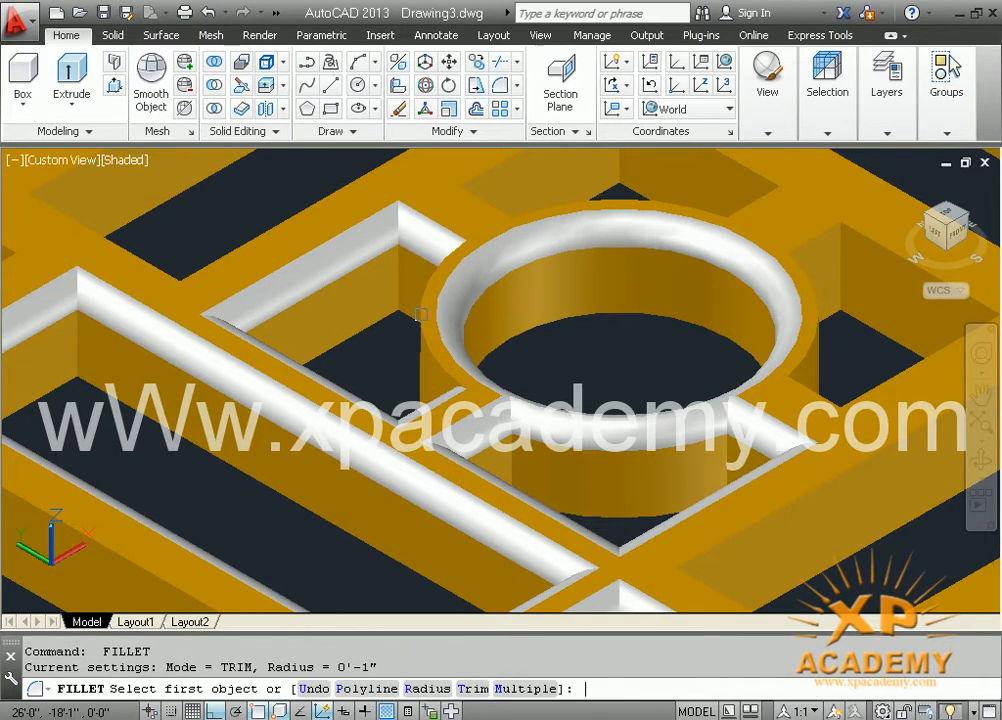
click(420, 316)
key(Return)
key(Return)
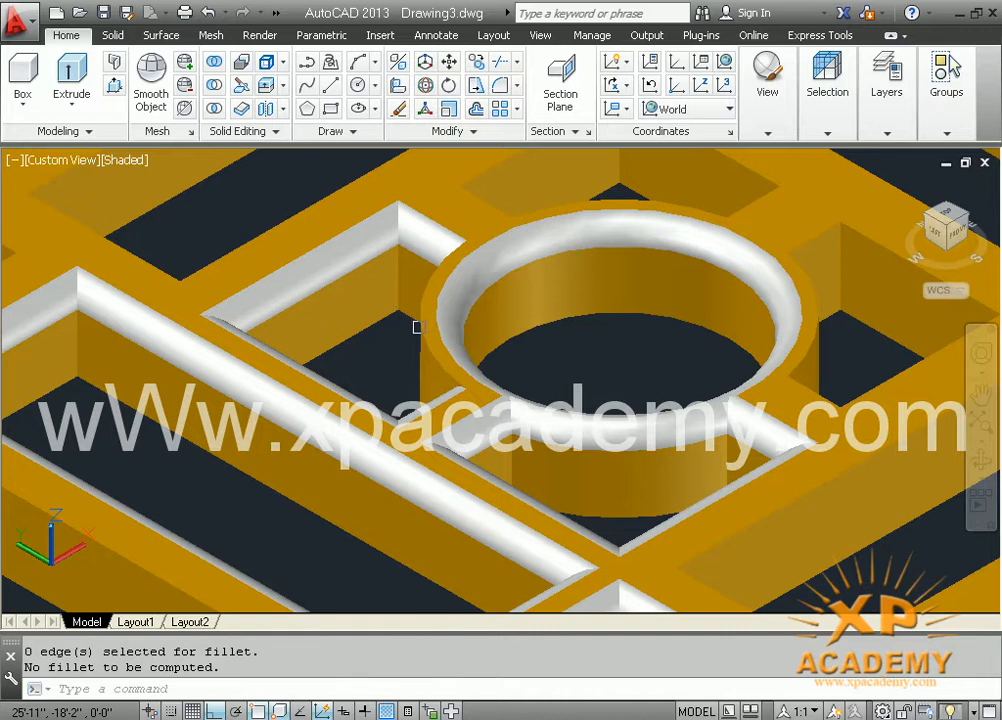
text(f)
key(Return)
click(432, 359)
key(Return)
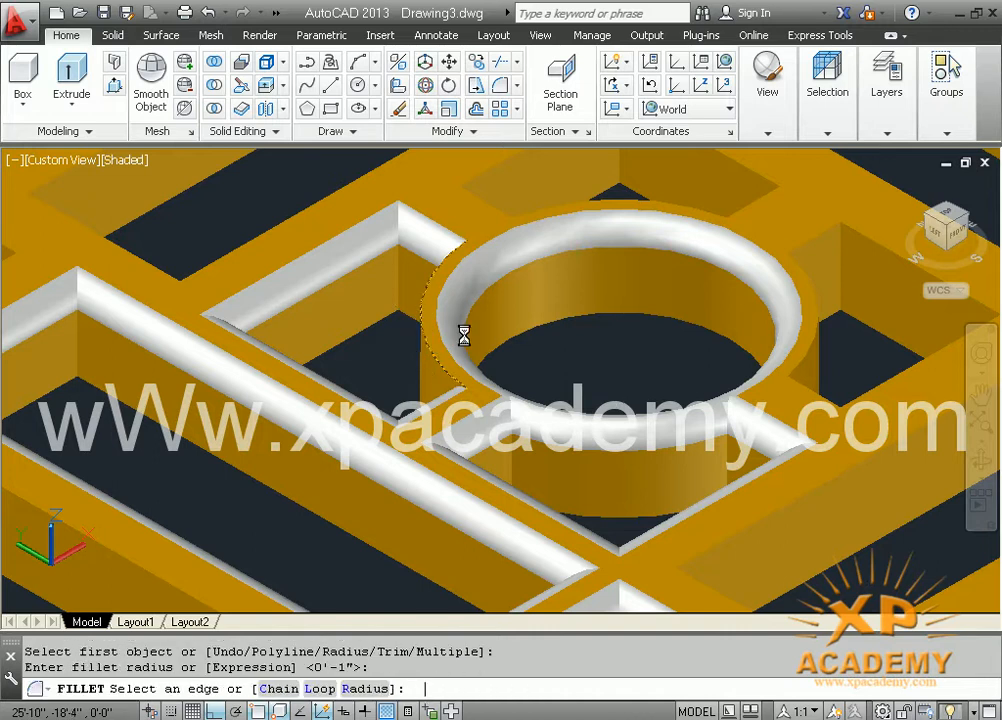
key(Return)
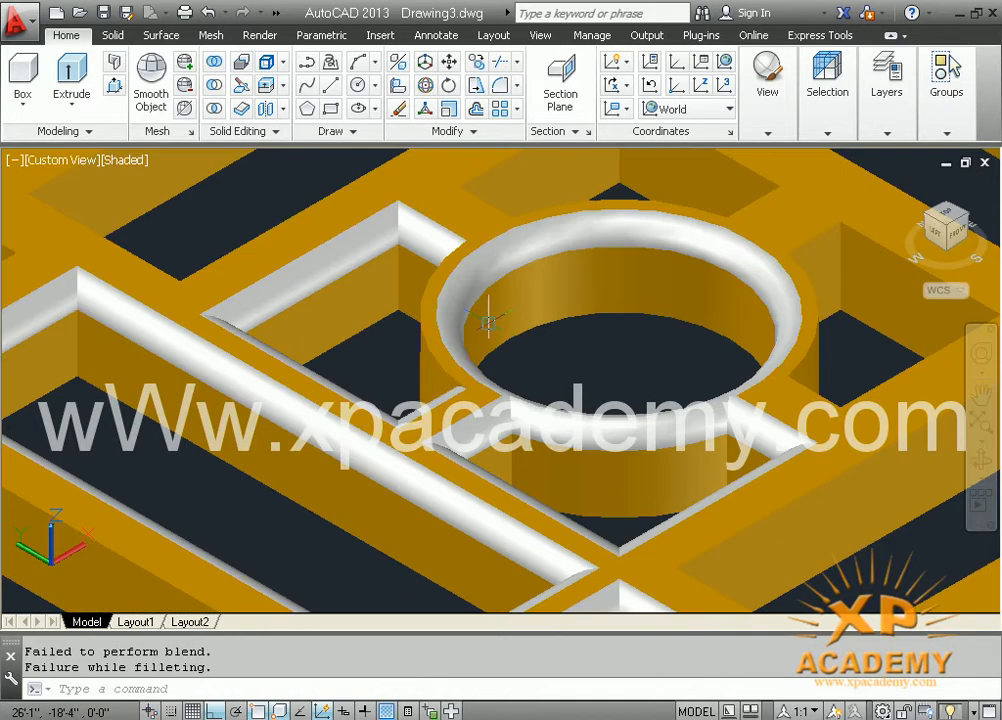
Undo the fillets on all straight top edges of this ring-side opening.
key(Return)
key(ctrl+z)
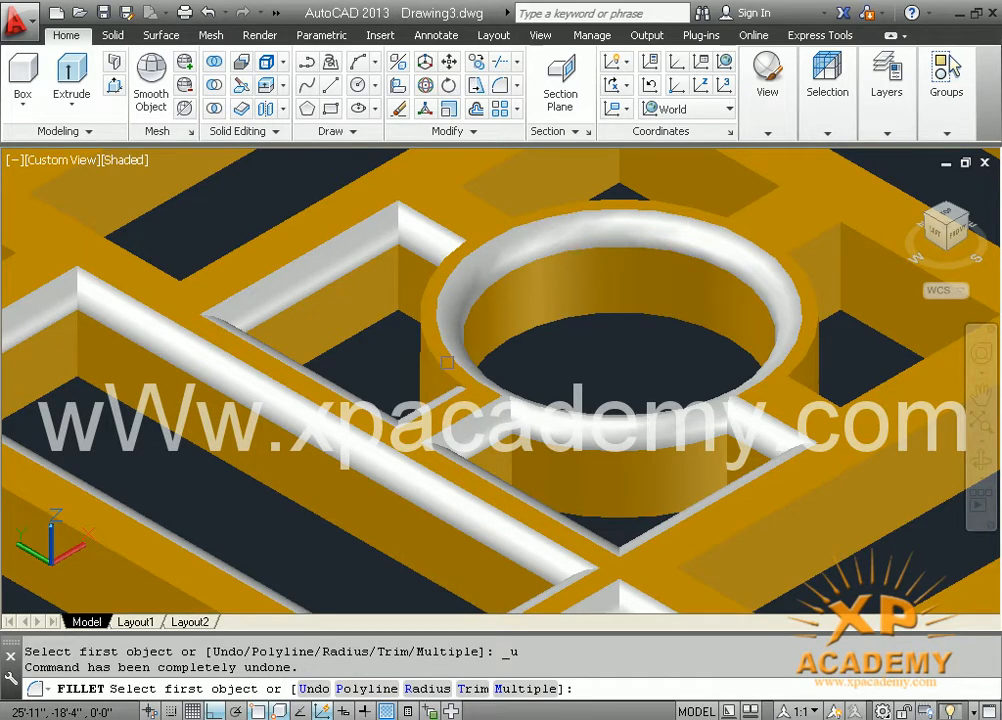
key(Escape)
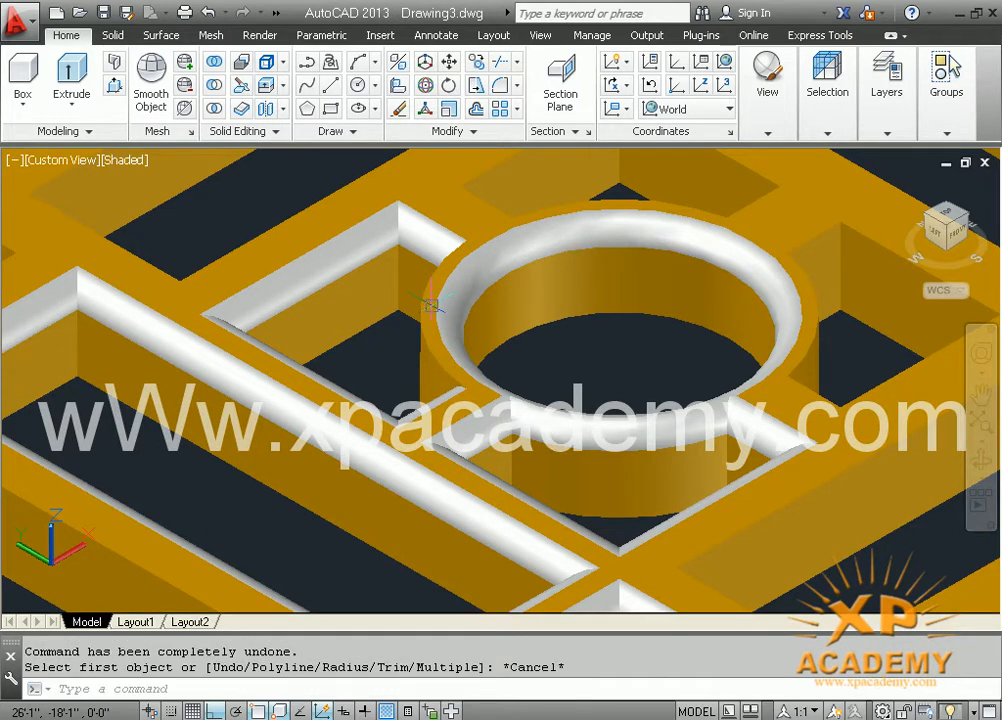
key(ctrl+z)
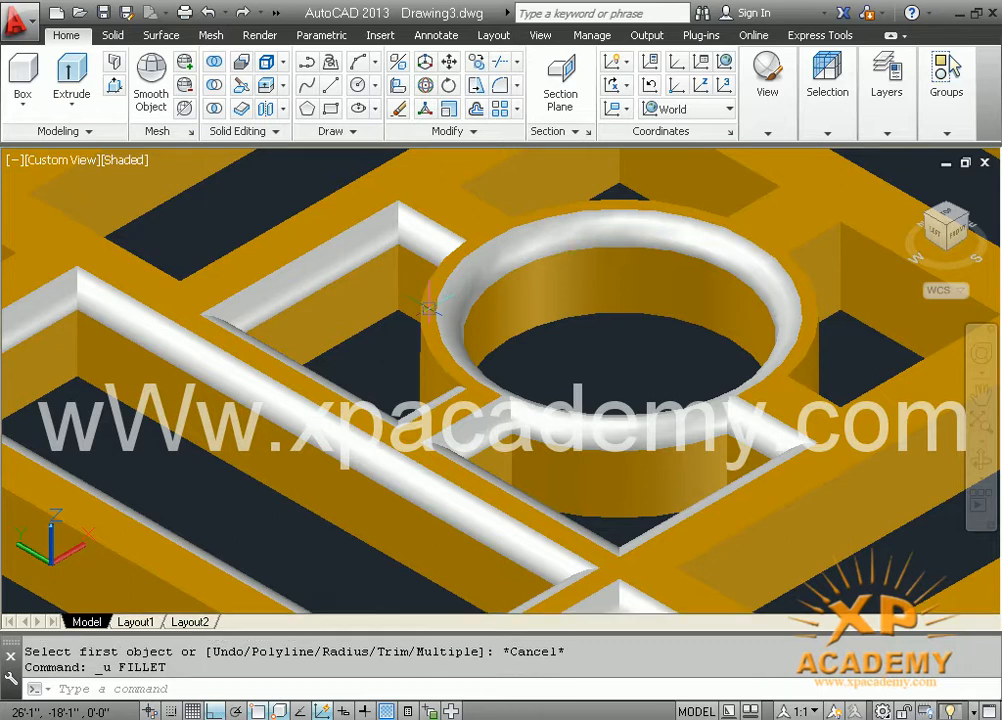
key(ctrl+z)
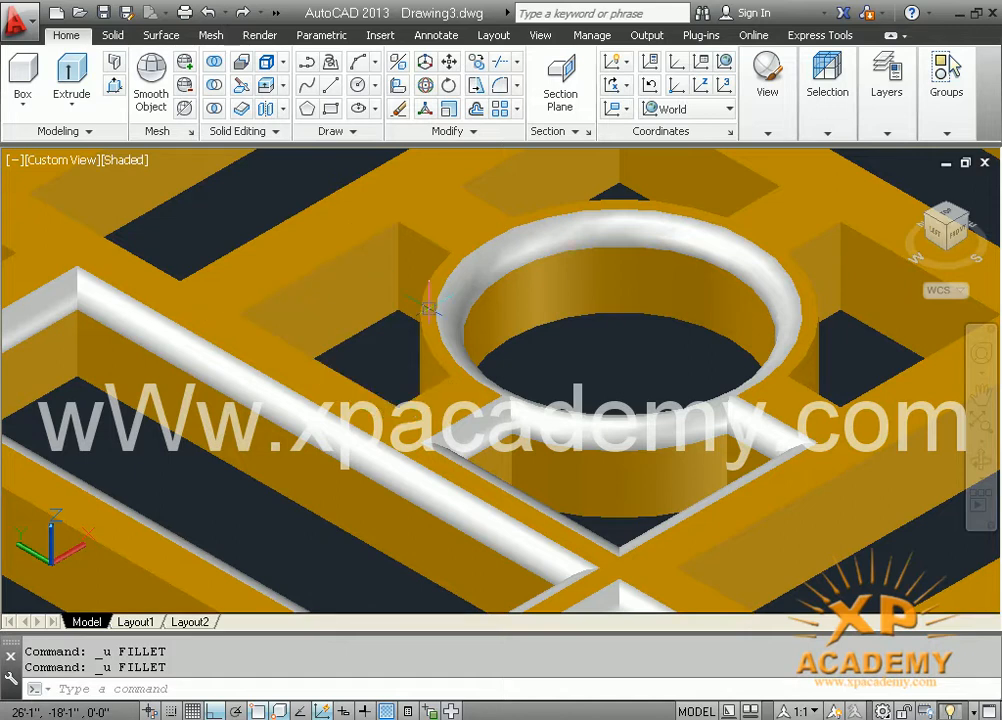
Fillet the curved ring-side top edge of the now unrounded opening beside the long filleted opening, with a 1-inch radius.
text(f)
key(Return)
click(420, 318)
key(Return)
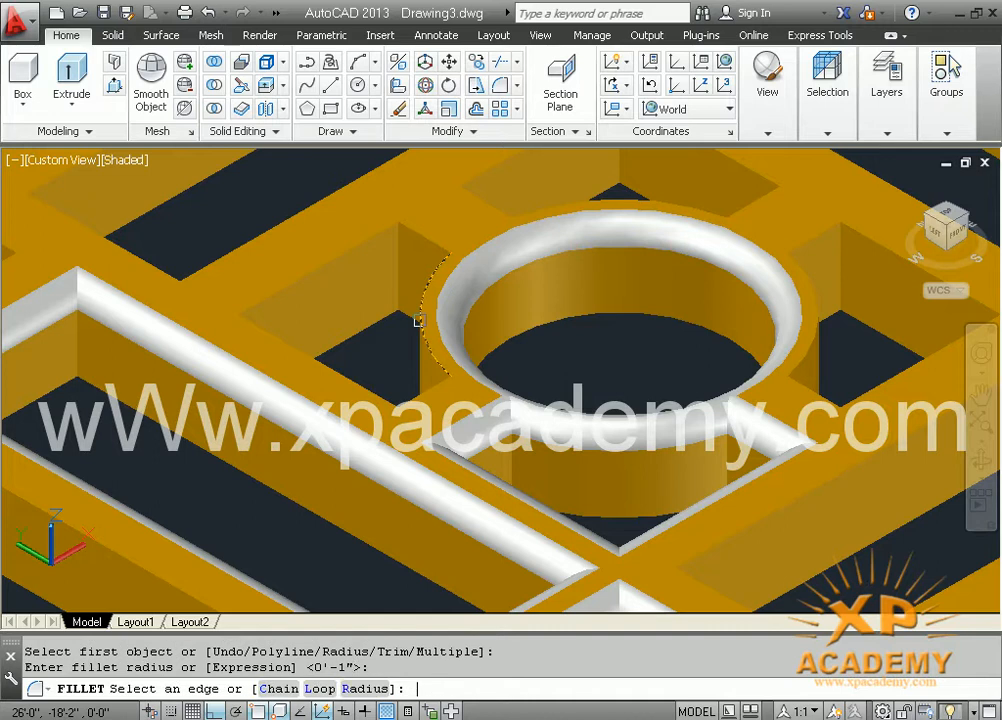
key(Return)
middle_drag(418, 365, 411, 363)
Fillet the two short straight top edges that meet the ring in this opening with a 1-inch radius.
key(Return)
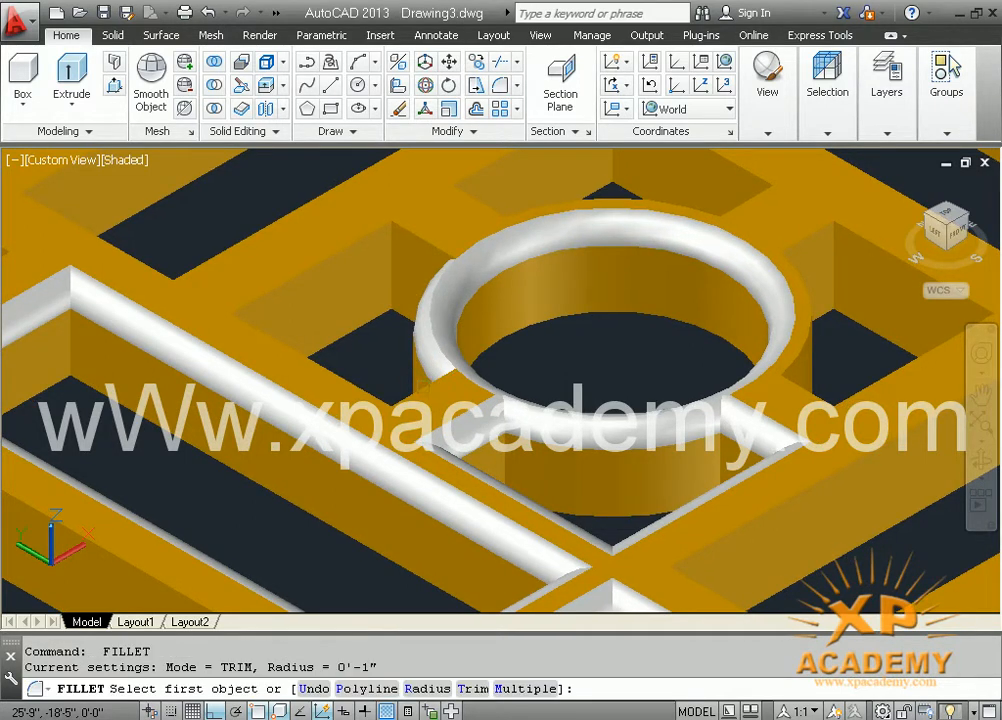
click(420, 385)
key(Return)
key(Return)
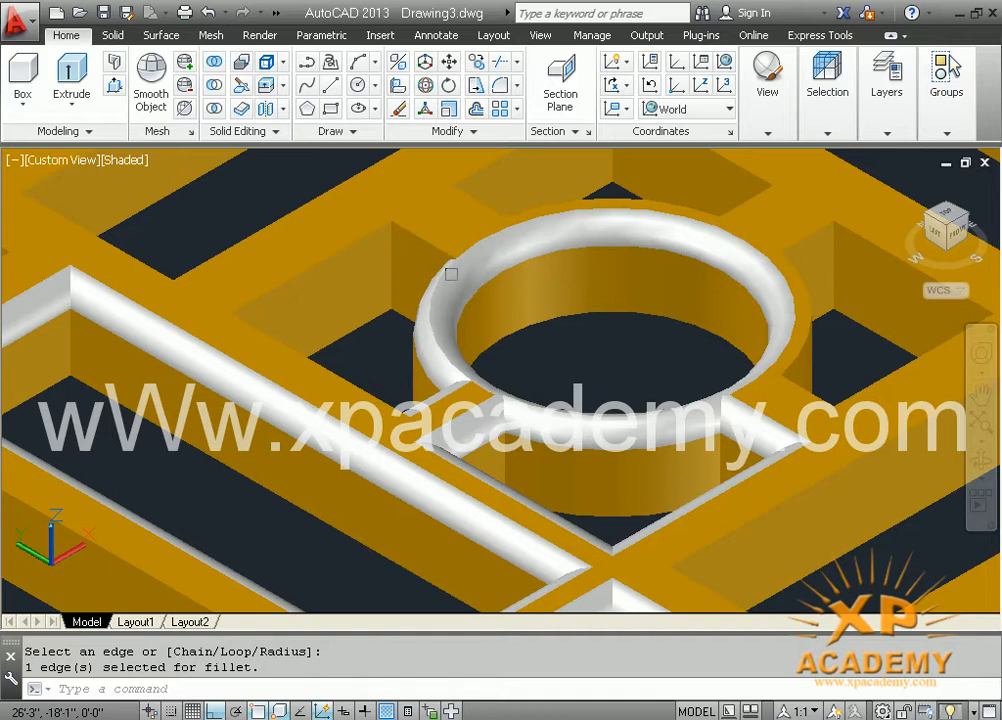
key(Return)
text(r)
key(Return)
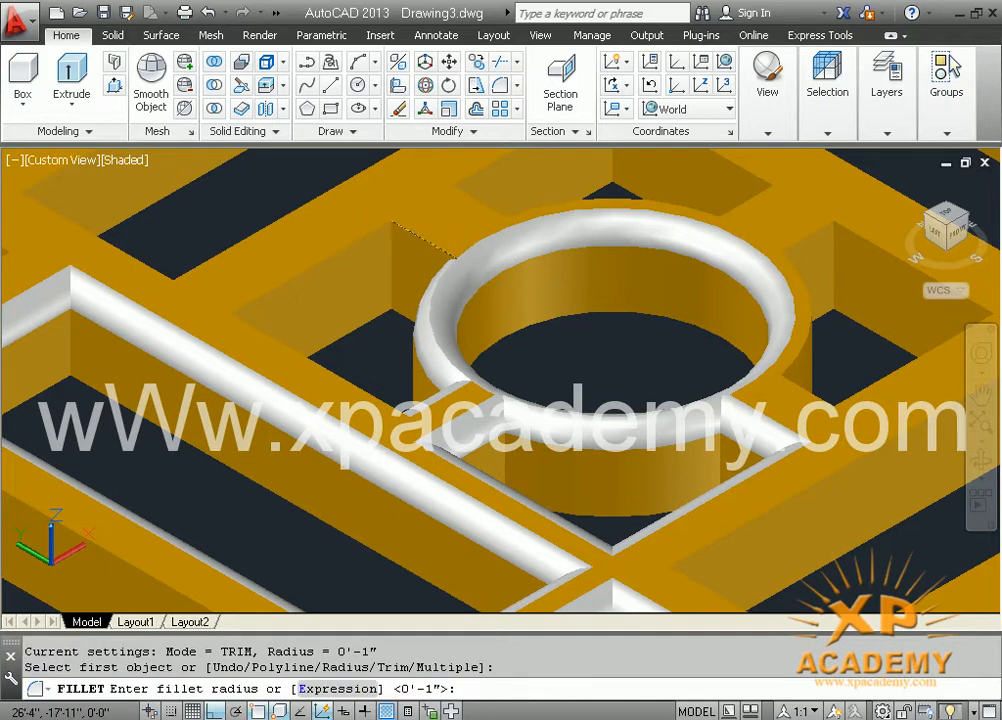
key(Return)
key(Return)
Fillet the two long straight top edges of the same ring-side opening with a 1-inch radius.
key(Return)
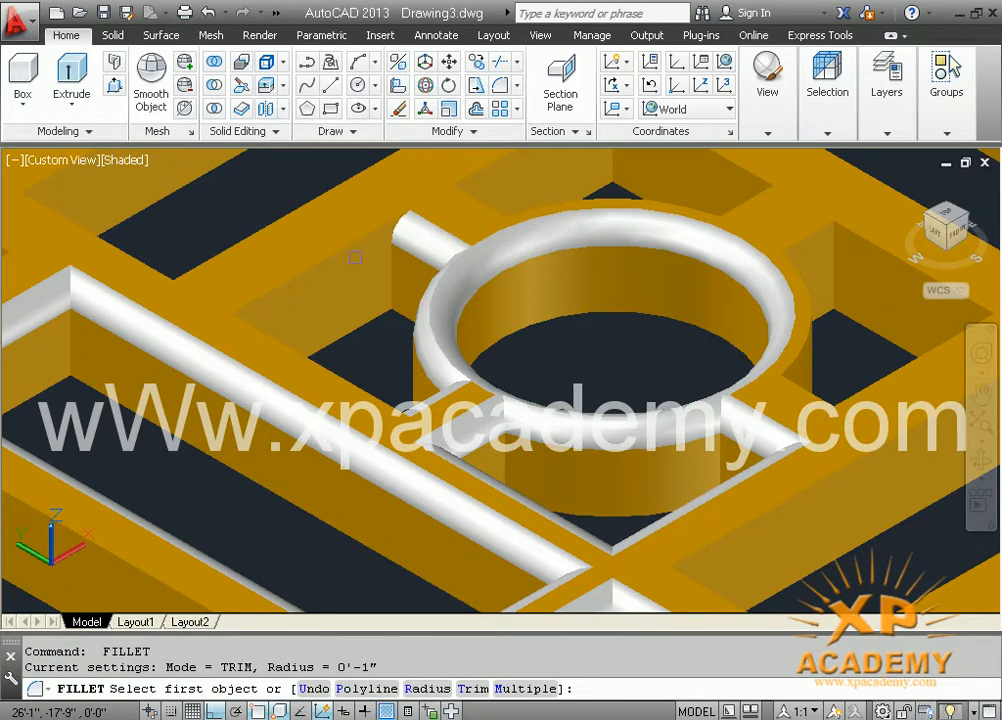
click(355, 238)
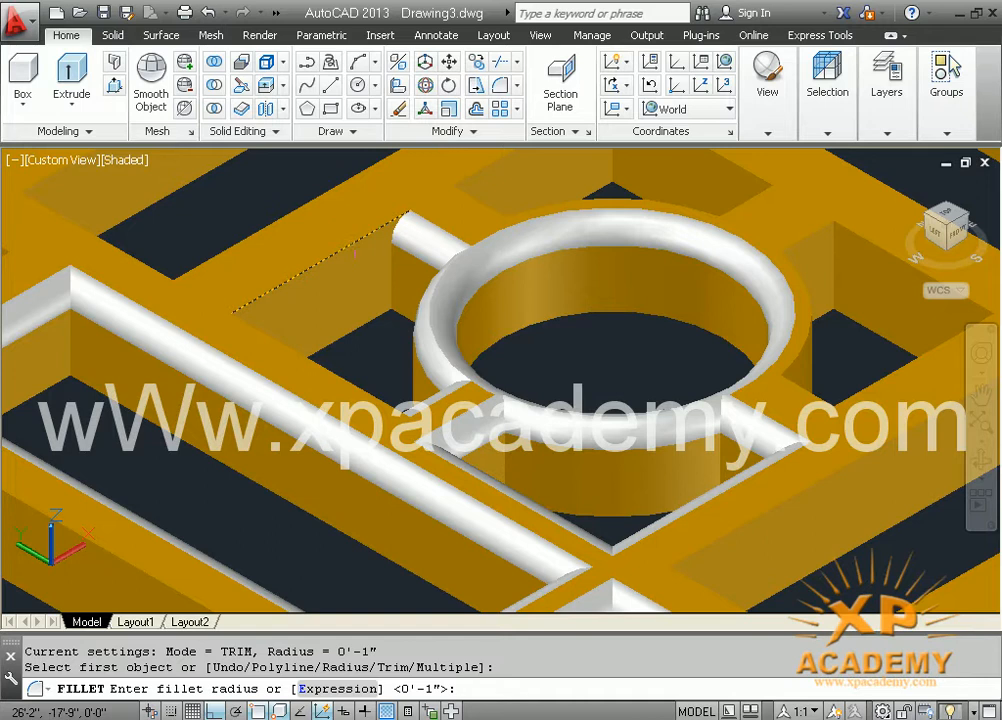
key(Return)
key(Return)
key(Return)
click(333, 370)
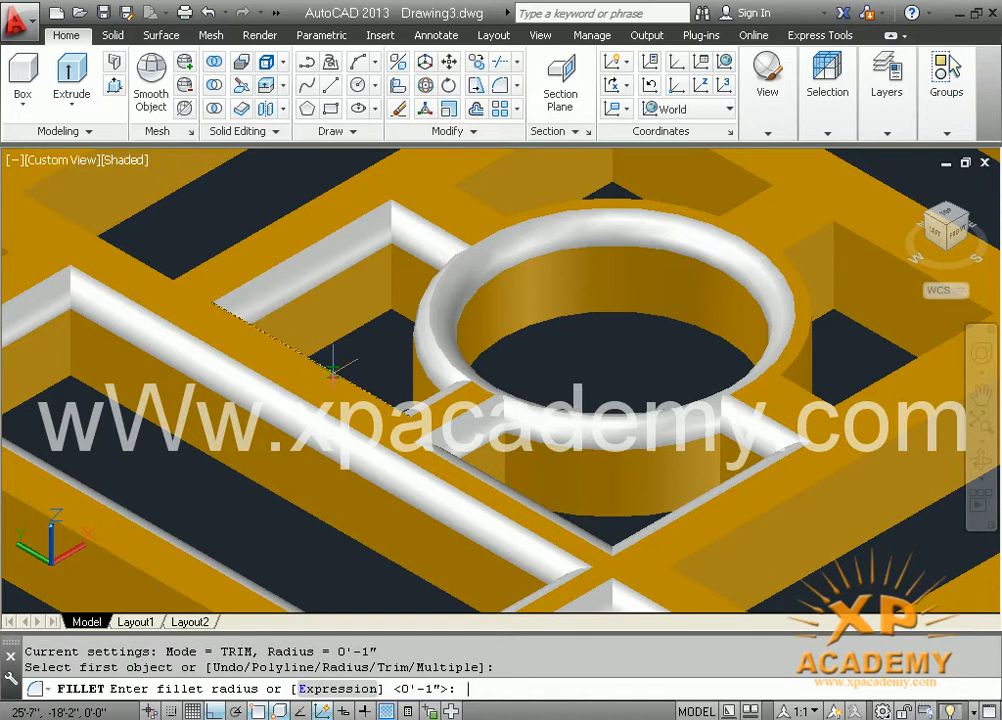
key(Return)
key(Return)
Fillet the curved ring-side top edges of the two remaining ring-side openings with a 1-inch radius.
middle_drag(485, 313, 357, 425)
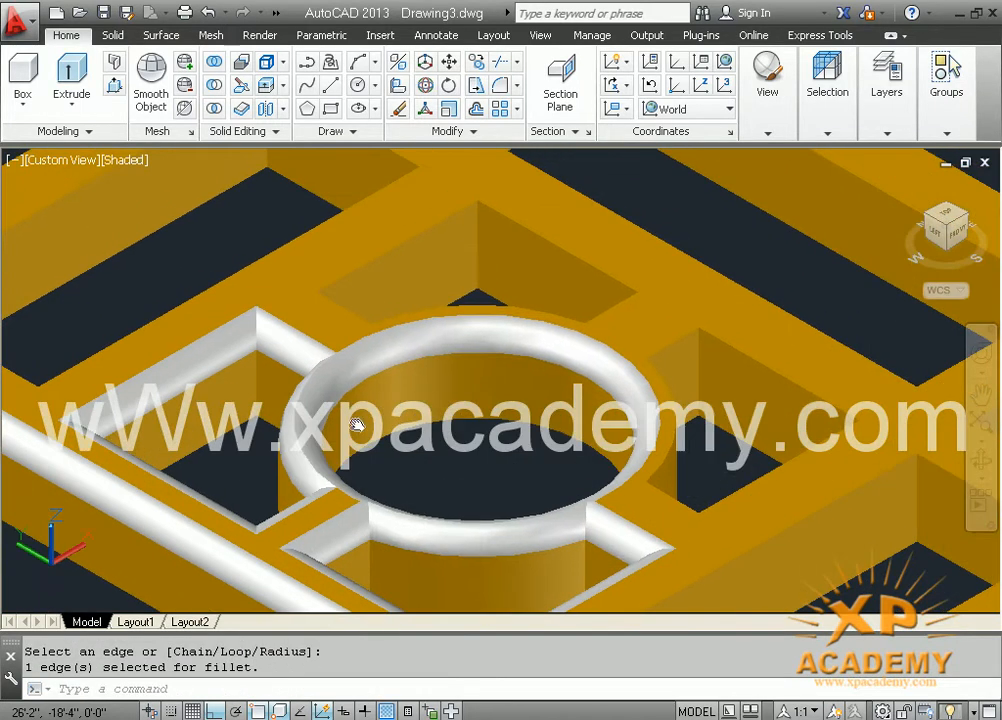
key(Return)
click(461, 302)
key(Return)
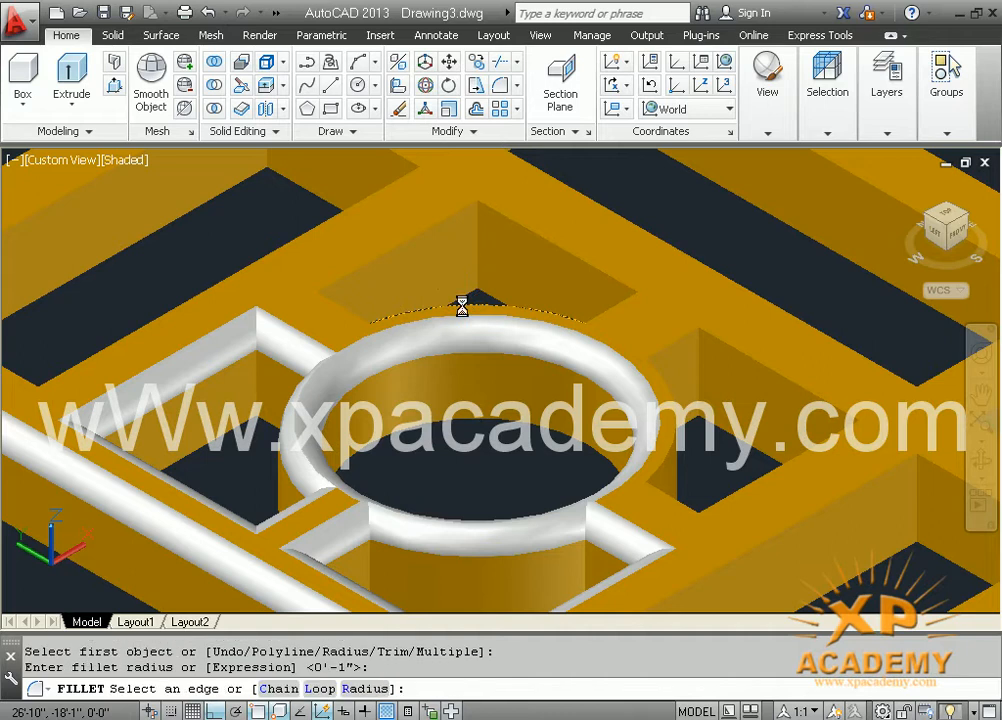
key(Return)
key(Return)
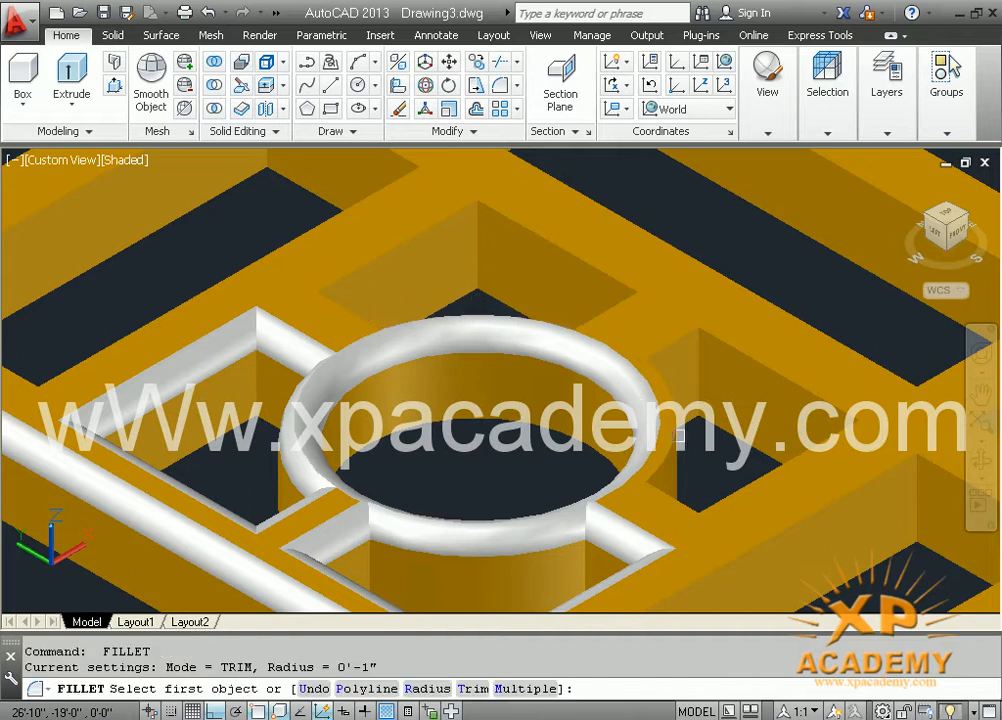
click(665, 433)
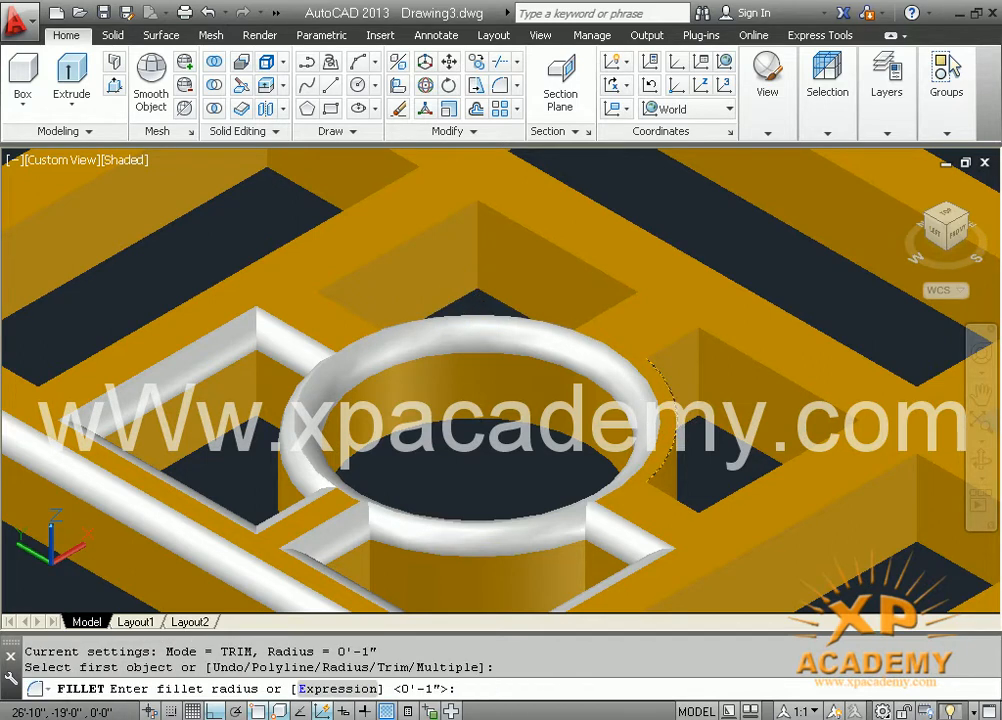
key(Return)
key(Return)
Fillet the near short top edge and adjoining long edge of the ring-side opening across the ring from the finished one, with a 1-inch radius.
key(Return)
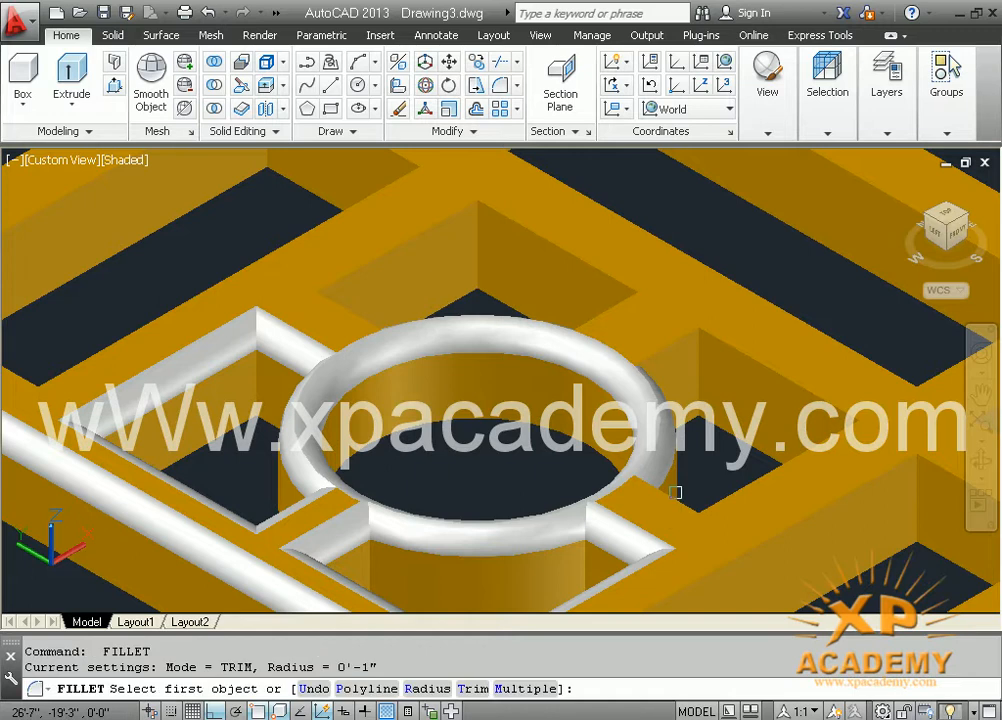
click(668, 492)
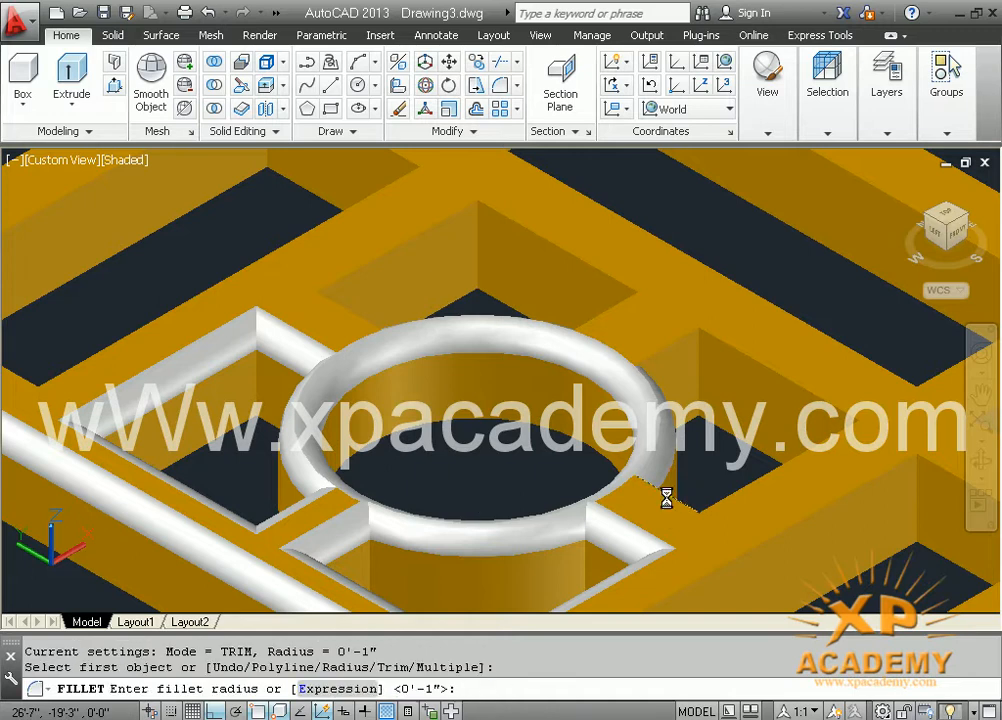
key(Return)
key(Return)
click(738, 490)
key(Return)
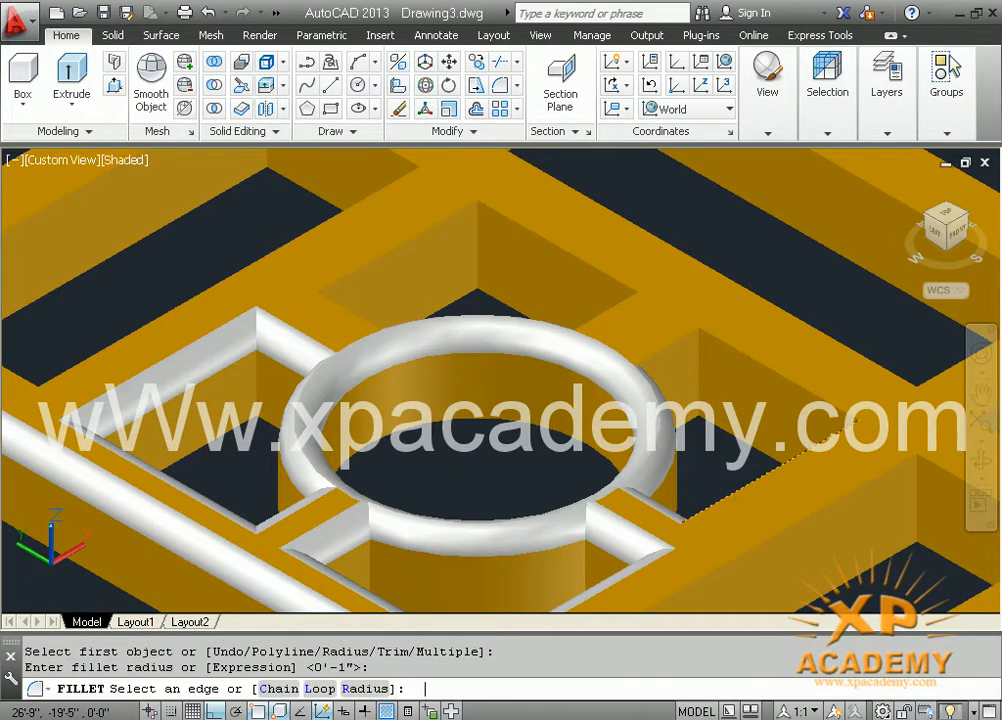
key(Return)
Fillet the remaining long and short straight top edges of that opposite ring-side opening with a 1-inch radius.
key(Return)
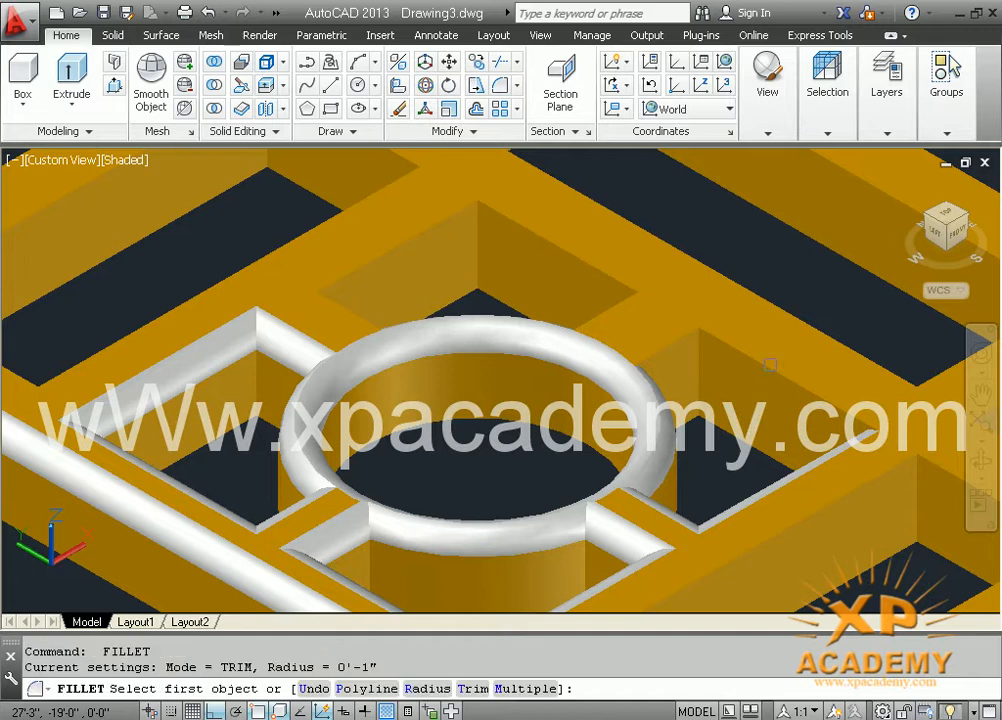
click(770, 356)
key(Return)
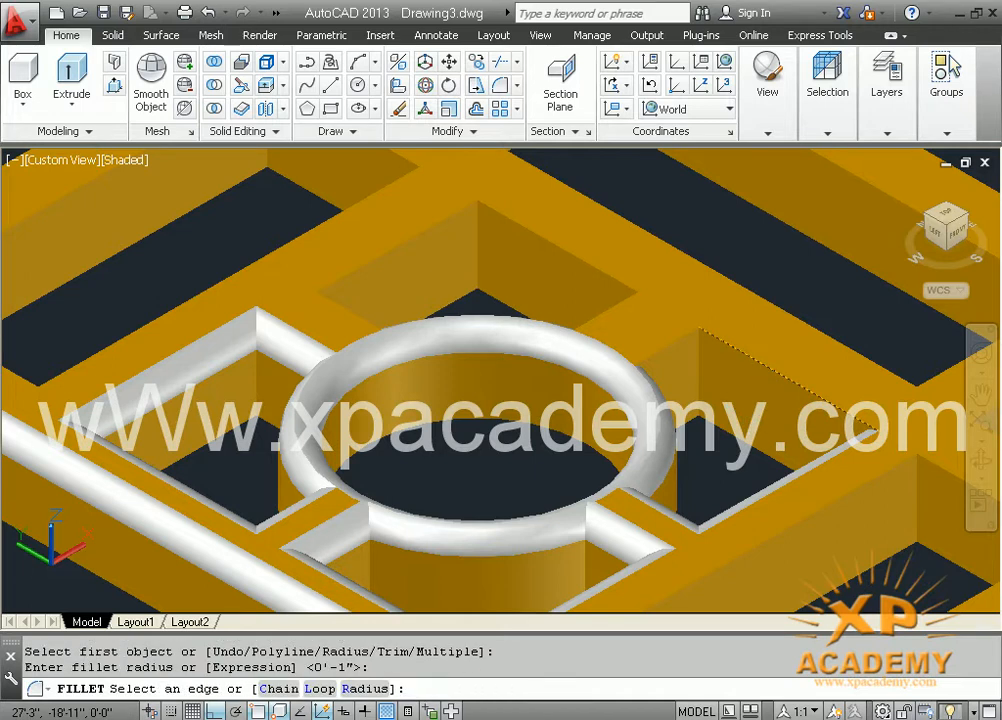
key(Return)
key(Return)
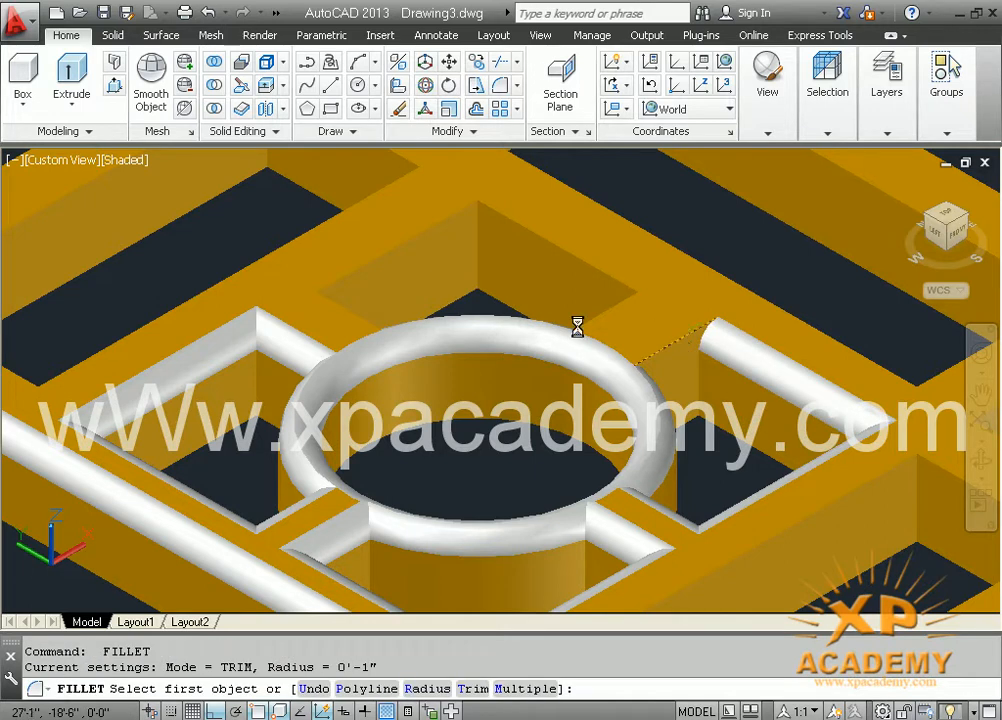
click(618, 337)
key(Return)
key(Return)
Fillet one short top edge and its adjoining long edge of the last ring-side opening, behind the ring, with a 1-inch radius.
key(Return)
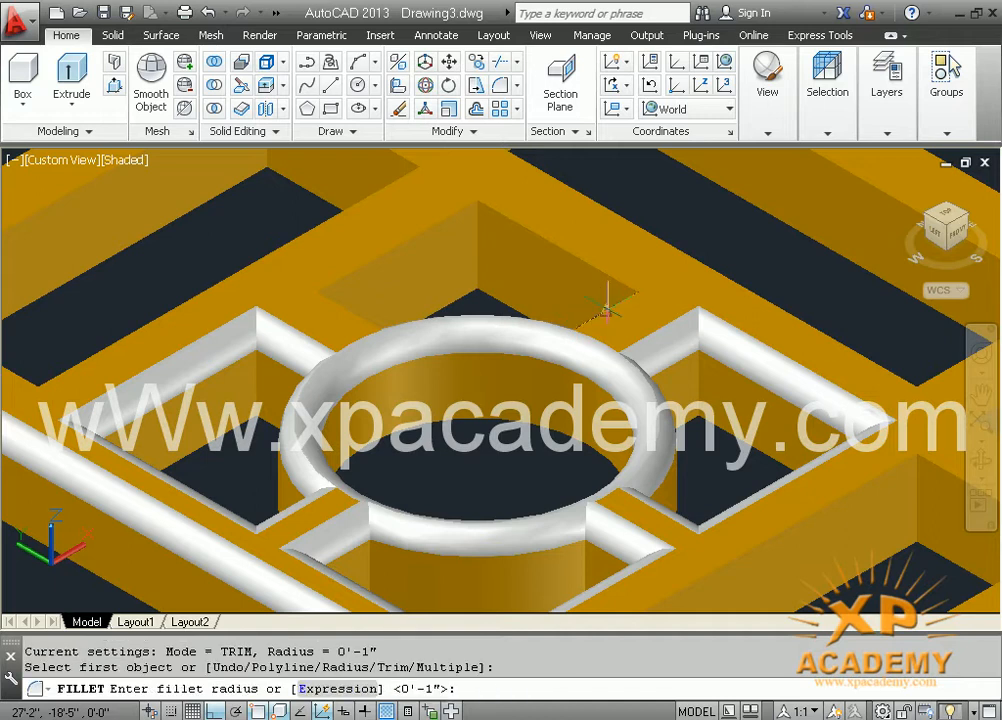
click(608, 308)
key(Return)
key(Return)
key(Return)
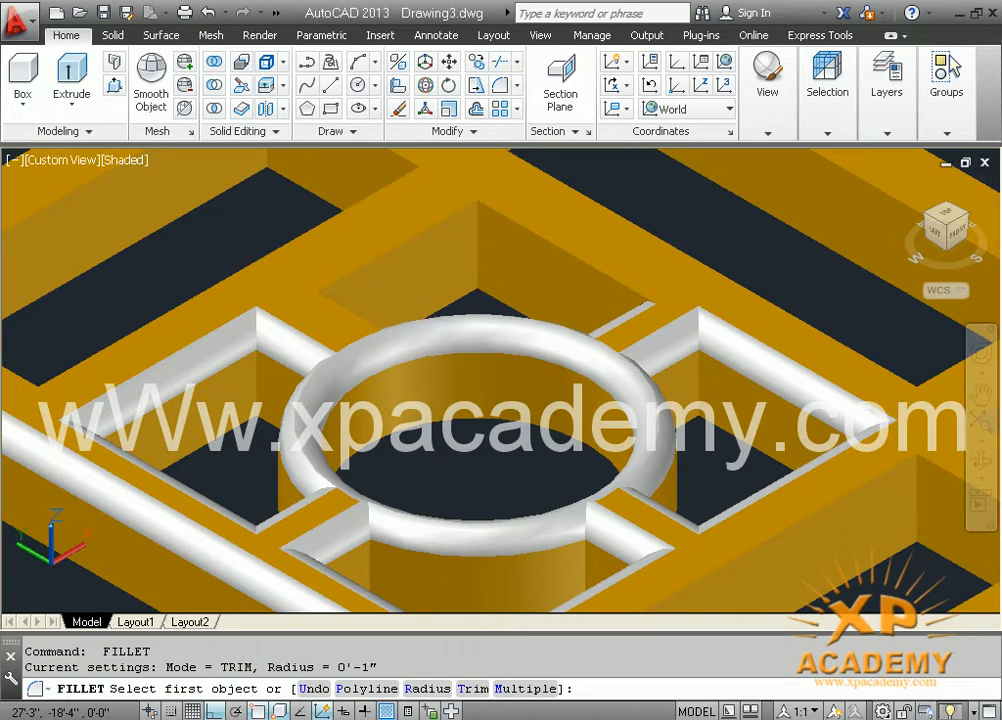
click(607, 272)
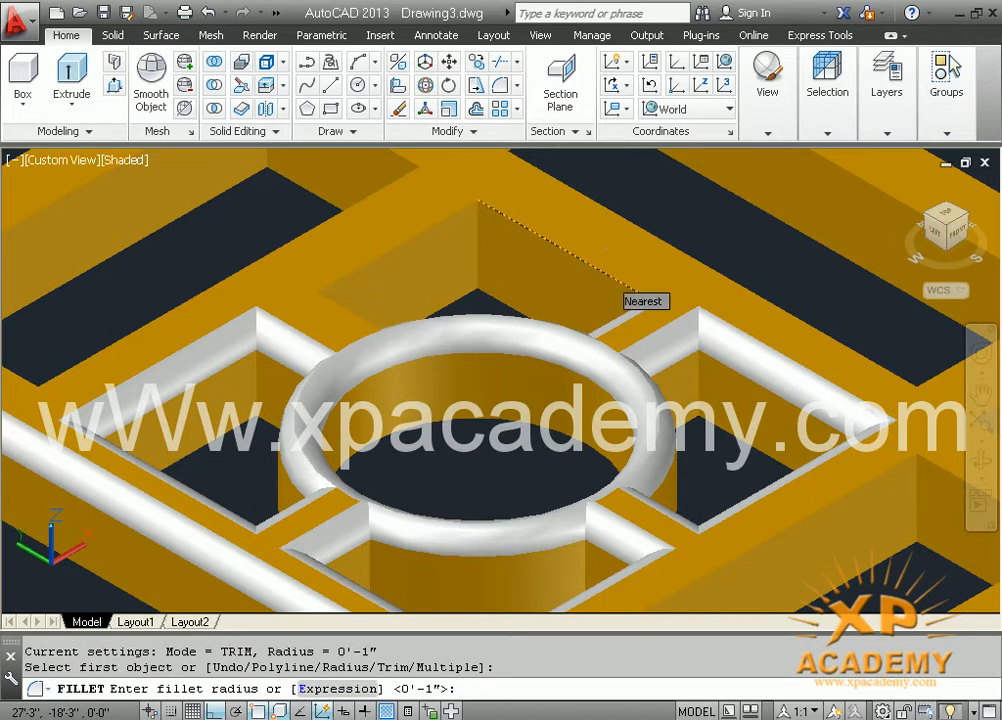
key(Return)
key(Return)
Fillet the remaining long and short straight top edges of the opening behind the ring with a 1-inch radius.
key(Return)
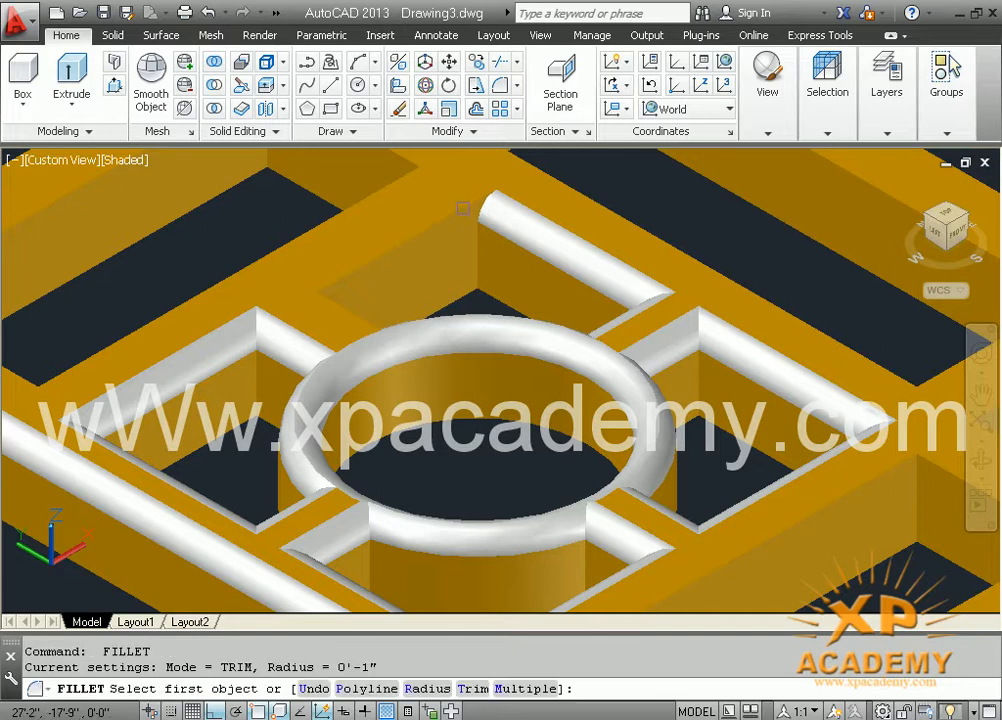
click(462, 203)
key(Return)
key(Return)
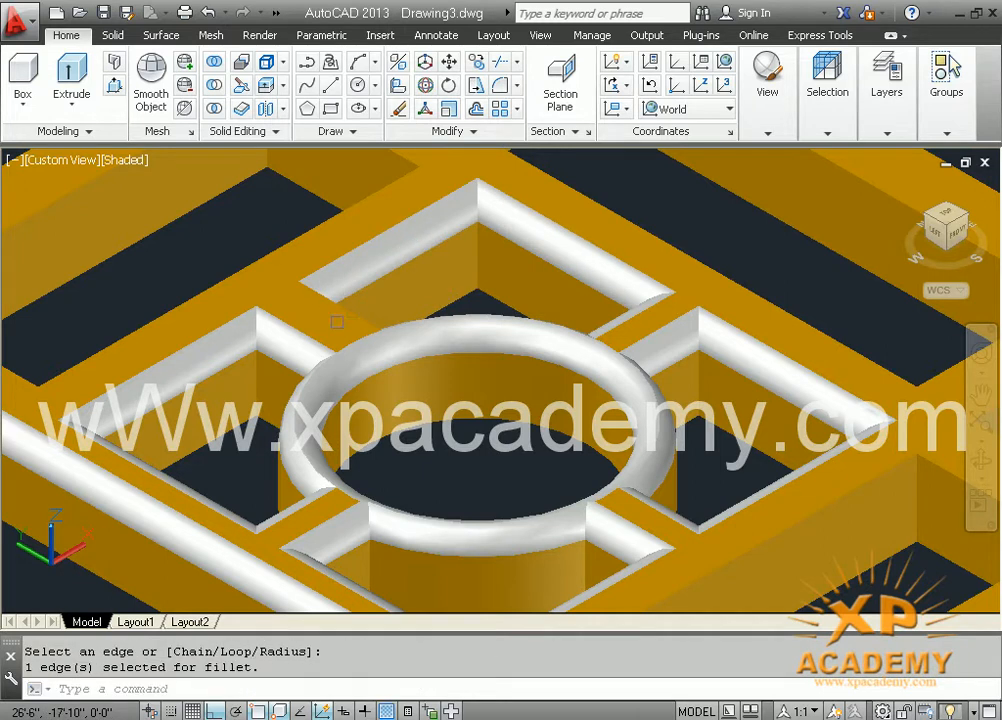
key(Return)
click(353, 305)
key(Return)
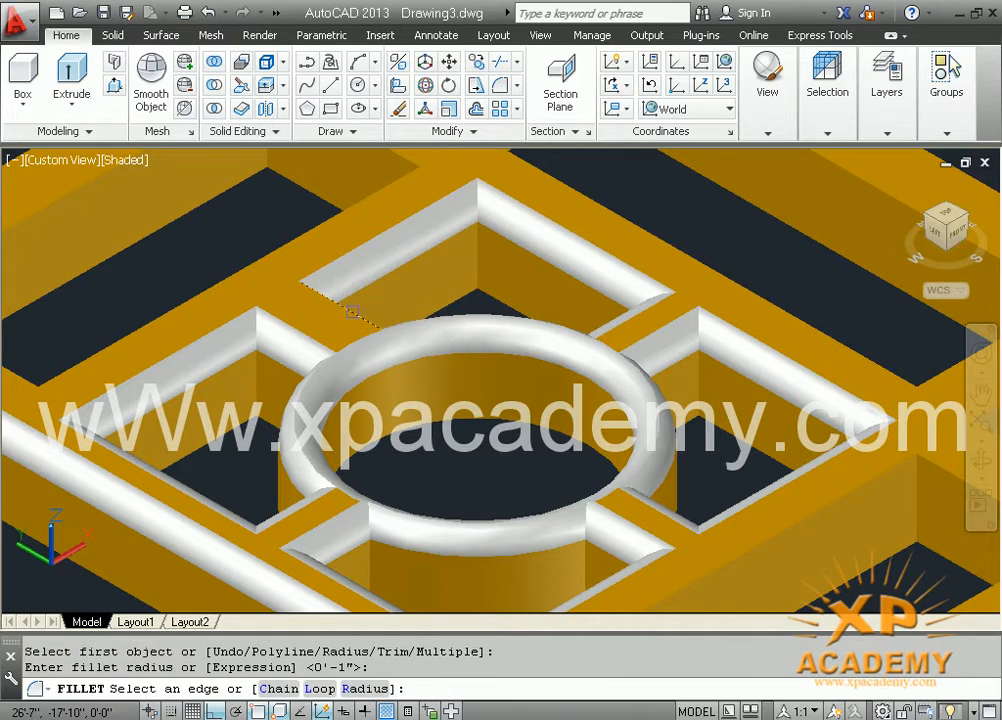
key(Return)
Fillet one short top edge and the adjoining ring-side long edge of the long opening beside the finished ring group, with a 1-inch radius.
scroll(353, 305, down, 3)
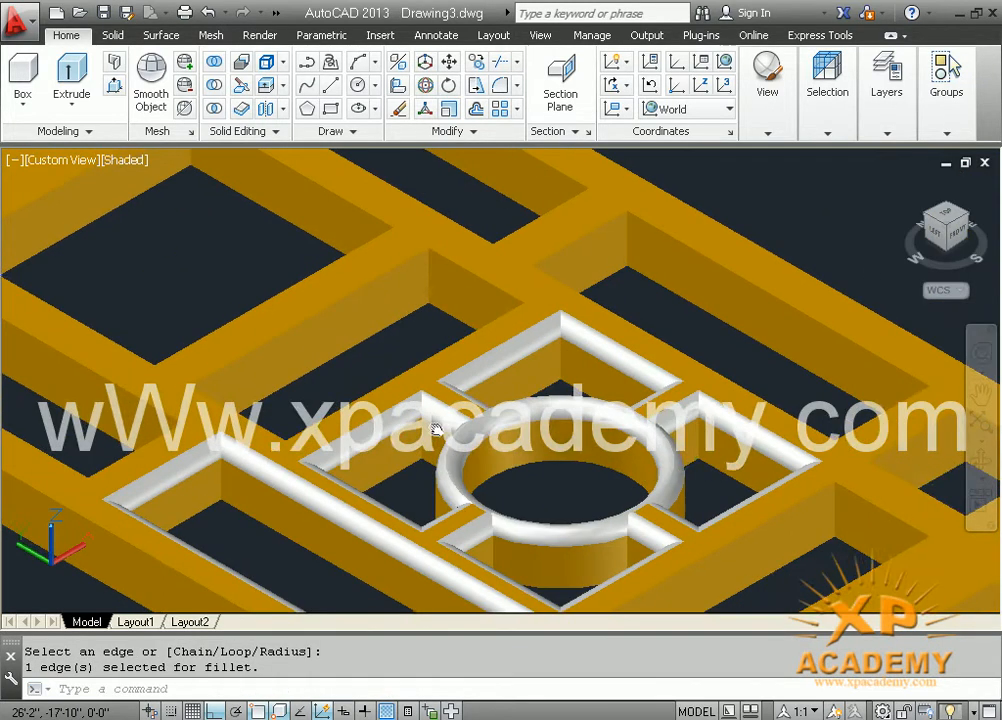
text(f FILLET)
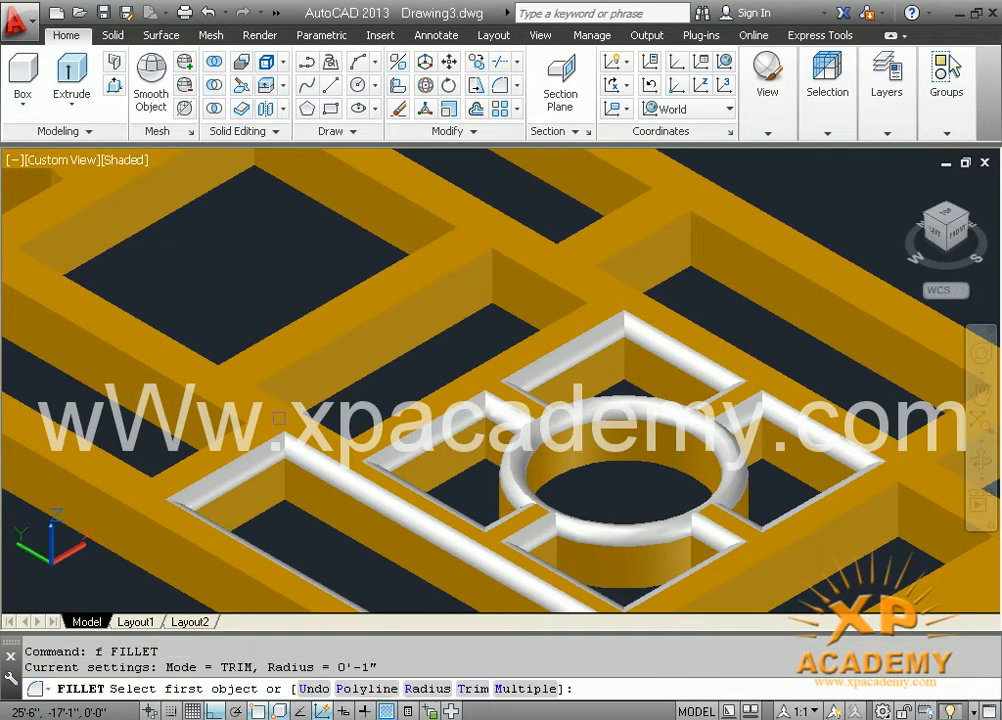
key(Return)
scroll(330, 430, up, 2)
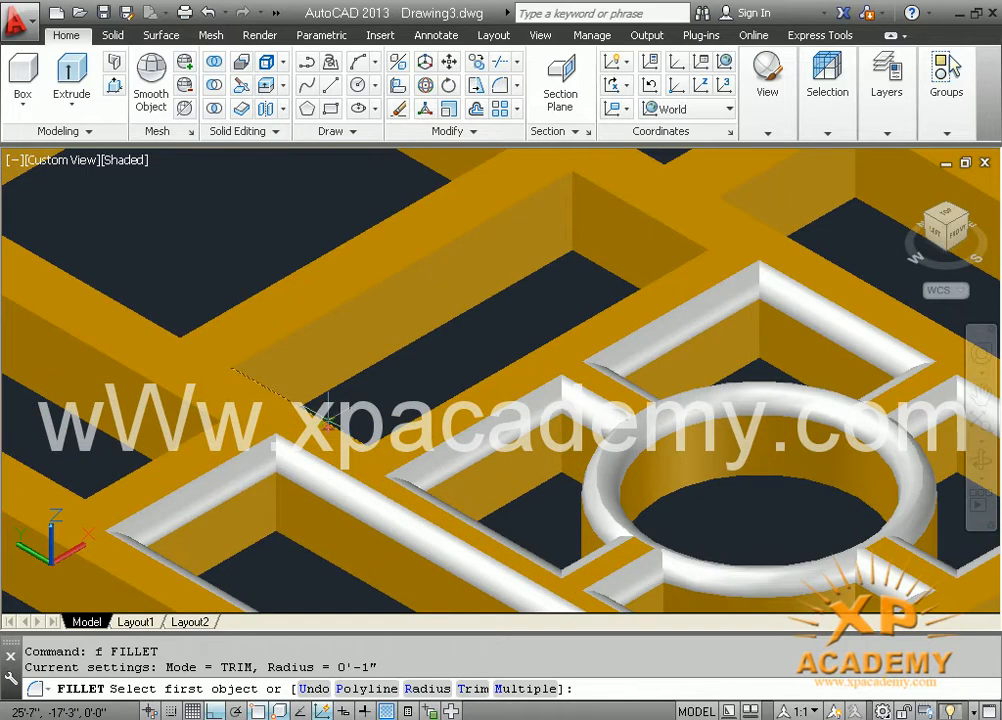
click(318, 410)
key(Return)
key(Return)
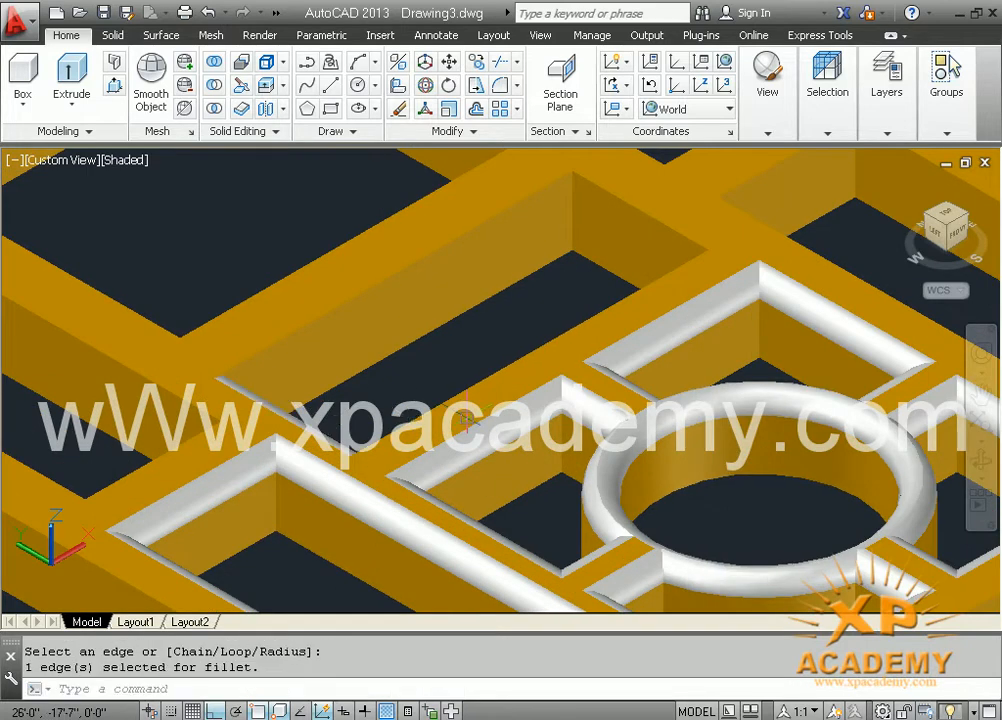
key(Return)
click(470, 366)
key(Return)
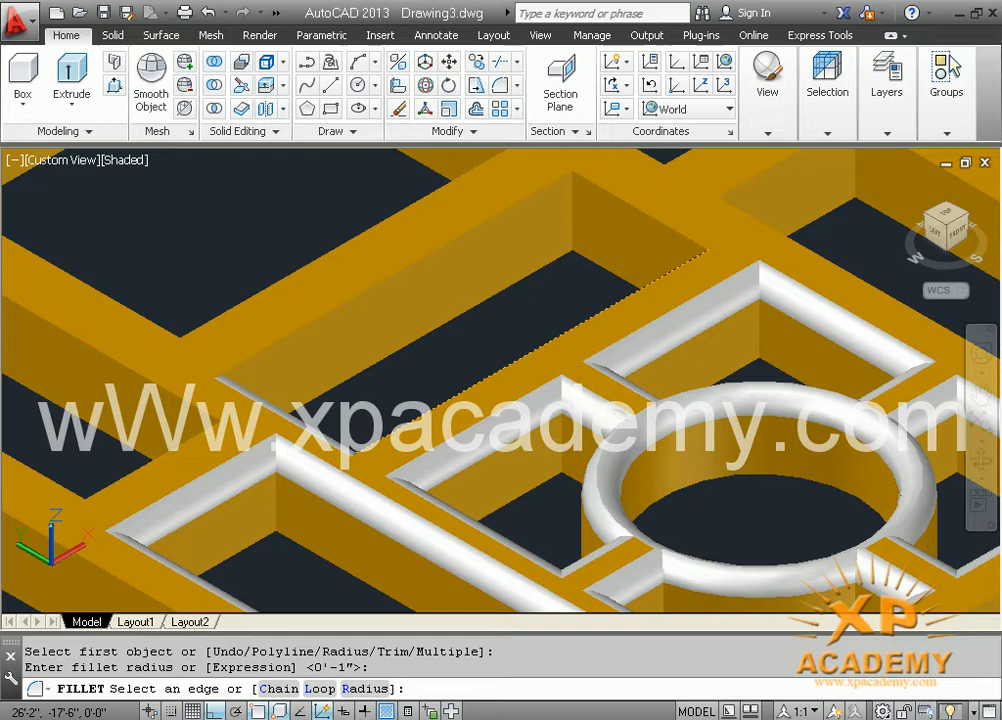
key(Return)
Fillet the remaining short and long top edges of that long opening beside the ring group with a 1-inch radius.
key(Return)
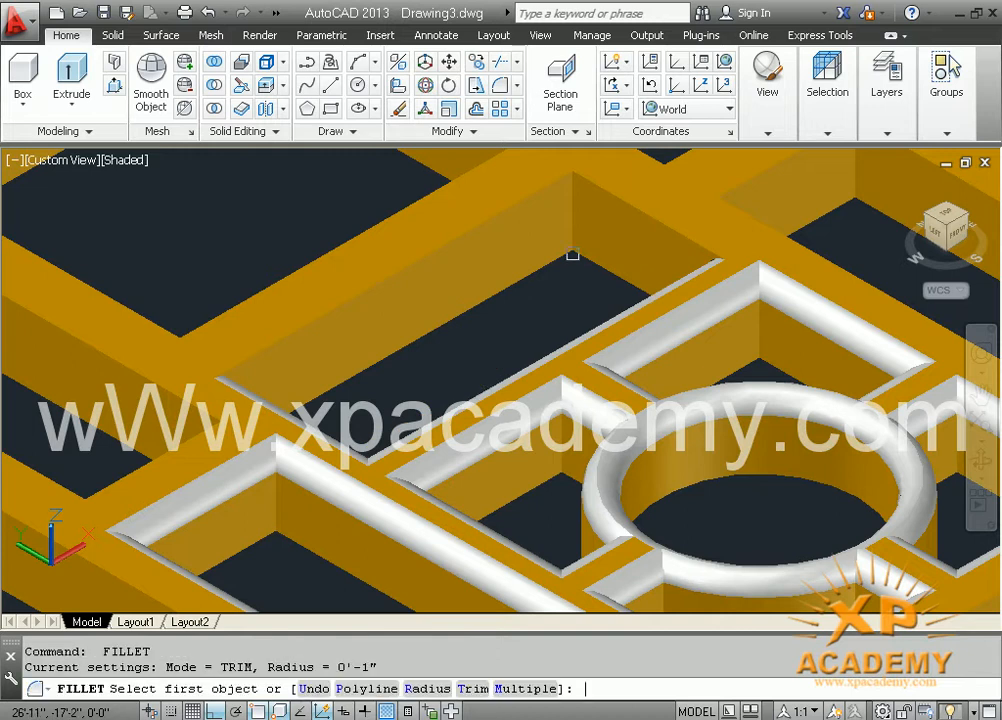
click(636, 203)
key(Return)
key(Return)
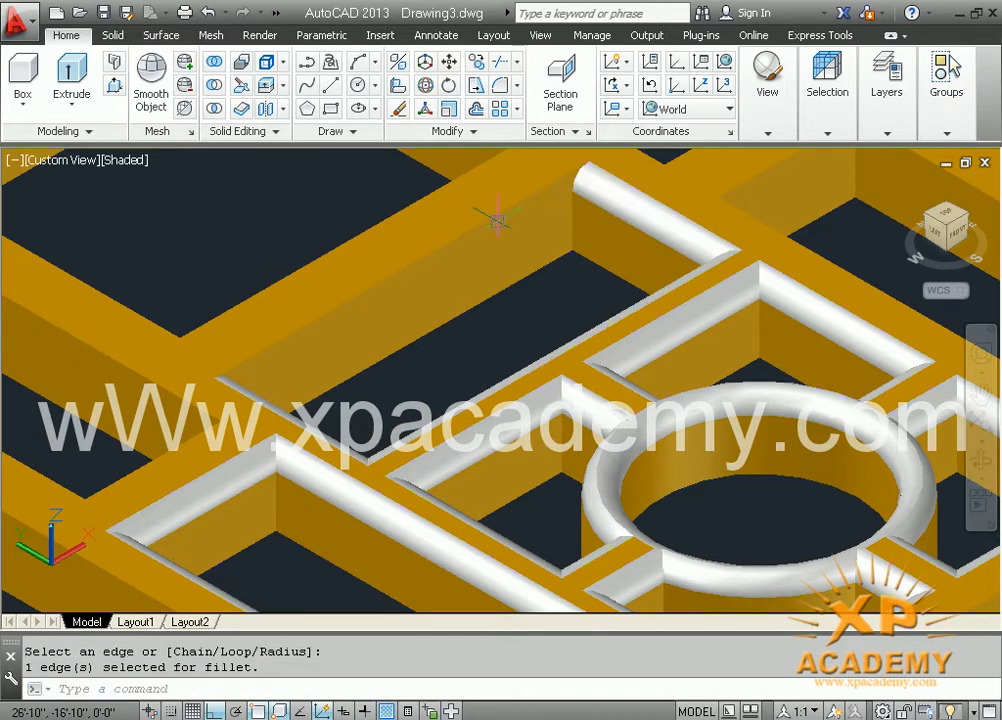
key(Return)
click(393, 164)
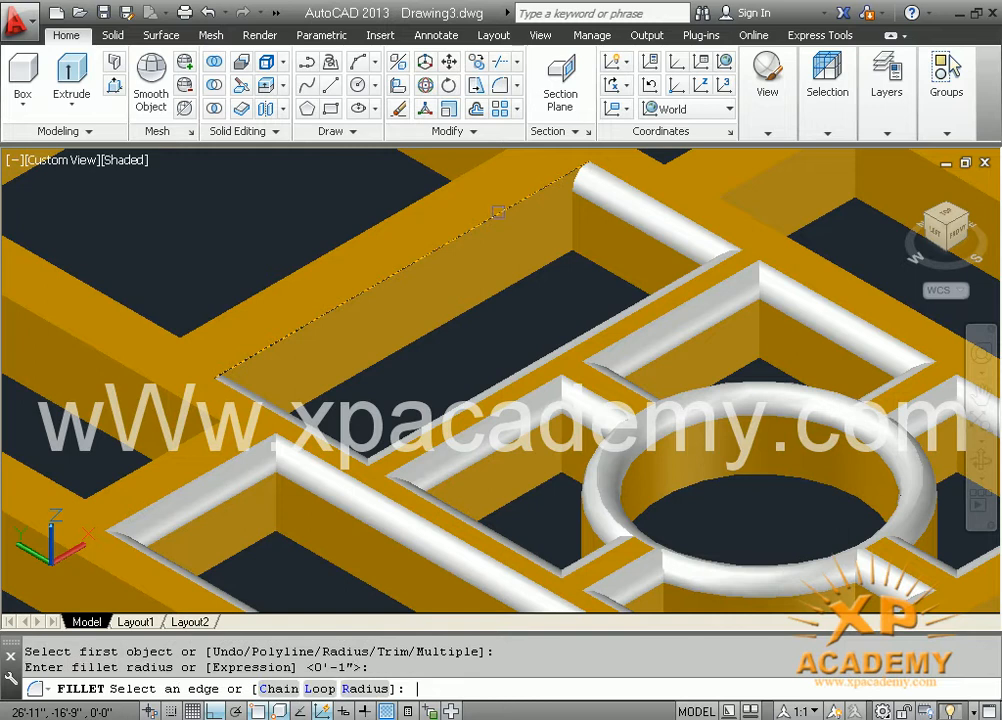
key(Return)
key(Return)
Fillet the near short top edge and inner long edge of the narrow opening along the outer frame with a 1-inch radius.
middle_drag(672, 235, 720, 224)
key(Return)
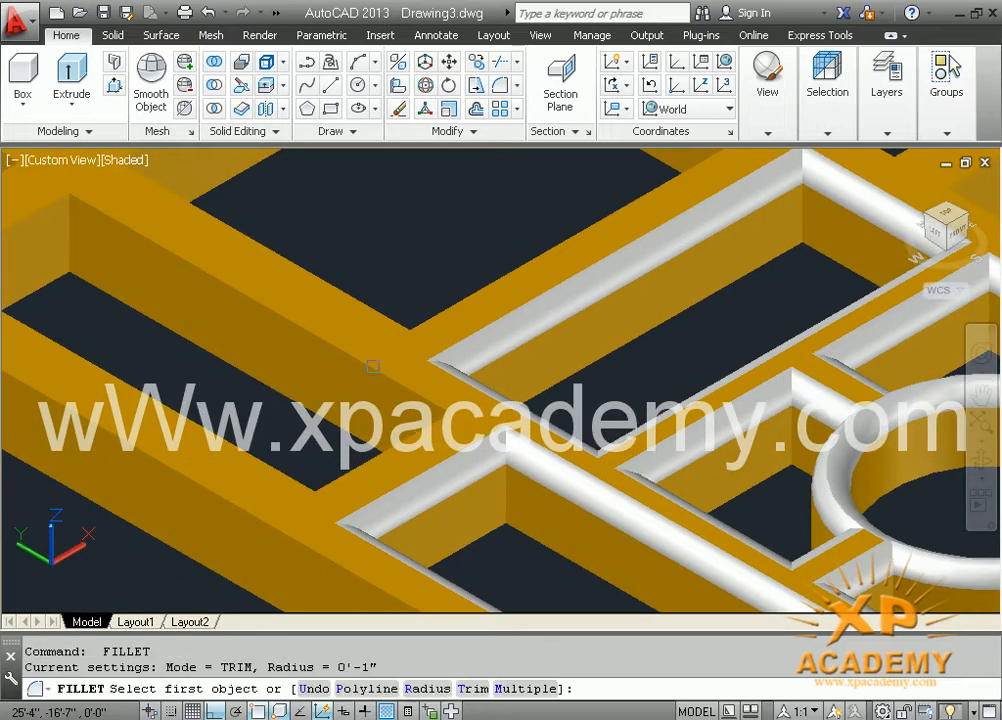
click(394, 456)
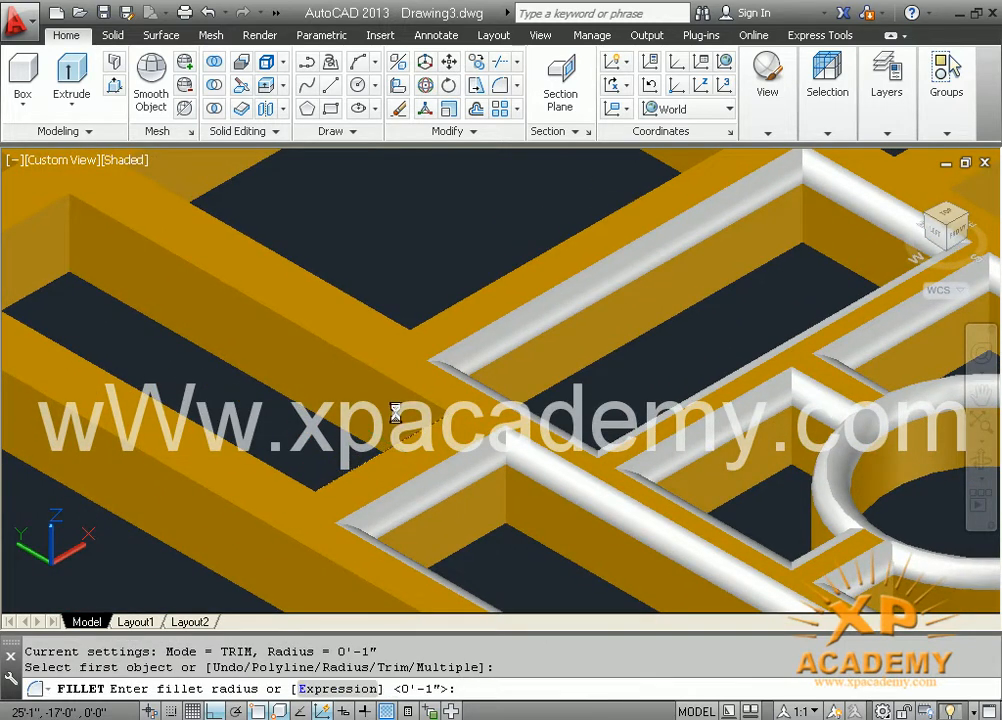
key(Return)
key(Return)
key(Return)
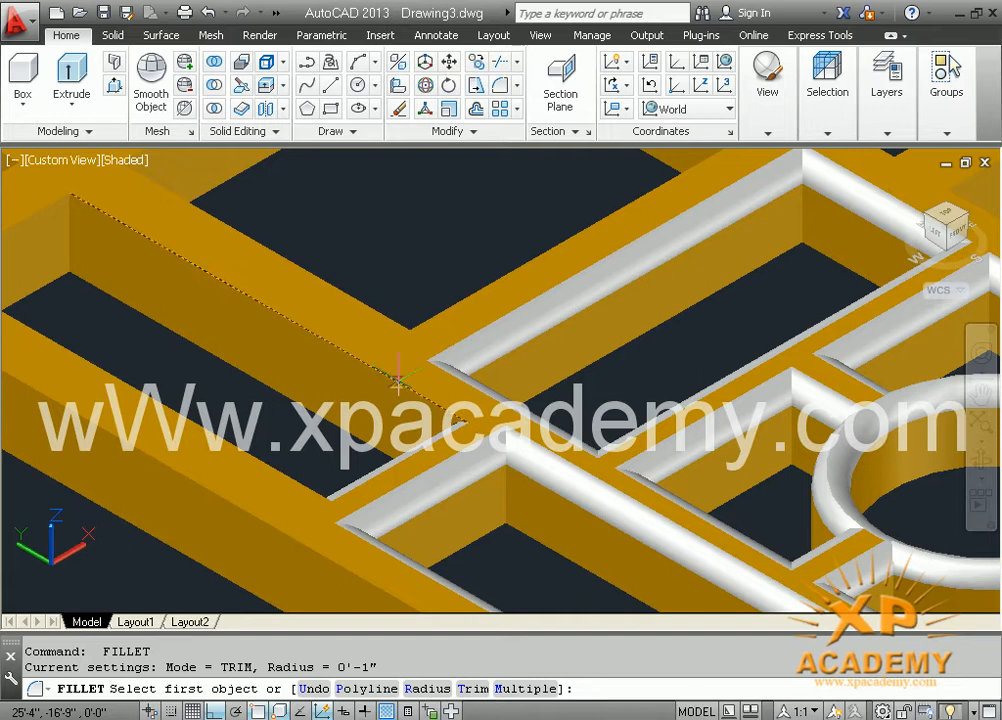
click(400, 384)
middle_drag(426, 397, 576, 327)
key(Return)
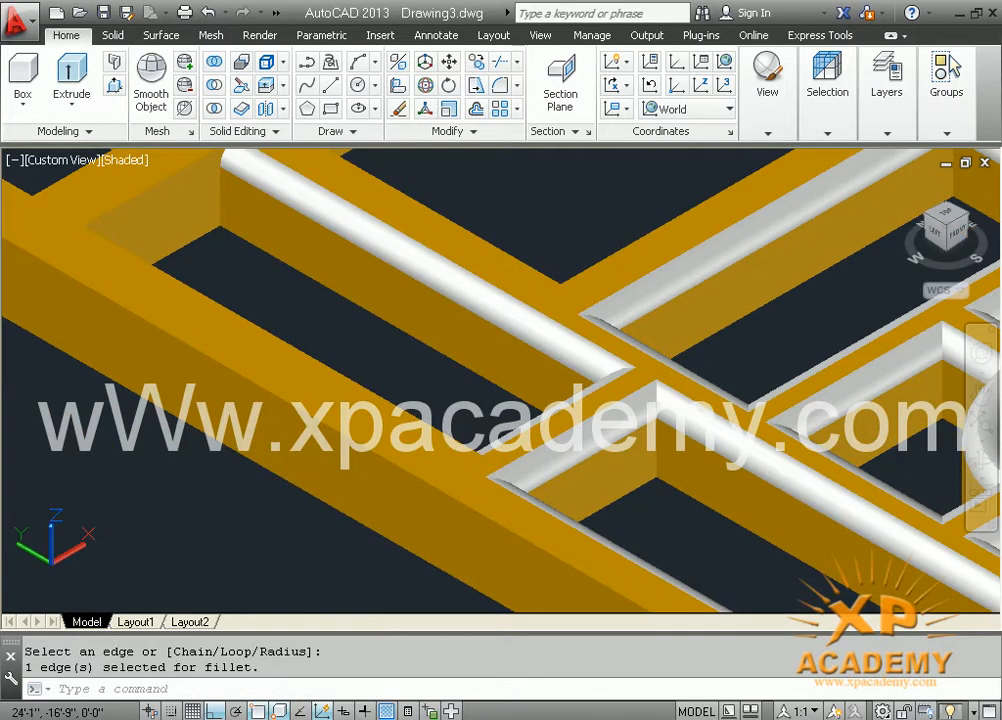
Fillet the outer long top edge and far short edge of the narrow outer-frame opening with a 1-inch radius.
key(Return)
key(Return)
click(352, 390)
key(Return)
middle_drag(221, 311, 246, 476)
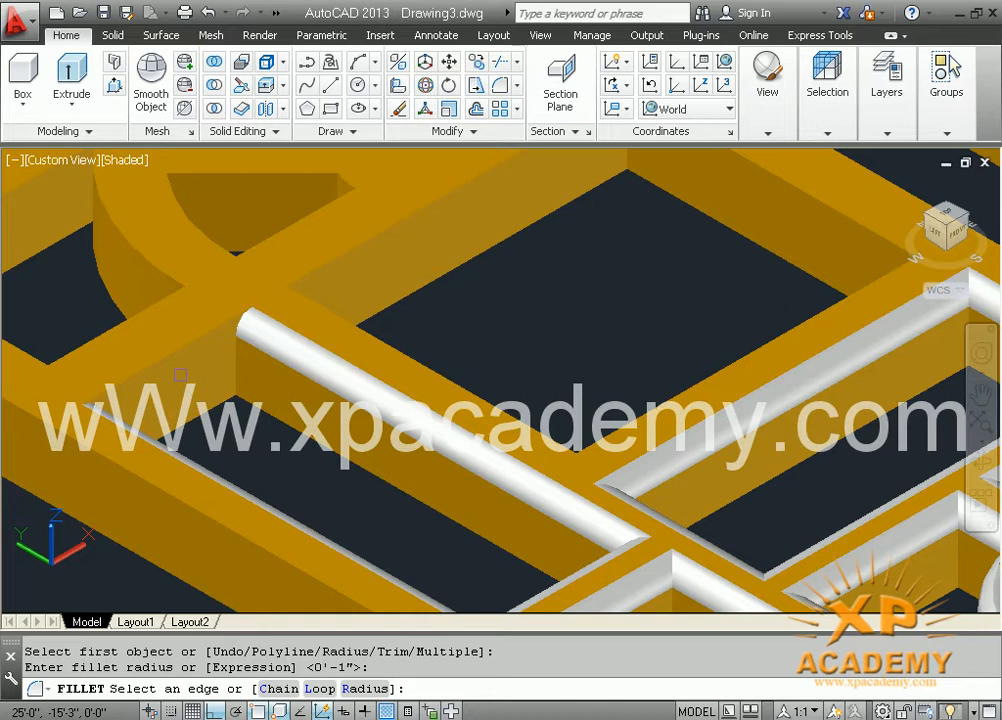
key(Return)
key(Return)
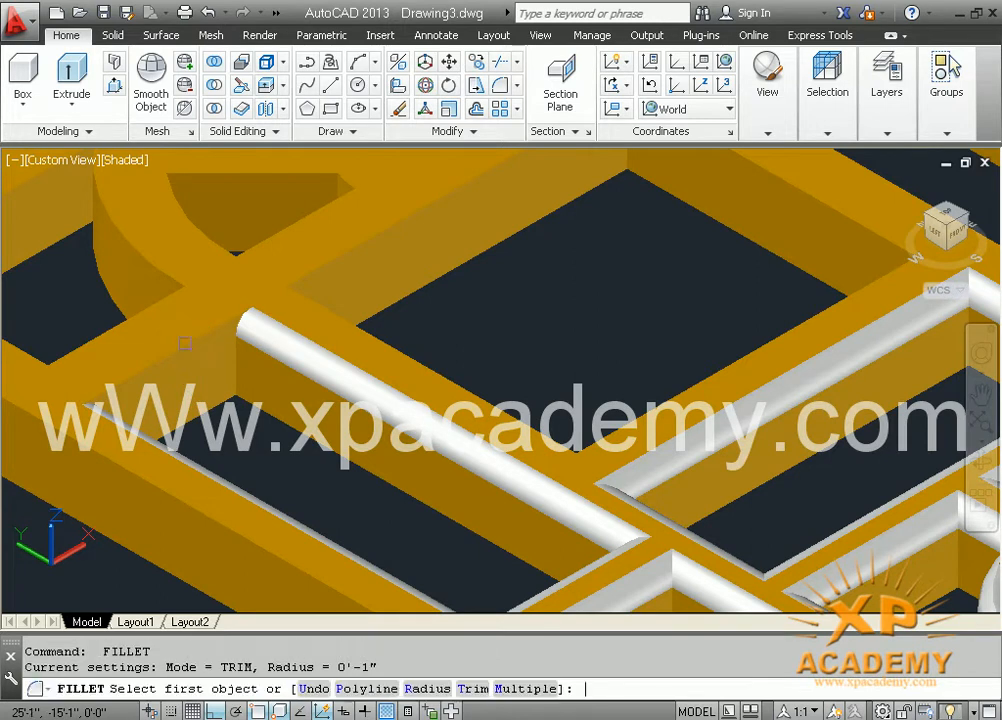
click(185, 342)
key(Return)
key(Return)
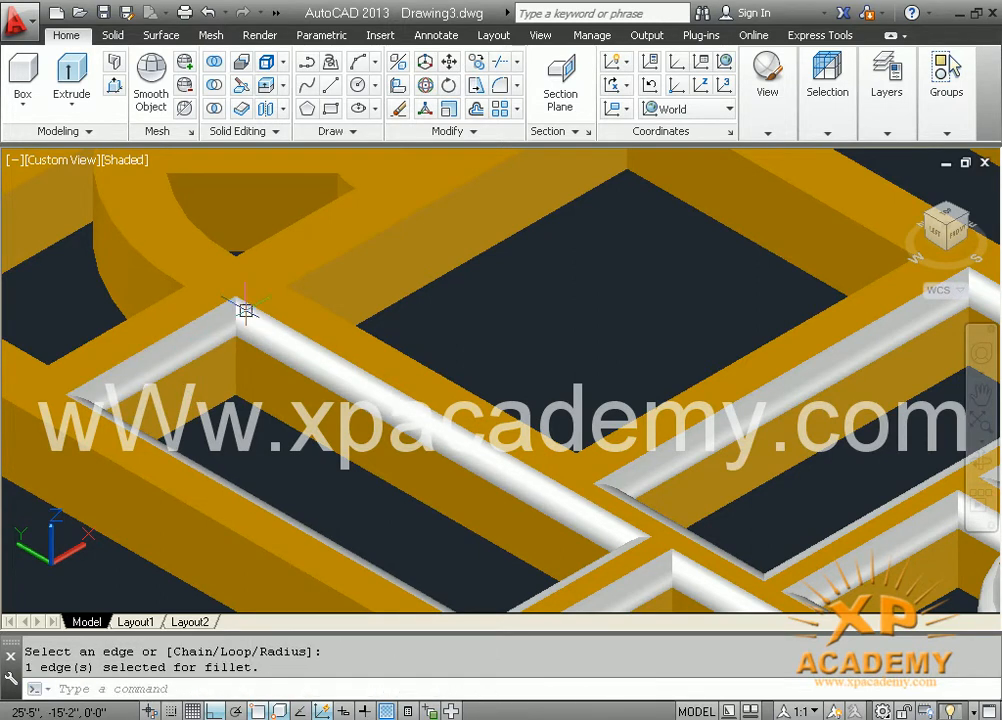
Fillet the outer arc and adjoining diagonal top edge of the spoked wheel's nearest sector opening with a 1-inch radius.
middle_drag(246, 311, 221, 512)
scroll(203, 455, up, 2)
scroll(230, 416, up, 1)
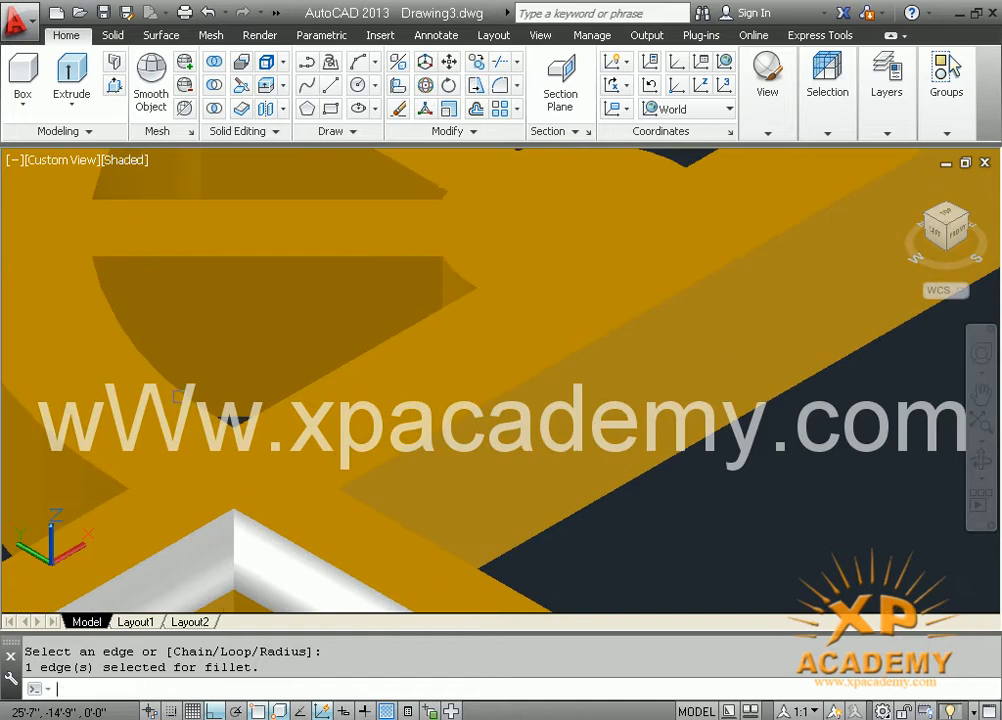
key(Return)
click(232, 416)
key(Return)
key(Return)
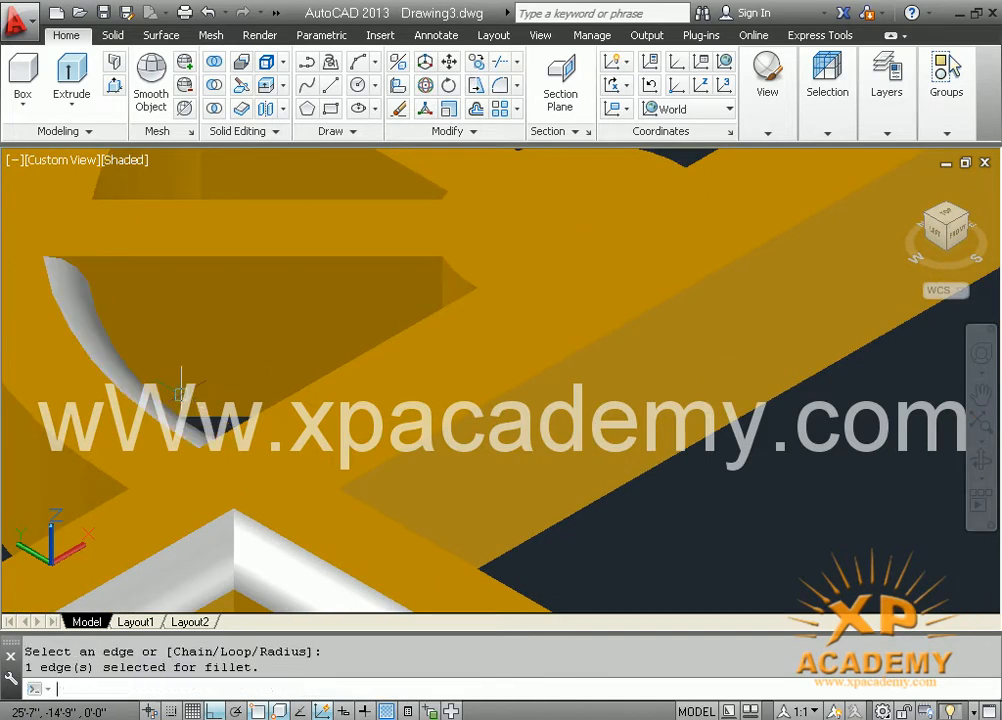
key(Return)
click(278, 400)
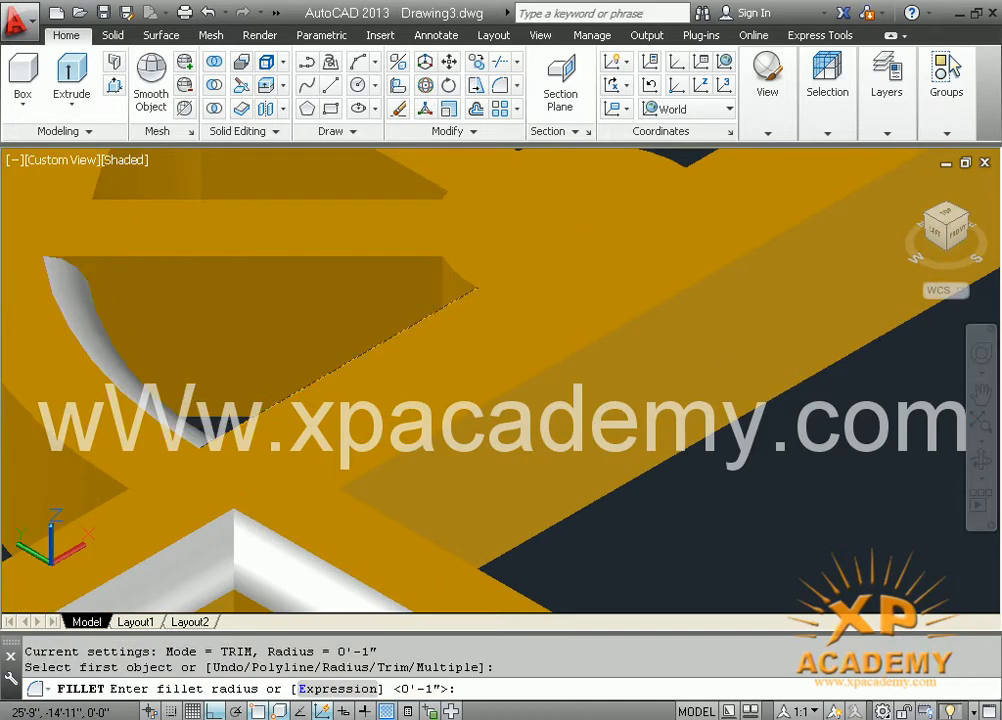
key(Return)
key(Return)
Fillet the nearest wheel sector's straight spoke edge and short hub arc with a 1-inch radius.
key(Return)
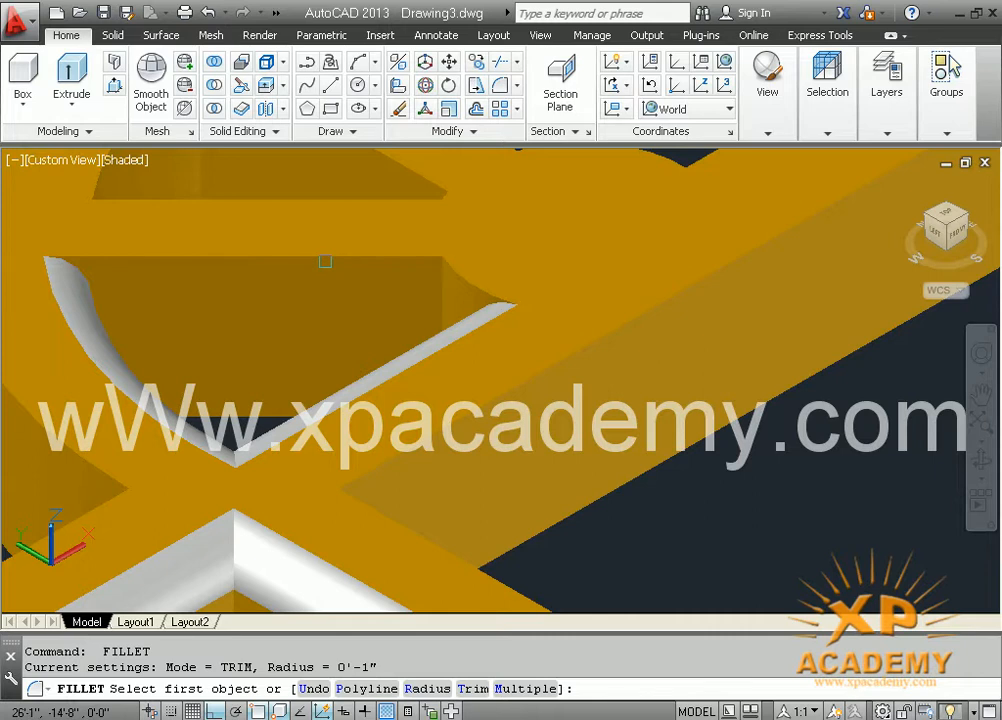
click(325, 255)
key(Return)
key(Return)
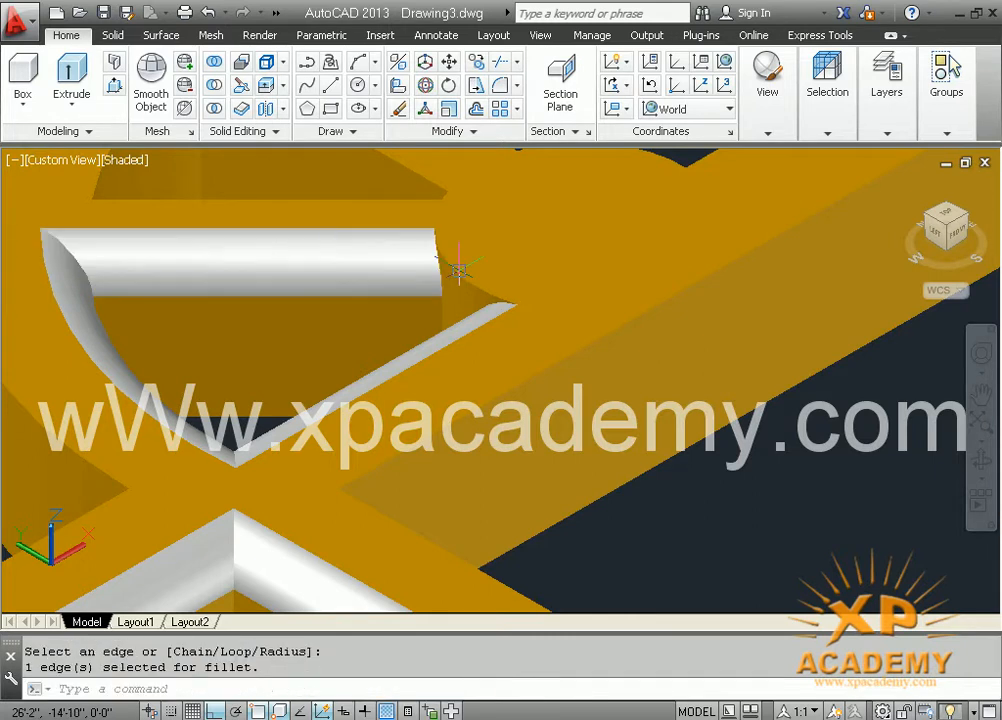
key(Return)
click(470, 283)
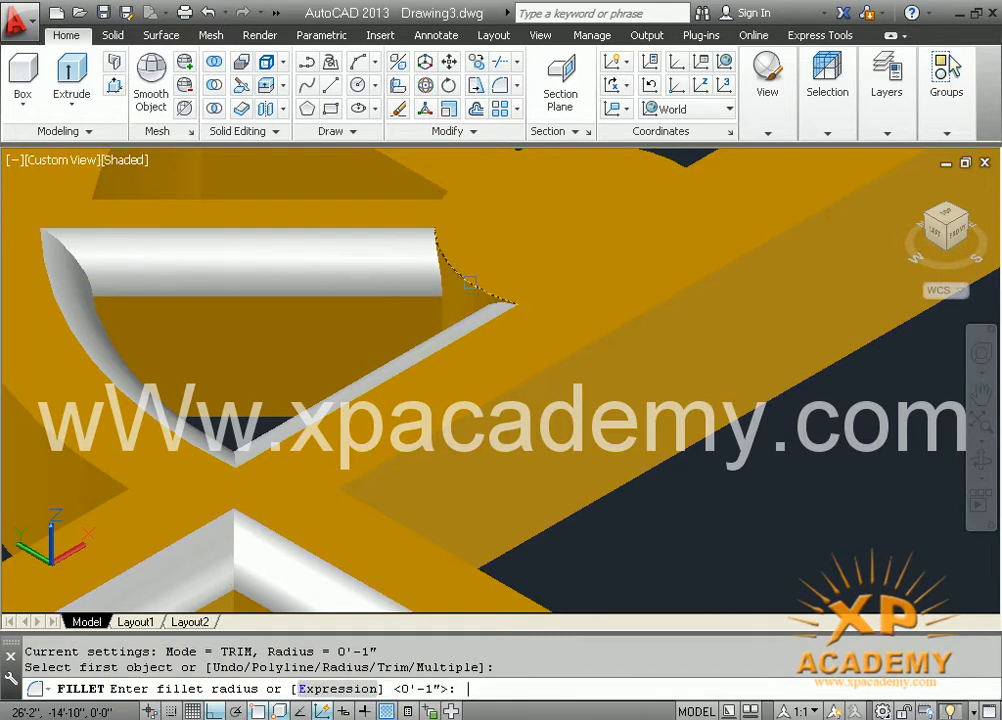
key(Return)
key(Return)
Fillet both straight spoke-side top edges of the neighbouring wheel sector, across the filleted spoke, with a 1-inch radius.
key(Return)
middle_drag(470, 283, 478, 425)
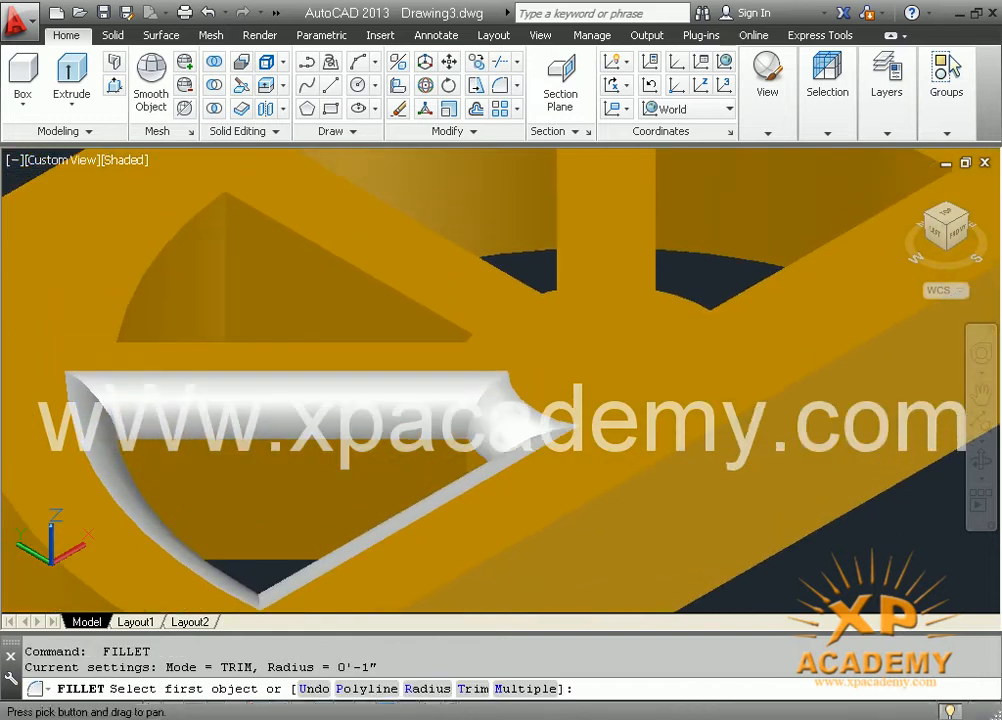
key(Return)
click(408, 290)
key(Return)
key(Return)
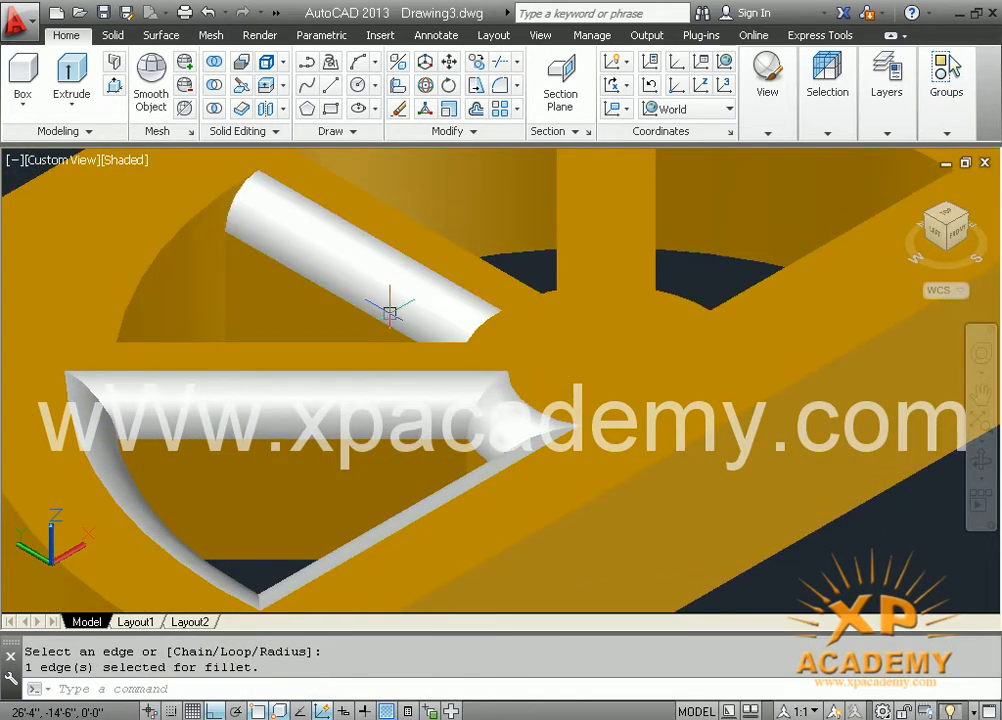
key(Return)
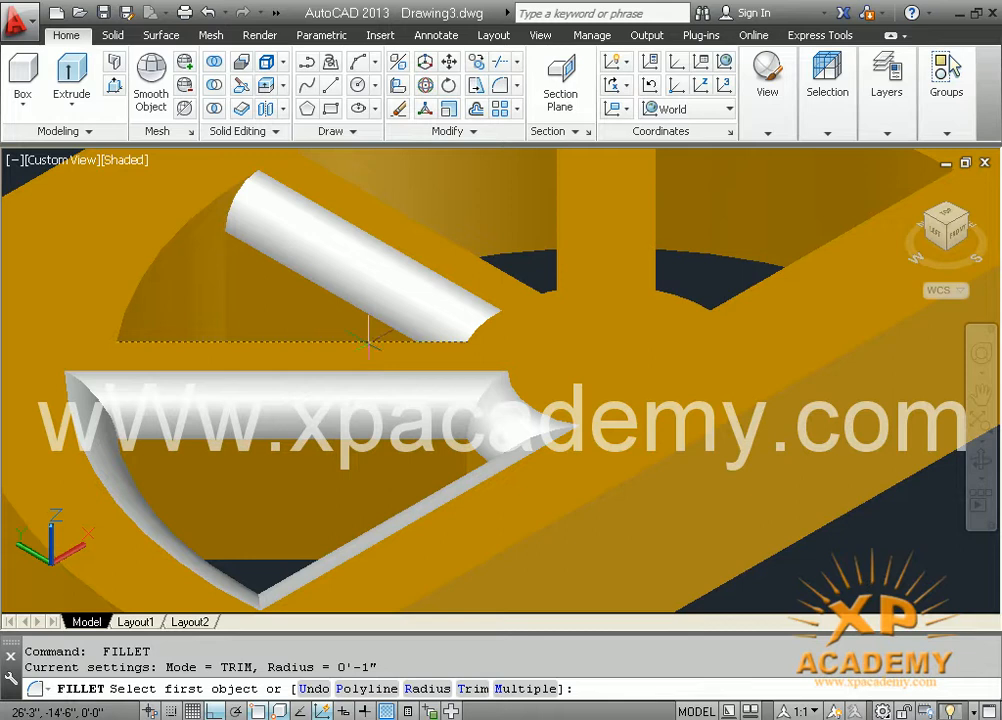
click(367, 343)
key(Return)
key(Return)
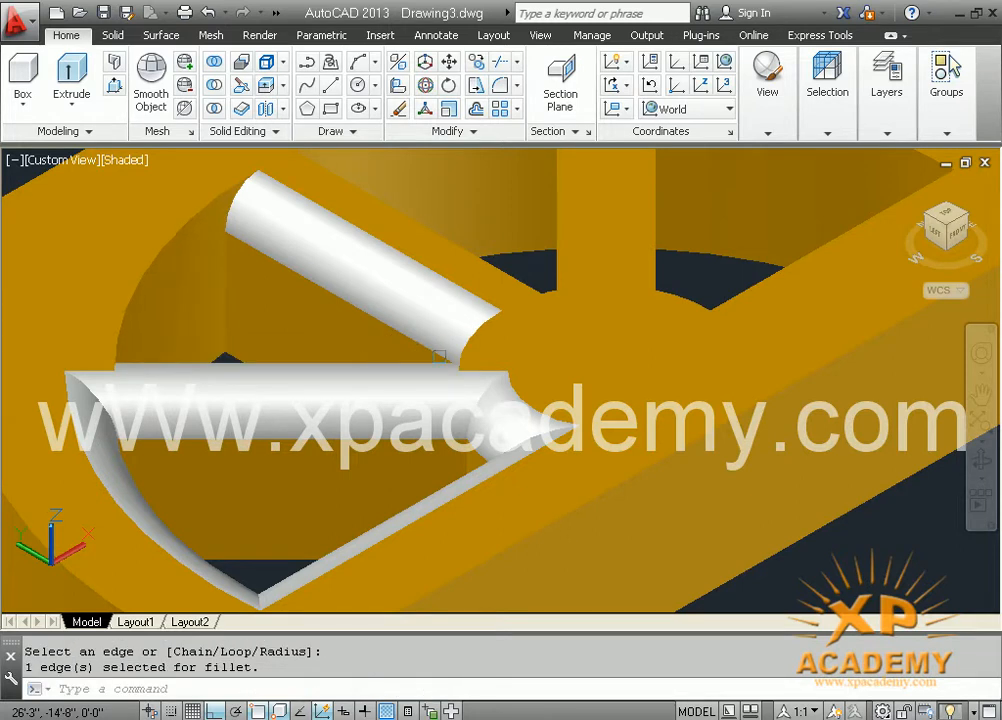
Fillet the hub arc and outer rim arc of that second wheel sector with a 1-inch radius.
key(Return)
click(461, 352)
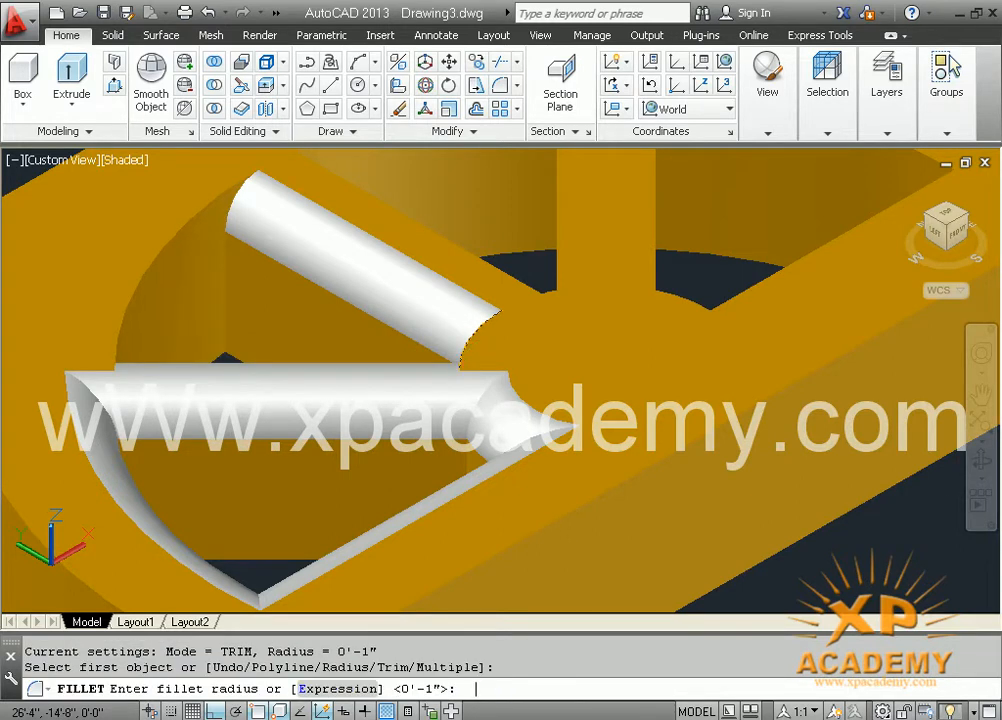
key(Return)
key(Return)
key(Return)
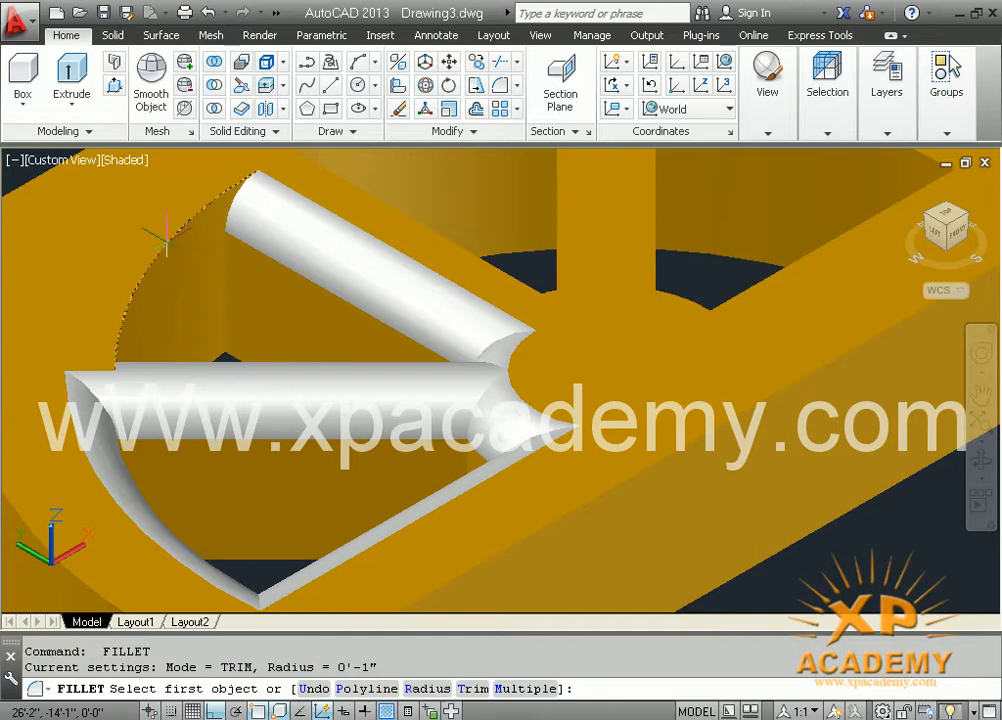
click(166, 238)
key(Return)
key(Return)
Fillet the diagonal spoke edge and outer rim arc of the third wheel sector with a 1-inch radius.
middle_drag(179, 340, 13, 447)
key(Return)
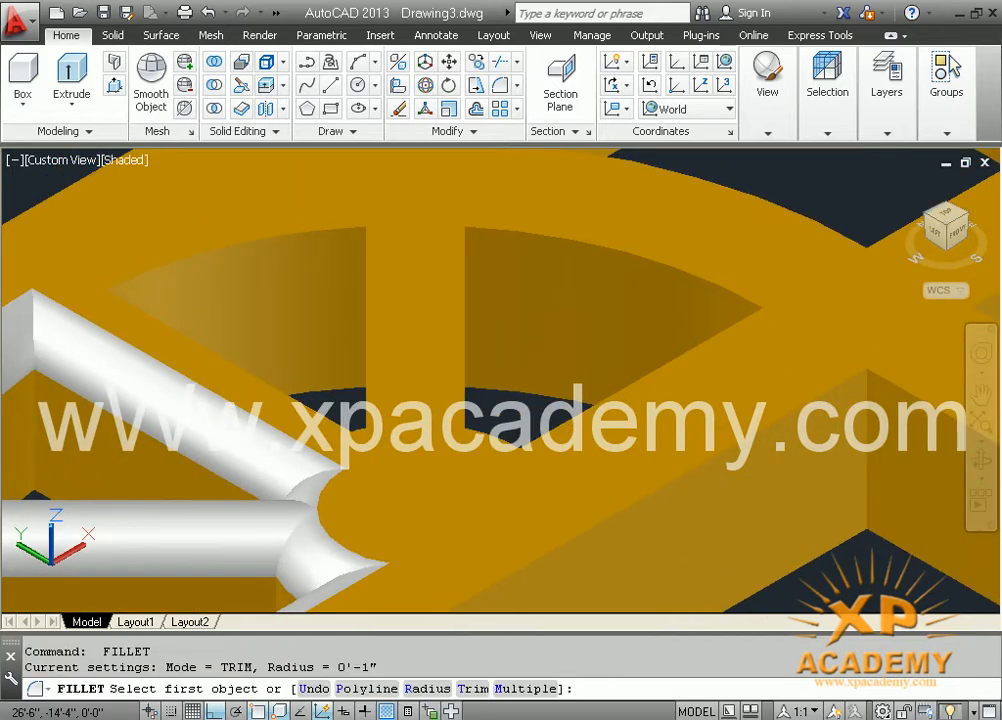
click(229, 358)
key(Return)
key(Return)
key(Return)
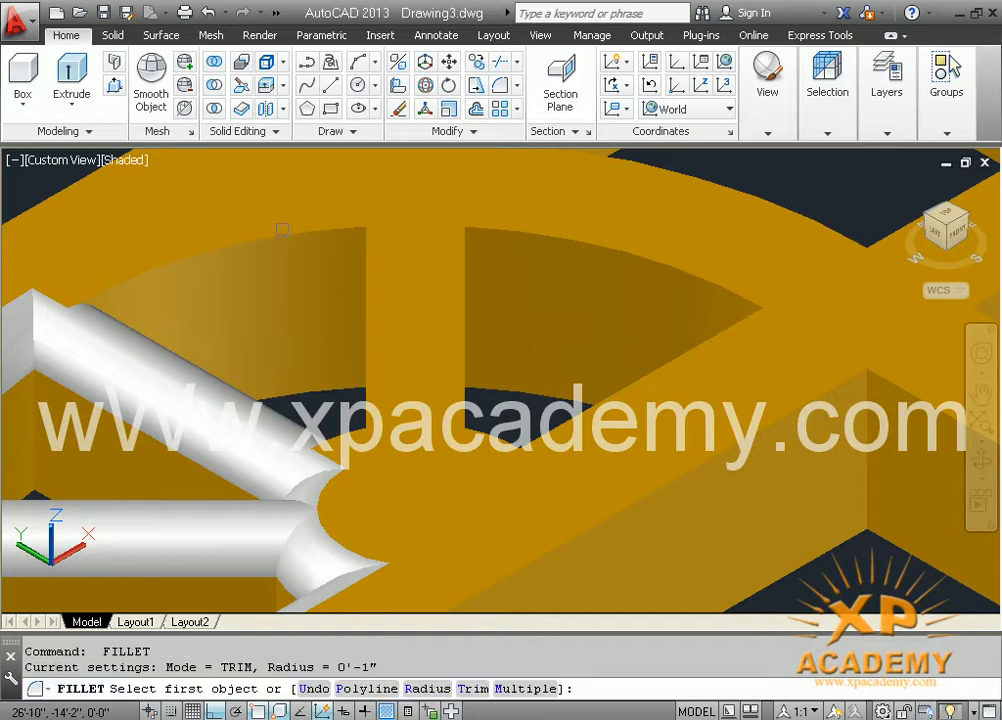
click(268, 232)
key(Return)
key(Return)
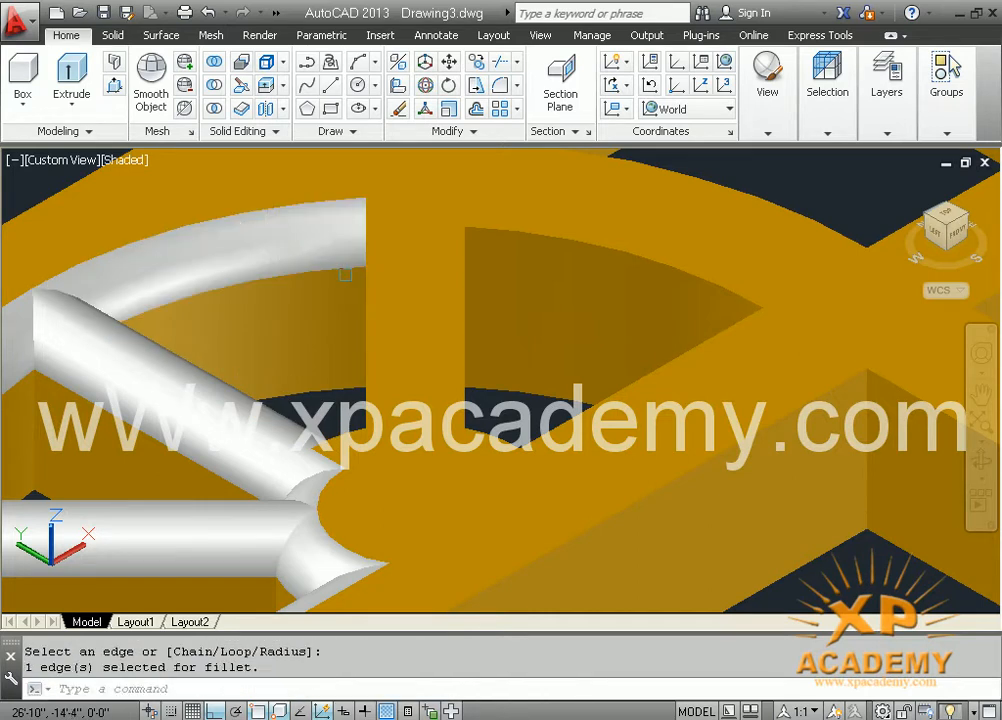
Fillet the third wheel sector's remaining straight spoke edge and hub arc with a 1-inch radius.
key(Return)
click(365, 312)
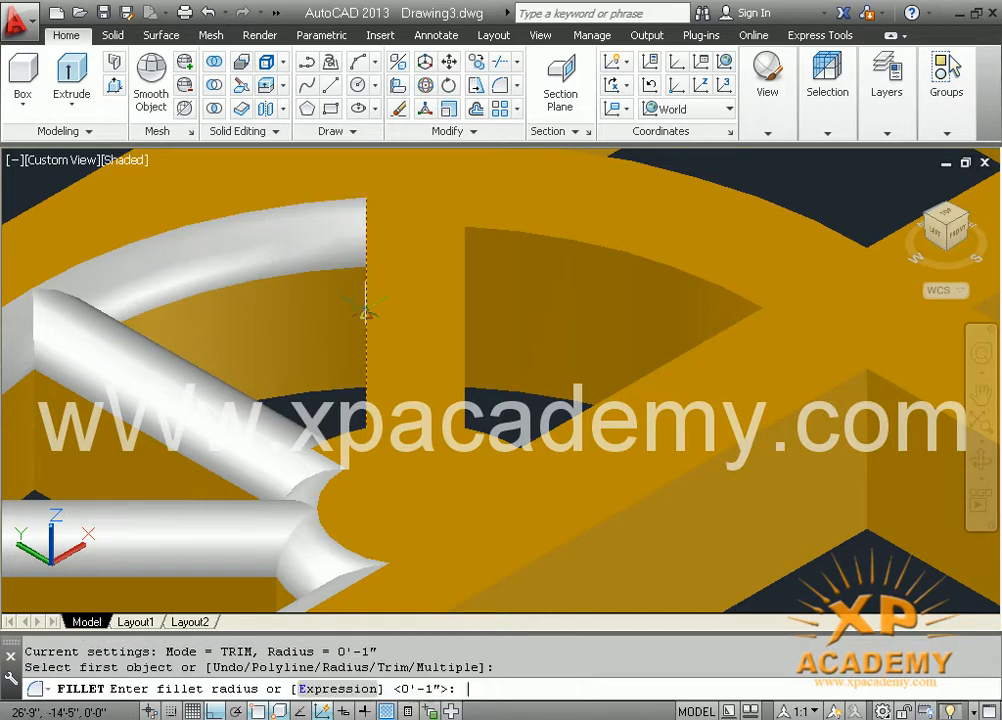
key(Return)
key(Return)
key(Return)
key(Escape)
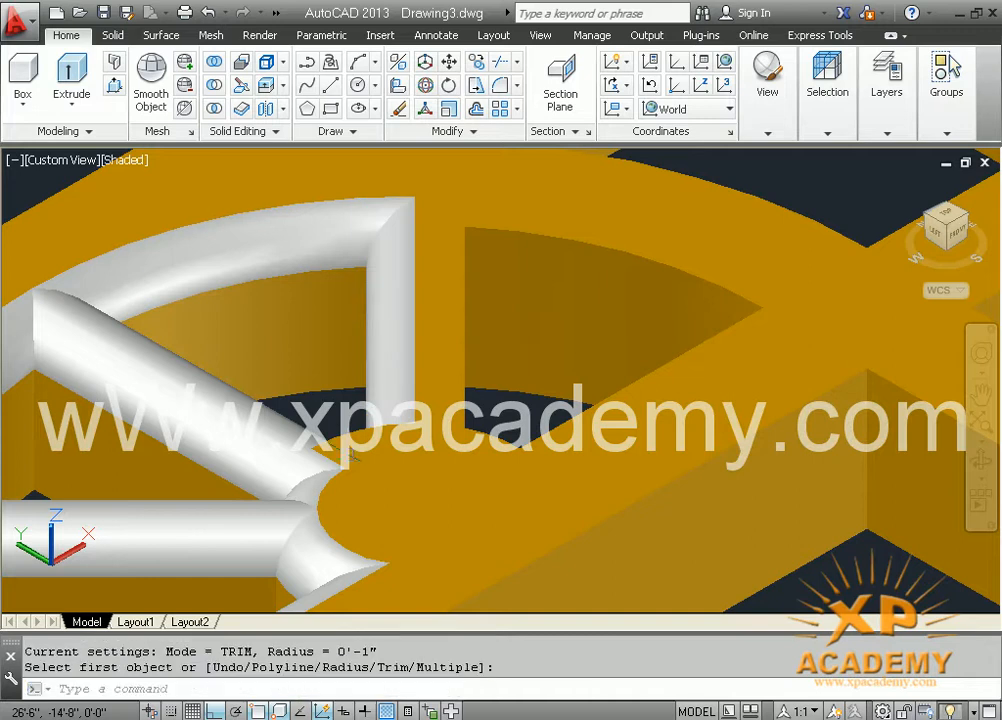
key(Return)
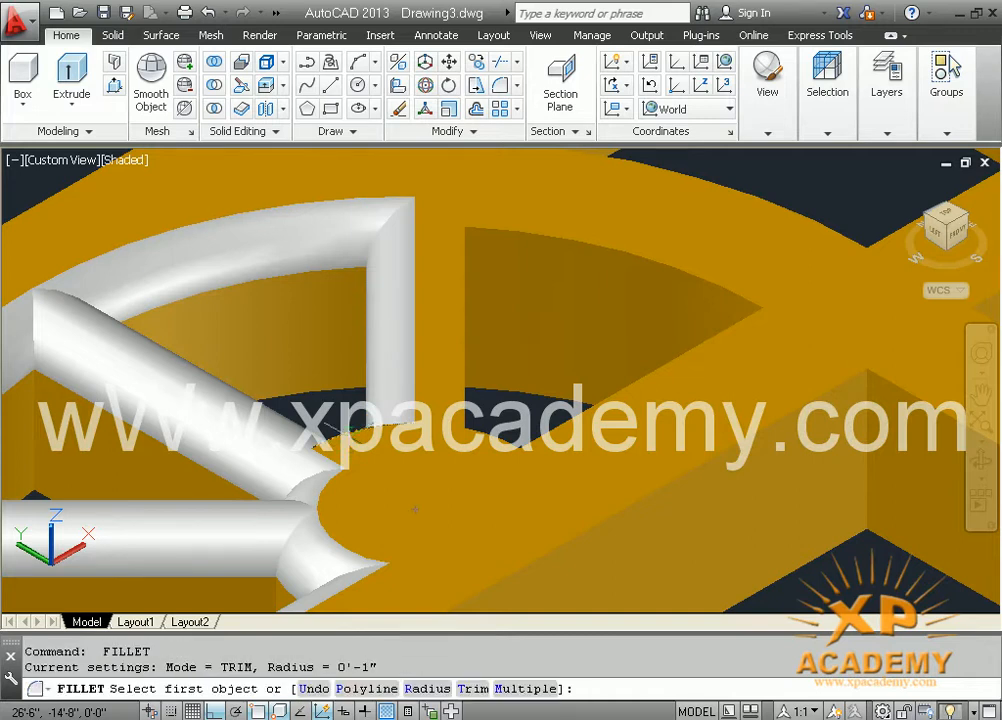
click(347, 433)
key(Return)
key(Return)
Fillet the fourth wheel sector's spoke-side top edge and its straight crossbar-side top edge with a 1-inch radius.
key(Return)
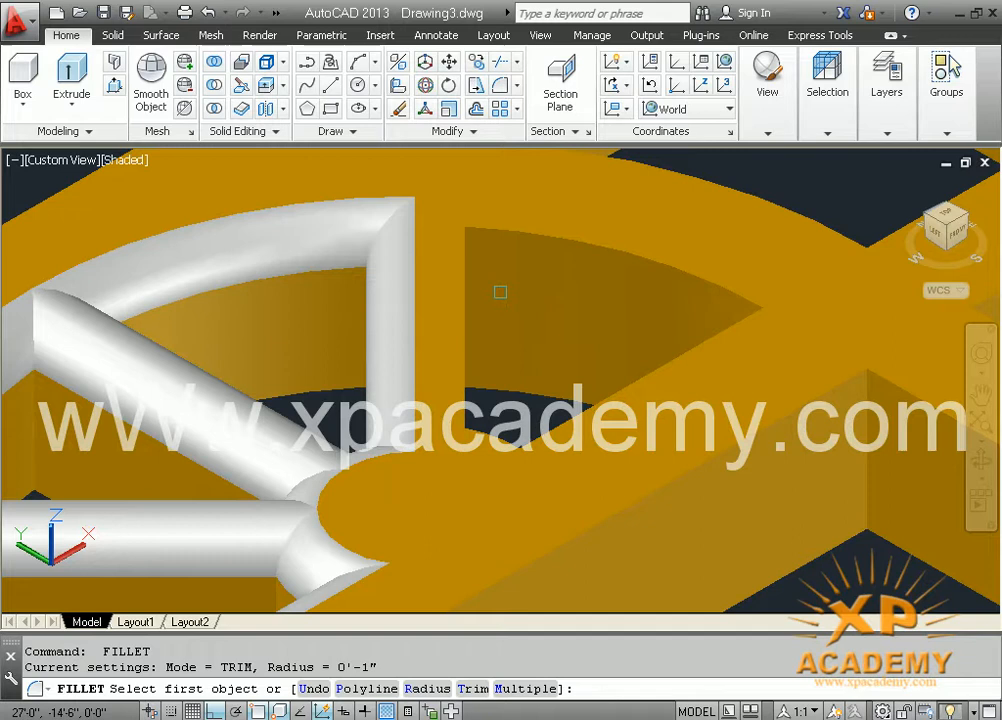
click(460, 309)
key(Return)
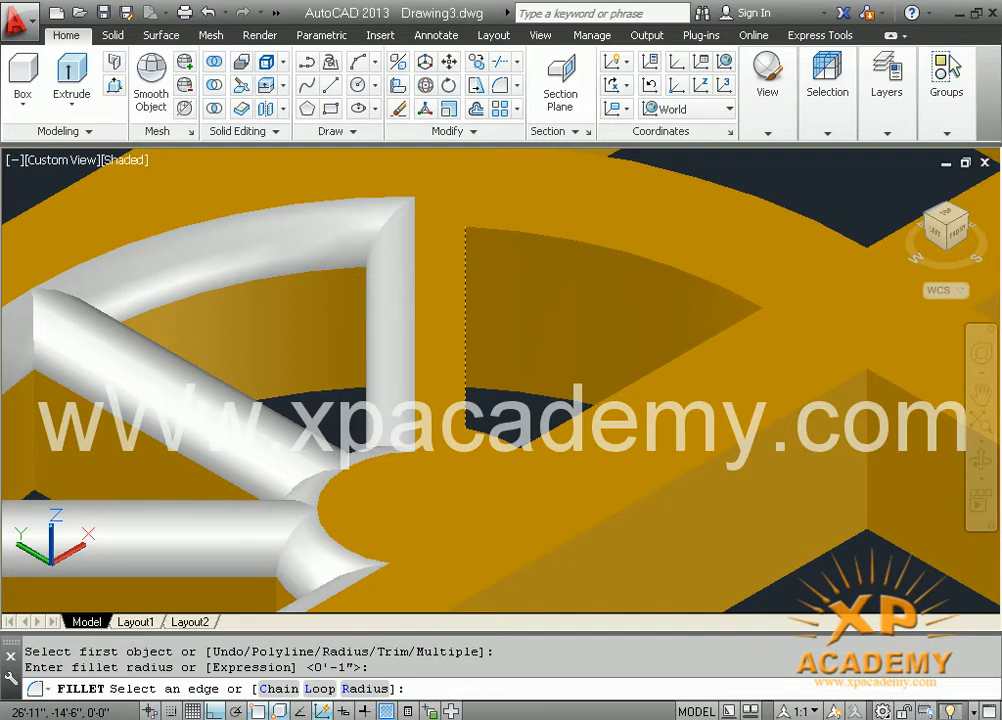
key(Return)
key(Return)
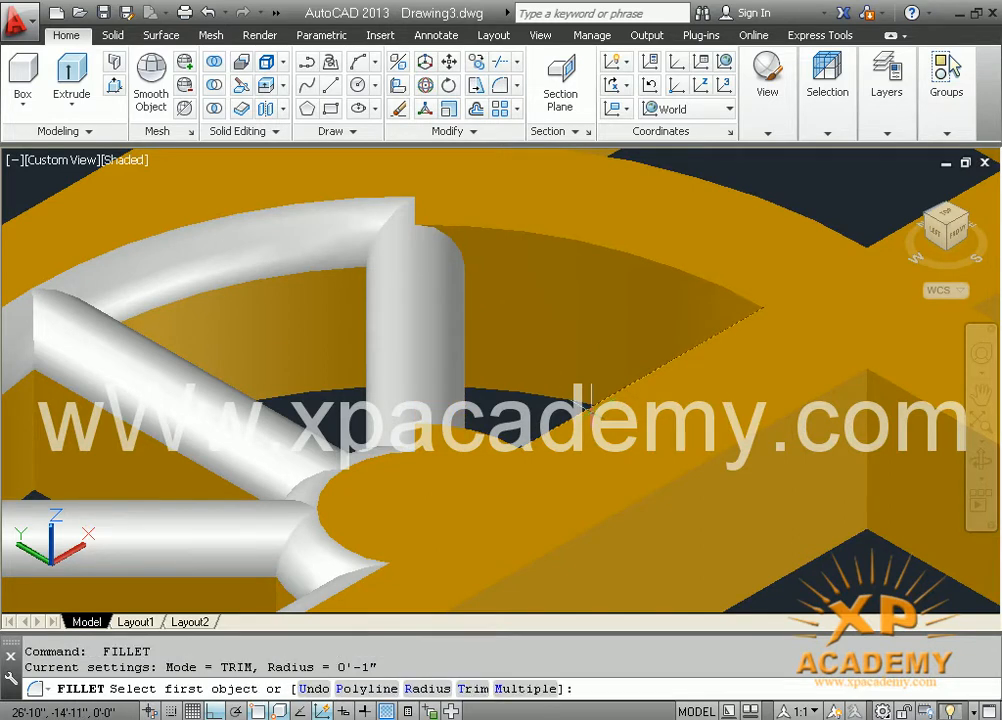
click(592, 405)
key(Return)
key(Return)
Fillet the outer rim arc and hub arc of the fourth wheel sector with a 1-inch radius.
key(Return)
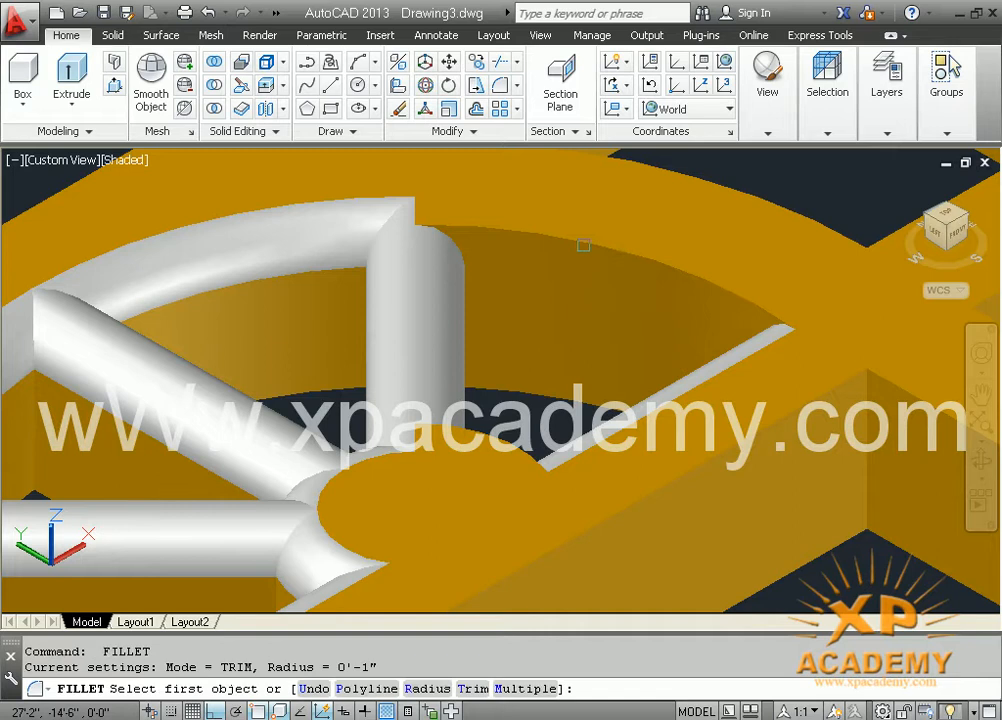
click(585, 238)
key(Return)
key(Return)
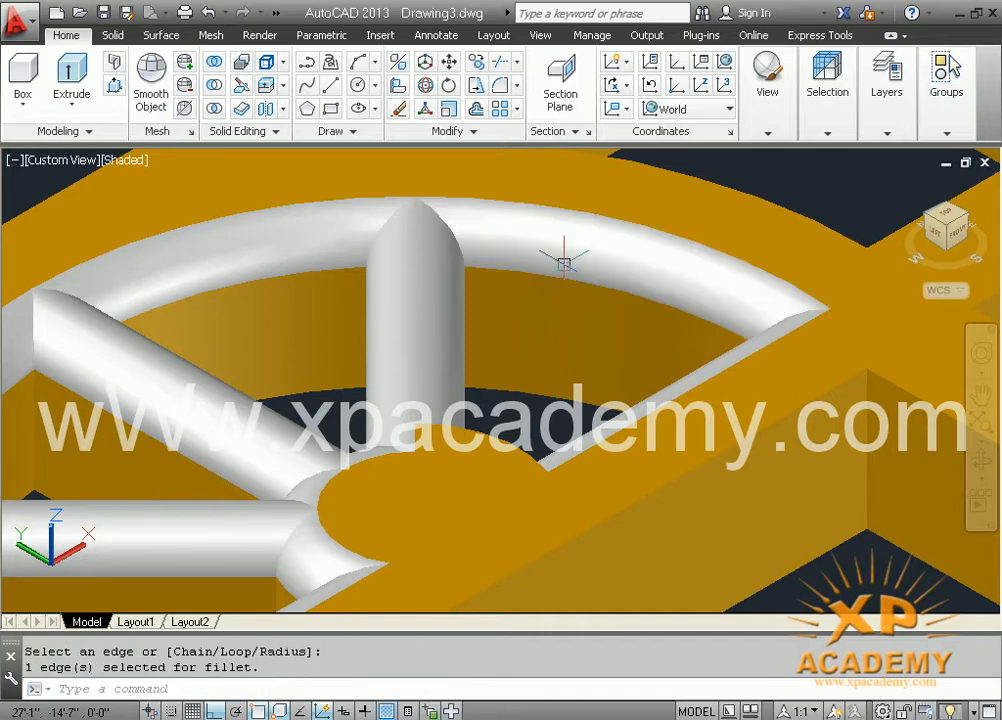
key(Return)
click(415, 509)
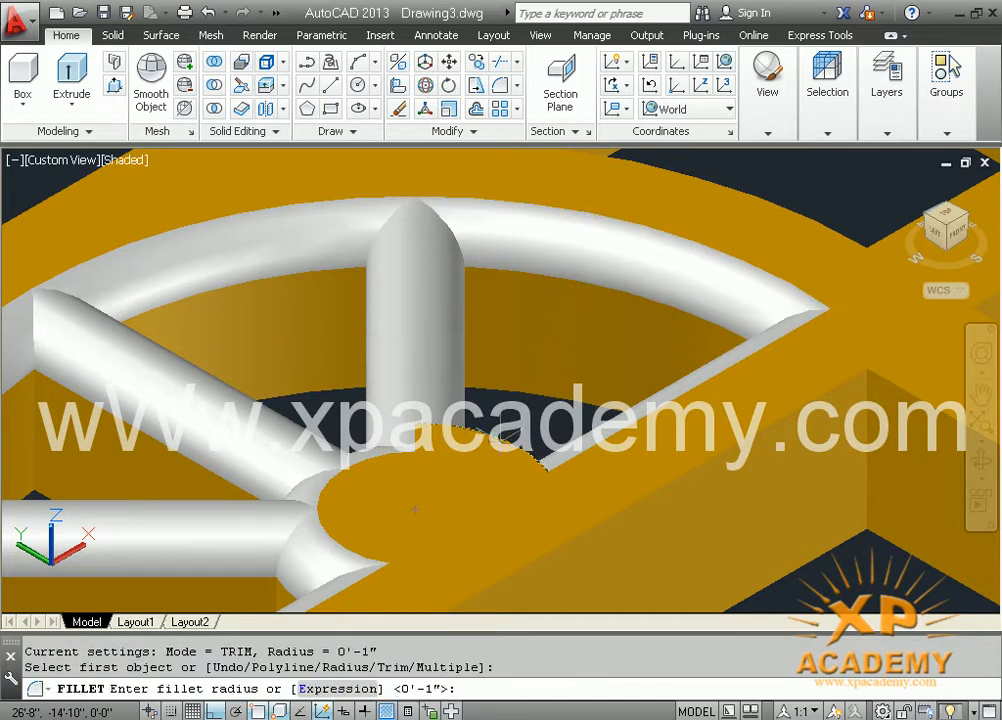
key(Return)
key(Return)
Fillet the curved wheel-side edge and long outer-frame edge of the opening at the grille's far corner with a 1-inch radius.
scroll(450, 430, down, 2)
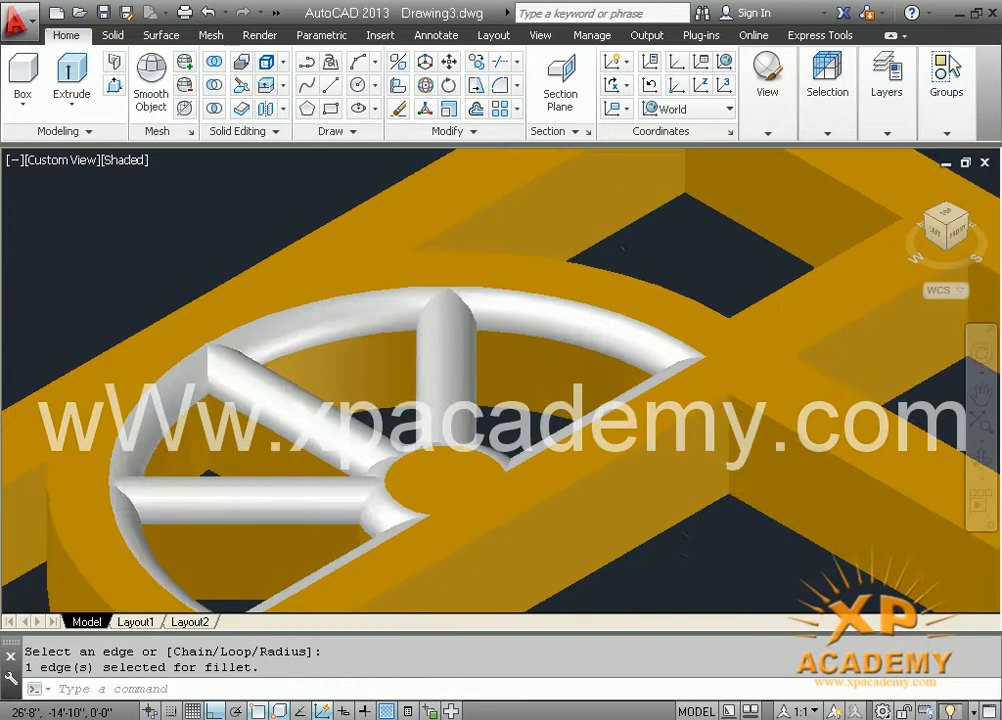
scroll(403, 474, down, 2)
scroll(452, 380, up, 1)
key(Return)
click(453, 379)
key(Return)
key(Return)
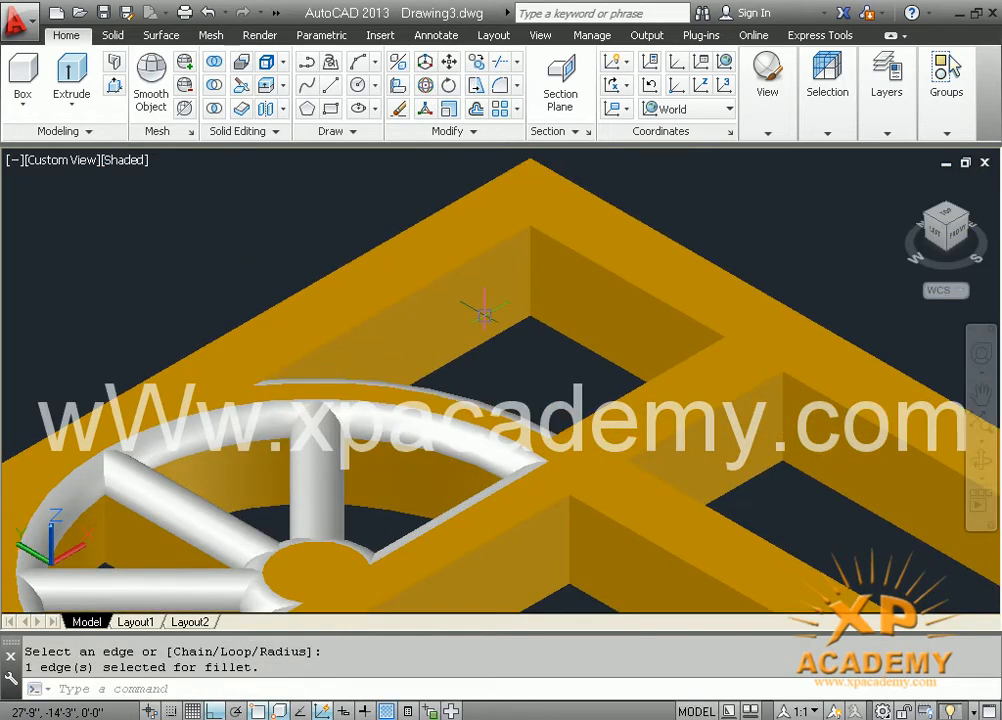
key(Return)
click(473, 250)
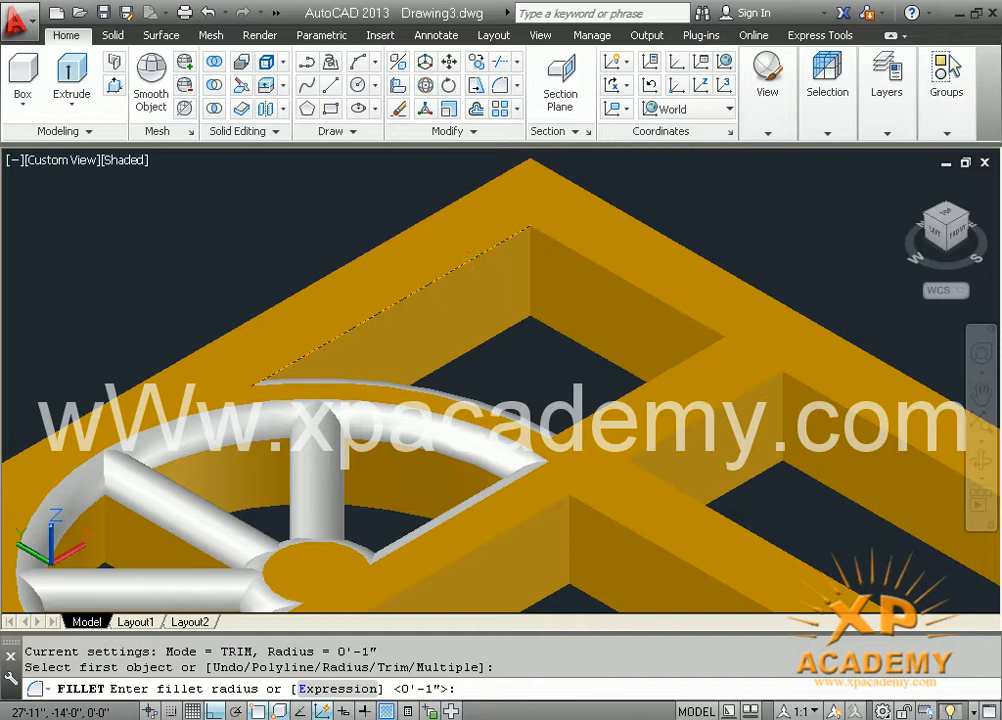
key(Return)
key(Return)
Fillet the two remaining straight top edges of that far corner opening with a 1-inch radius.
key(Return)
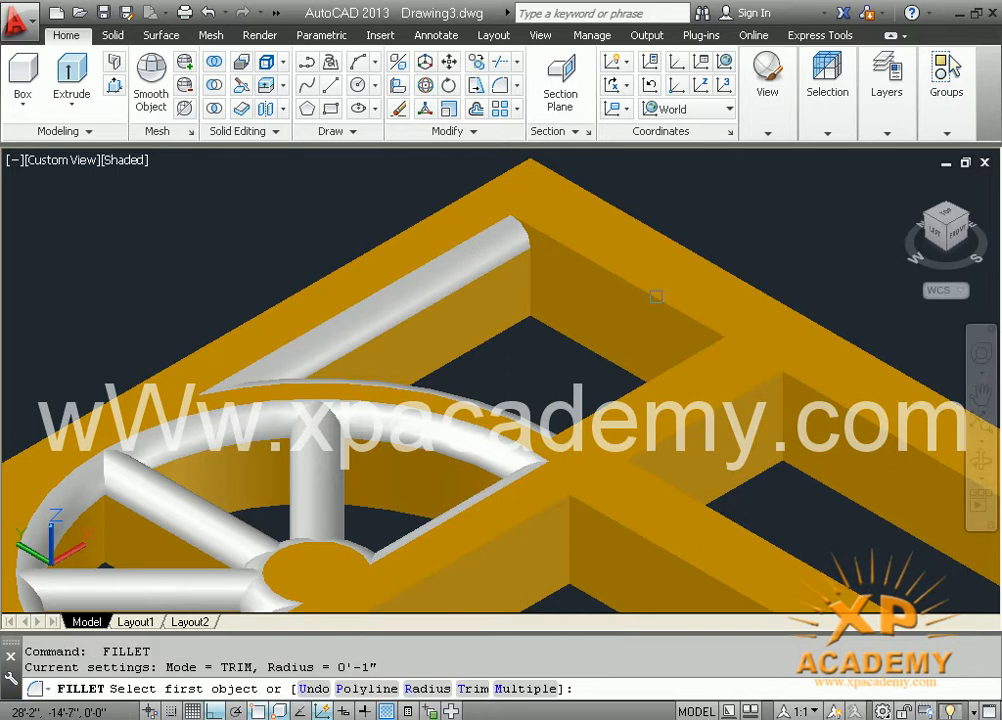
click(656, 296)
key(Return)
key(Return)
key(Return)
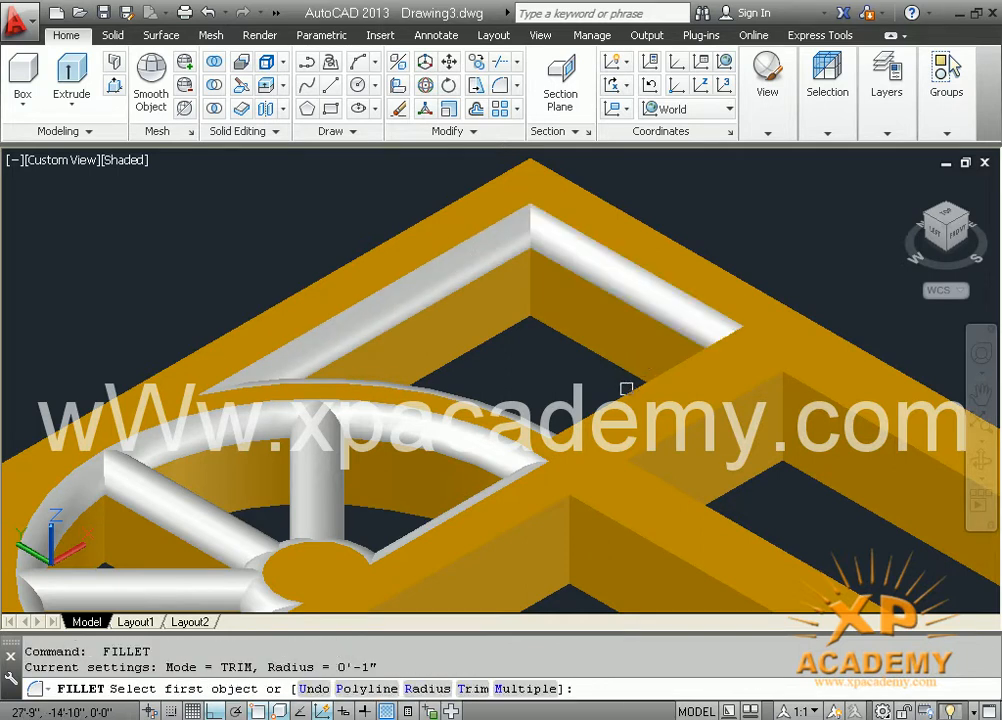
click(627, 380)
key(Return)
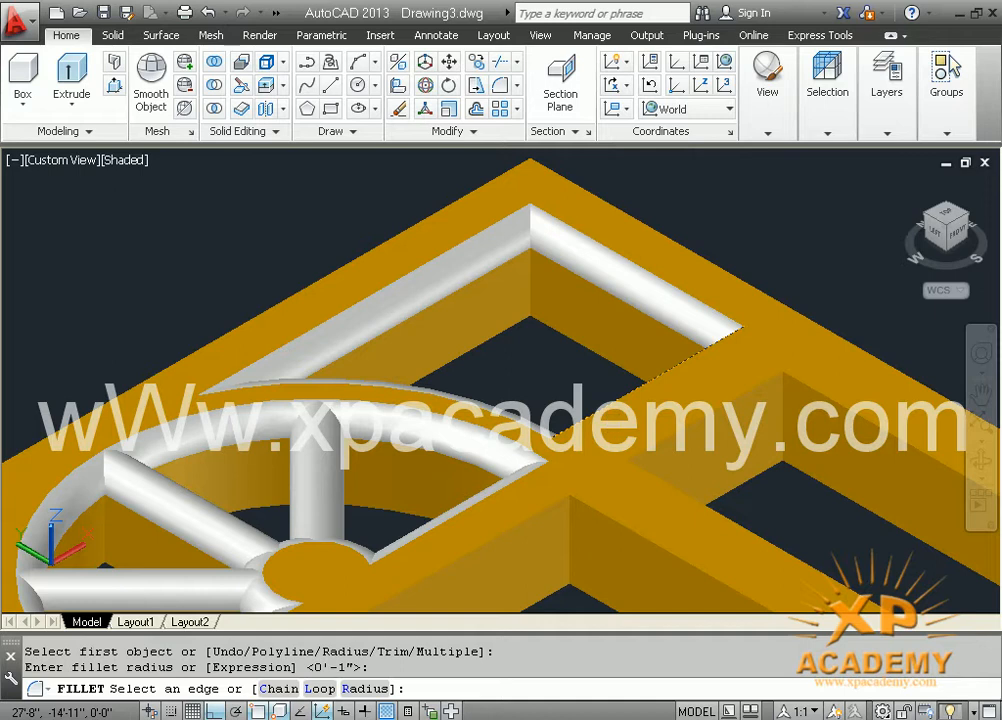
middle_drag(612, 460, 564, 268)
key(Return)
Fillet the wheel-side top edge and the adjoining far edge of the large rectangular opening with a 1-inch radius.
key(Return)
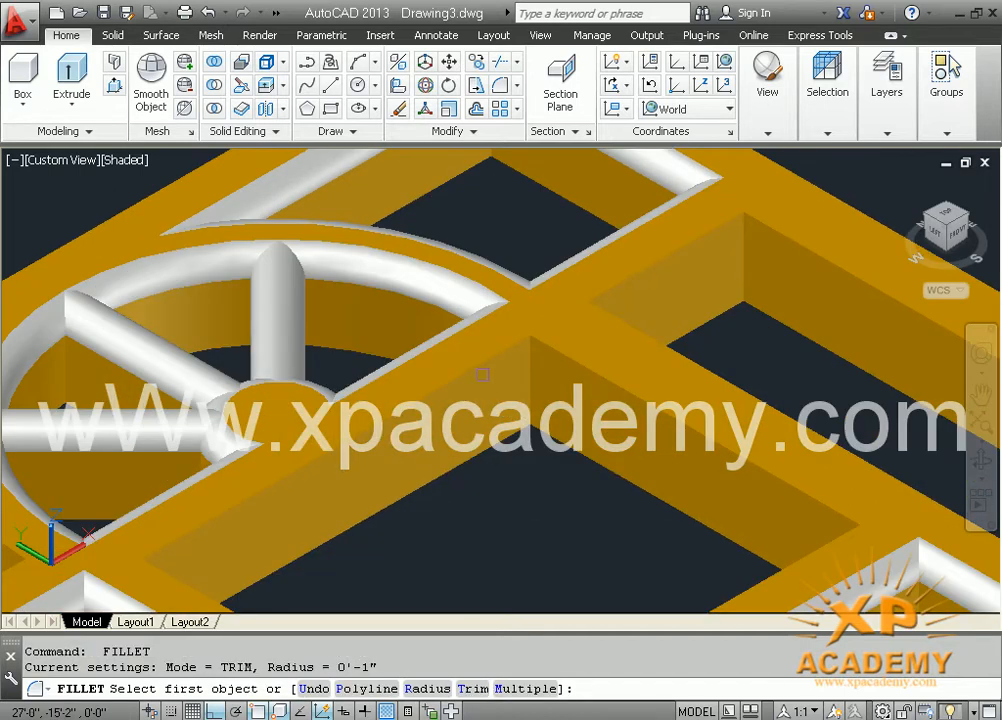
click(500, 357)
key(Return)
key(Return)
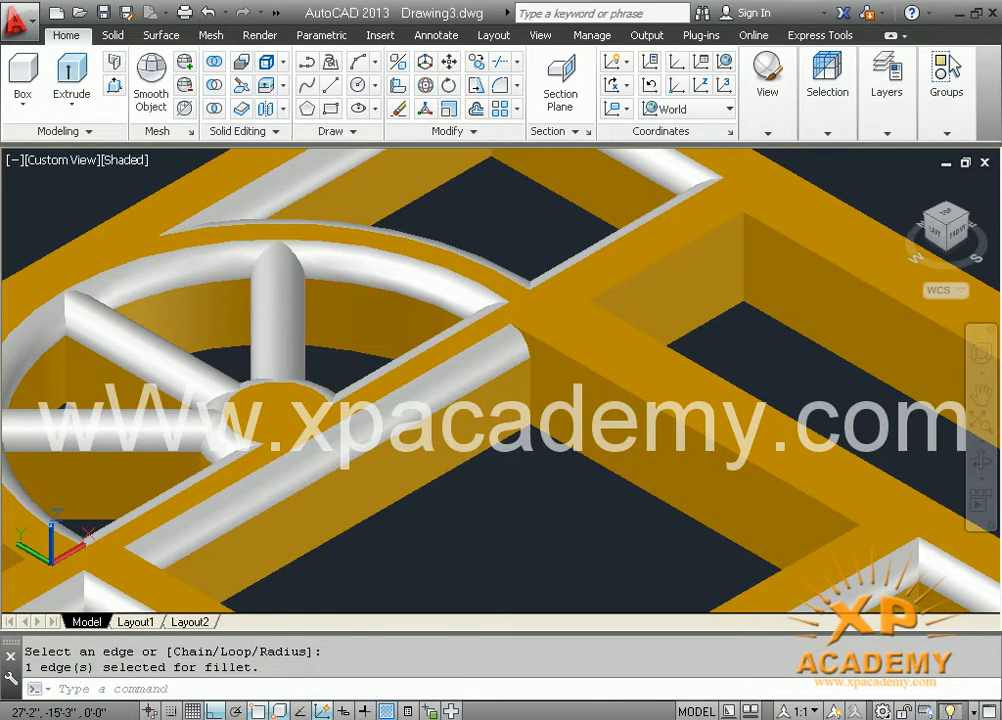
key(Return)
click(588, 358)
key(Return)
key(Return)
Fillet the two remaining near-side top edges of the large rectangular opening with a 1-inch radius.
middle_drag(532, 376, 532, 232)
key(Return)
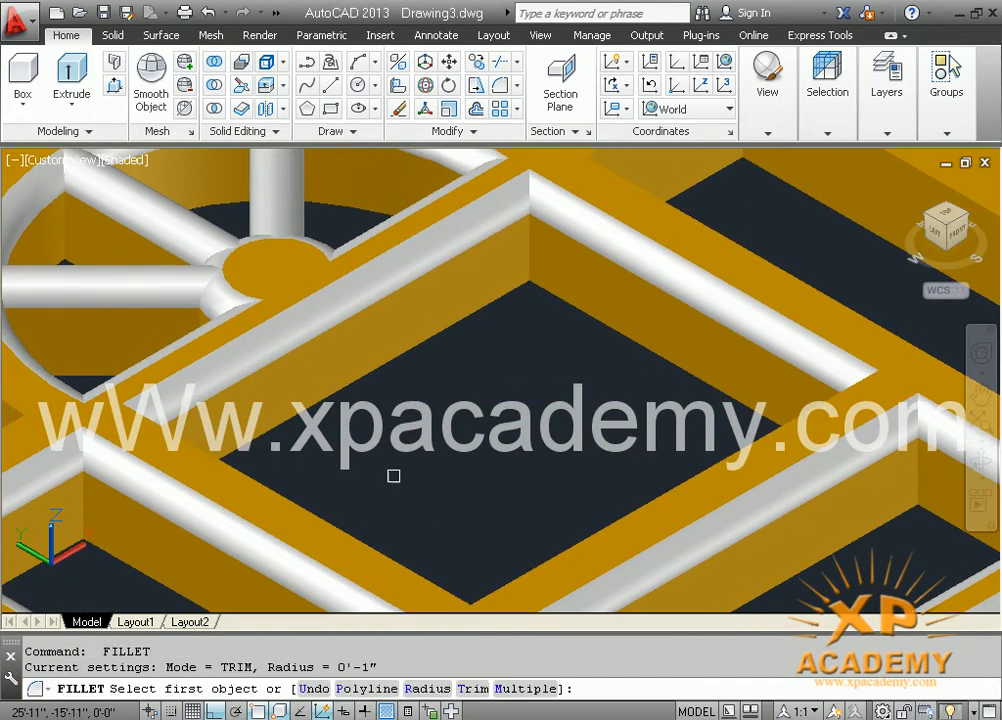
click(381, 541)
key(Return)
key(Return)
key(Return)
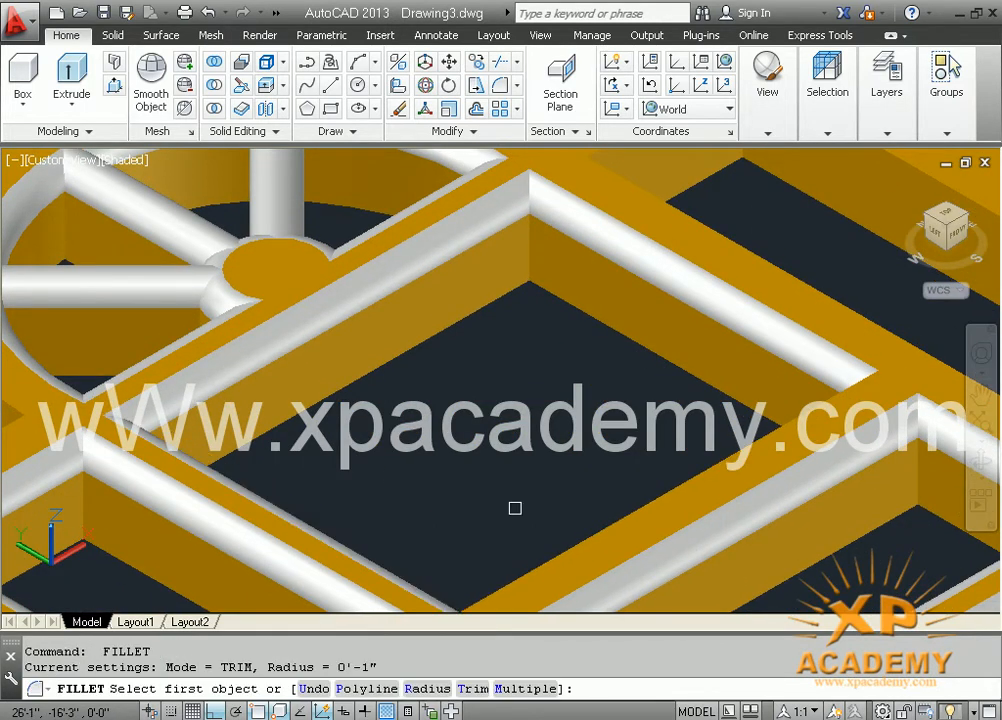
click(550, 557)
key(Return)
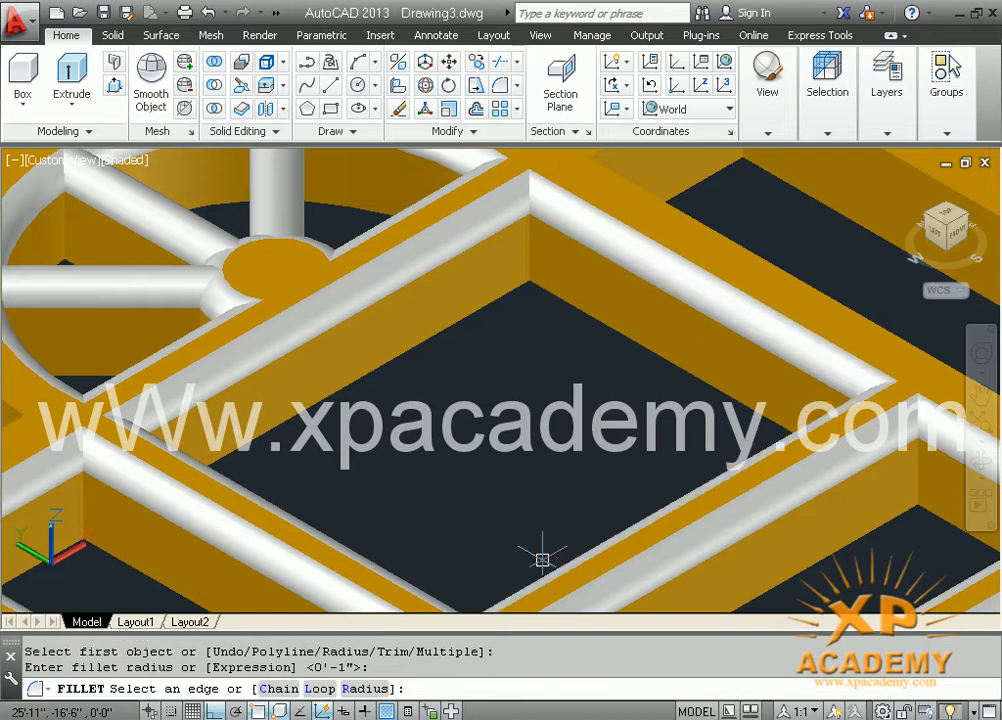
key(Return)
Fillet the straight end-frame edge of the corner opening on the wheel's other side with a 1-inch radius.
scroll(535, 539, down, 5)
middle_drag(535, 539, 607, 506)
scroll(320, 487, up, 2)
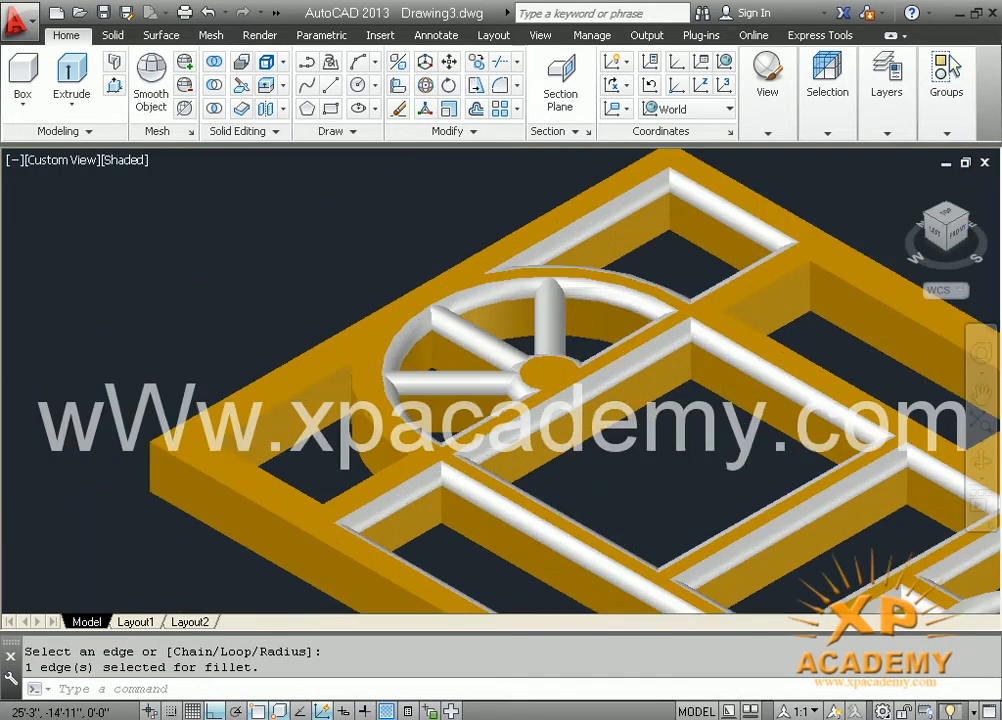
key(Return)
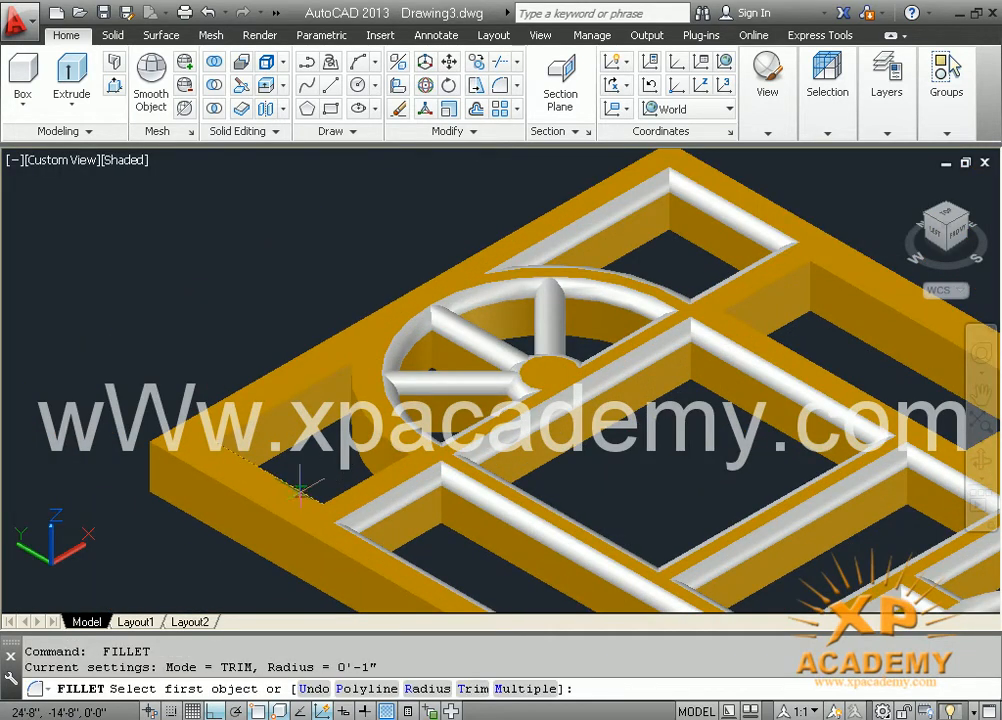
click(300, 490)
key(Return)
key(Return)
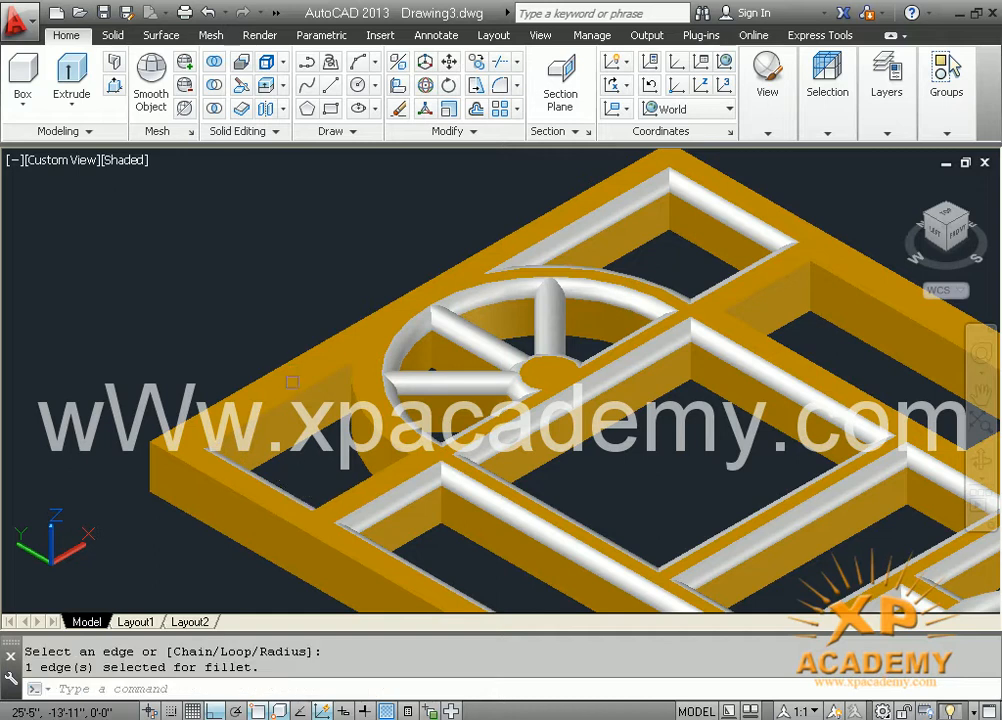
key(Return)
click(291, 400)
key(Return)
key(Return)
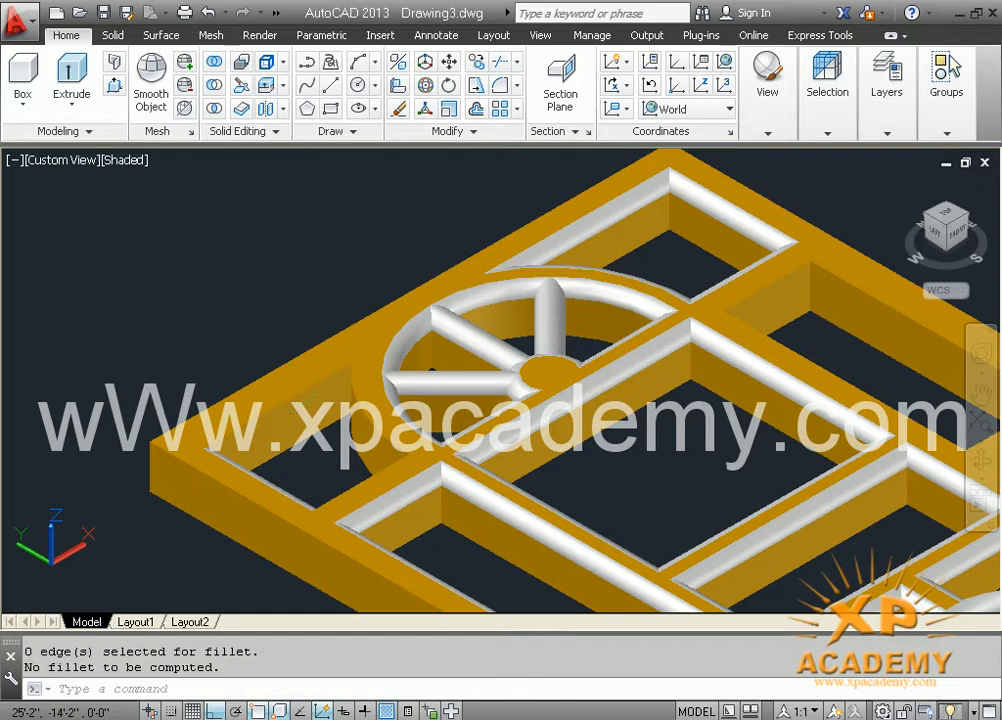
Fillet the long outer-frame edge and the curved wheel-side edge of that same corner opening with a 1-inch radius.
key(Return)
click(292, 391)
key(Return)
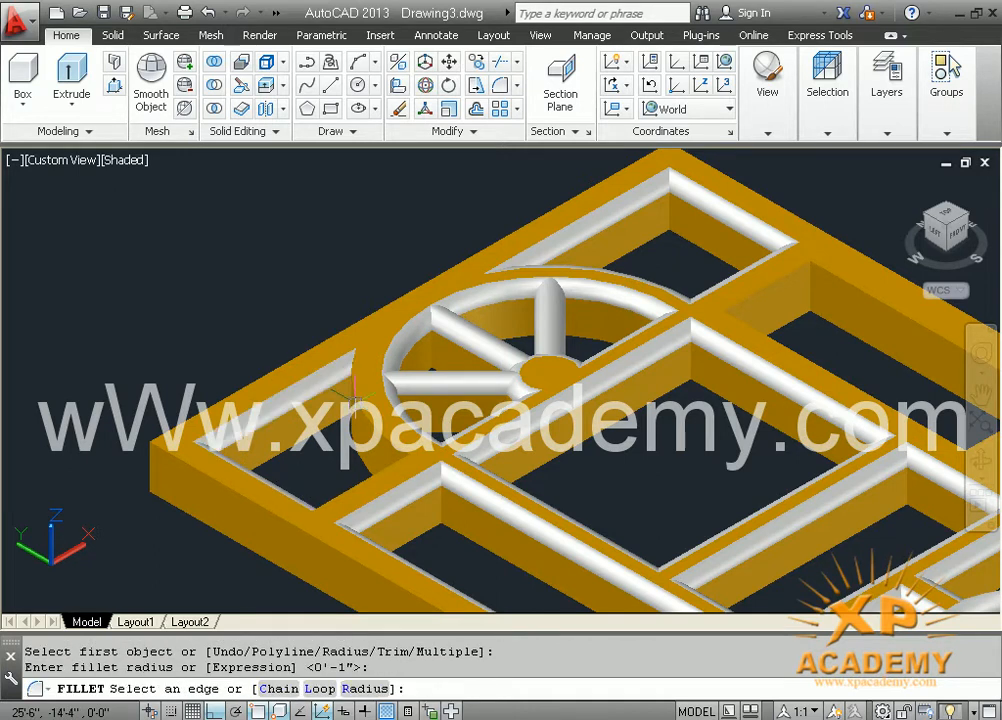
key(Return)
key(Return)
click(367, 415)
key(Return)
key(Return)
Fillet both long top edges of the narrow opening beside the large rectangular opening with a 1-inch radius.
middle_drag(571, 470, 213, 417)
scroll(358, 335, up, 2)
scroll(400, 345, up, 2)
key(Return)
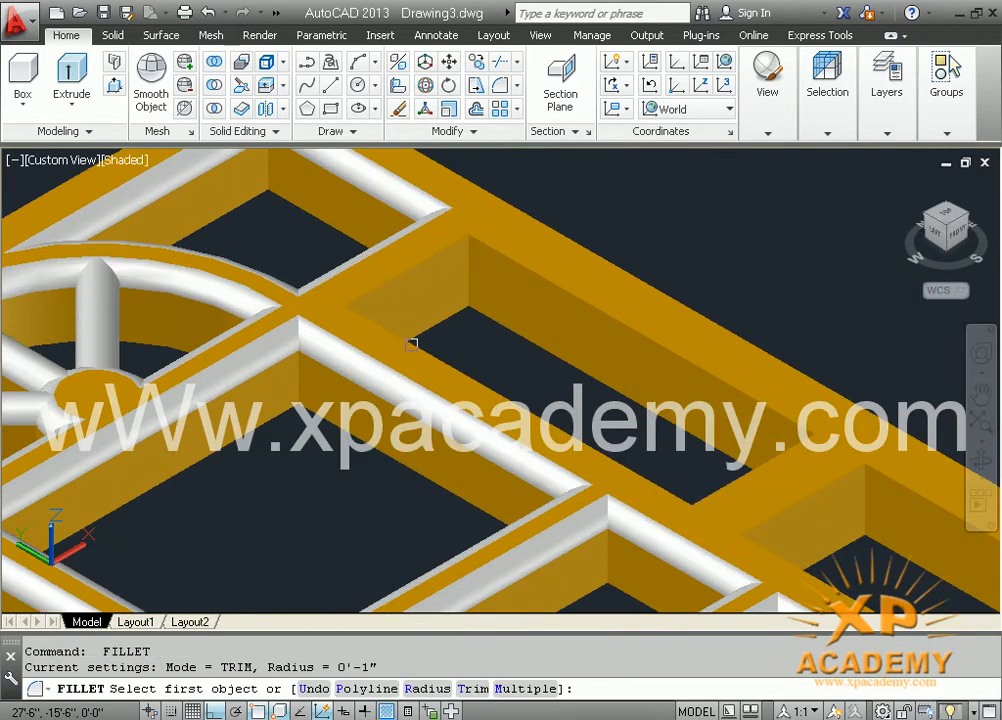
click(424, 331)
key(Return)
key(Return)
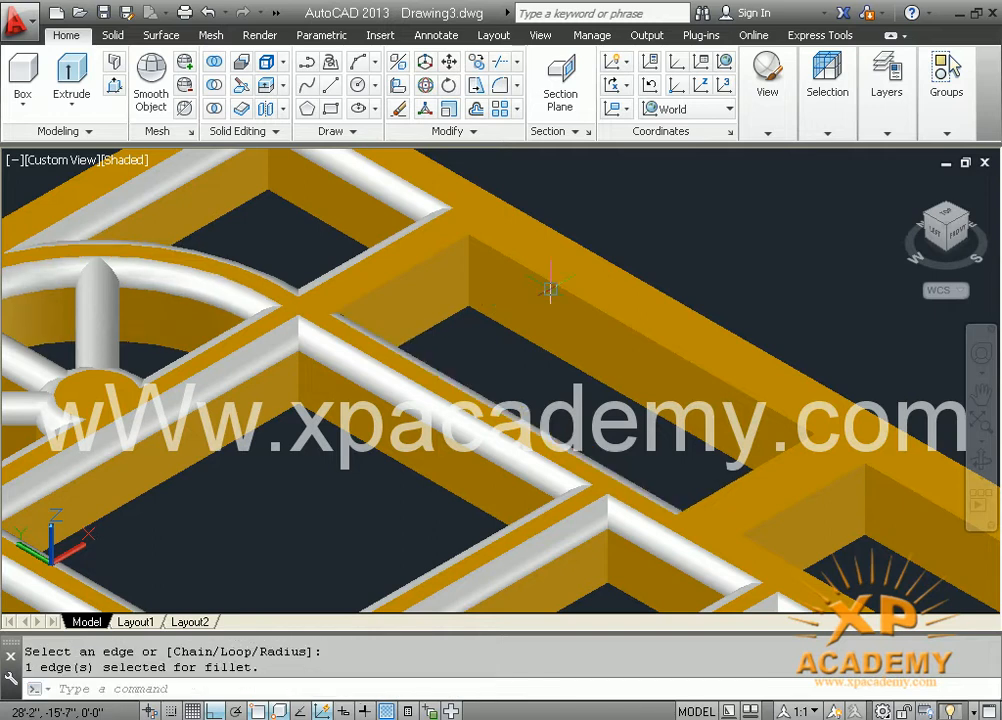
key(Return)
click(559, 276)
key(Return)
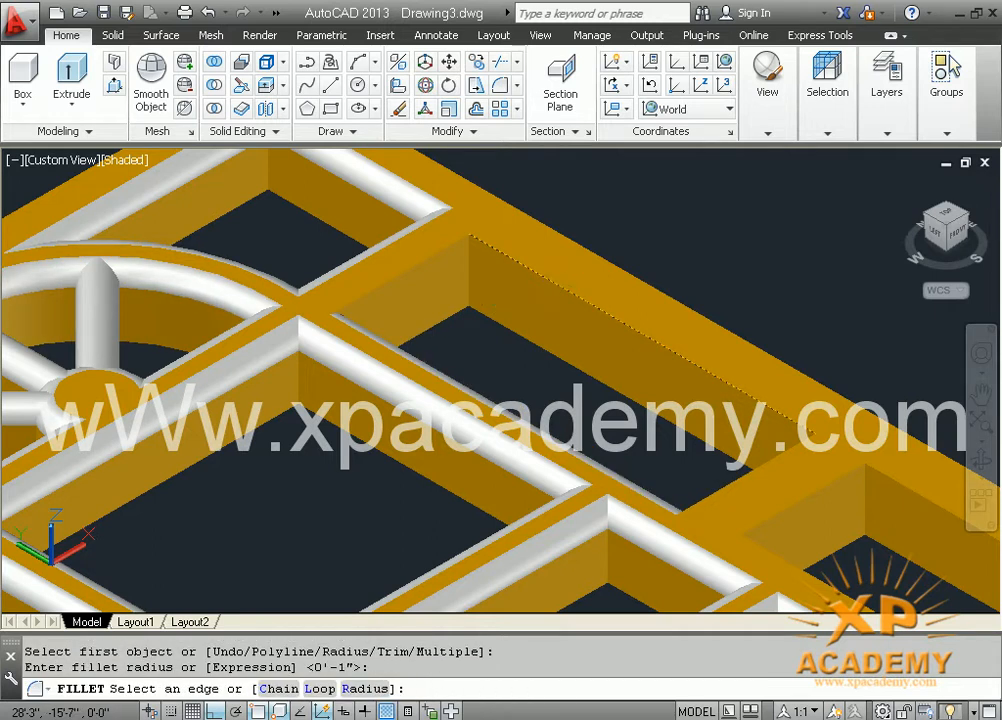
key(Return)
Fillet both short end edges of that narrow opening with a 1-inch radius.
key(Return)
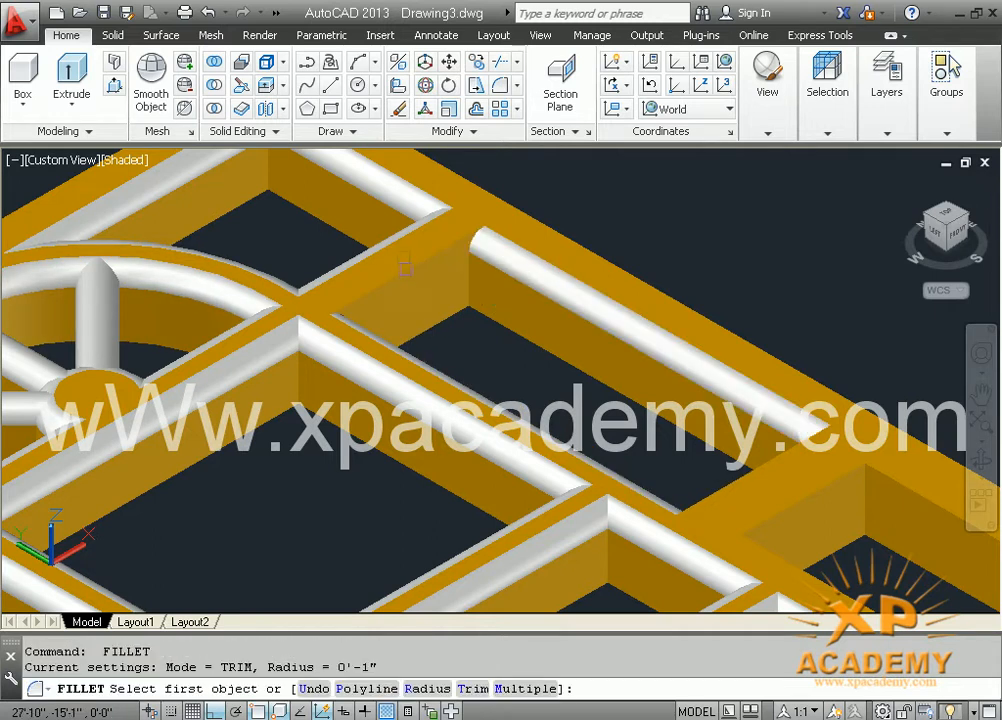
click(405, 265)
key(Return)
key(Return)
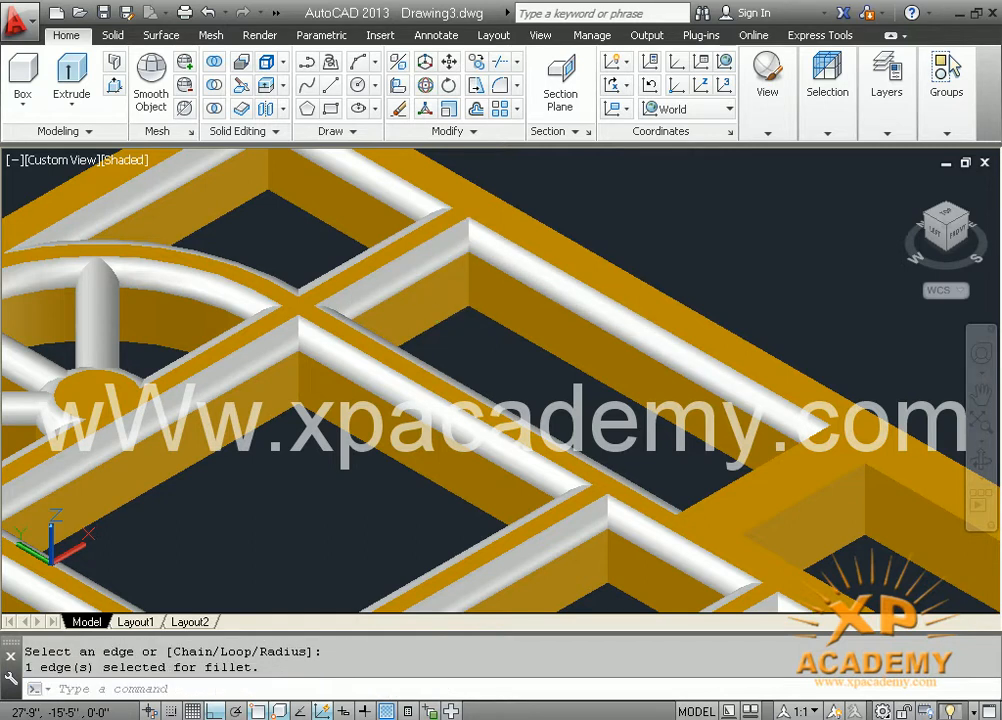
key(Return)
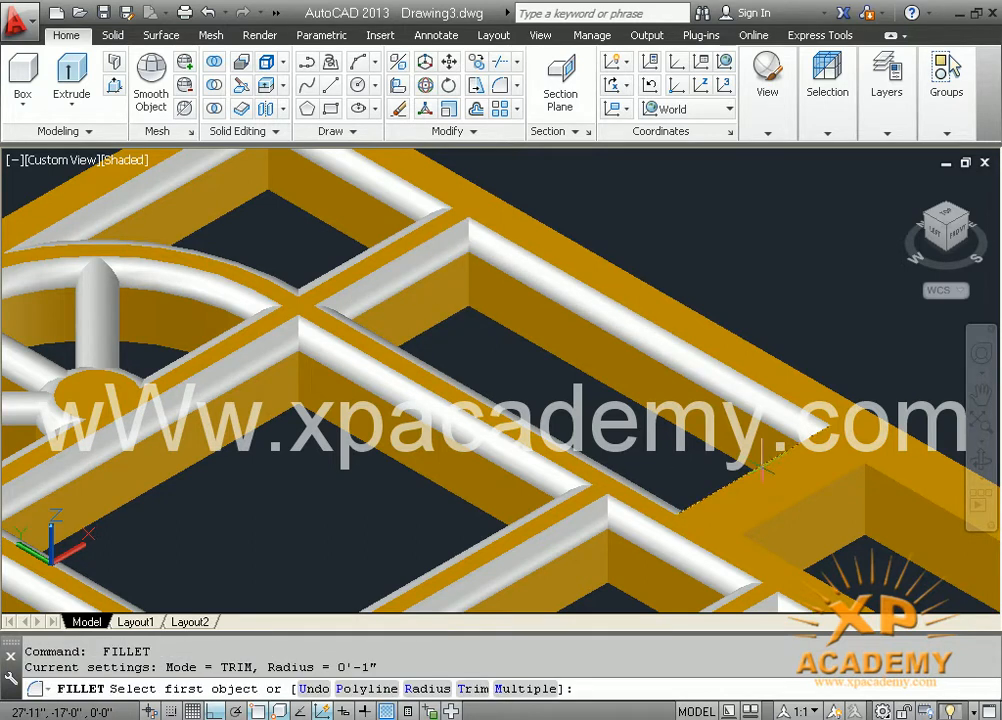
click(763, 465)
middle_drag(757, 473, 441, 253)
key(Return)
key(Return)
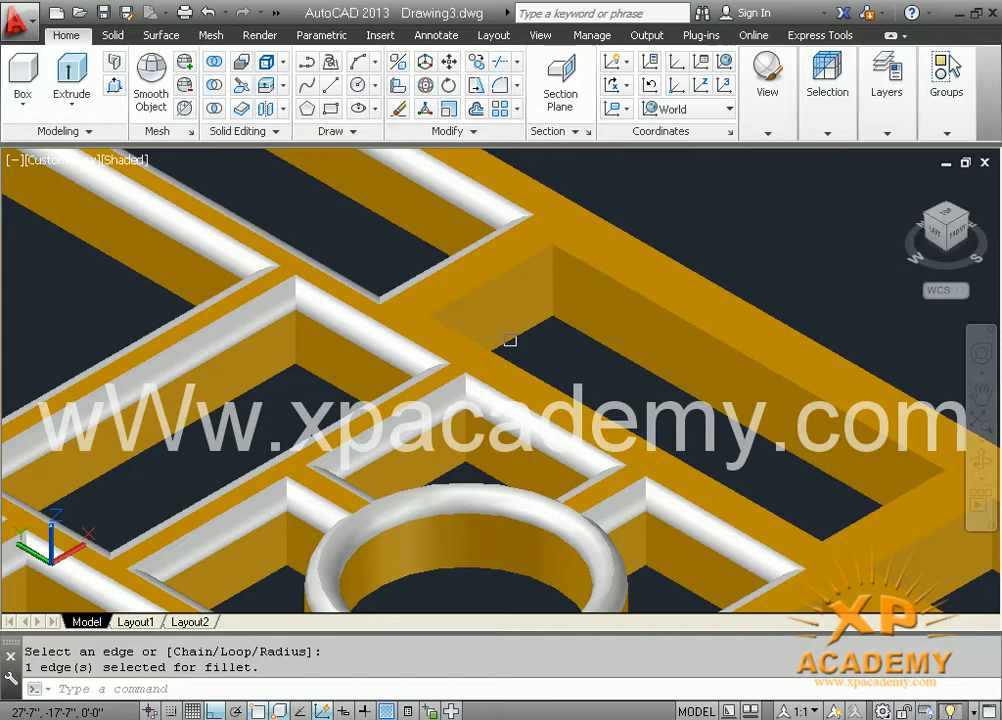
Fillet both long top edges of the next narrow opening, beside the round ring, with a 1-inch radius.
key(Return)
click(523, 370)
key(Return)
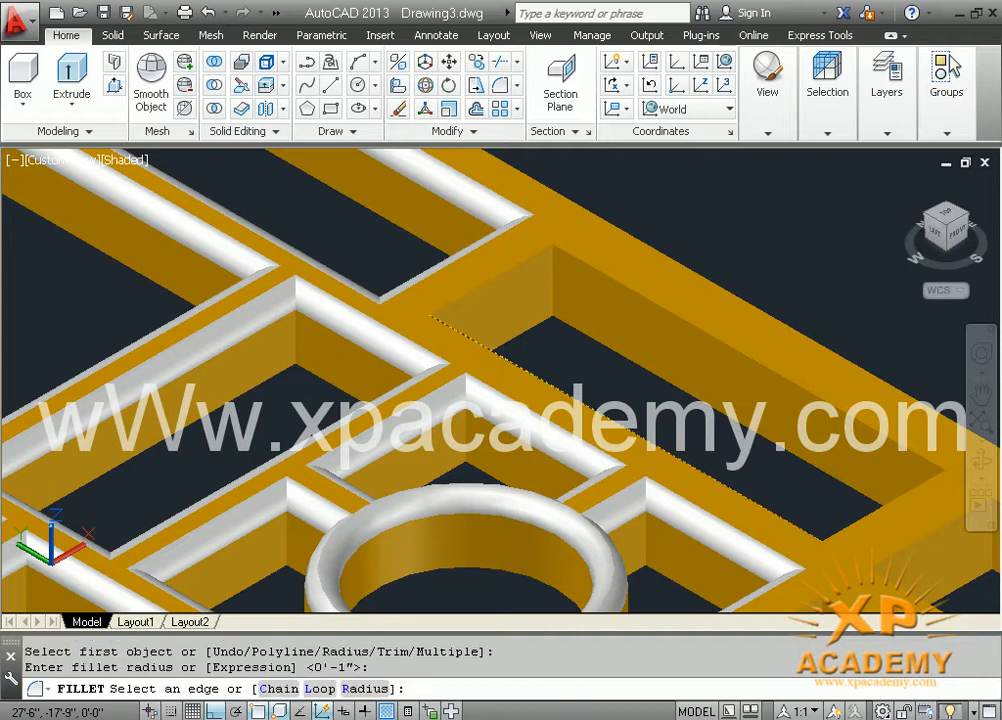
key(Return)
key(Return)
click(613, 279)
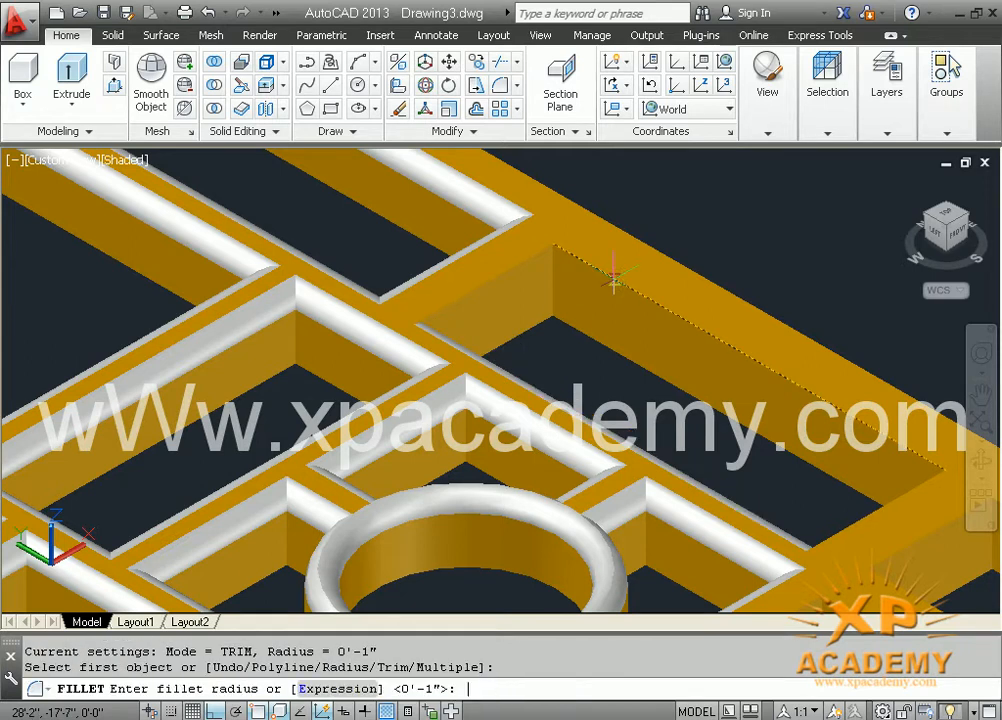
key(Return)
key(Return)
Fillet both short end edges of the narrow opening beside the round ring with a 1-inch radius.
key(Return)
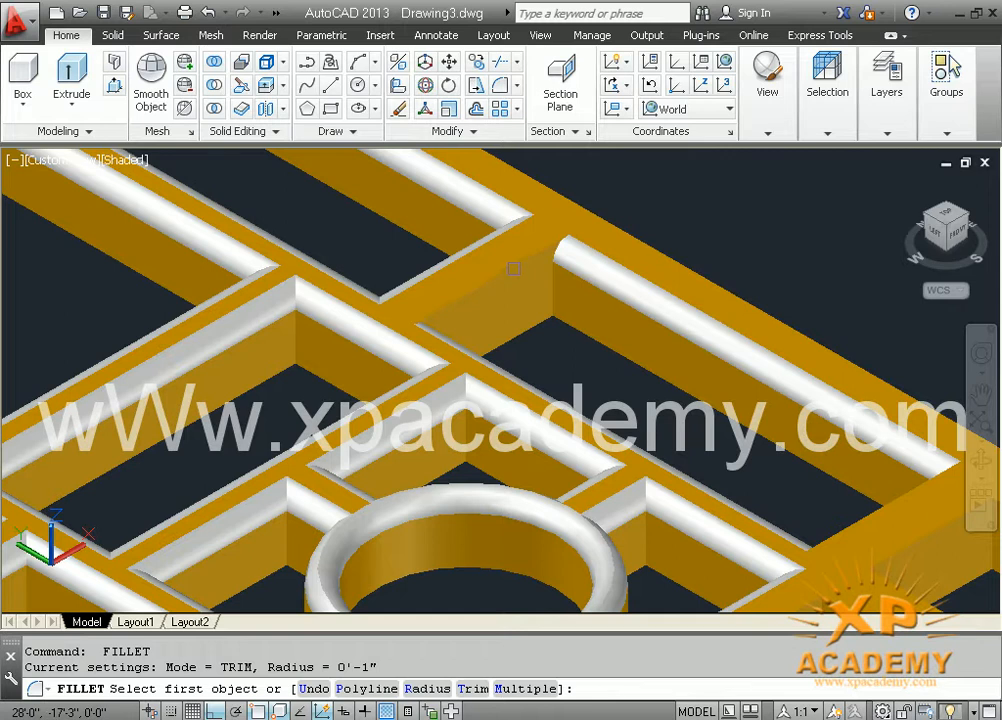
click(512, 265)
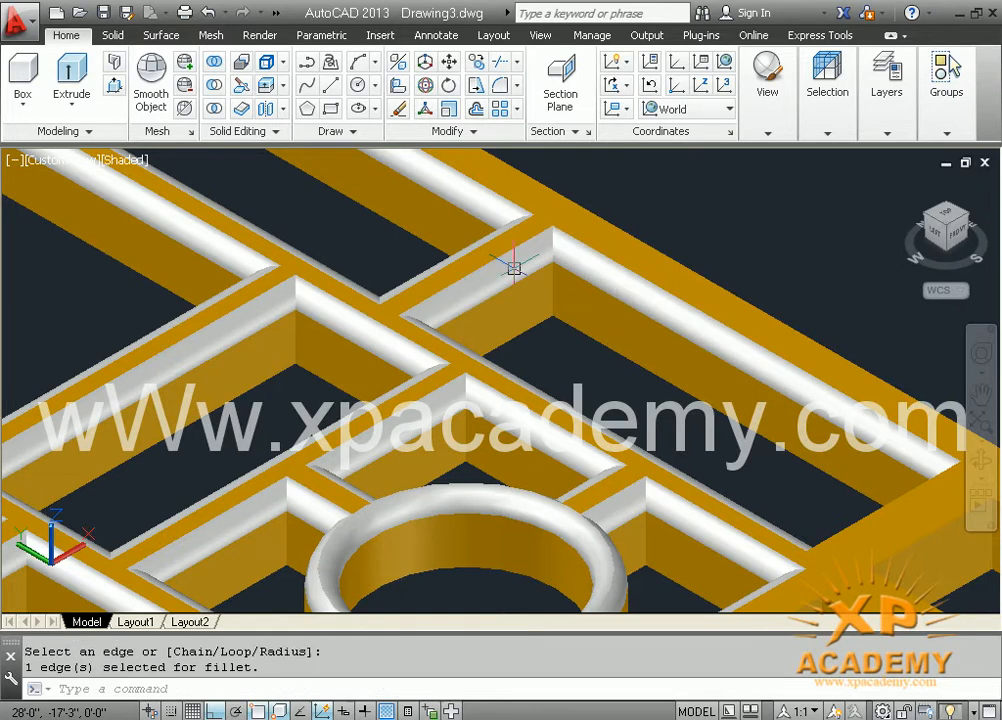
key(Return)
key(Return)
middle_drag(603, 329, 403, 239)
key(Return)
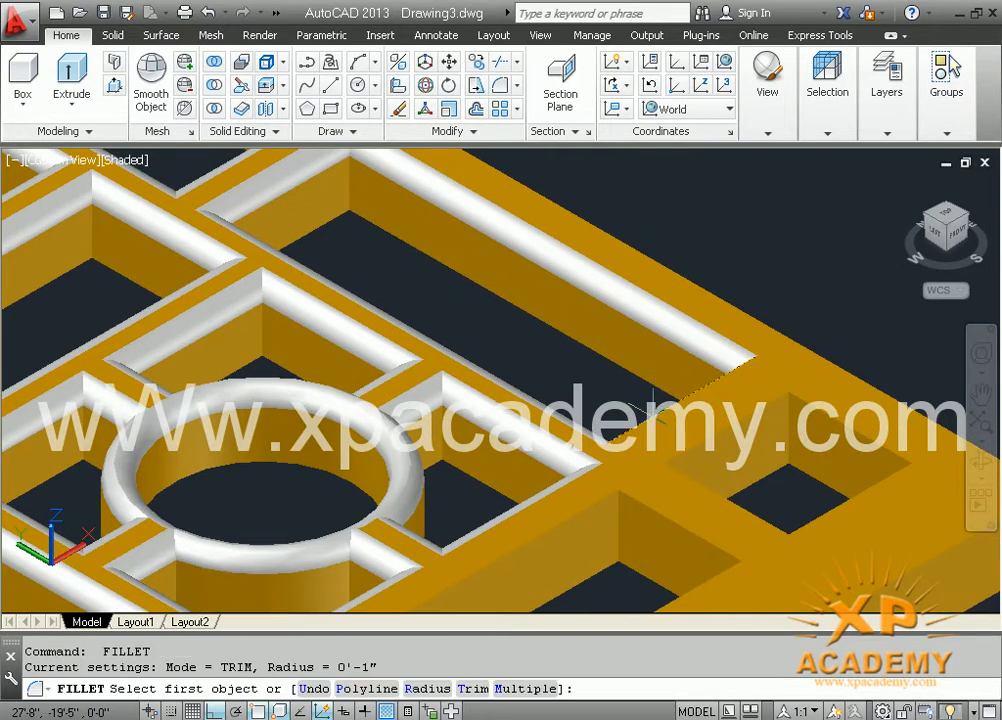
click(651, 415)
key(Return)
key(Return)
key(Return)
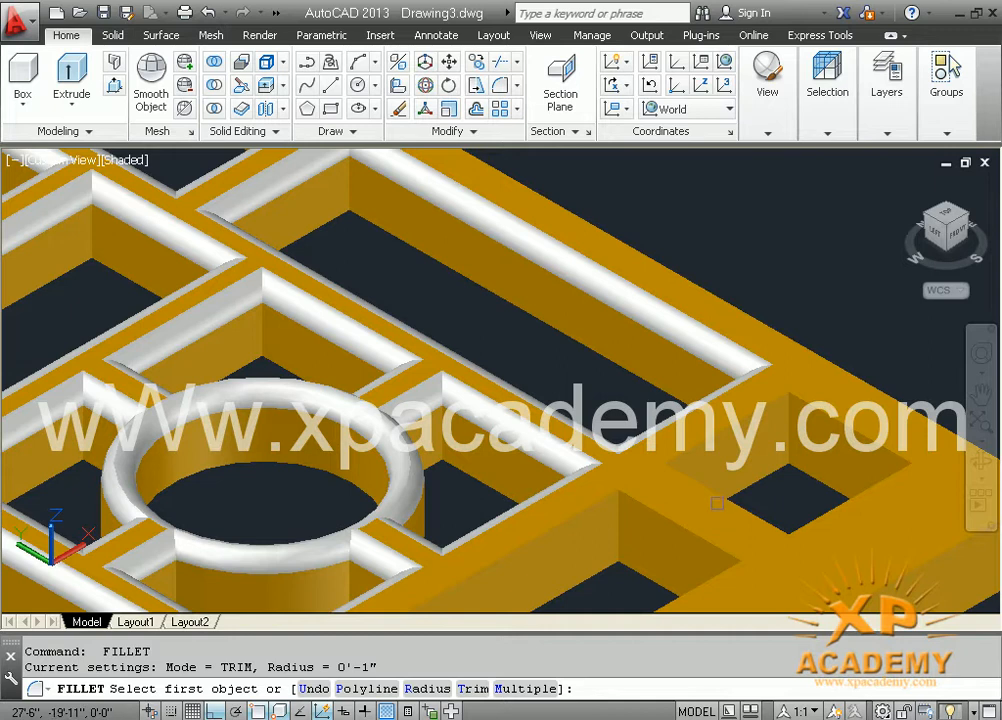
Fillet two opposite top edges of the small square corner opening beside the long narrow opening with a 1-inch radius.
click(718, 488)
key(Return)
key(Return)
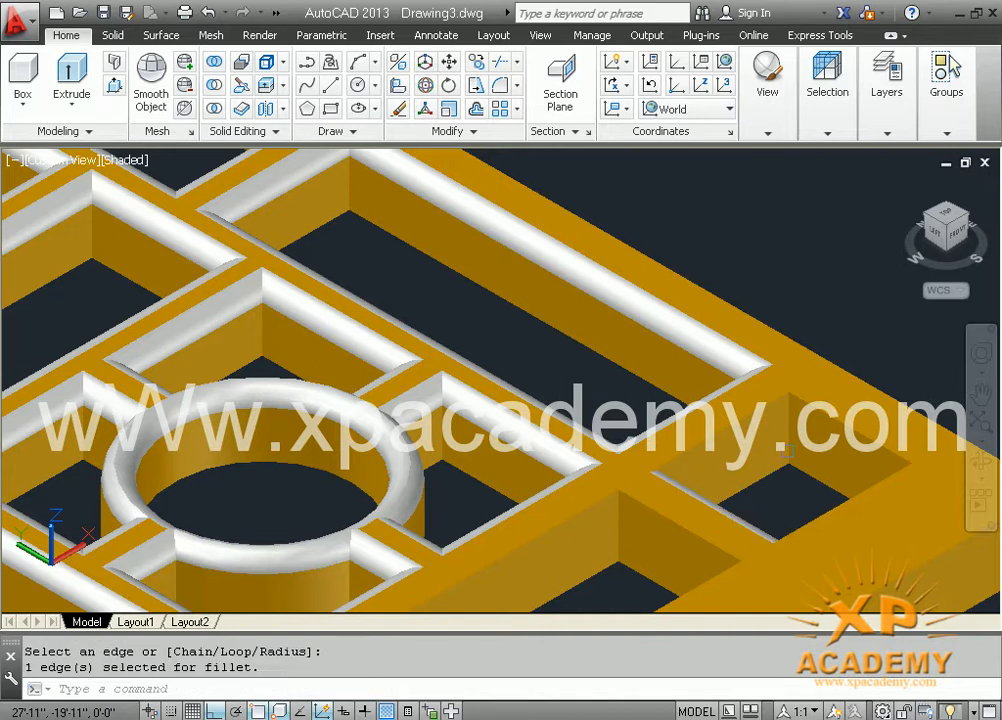
key(Return)
click(822, 405)
key(Return)
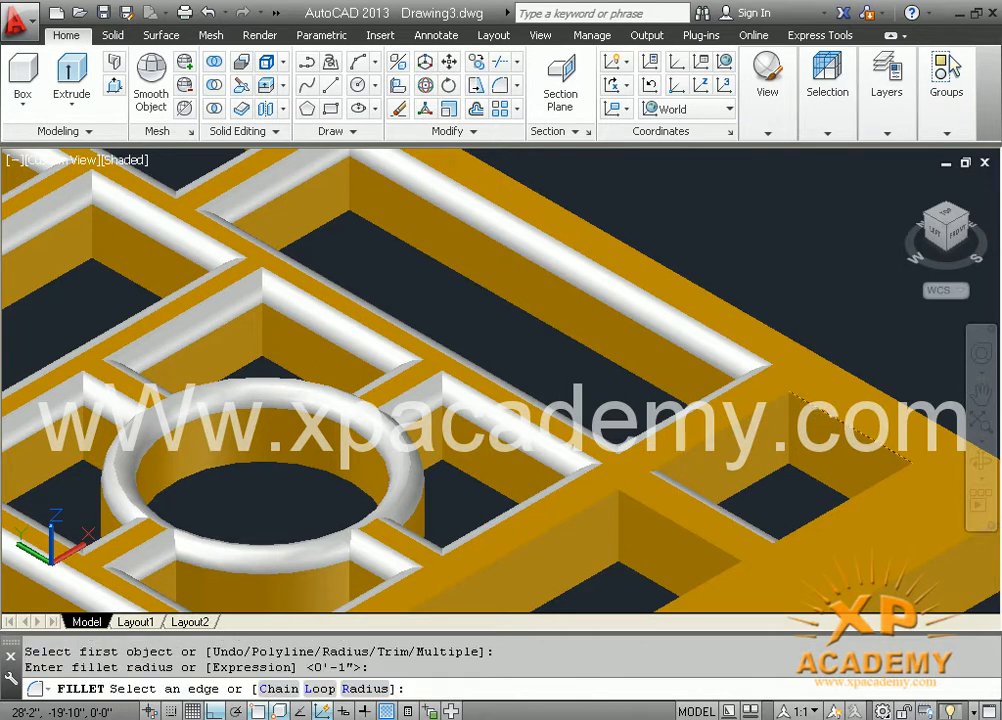
key(Return)
Fillet the two remaining top edges of that square corner opening with a 1-inch radius.
key(Return)
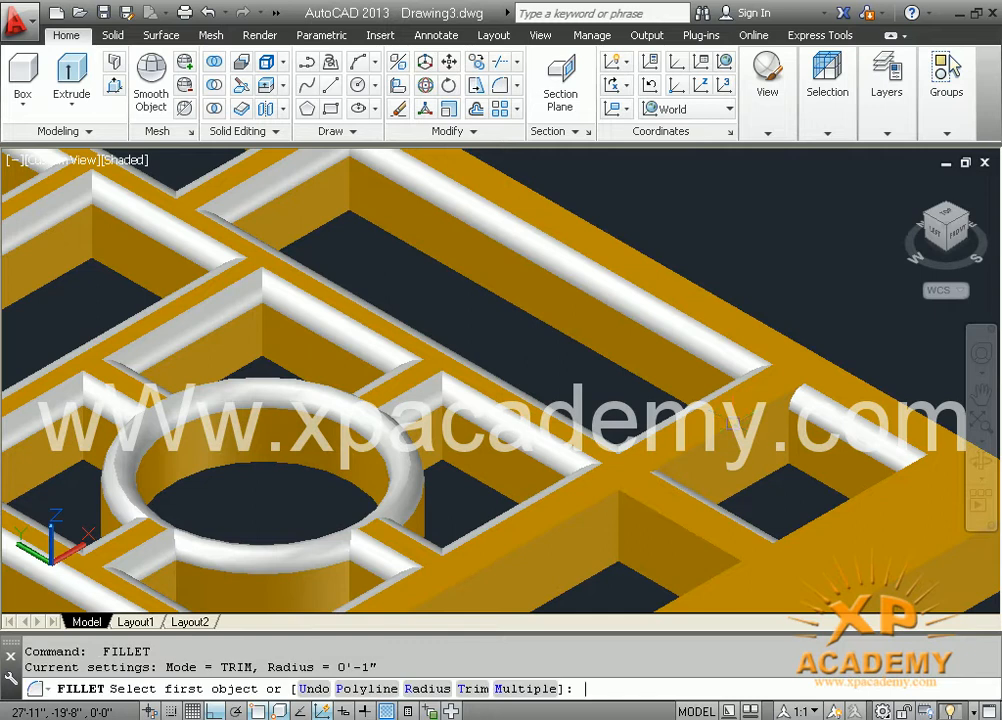
click(757, 456)
key(Return)
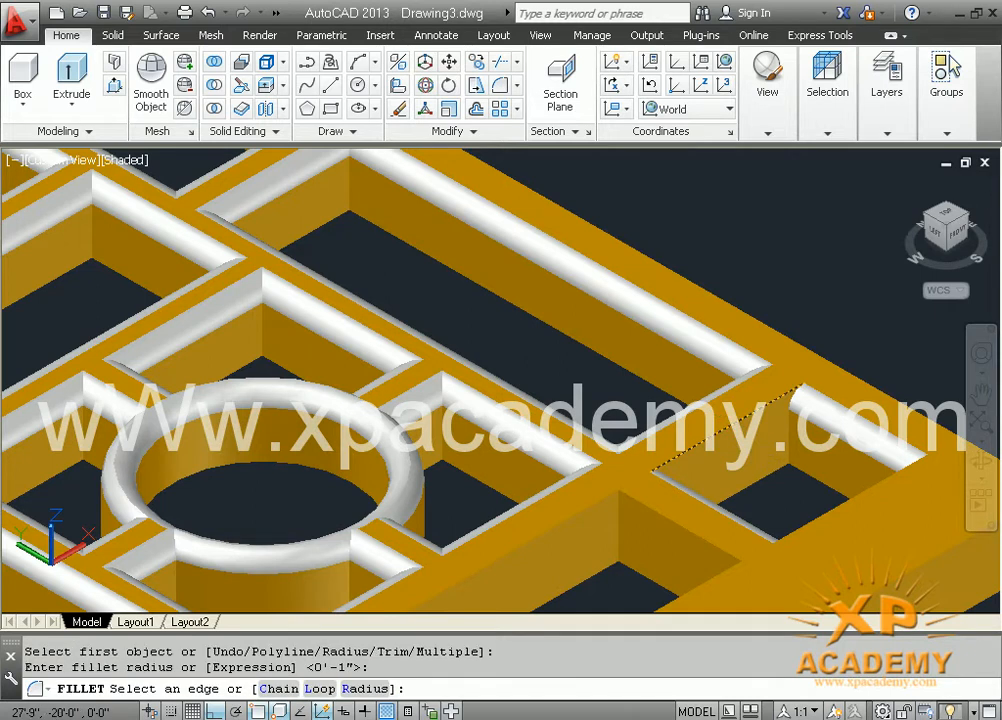
key(Return)
key(Return)
click(828, 521)
key(Return)
key(Return)
On the last unrounded opening, fillet the short edge beside the square corner opening and the outer long edge with a 1-inch radius.
middle_drag(708, 516, 786, 357)
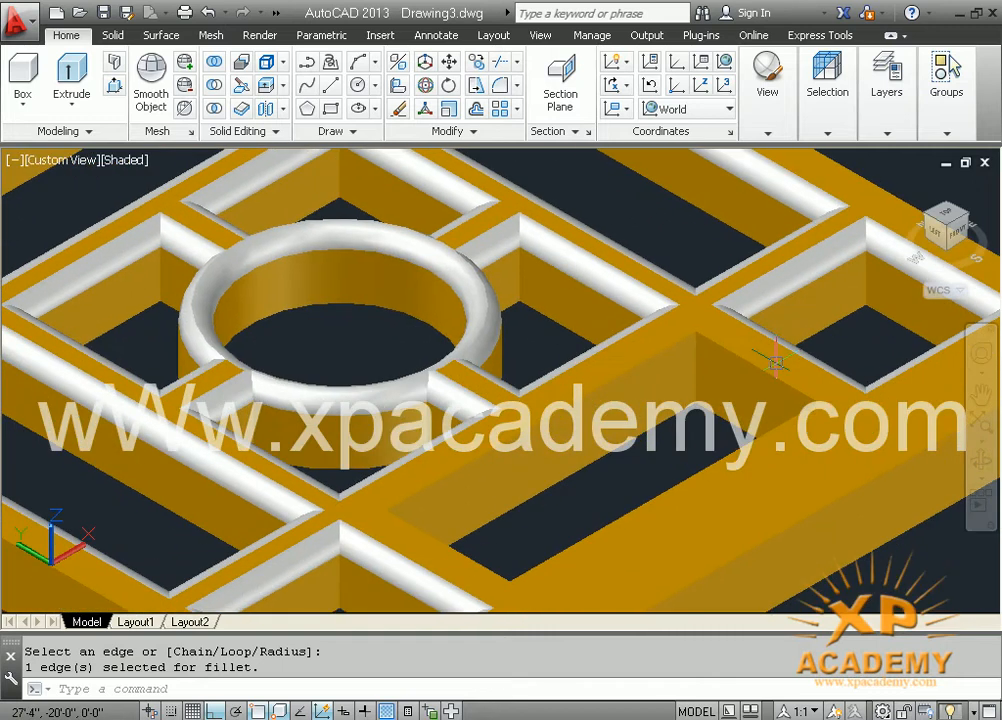
key(Return)
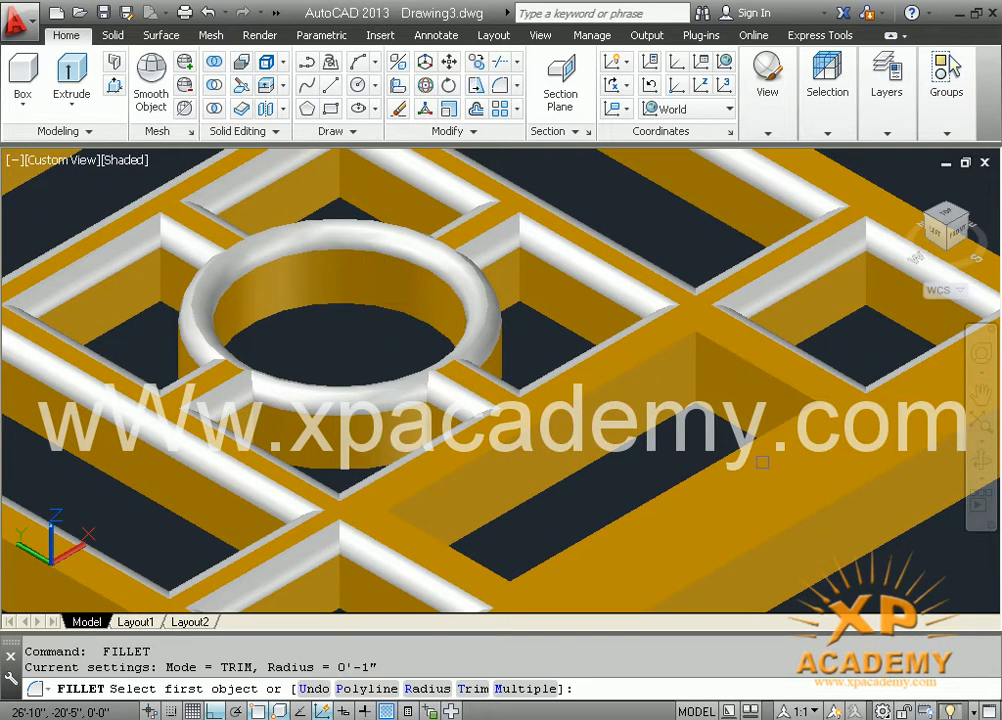
click(763, 368)
key(Return)
key(Return)
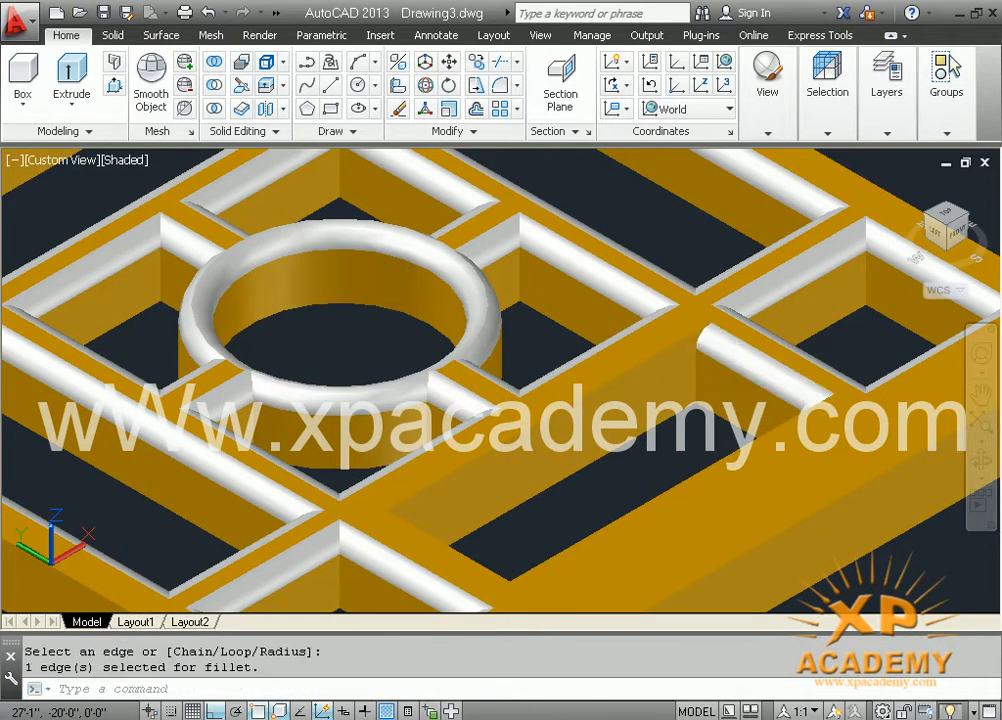
key(Return)
click(701, 472)
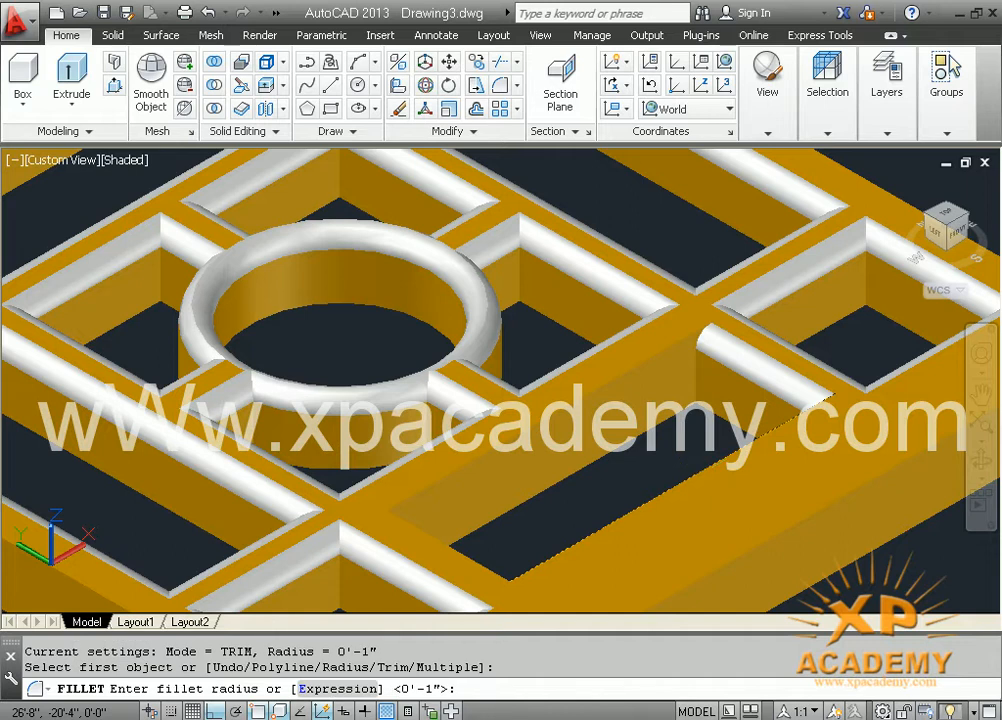
key(Return)
key(Return)
Fillet the other short edge and the inner long edge of that last opening with a 1-inch radius.
key(Return)
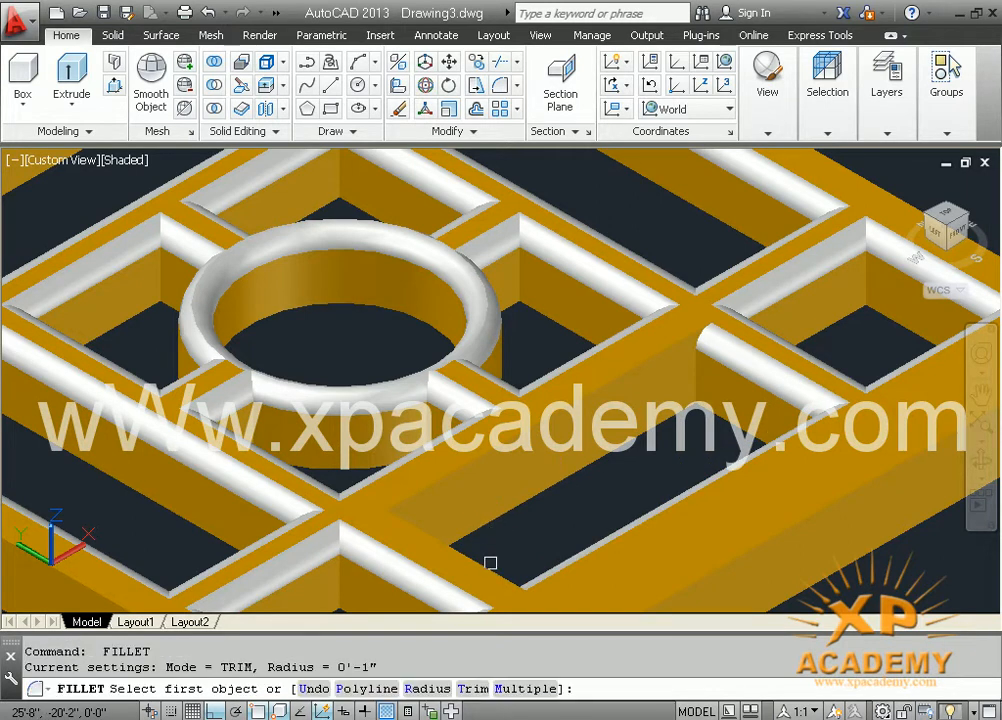
click(487, 560)
key(Return)
key(Return)
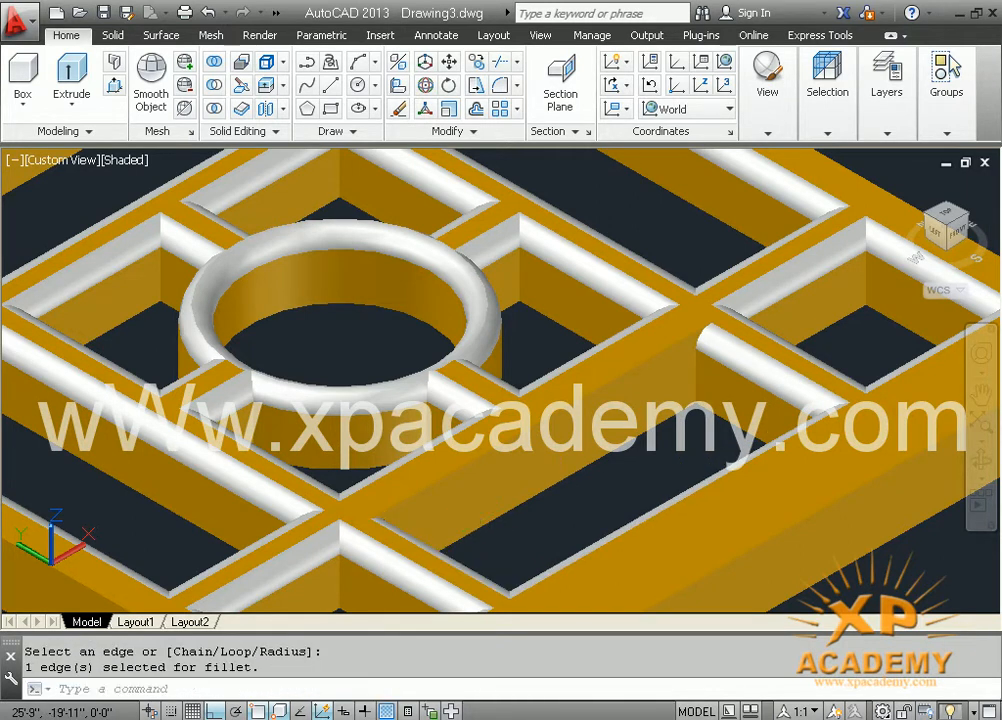
key(Return)
click(478, 455)
key(Return)
key(Return)
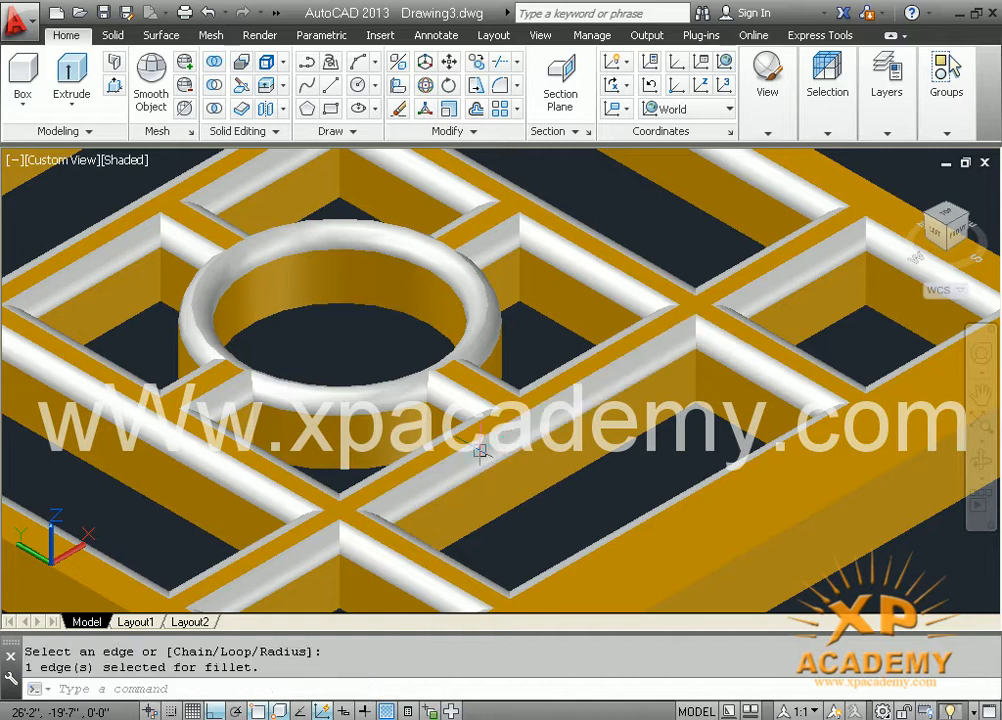
scroll(438, 476, down, 5)
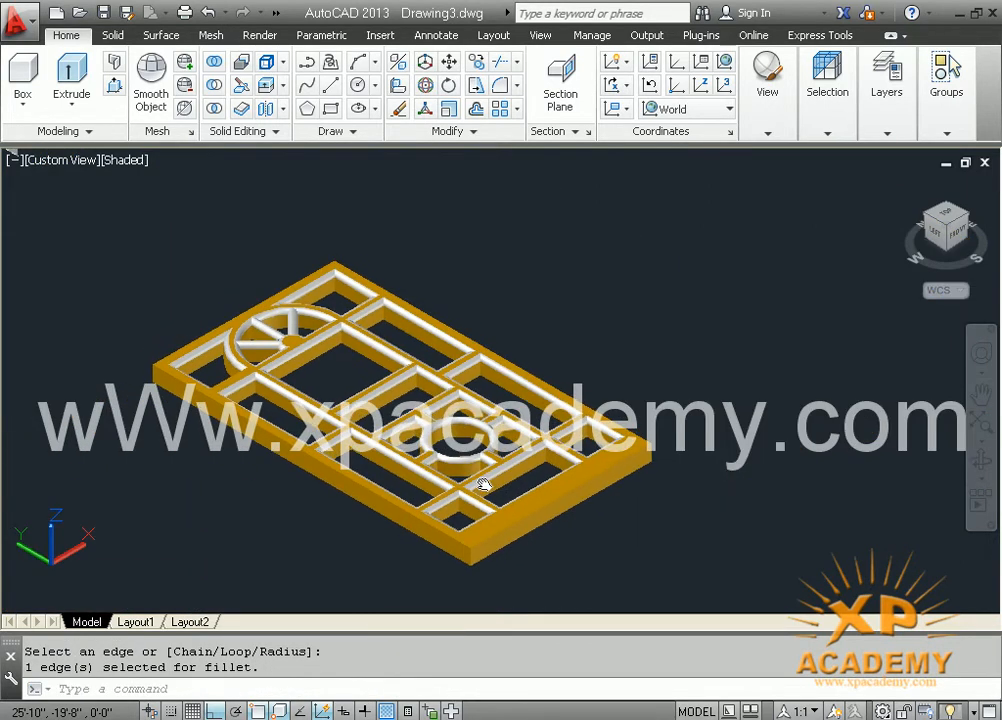
click(575, 349)
click(501, 389)
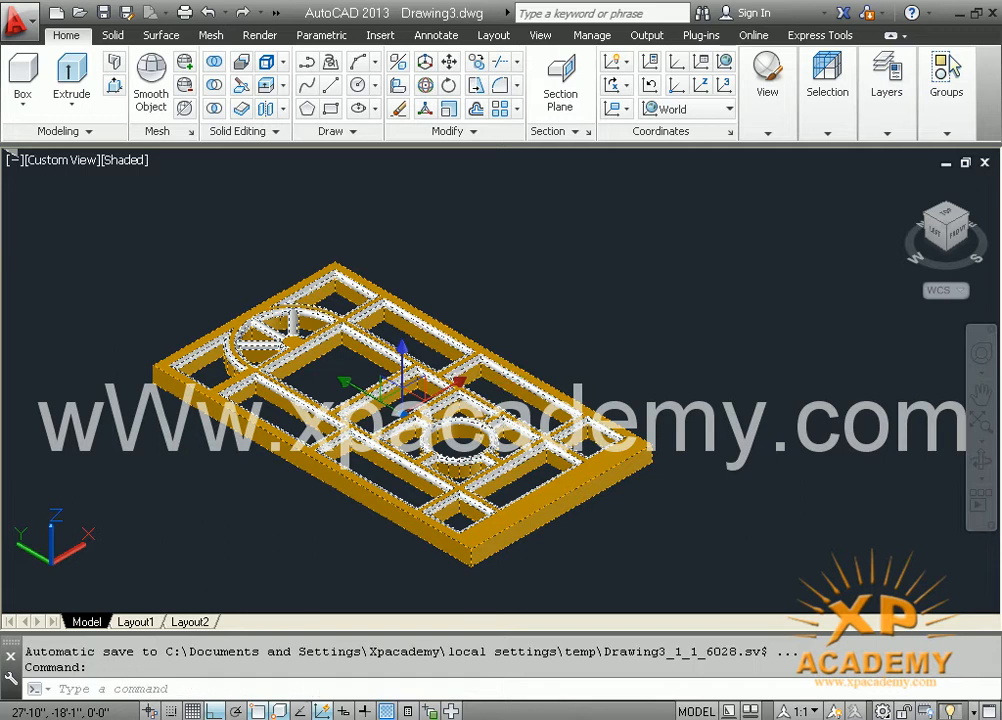
right_click(500, 379)
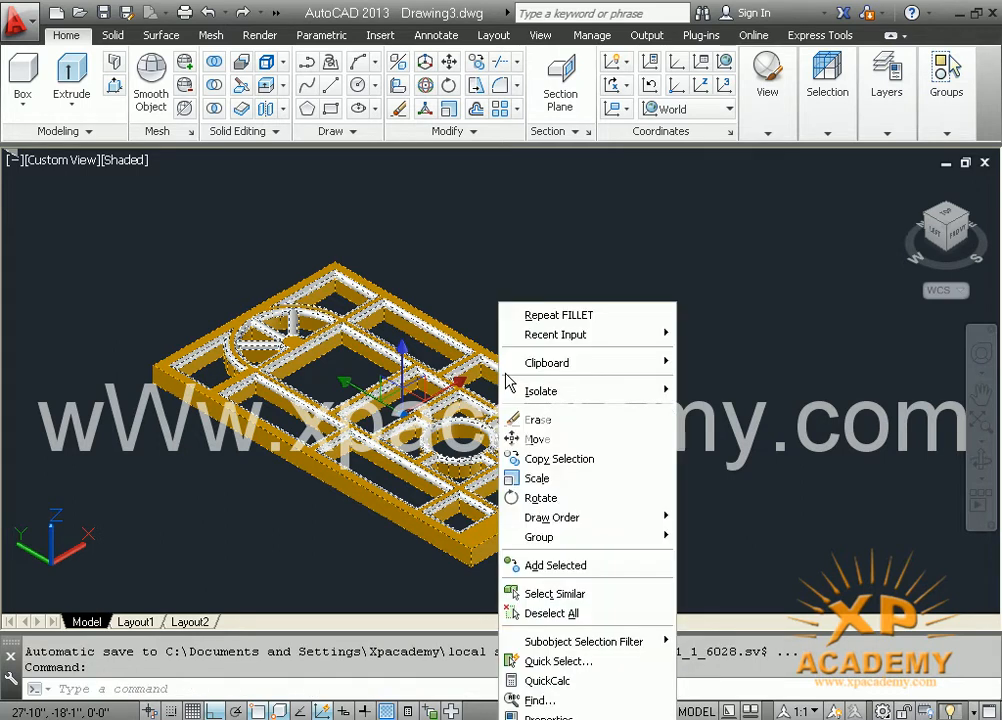
key(Escape)
key(Escape)
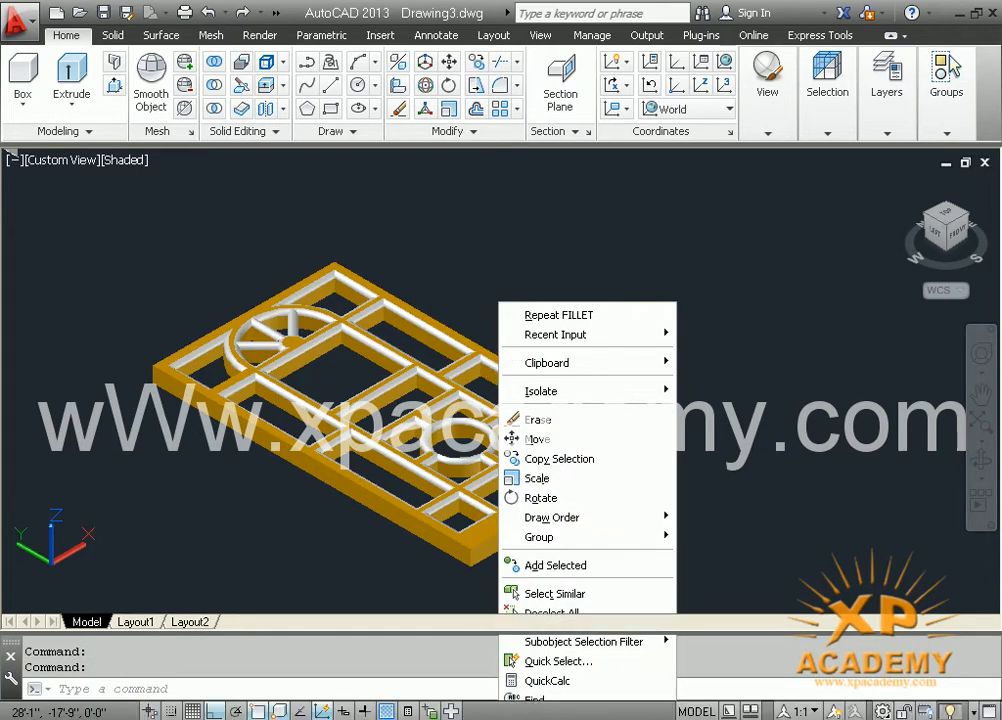
Recolor the whole grille solid, including its filleted faces, by switching its quick-properties color to White and back to Color 40.
click(504, 427)
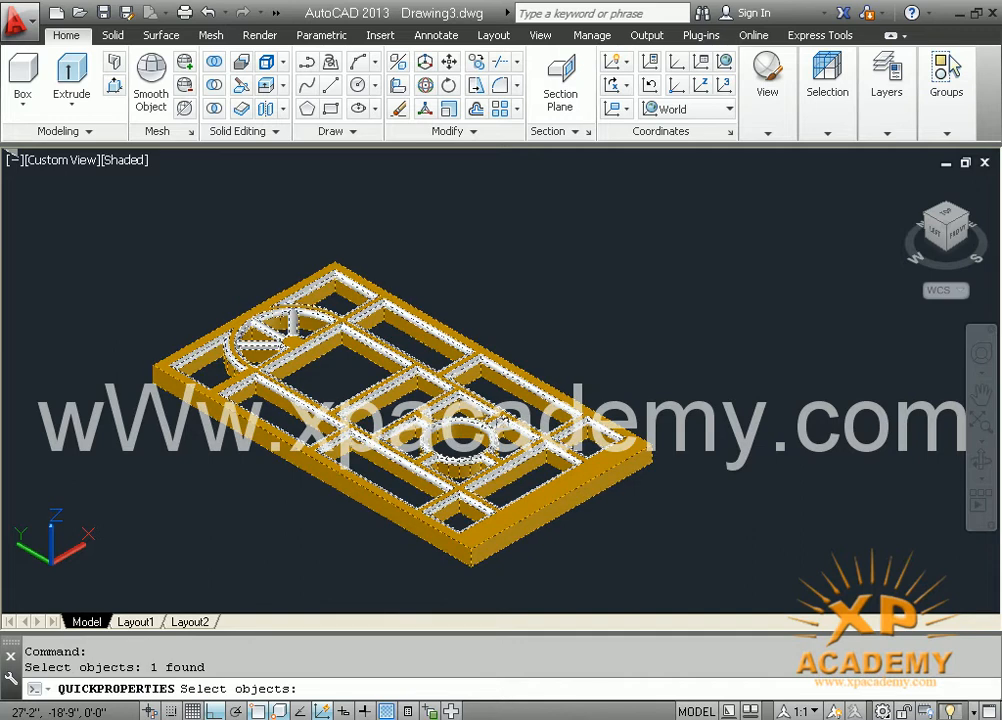
key(Return)
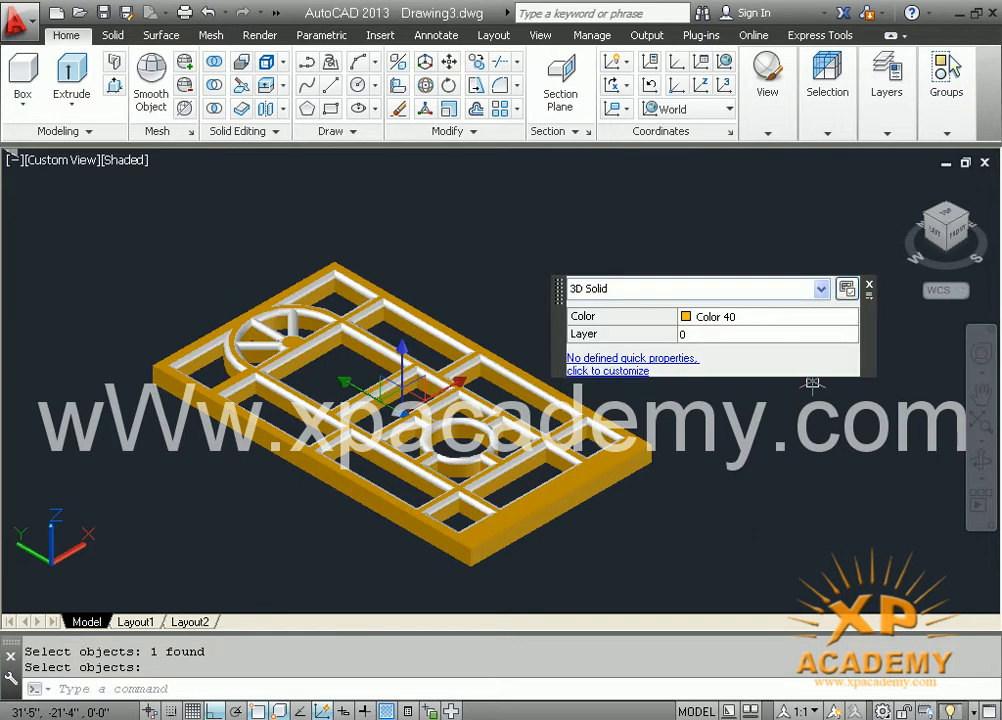
click(815, 322)
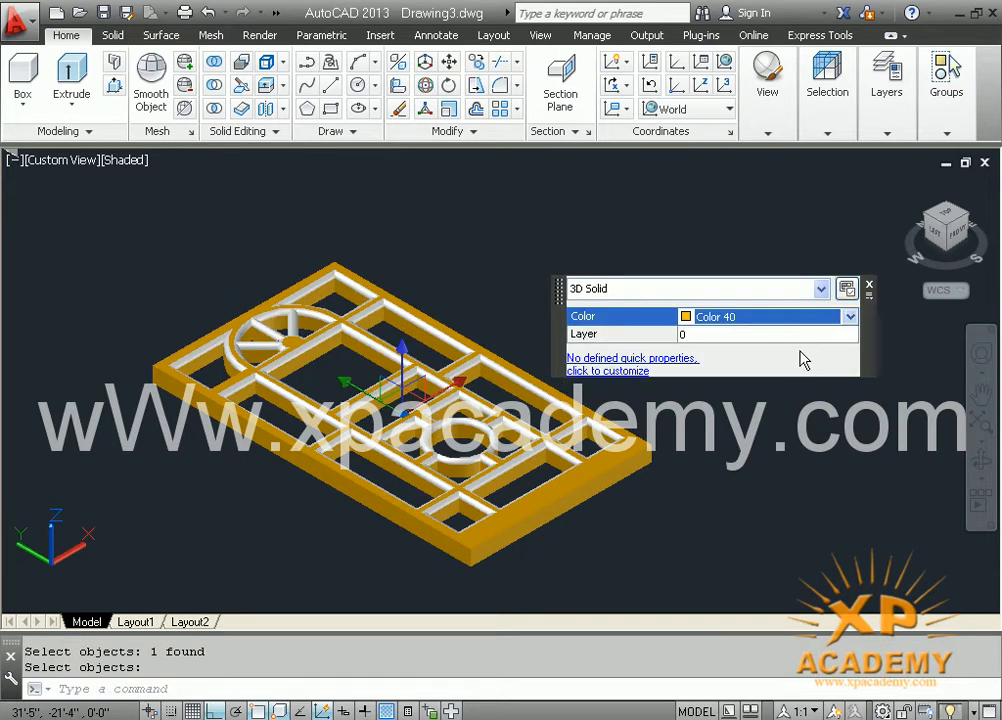
click(849, 316)
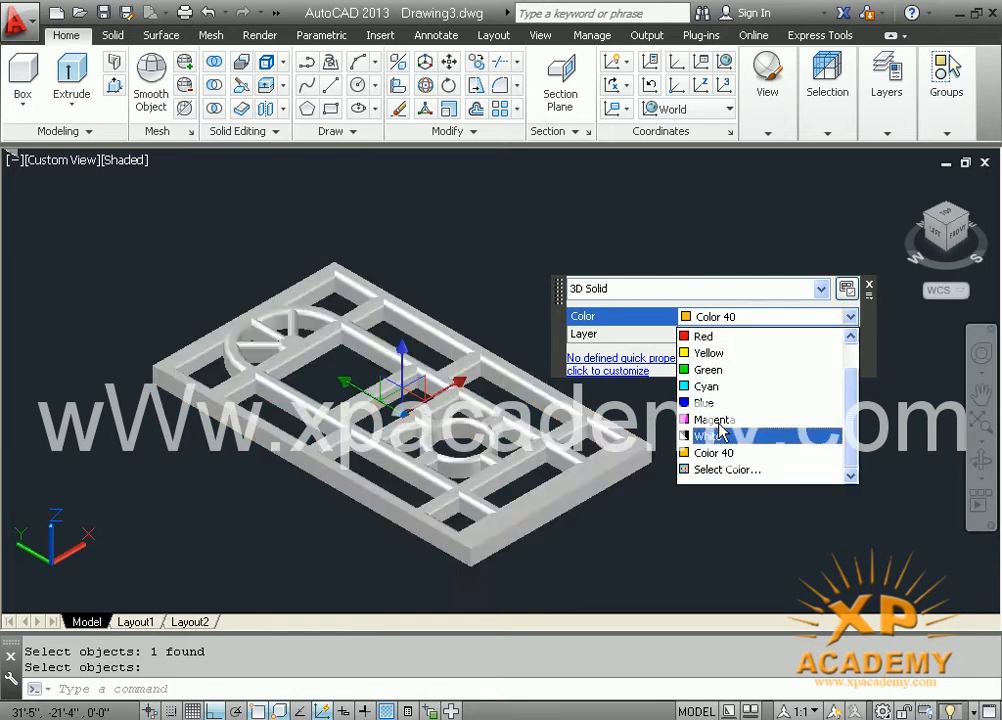
click(713, 438)
click(725, 318)
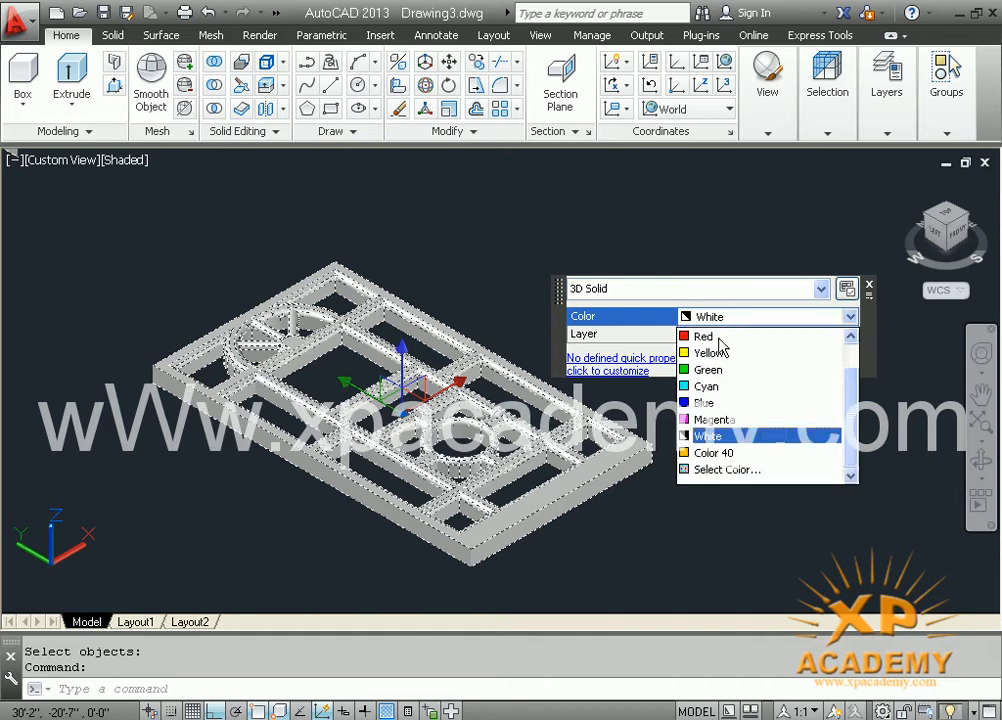
click(708, 454)
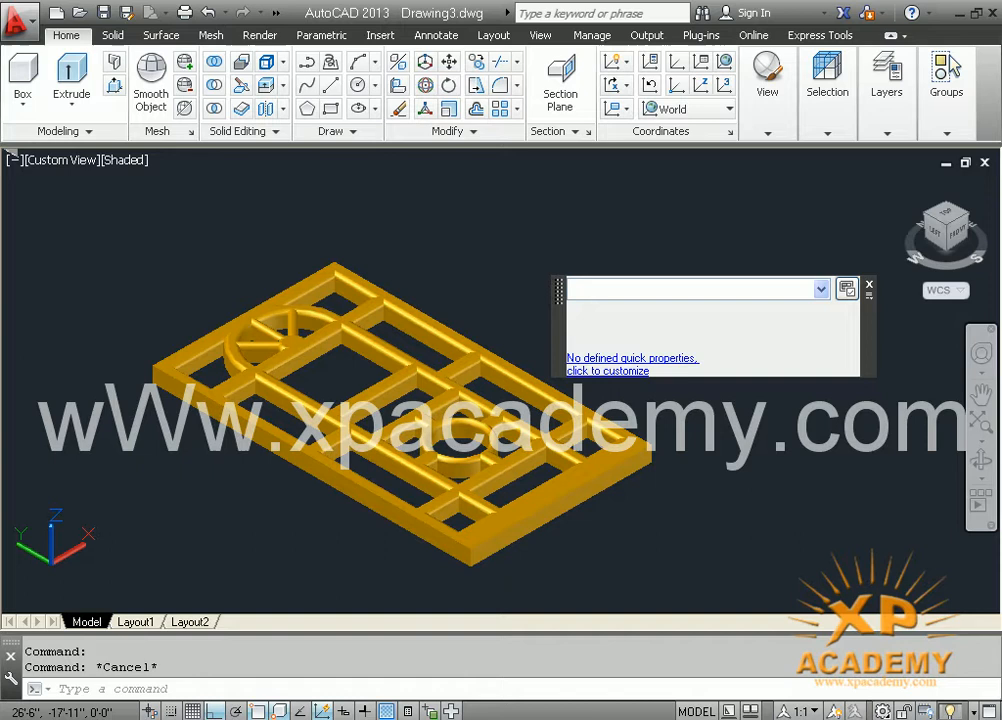
key(Escape)
Examine the recolored grille close up, checking the rounded edges around its openings and the round ring.
middle_drag(416, 392, 472, 415)
scroll(349, 403, up, 2)
scroll(373, 408, up, 3)
middle_drag(373, 408, 245, 323)
middle_drag(535, 472, 325, 315)
middle_drag(580, 463, 408, 470)
scroll(550, 453, down, 4)
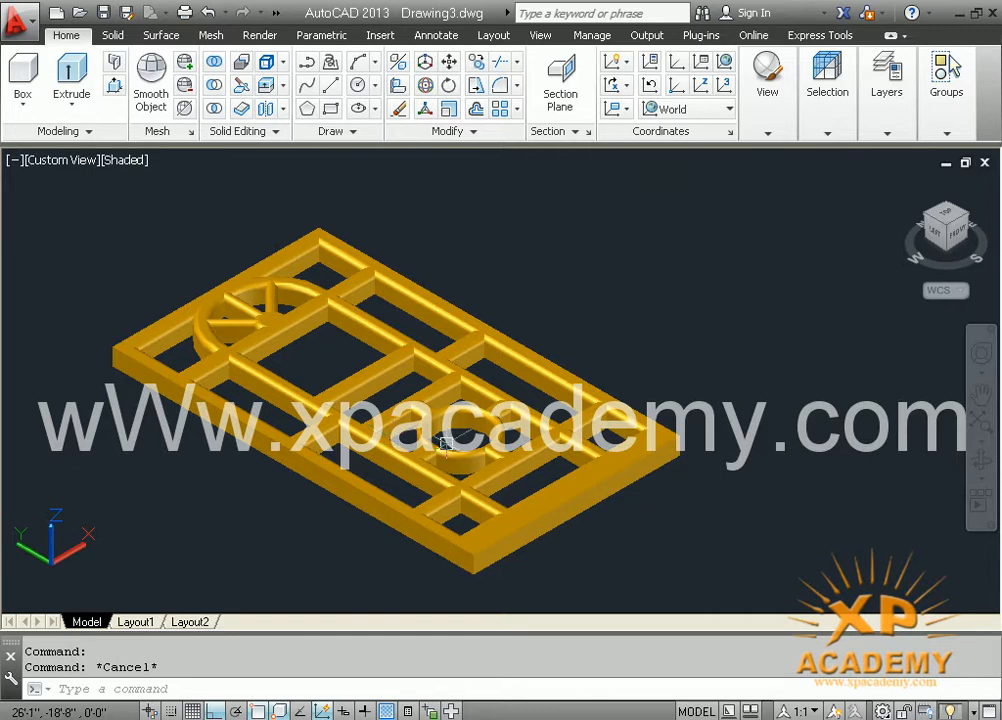
middle_drag(439, 428, 435, 493)
text(re)
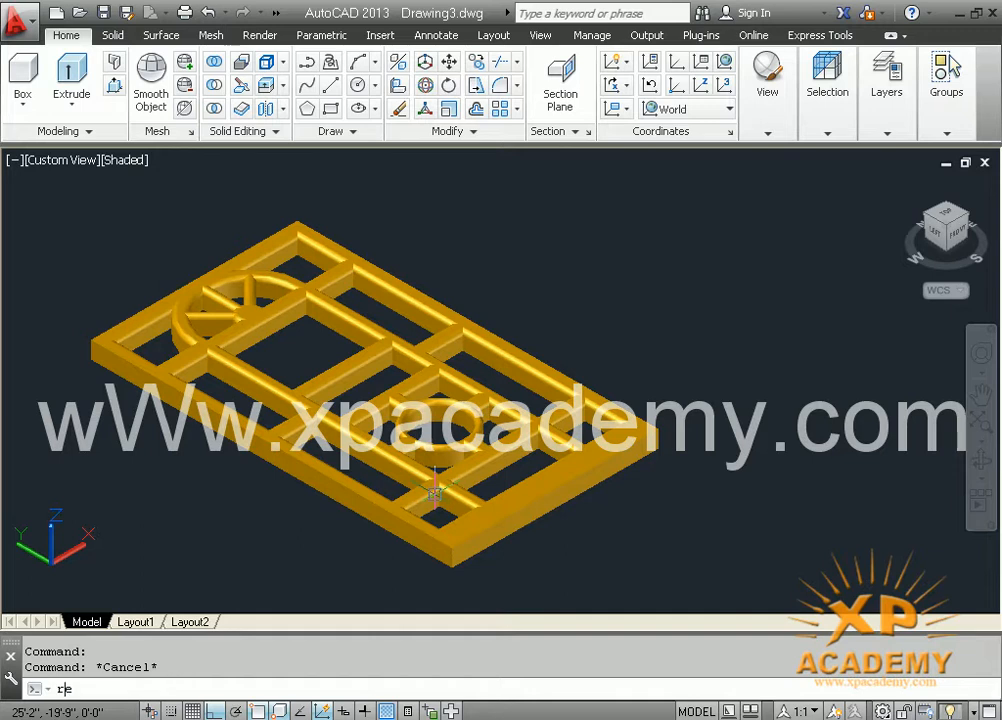
text(v)
key(Return)
key(Escape)
key(Escape)
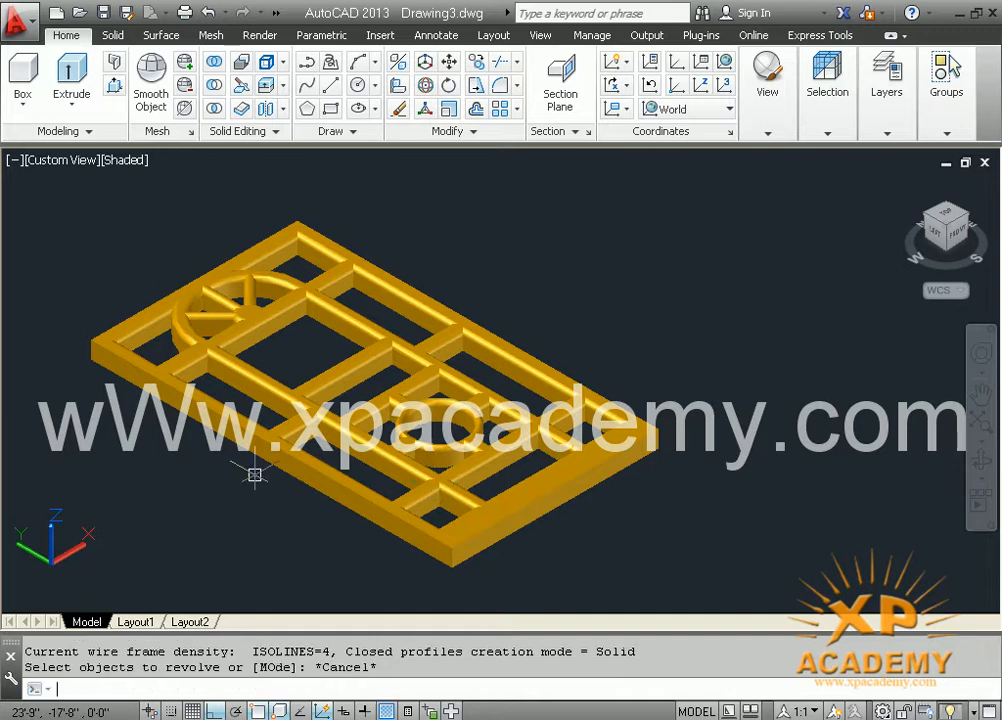
Draw a rectangle between two diagonally opposite bottom outer corners of the grille frame.
text(rec)
key(Return)
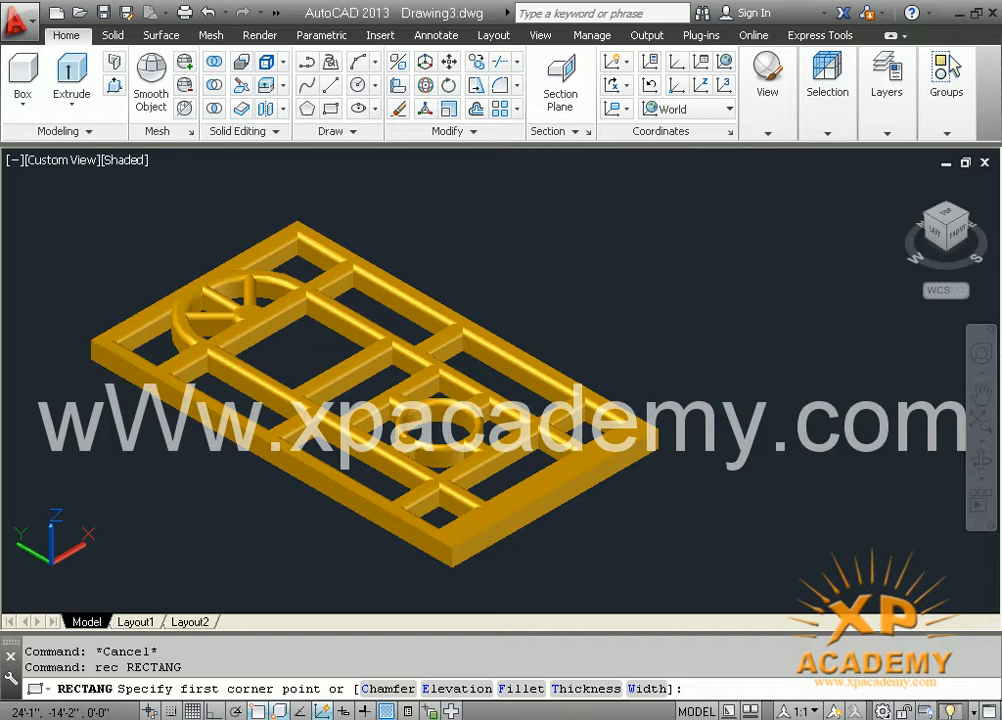
click(92, 345)
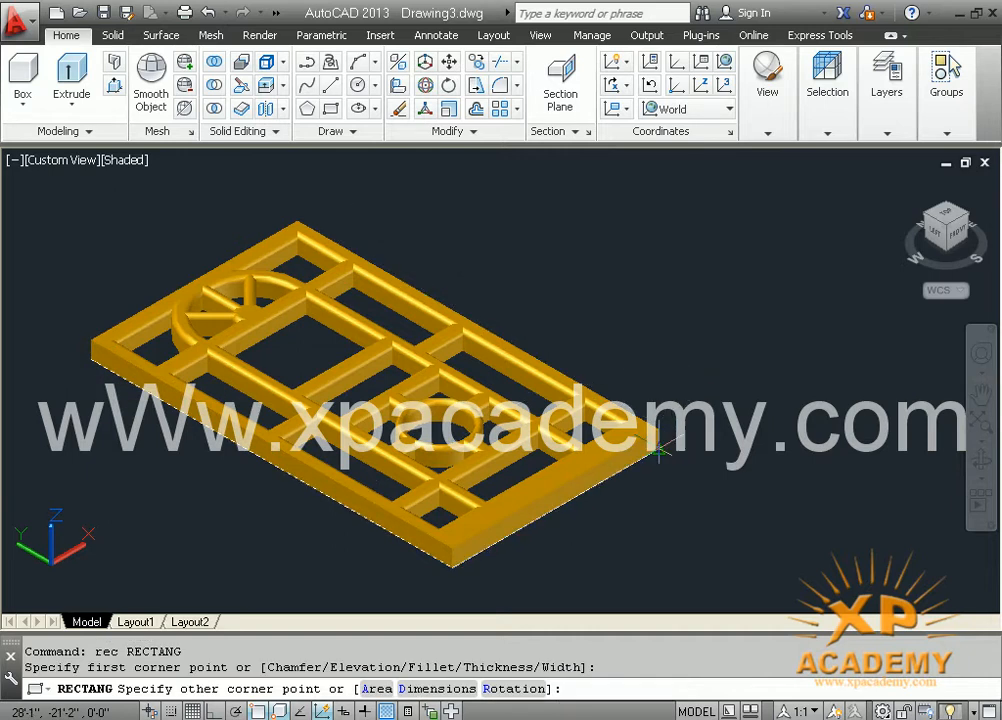
click(595, 501)
scroll(595, 501, up, 3)
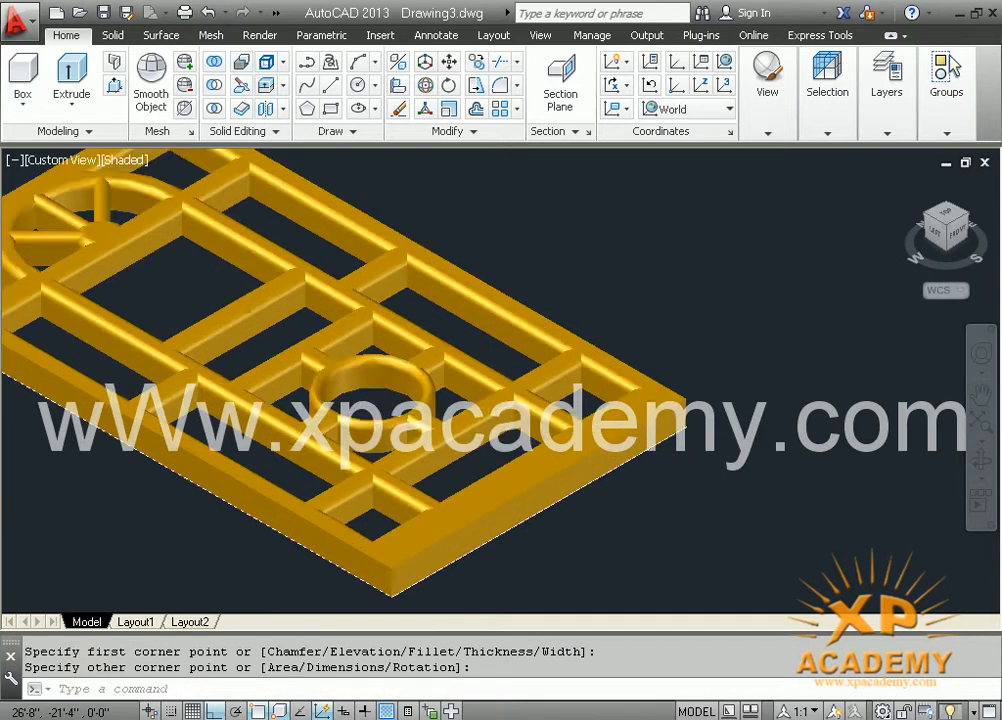
text(ex)
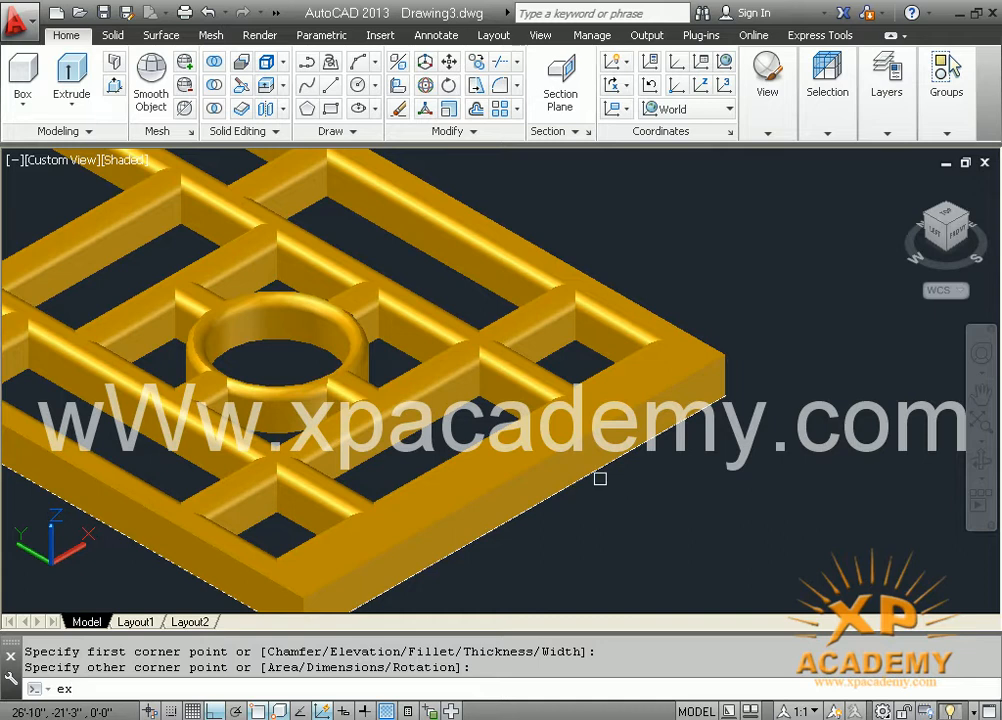
text(t)
key(Return)
click(601, 468)
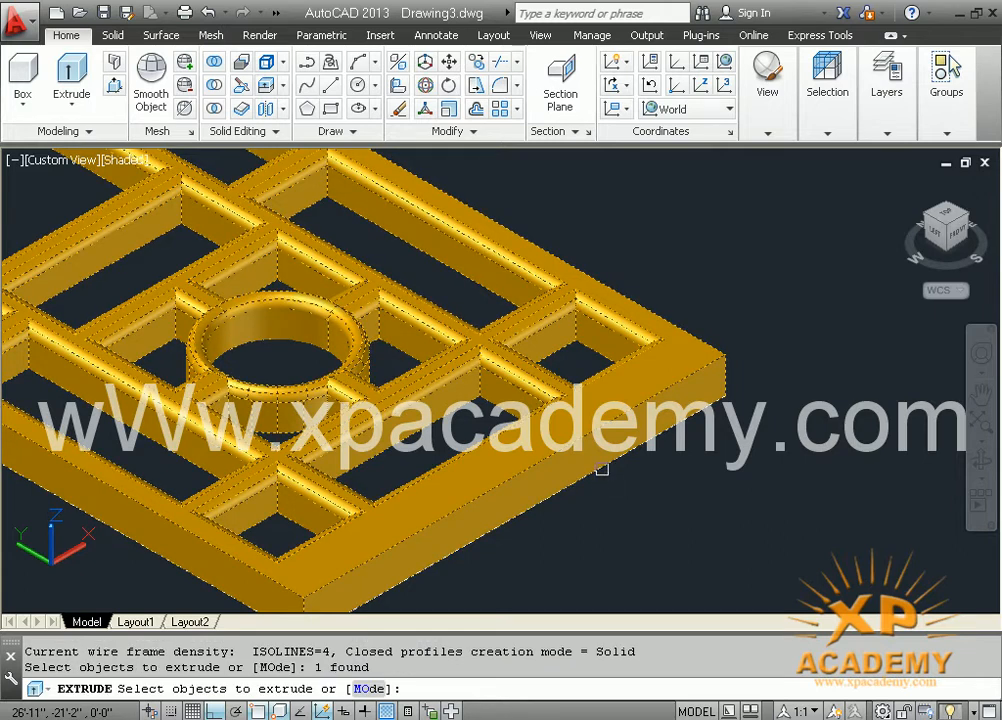
key(Escape)
Move the grille solid about 5'-4" along the X axis, clear of the base rectangle.
scroll(597, 478, down, 2)
middle_drag(597, 478, 567, 445)
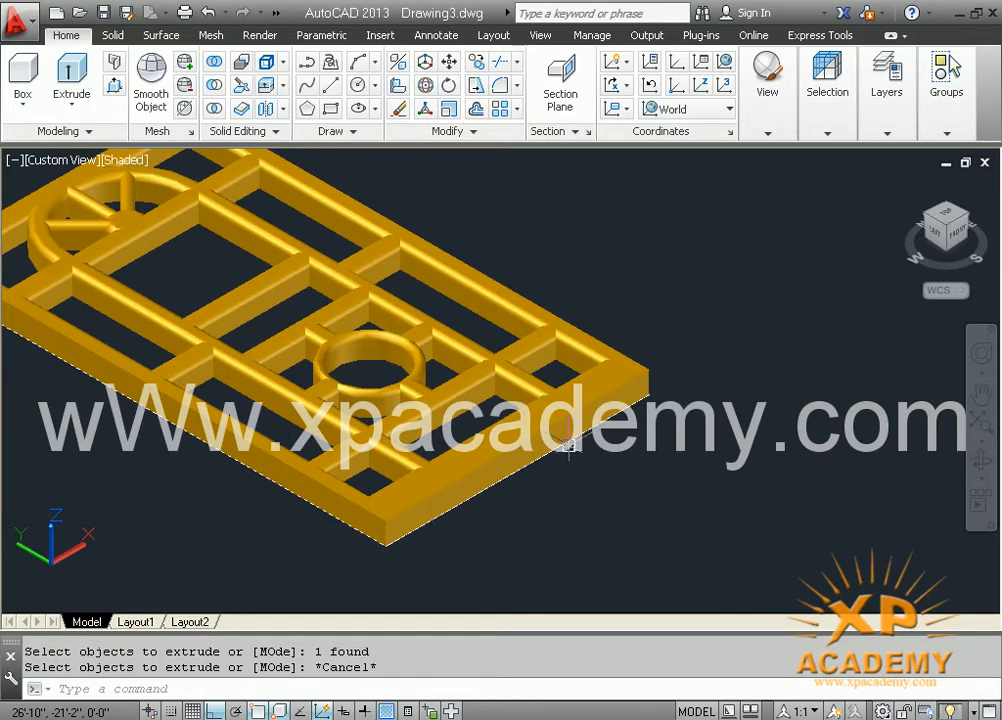
text(m)
key(Return)
click(627, 384)
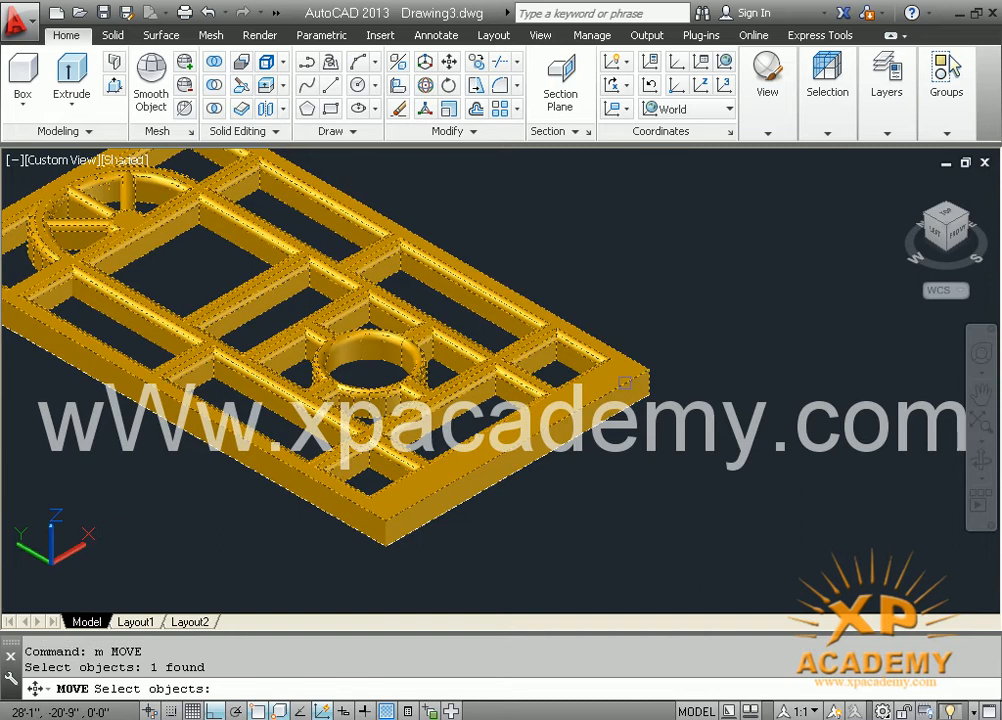
key(Return)
click(627, 384)
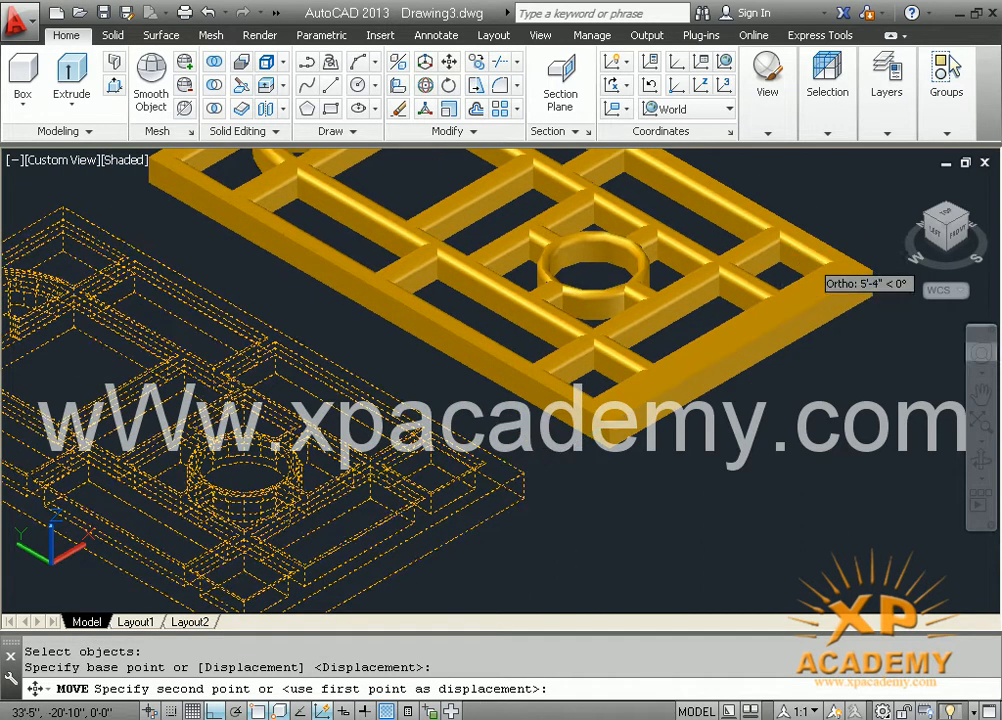
click(812, 280)
Extrude the base rectangle to a height of 1 inch.
middle_drag(535, 440, 630, 376)
key(Escape)
text(ext)
key(Return)
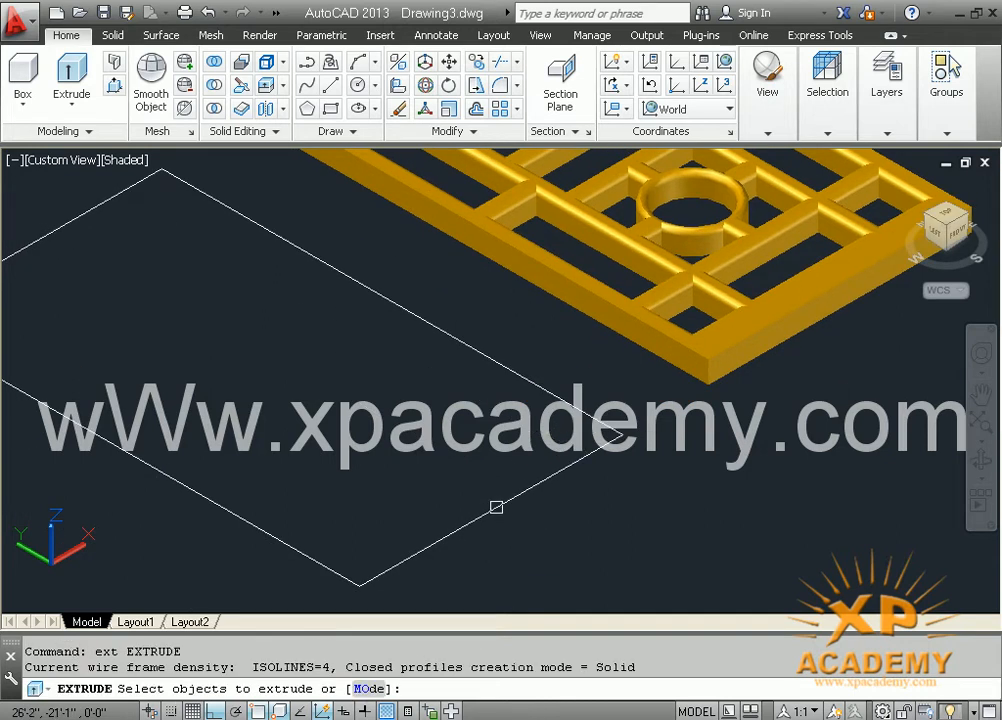
click(496, 508)
key(Return)
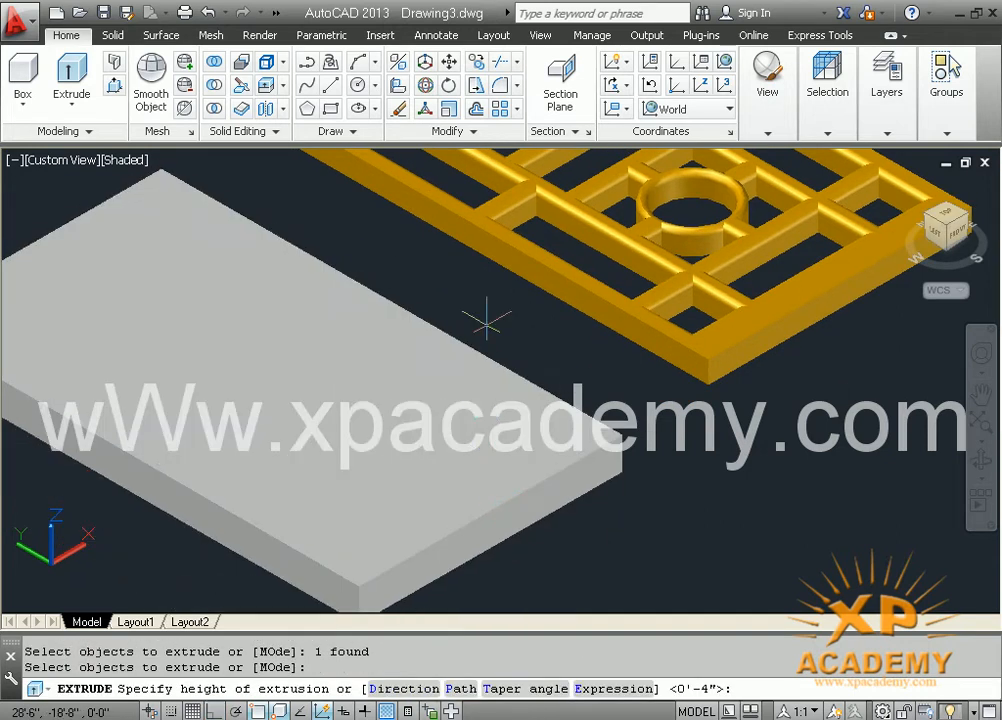
text(1)
key(Return)
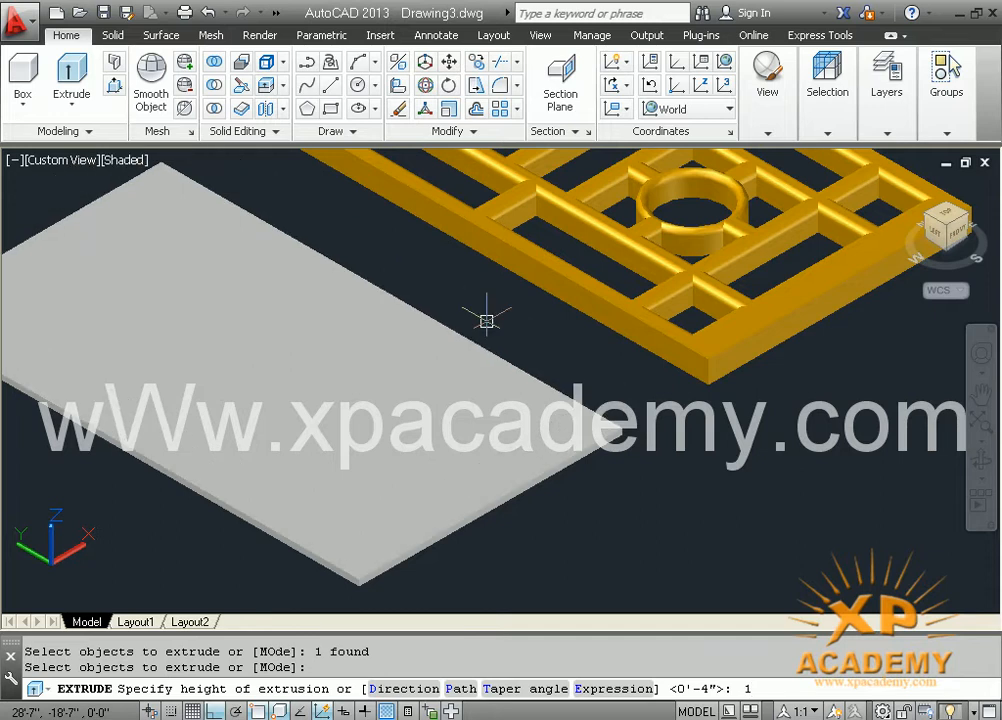
text(m)
key(Return)
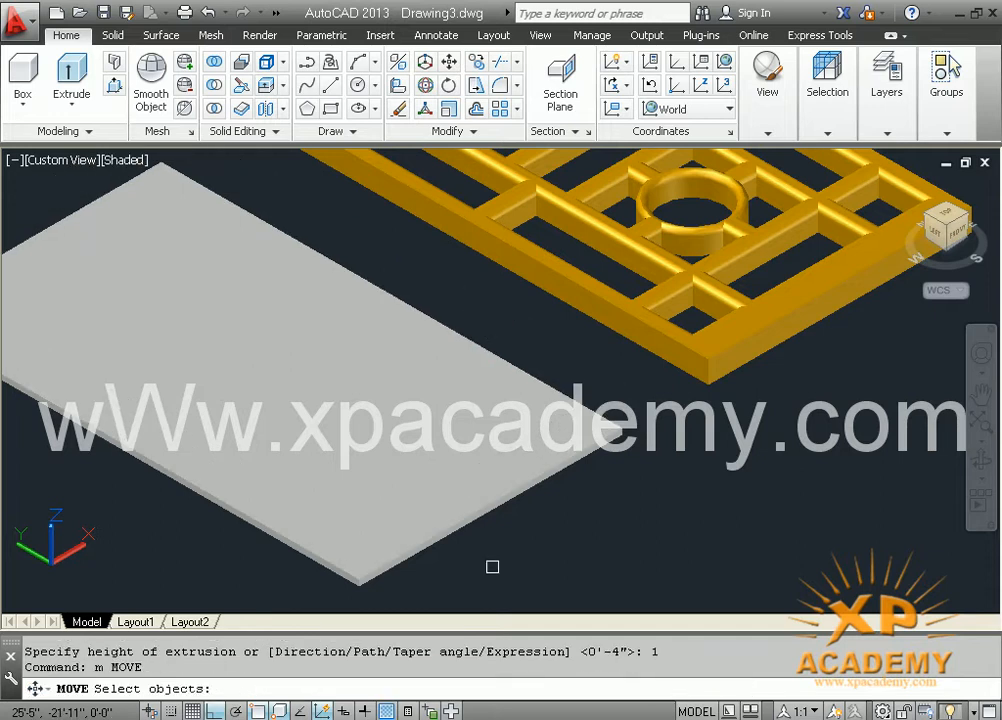
key(Escape)
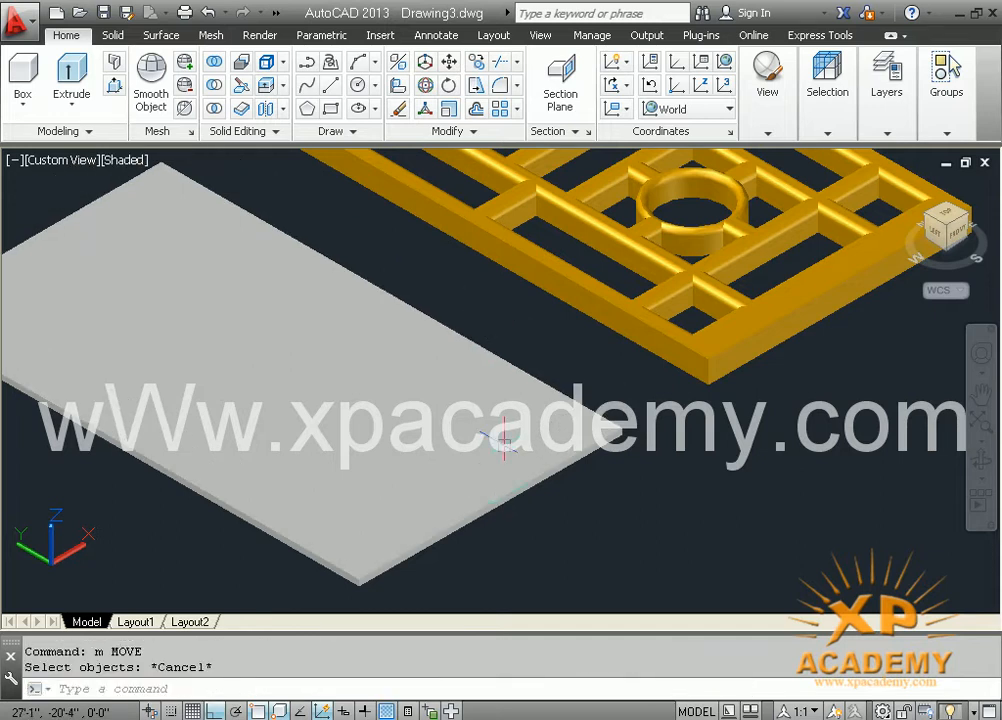
Move the 1-inch panel into the grille, aligning the midpoint of its front vertical corner edge with that of the grille's matching corner edge.
text(m)
key(Return)
click(438, 537)
key(Return)
scroll(357, 584, up, 2)
scroll(356, 585, up, 2)
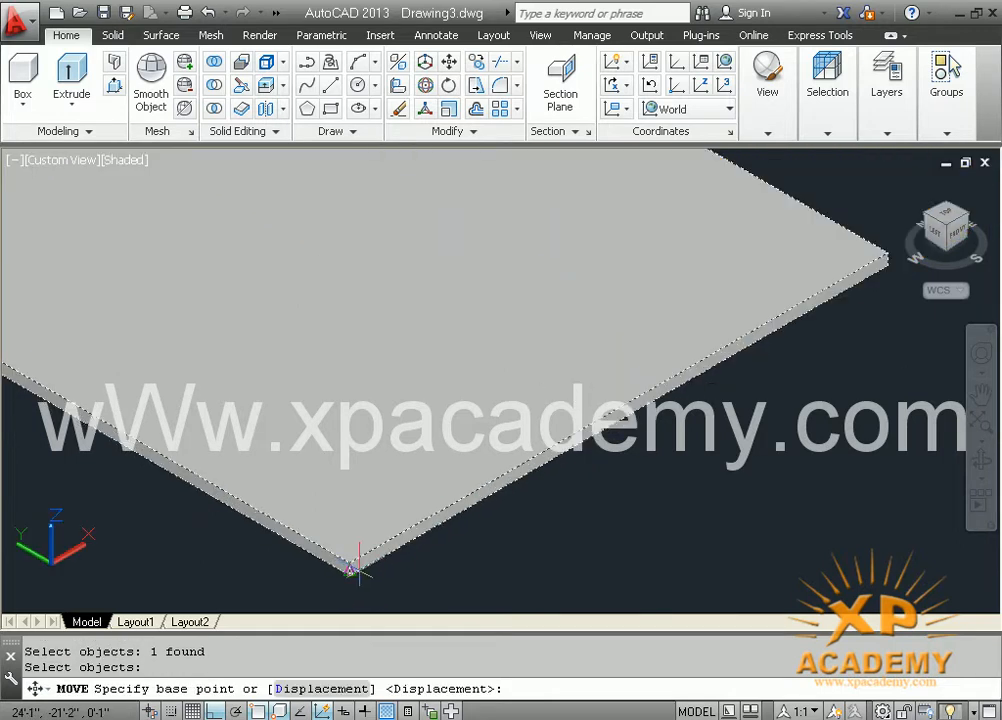
click(350, 571)
scroll(350, 571, down, 2)
middle_drag(476, 418, 194, 585)
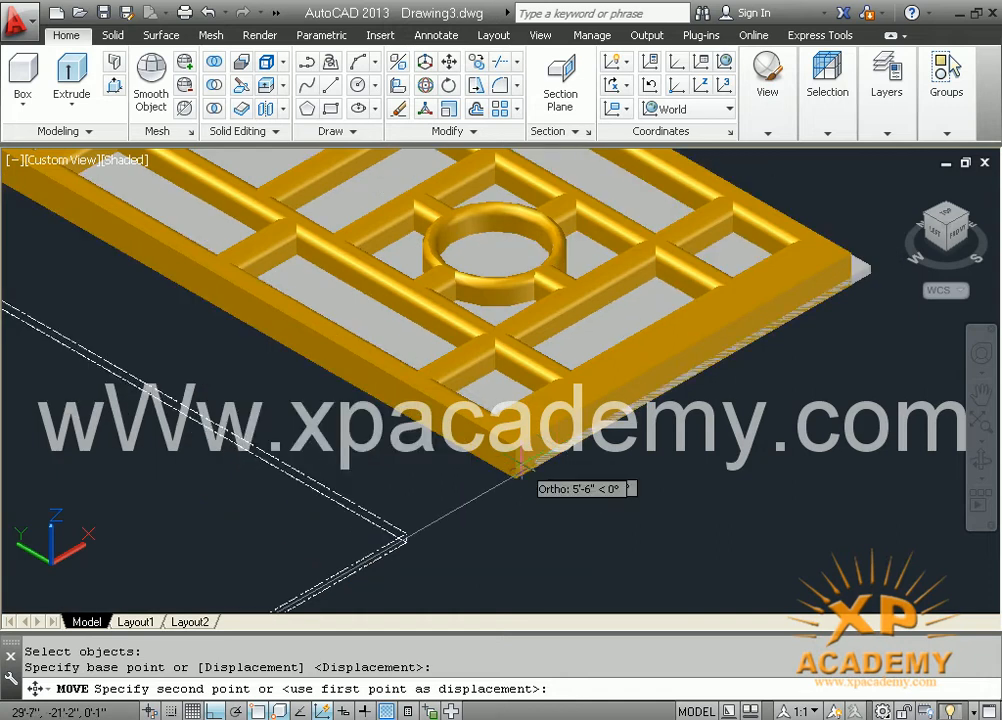
click(516, 462)
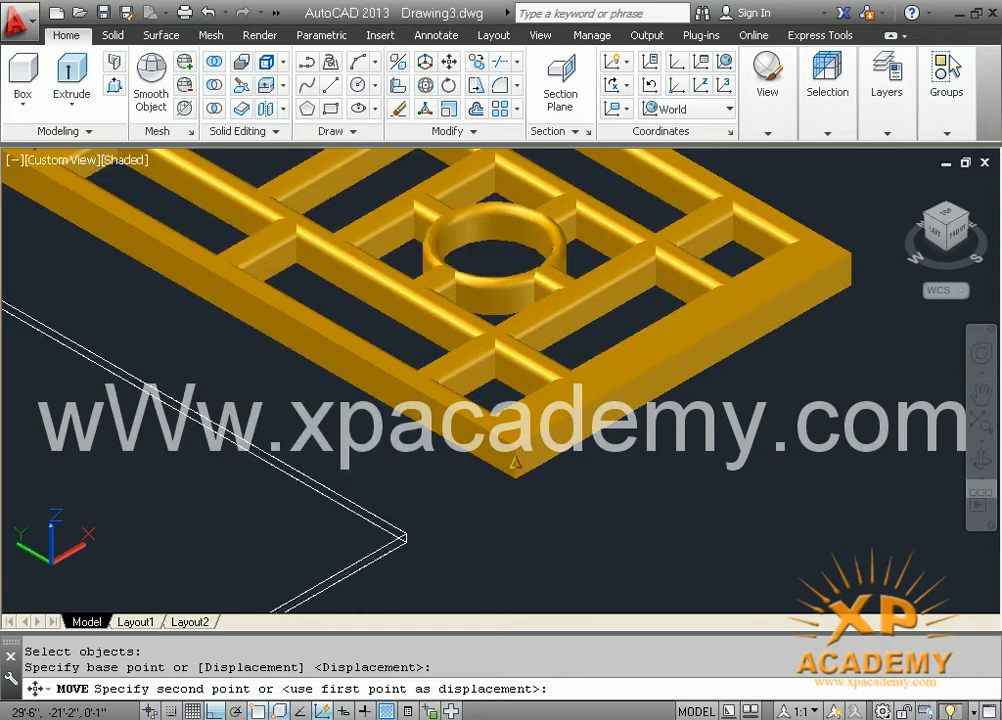
Examine the wireframe grille outline with its opening profiles and the separate flat gray plate beyond it.
scroll(454, 483, down, 3)
middle_drag(421, 495, 512, 494)
middle_drag(365, 498, 410, 466)
middle_drag(354, 434, 873, 400)
middle_drag(285, 460, 557, 397)
scroll(405, 470, up, 6)
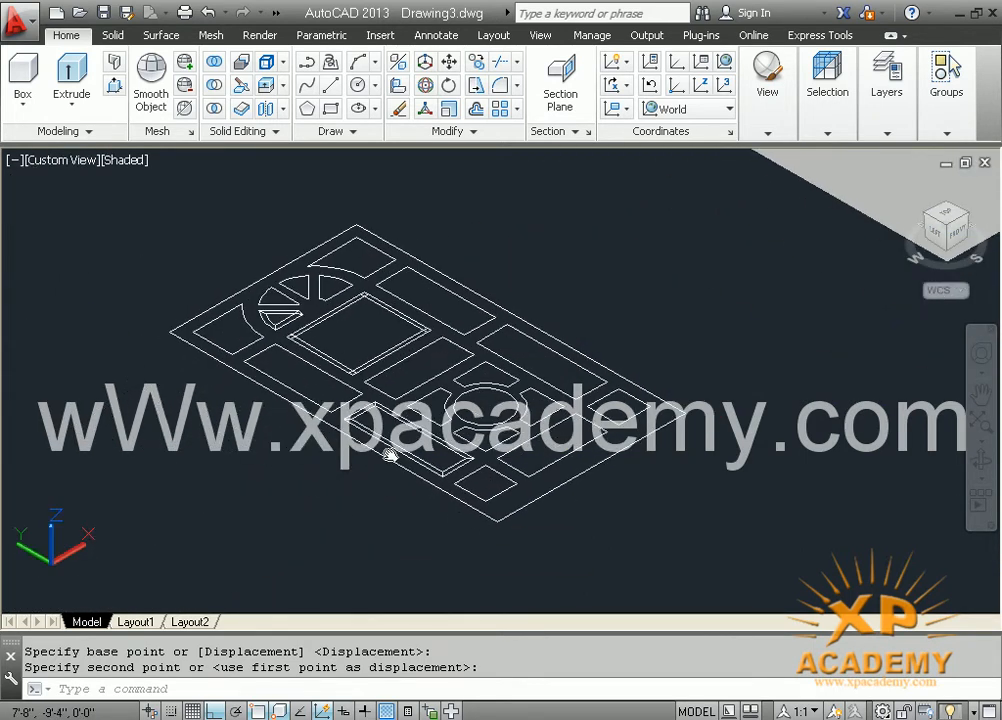
scroll(330, 430, up, 3)
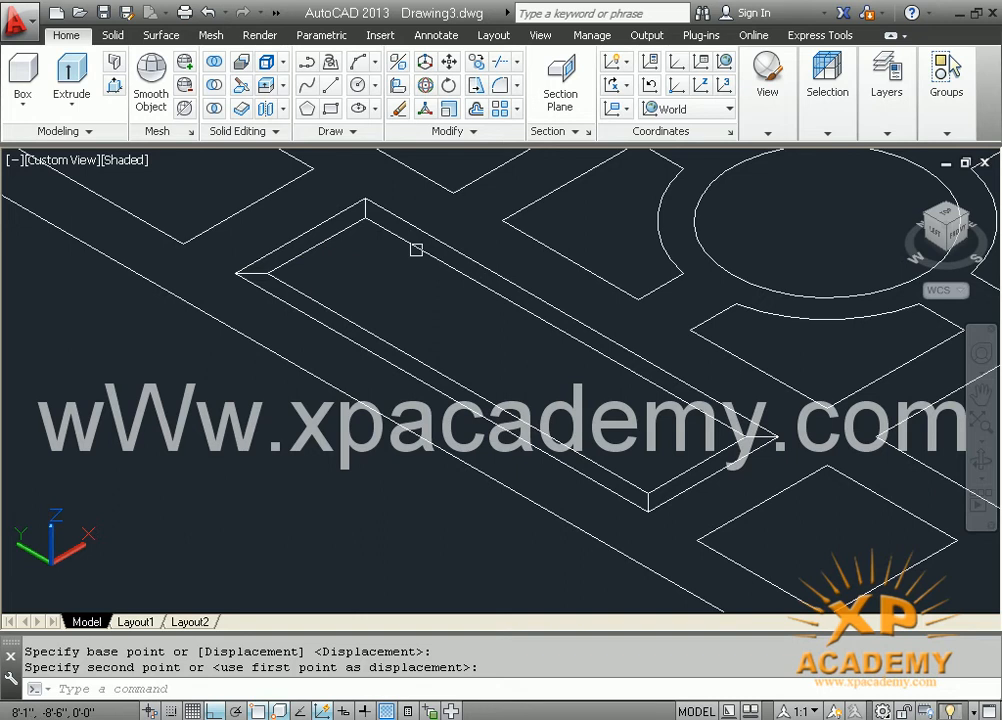
scroll(480, 420, down, 2)
middle_drag(471, 433, 28, 655)
scroll(401, 490, down, 5)
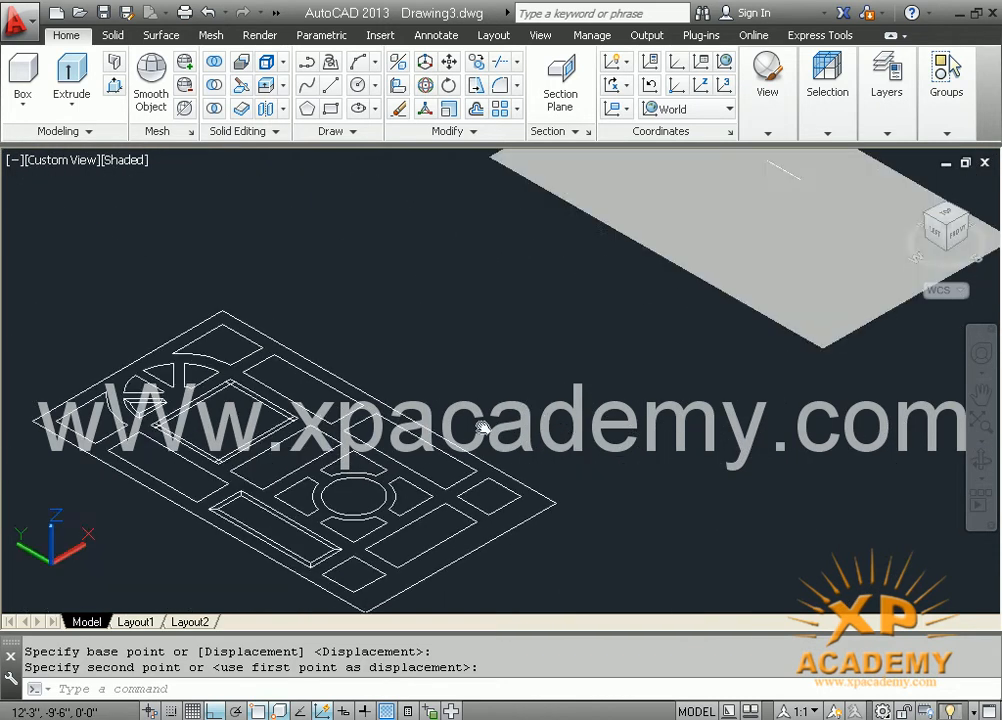
middle_drag(507, 417, 302, 564)
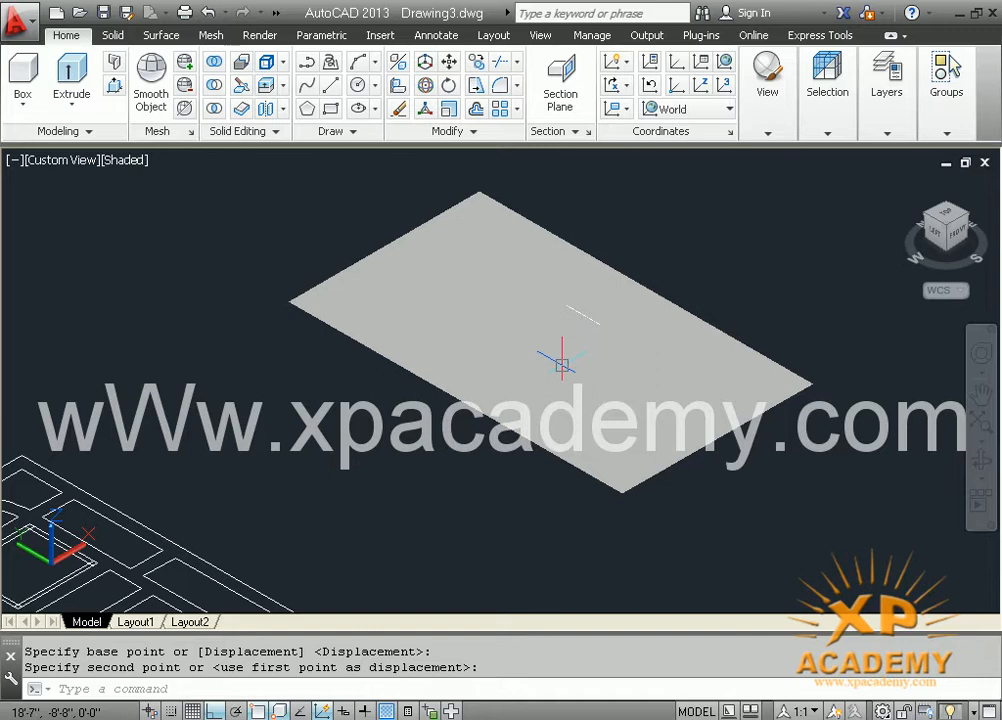
Try extruding the opening profiles on the flat plate, excluding its outer outline, straight up 3 inches, and undo the extrusion.
text(ext)
key(Return)
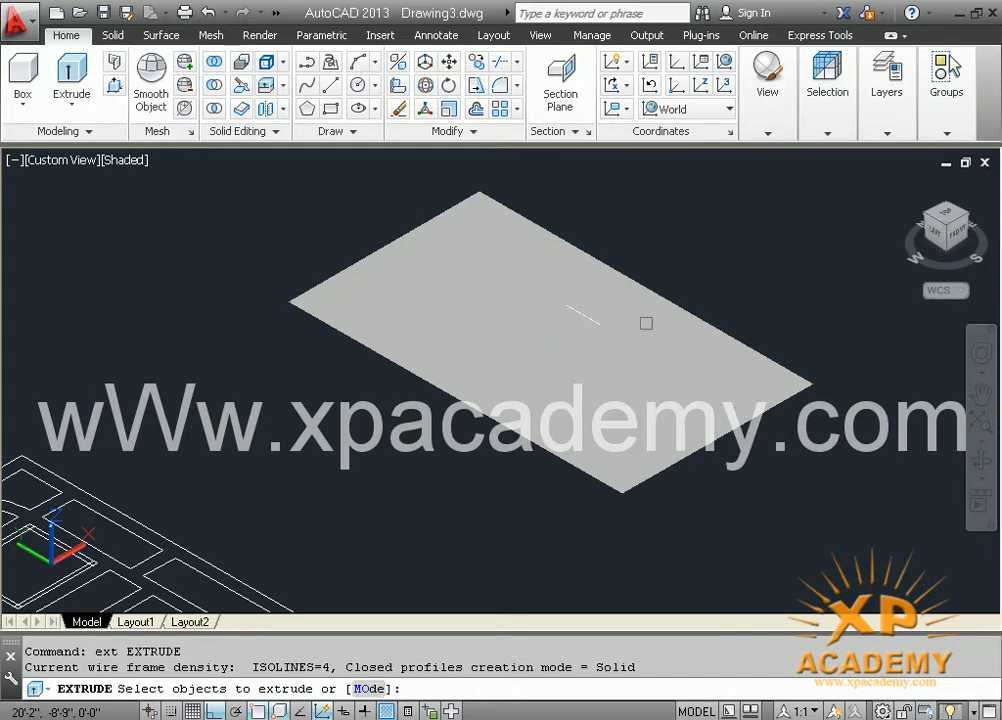
click(798, 218)
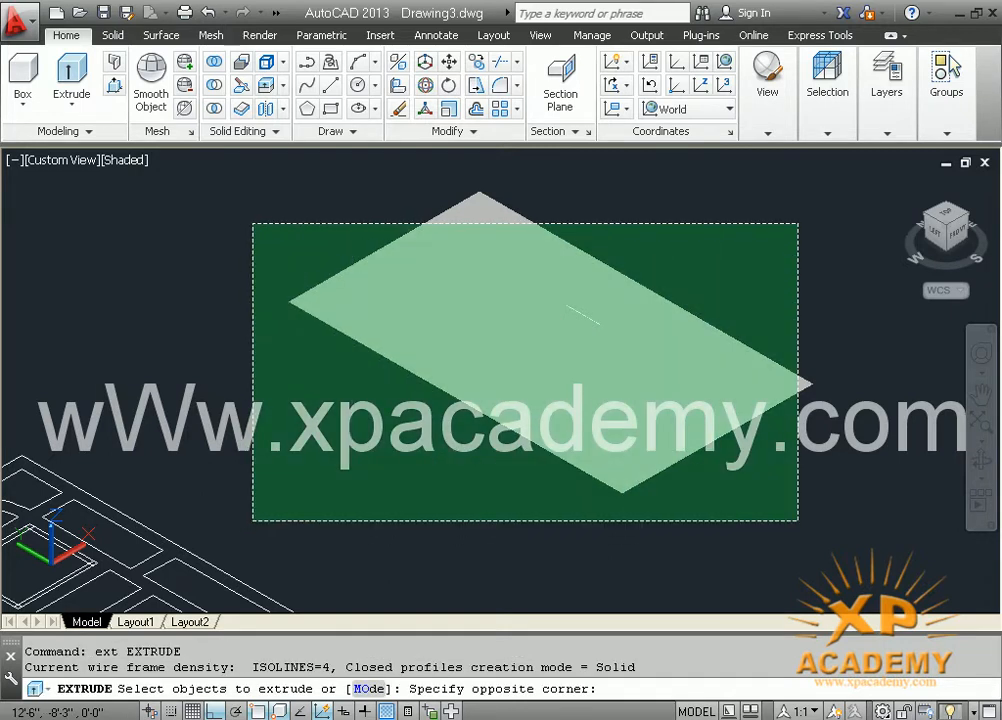
click(256, 515)
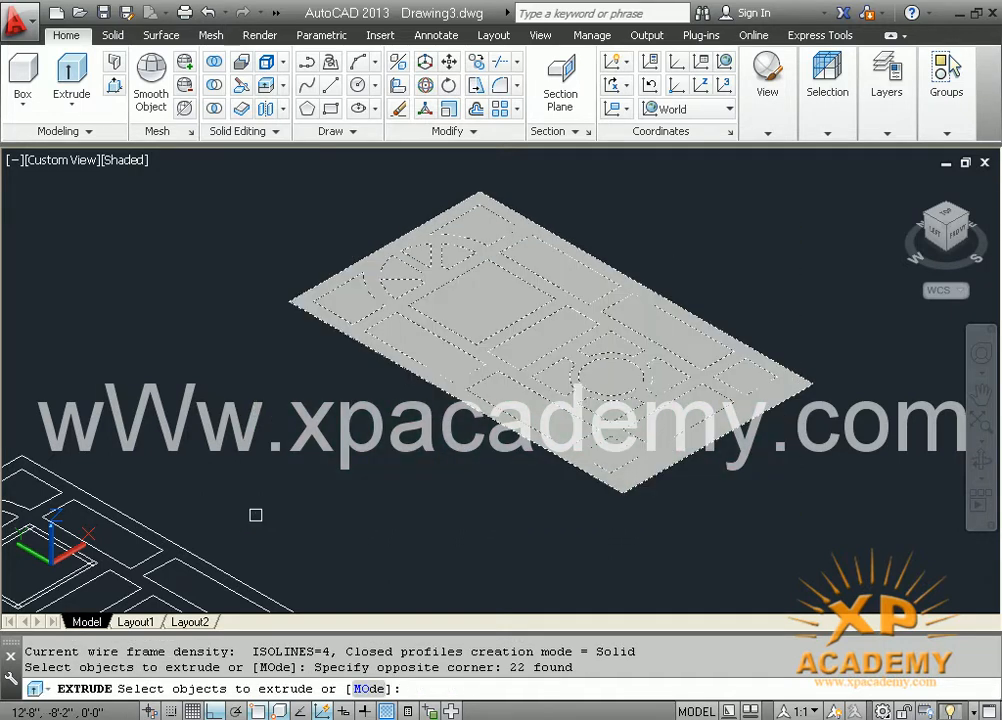
shift+click(649, 482)
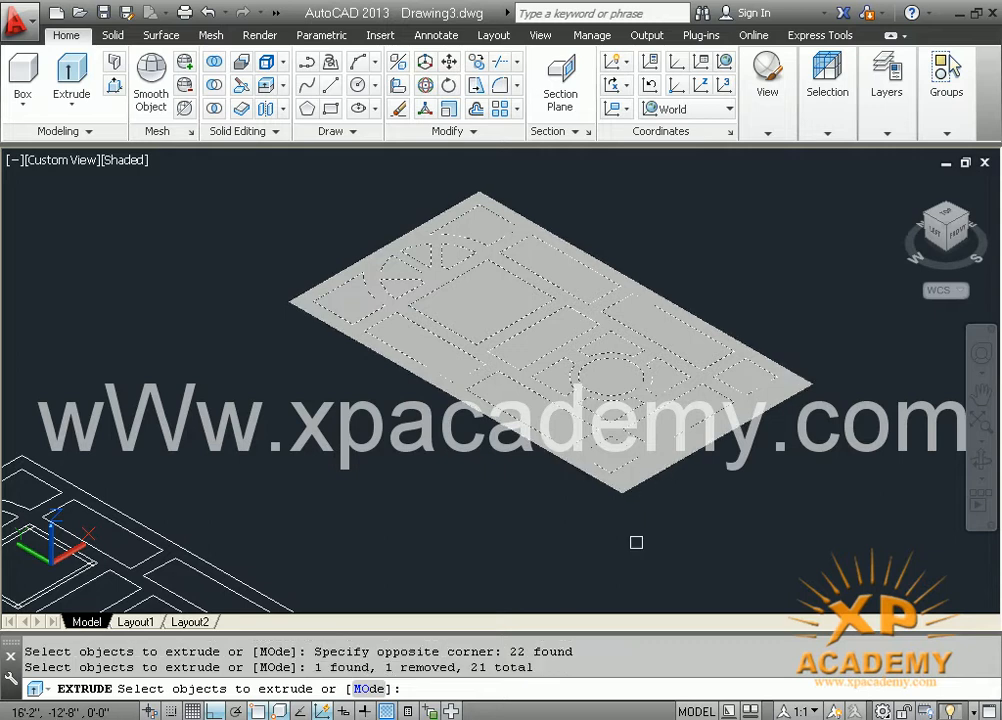
key(Return)
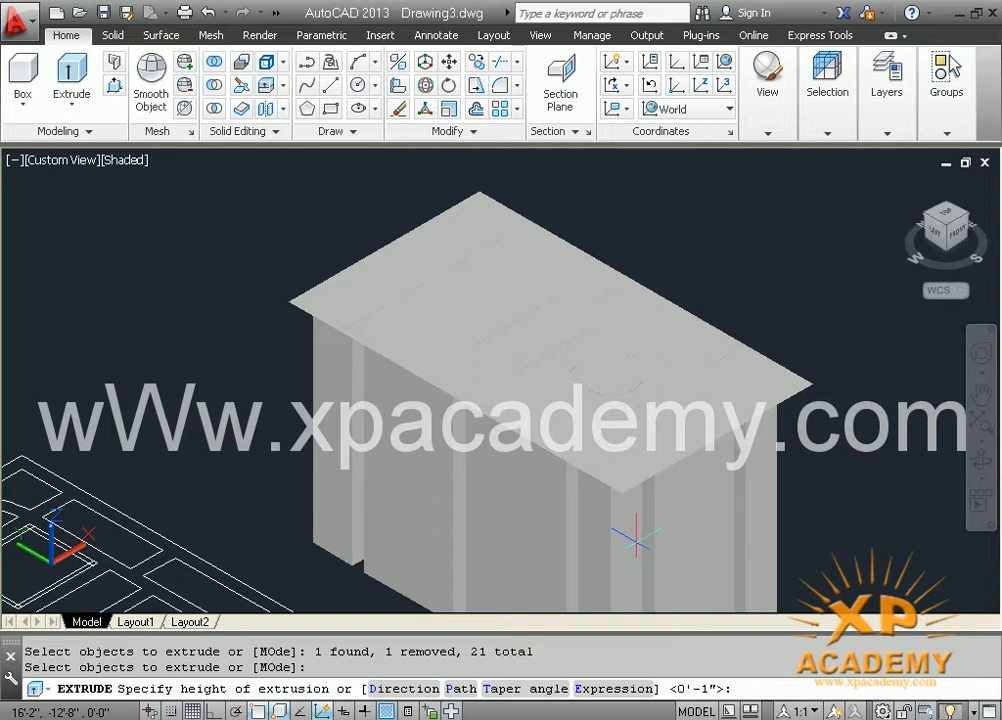
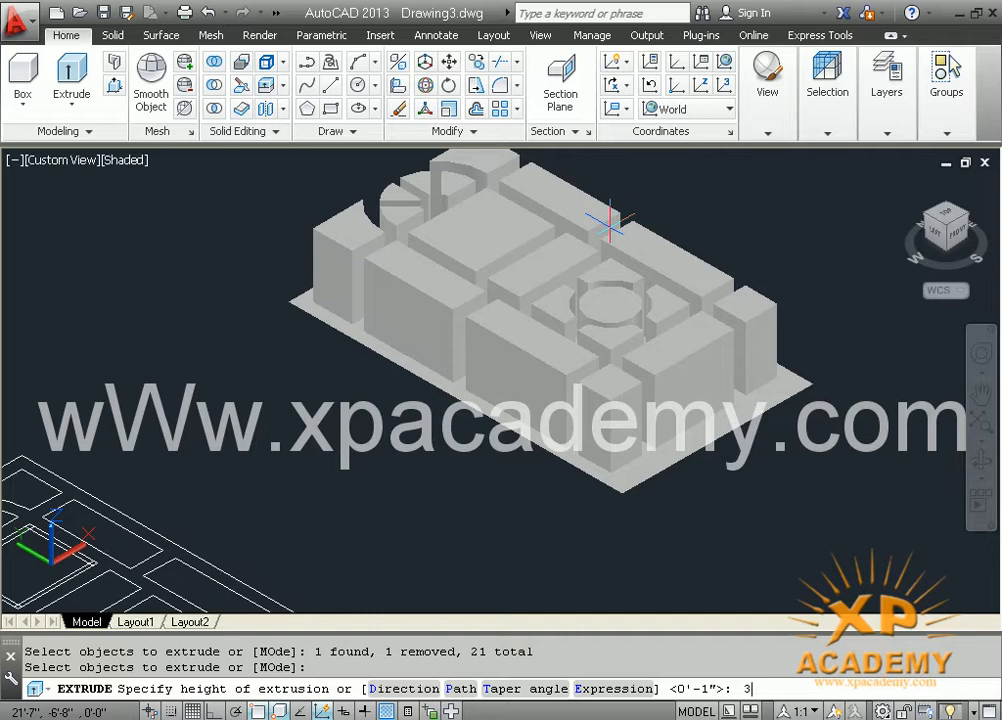
key(Return)
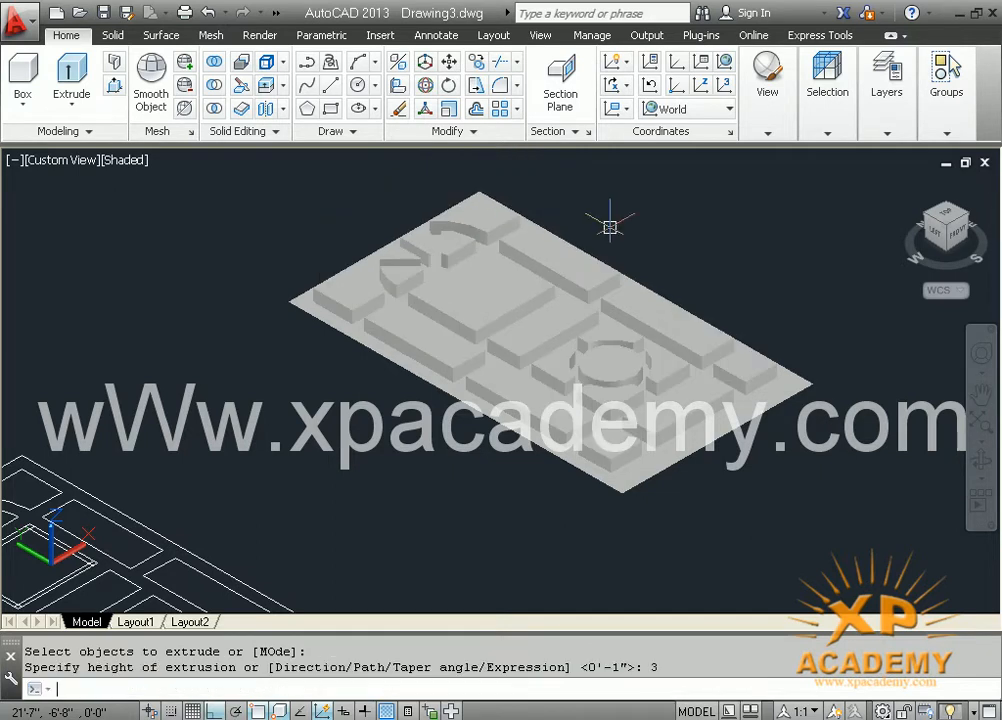
key(Escape)
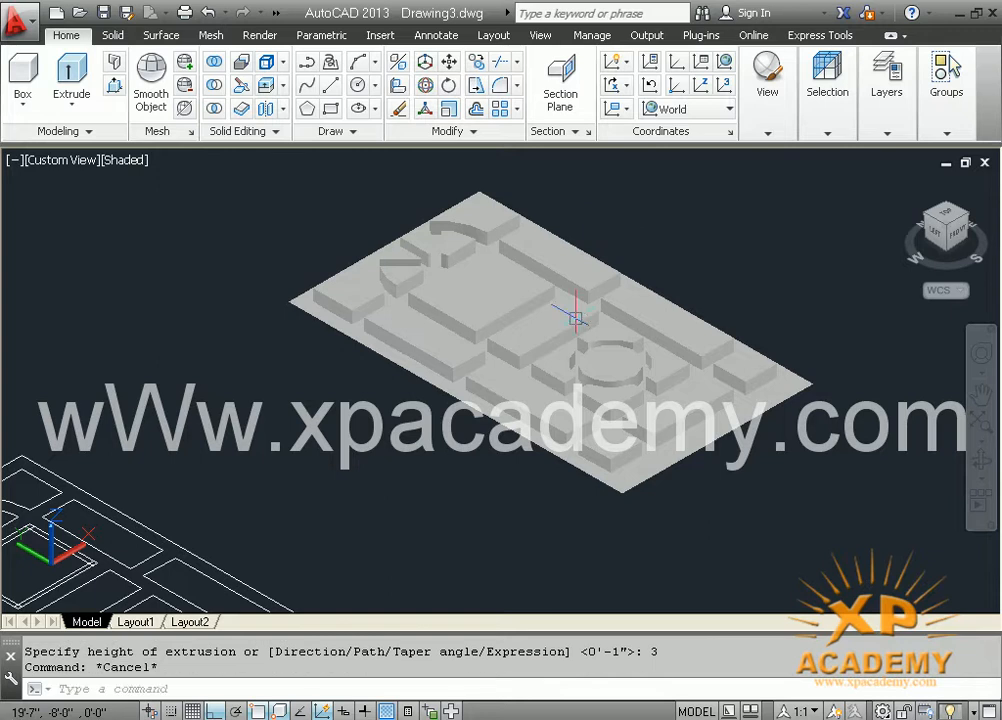
key(ctrl+z)
text(e)
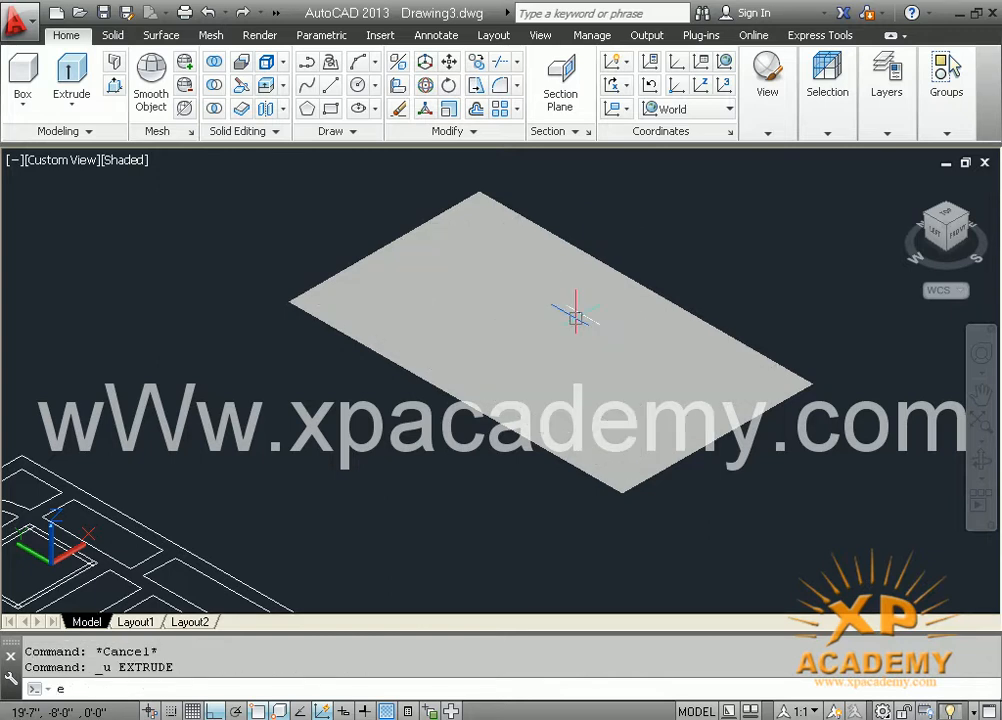
text(xt)
key(Return)
click(225, 191)
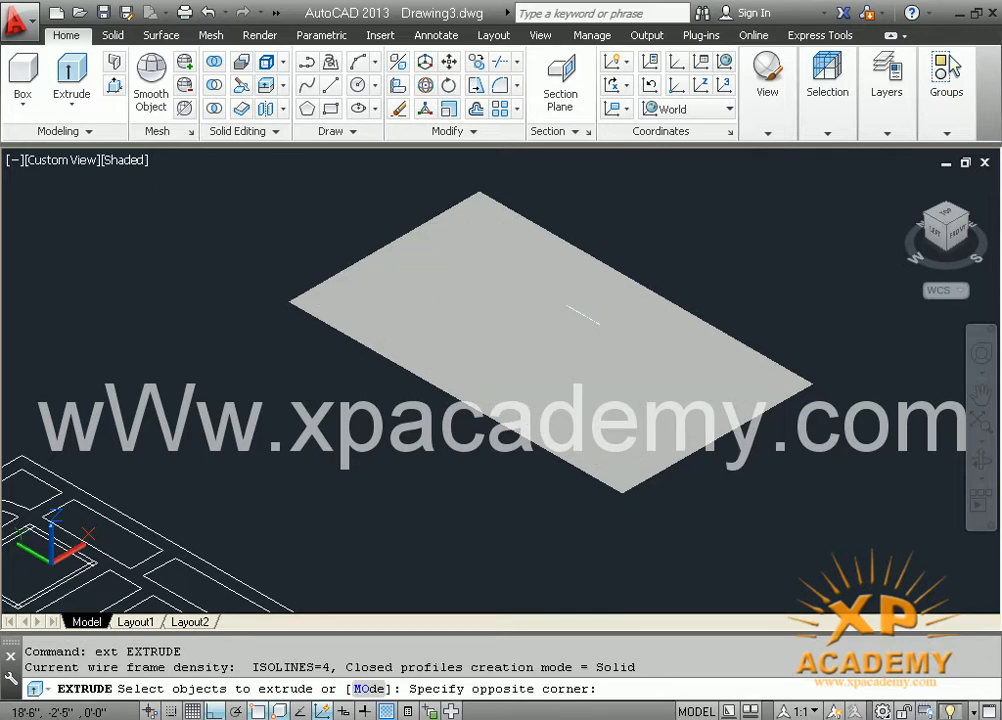
click(855, 521)
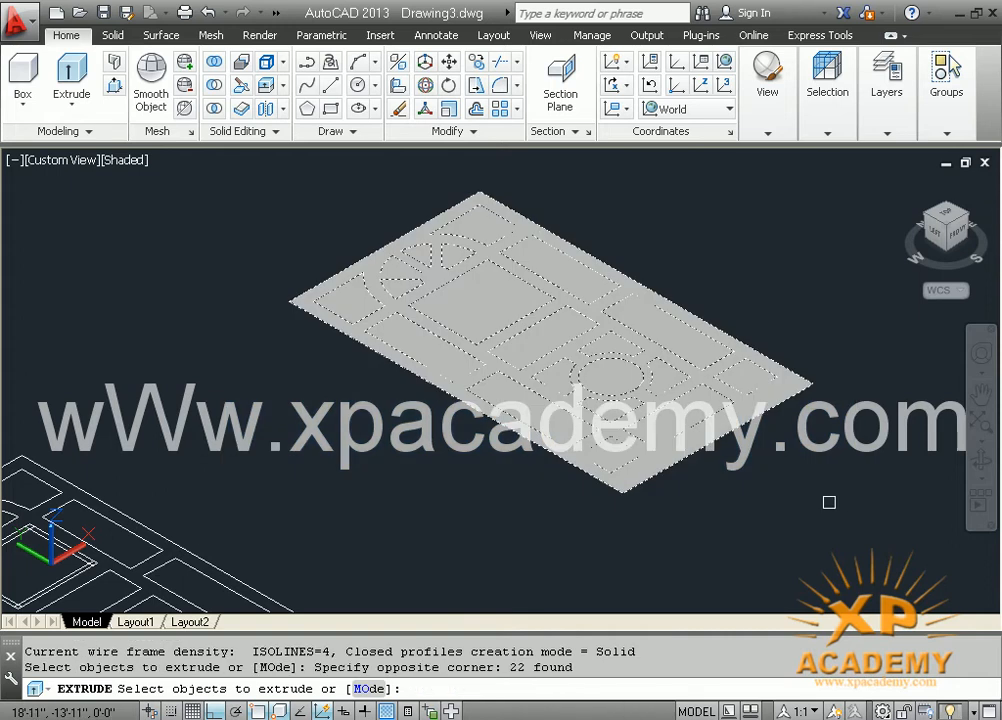
key(Return)
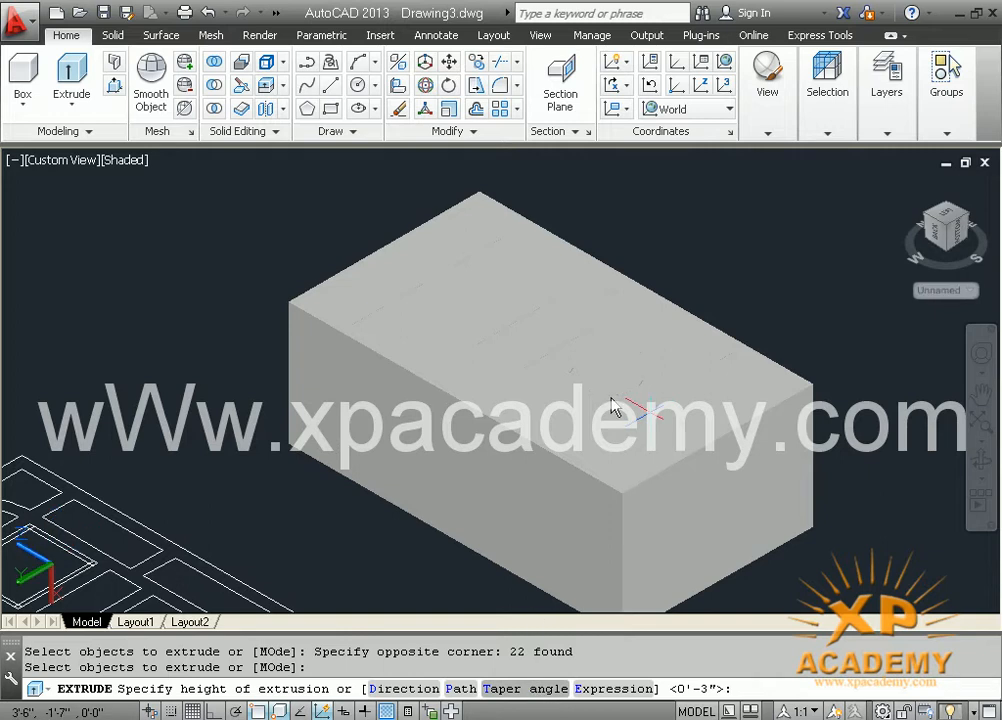
text(T)
key(Return)
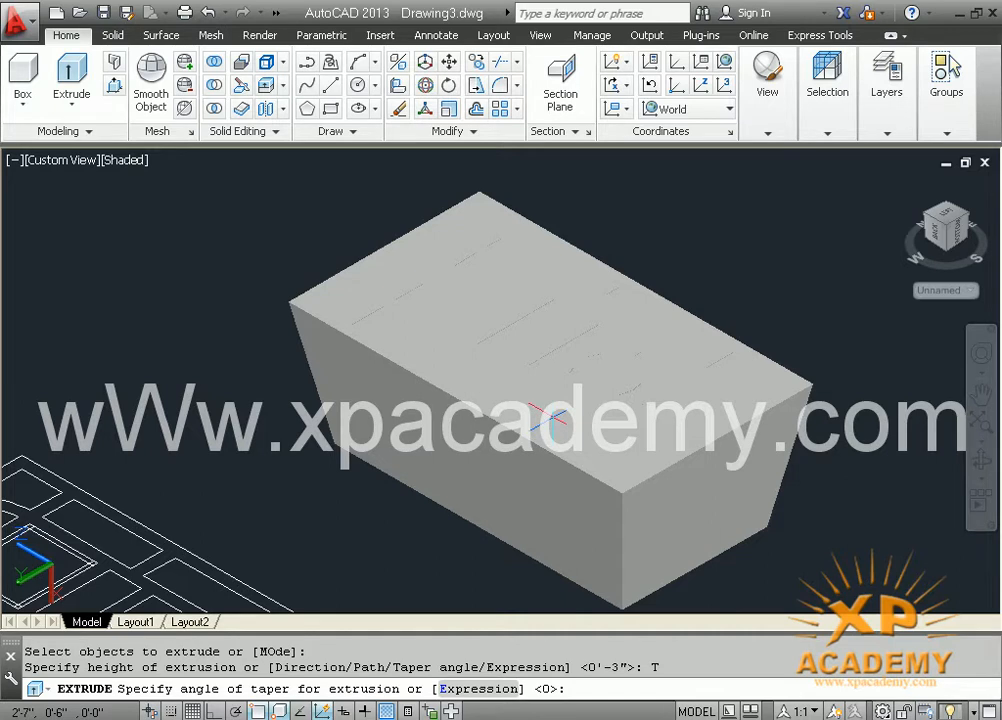
key(Escape)
key(Escape)
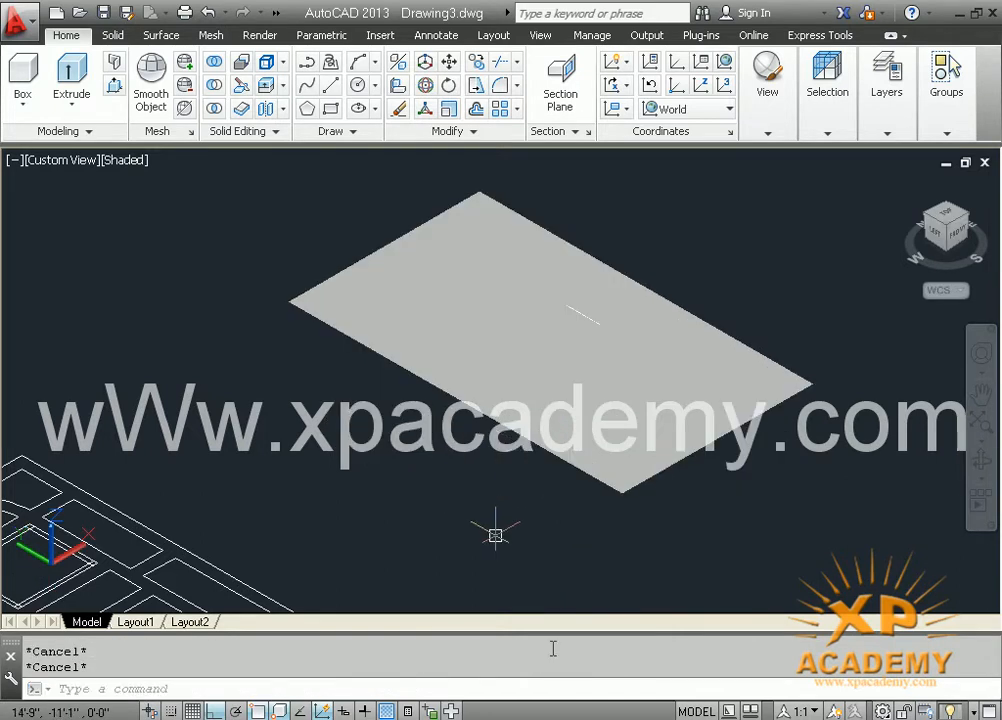
Extrude all opening profiles on the flat plate, leaving out its outer outline, 3 inches high with a 25-degree taper angle.
text(ext)
key(Return)
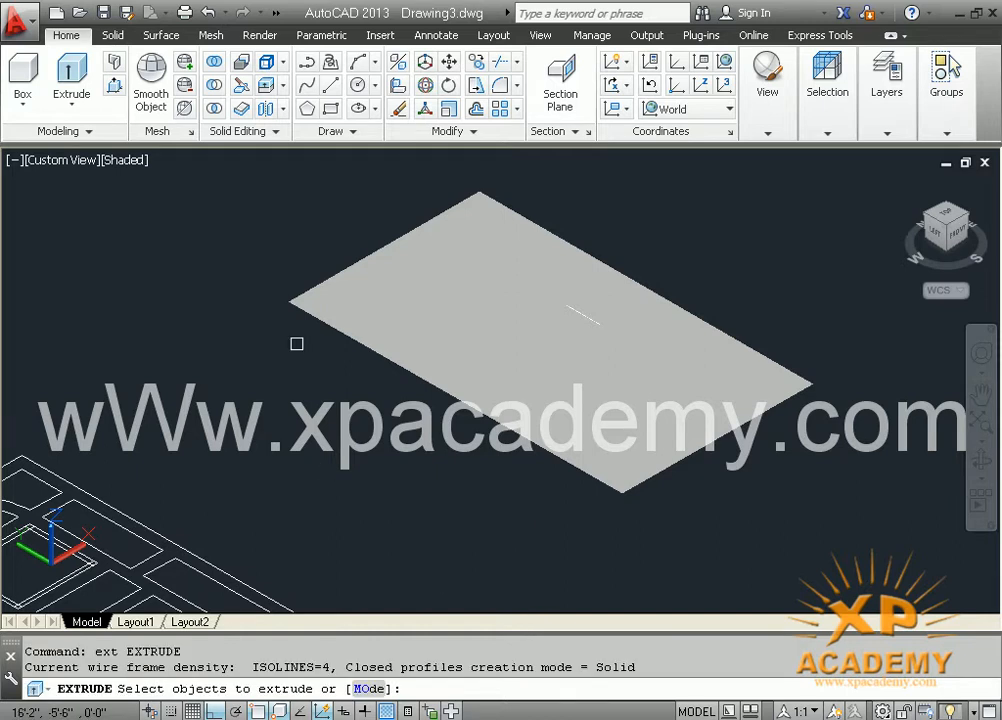
click(273, 216)
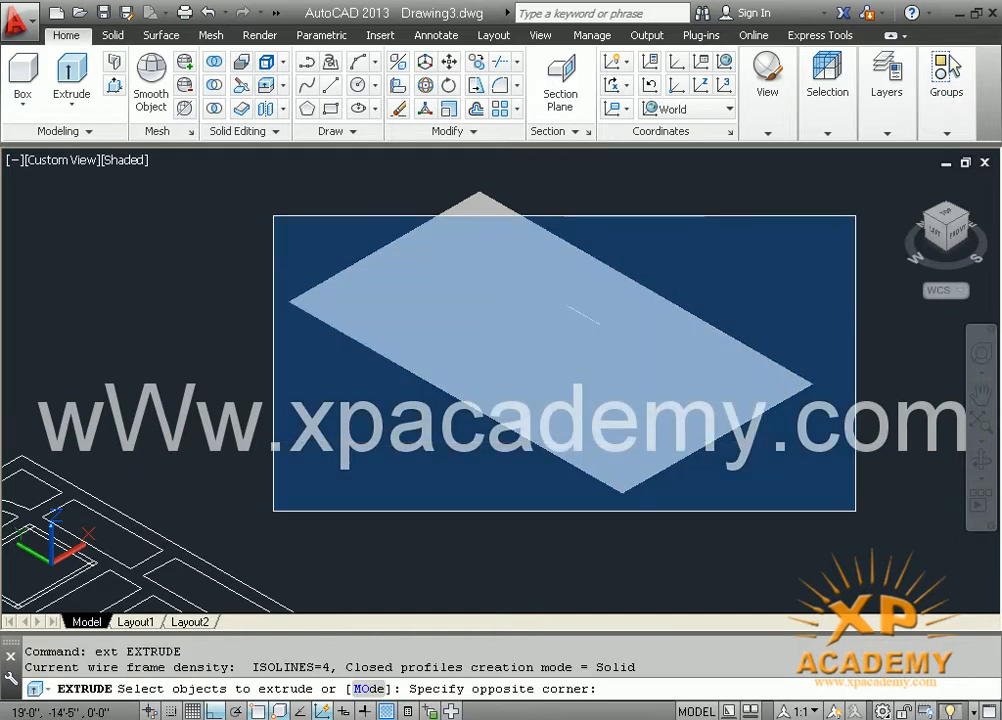
click(855, 518)
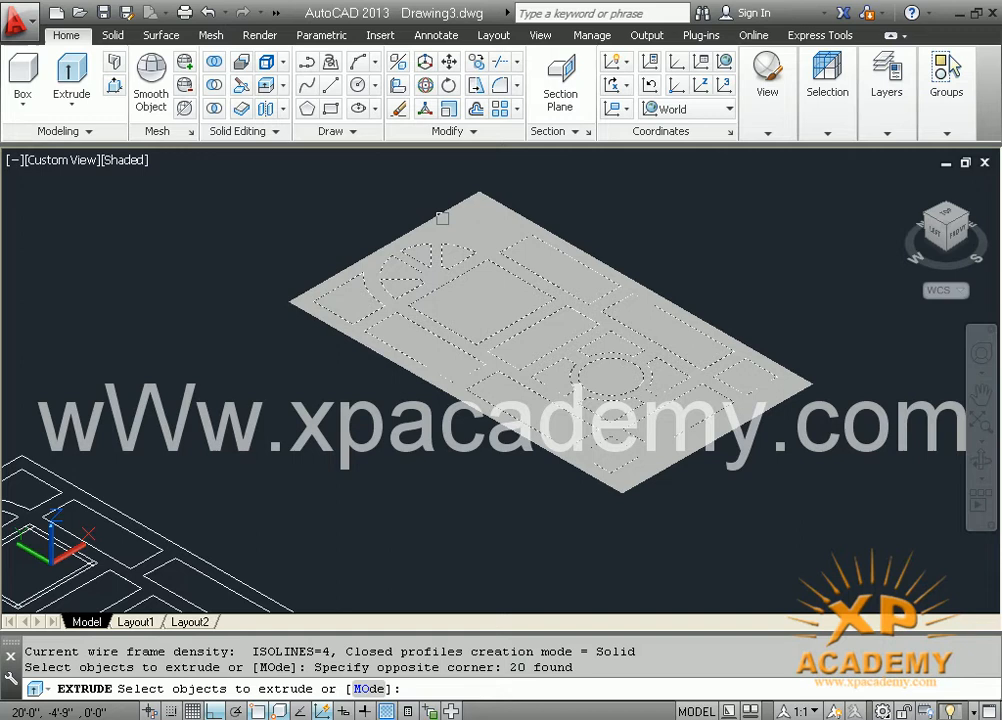
click(412, 183)
click(590, 262)
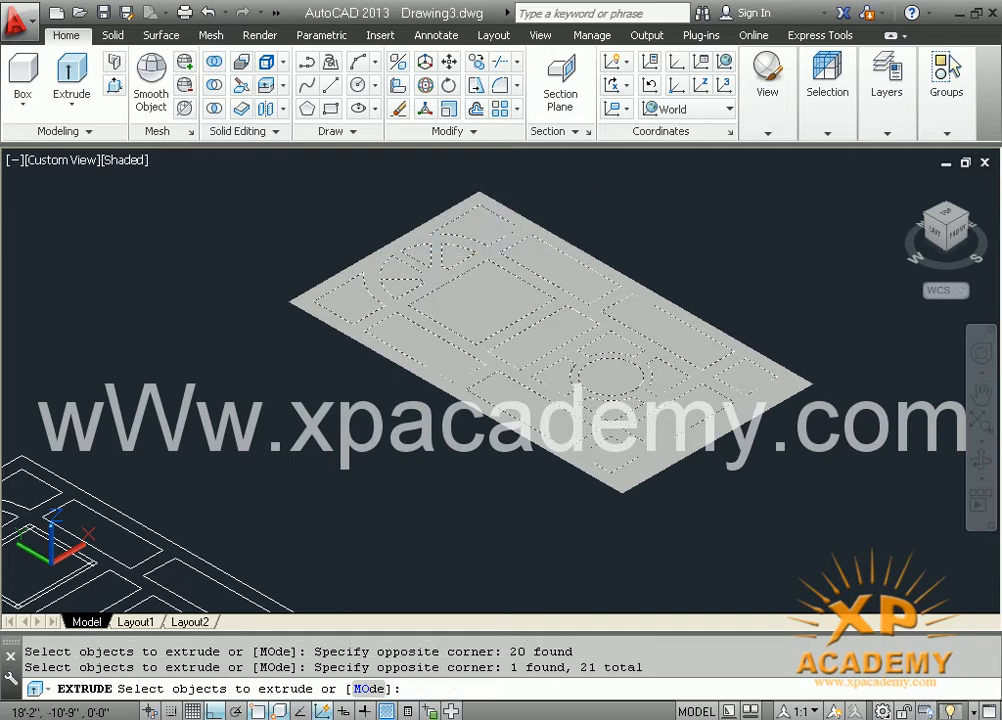
click(660, 467)
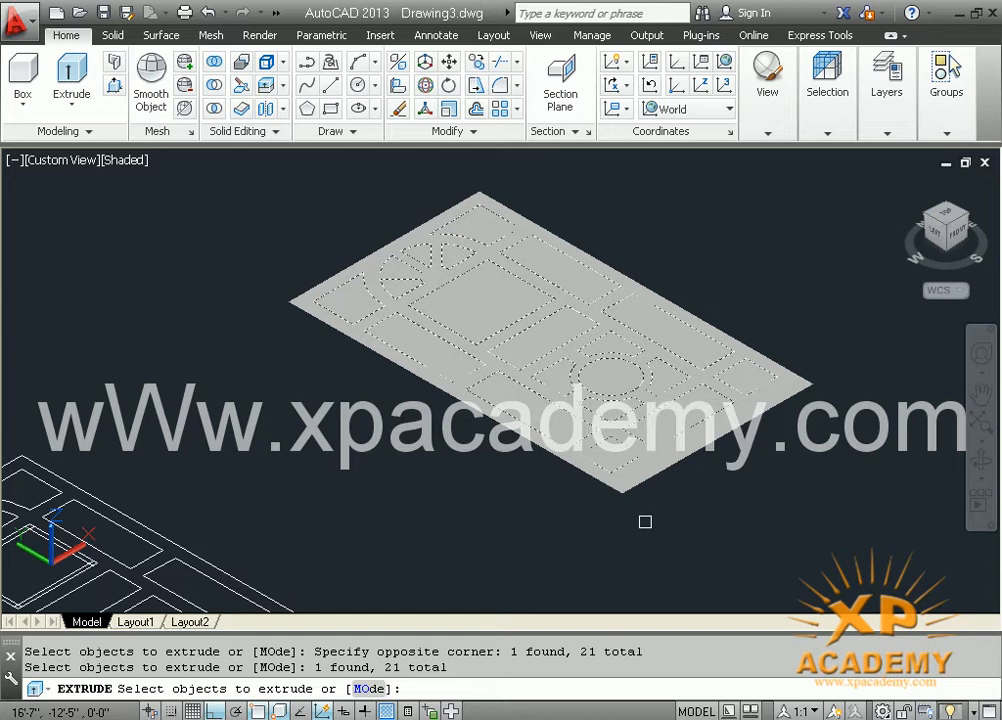
key(Return)
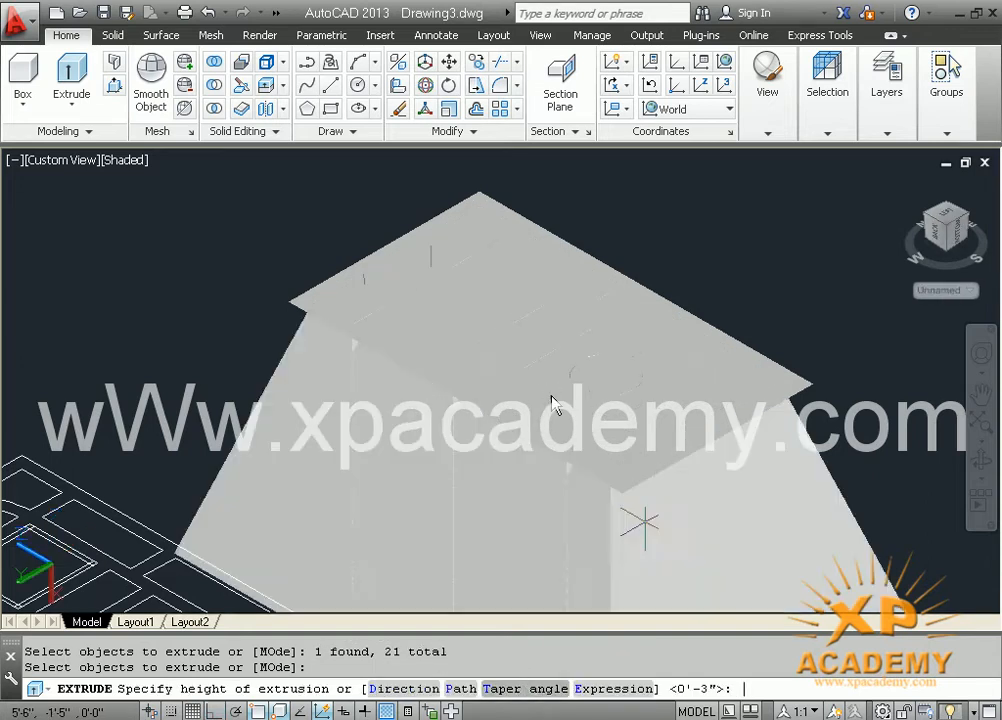
text(T)
key(Return)
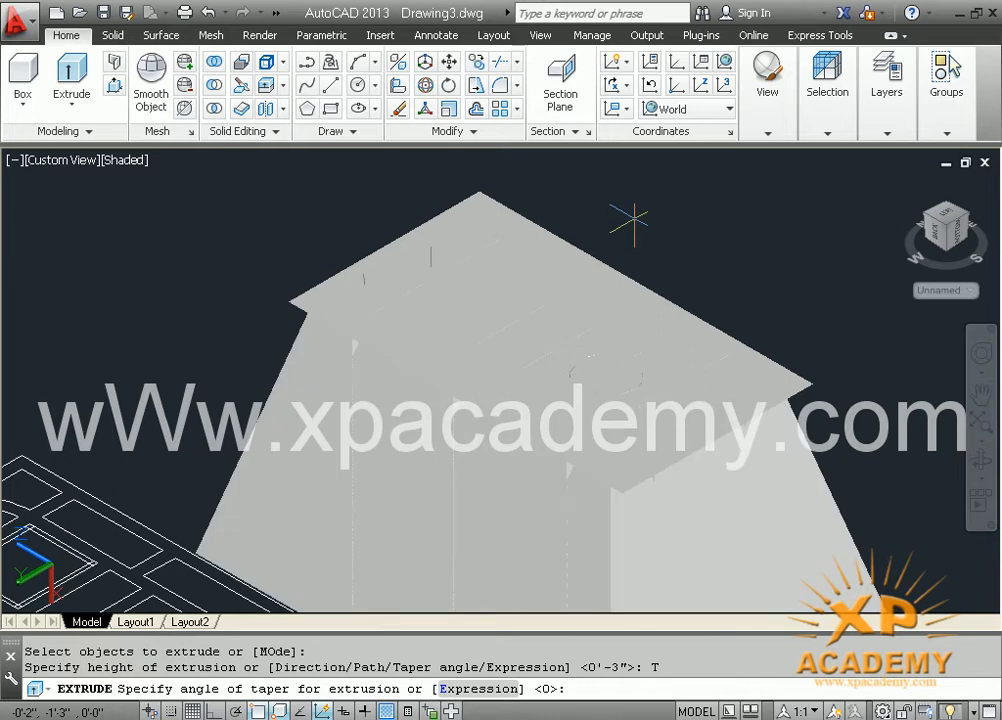
text(25)
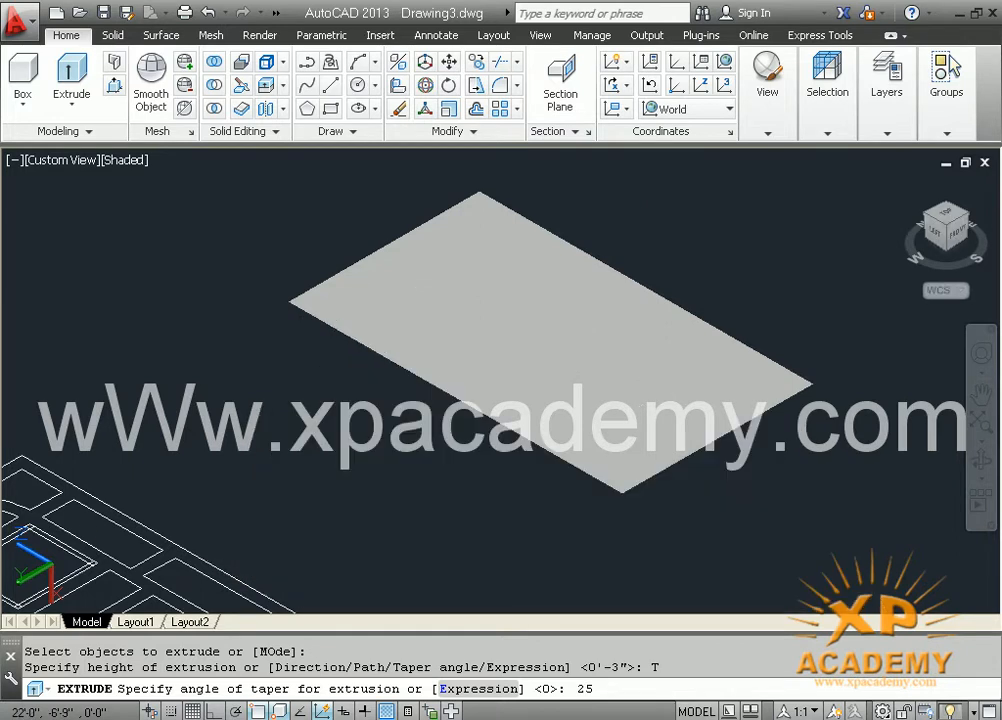
key(Return)
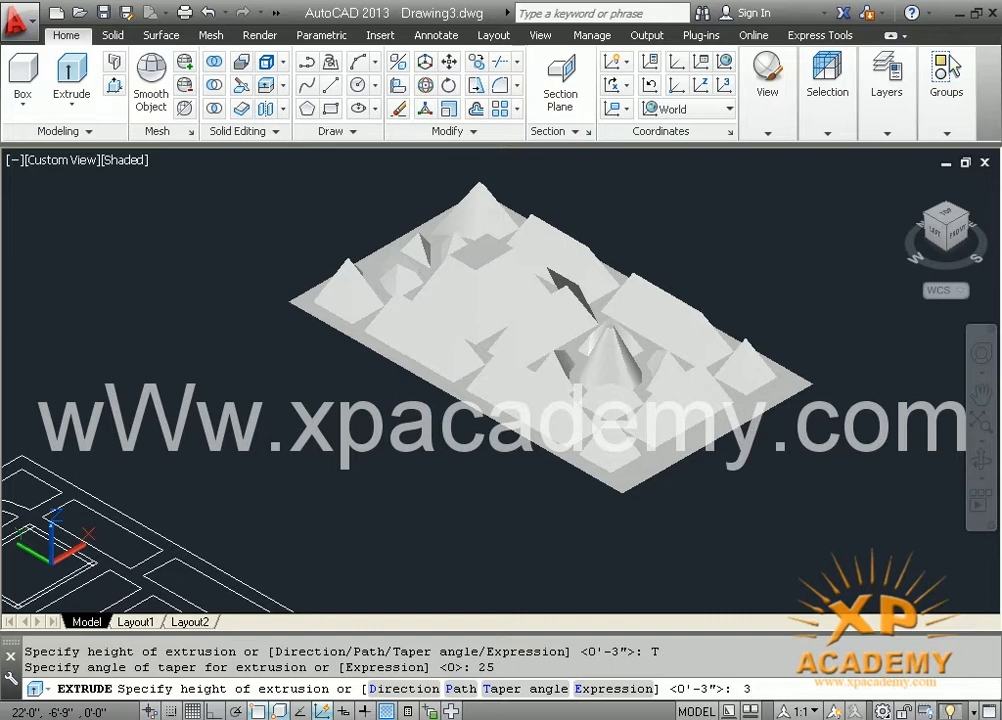
key(Return)
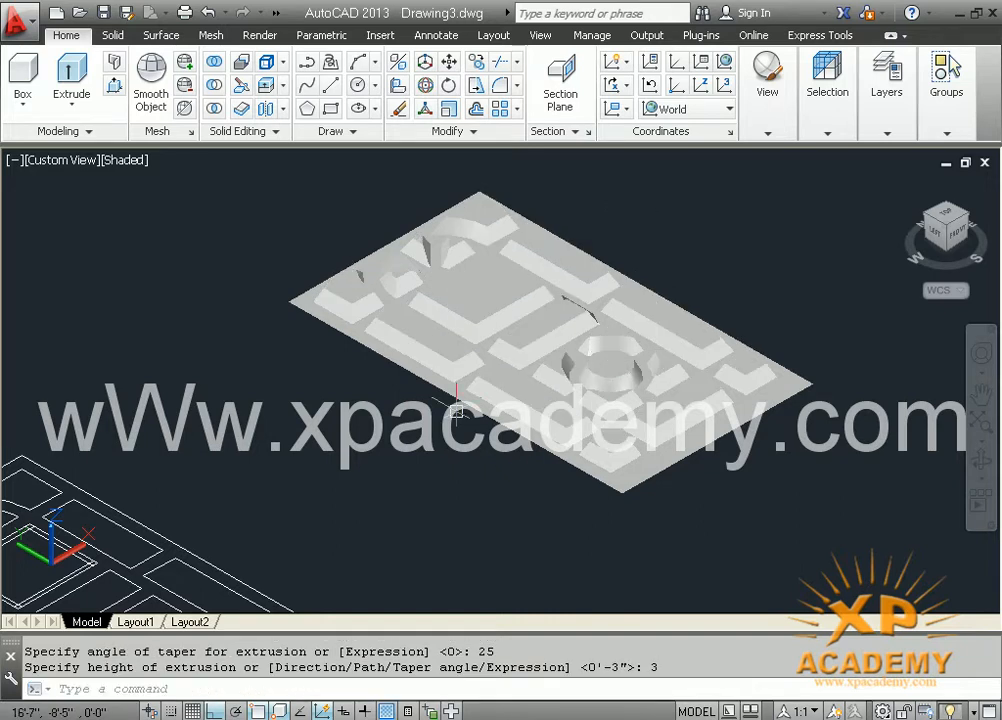
scroll(398, 370, up, 4)
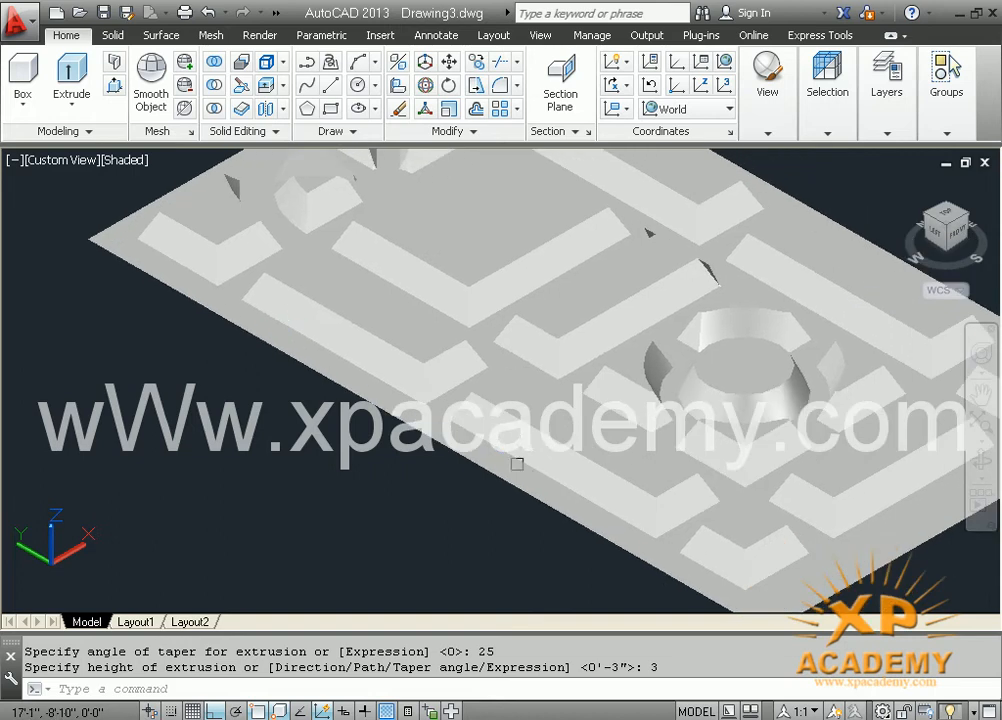
mouse_move(528, 467)
middle_down()
mouse_move(448, 521)
mouse_move(482, 546)
middle_up()
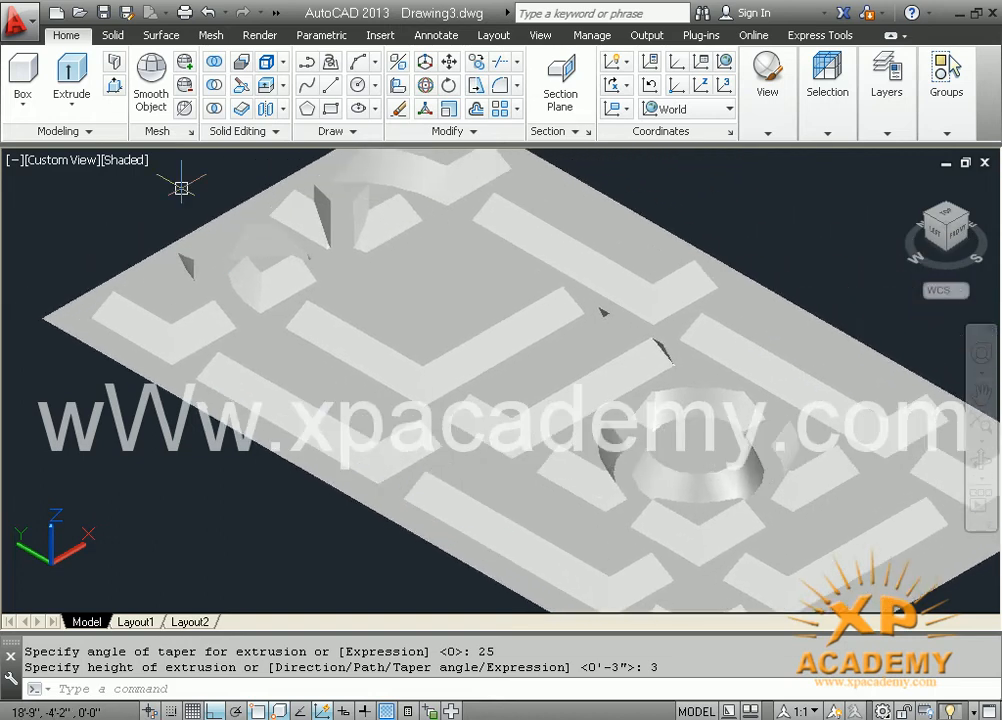
Switch the viewport to the 2D Wireframe visual style and locate the finished orange grille beyond the tapered-shape panel.
click(122, 160)
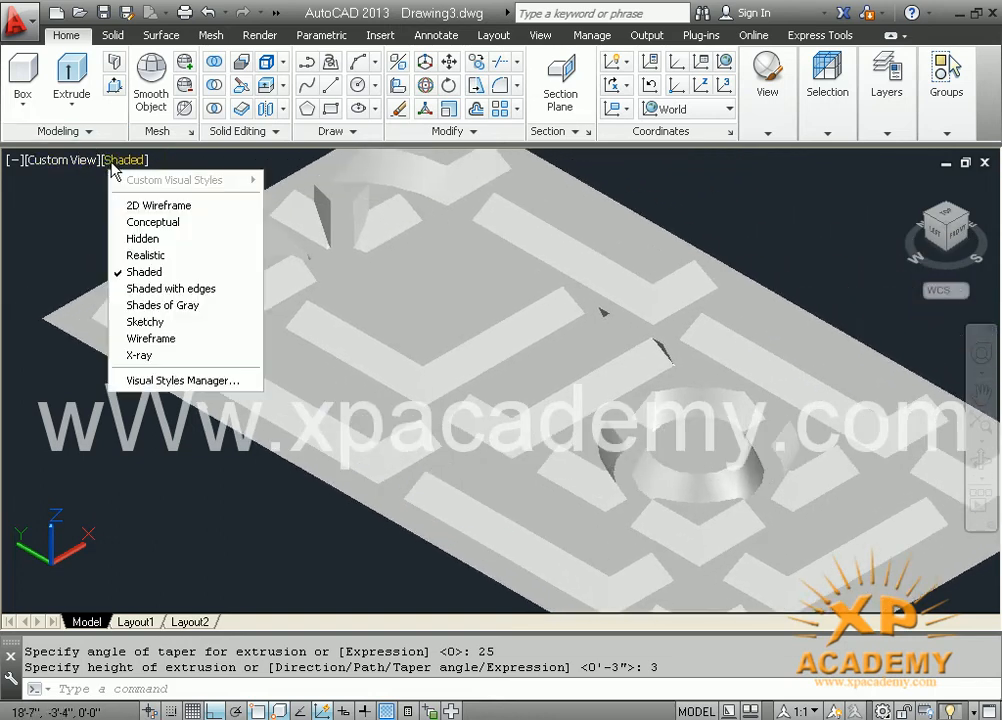
click(132, 202)
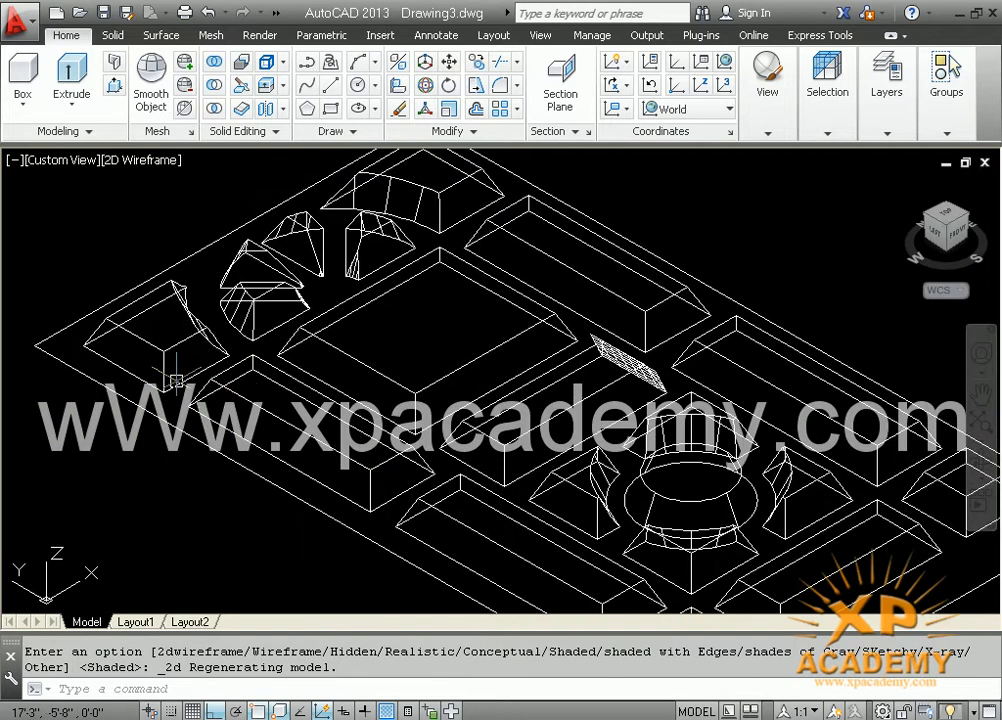
middle_drag(330, 260, 277, 197)
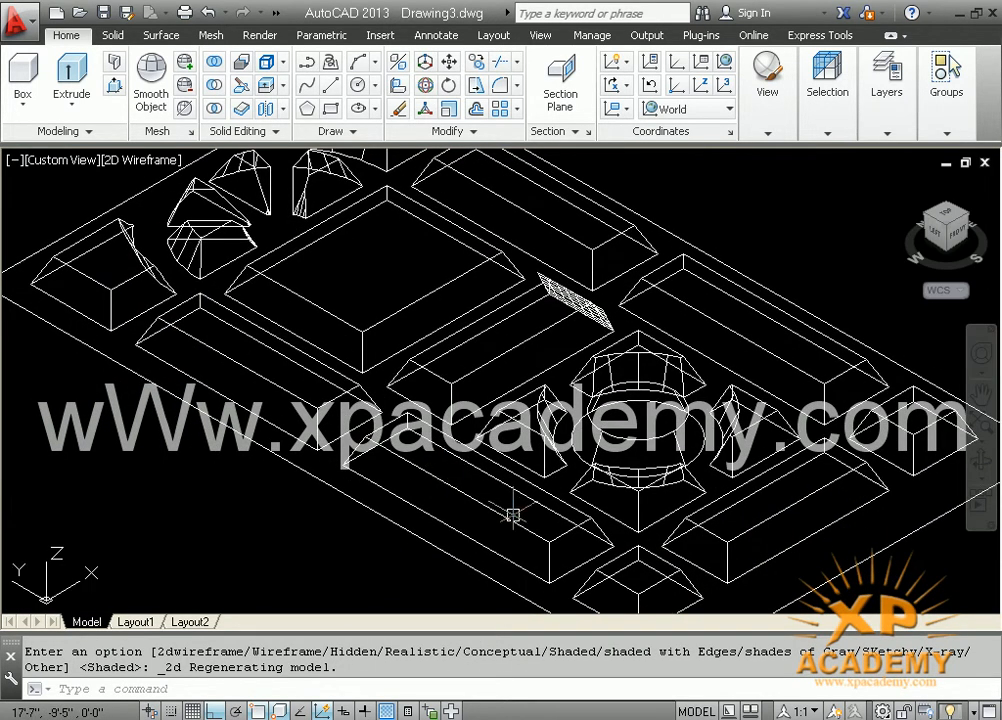
scroll(528, 541, down, 2)
middle_drag(496, 559, 655, 311)
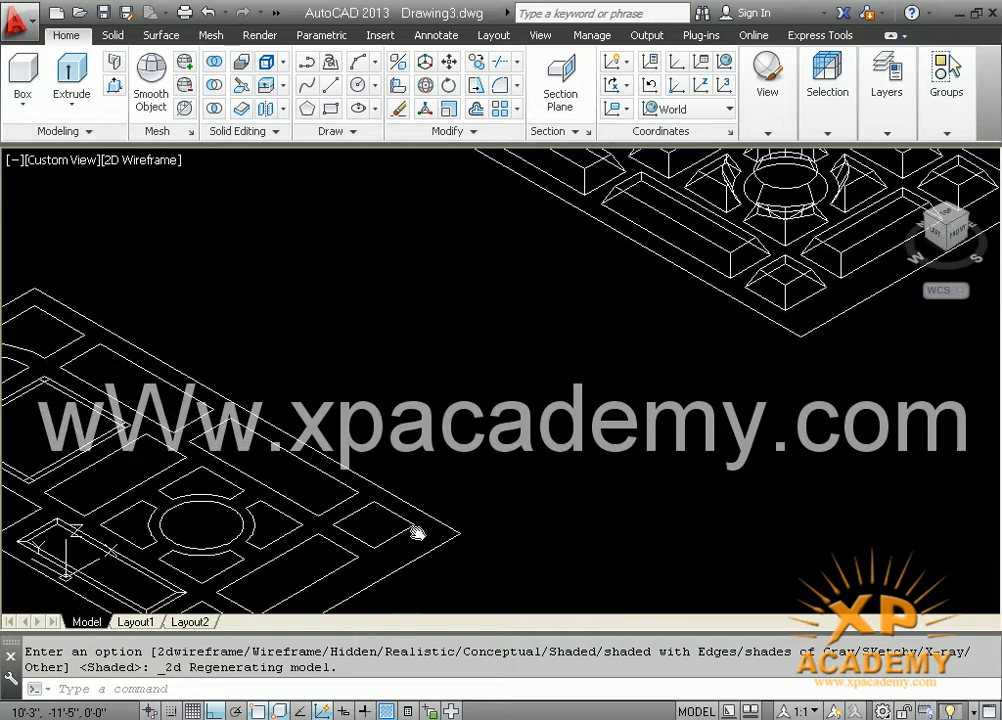
middle_drag(366, 586, 456, 477)
middle_drag(514, 401, 303, 587)
scroll(588, 493, down, 2)
middle_drag(590, 495, 334, 552)
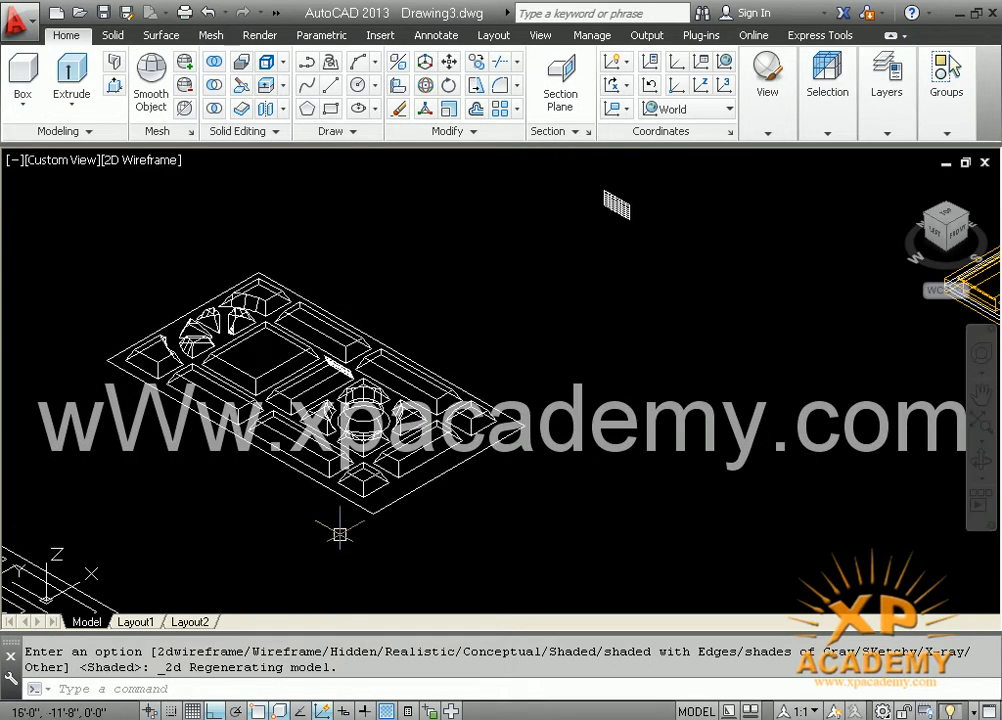
middle_drag(579, 425, 228, 448)
middle_drag(629, 445, 545, 433)
Copy the finished grille from its lower front corner to the front corner of the panel with the tapered shapes.
text(c)
text(o)
key(Return)
scroll(747, 503, up, 4)
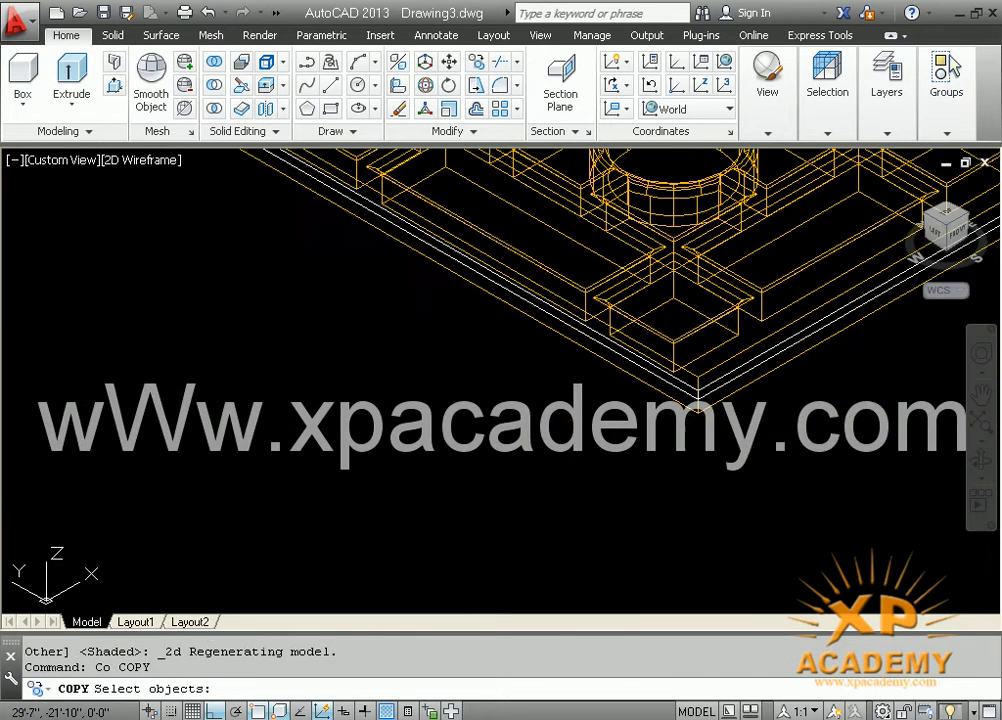
click(698, 398)
key(Return)
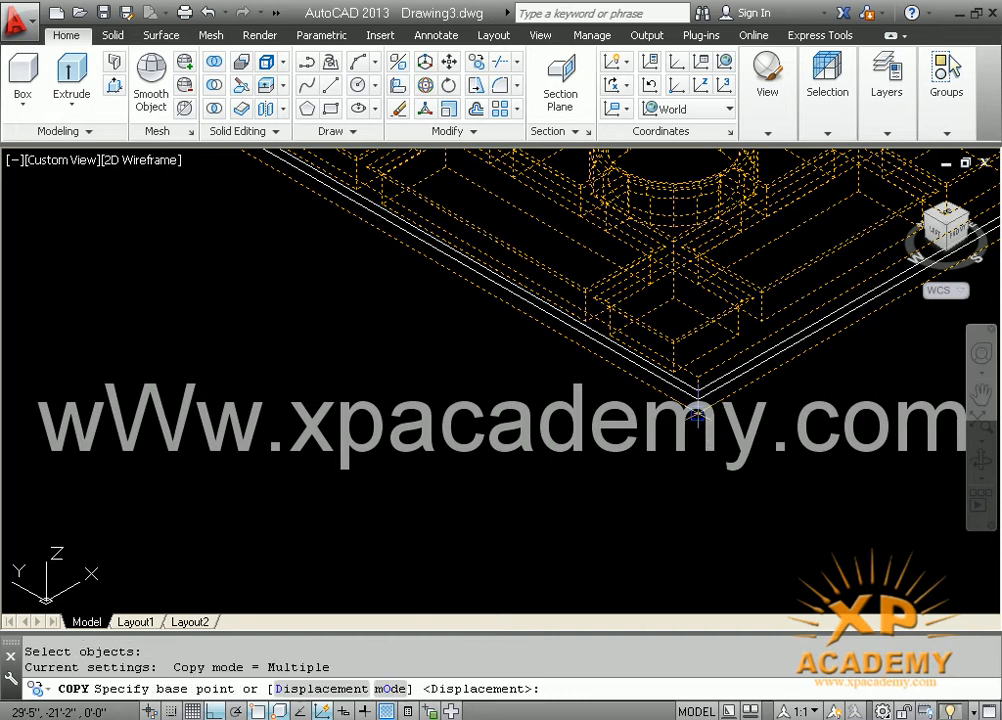
click(698, 398)
scroll(600, 440, down, 3)
scroll(555, 460, up, 3)
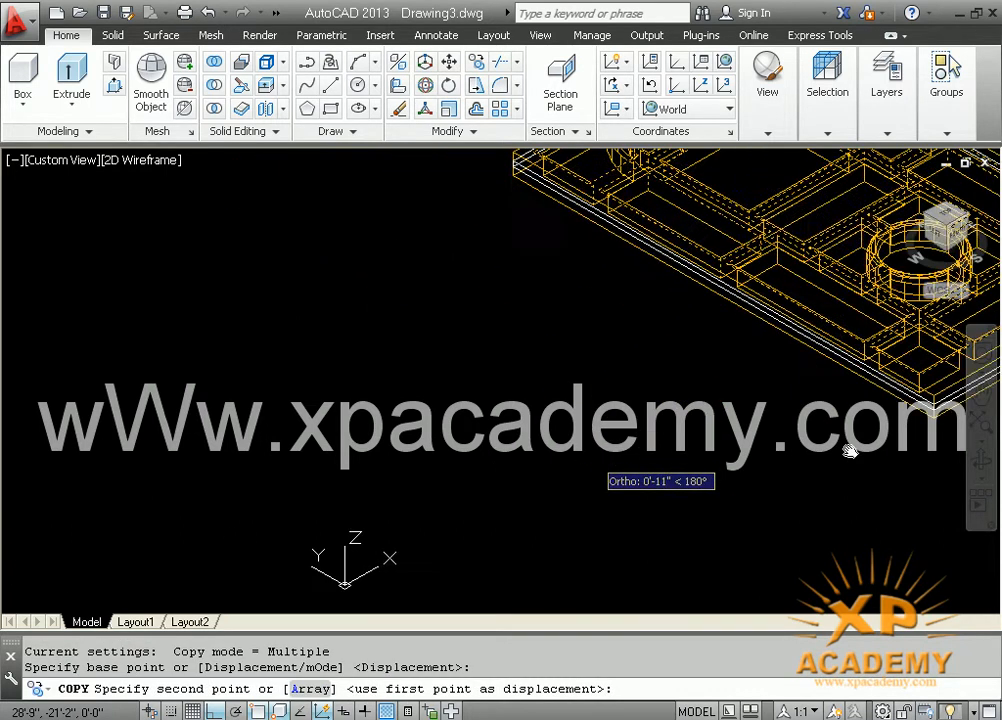
scroll(707, 476, down, 3)
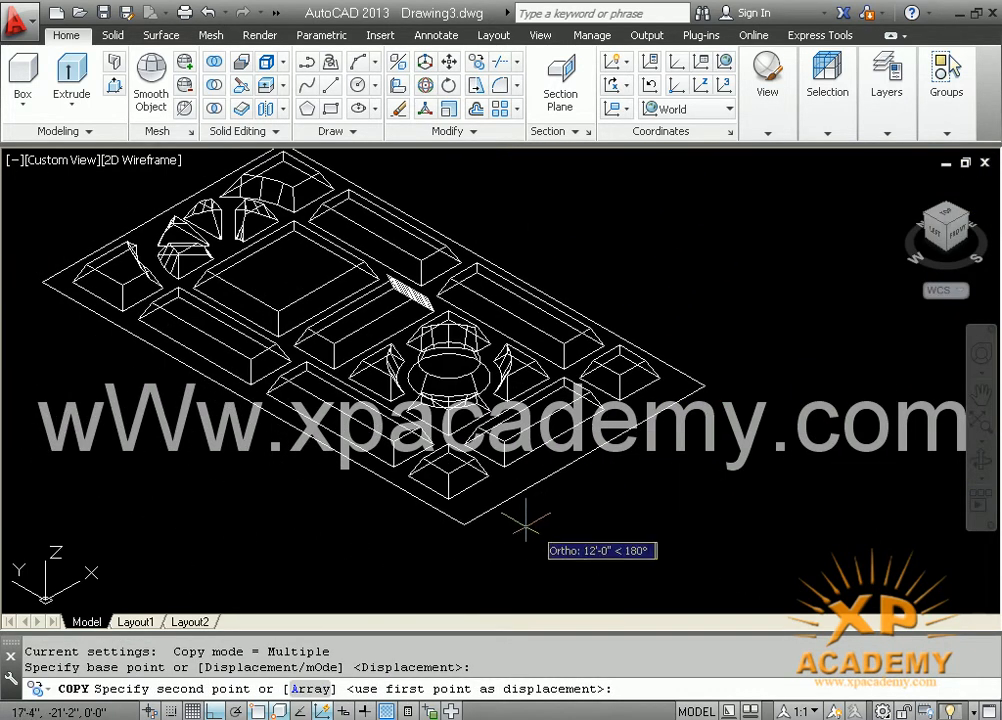
click(462, 525)
middle_drag(344, 472, 405, 519)
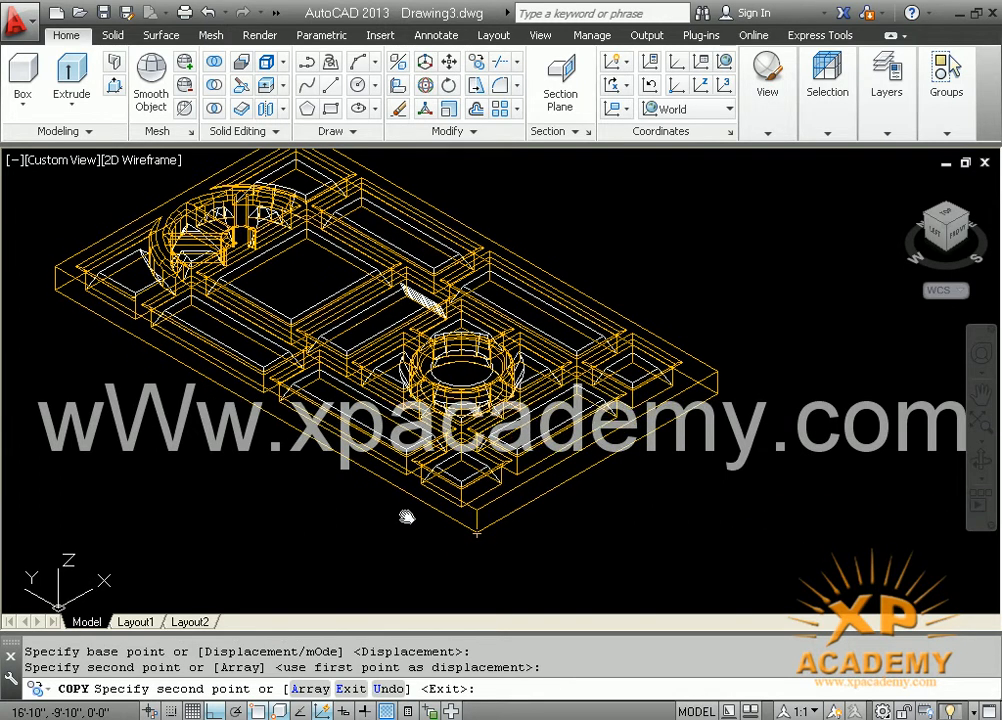
scroll(458, 550, up, 4)
key(Escape)
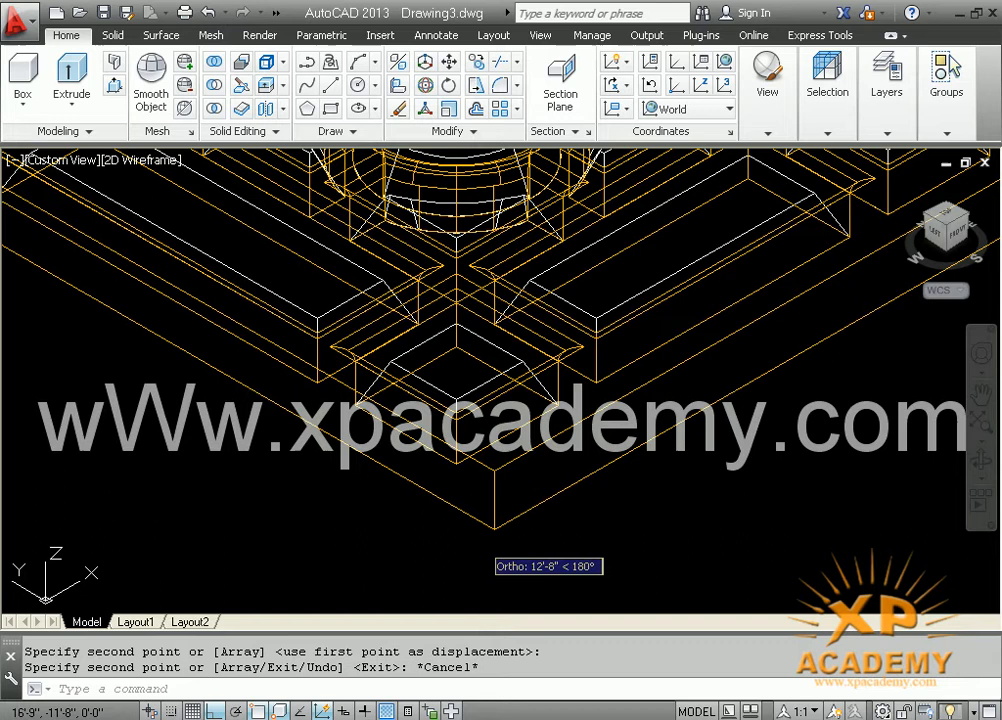
Move the copied grille down about 1 inch along its front vertical corner edge.
text(m)
key(Return)
click(493, 508)
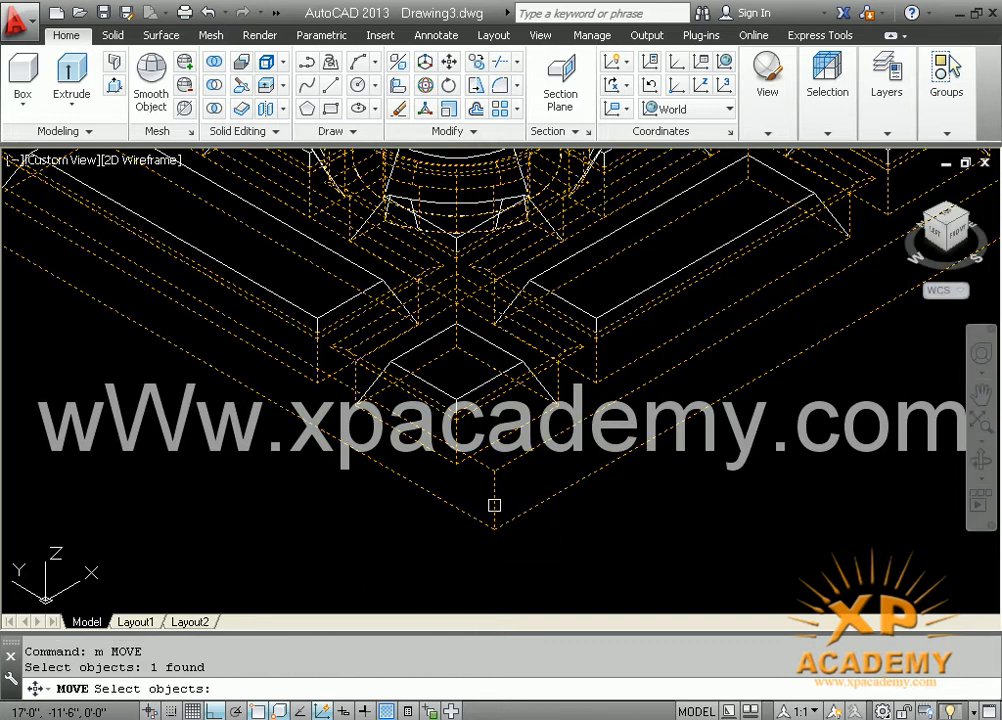
key(Return)
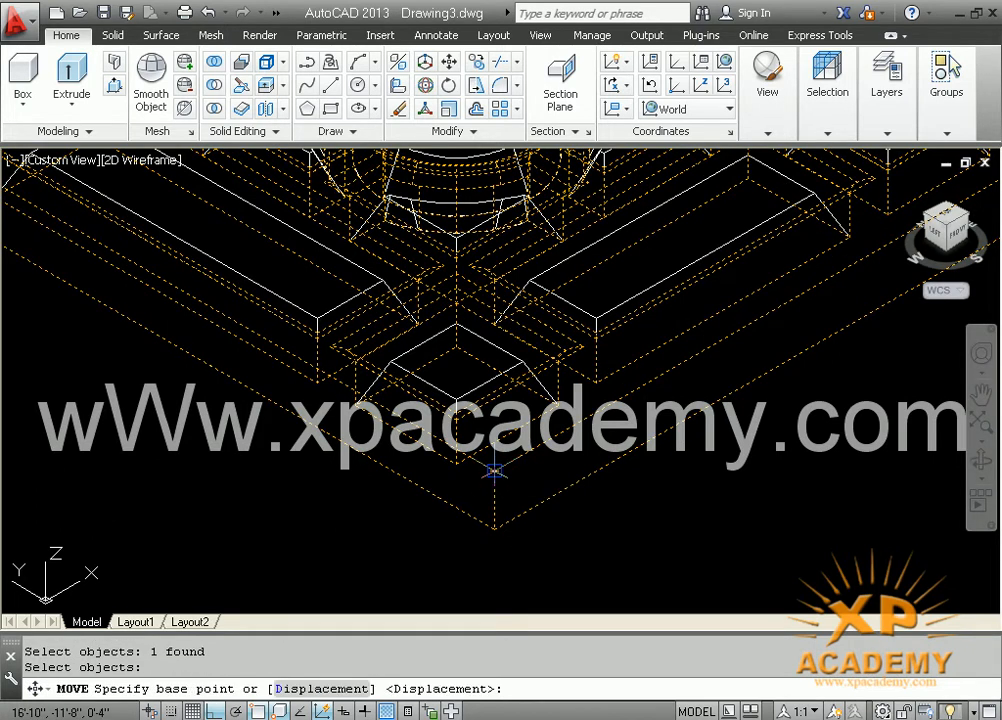
click(494, 470)
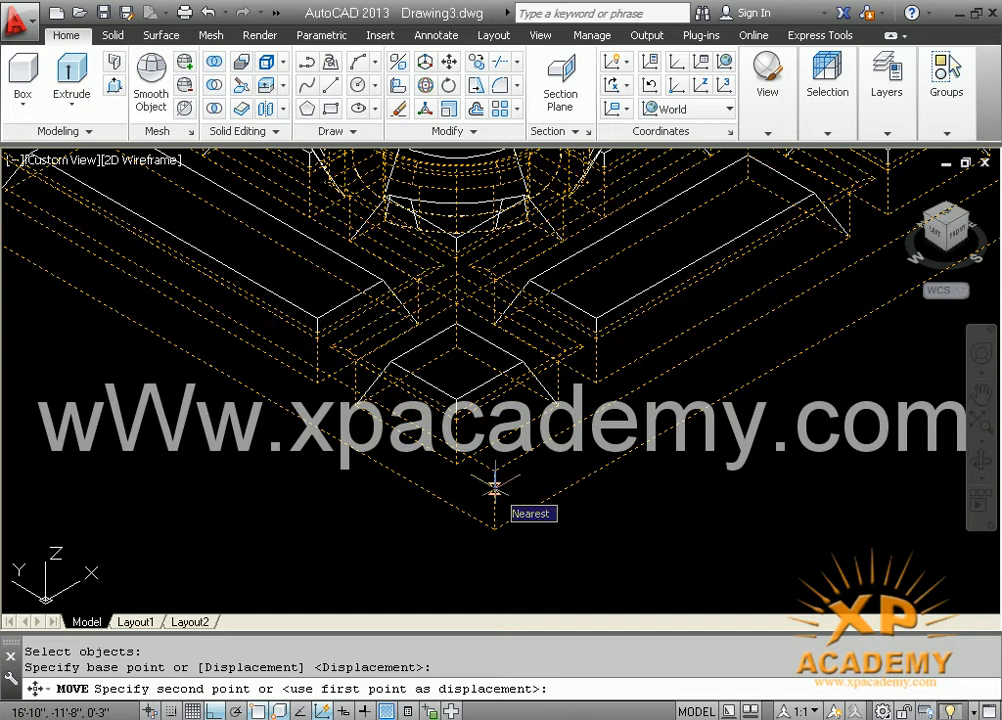
click(495, 487)
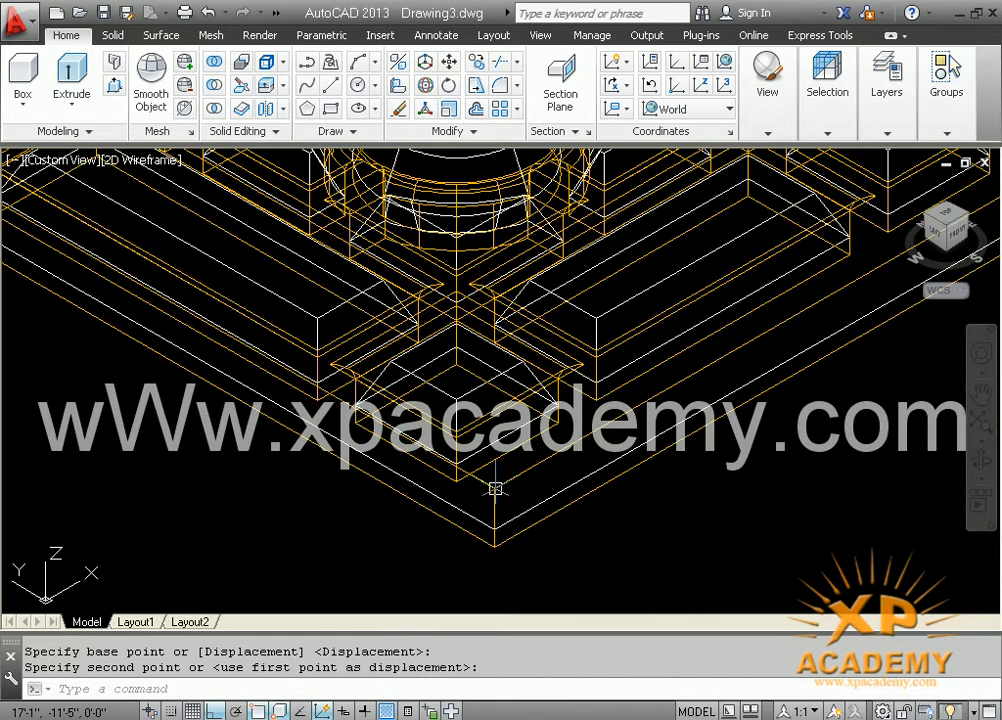
Switch the viewport to the Shaded visual style and inspect how the tapered raised shapes fit in the grille openings.
scroll(490, 492, down, 8)
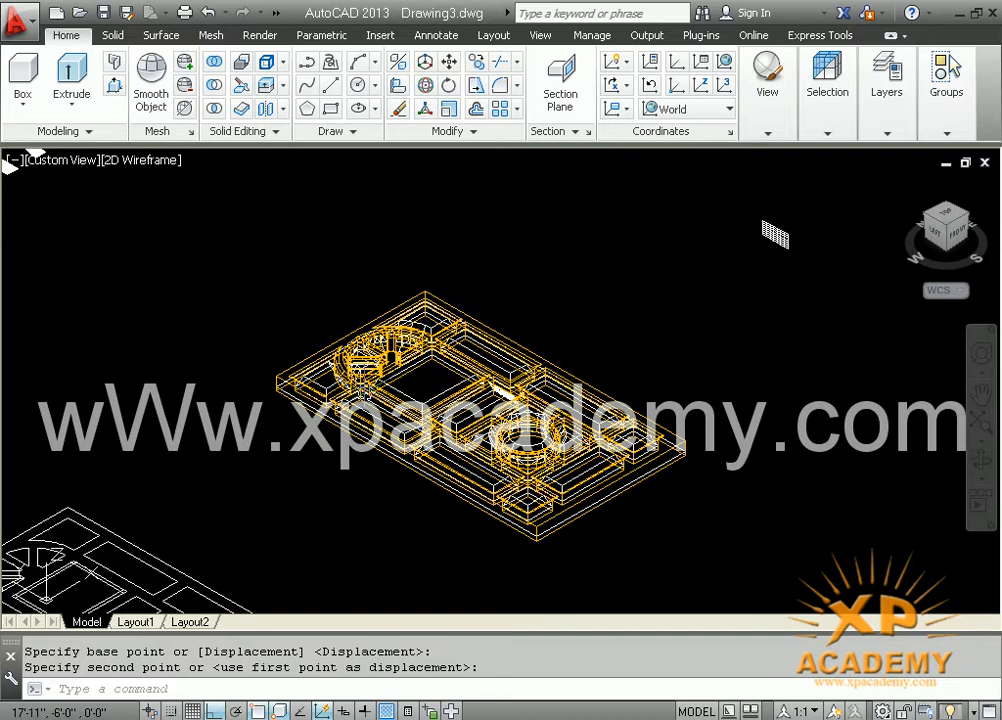
click(159, 168)
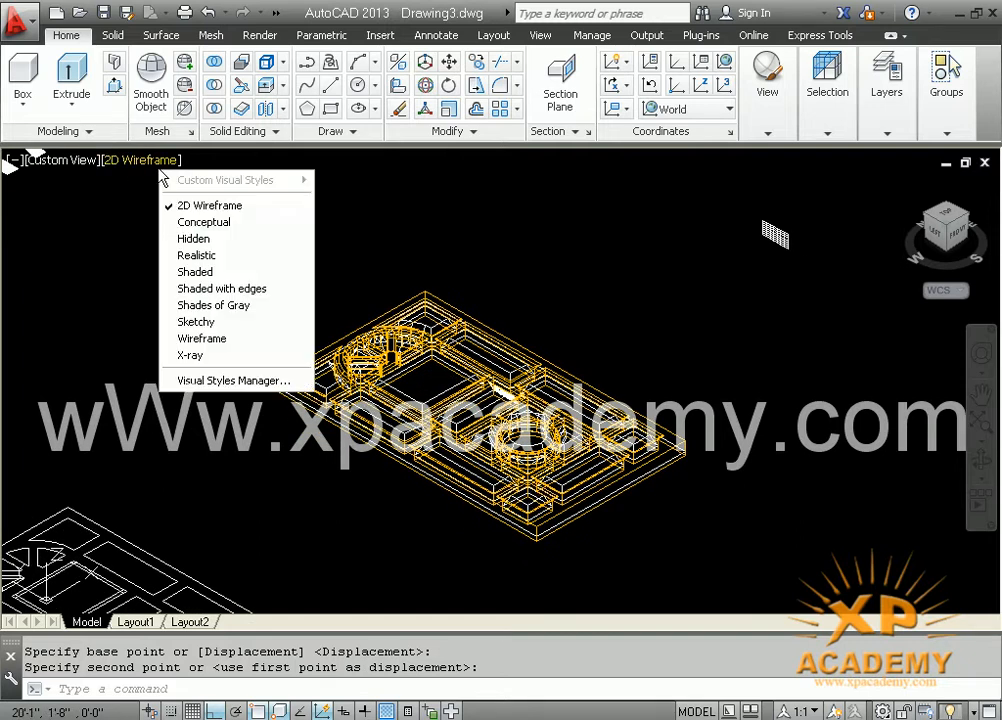
click(198, 273)
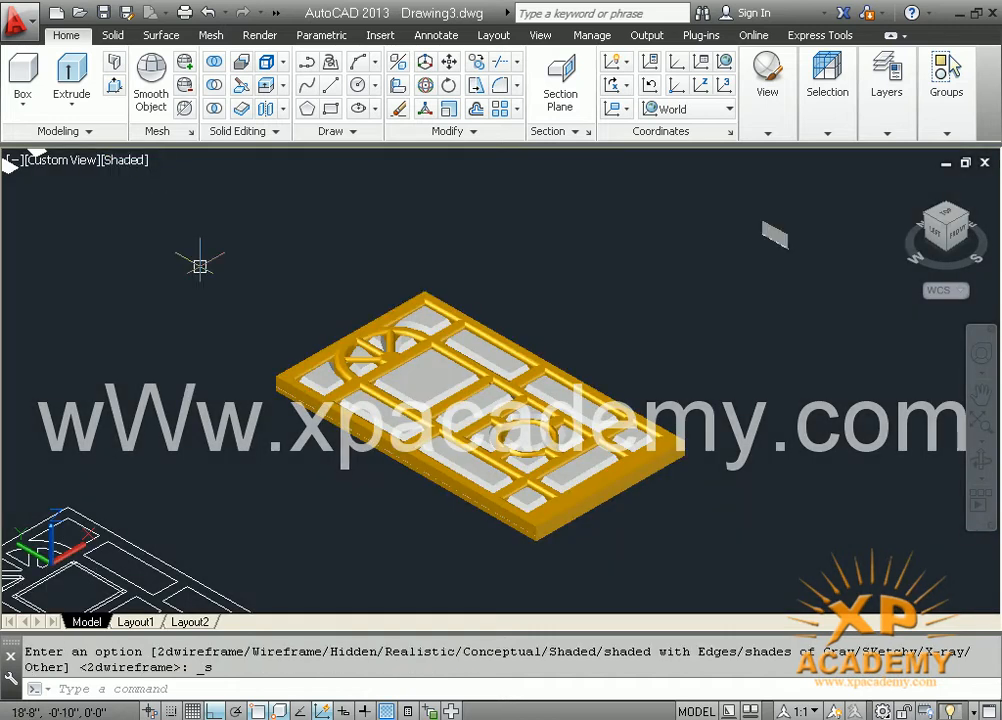
scroll(397, 451, up, 2)
middle_drag(360, 400, 293, 320)
scroll(478, 450, up, 3)
mouse_move(478, 450)
middle_down()
mouse_move(729, 465)
mouse_move(481, 458)
mouse_move(698, 543)
mouse_move(906, 597)
middle_up()
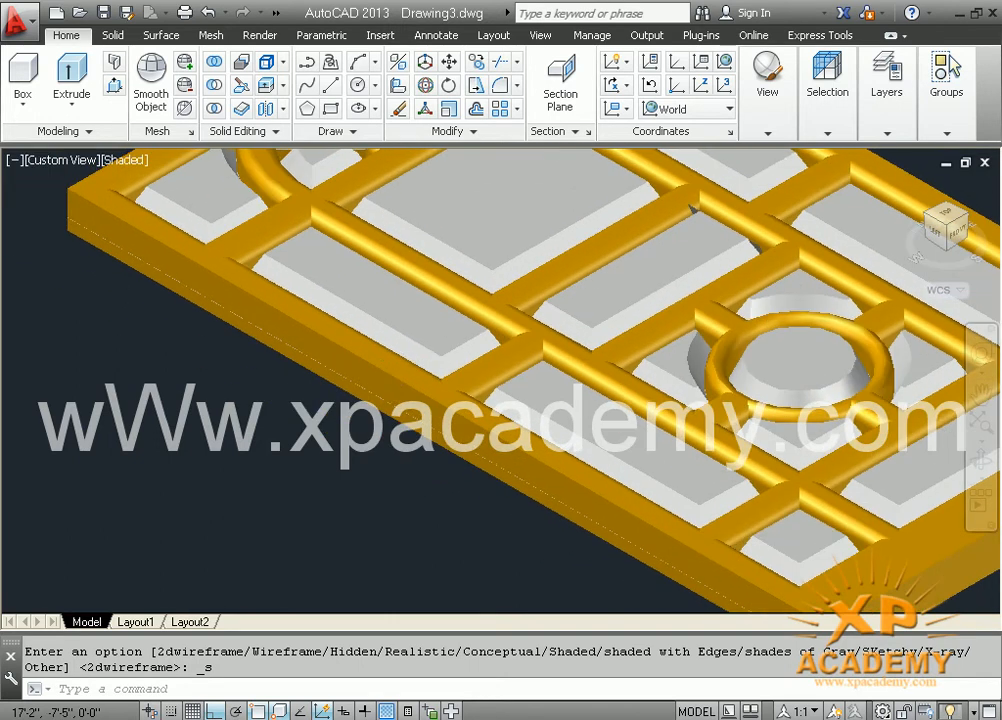
scroll(403, 367, up, 2)
mouse_move(403, 372)
middle_down()
mouse_move(400, 417)
mouse_move(421, 515)
middle_up()
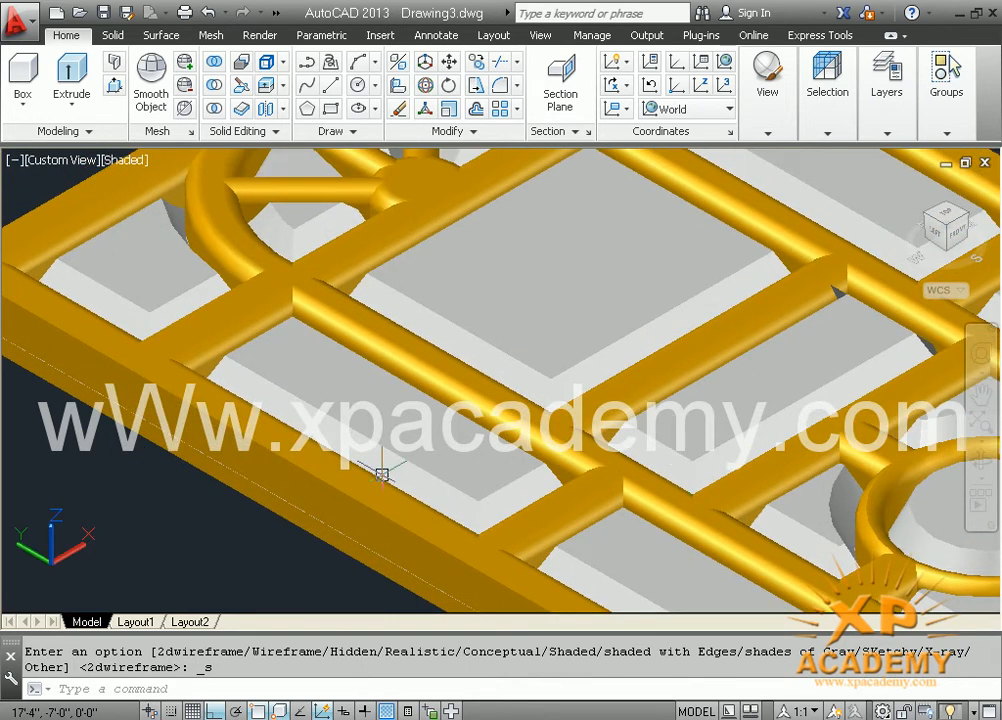
scroll(381, 478, up, 2)
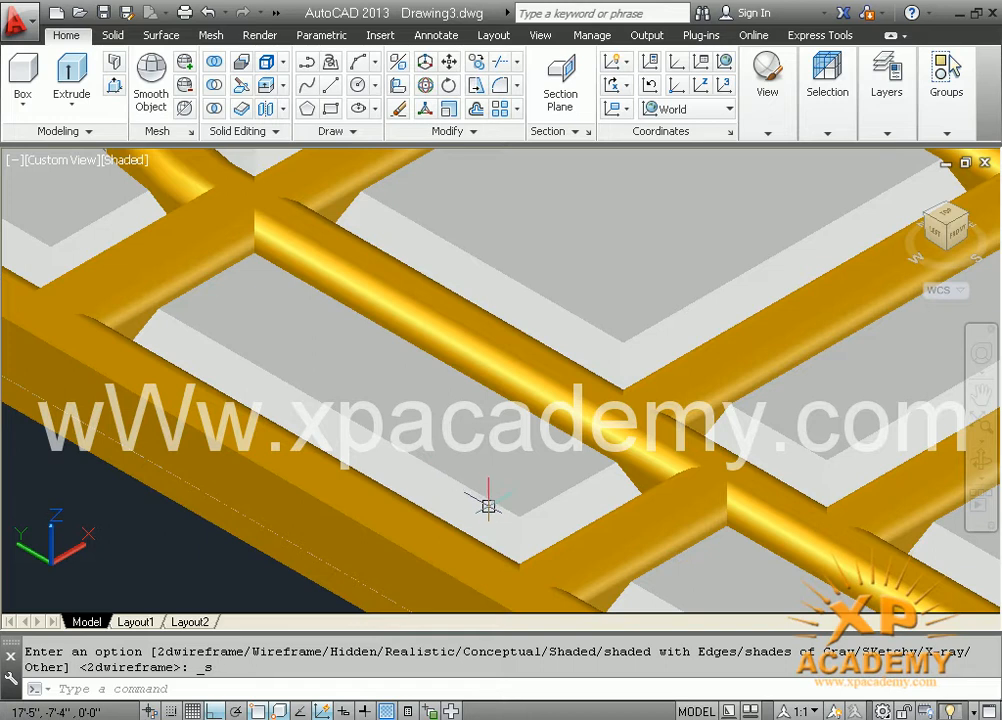
Fillet the outer long top edge and adjoining front short top edge of the narrow raised shape below the large square, using a 1-inch radius.
text(f)
key(Return)
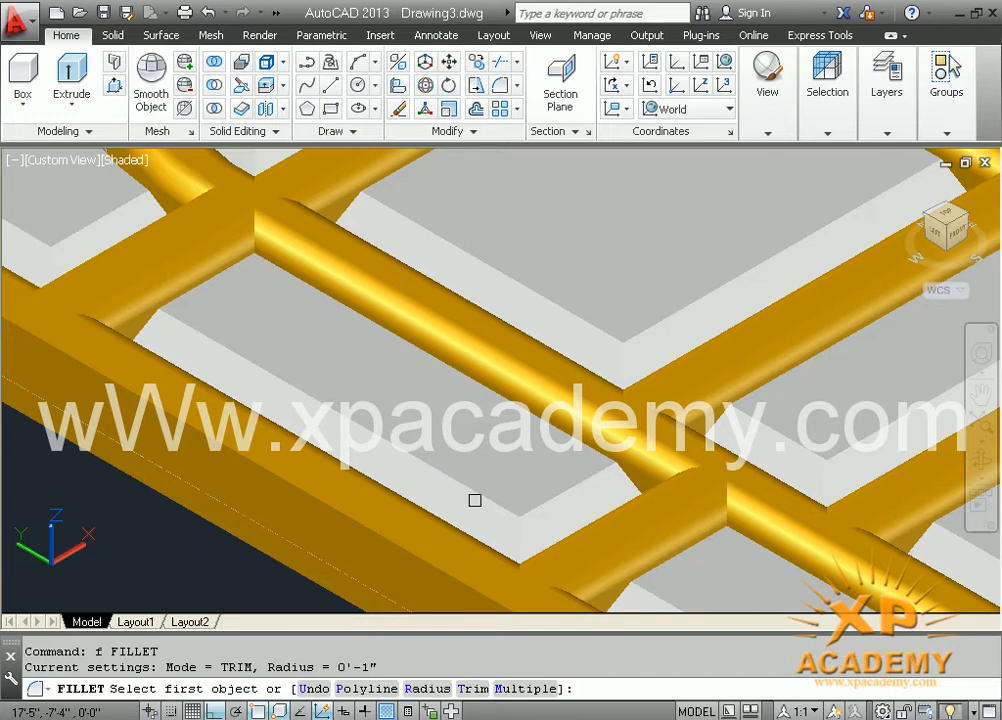
click(427, 458)
key(Return)
key(Return)
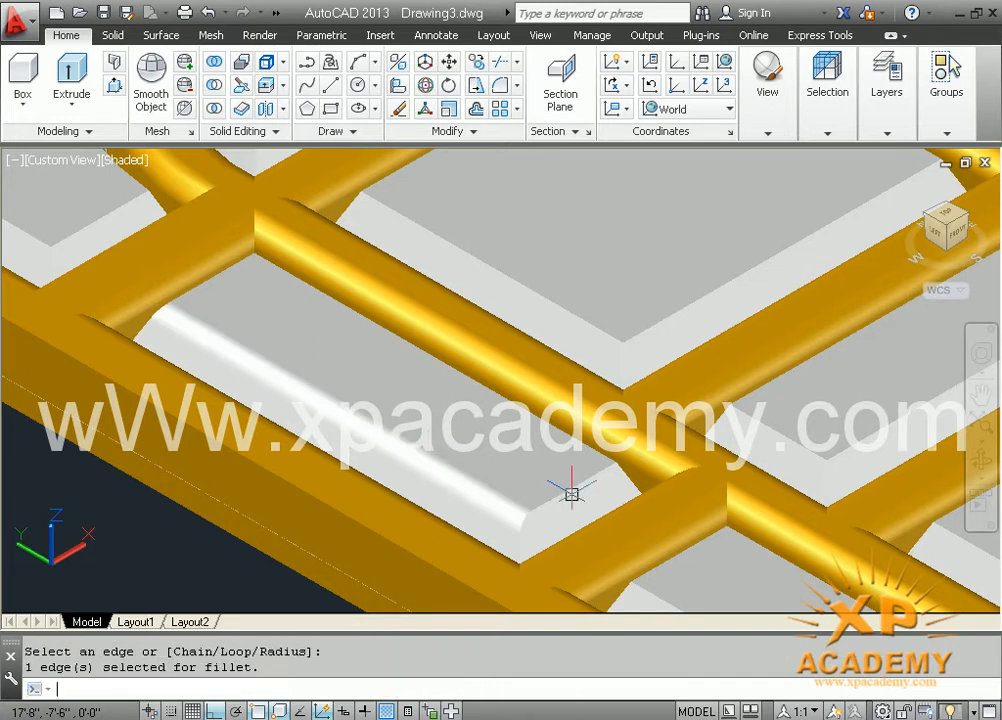
key(Return)
click(569, 475)
key(Return)
key(Return)
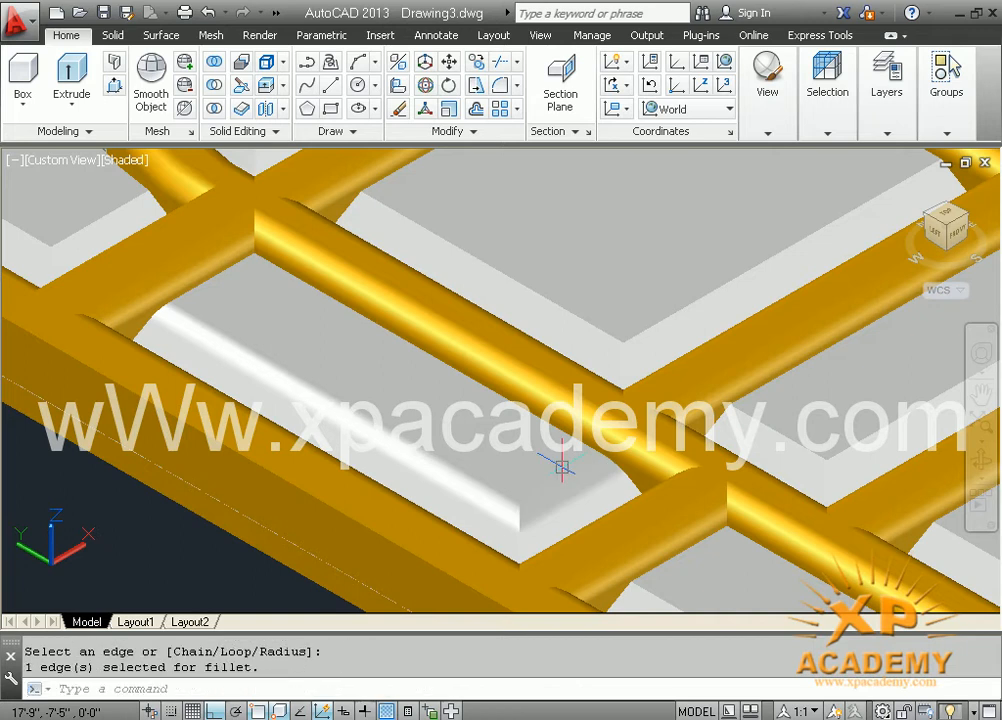
Fillet the inner long top edge and rear short top edge of the same raised shape with a 1-inch radius.
key(Return)
click(537, 408)
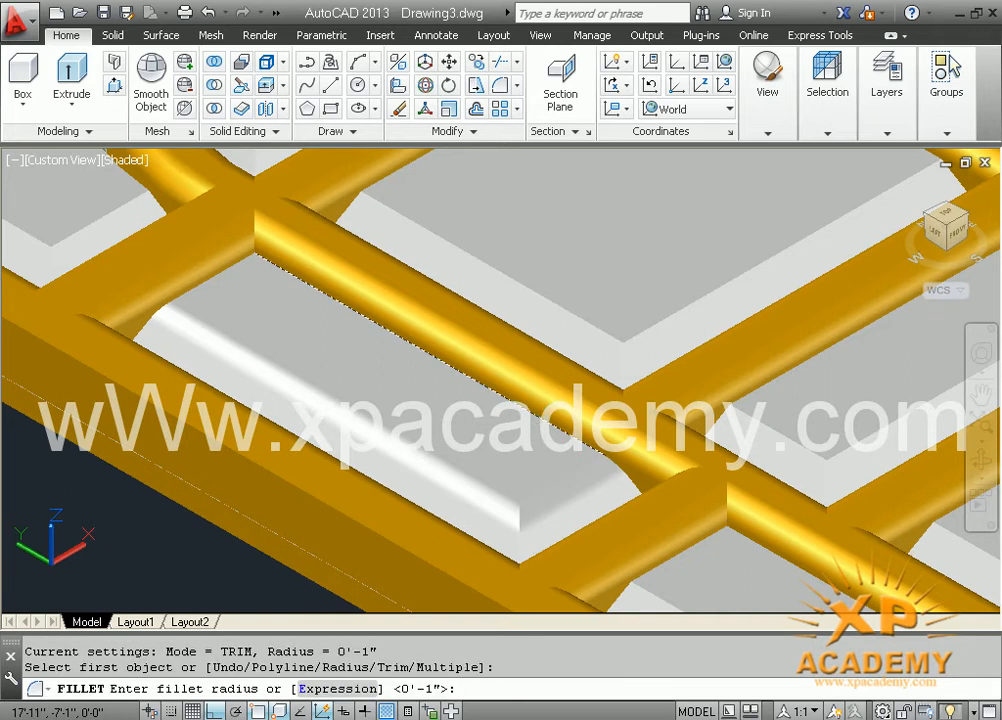
key(Return)
key(Return)
key(Return)
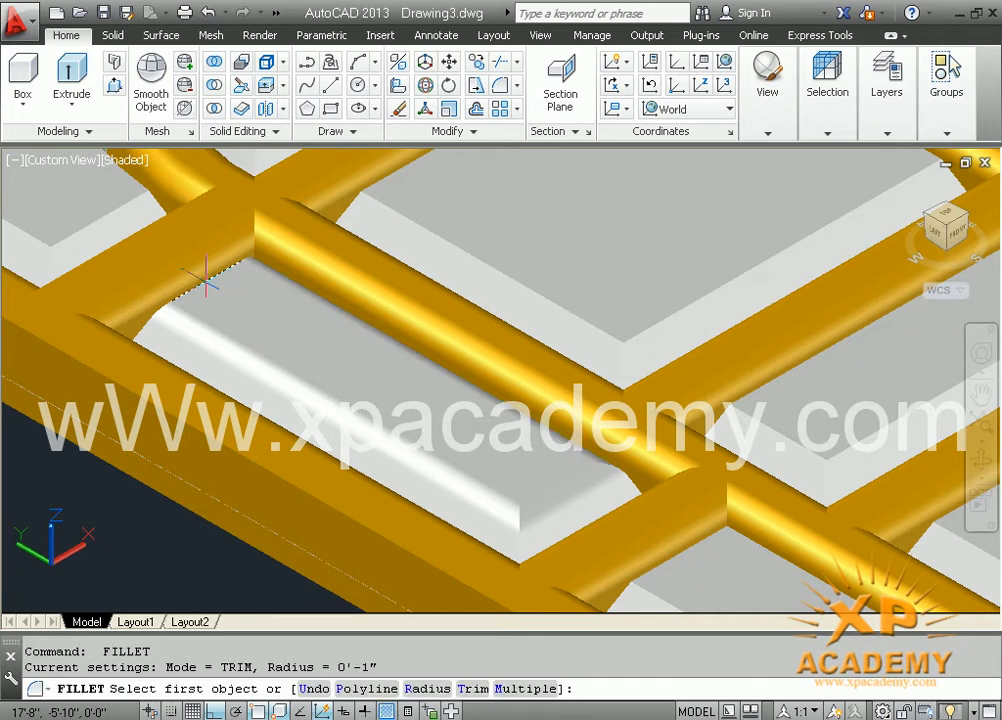
click(205, 275)
key(Return)
key(Return)
scroll(240, 342, down, 4)
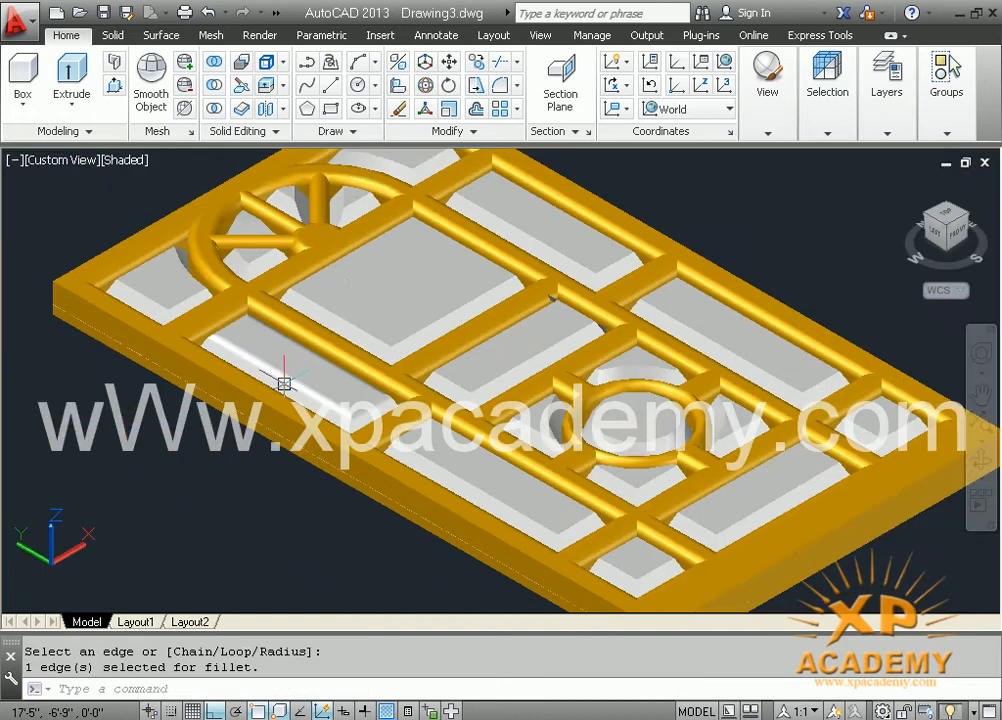
scroll(277, 390, down, 2)
key(Escape)
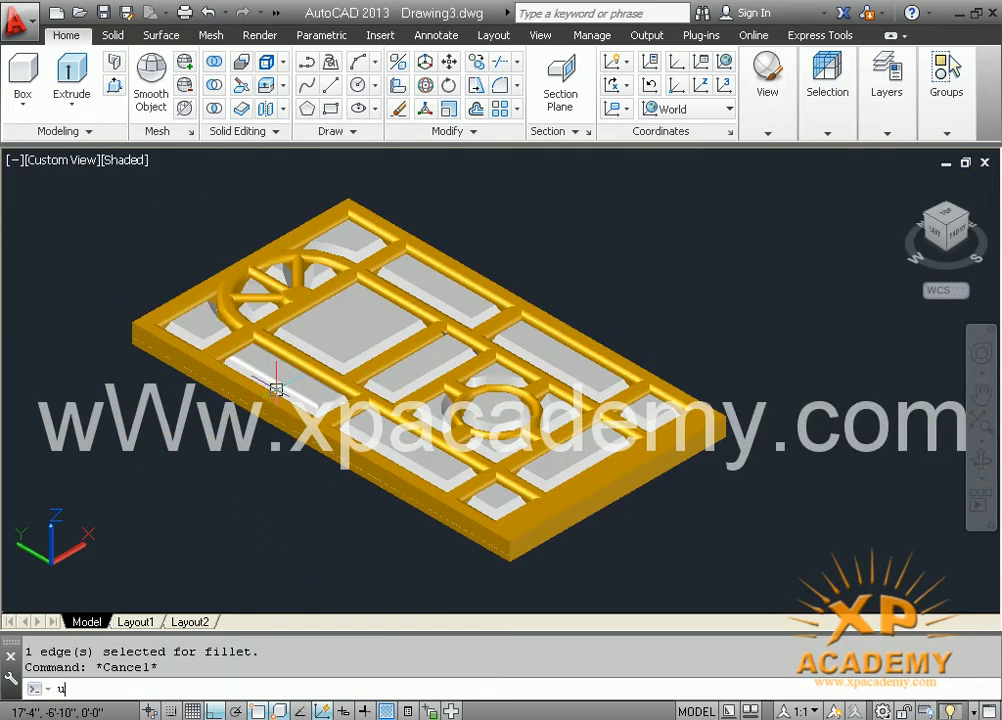
text(uni)
key(Return)
key(Escape)
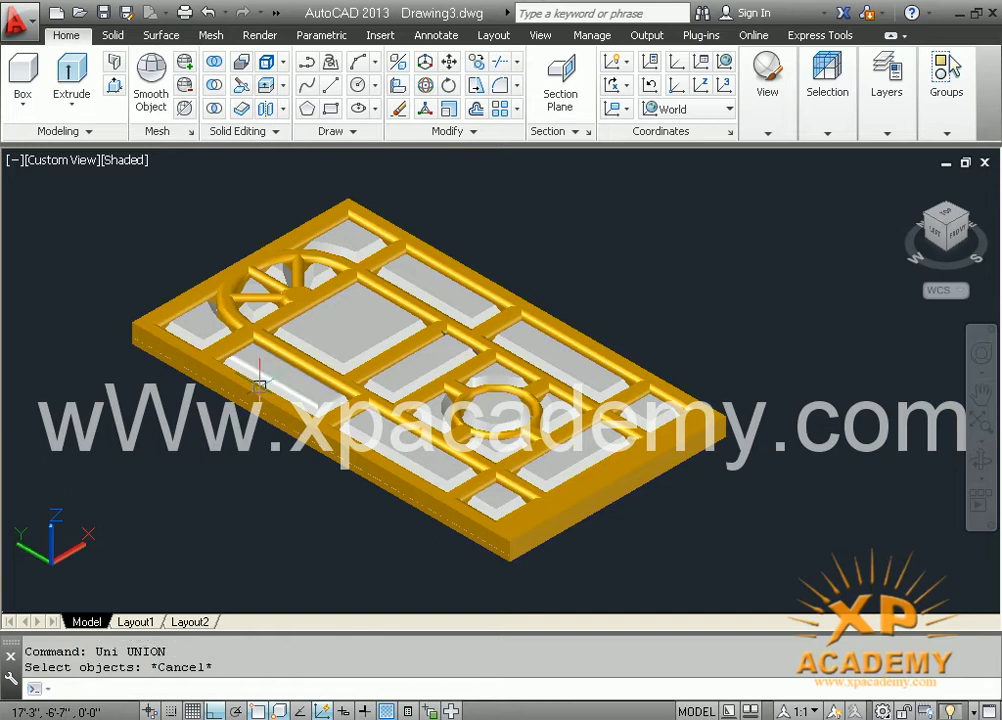
Union the copied grille with all the raised shapes and the plate, choosing to continue the union operation on surfaces.
text(uni)
key(Return)
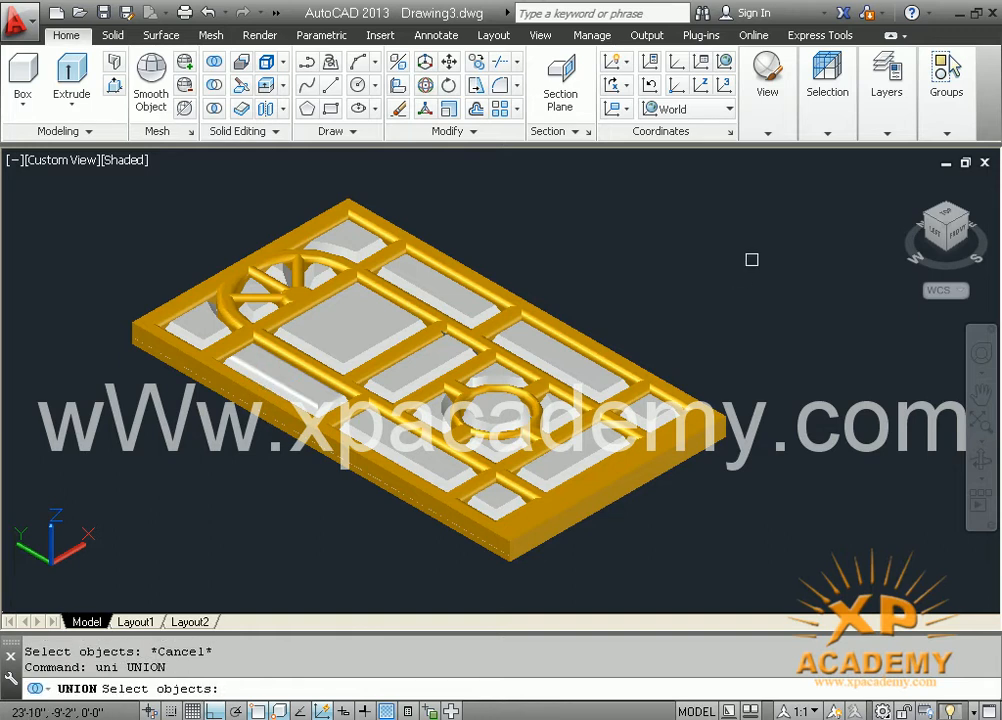
click(752, 262)
click(182, 557)
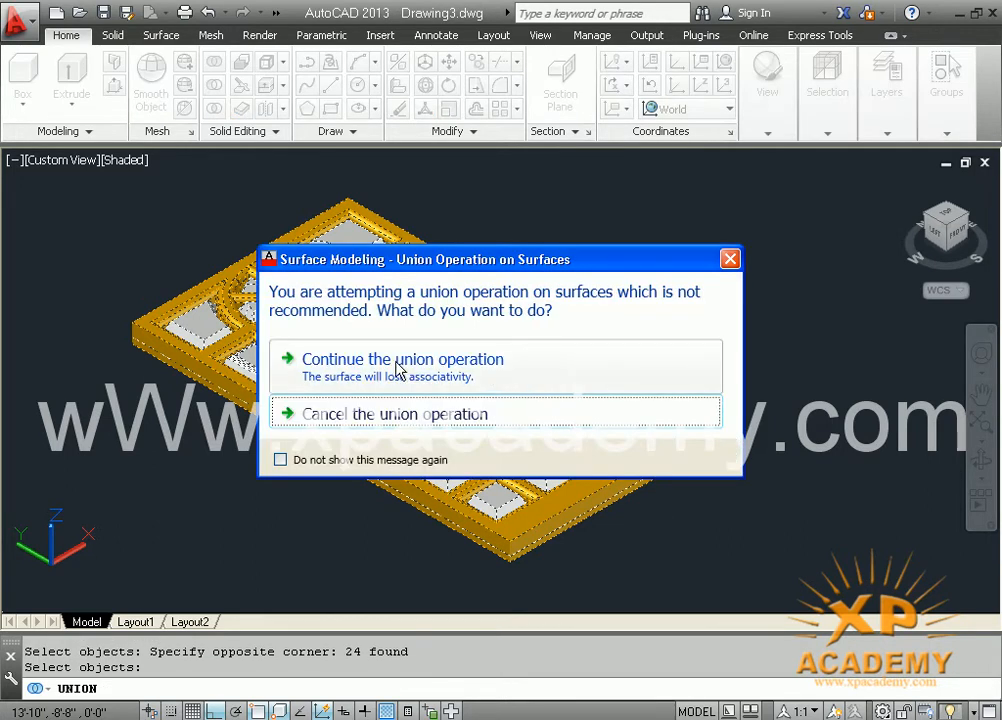
click(398, 370)
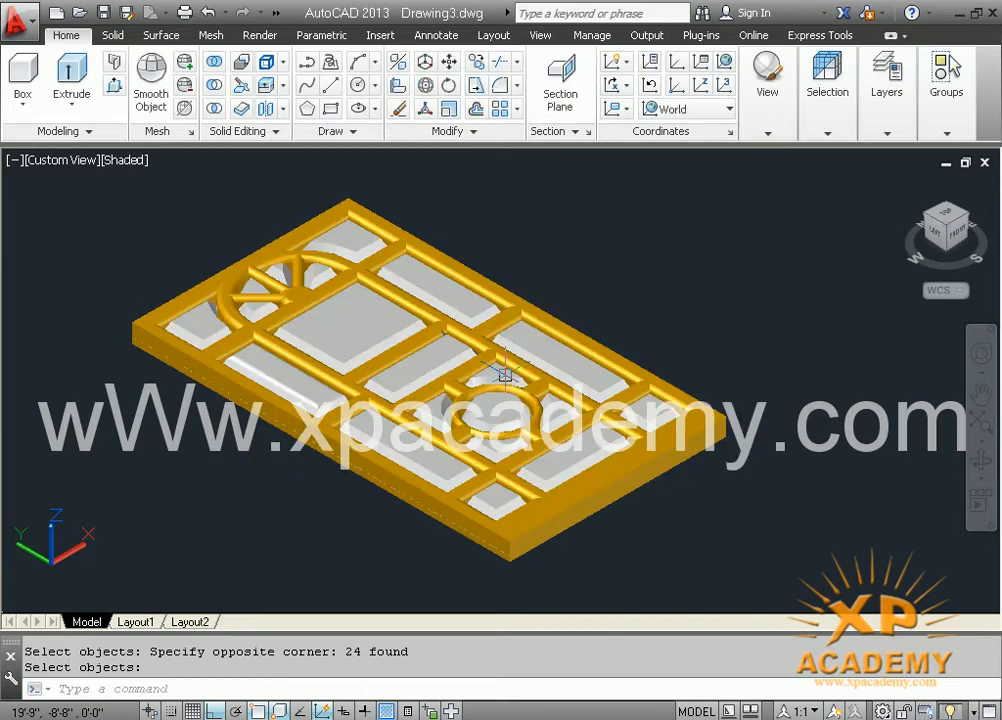
key(Escape)
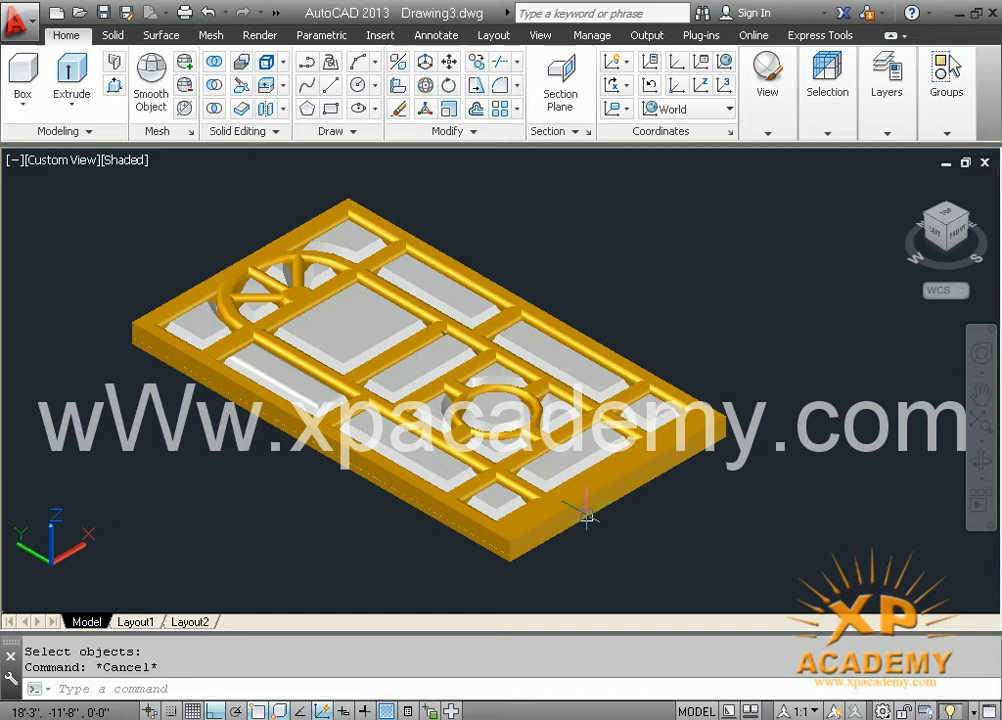
Move the united panel vertically upward, clear of the leftover flat plate beneath it.
click(586, 518)
text(m)
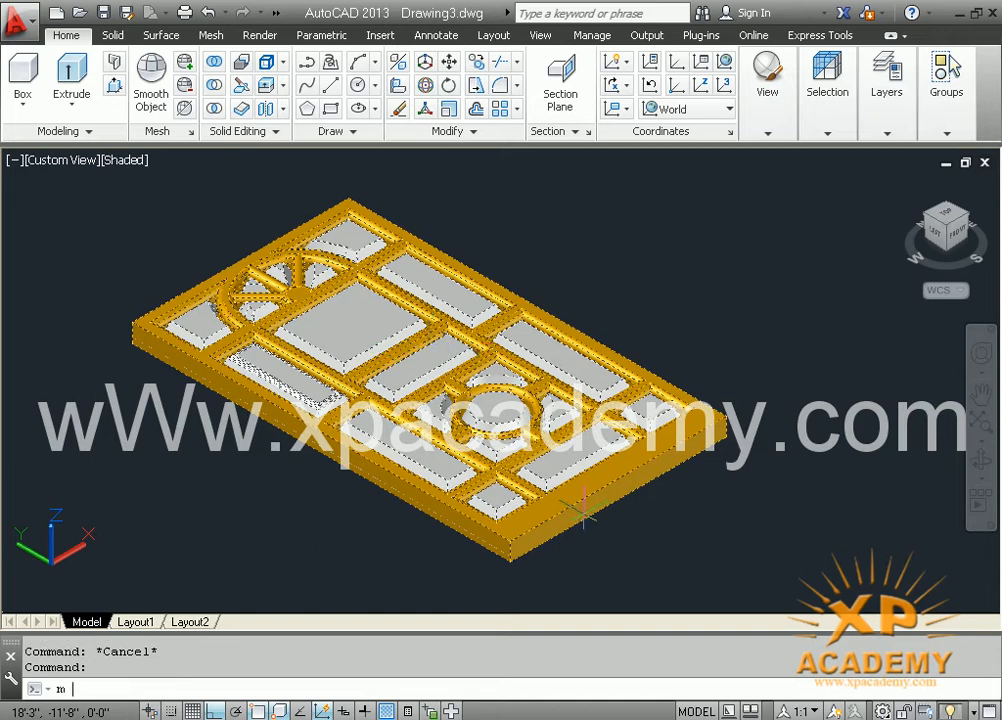
key(Return)
click(450, 418)
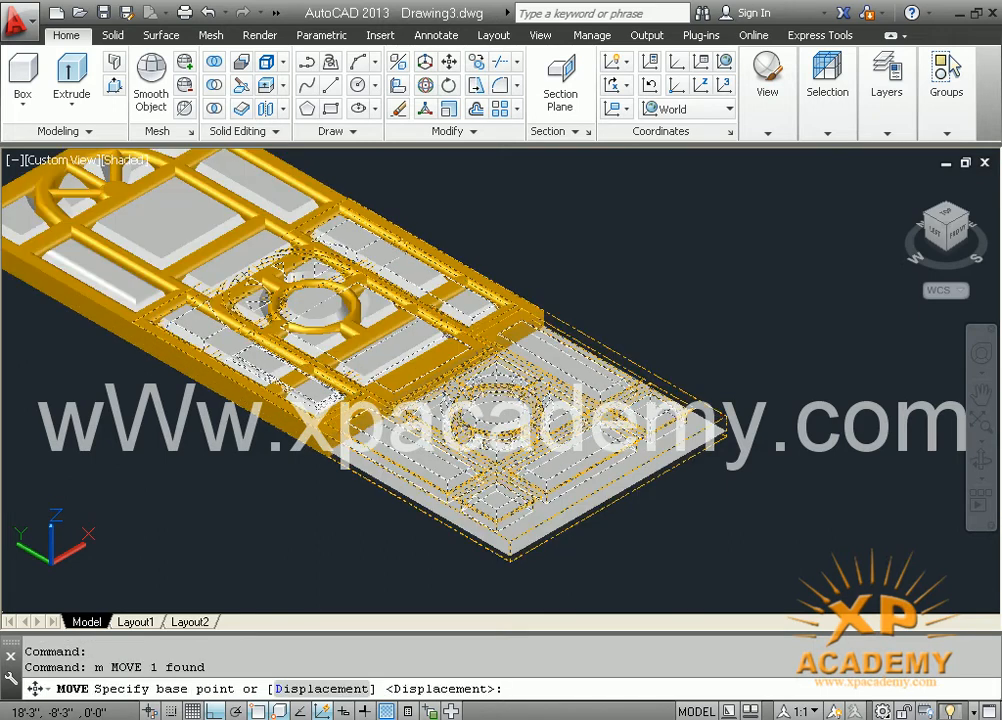
middle_drag(552, 482, 481, 546)
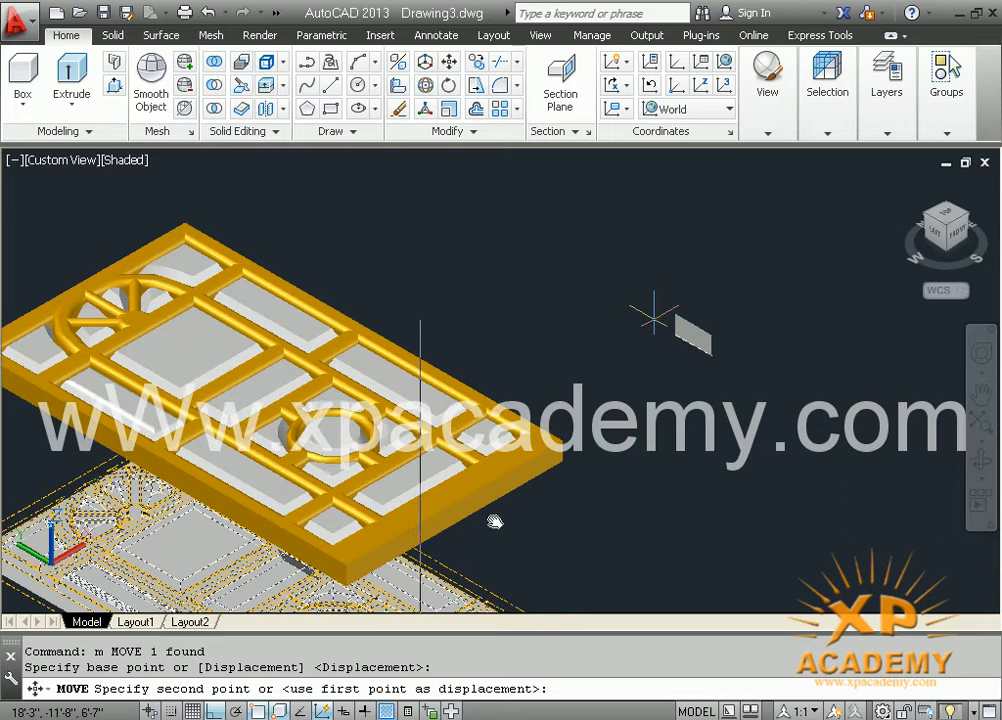
click(640, 404)
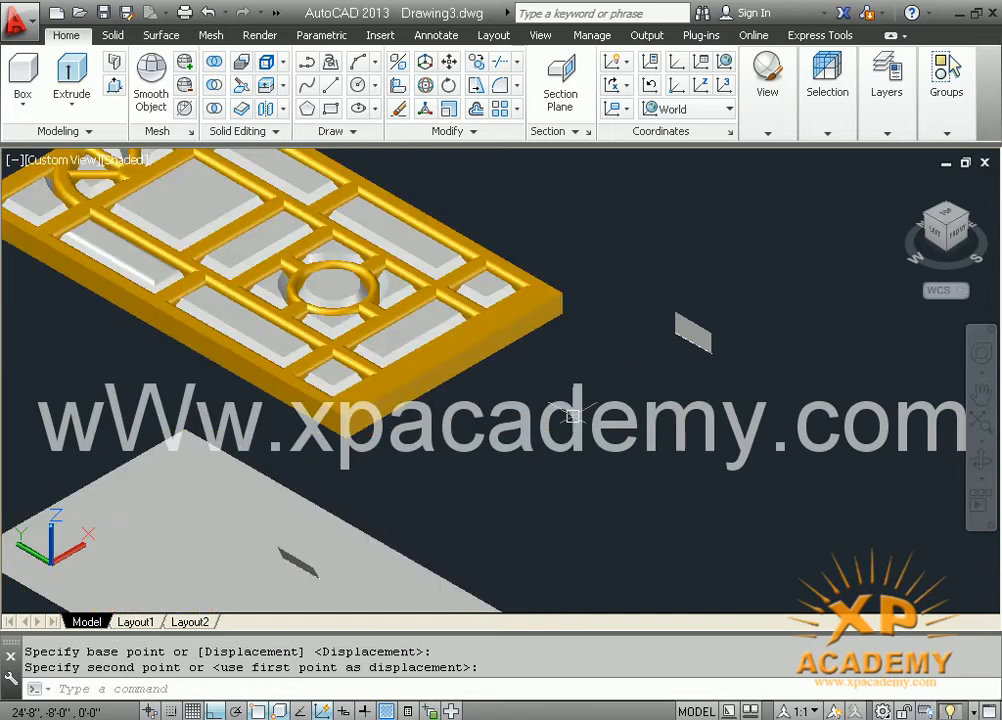
Erase the leftover flat plate, the small surface on it and the small surface beside the raised panel.
middle_drag(481, 429, 581, 582)
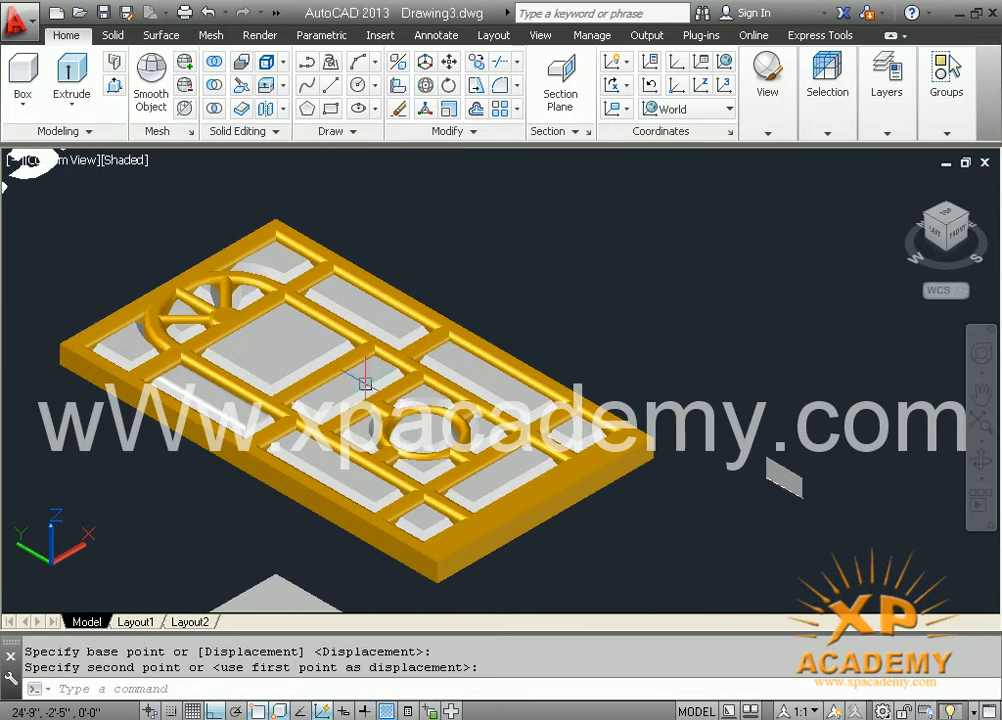
middle_drag(367, 465, 326, 343)
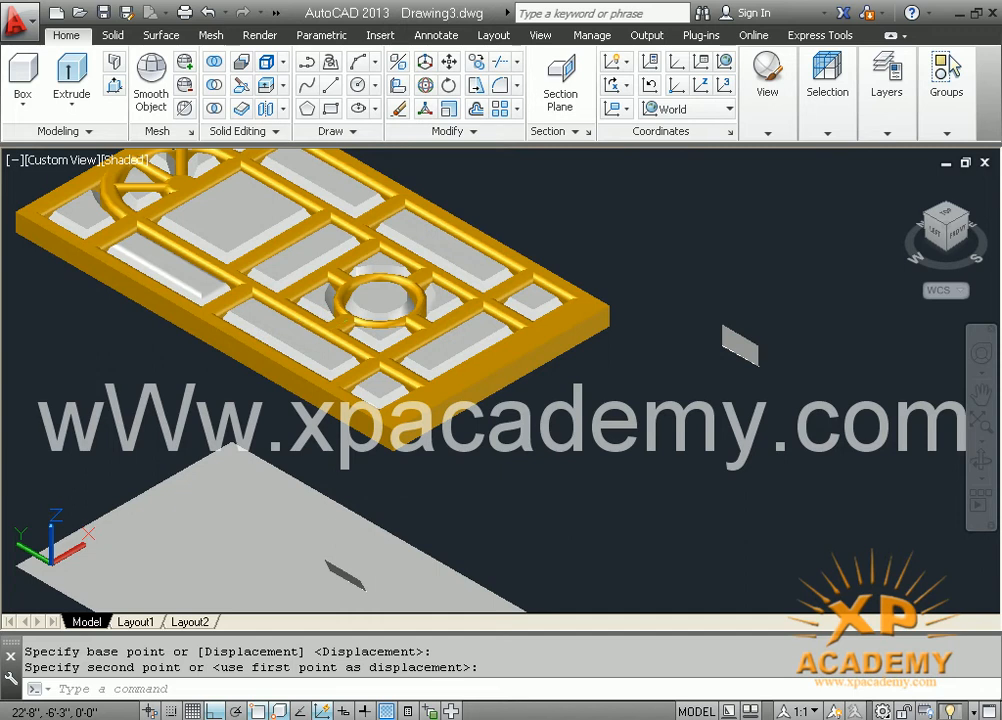
scroll(445, 472, down, 2)
middle_drag(446, 472, 465, 393)
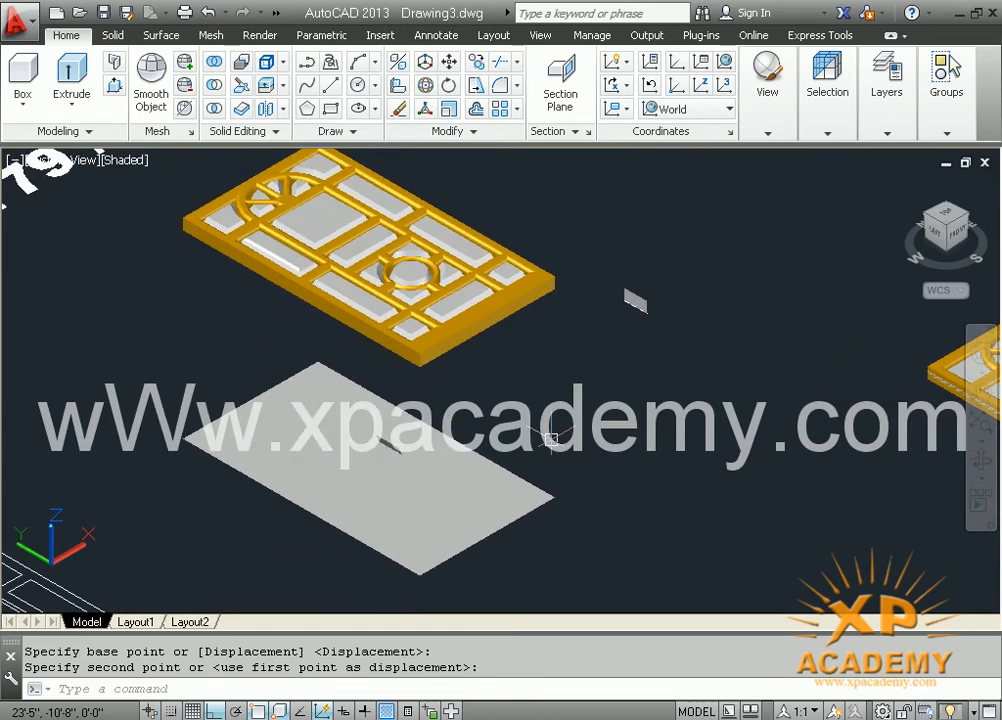
click(628, 402)
click(215, 600)
key(Delete)
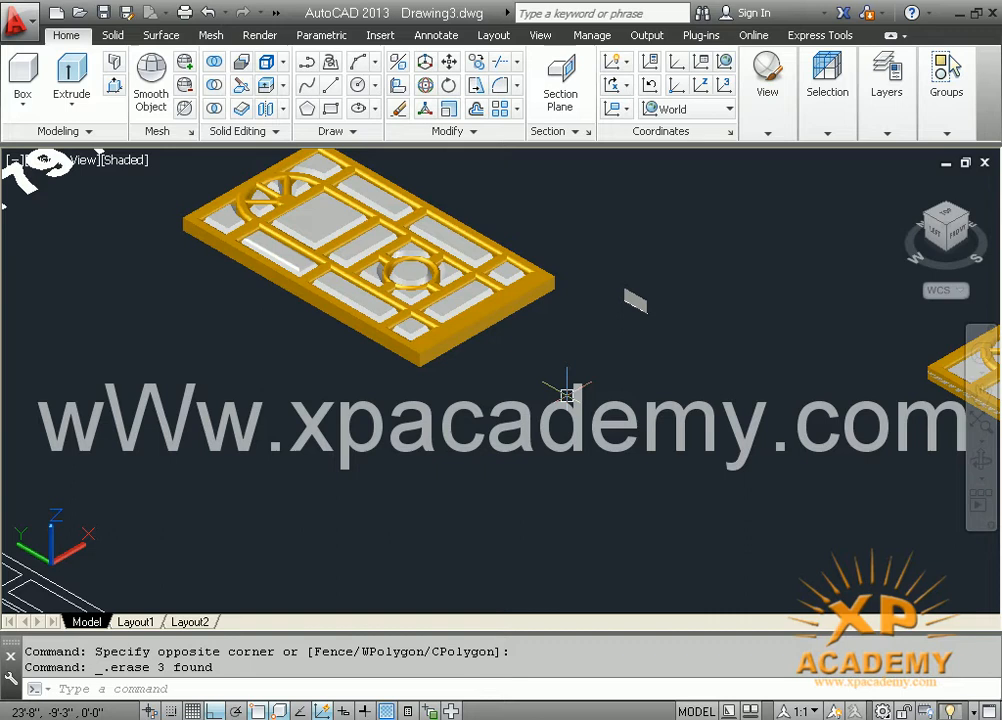
click(722, 248)
click(624, 330)
key(Delete)
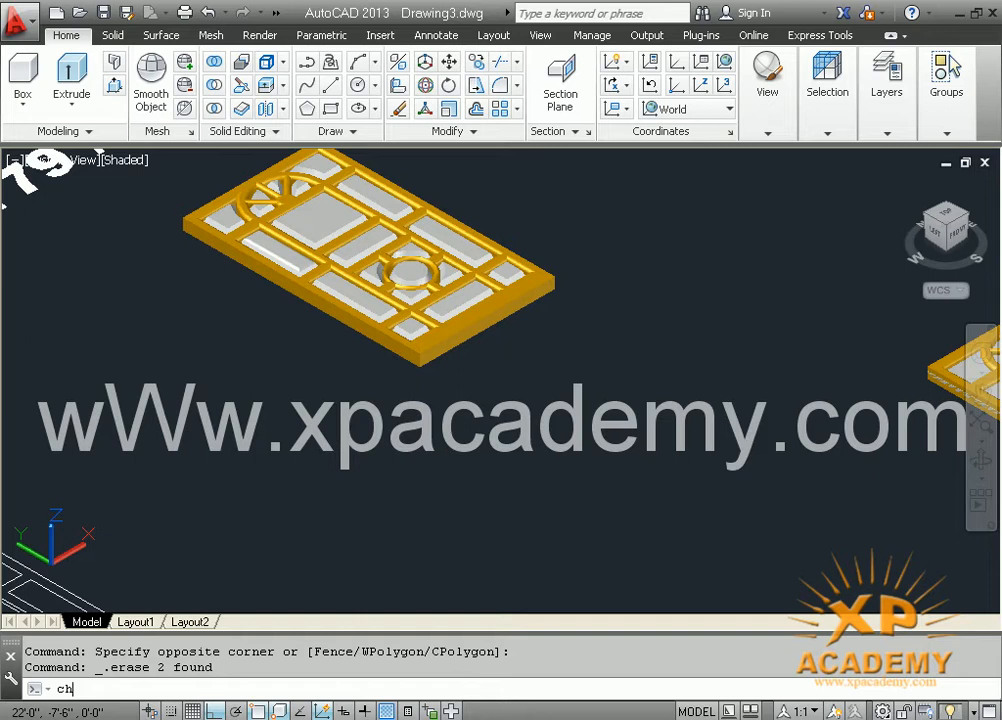
Set the color of the whole united panel to Color 40 in its object properties, then close the properties.
key(Return)
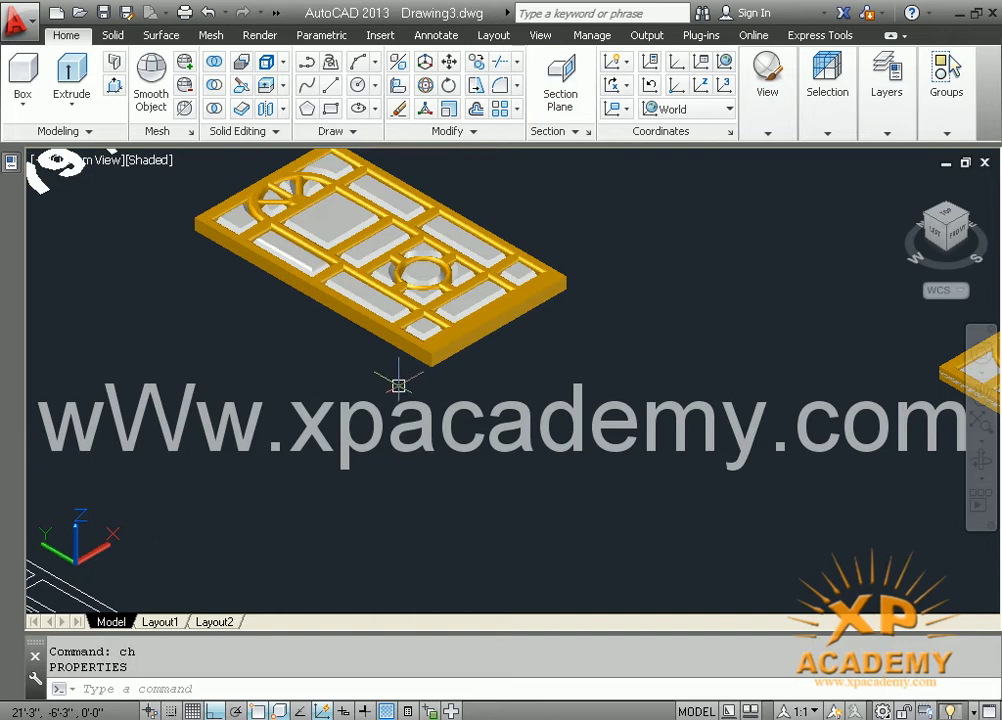
click(428, 350)
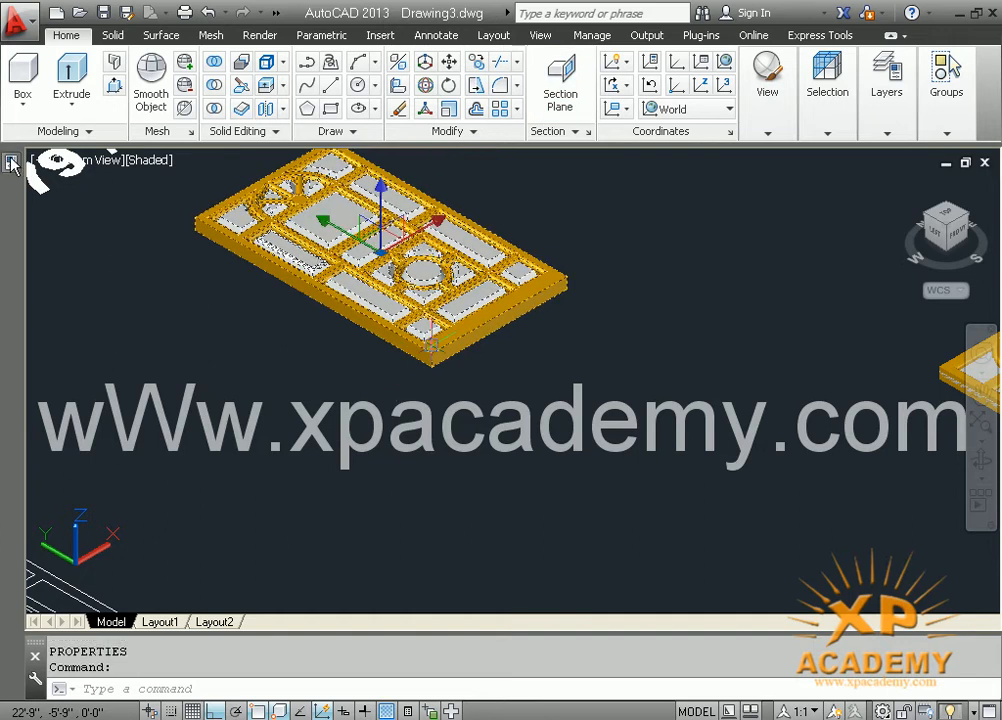
mouse_move(12, 165)
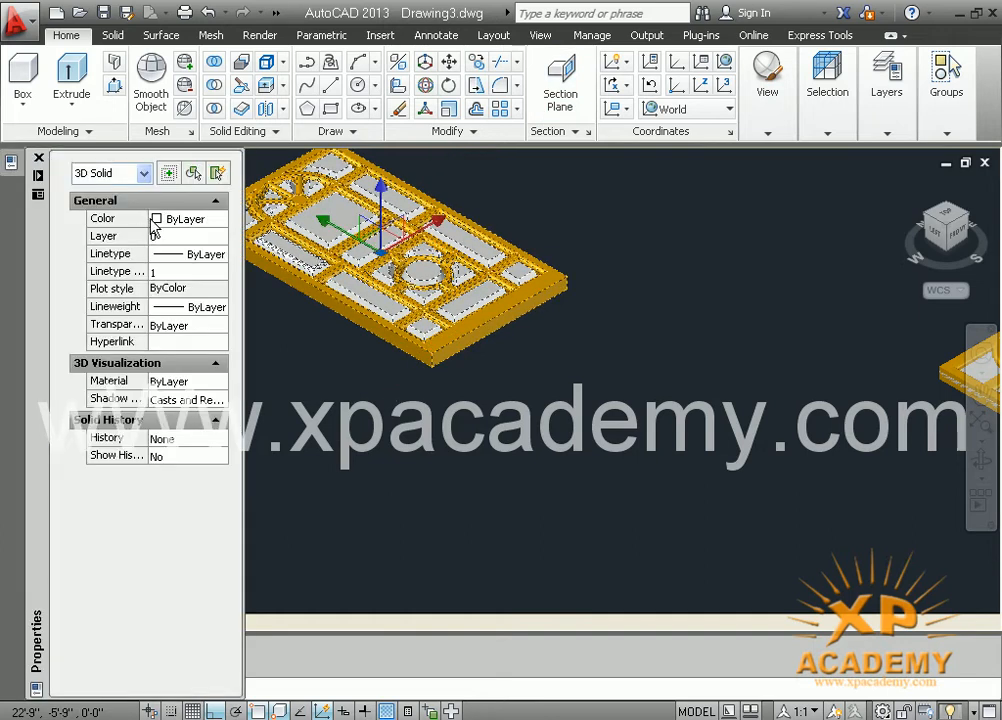
click(199, 222)
click(219, 219)
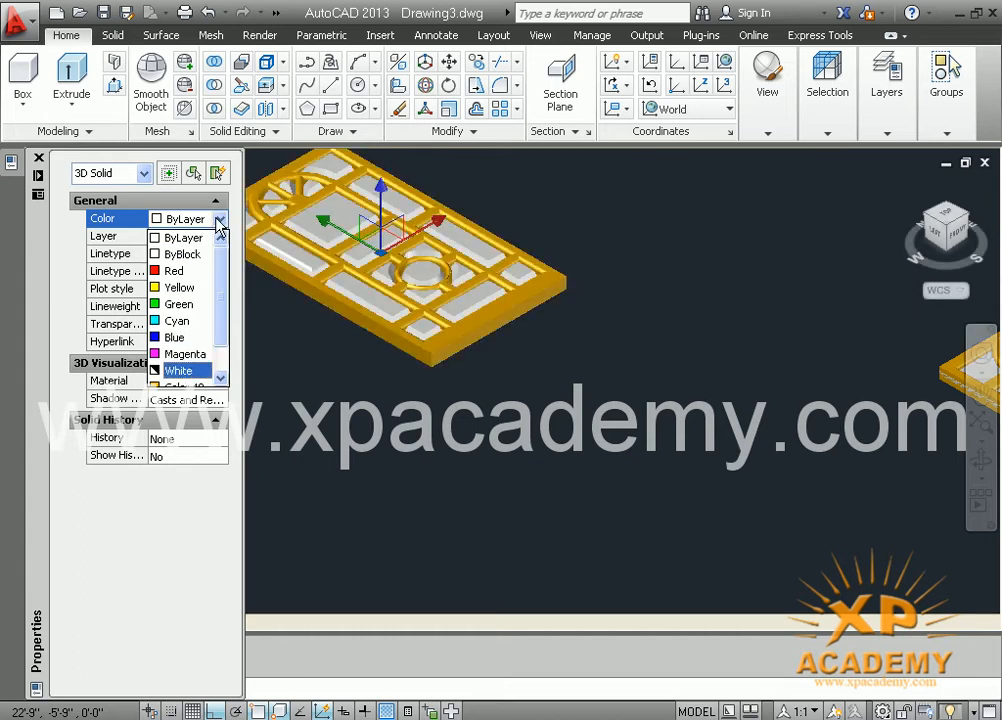
click(222, 263)
click(220, 219)
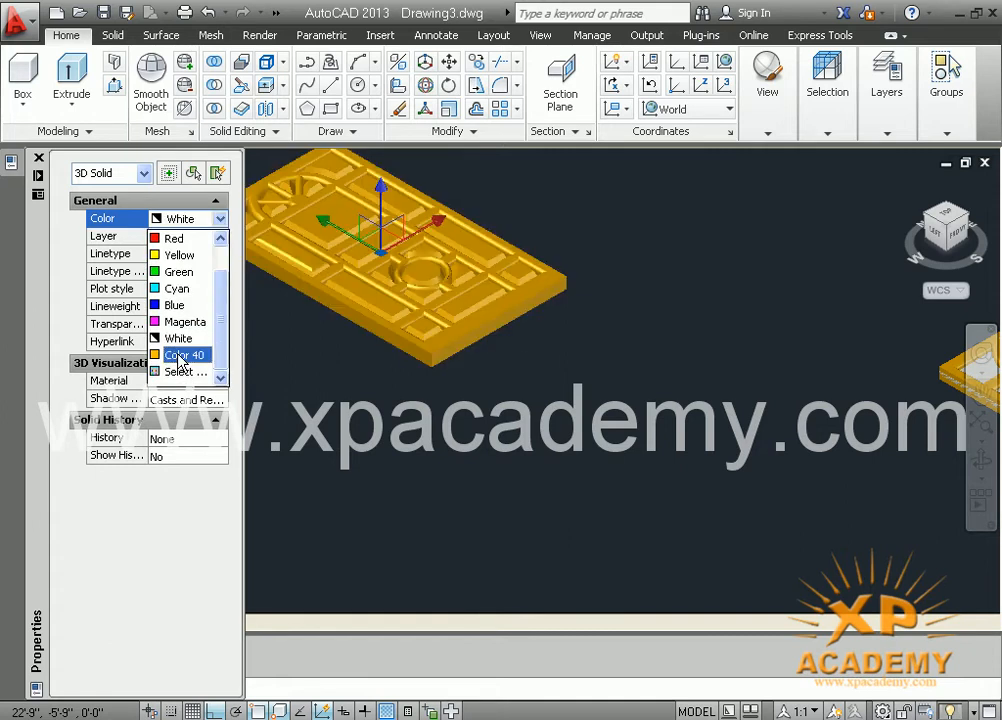
click(181, 357)
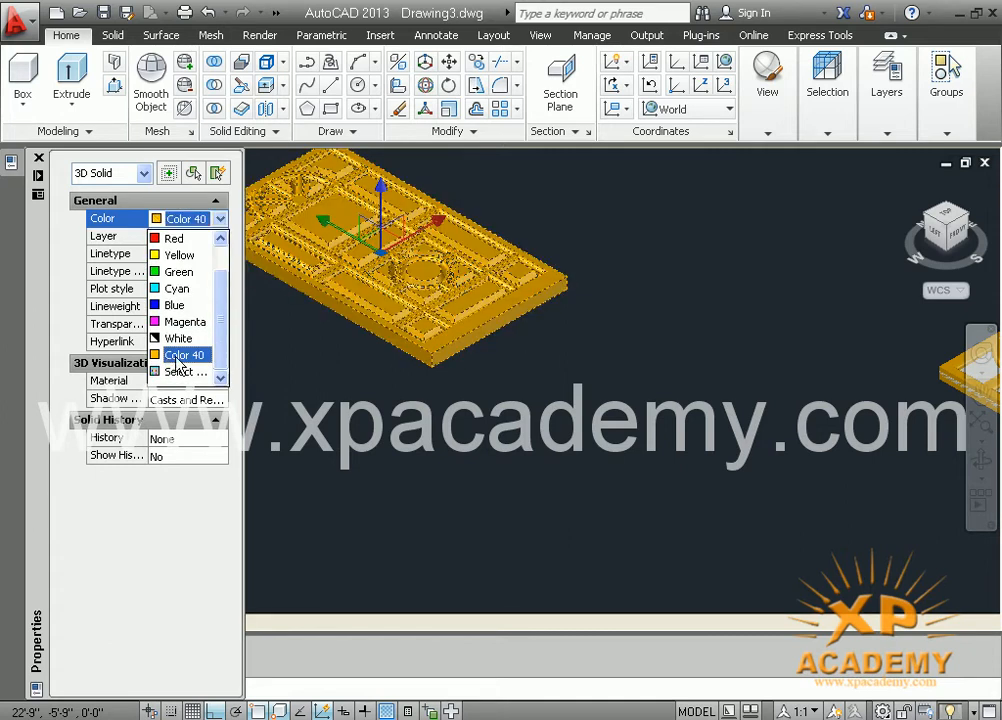
click(38, 158)
Deselect the panel and examine its raised shapes and the filleted edges of the narrow shape up close.
middle_drag(377, 390, 372, 527)
scroll(397, 392, up, 3)
middle_drag(397, 391, 507, 437)
key(Escape)
key(Escape)
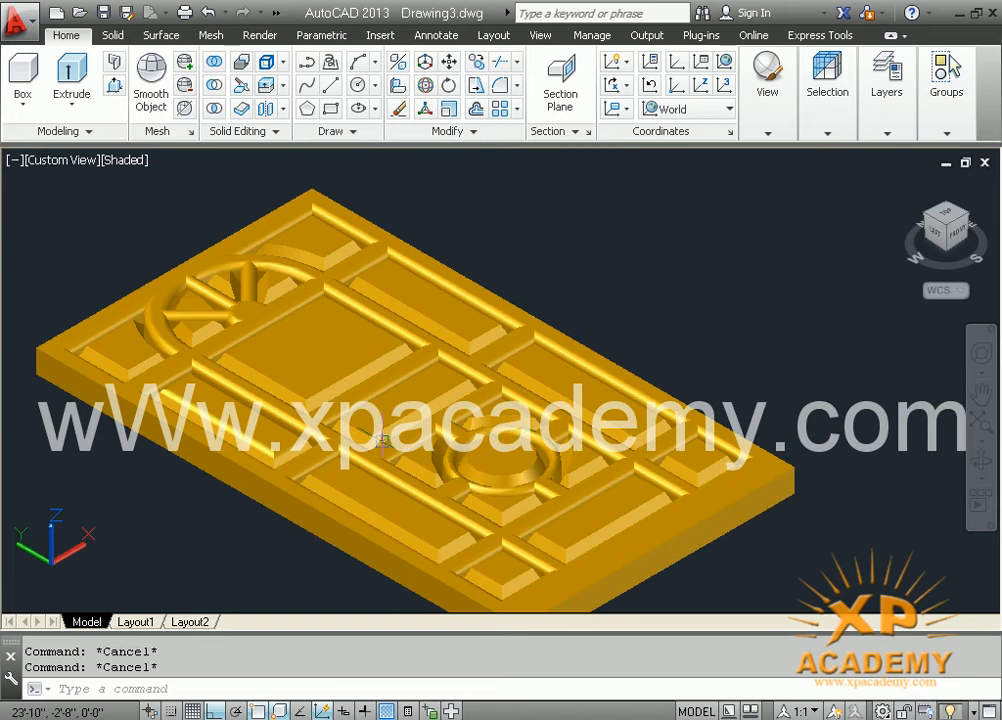
scroll(305, 452, up, 5)
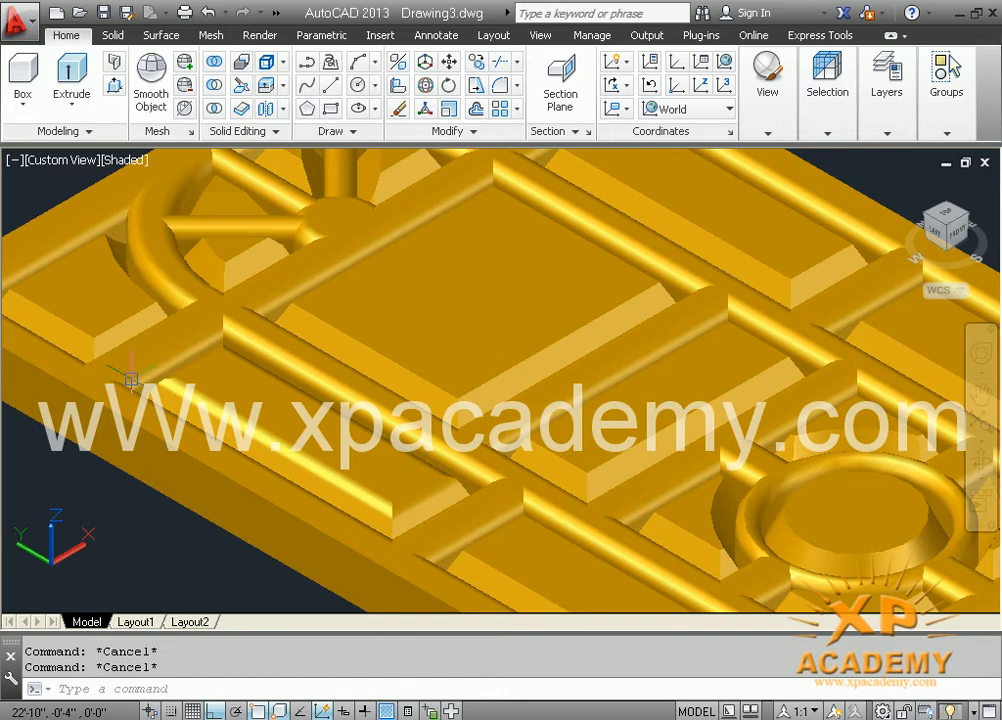
scroll(307, 384, down, 5)
middle_drag(336, 404, 303, 395)
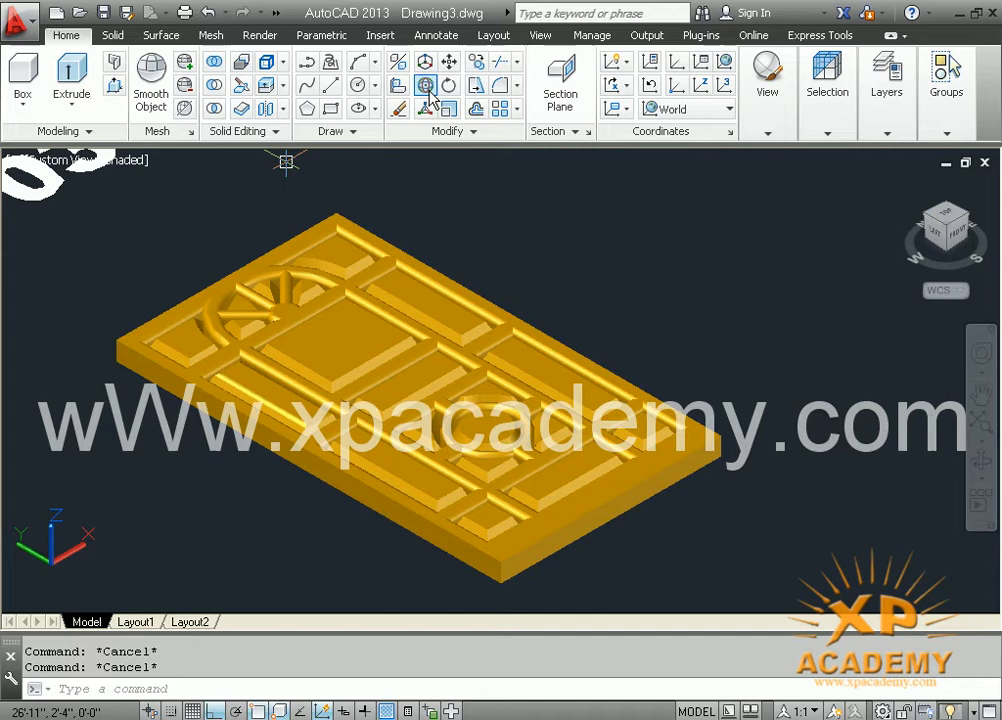
Stand the panel upright by 3D-rotating it 90 degrees about the X axis through its lower front corner.
click(566, 521)
key(Return)
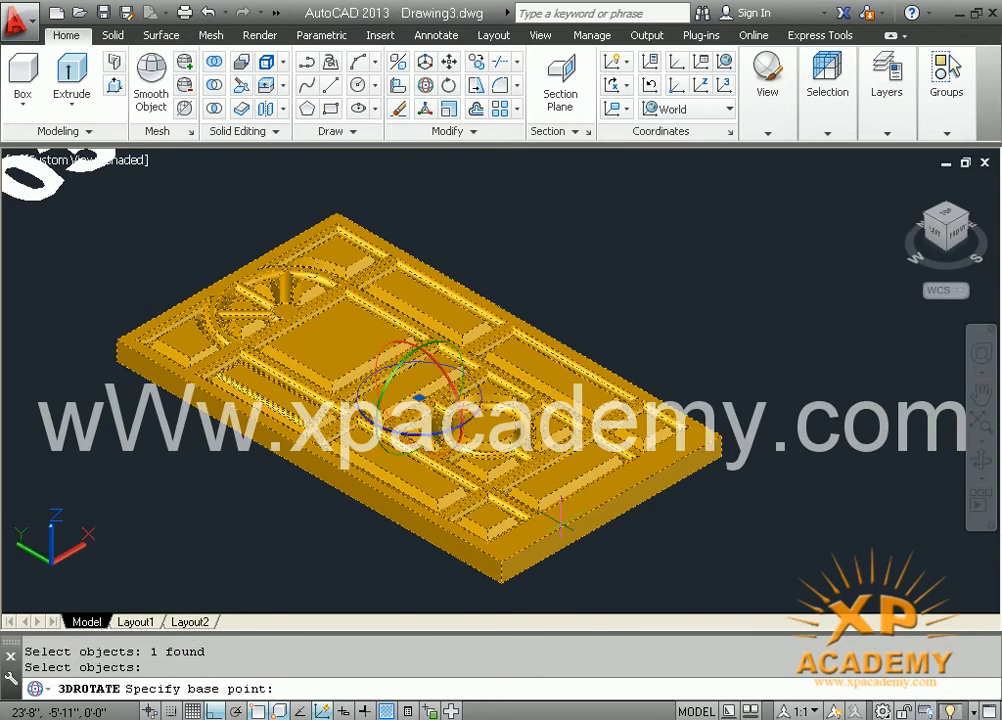
click(500, 580)
click(531, 572)
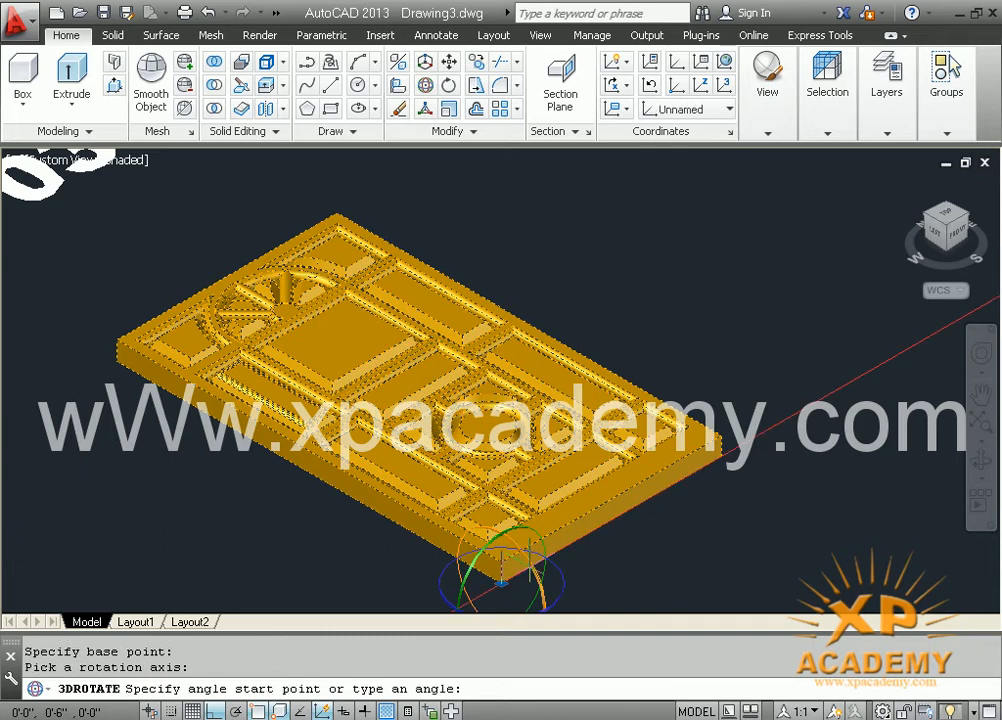
key(Return)
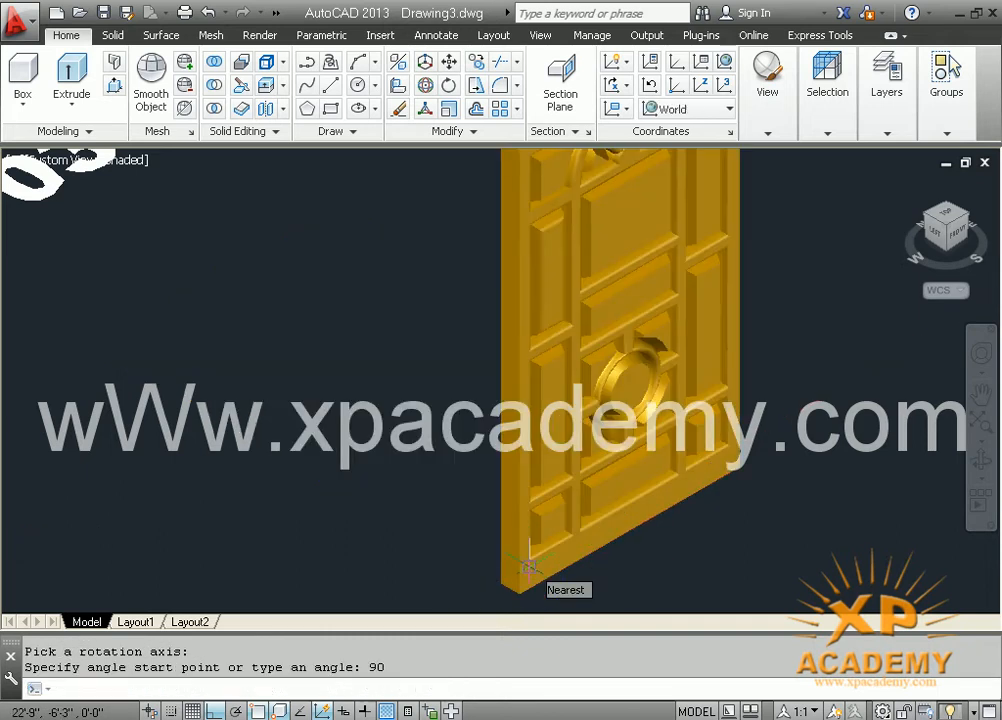
Examine the upright door panel up close and from the front, and compare it with the flat white-filled grille panel.
shift+middle_drag(594, 523, 483, 510)
scroll(418, 297, up, 5)
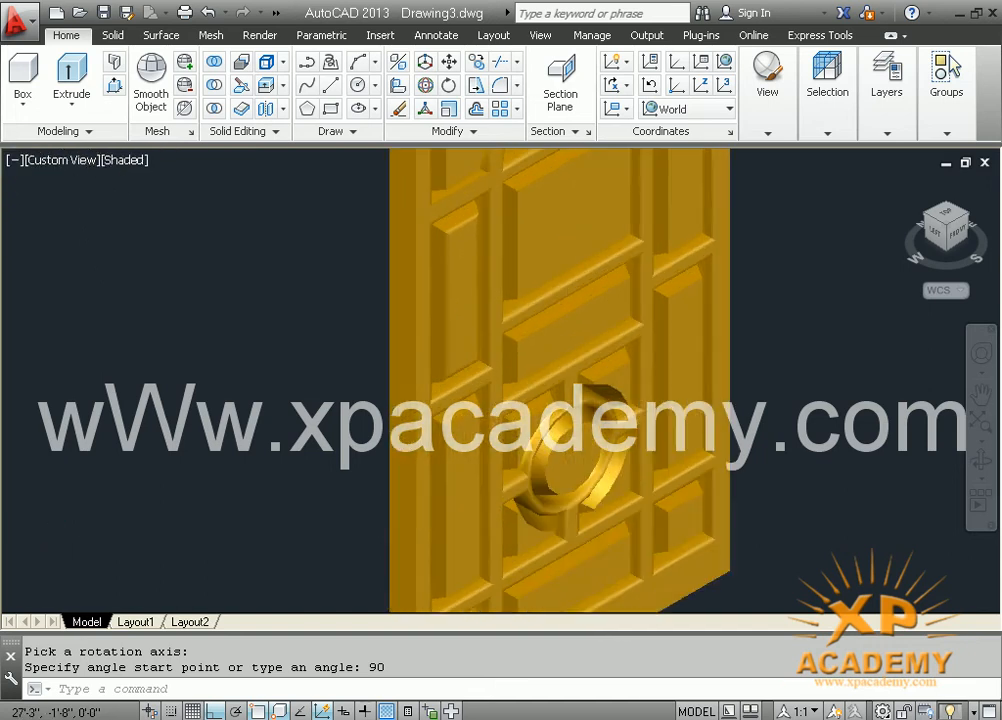
middle_drag(436, 297, 329, 267)
mouse_move(576, 381)
middle_down()
mouse_move(574, 390)
mouse_move(532, 302)
middle_up()
scroll(532, 303, down, 5)
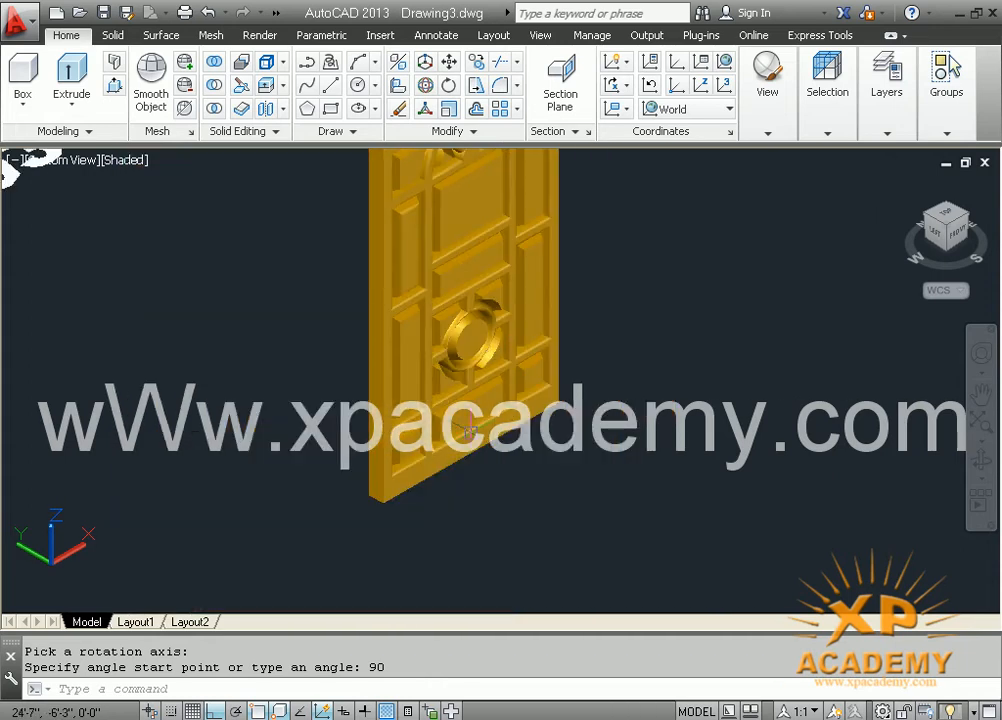
mouse_move(458, 453)
middle_down()
mouse_move(496, 523)
mouse_move(468, 544)
middle_up()
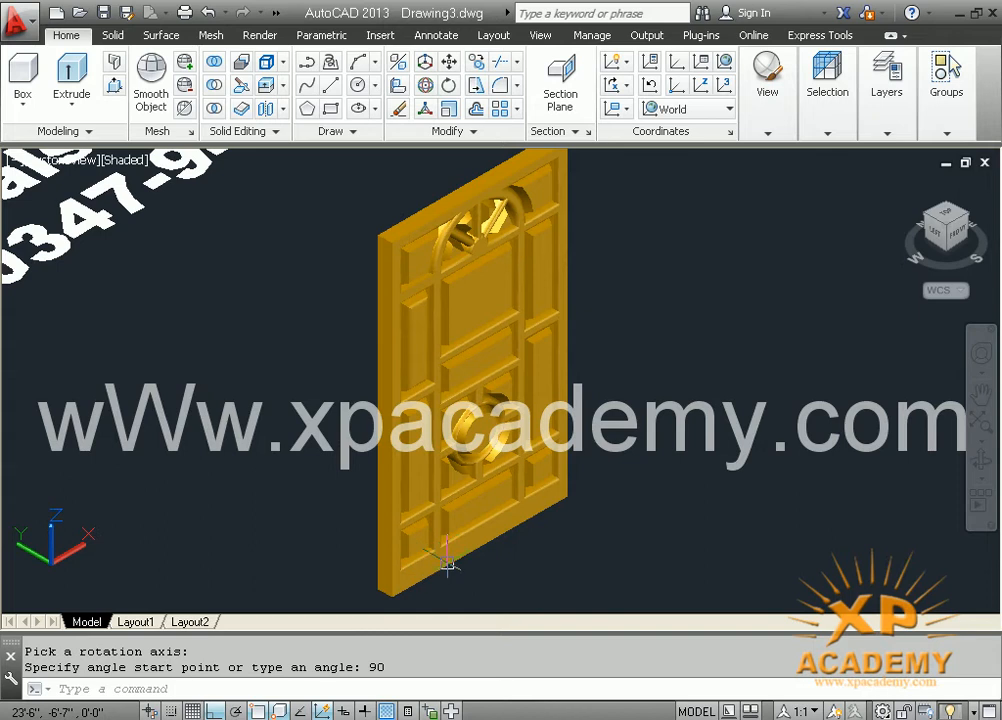
mouse_move(295, 490)
shift+middle_down()
mouse_move(425, 494)
mouse_move(566, 472)
mouse_move(725, 467)
mouse_move(459, 465)
mouse_move(717, 462)
mouse_move(467, 485)
mouse_move(195, 472)
mouse_move(228, 431)
shift+middle_up()
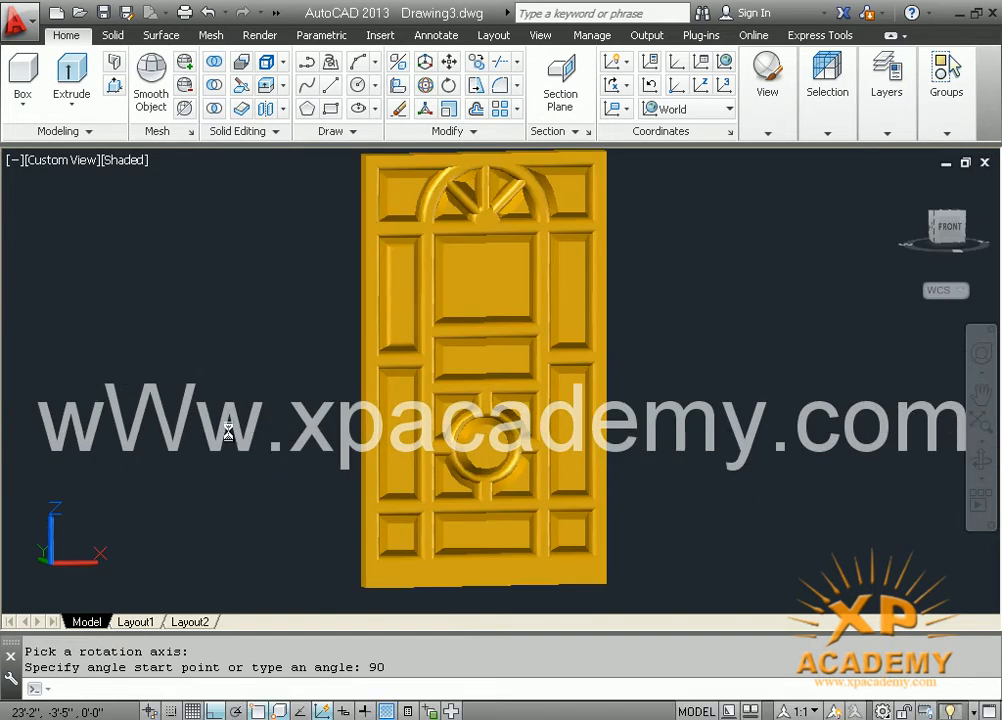
middle_drag(592, 486, 400, 405)
scroll(550, 475, down, 3)
middle_drag(584, 495, 358, 304)
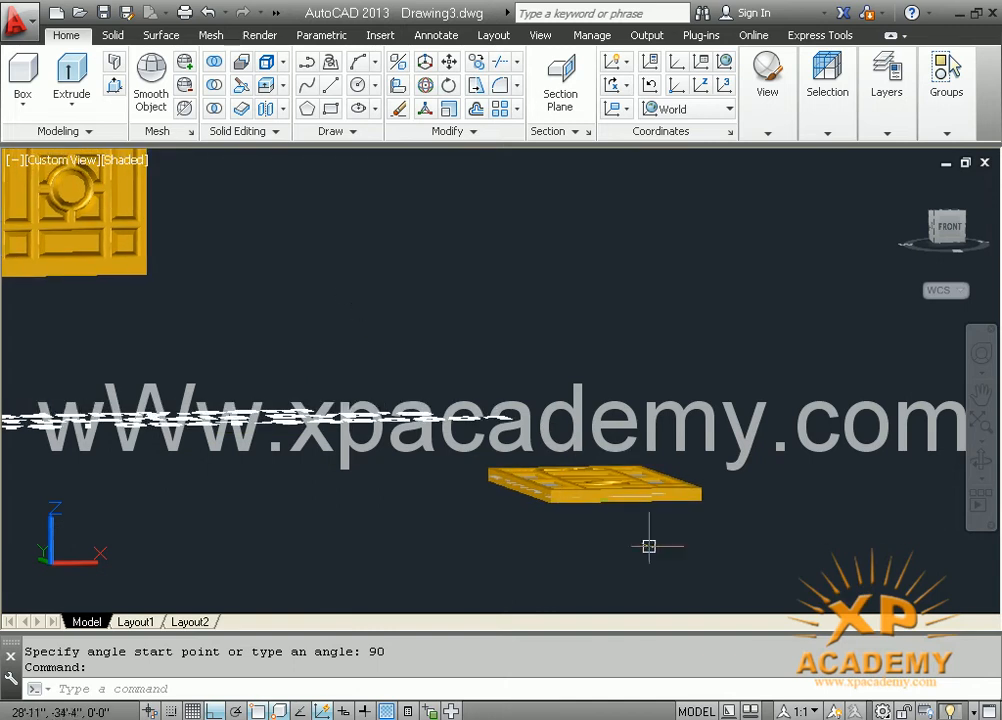
shift+middle_drag(617, 497, 598, 608)
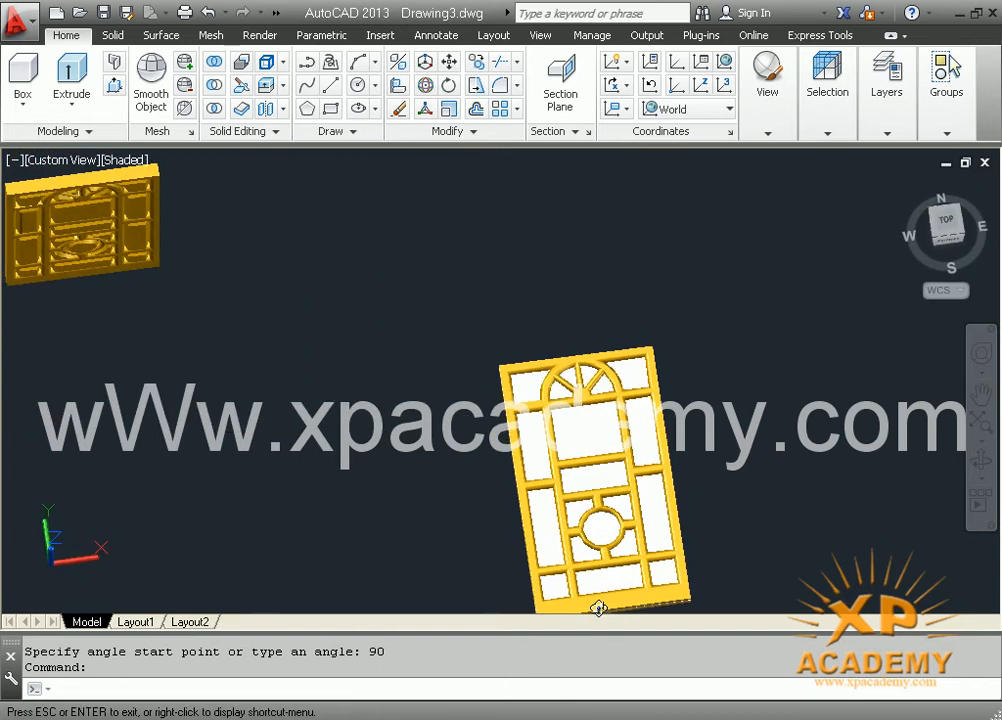
Open the Door Style image from the My Documents folder and show it as a full-screen slide show.
click(388, 719)
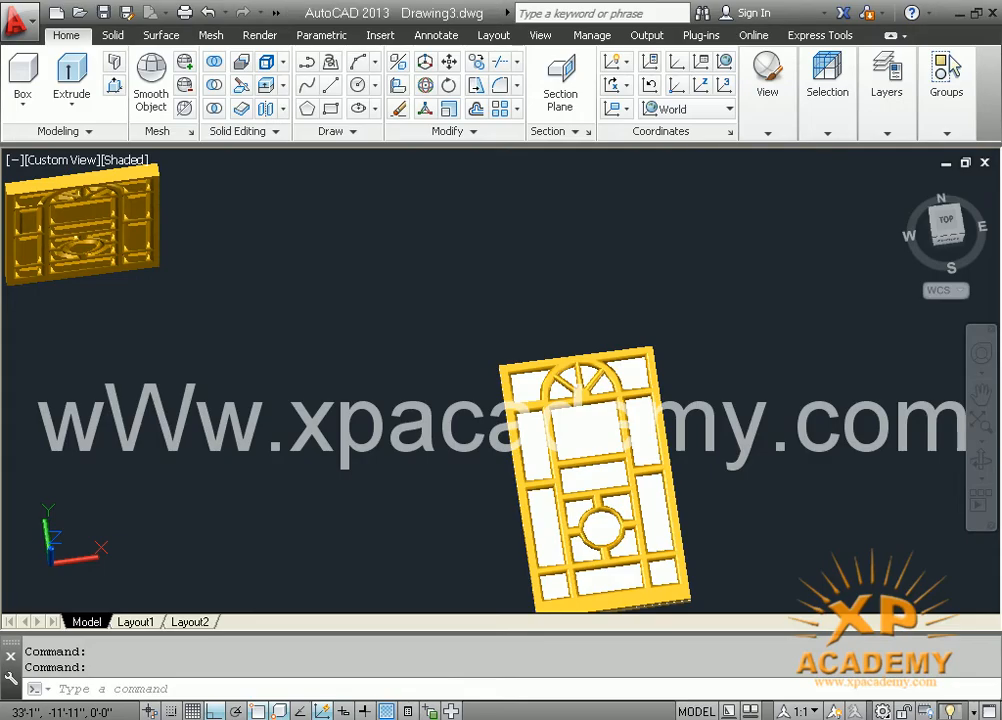
key(super)
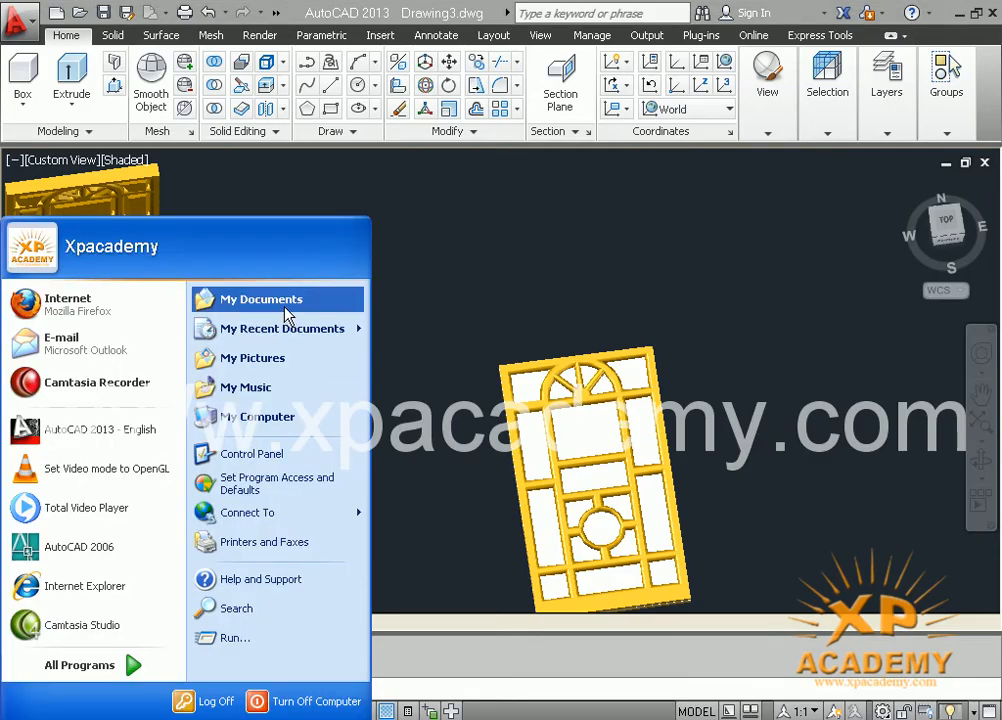
click(493, 388)
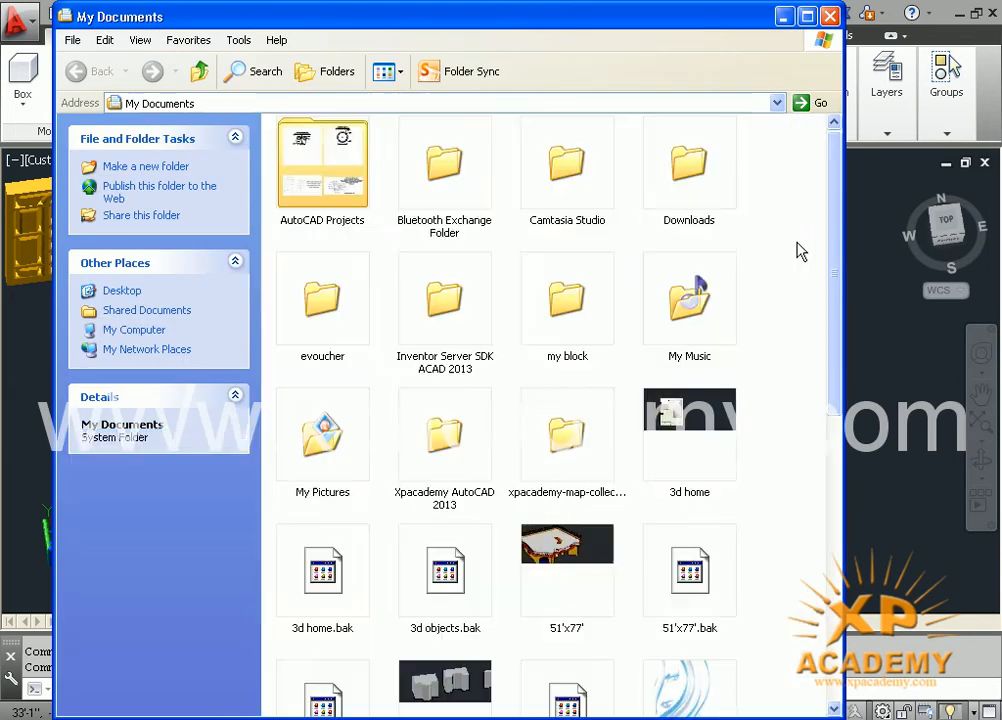
drag(834, 217, 820, 503)
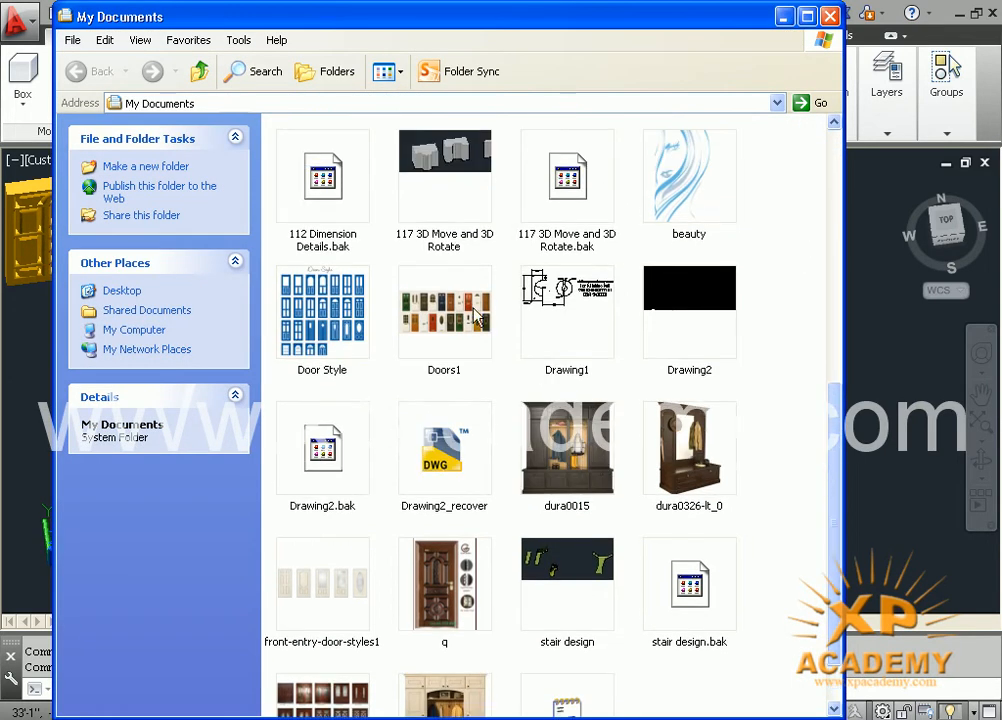
click(319, 313)
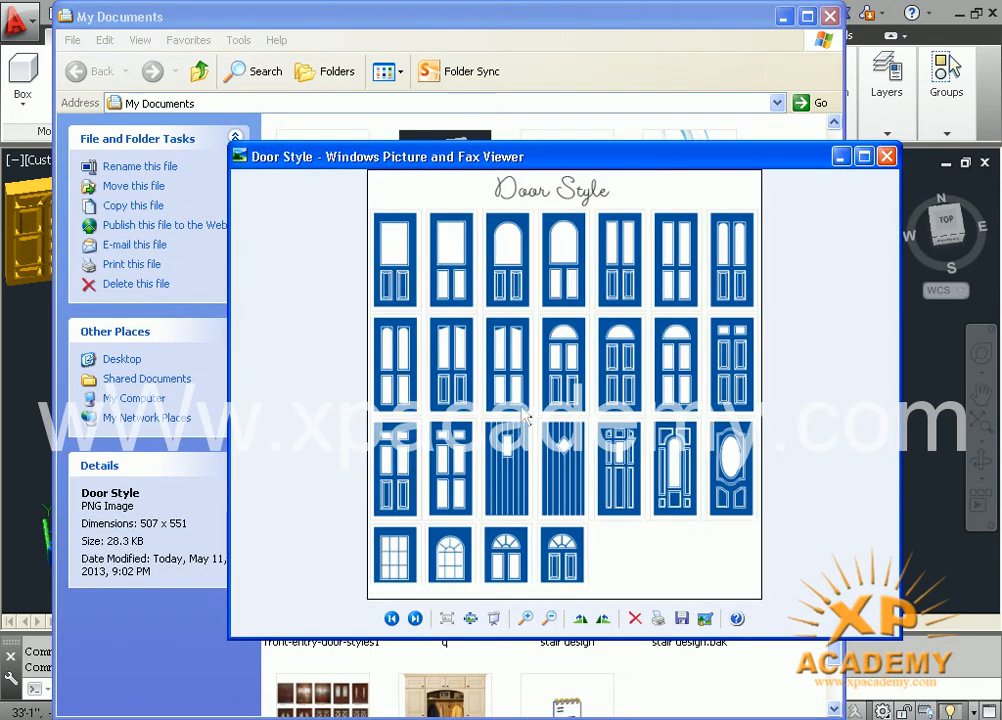
click(494, 618)
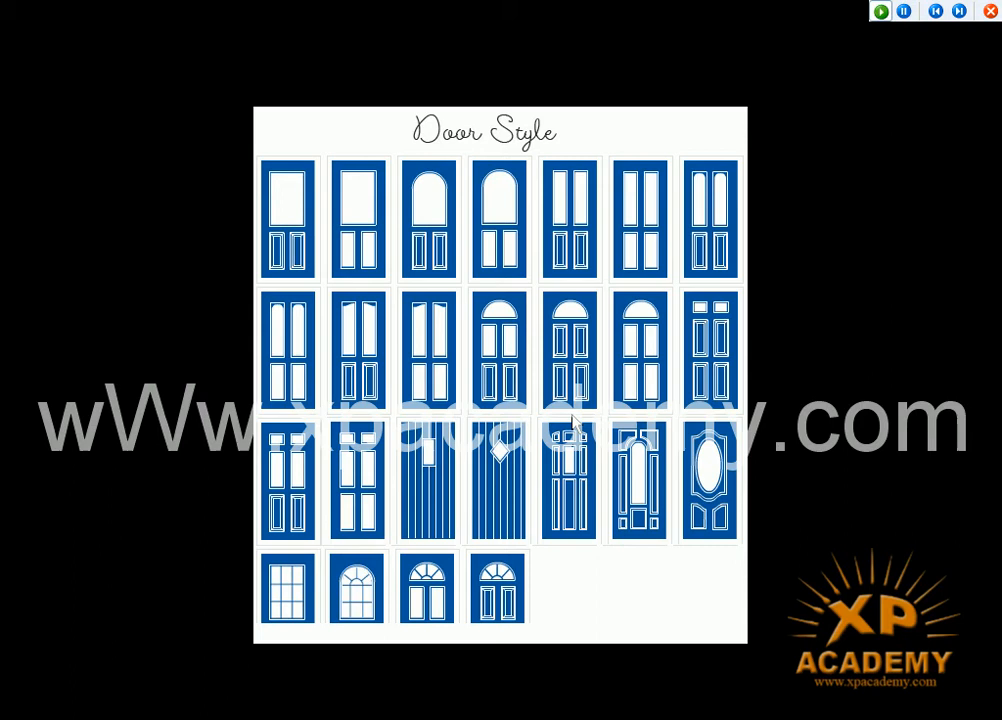